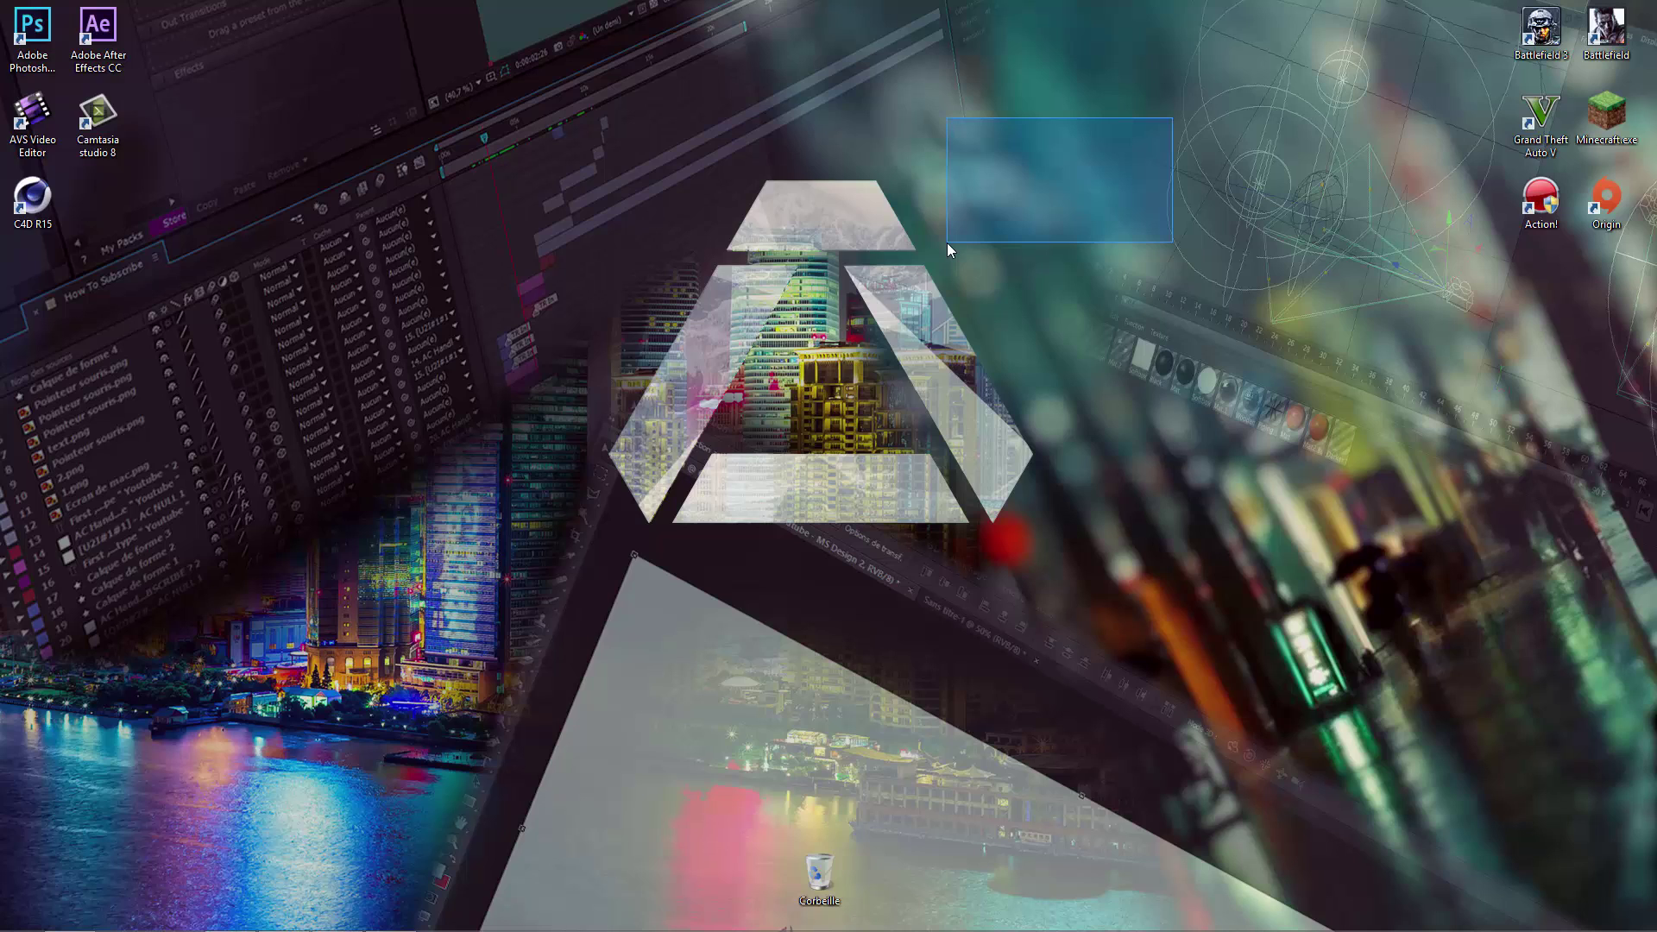
# Step: Switch to After Effects, bring up the Ressources folder and examine the image Carte de la terre.png
pyautogui.moveTo(946, 242); pyautogui.dragTo(922, 261)
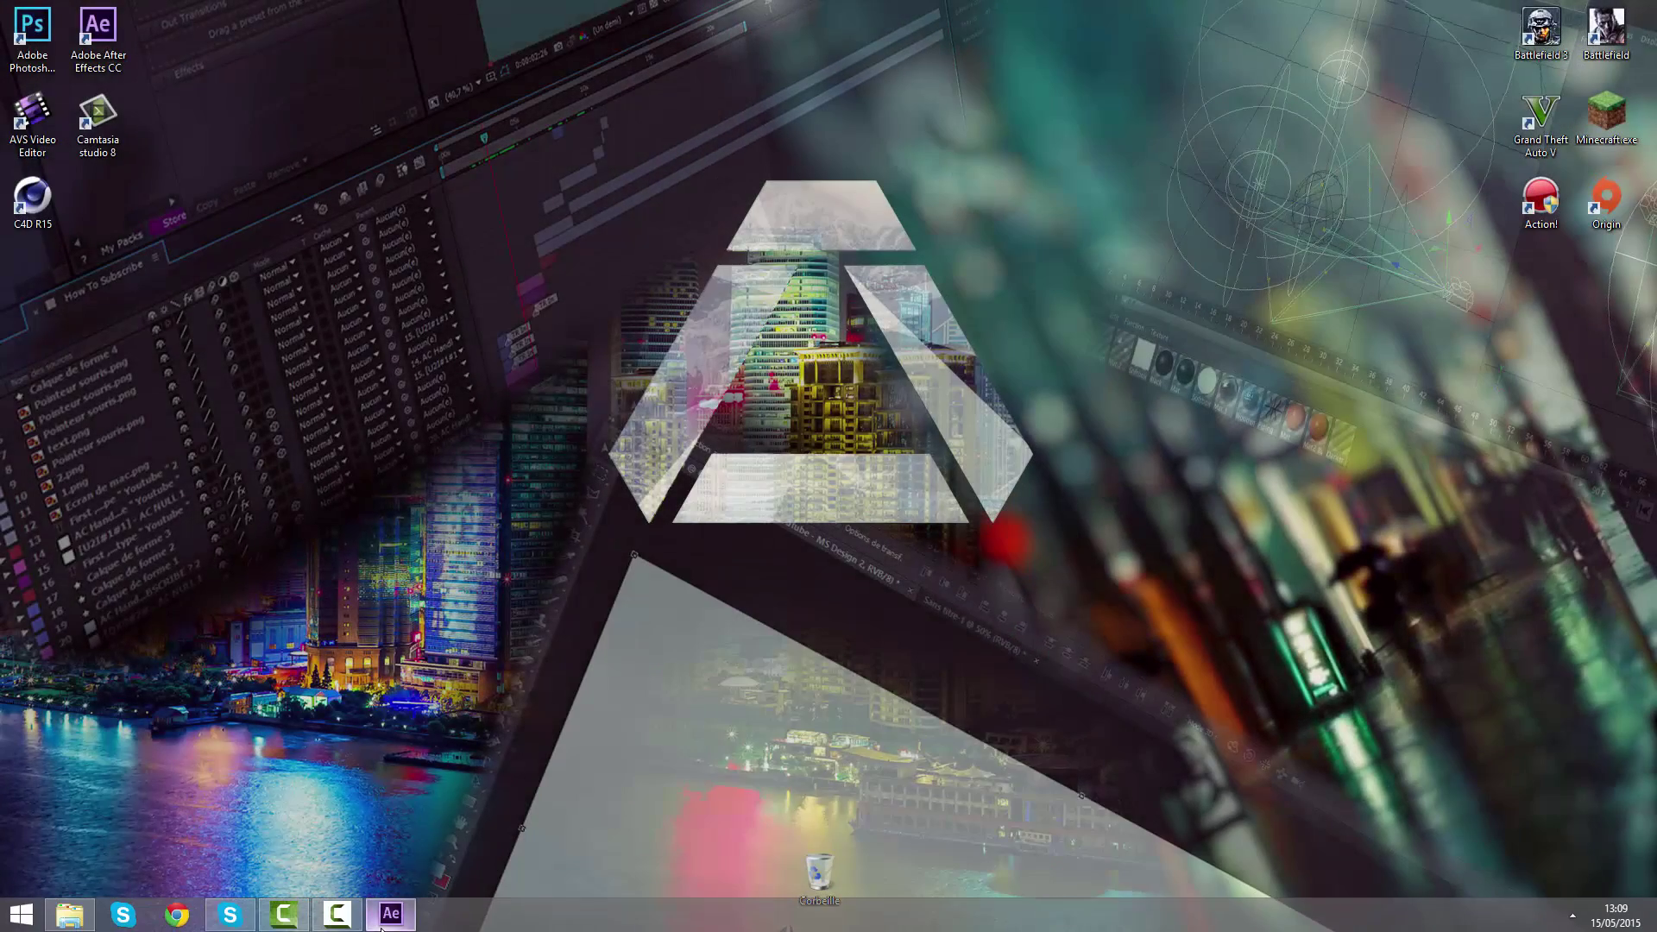
pyautogui.click(384, 917)
pyautogui.click(69, 915)
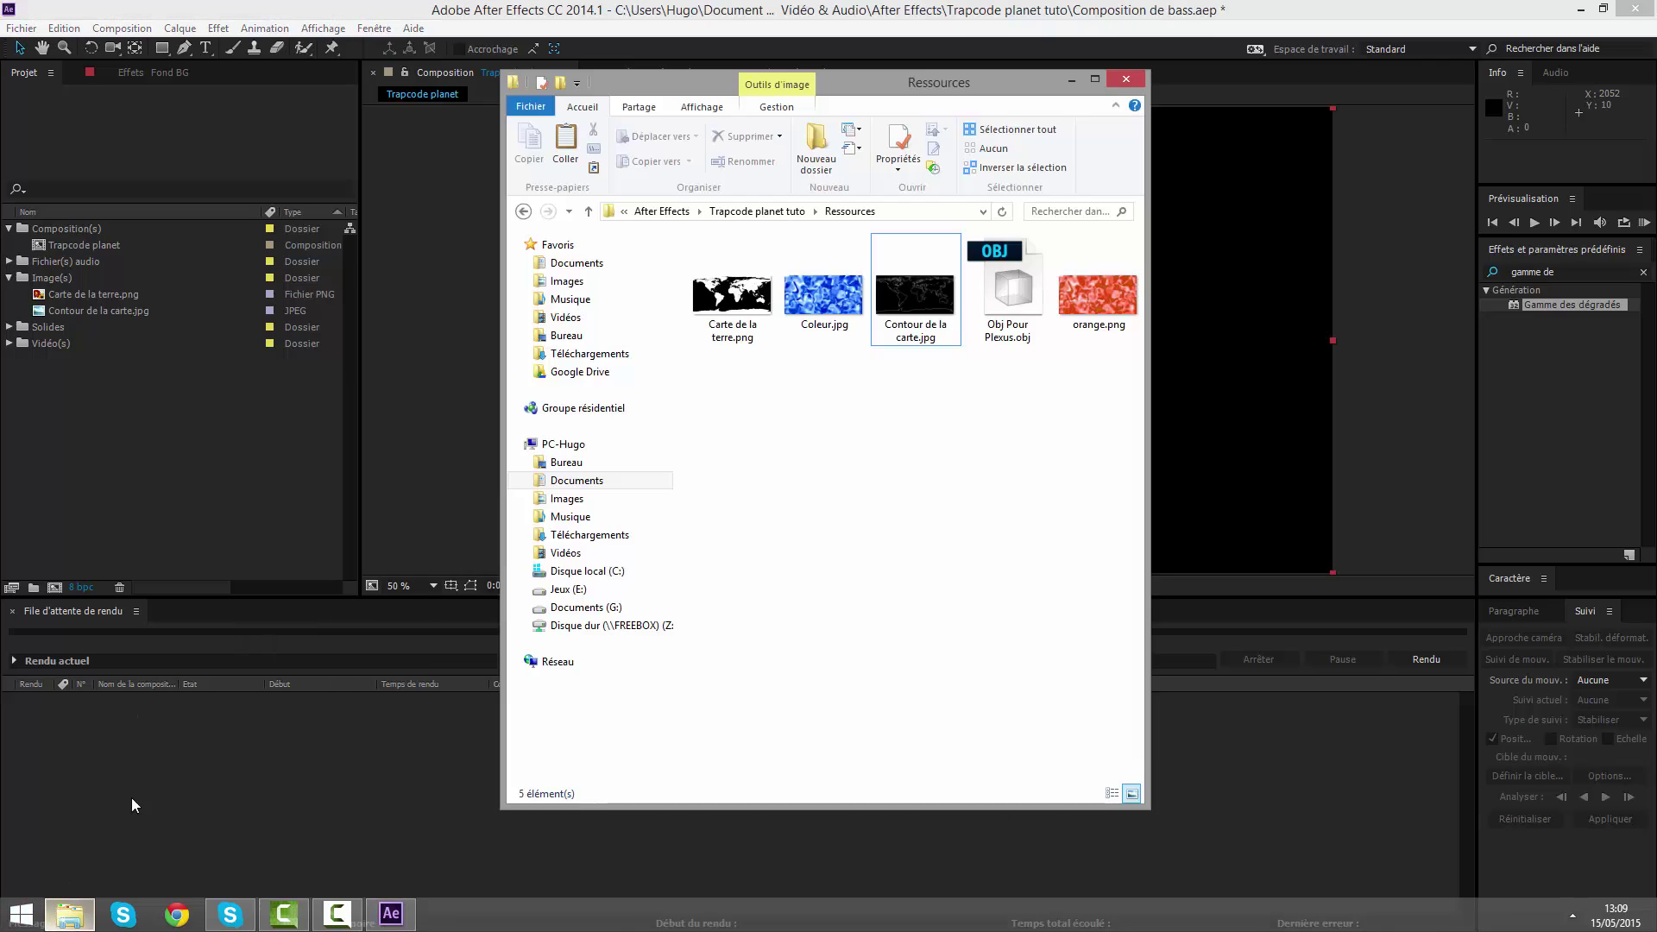
pyautogui.moveTo(884, 88); pyautogui.dragTo(883, 157)
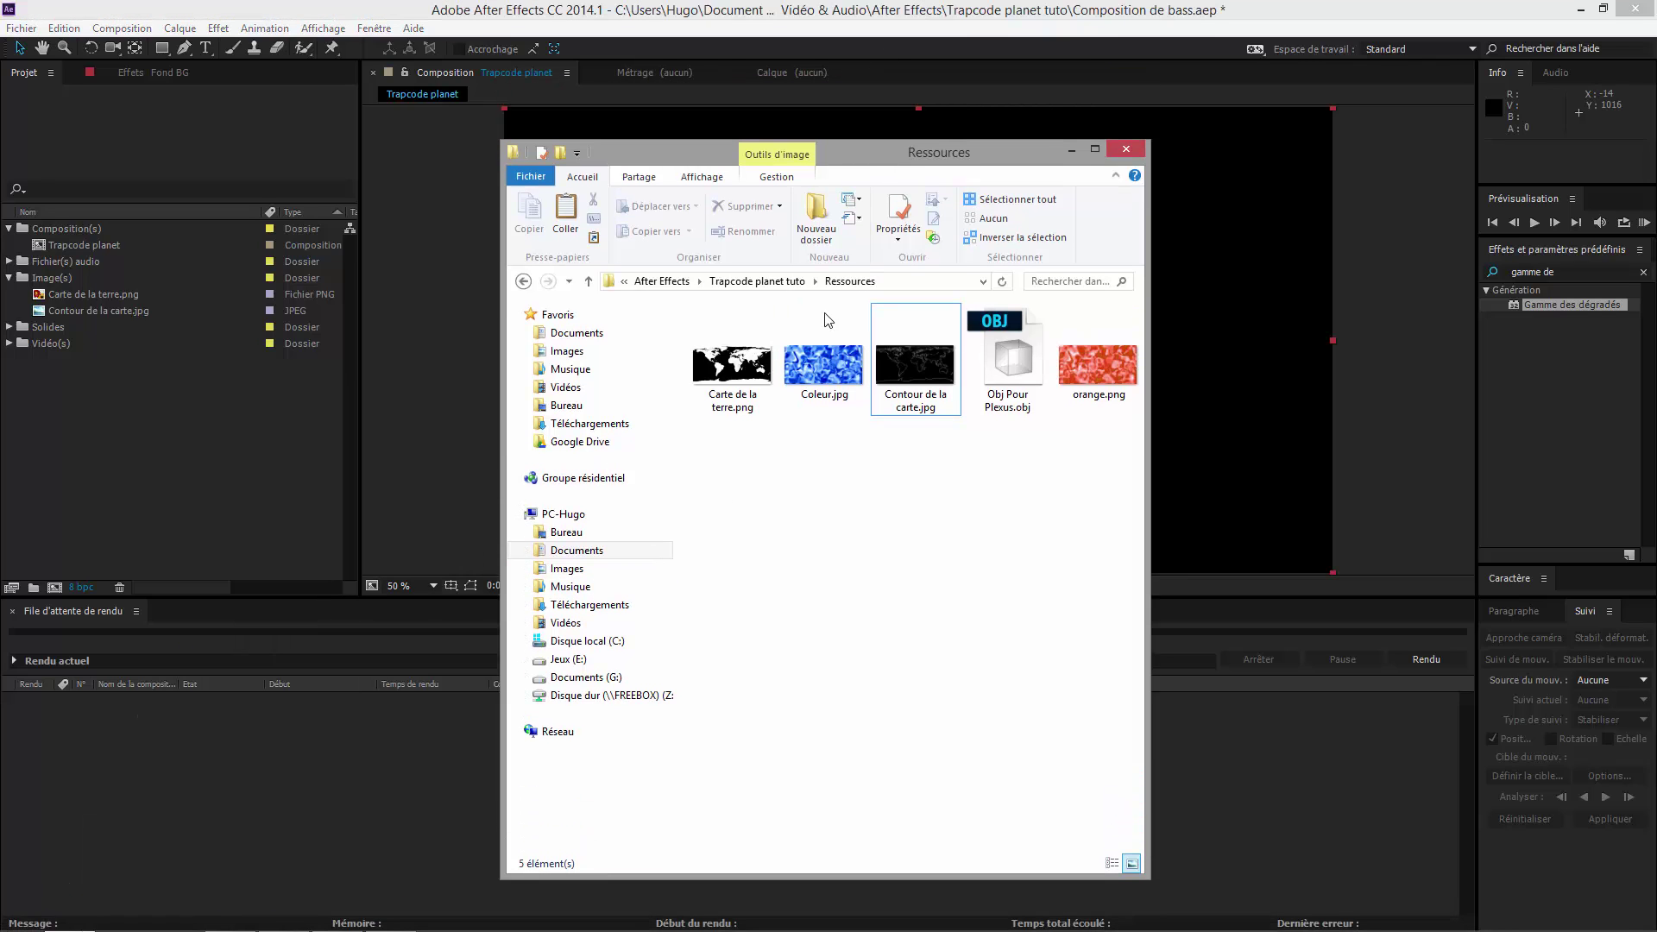
pyautogui.click(771, 355)
pyautogui.doubleClick(771, 356)
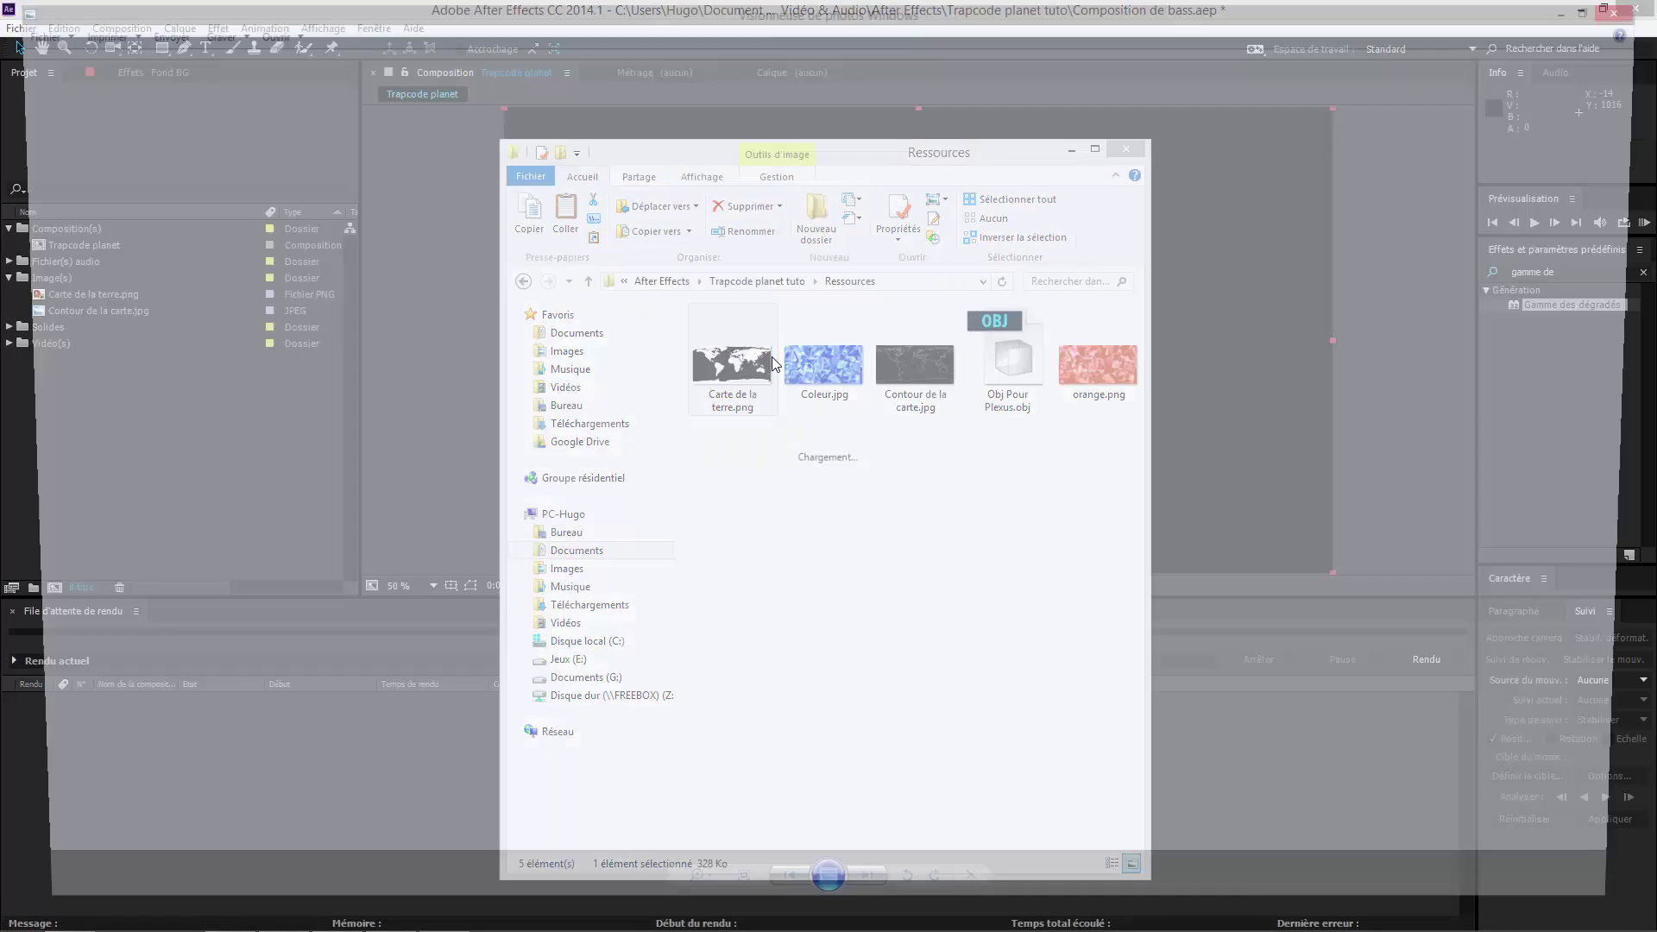
pyautogui.scroll(1, 709, 379)
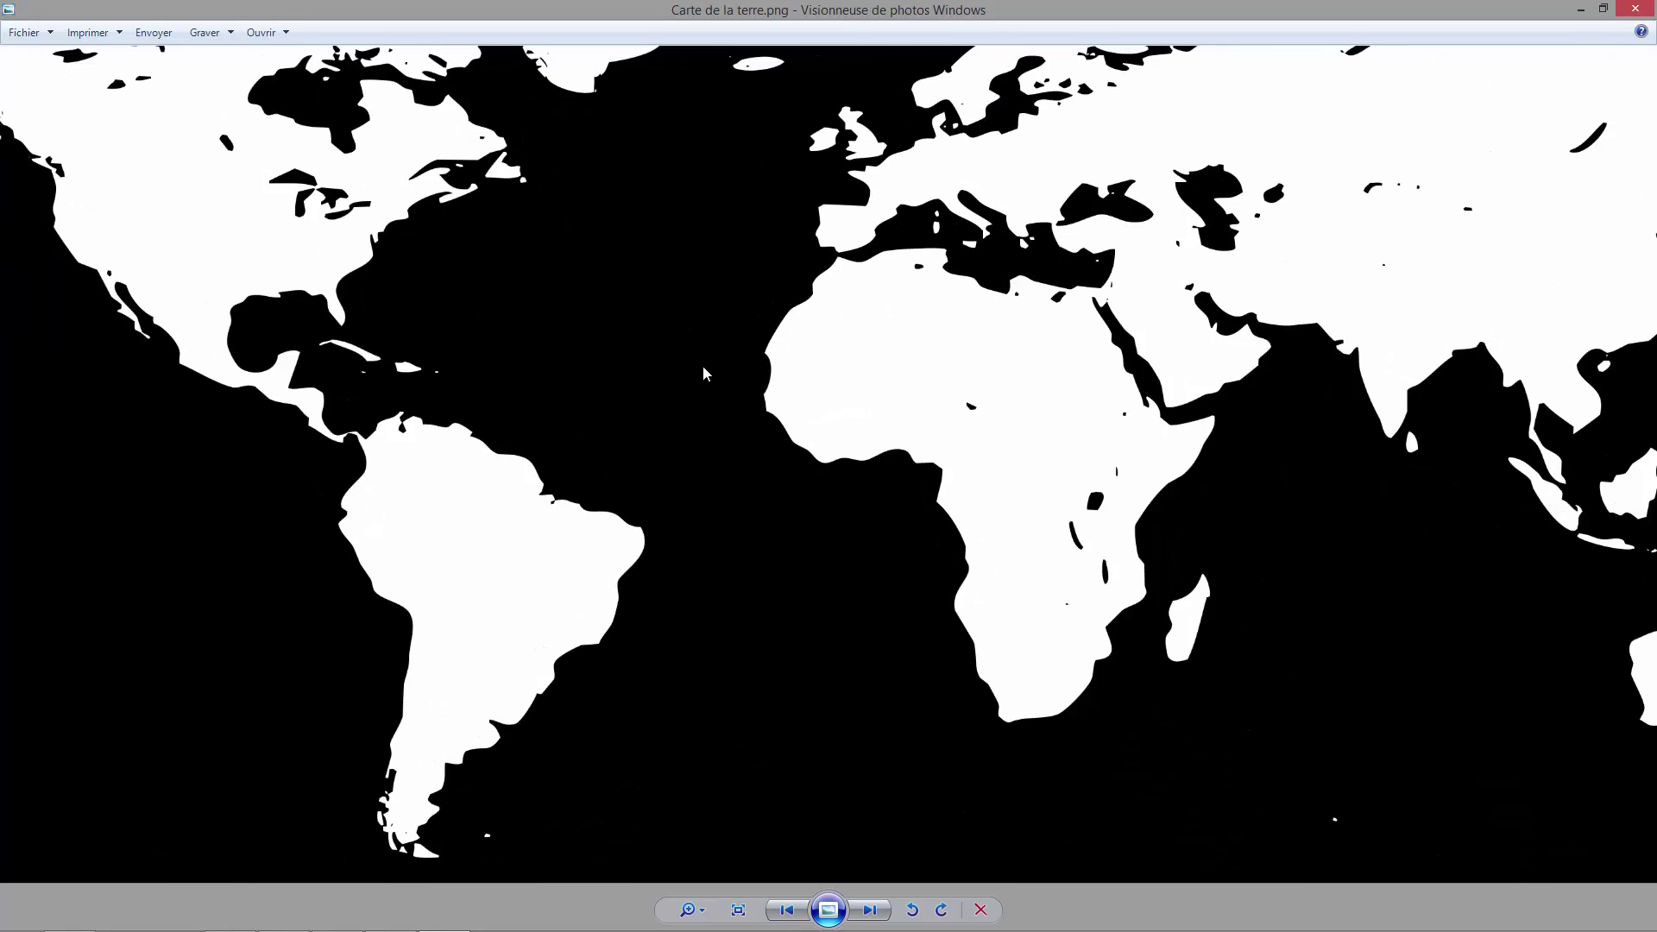
pyautogui.scroll(-1, 703, 366)
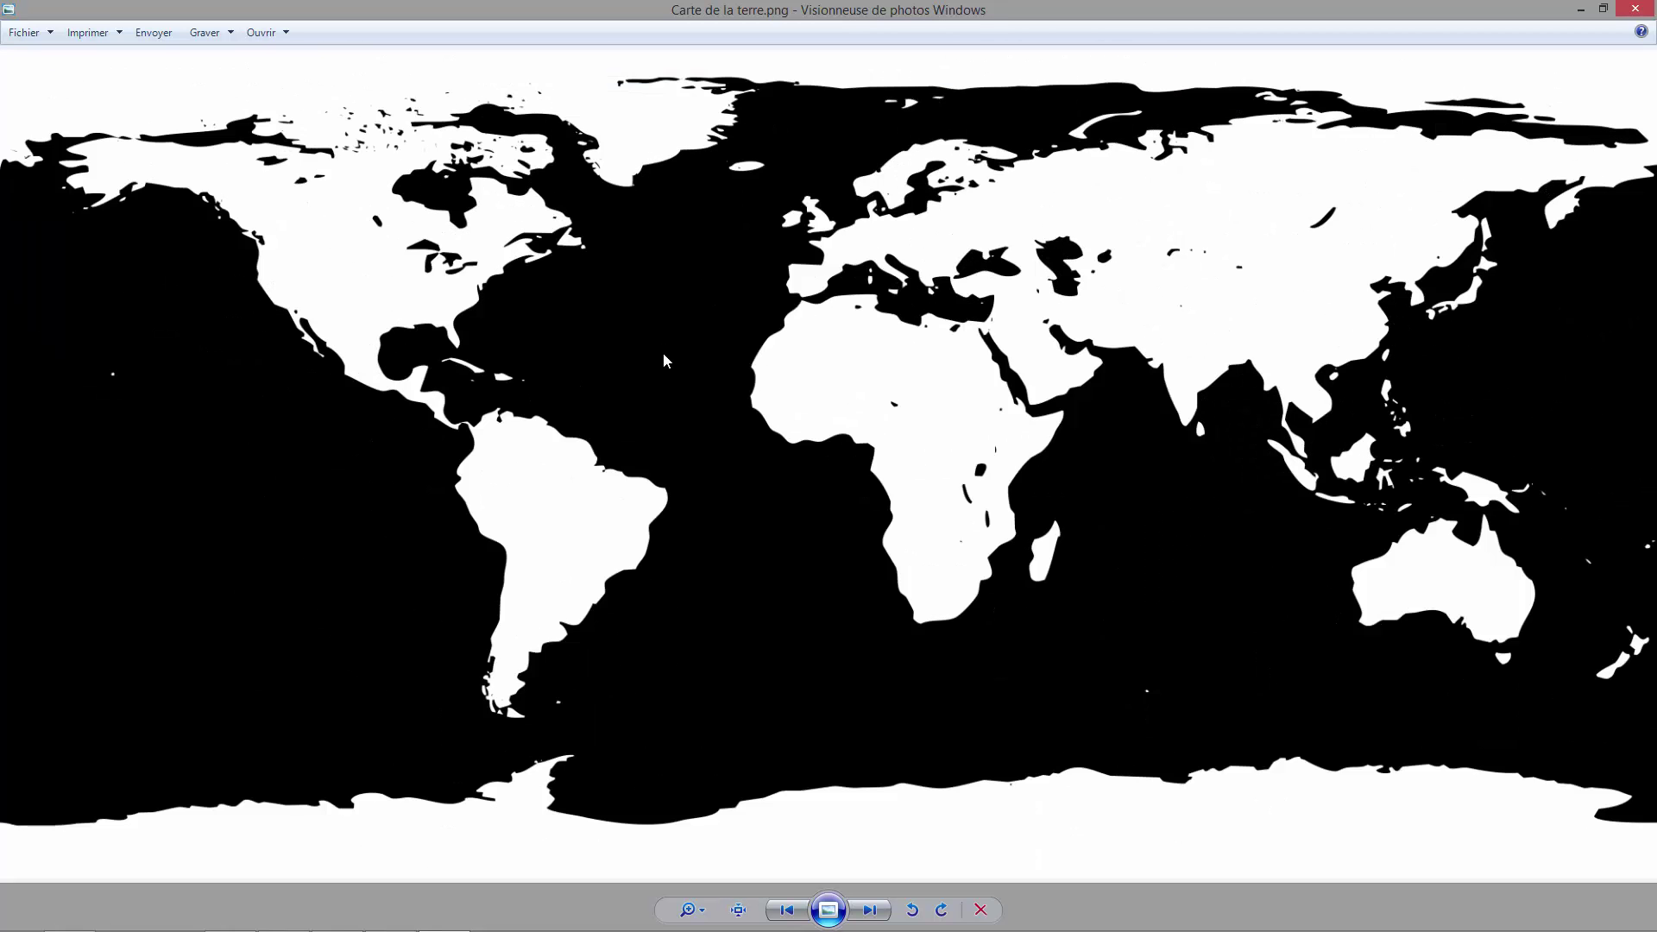
pyautogui.scroll(1, 662, 354)
pyautogui.scroll(-1, 660, 353)
# Step: Examine the image Contour de la carte.jpg up close and close the photo viewer
pyautogui.doubleClick(967, 7)
pyautogui.press('Right')
pyautogui.press('Right')
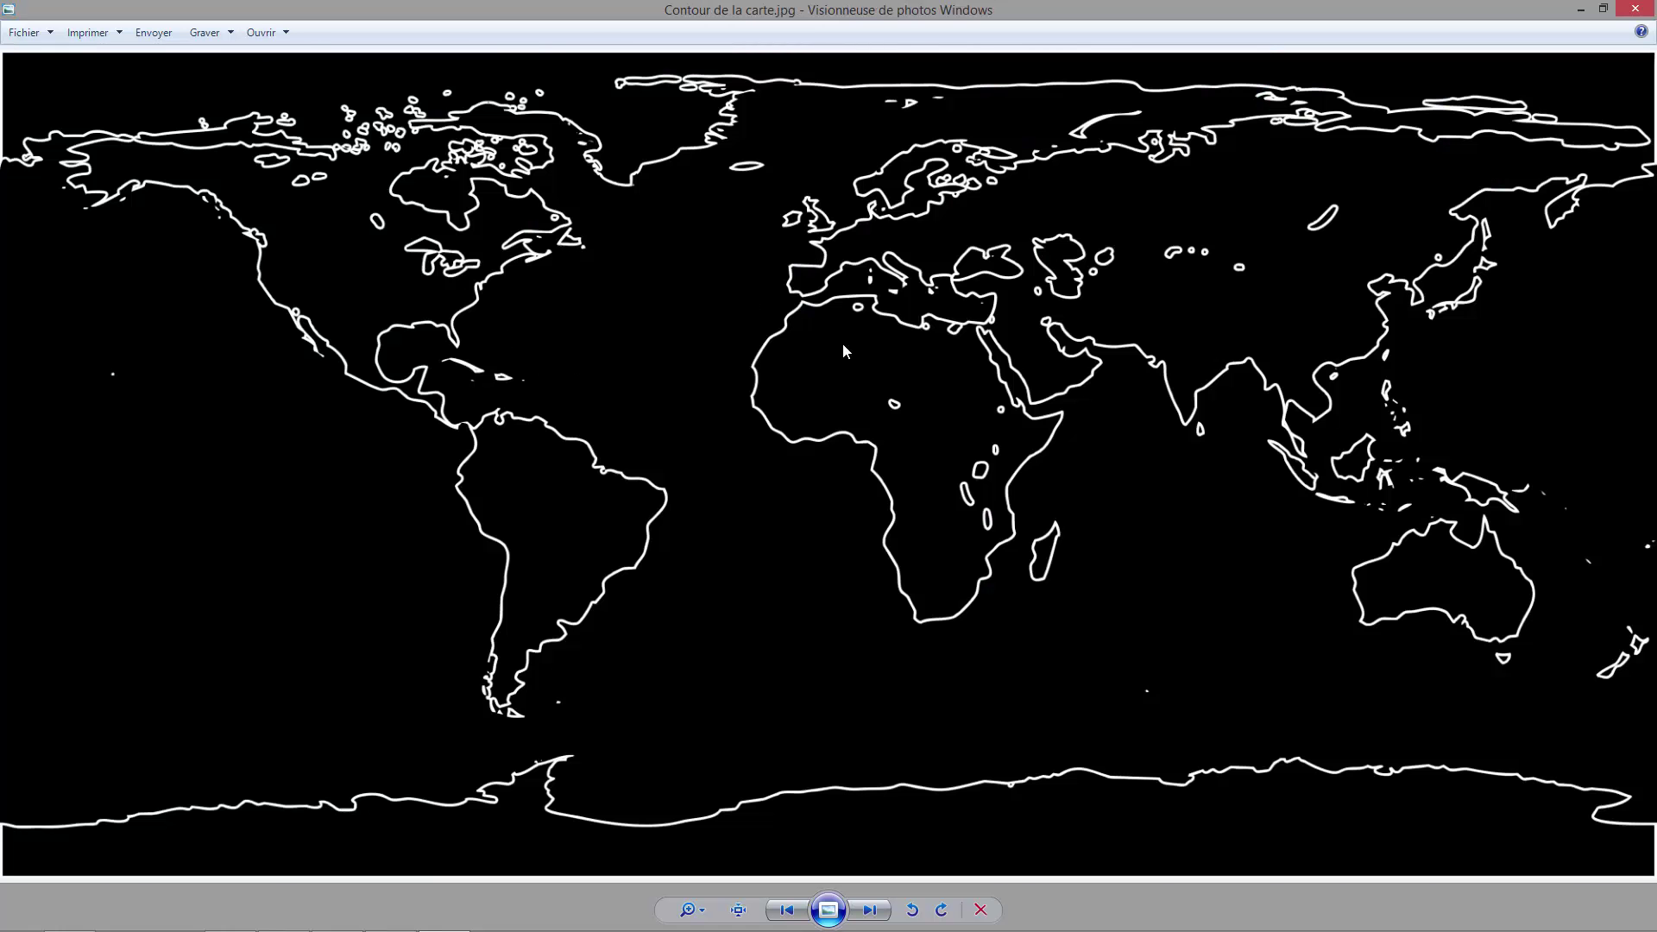
pyautogui.scroll(4, 844, 350)
pyautogui.scroll(-4, 844, 414)
pyautogui.click(1634, 10)
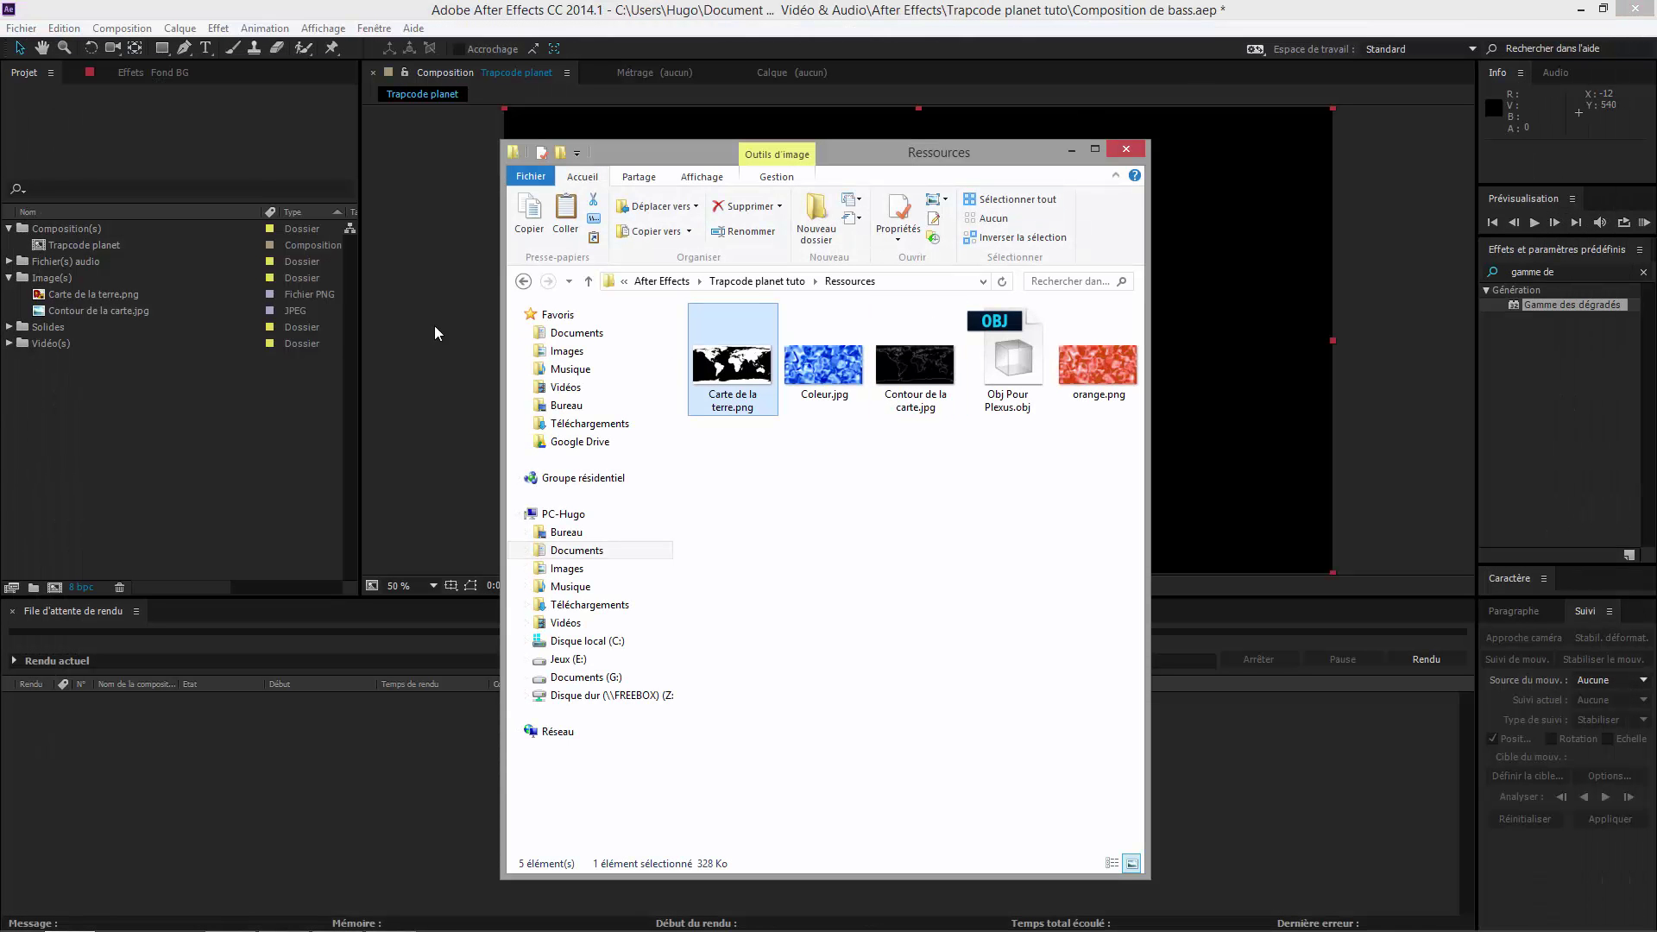
# Step: Return to the After Effects project and open the Trapcode planet composition in the timeline
pyautogui.click(54, 294)
pyautogui.keyDown('shift'); pyautogui.click(76, 309); pyautogui.keyUp('shift')
pyautogui.click(206, 437)
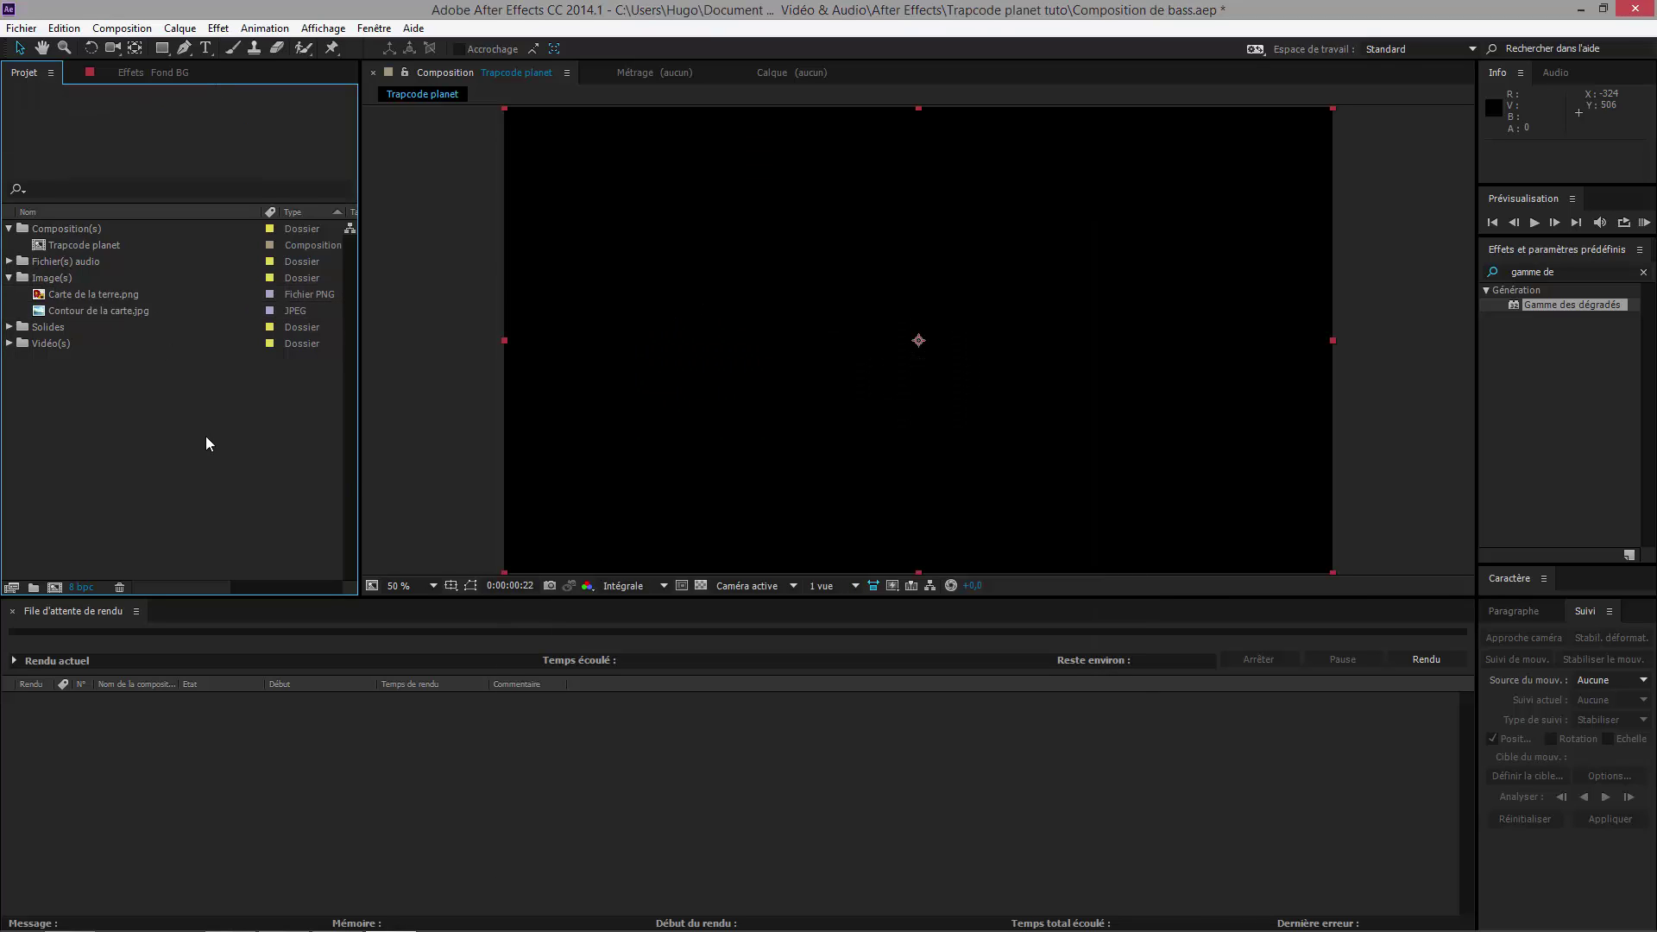
pyautogui.rightClick(123, 366)
pyautogui.click(95, 246)
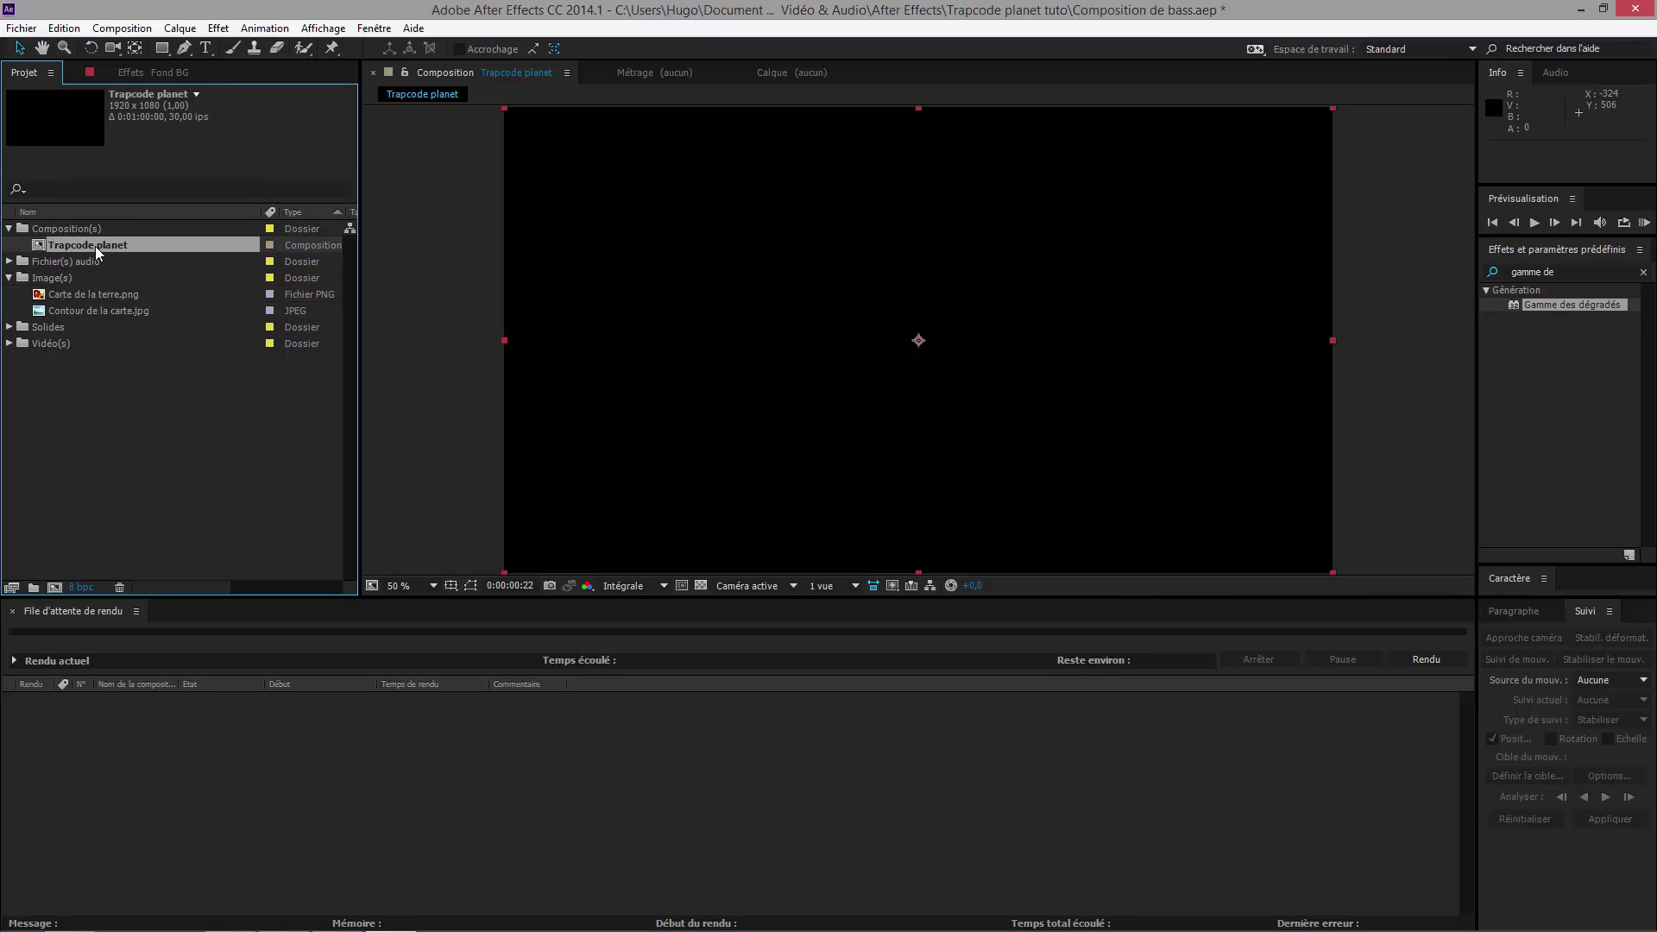
pyautogui.doubleClick(81, 246)
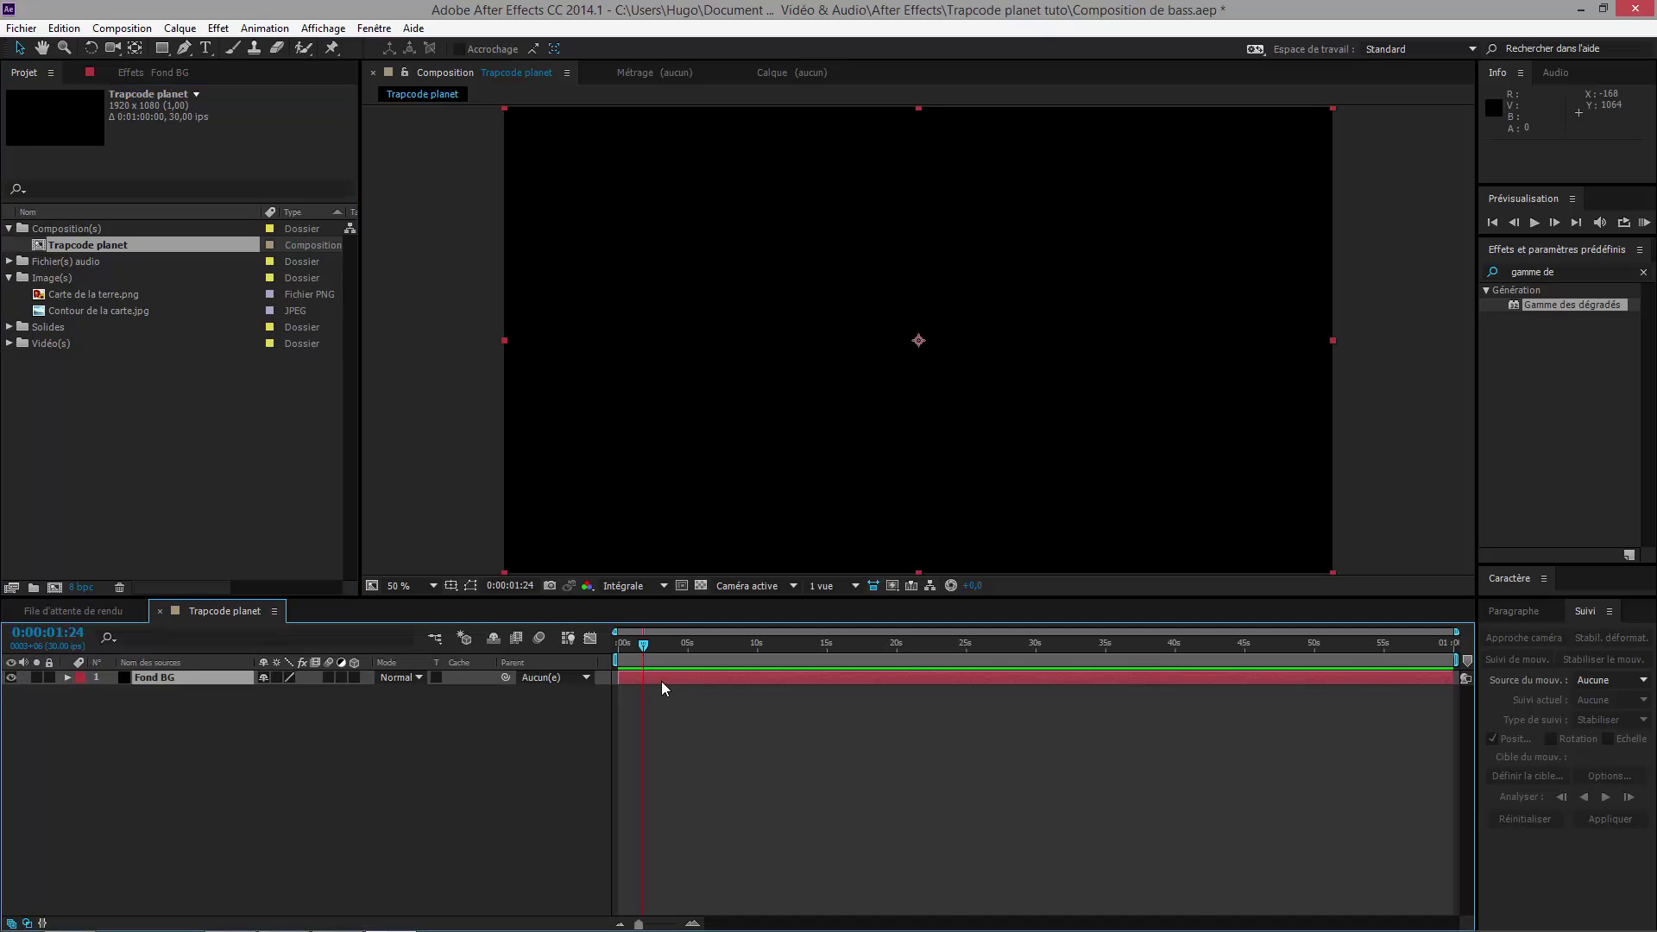
# Step: Delete the Fond BG layer and create a new composition-sized black solid named Fond
pyautogui.press('Delete')
pyautogui.click(646, 666)
pyautogui.rightClick(666, 686)
pyautogui.moveTo(932, 698)
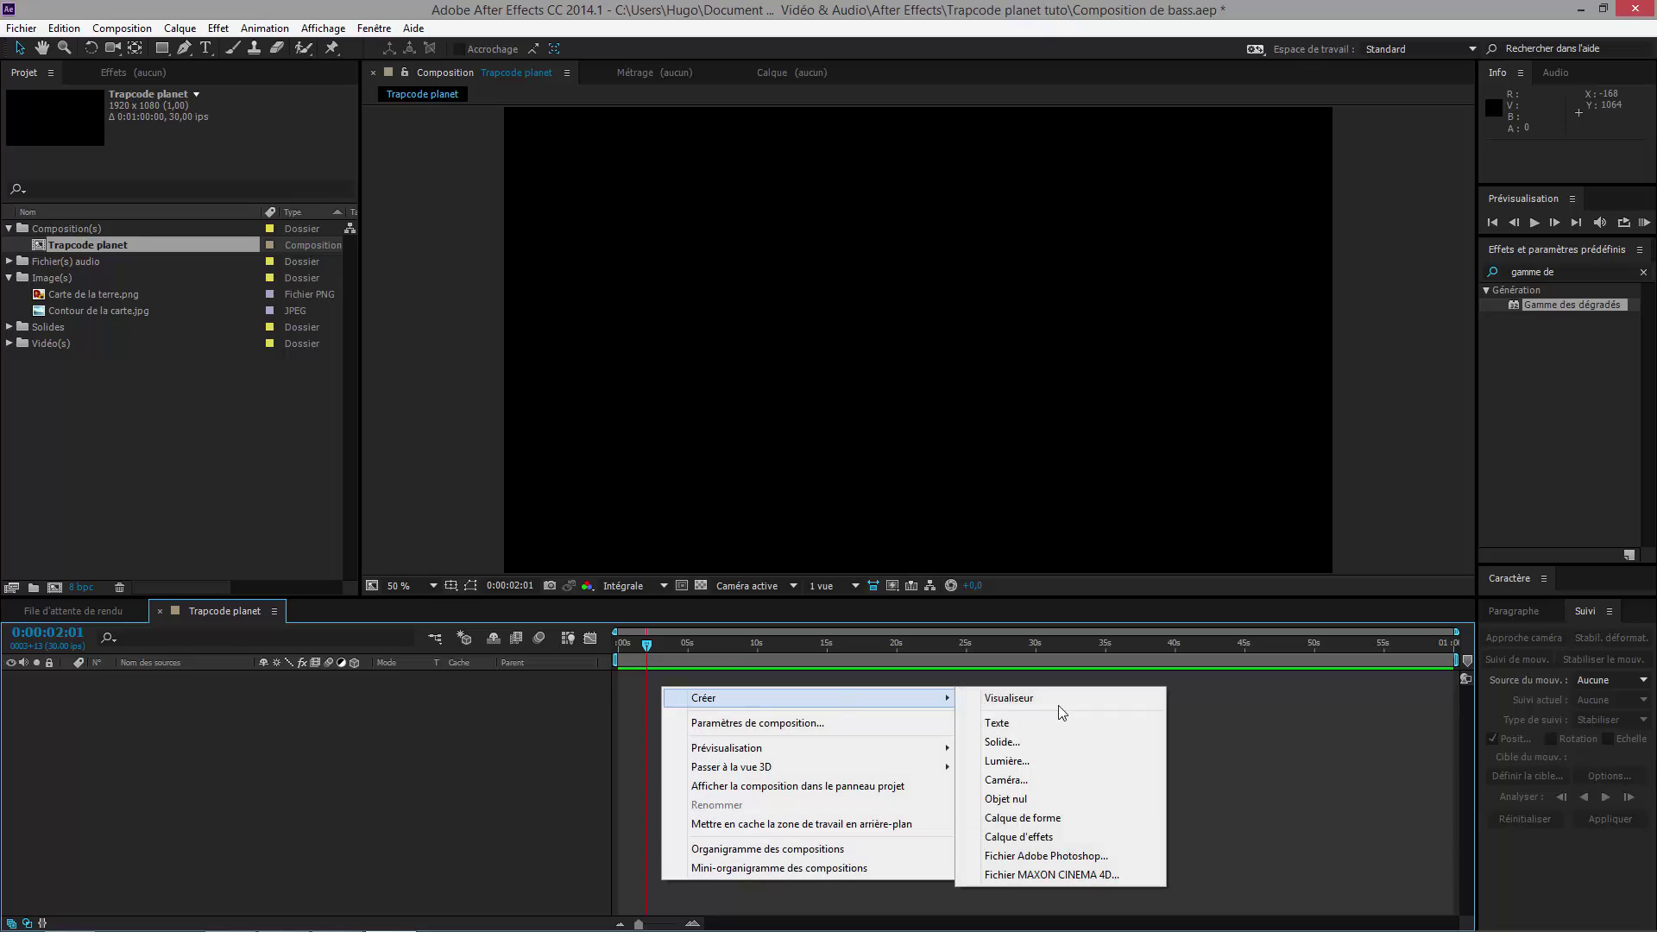
pyautogui.click(1064, 747)
pyautogui.hotkey('shift', 'F10')
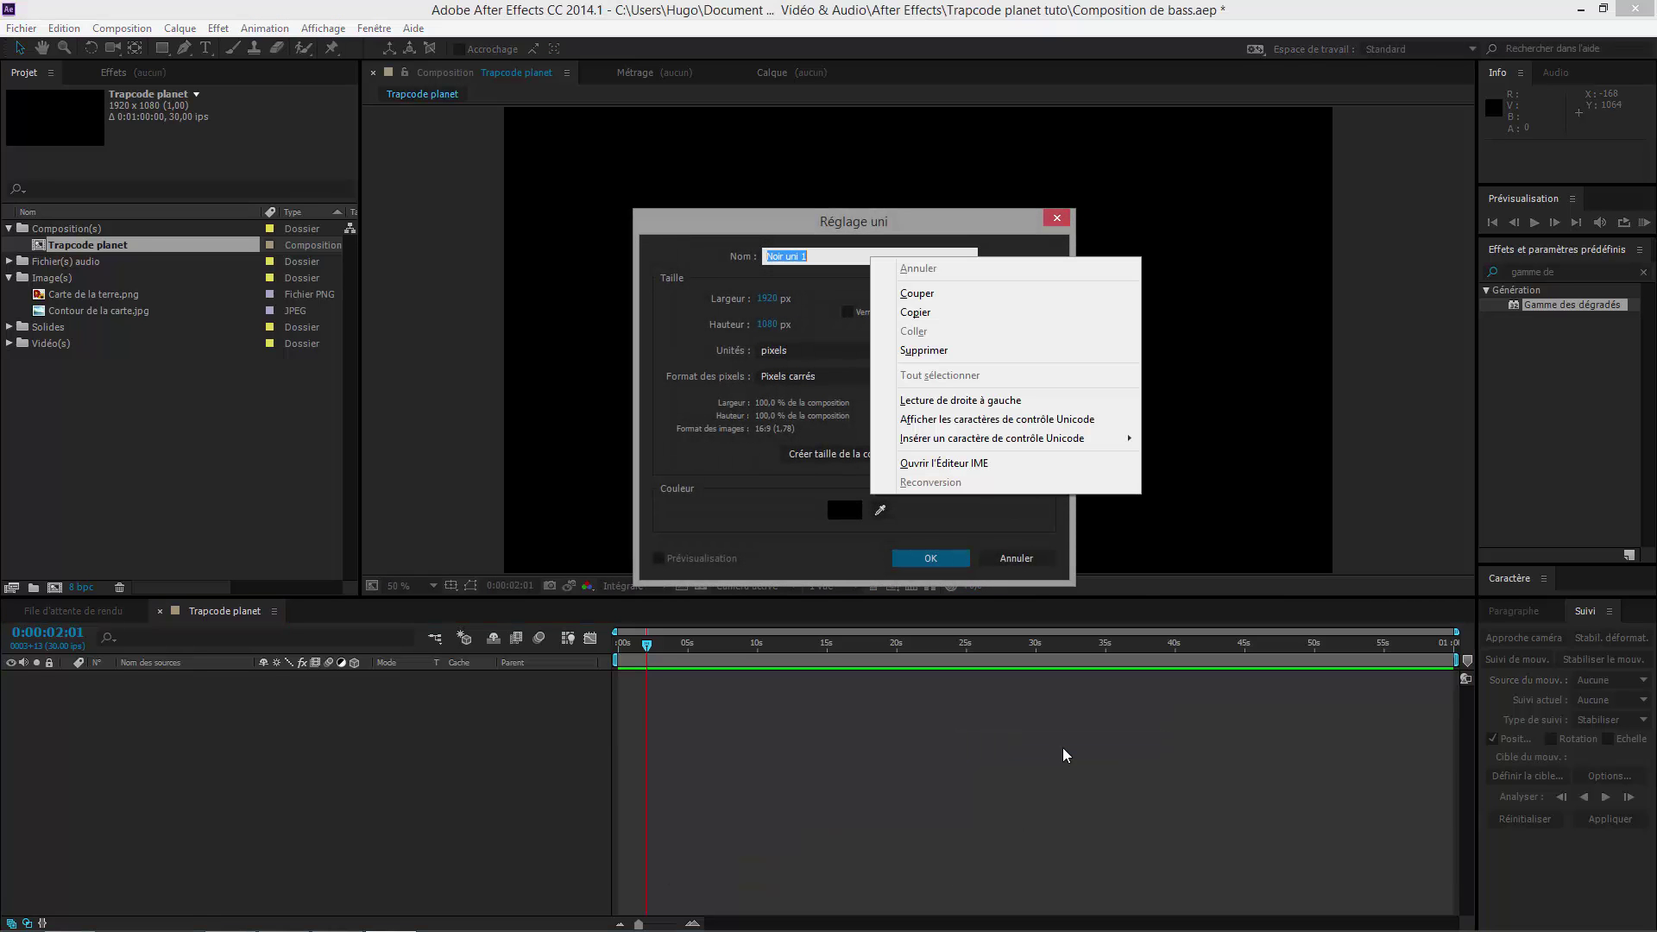
pyautogui.click(851, 270)
pyautogui.moveTo(815, 258); pyautogui.dragTo(238, 277)
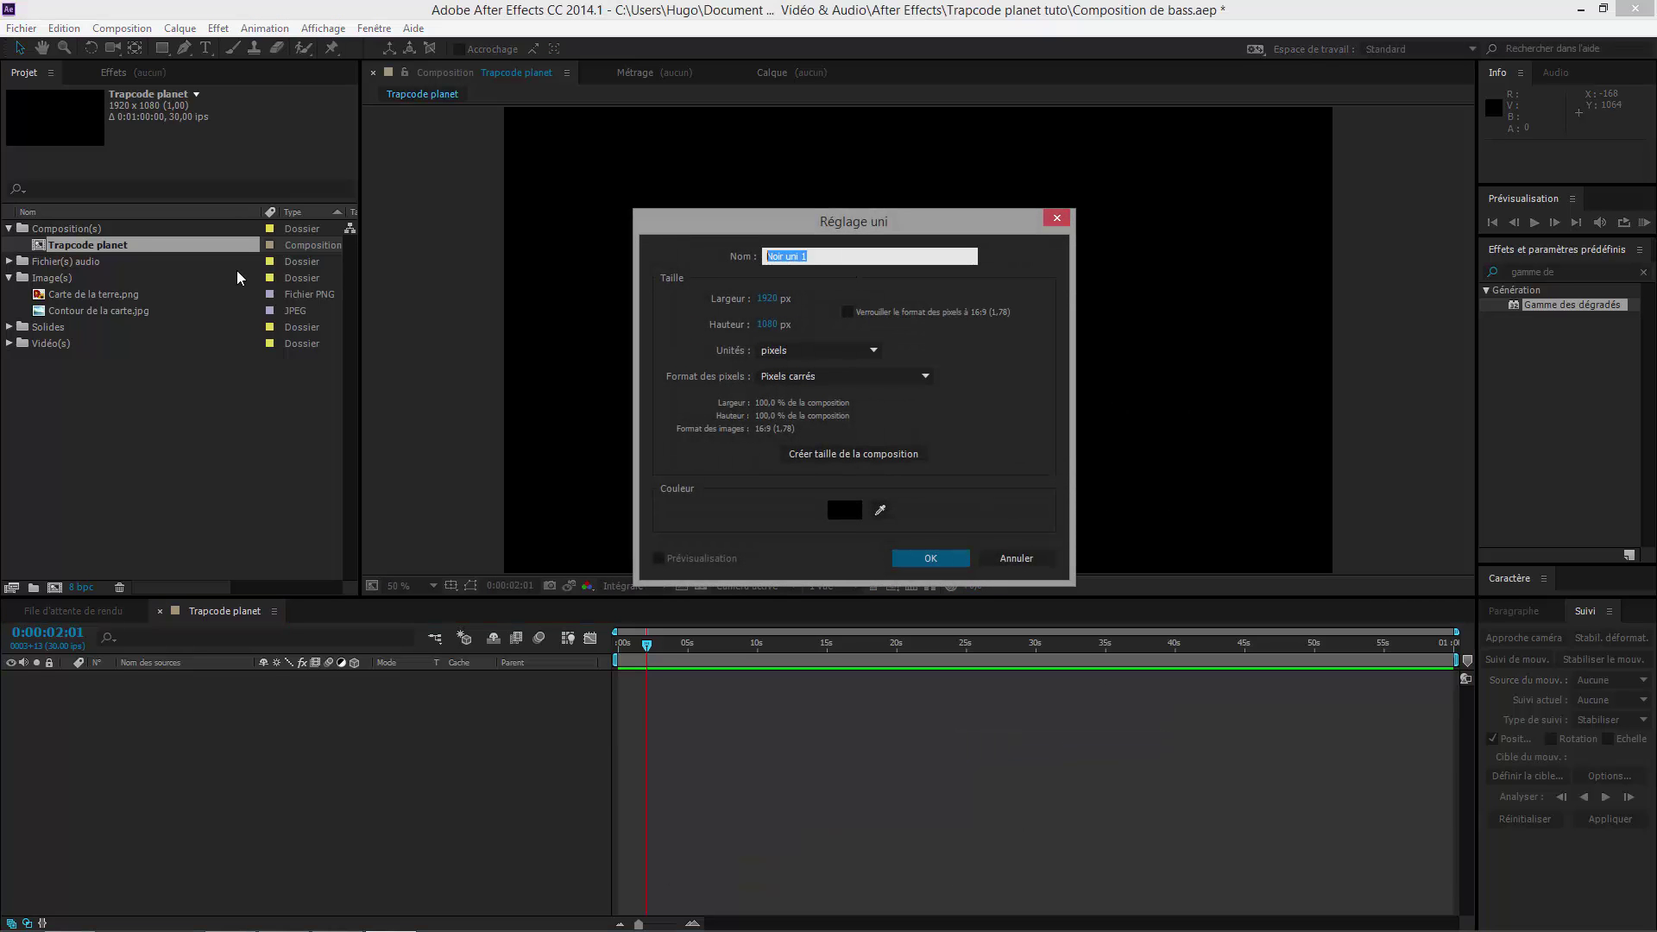
pyautogui.write('Fond')
pyautogui.press('Return')
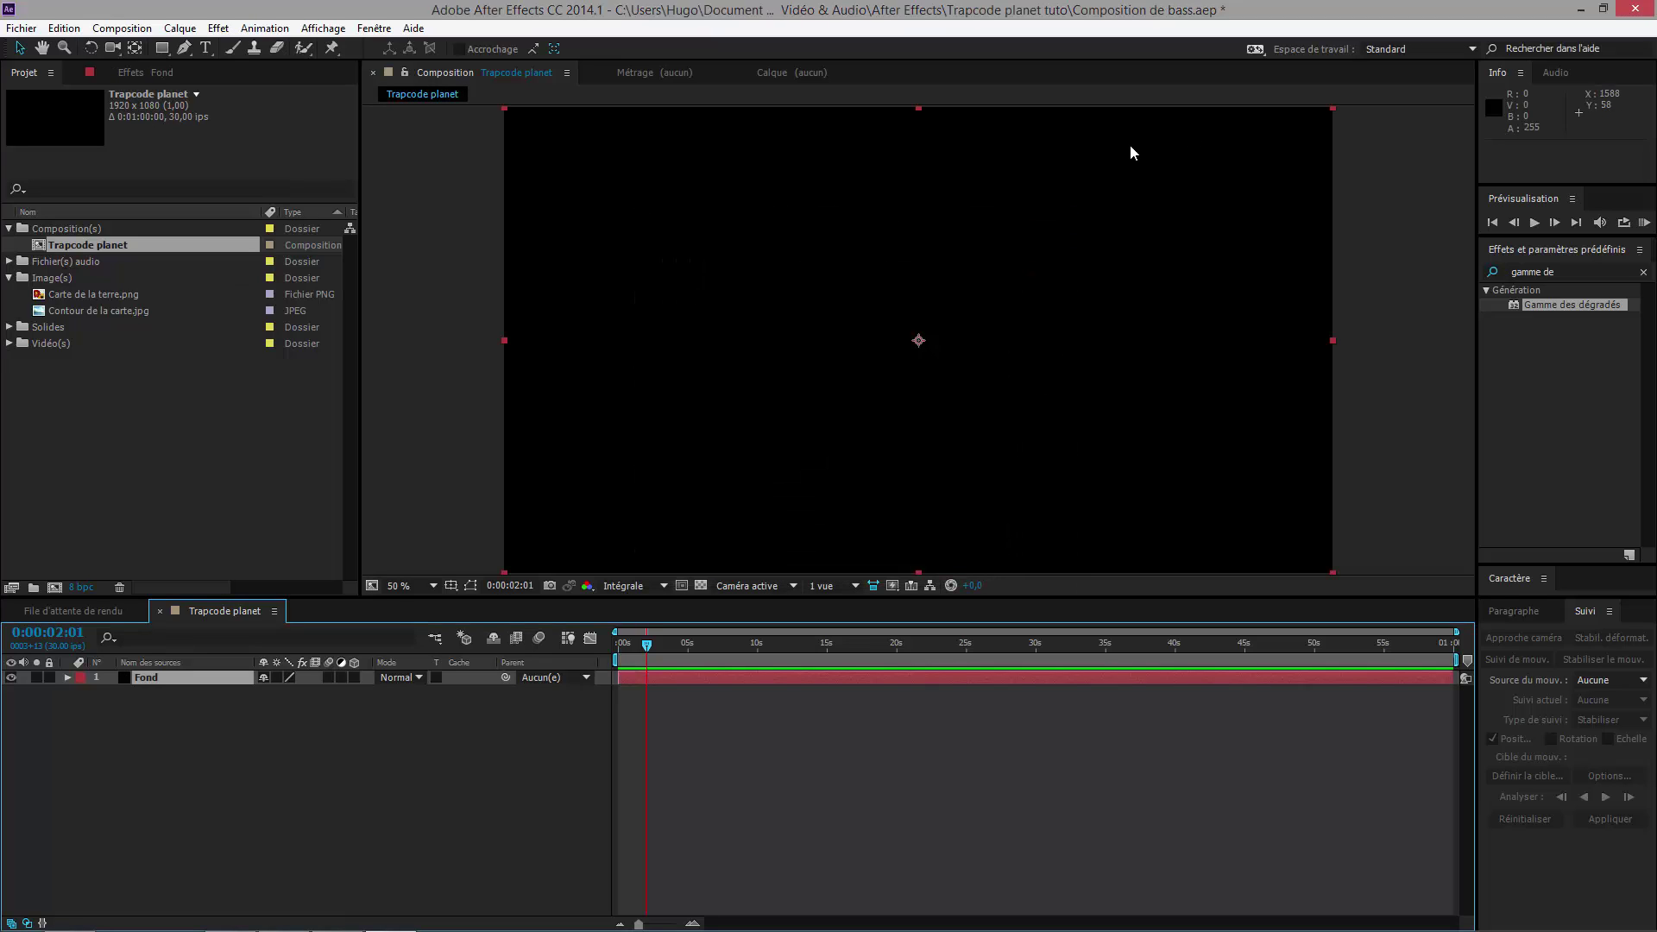
# Step: Apply the Gamme des dégradés effect to the Fond layer with black as its end colour
pyautogui.moveTo(1539, 303); pyautogui.dragTo(598, 904)
pyautogui.click(203, 183)
pyautogui.press('Return')
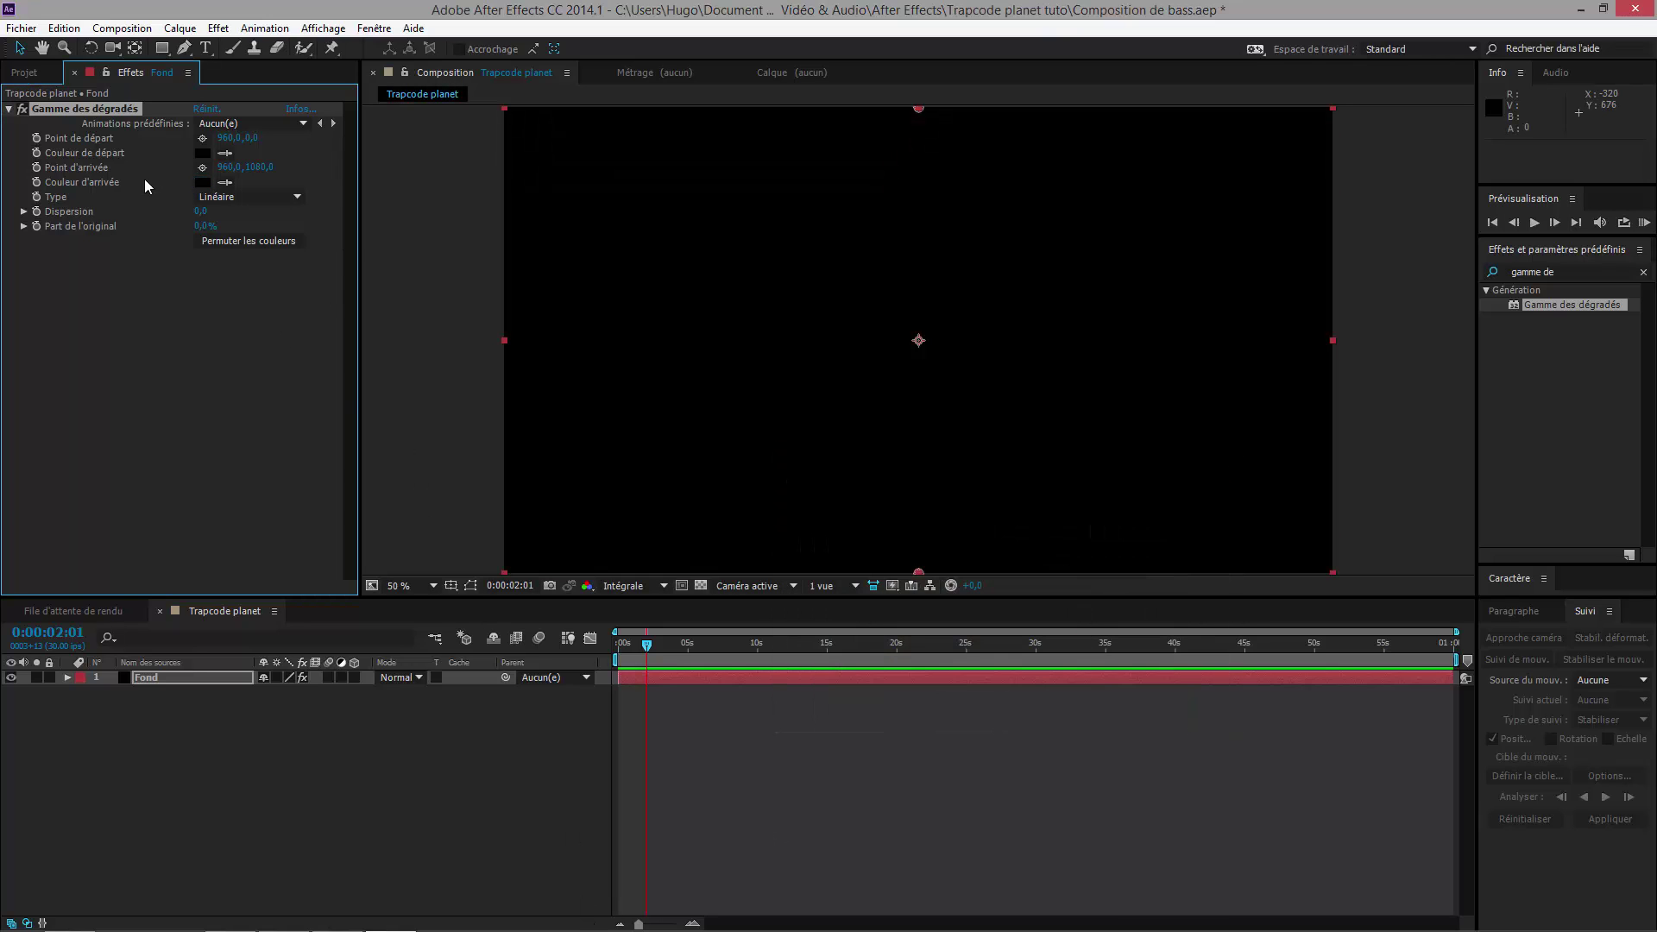
# Step: Set the gradient's start colour to orange FF6C00
pyautogui.click(202, 152)
pyautogui.moveTo(1036, 709); pyautogui.dragTo(1035, 696)
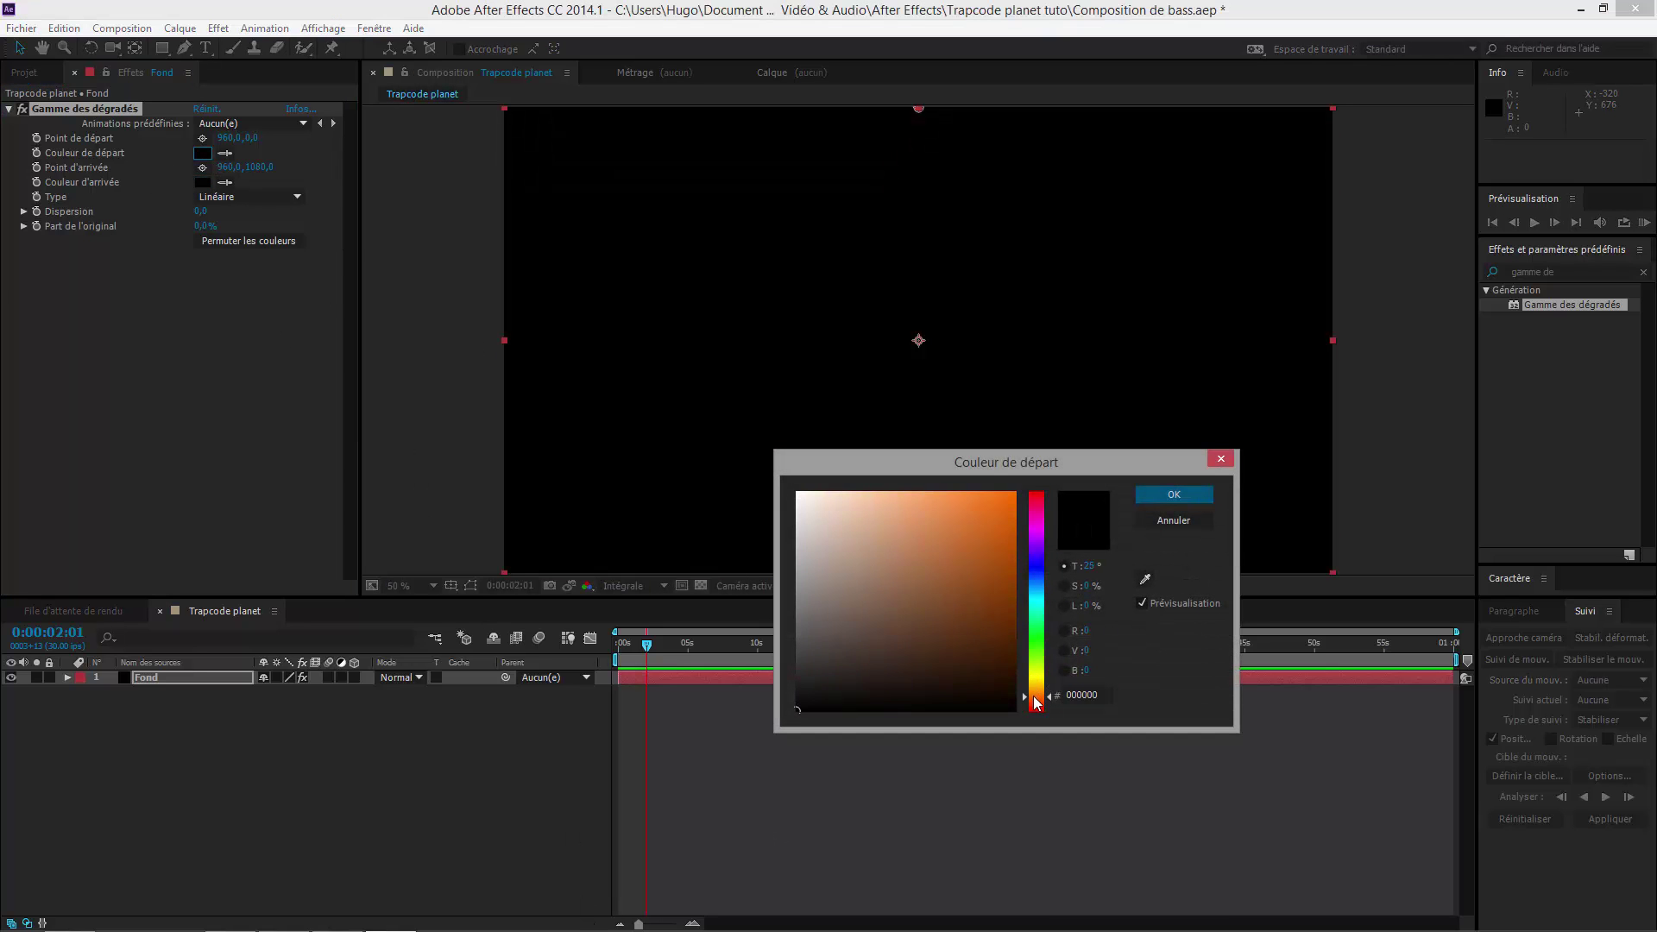
pyautogui.click(983, 537)
pyautogui.moveTo(994, 520); pyautogui.dragTo(1017, 490)
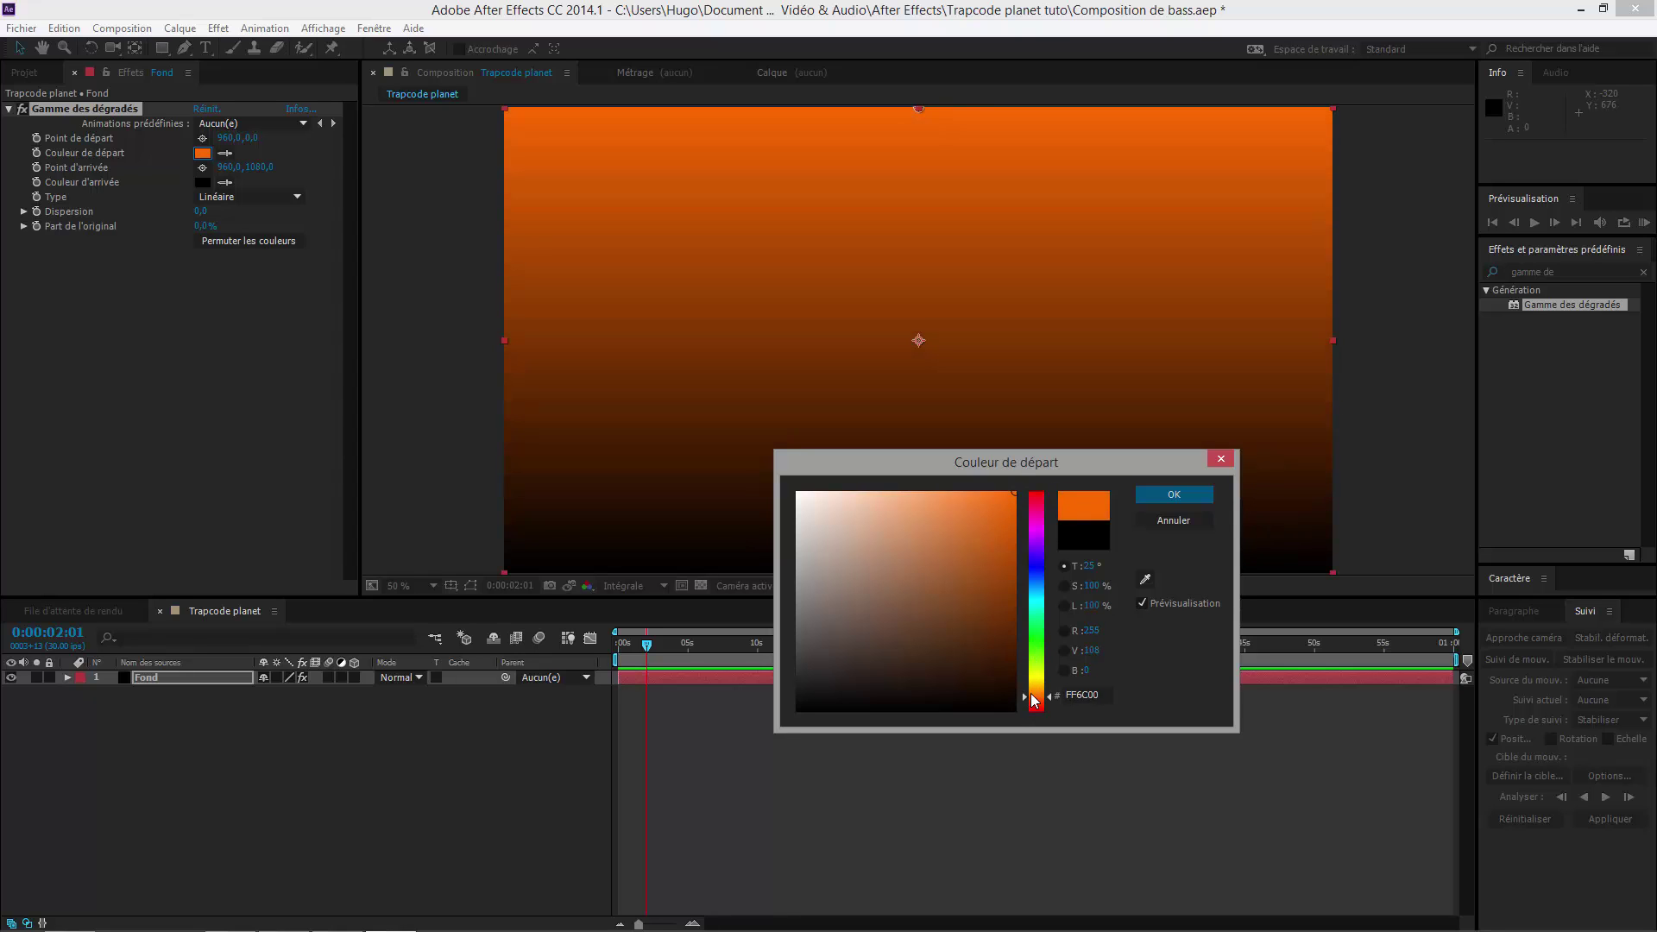
pyautogui.moveTo(992, 573)
pyautogui.mouseDown()
pyautogui.moveTo(987, 524)
pyautogui.moveTo(1017, 490)
pyautogui.mouseUp()
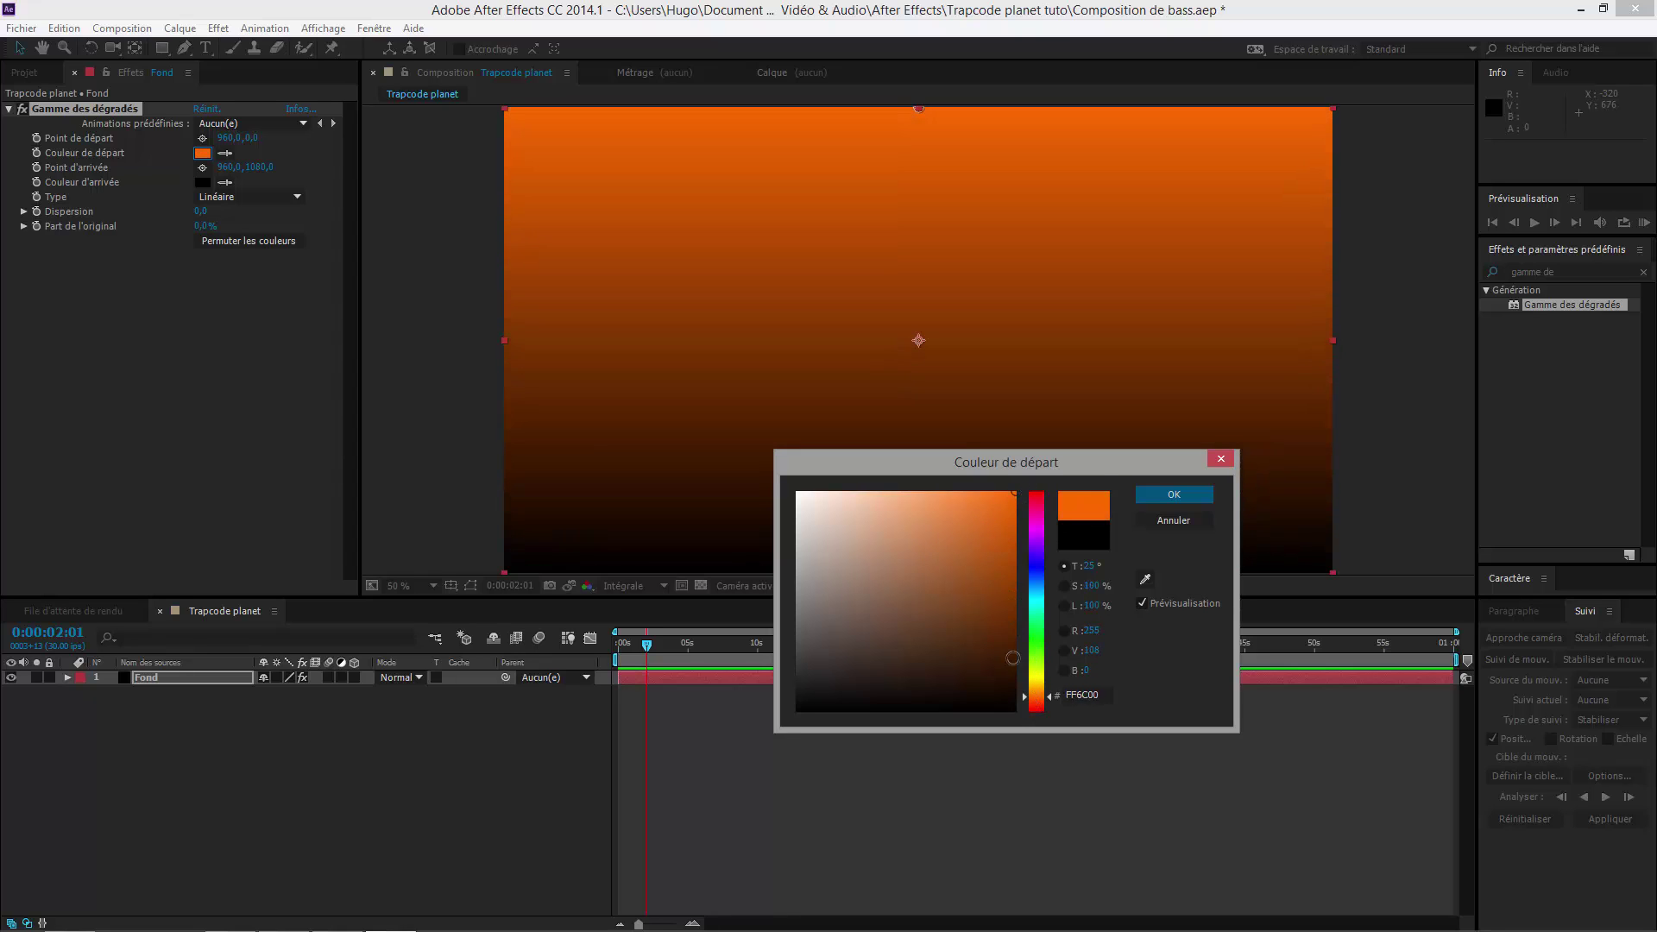
pyautogui.click(1156, 499)
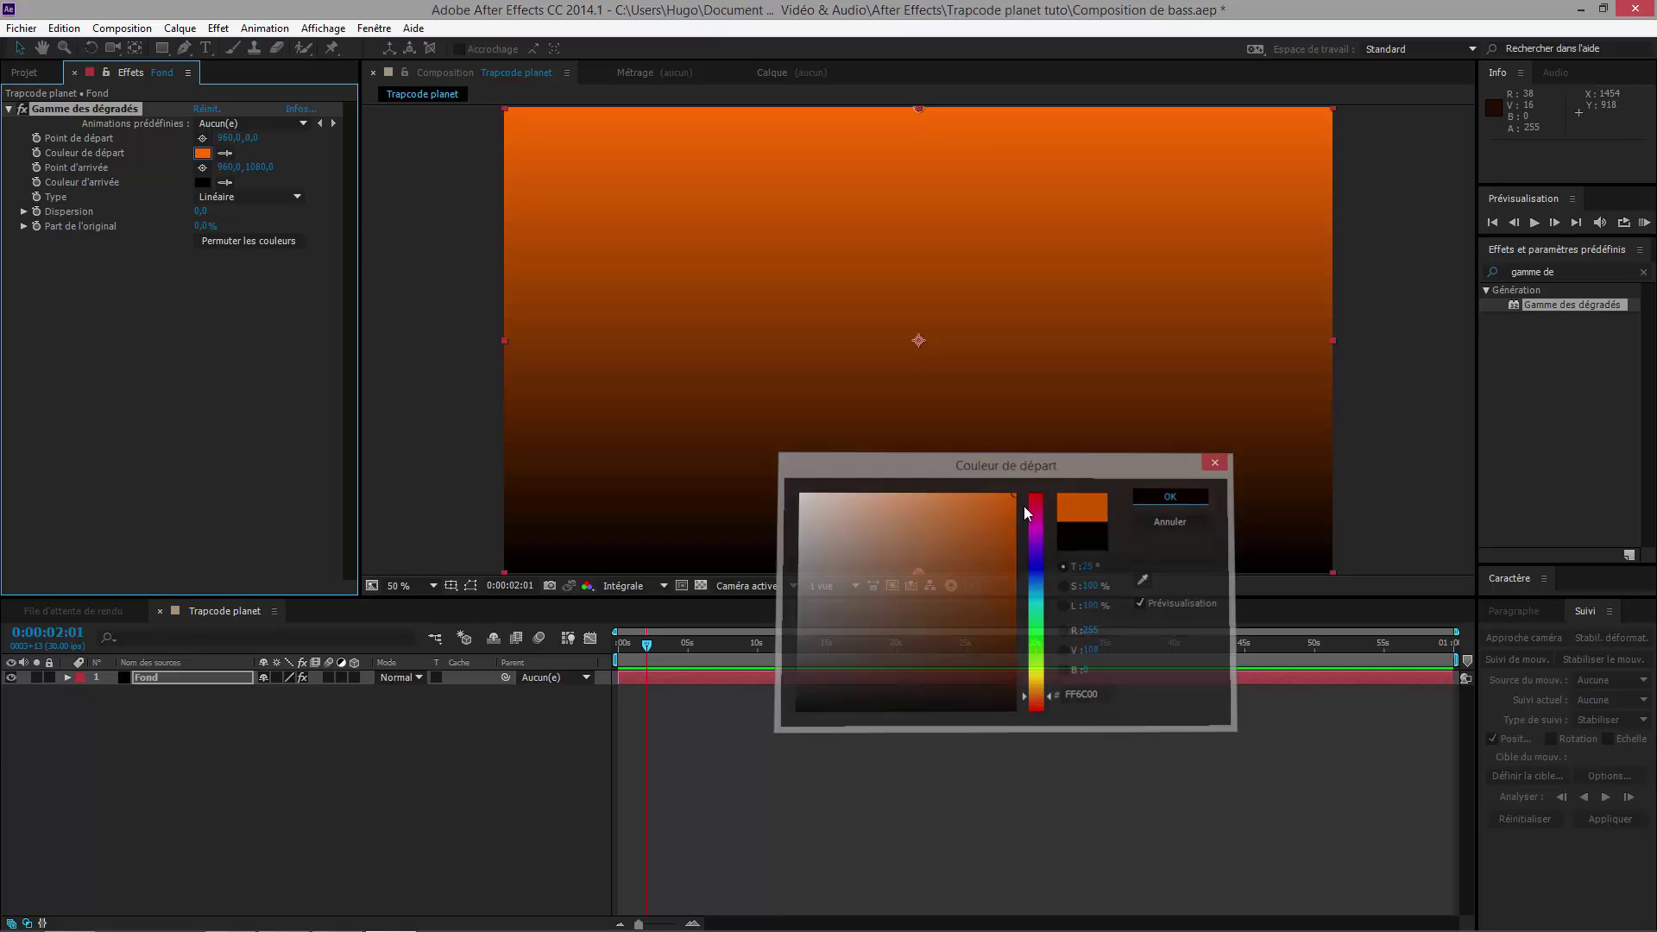
# Step: Make the gradient Radial, with its start point at the frame's upper-right corner, about (1928, 0), and its end point near the lower-left, about (208, 1020)
pyautogui.click(248, 194)
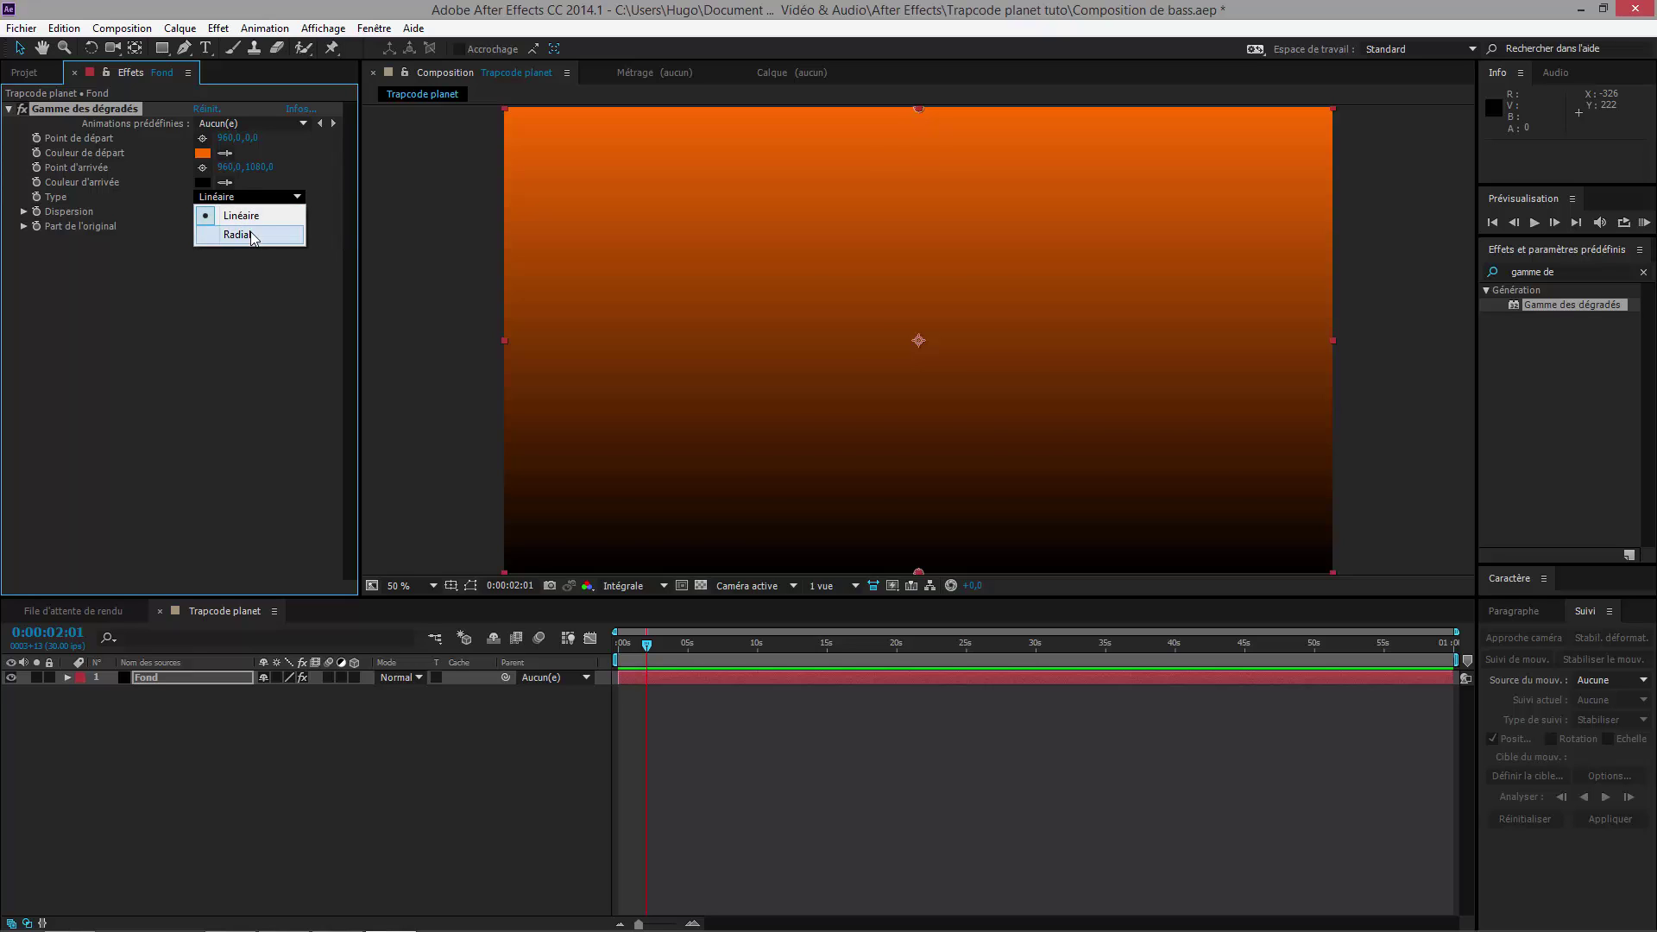
pyautogui.click(253, 237)
pyautogui.scroll(-2, 915, 109)
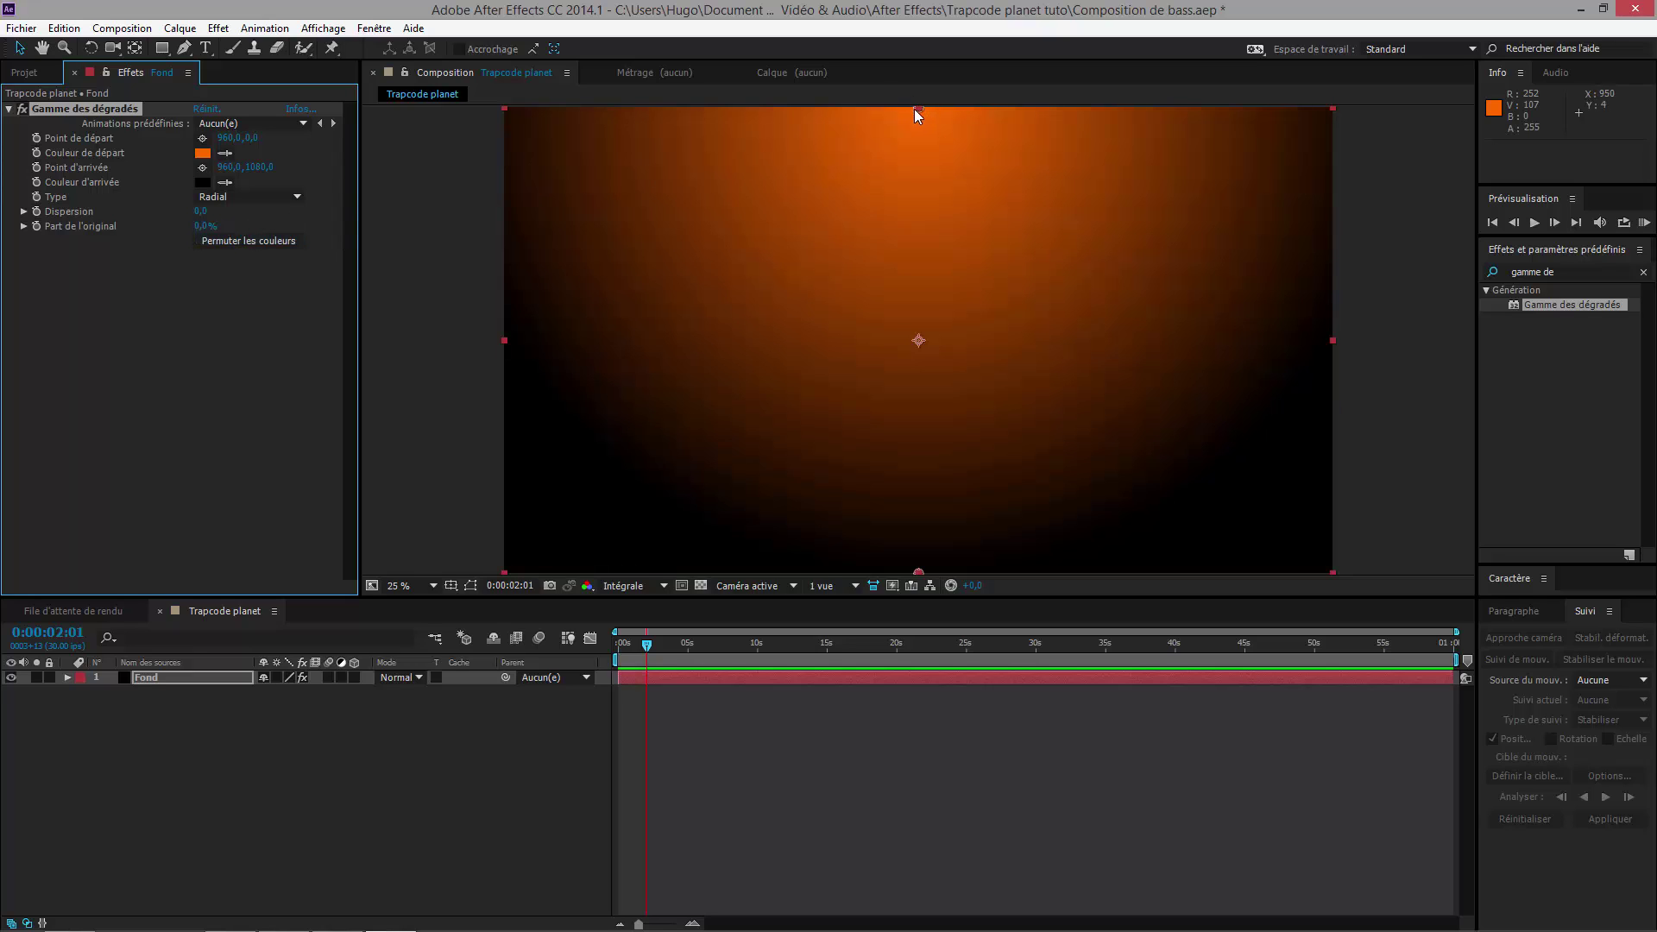
pyautogui.moveTo(915, 224); pyautogui.dragTo(916, 345)
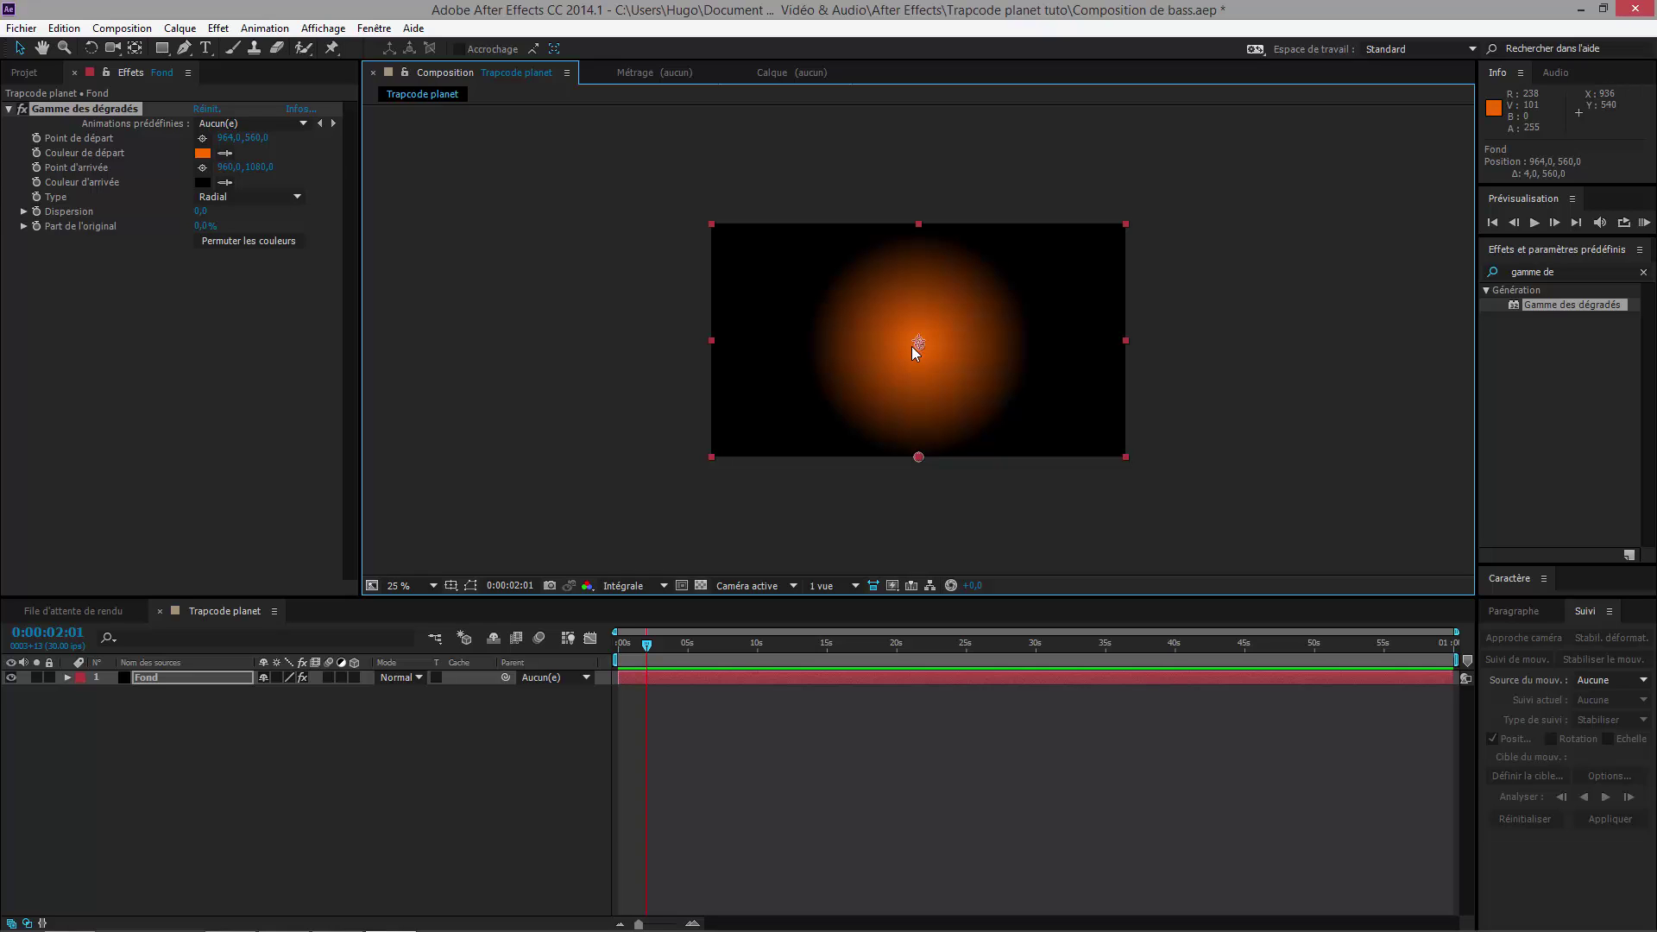
pyautogui.moveTo(920, 349); pyautogui.dragTo(1129, 225)
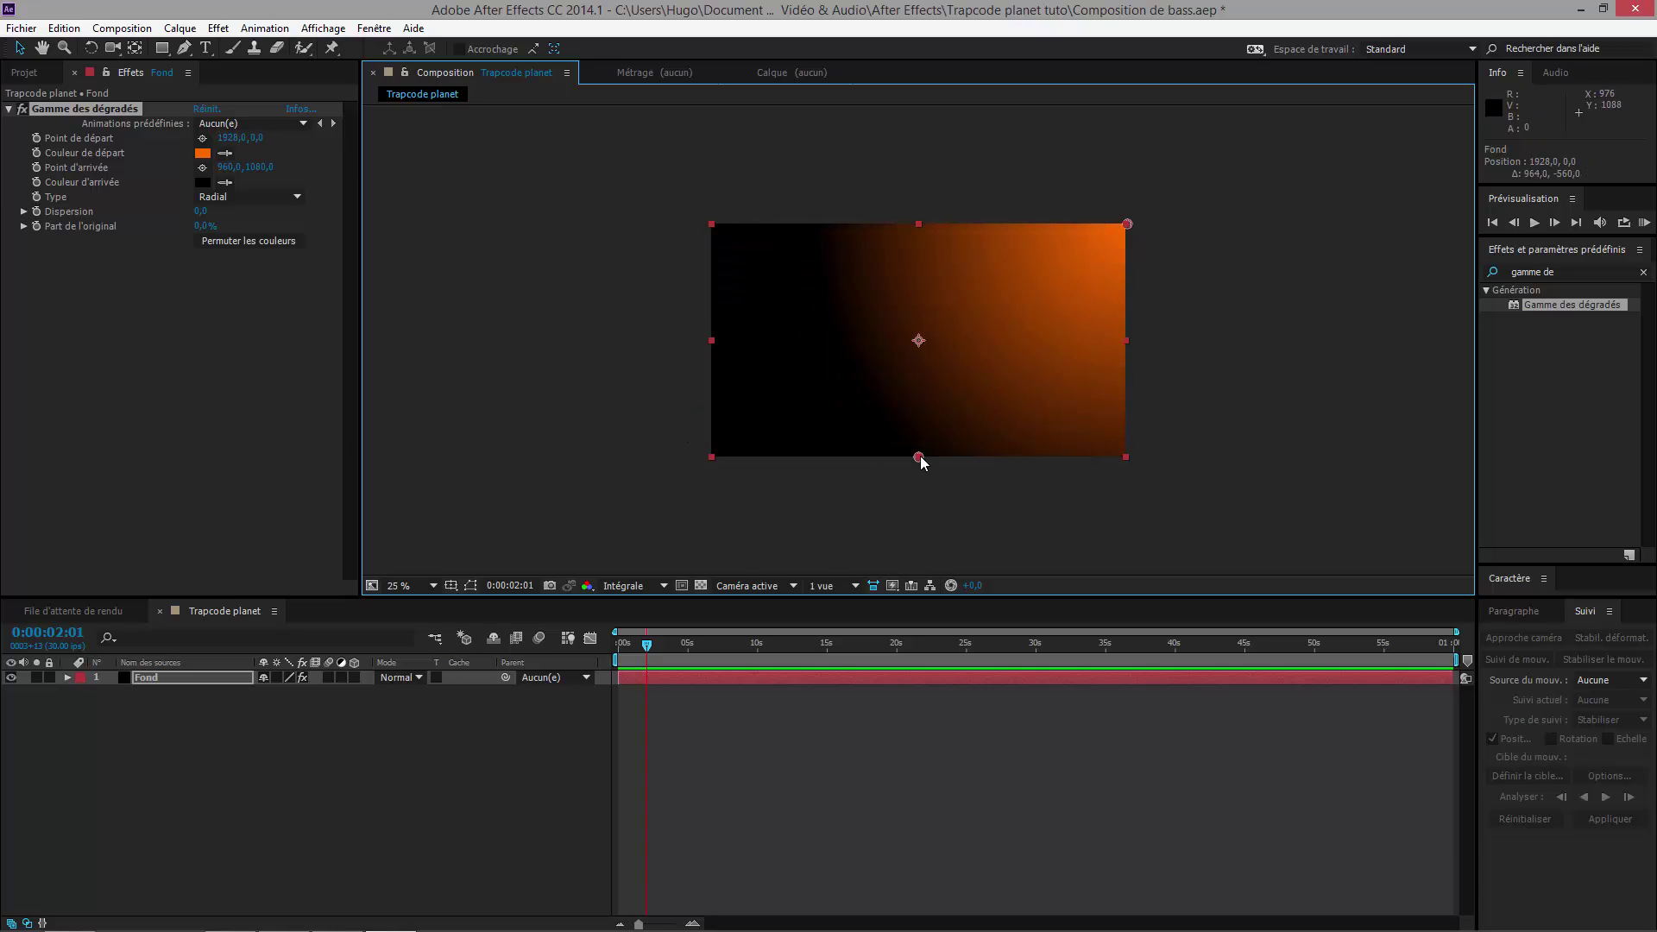
pyautogui.moveTo(922, 457); pyautogui.dragTo(756, 445)
pyautogui.click(718, 803)
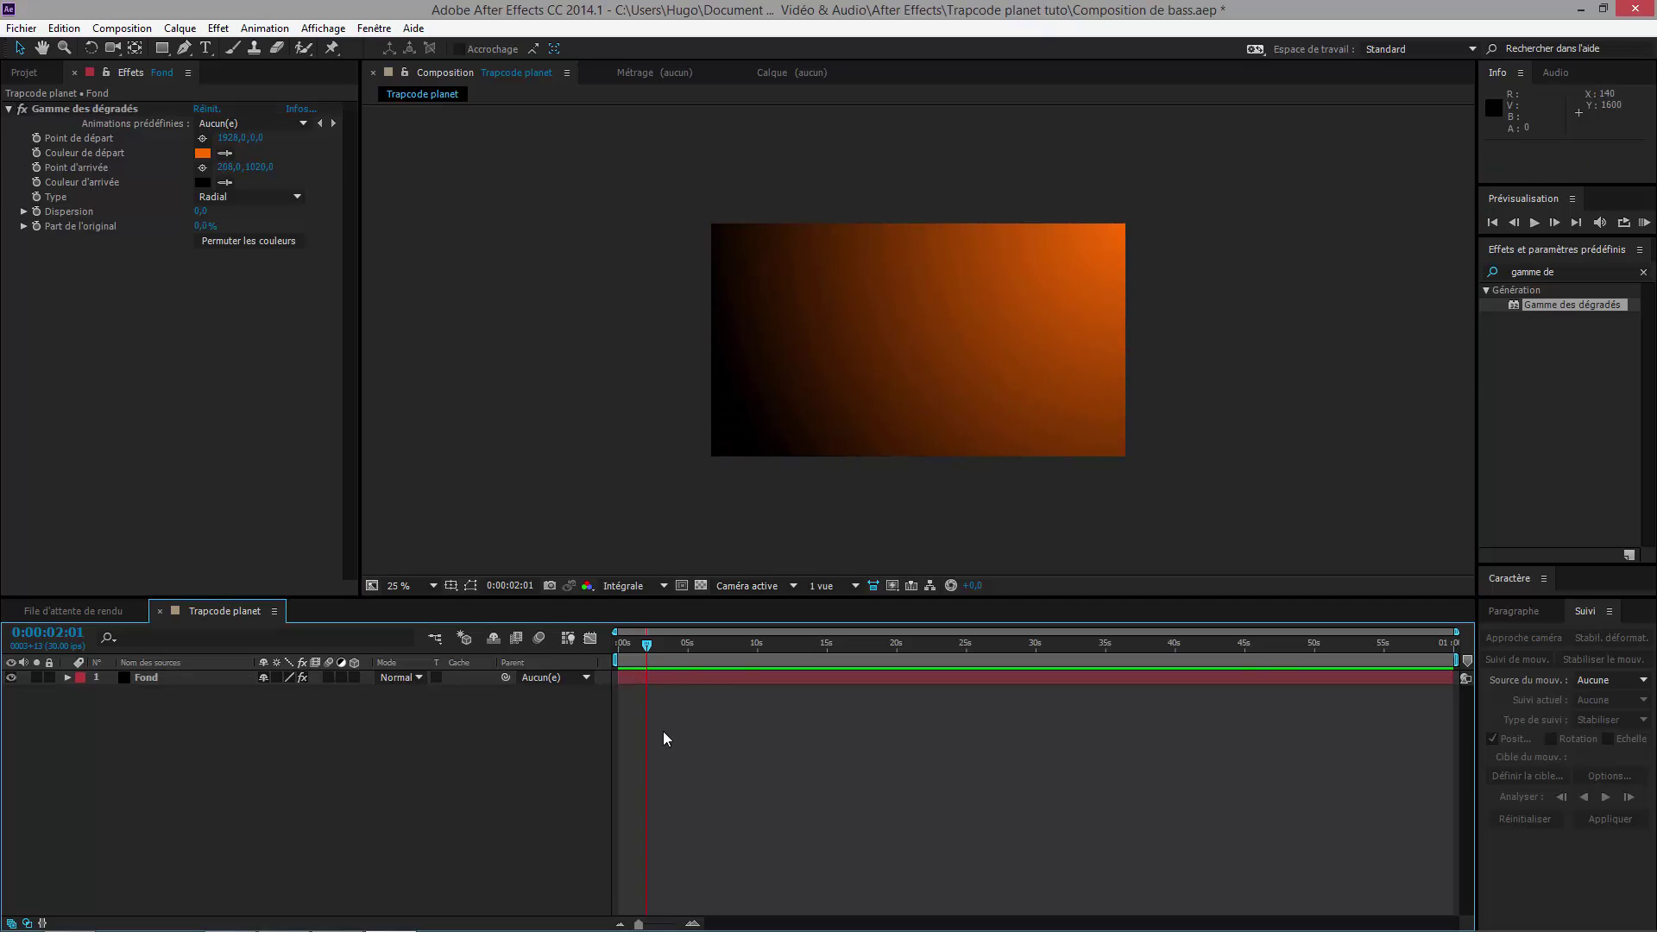
# Step: Set the Fond layer's opacity to 35%
pyautogui.click(679, 683)
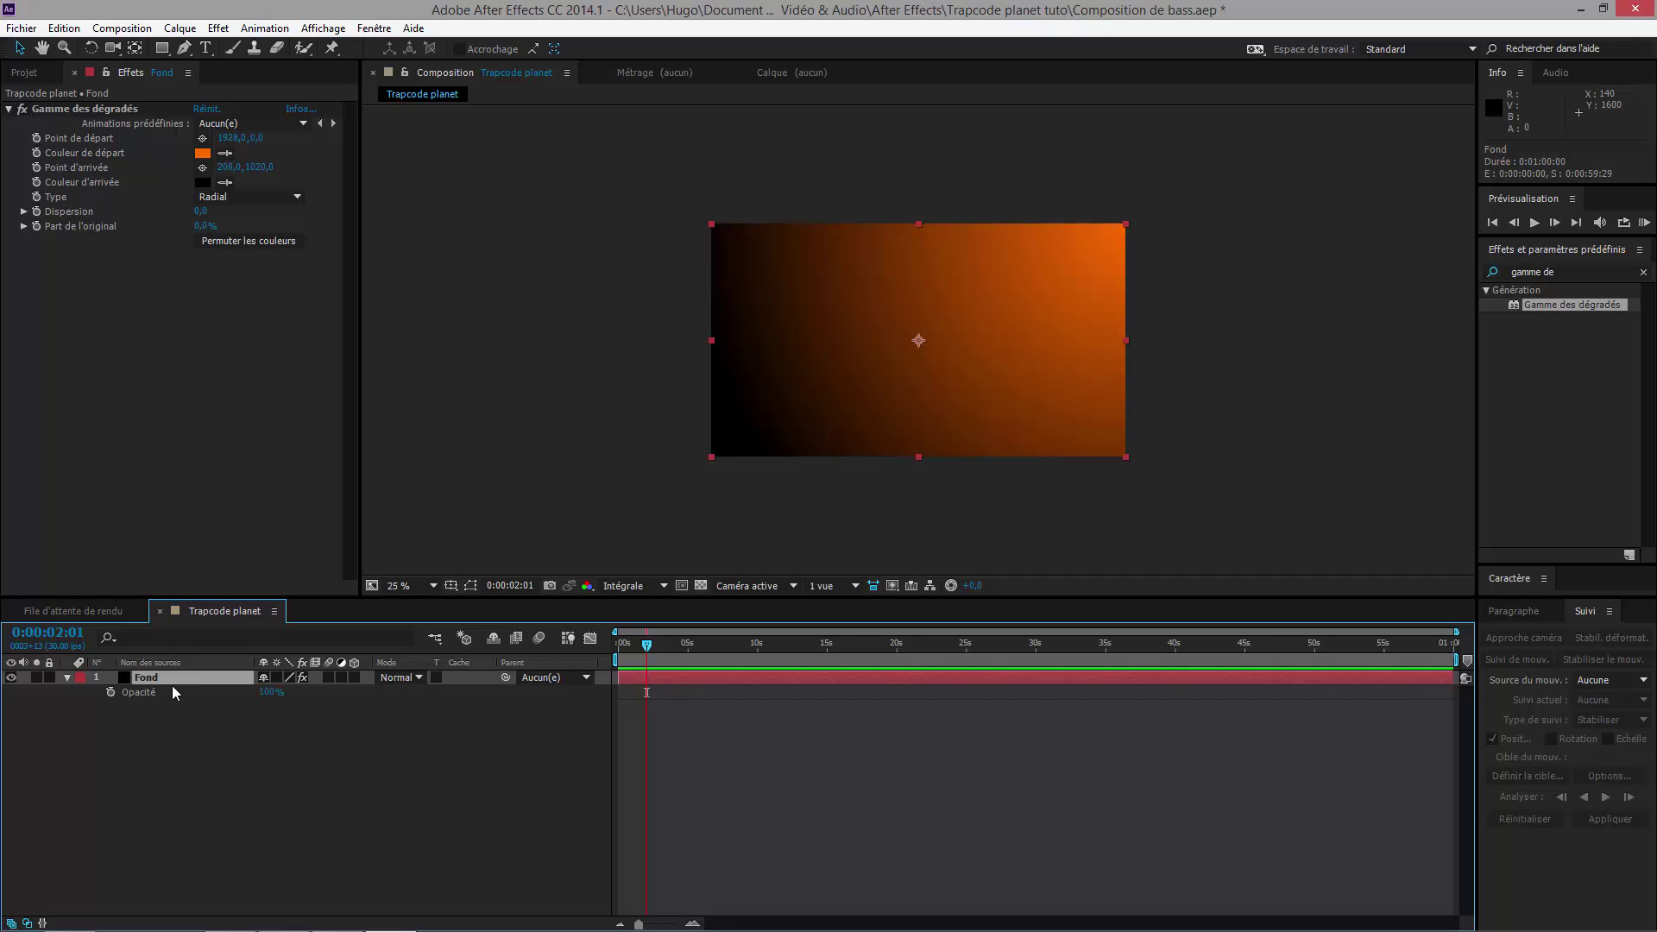
pyautogui.press('t')
pyautogui.moveTo(266, 700); pyautogui.dragTo(9, 792)
pyautogui.moveTo(267, 699); pyautogui.dragTo(56, 733)
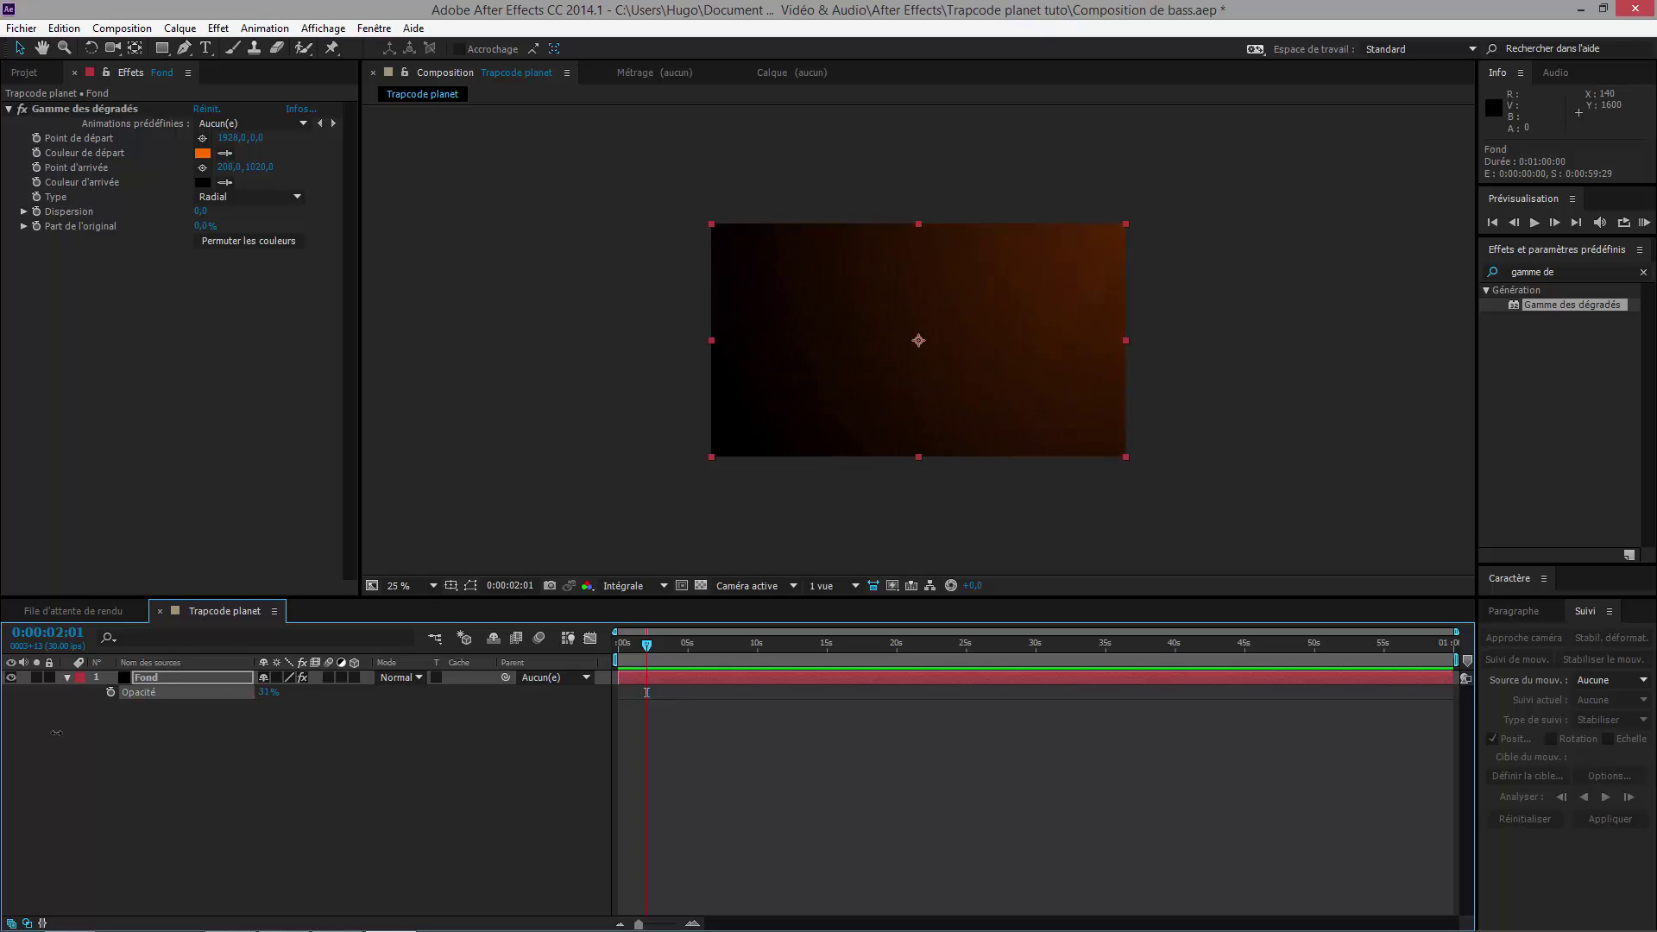
pyautogui.click(497, 771)
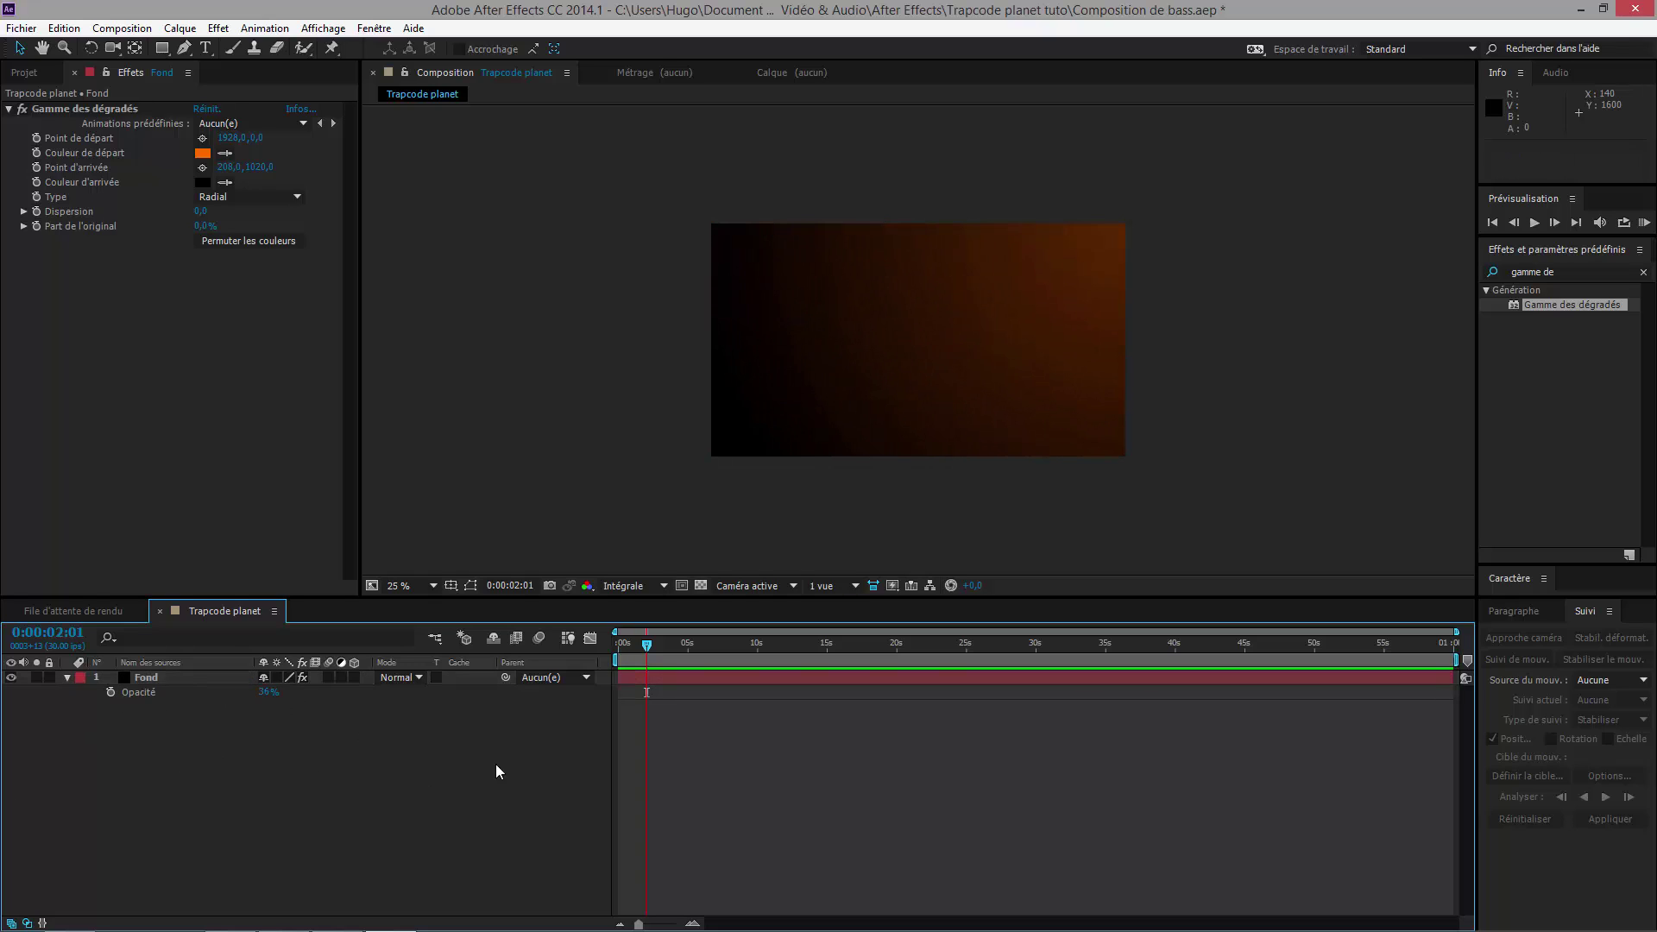
pyautogui.click(281, 692)
pyautogui.write('35')
pyautogui.press('Return')
# Step: Return the playhead to the start of the composition and collapse the Fond layer's properties
pyautogui.moveTo(658, 651); pyautogui.dragTo(670, 645)
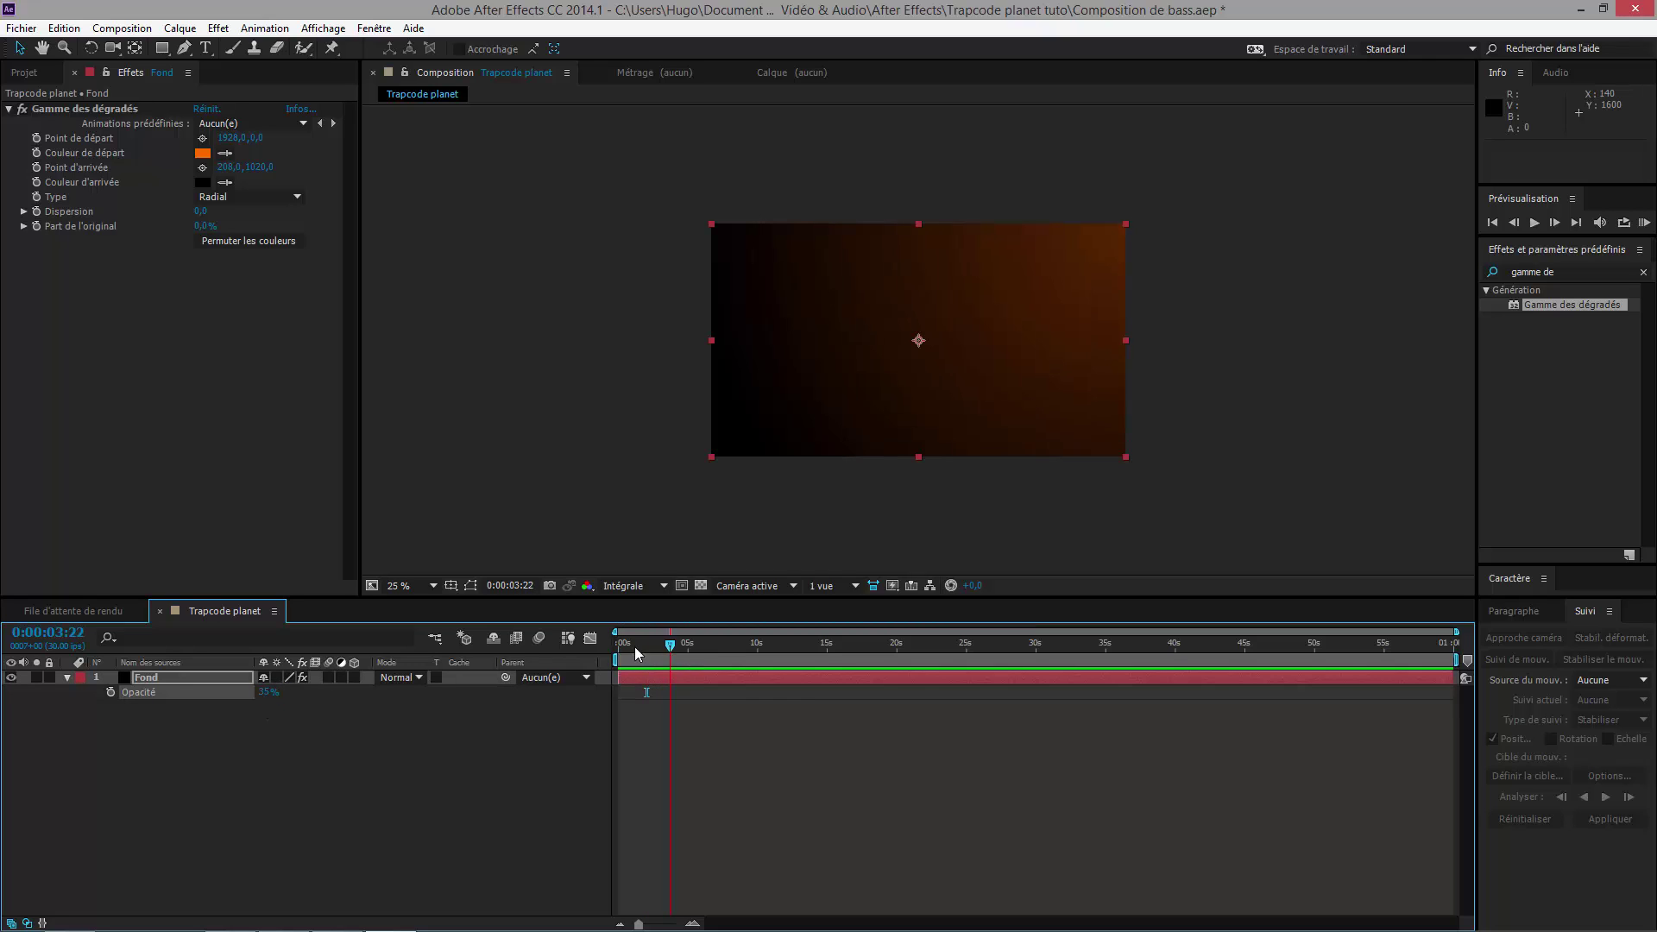
pyautogui.hotkey('ctrl', '0')
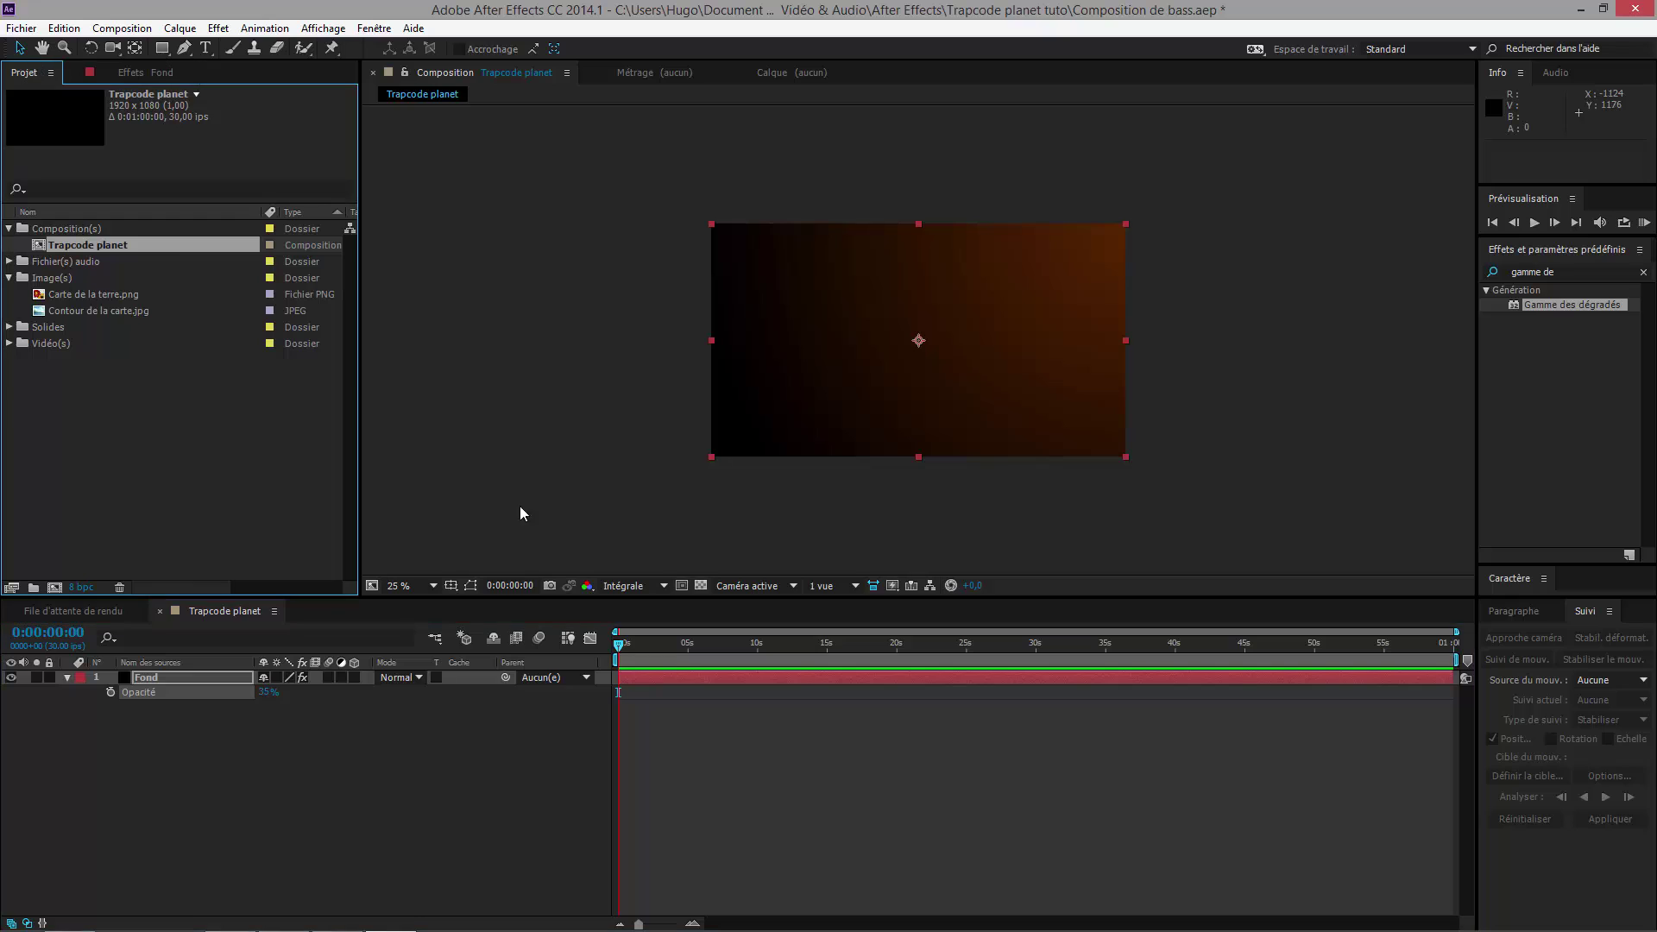
pyautogui.click(240, 659)
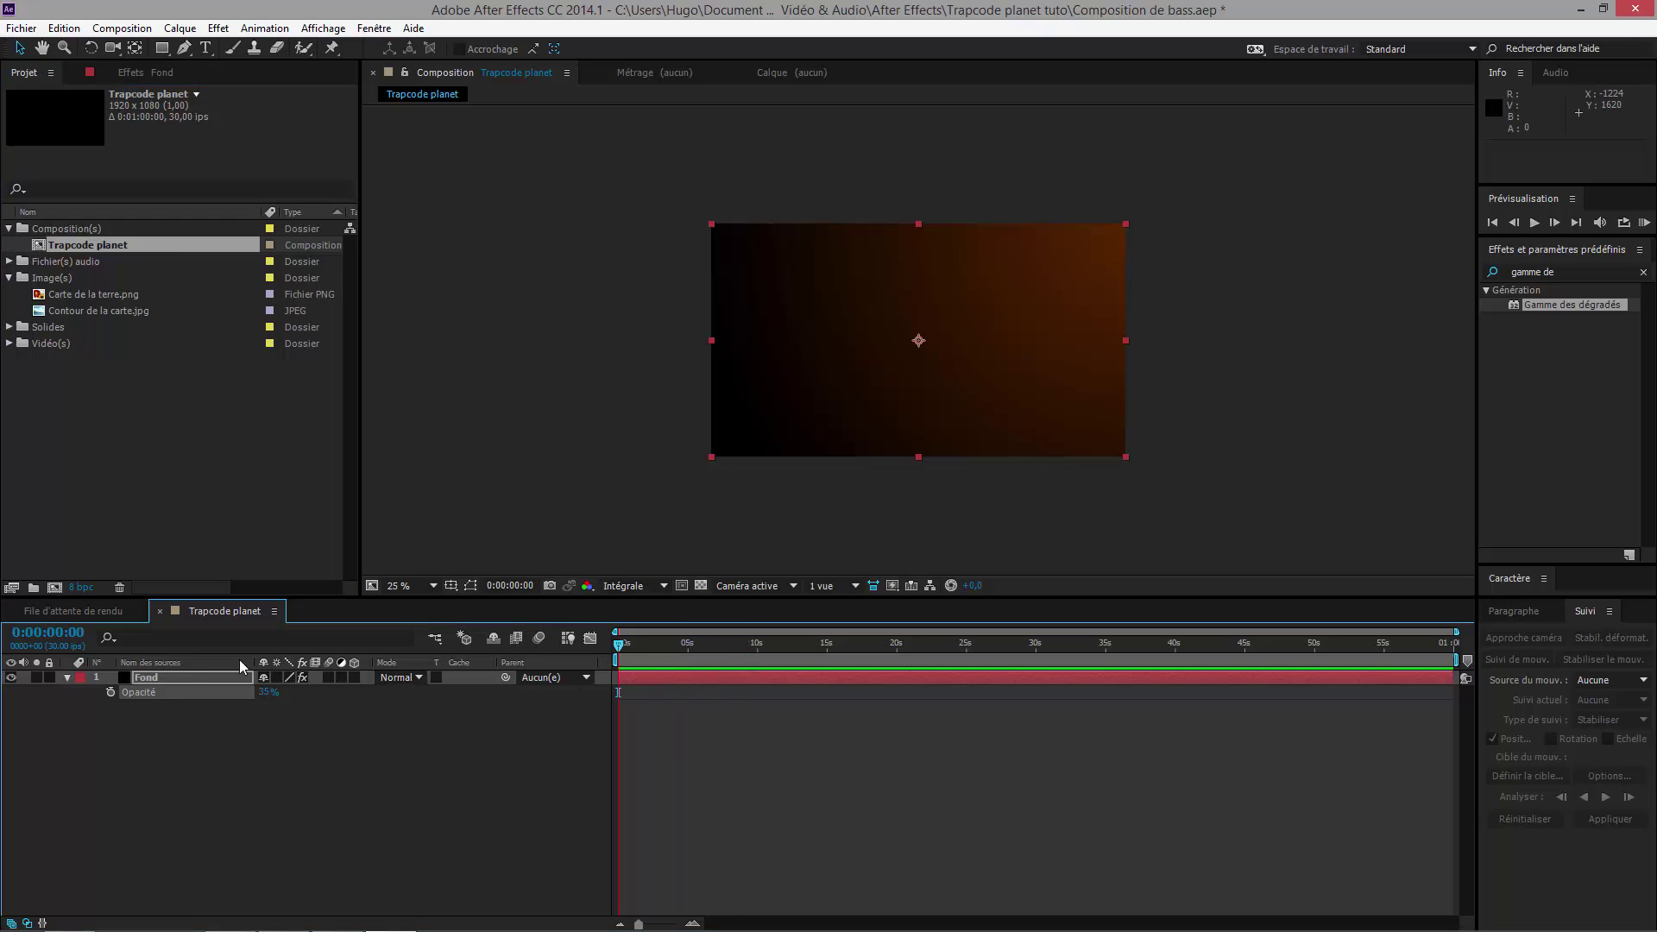
pyautogui.click(68, 677)
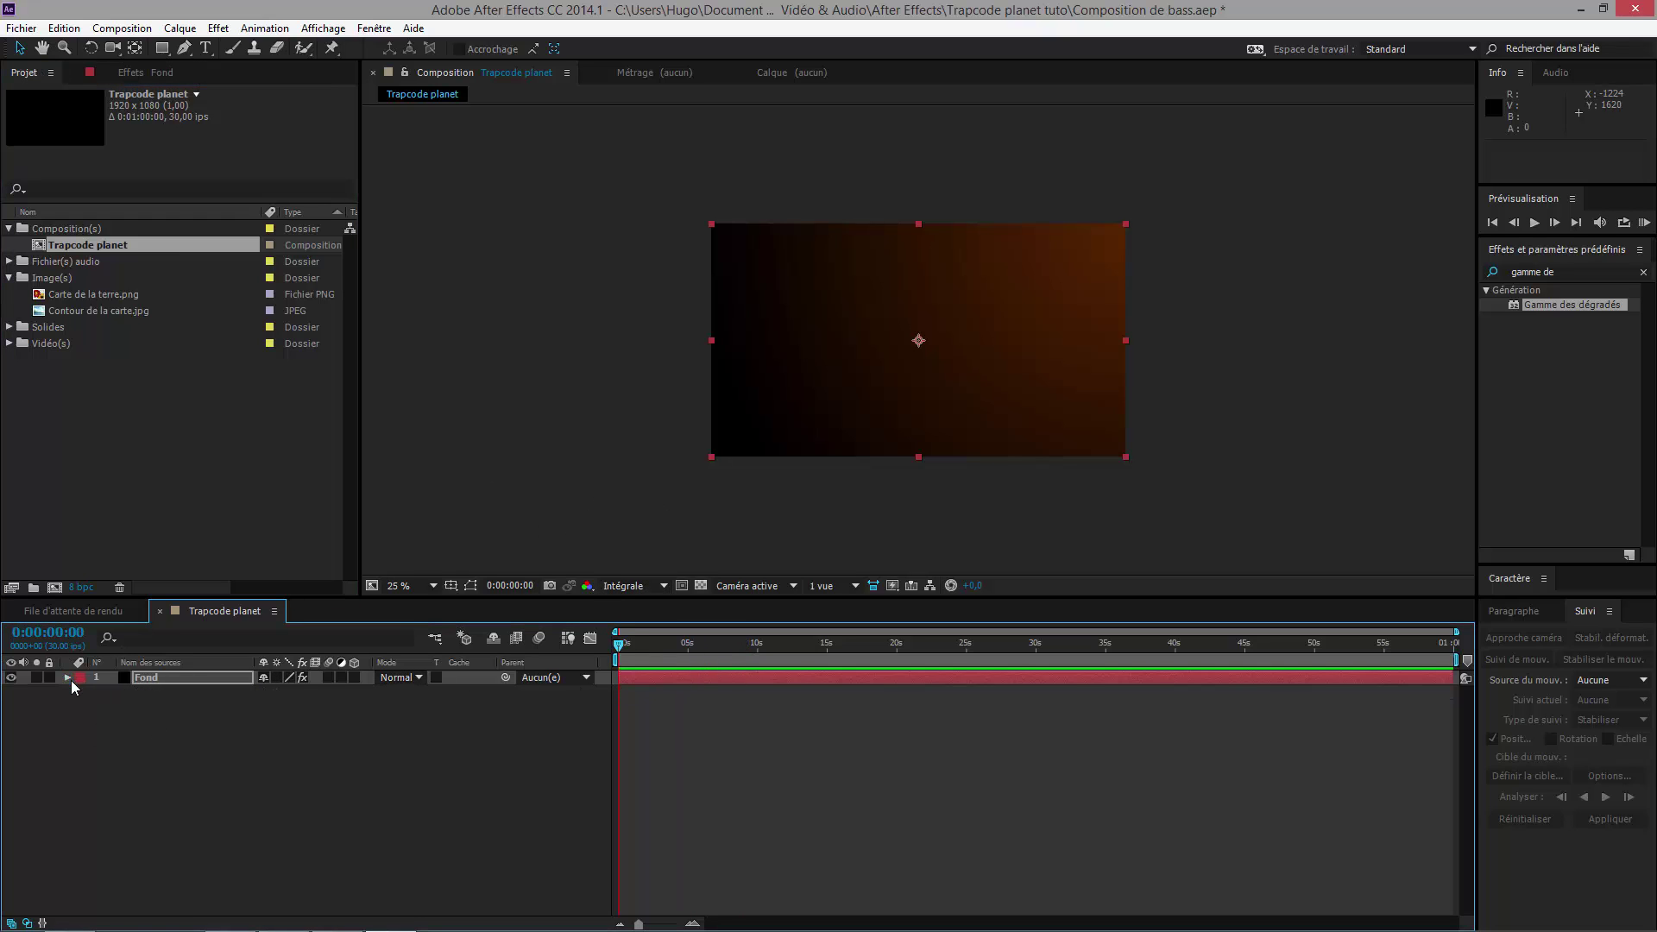
# Step: Create a new composition-sized black solid named Terre above the Fond layer
pyautogui.rightClick(727, 712)
pyautogui.moveTo(771, 584)
pyautogui.click(1100, 623)
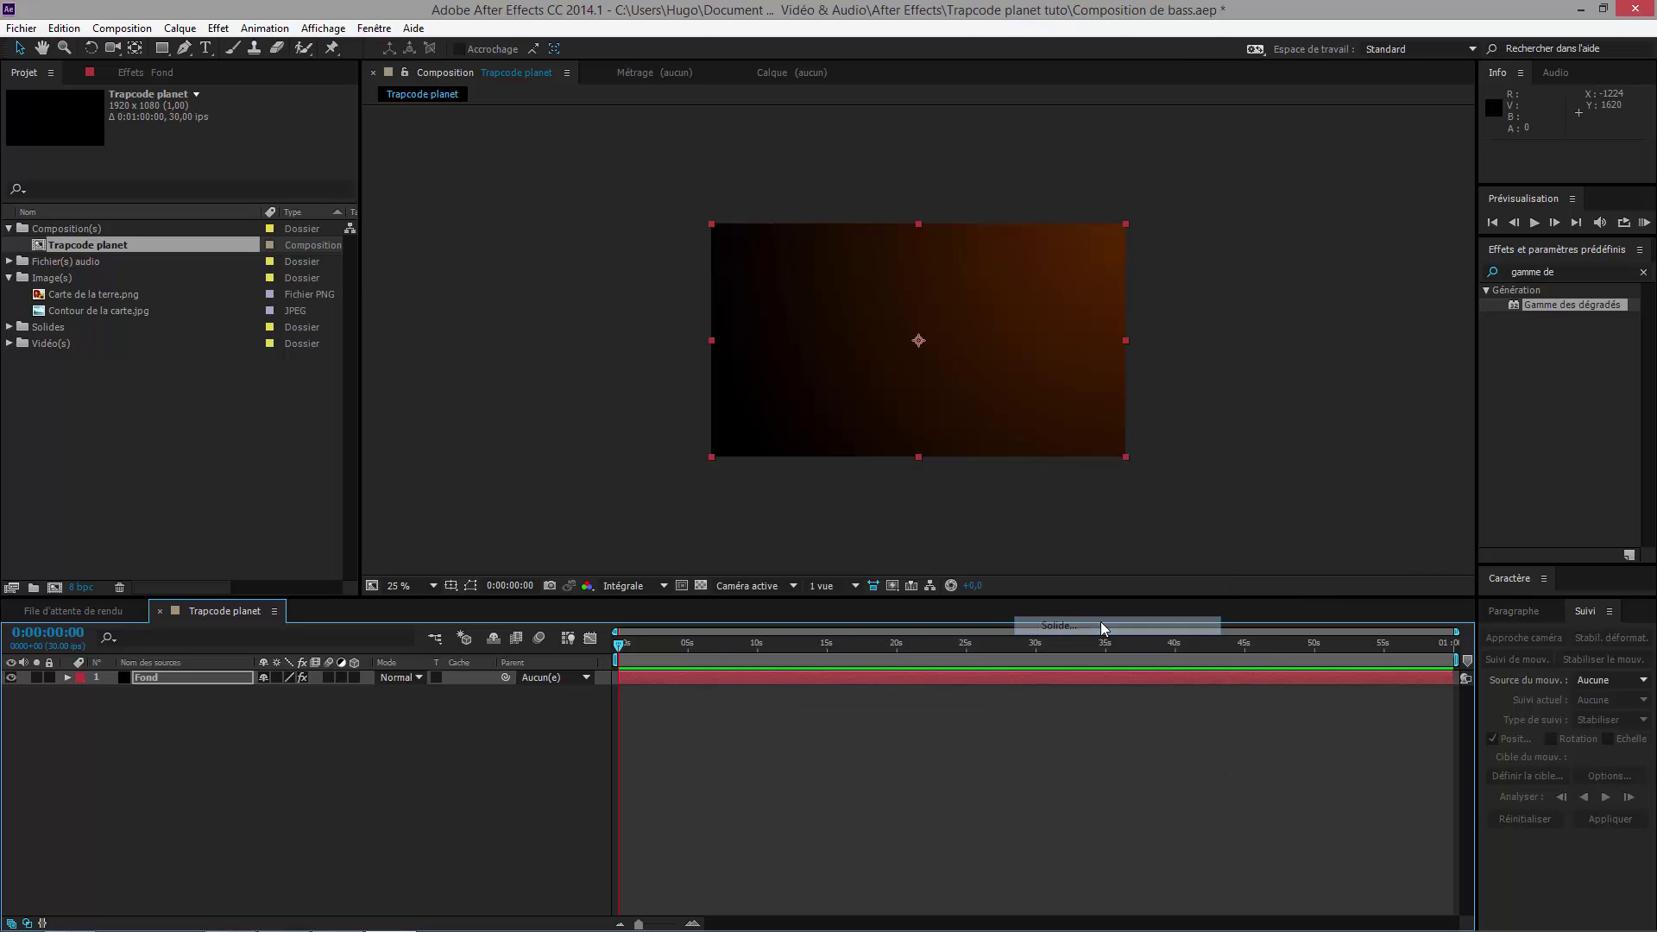
pyautogui.write('Terre')
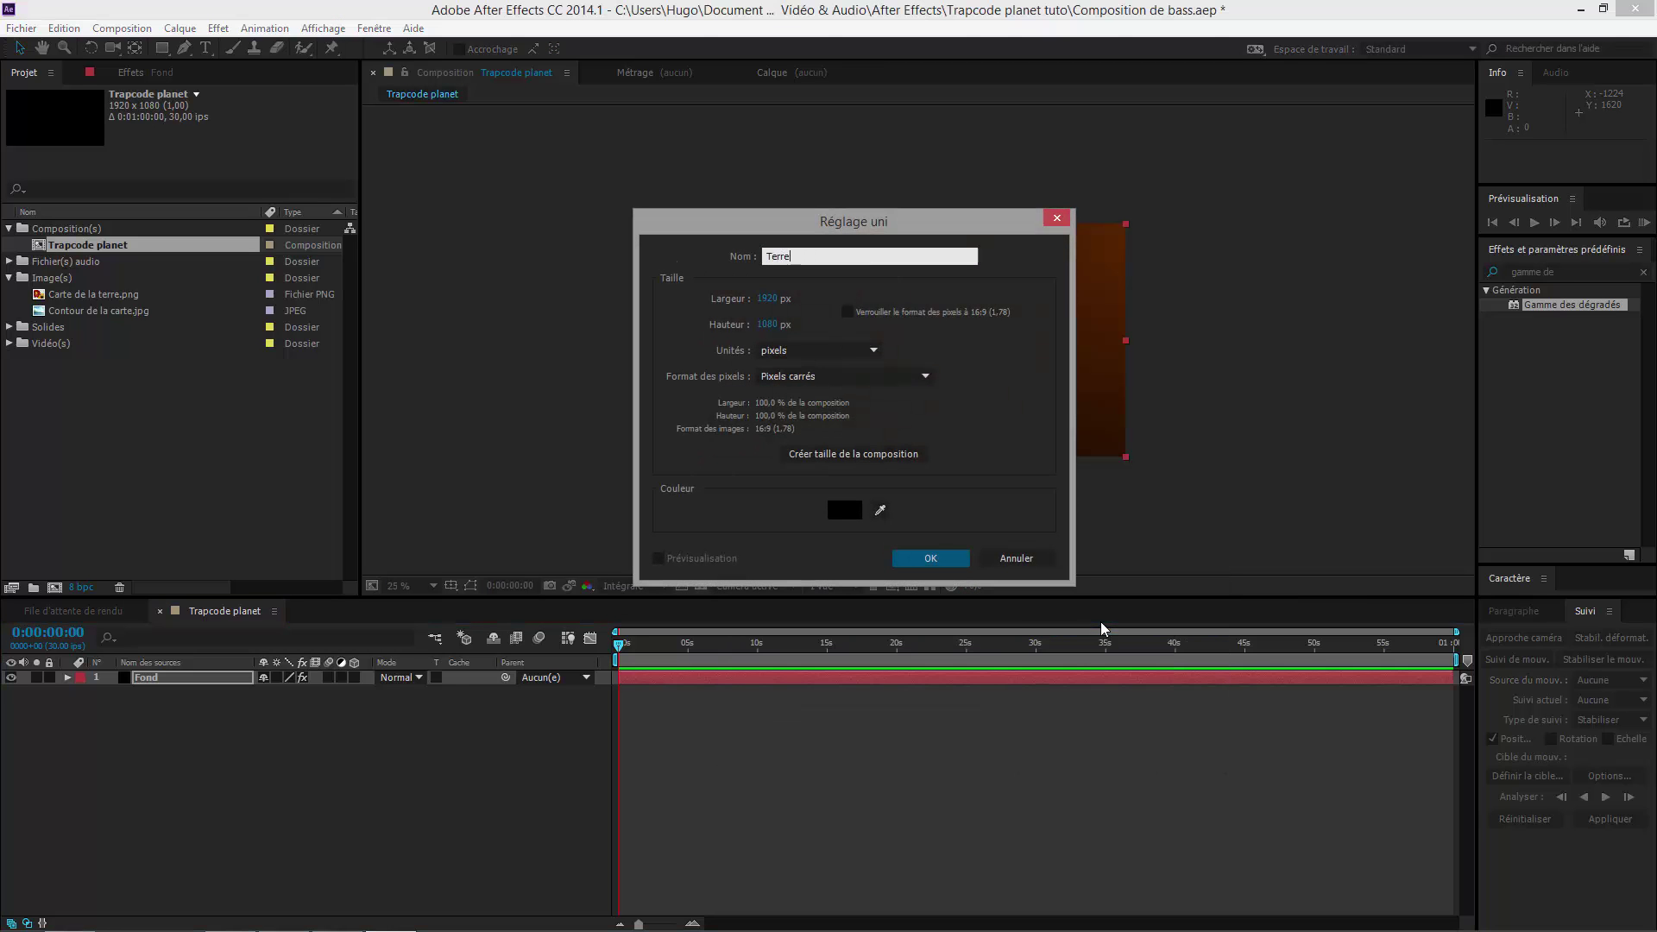
pyautogui.press('Return')
# Step: Apply the Trapcode Form effect to the Terre layer
pyautogui.rightClick(855, 686)
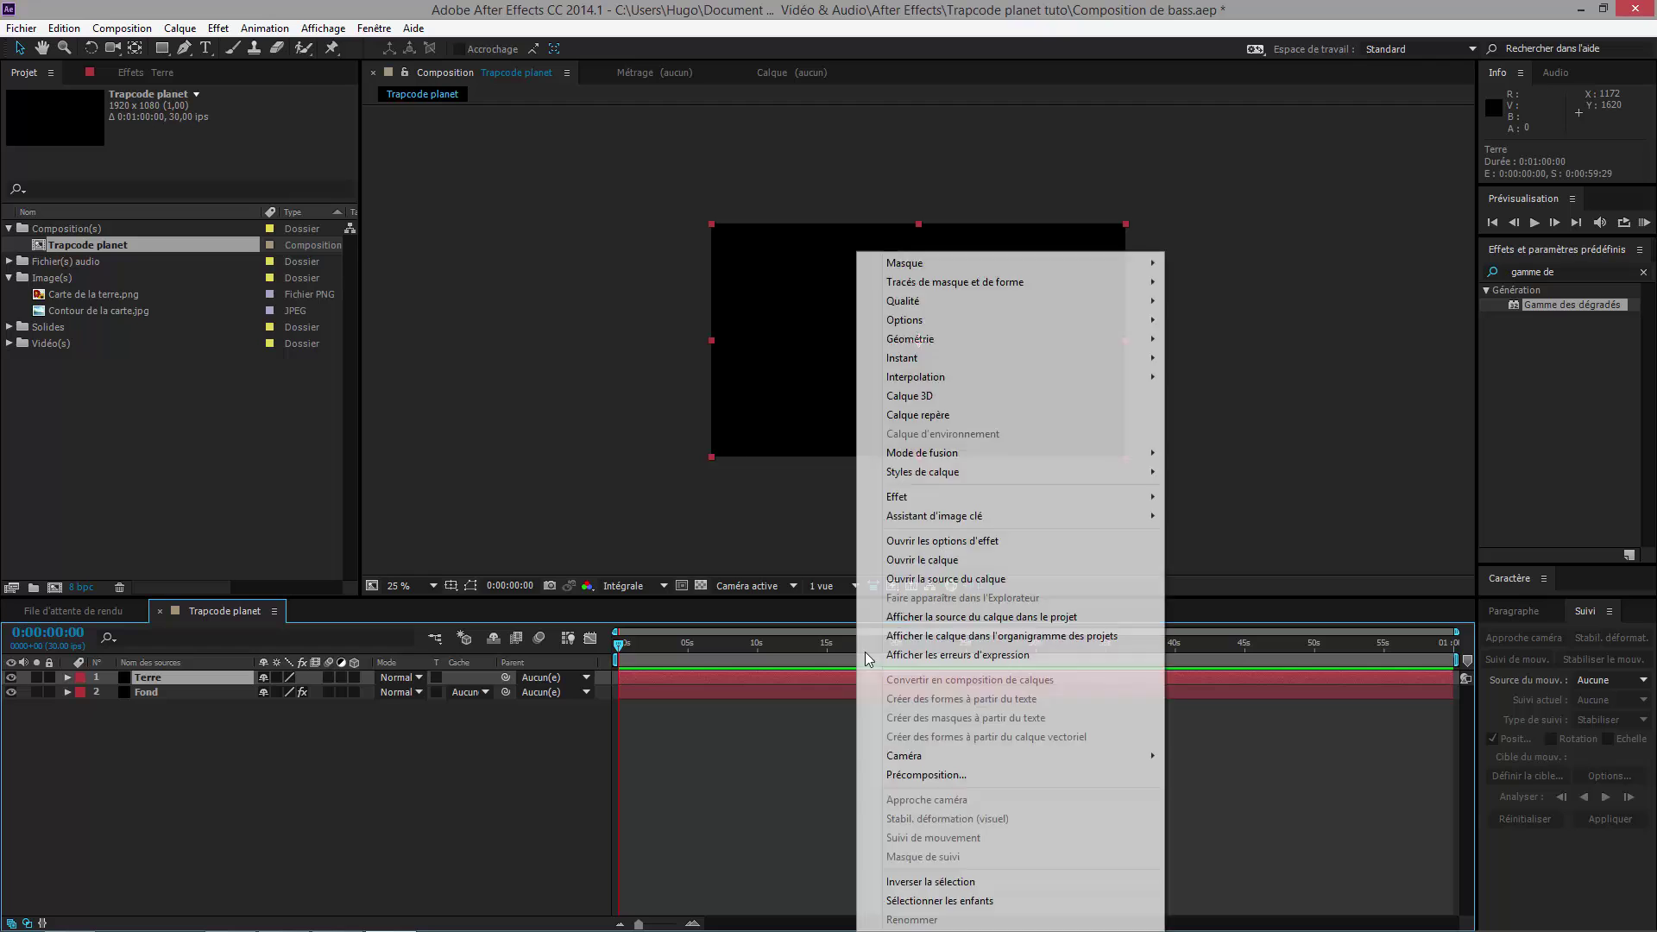
pyautogui.moveTo(898, 497)
pyautogui.moveTo(1226, 881)
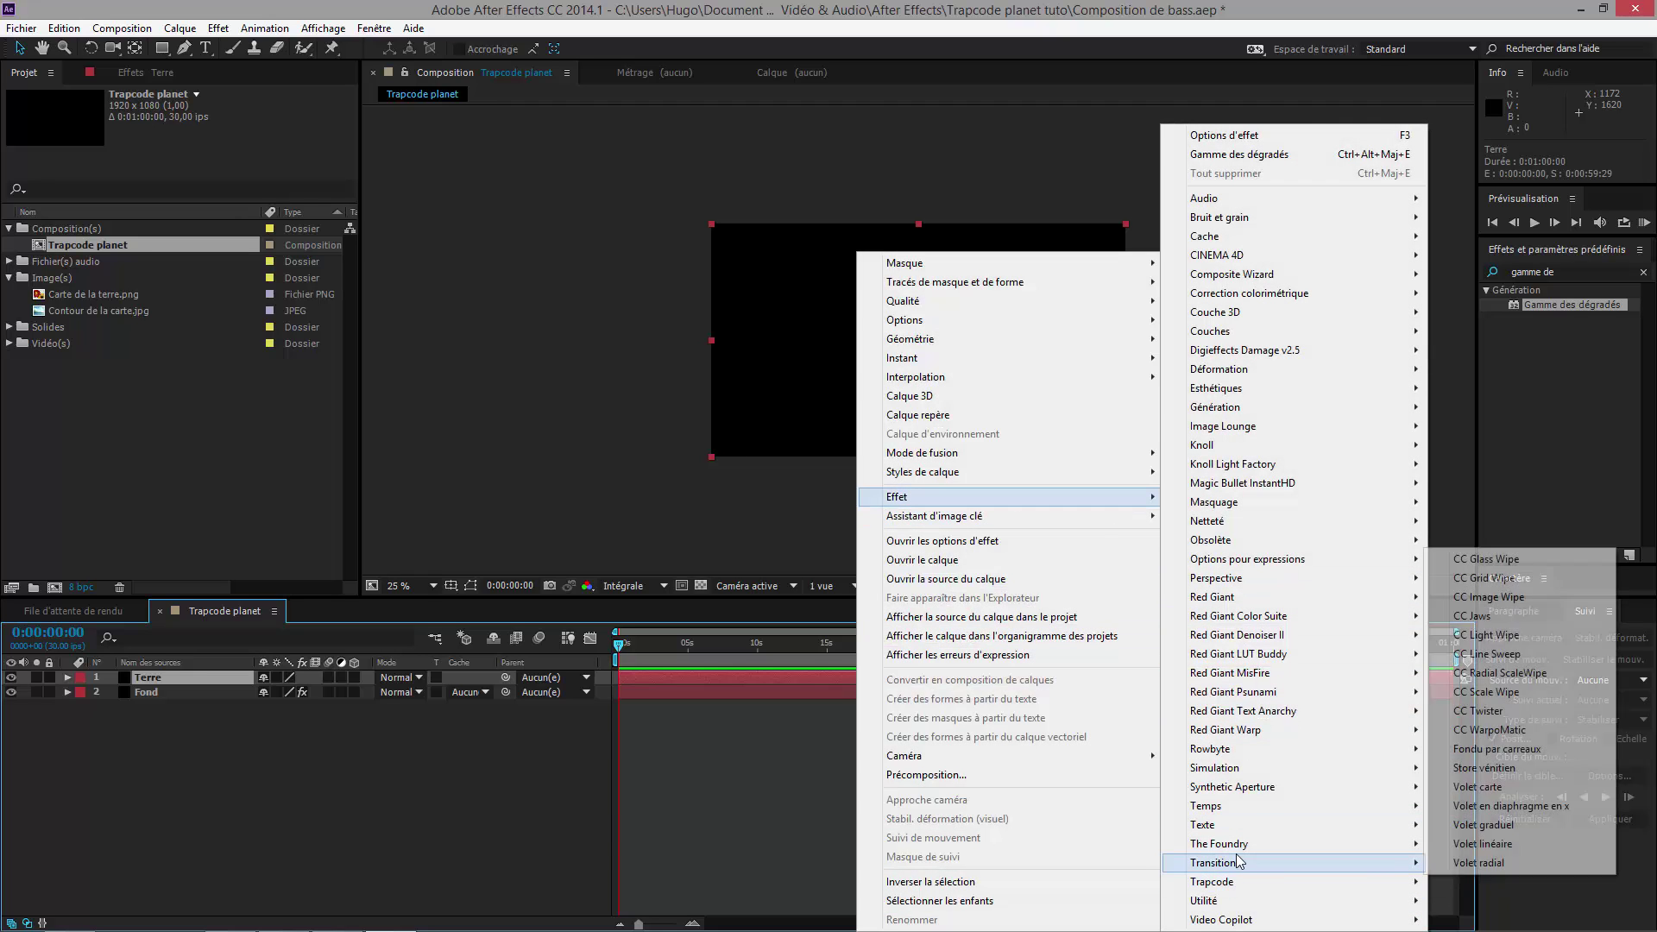
pyautogui.click(1480, 807)
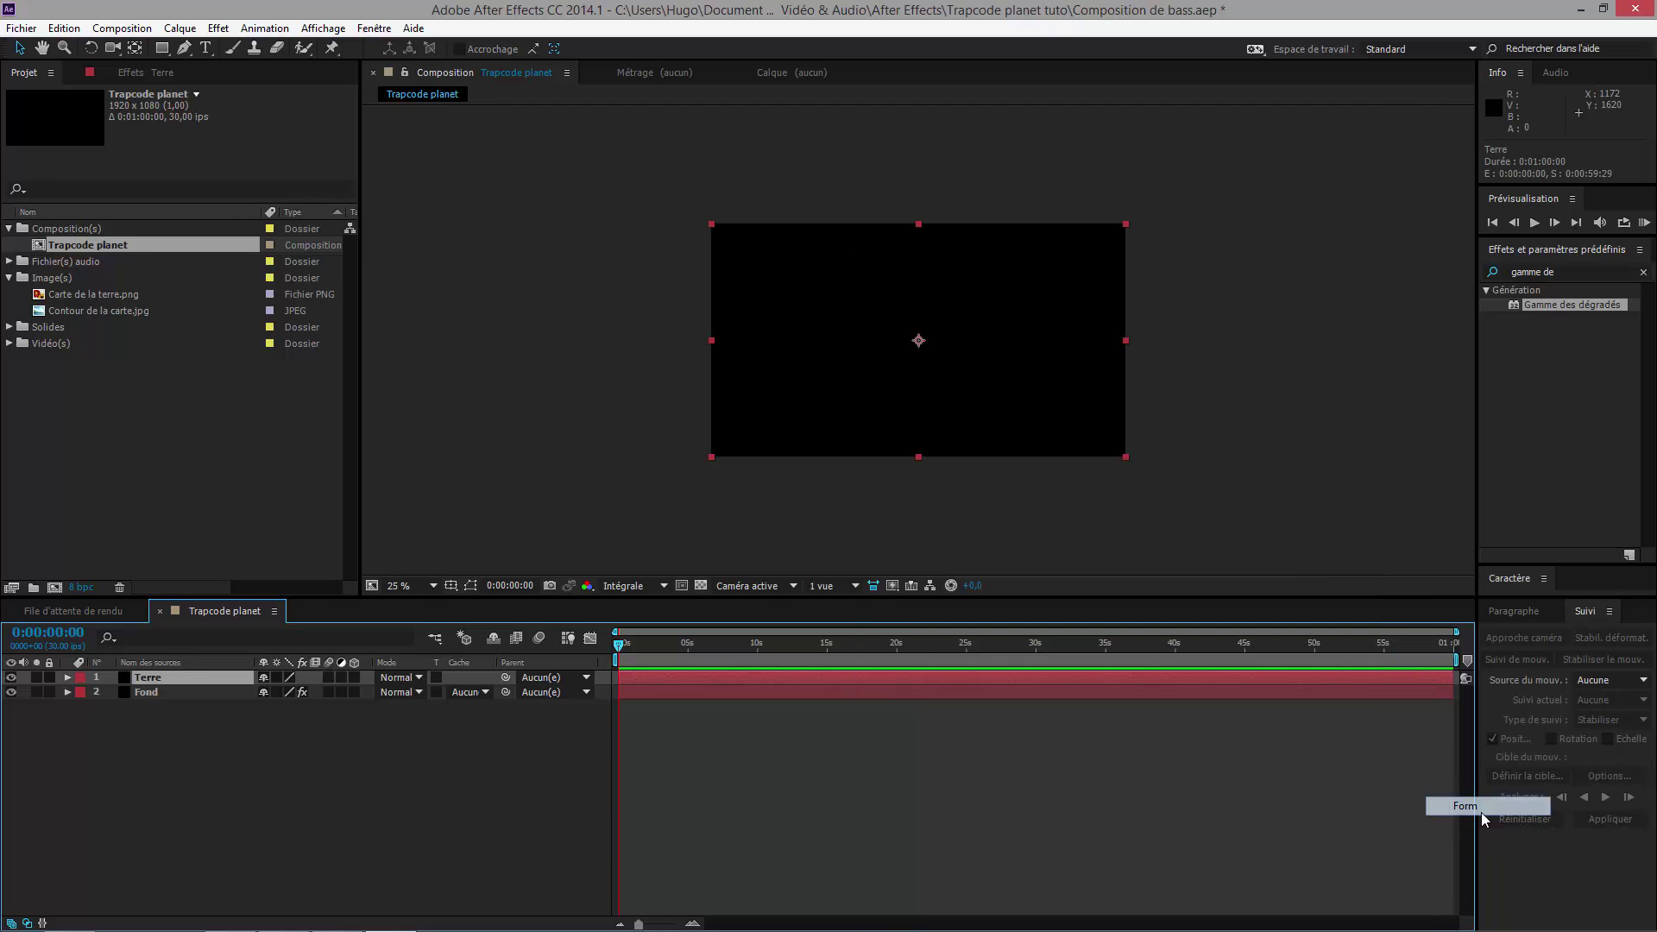
pyautogui.press('/')
pyautogui.scroll(1, 981, 417)
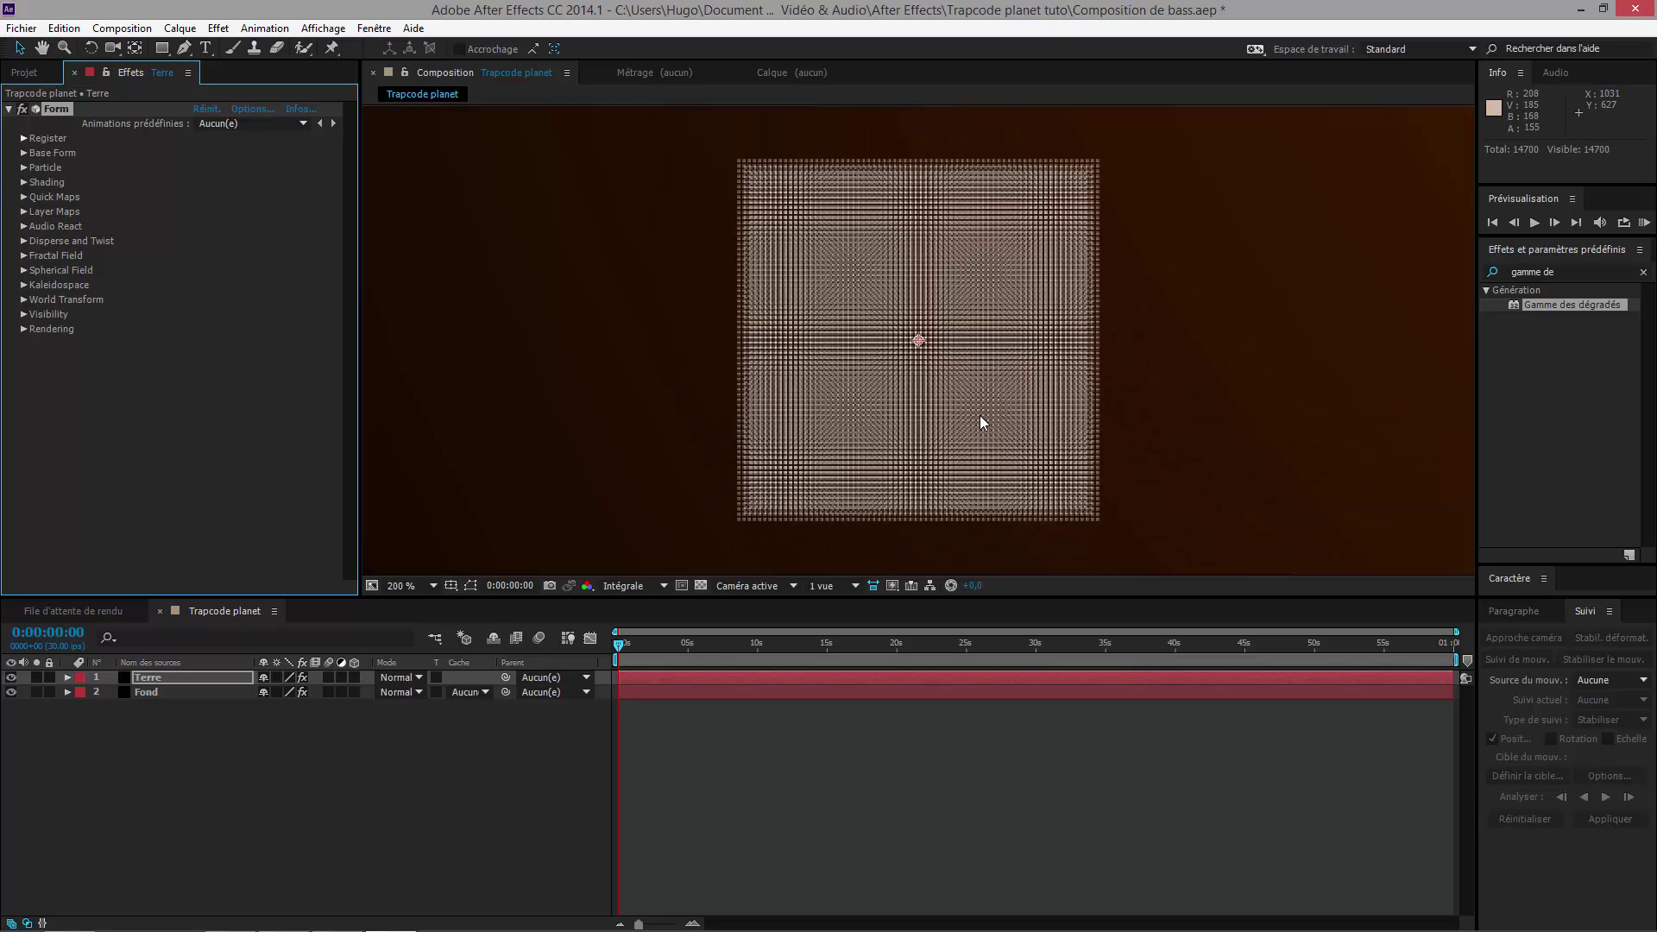
pyautogui.scroll(-3, 980, 417)
pyautogui.scroll(1, 981, 418)
# Step: Add a camera with default settings to the composition and orbit it around the Form grid
pyautogui.rightClick(678, 752)
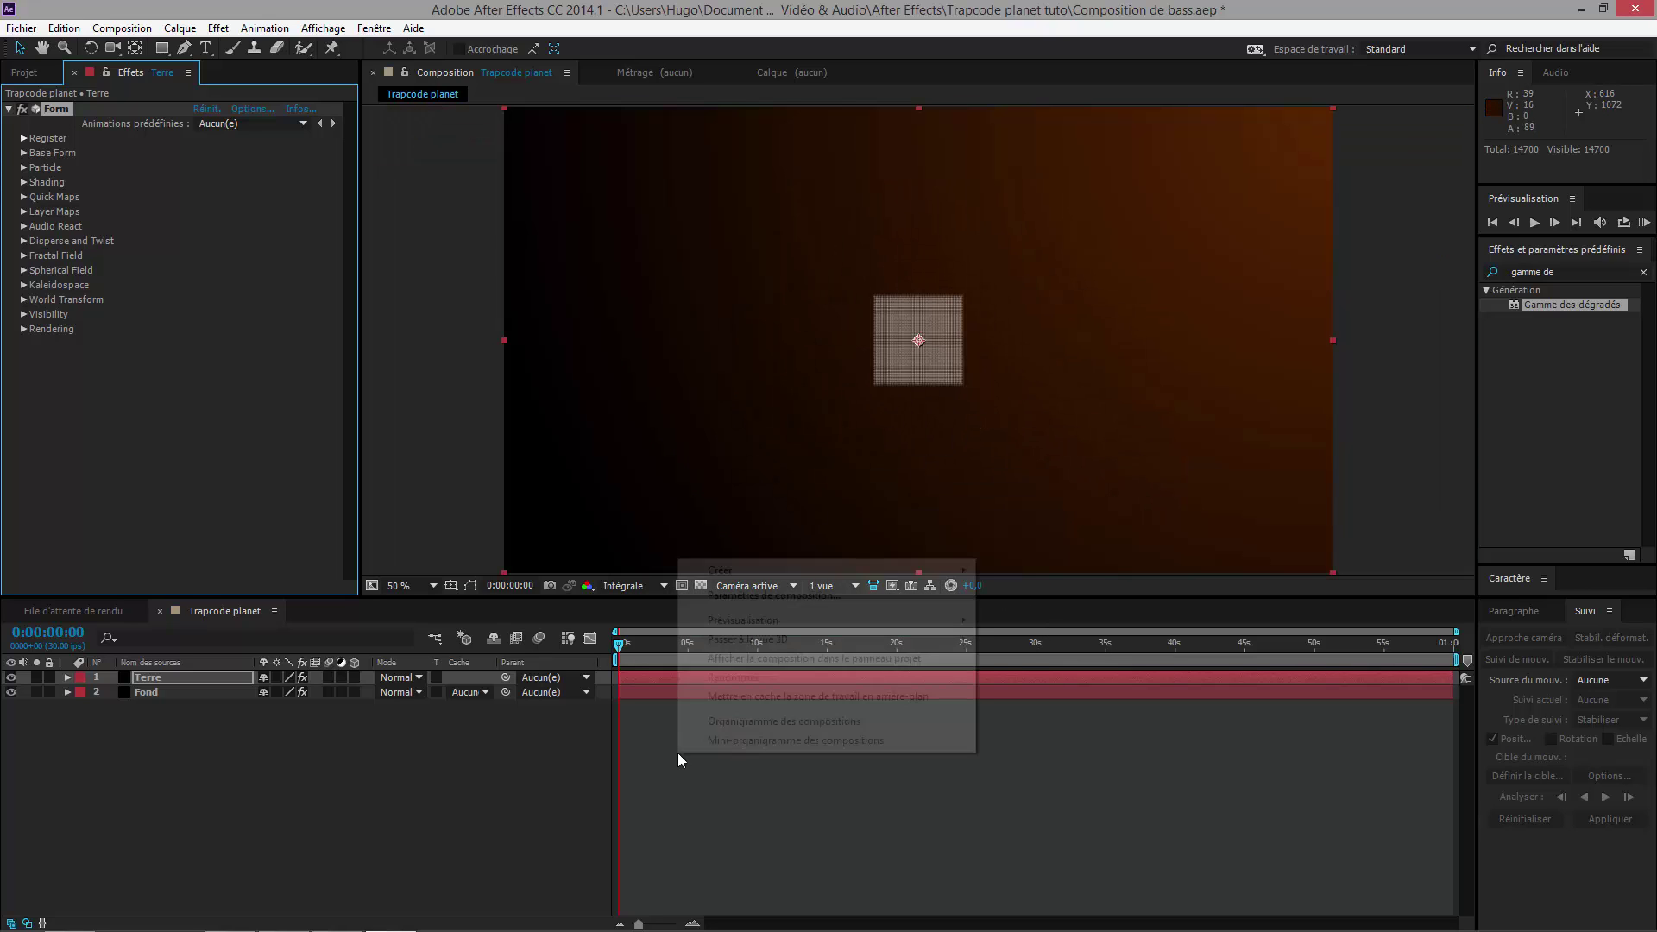
pyautogui.moveTo(777, 571)
pyautogui.click(1053, 654)
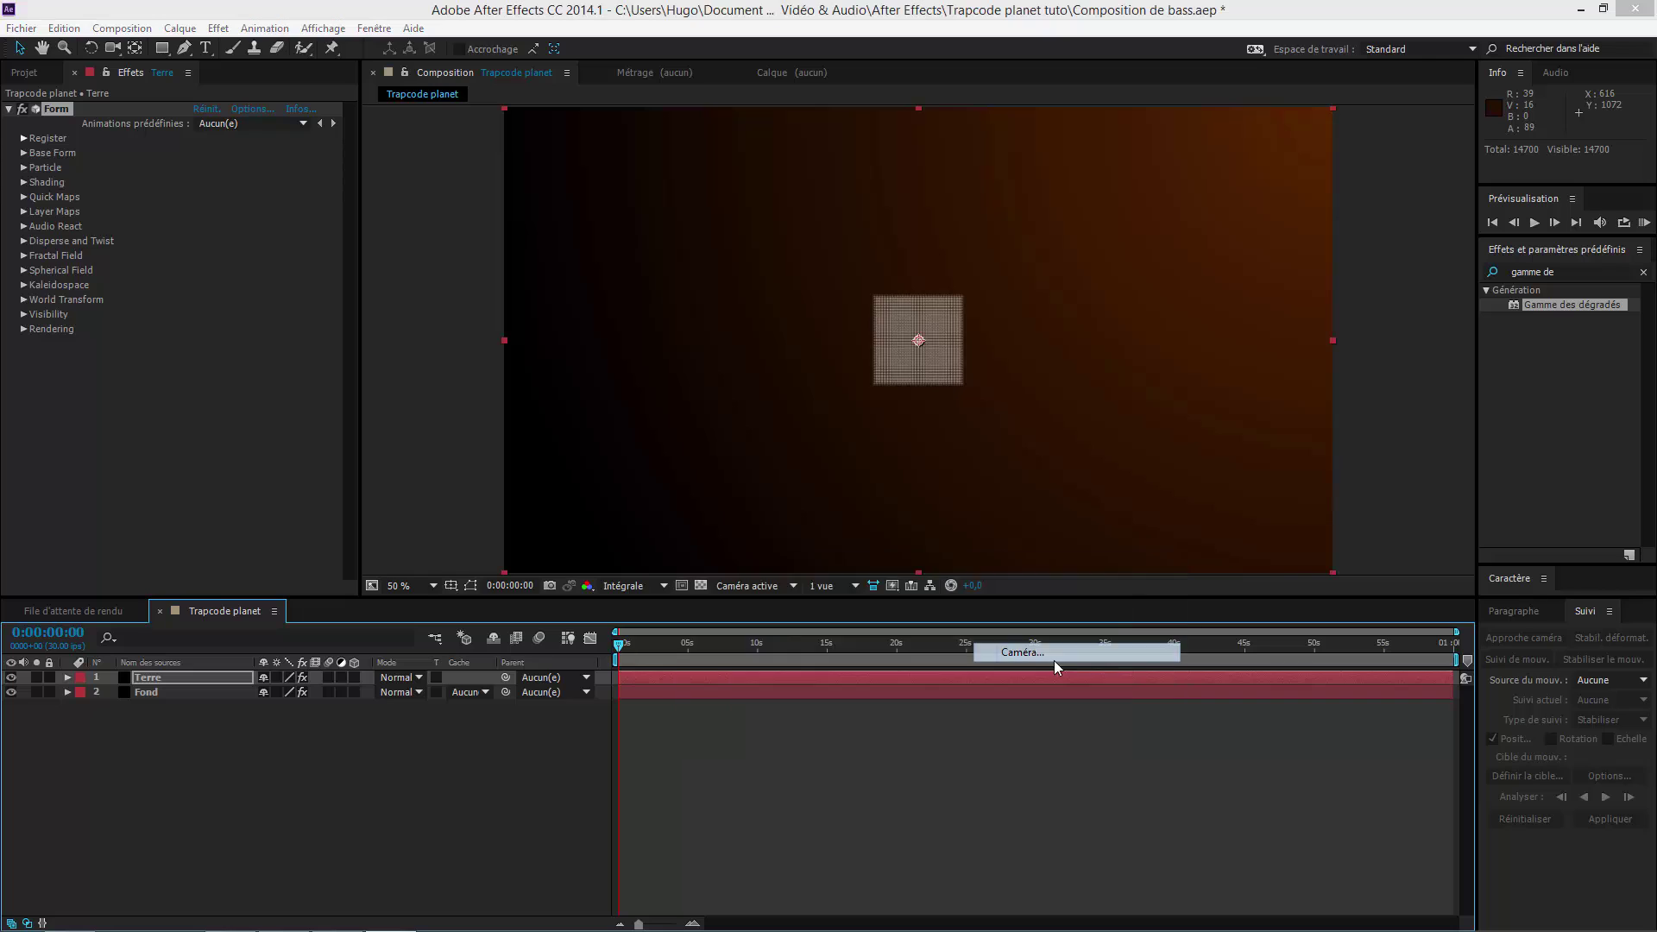
pyautogui.press('Return')
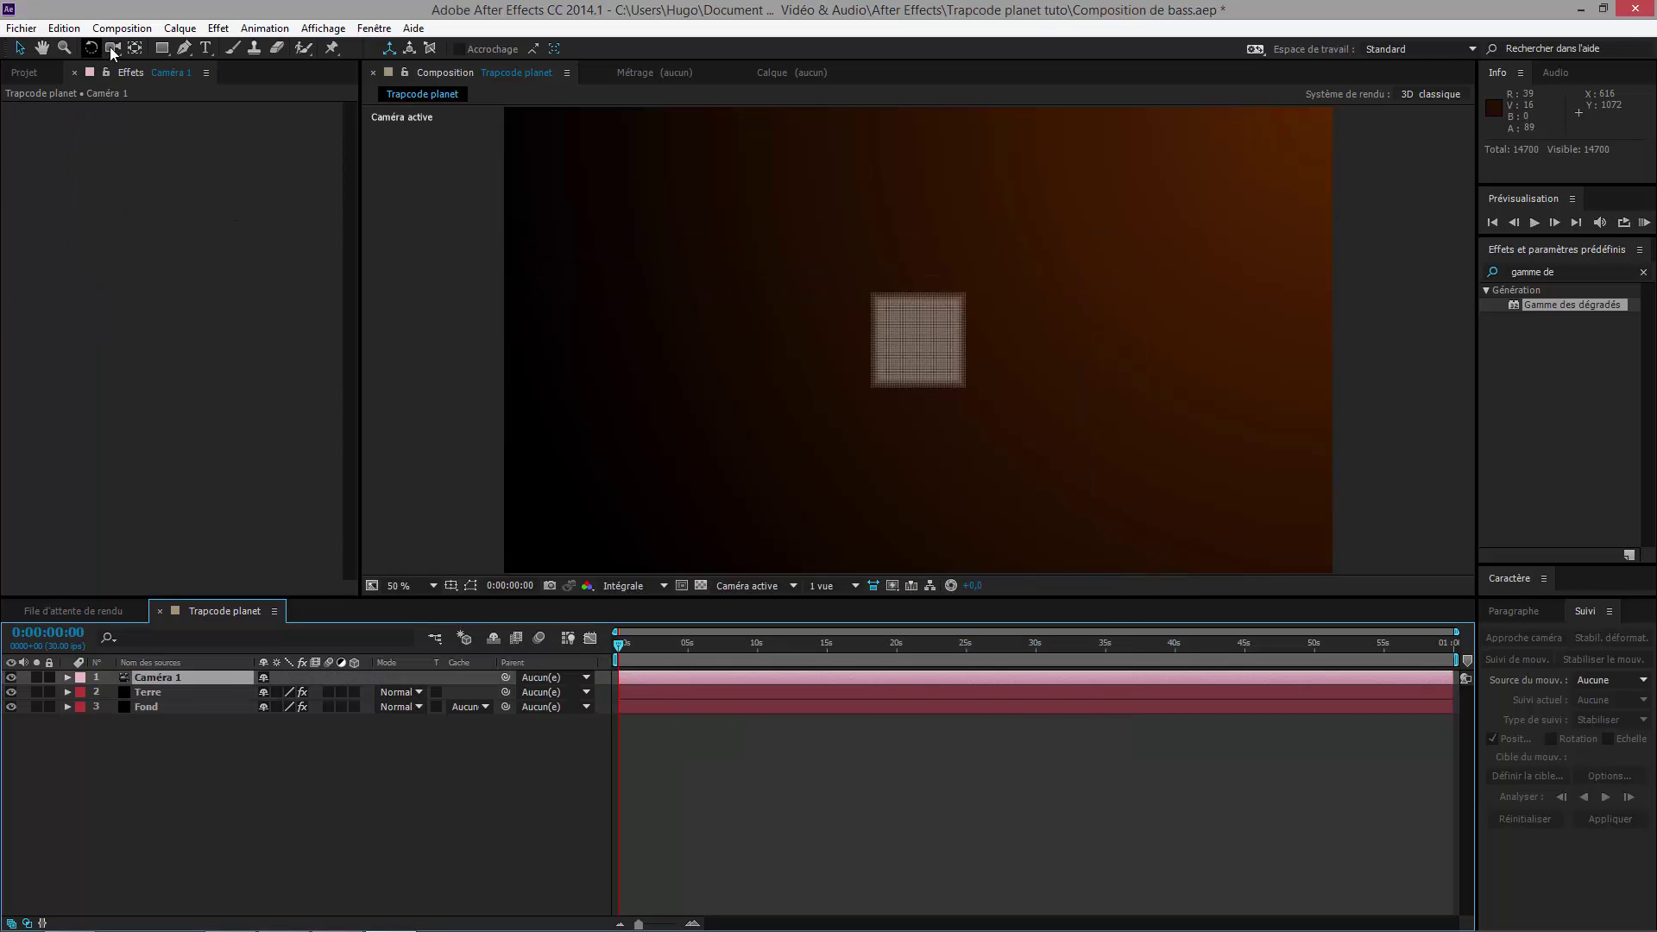
pyautogui.click(111, 48)
pyautogui.moveTo(768, 318); pyautogui.dragTo(271, 632)
# Step: Change the Base Form of the Terre layer's Form effect to Sphere - Layered and orbit the camera around it
pyautogui.click(207, 695)
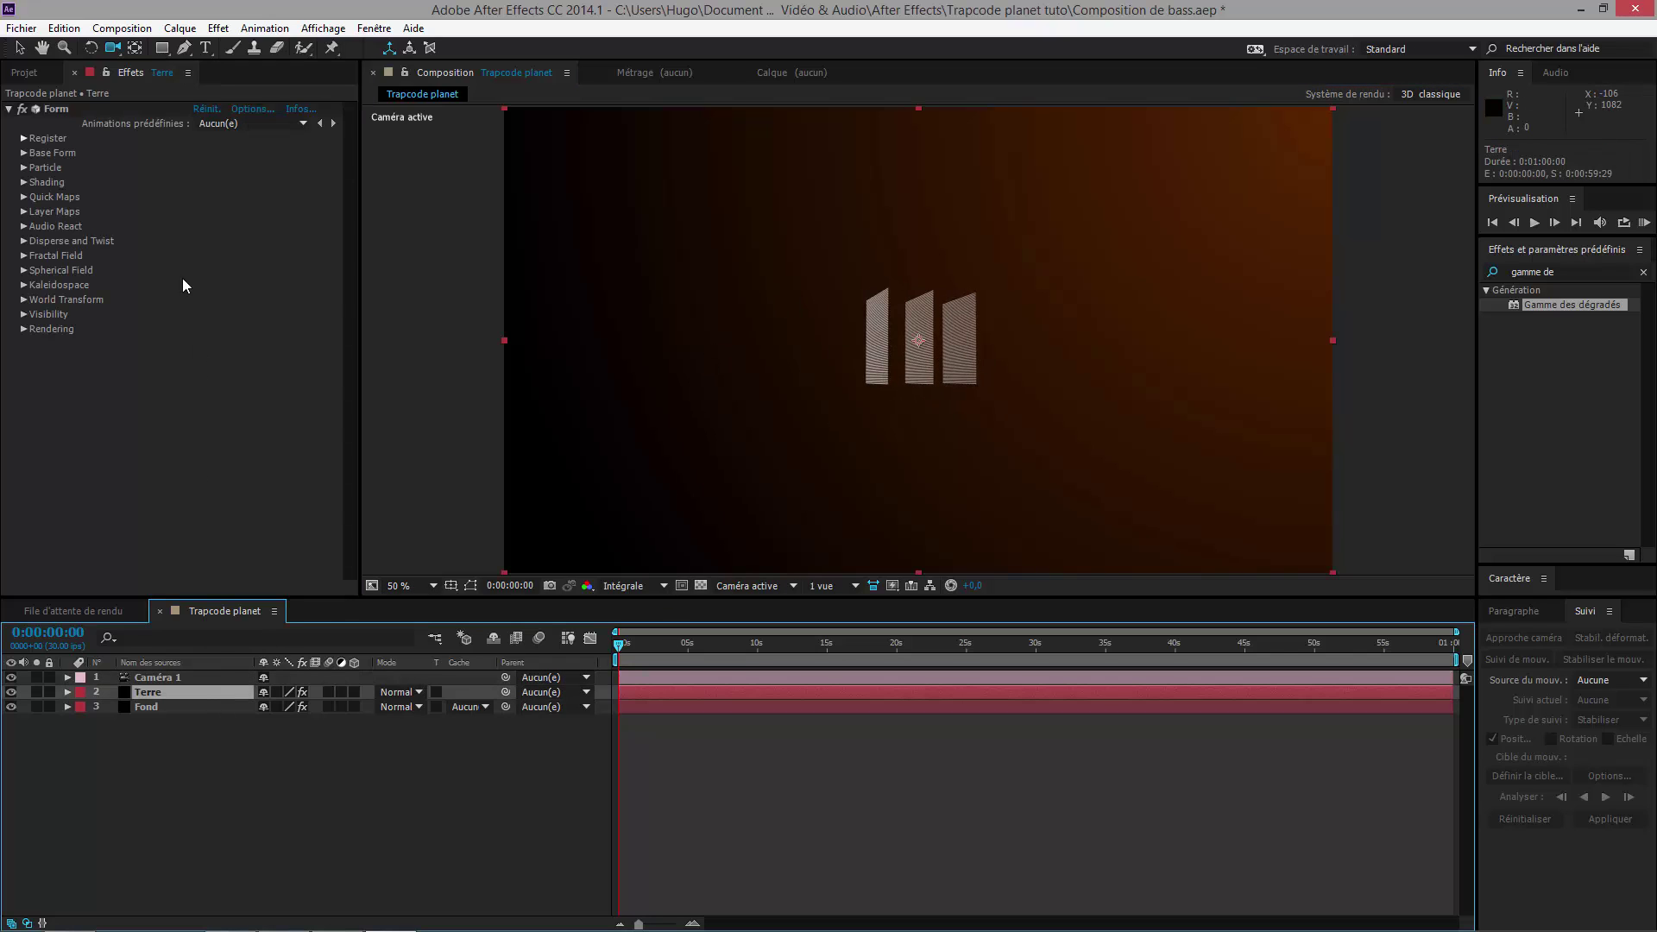
pyautogui.click(23, 153)
pyautogui.click(294, 168)
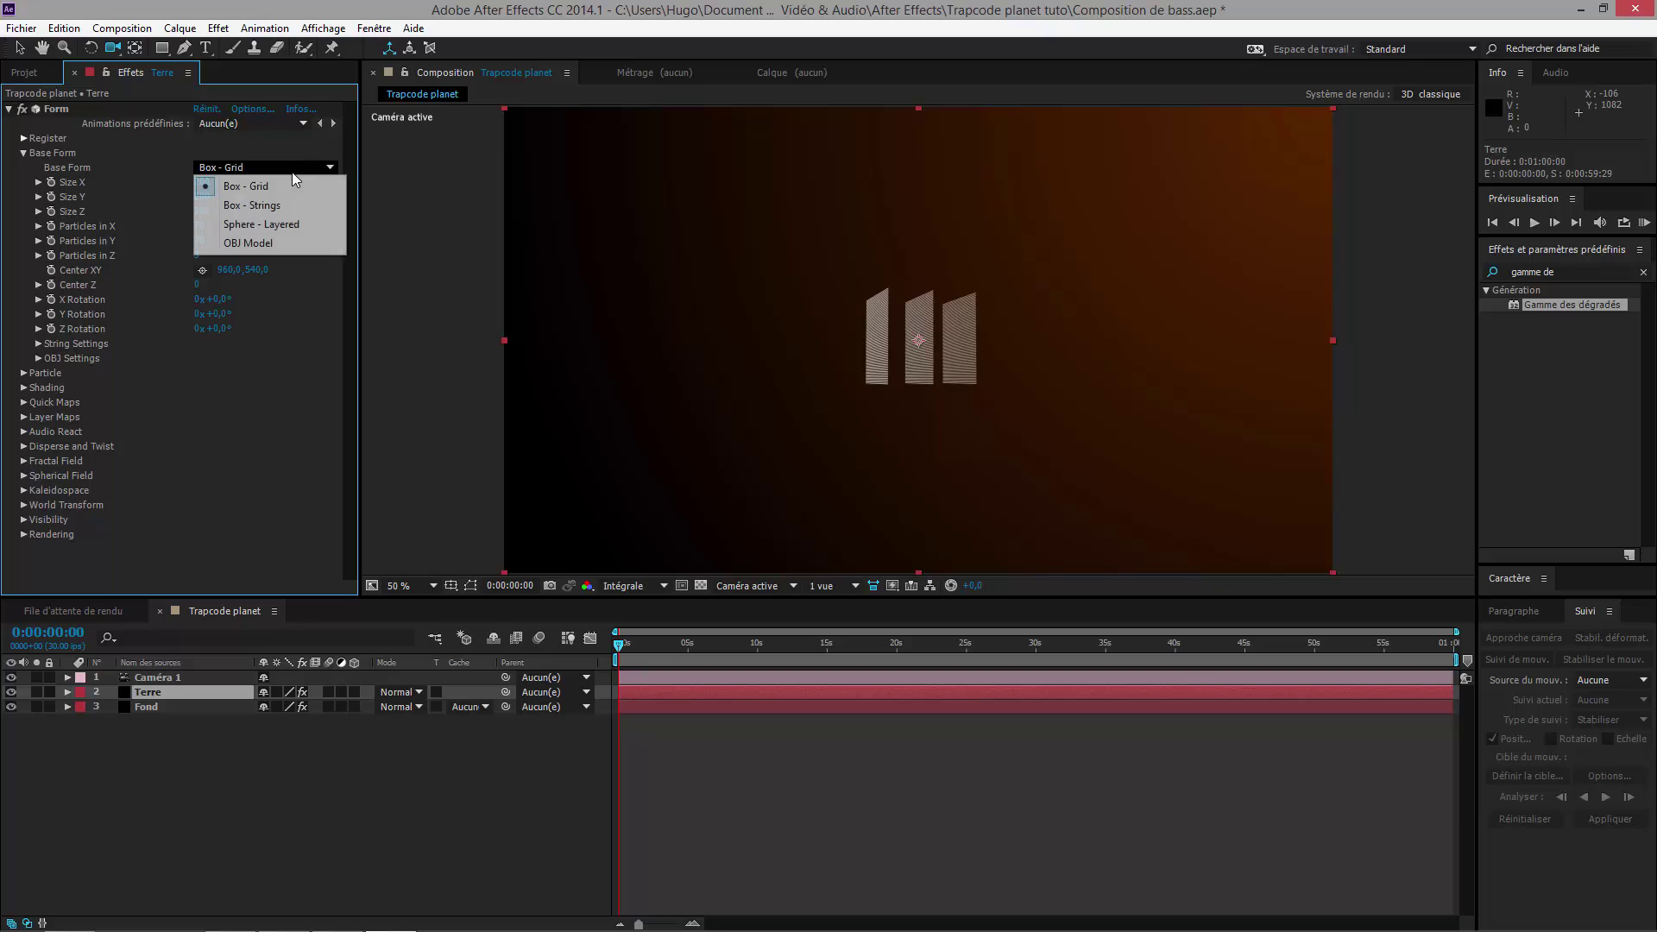
pyautogui.click(281, 230)
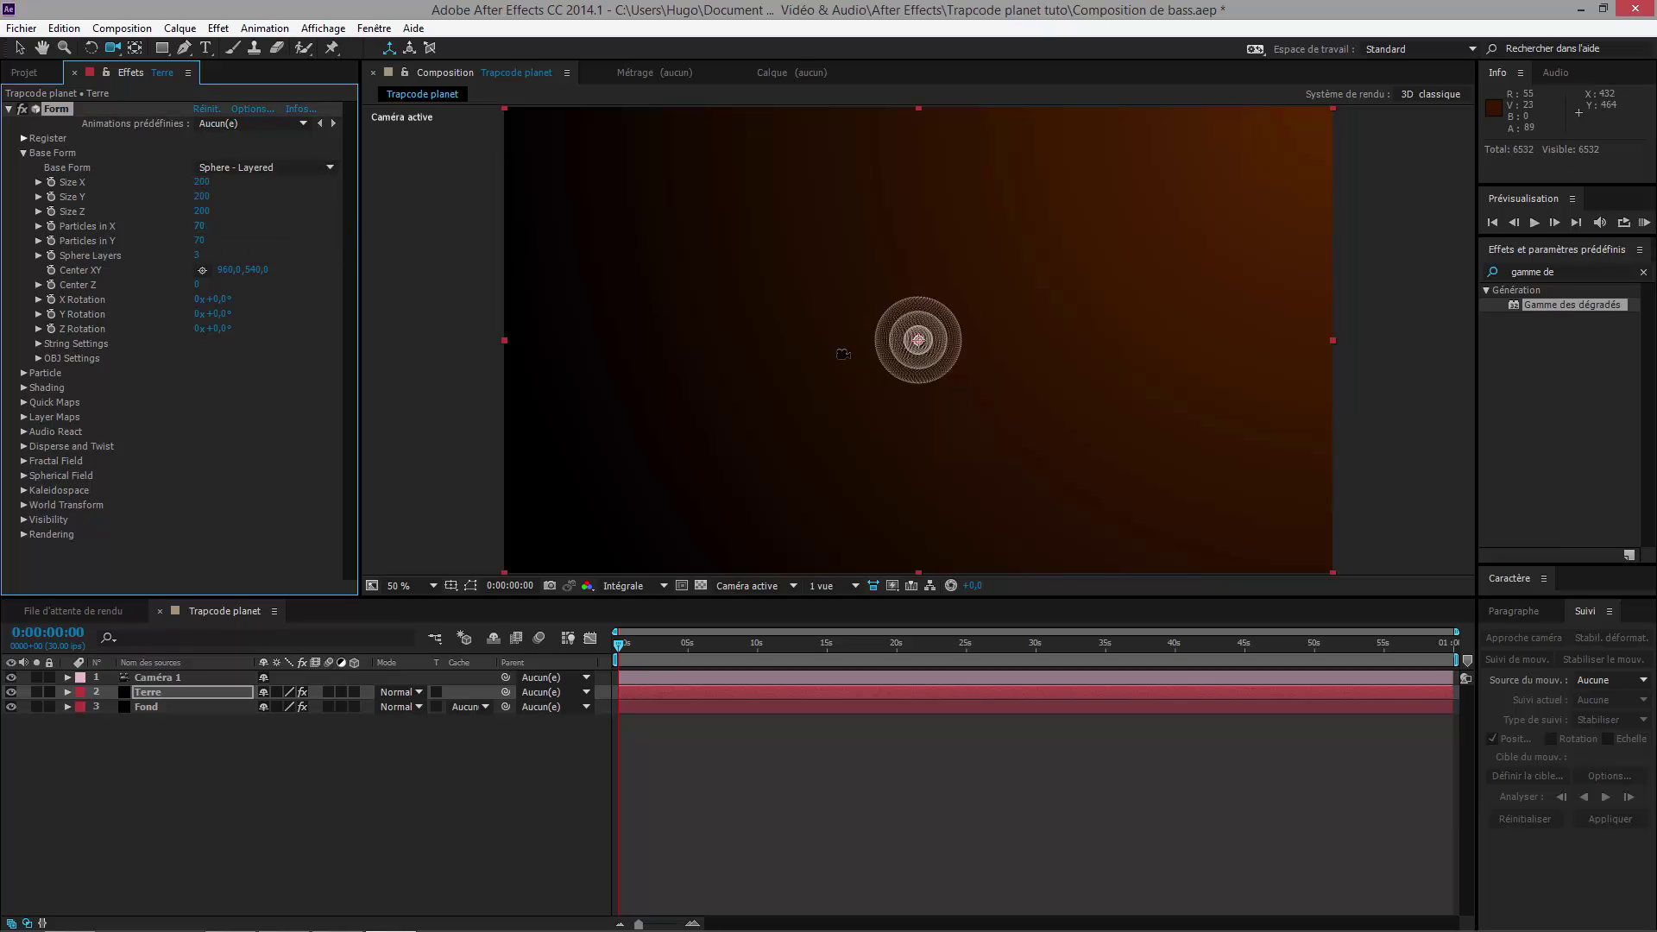
pyautogui.click(925, 327)
pyautogui.moveTo(925, 326); pyautogui.dragTo(799, 310)
pyautogui.click(242, 304)
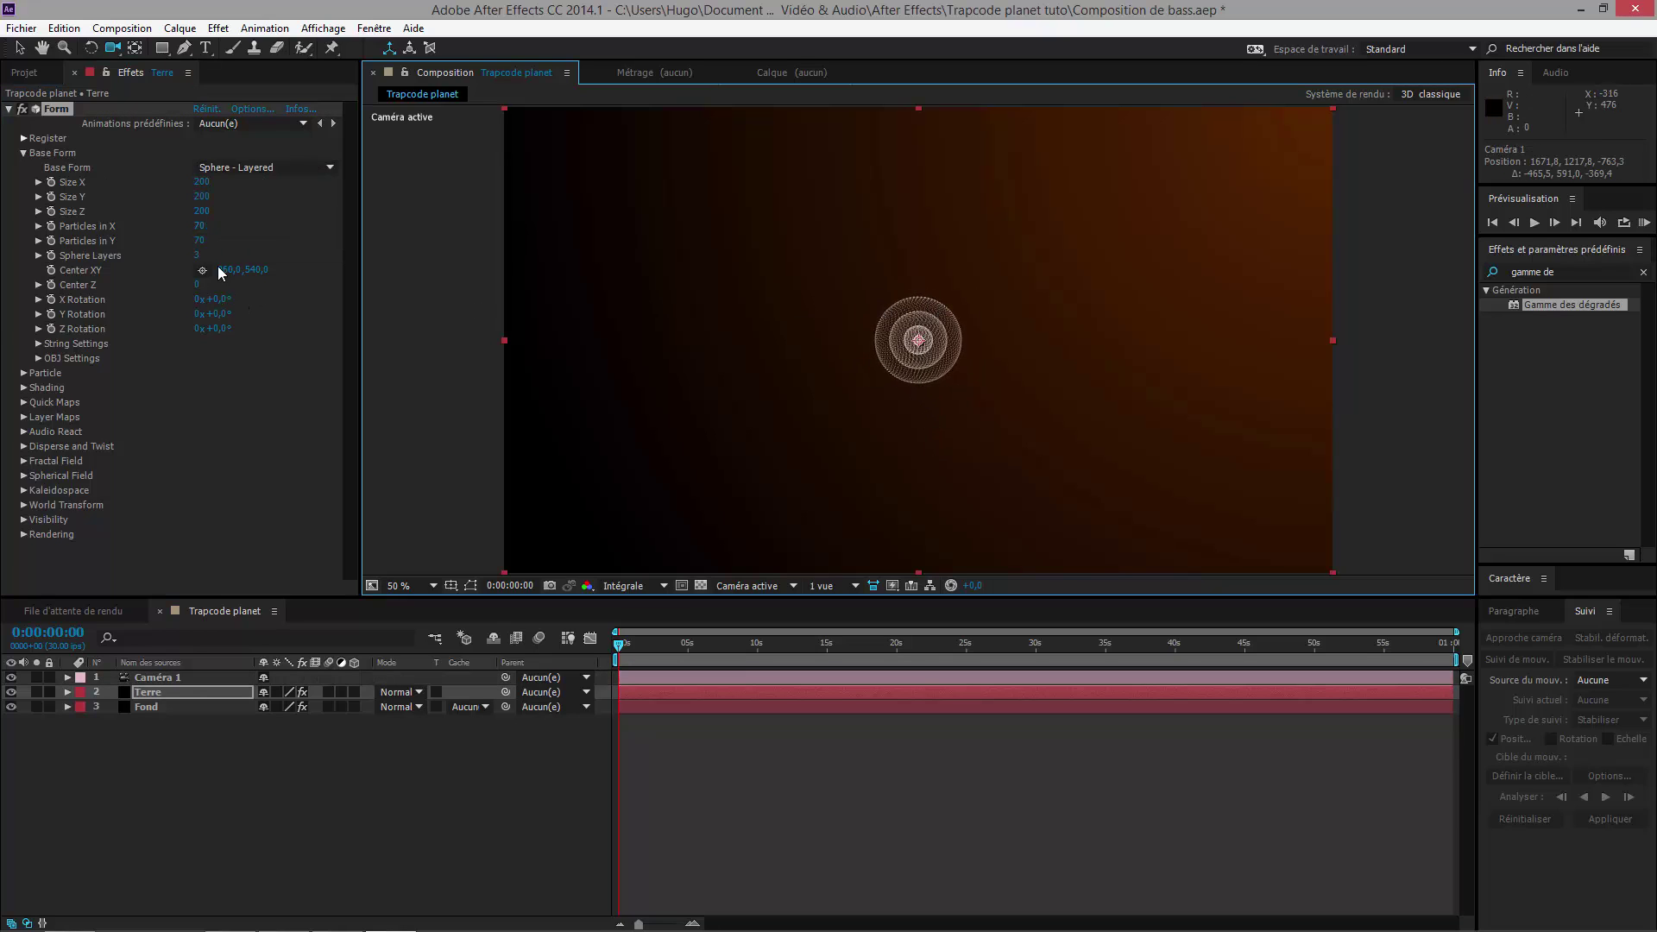
# Step: Set the Form sphere's Sphere Layers to 1 and orbit the camera around the single shell
pyautogui.click(199, 256)
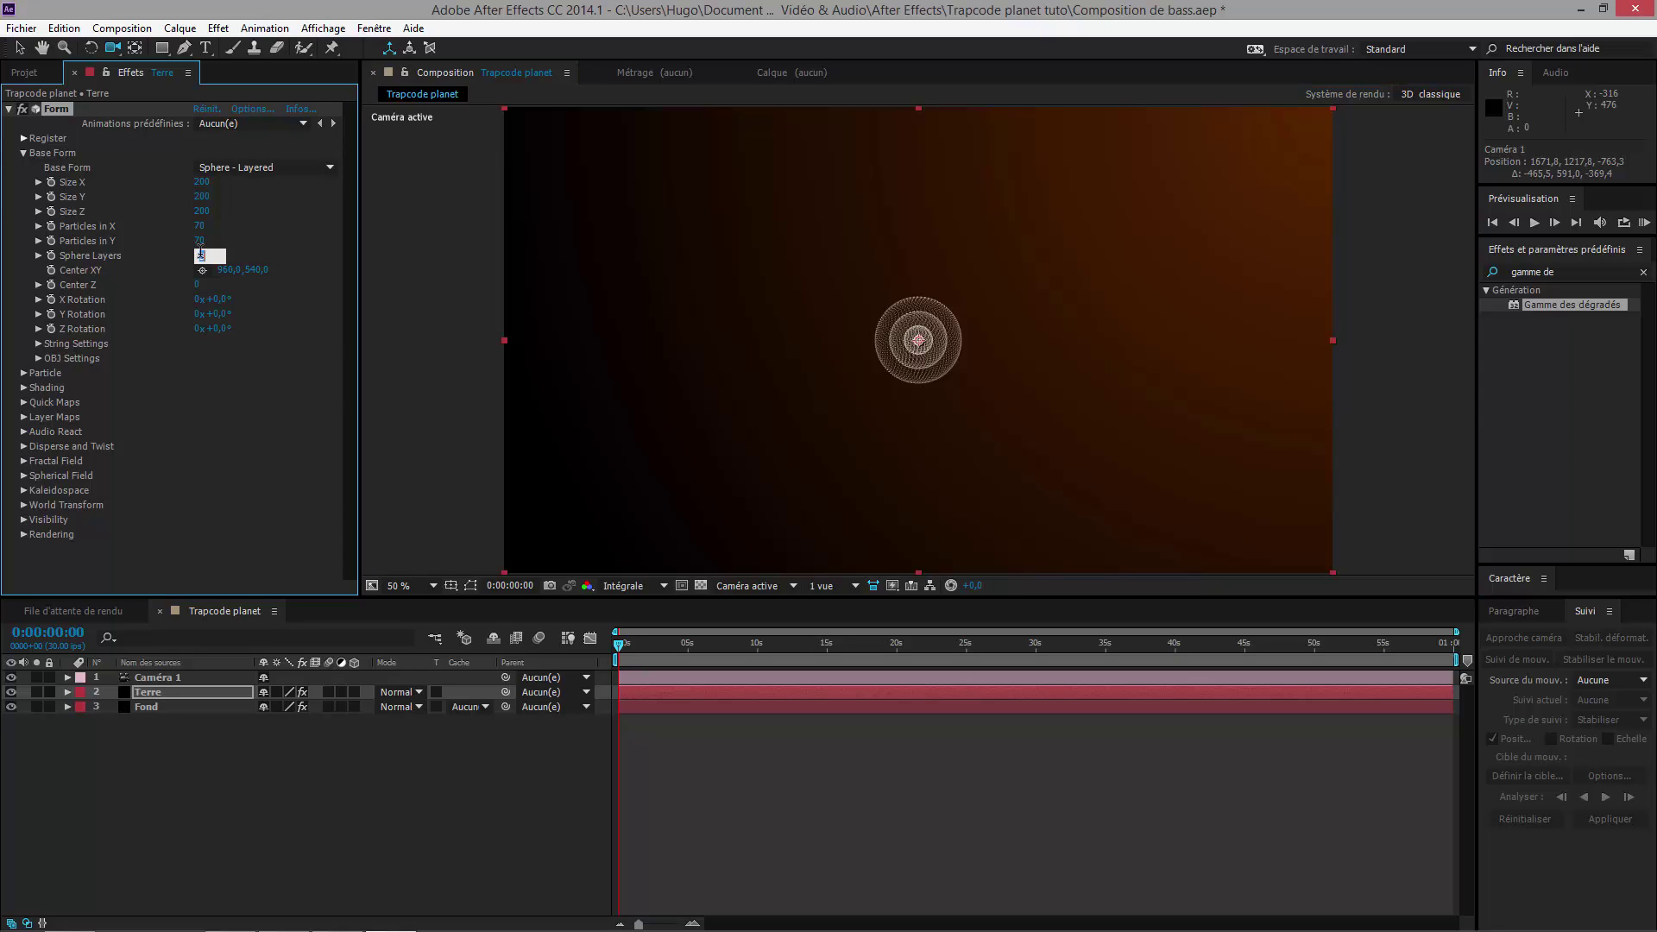
pyautogui.write('1')
pyautogui.press('Return')
pyautogui.click(925, 367)
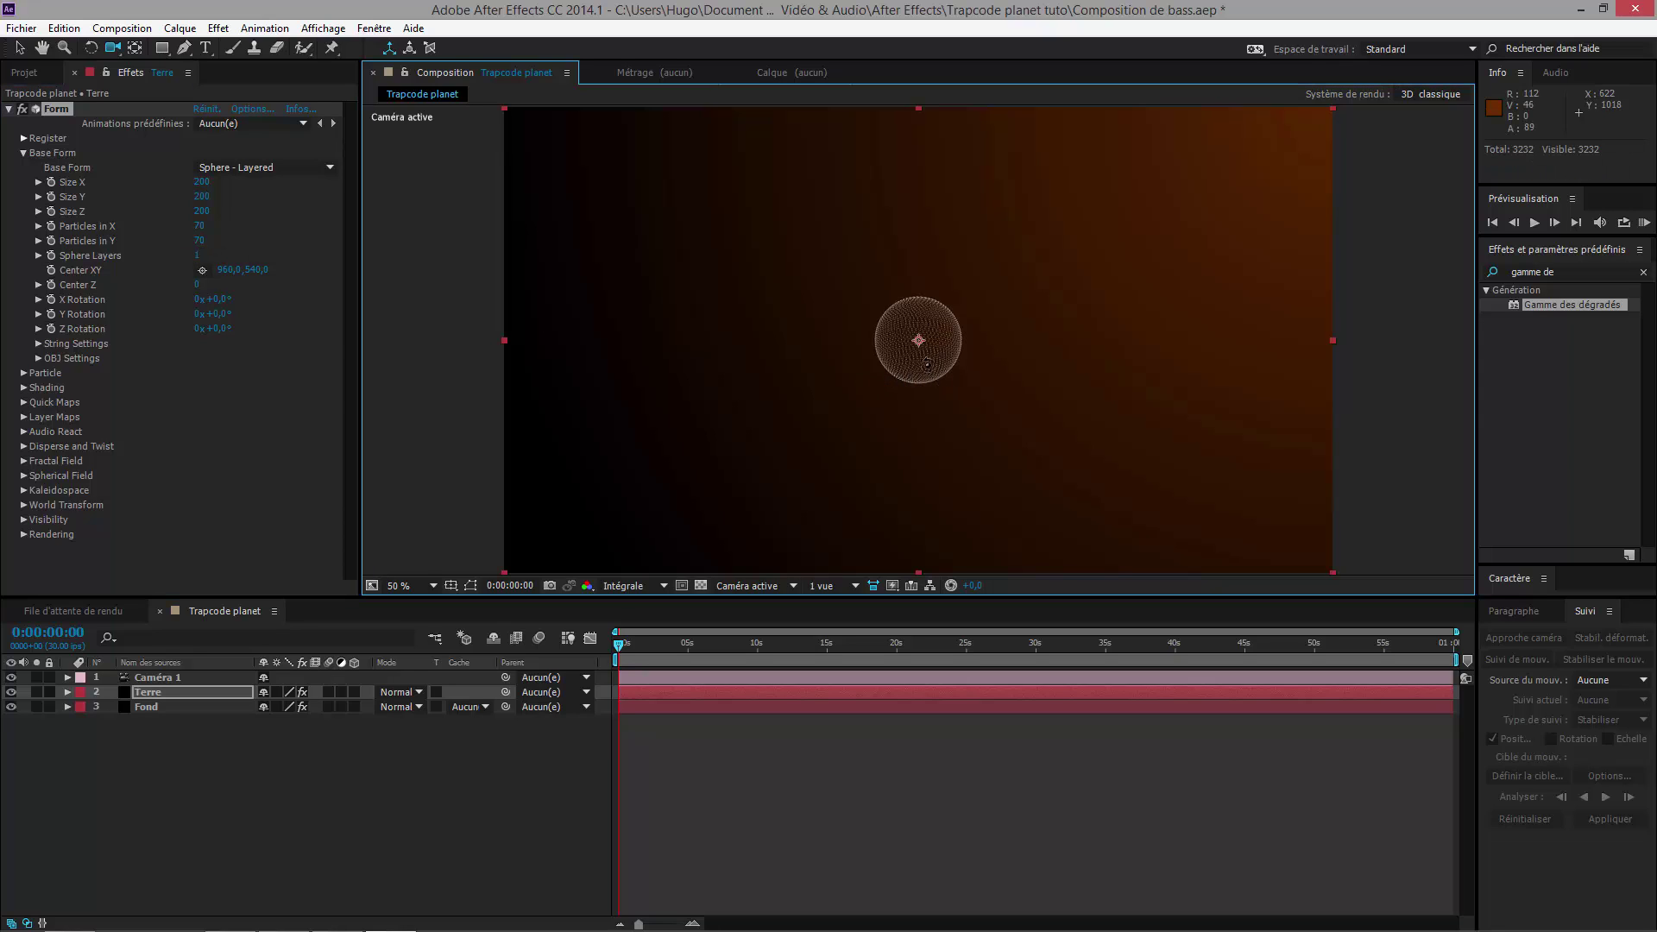
pyautogui.moveTo(925, 354); pyautogui.dragTo(909, 353)
# Step: Set the Form sphere's Size X, Size Y and Size Z to 1000 and orbit the camera around it
pyautogui.click(200, 182)
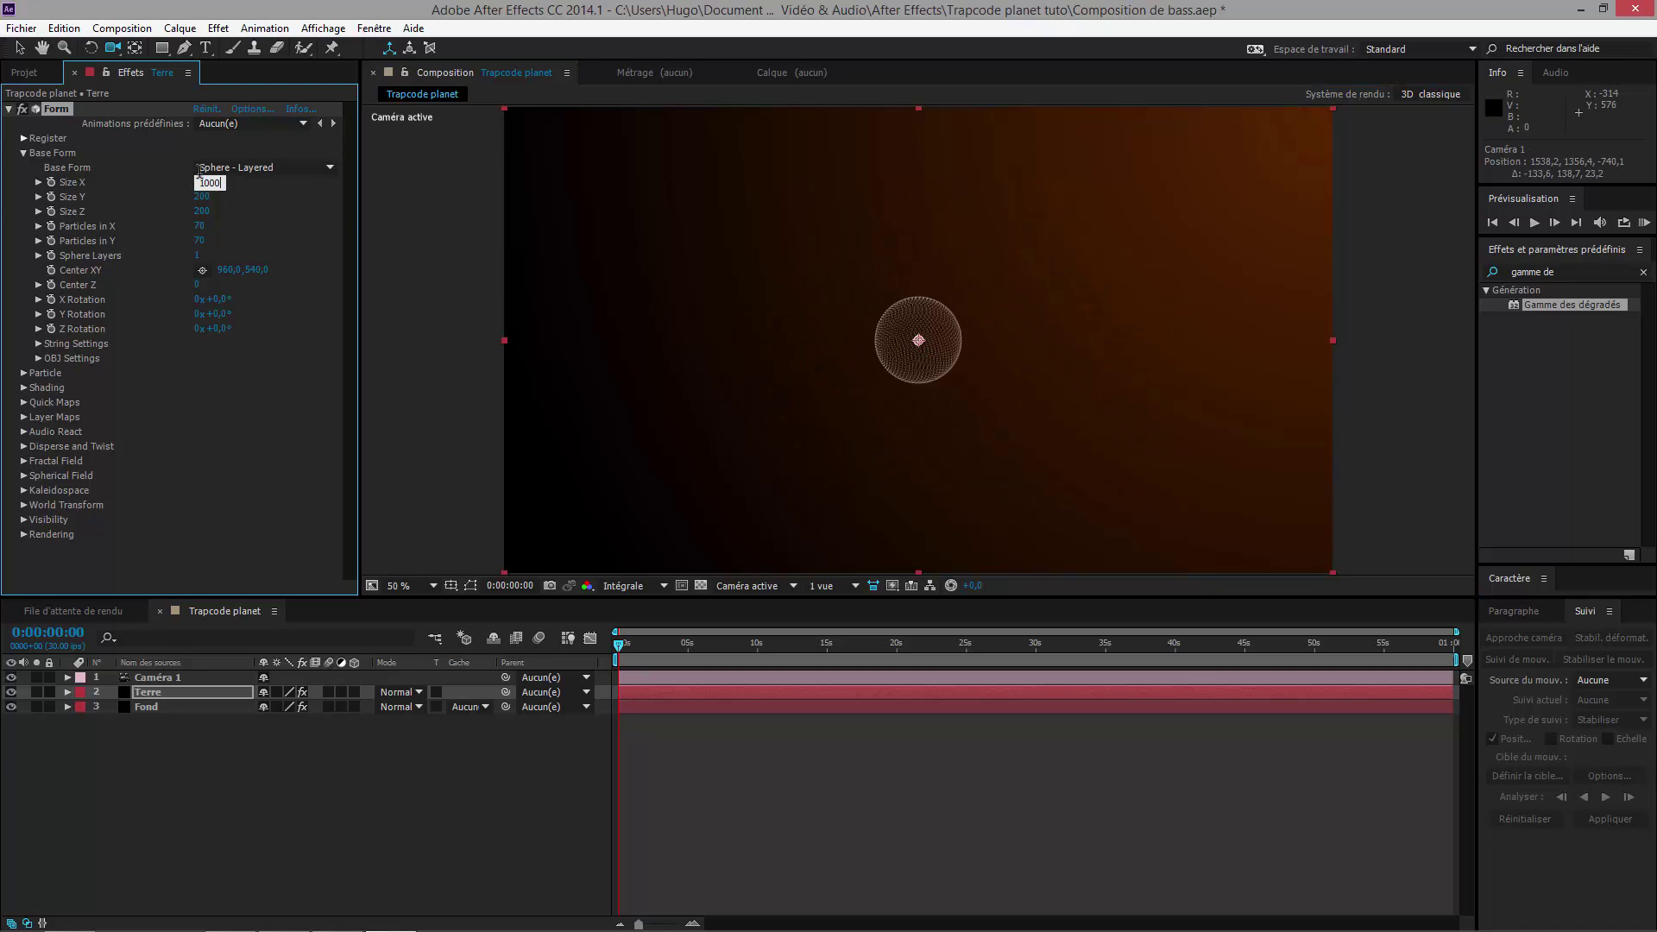
pyautogui.press('Return')
pyautogui.click(201, 197)
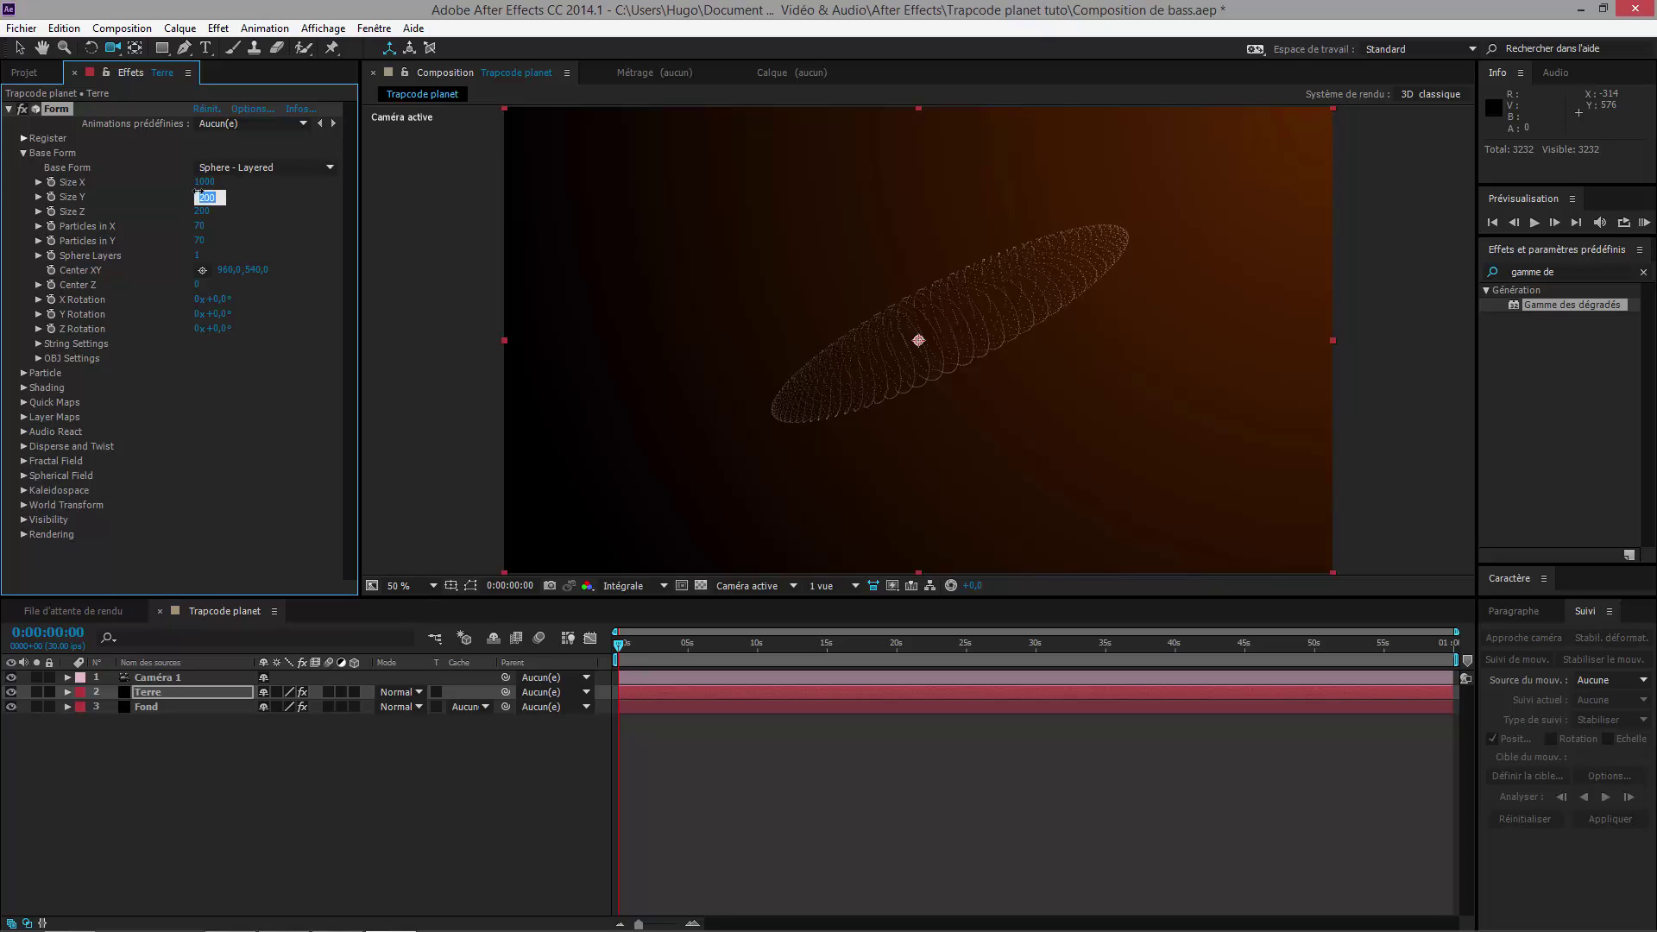
pyautogui.press('Return')
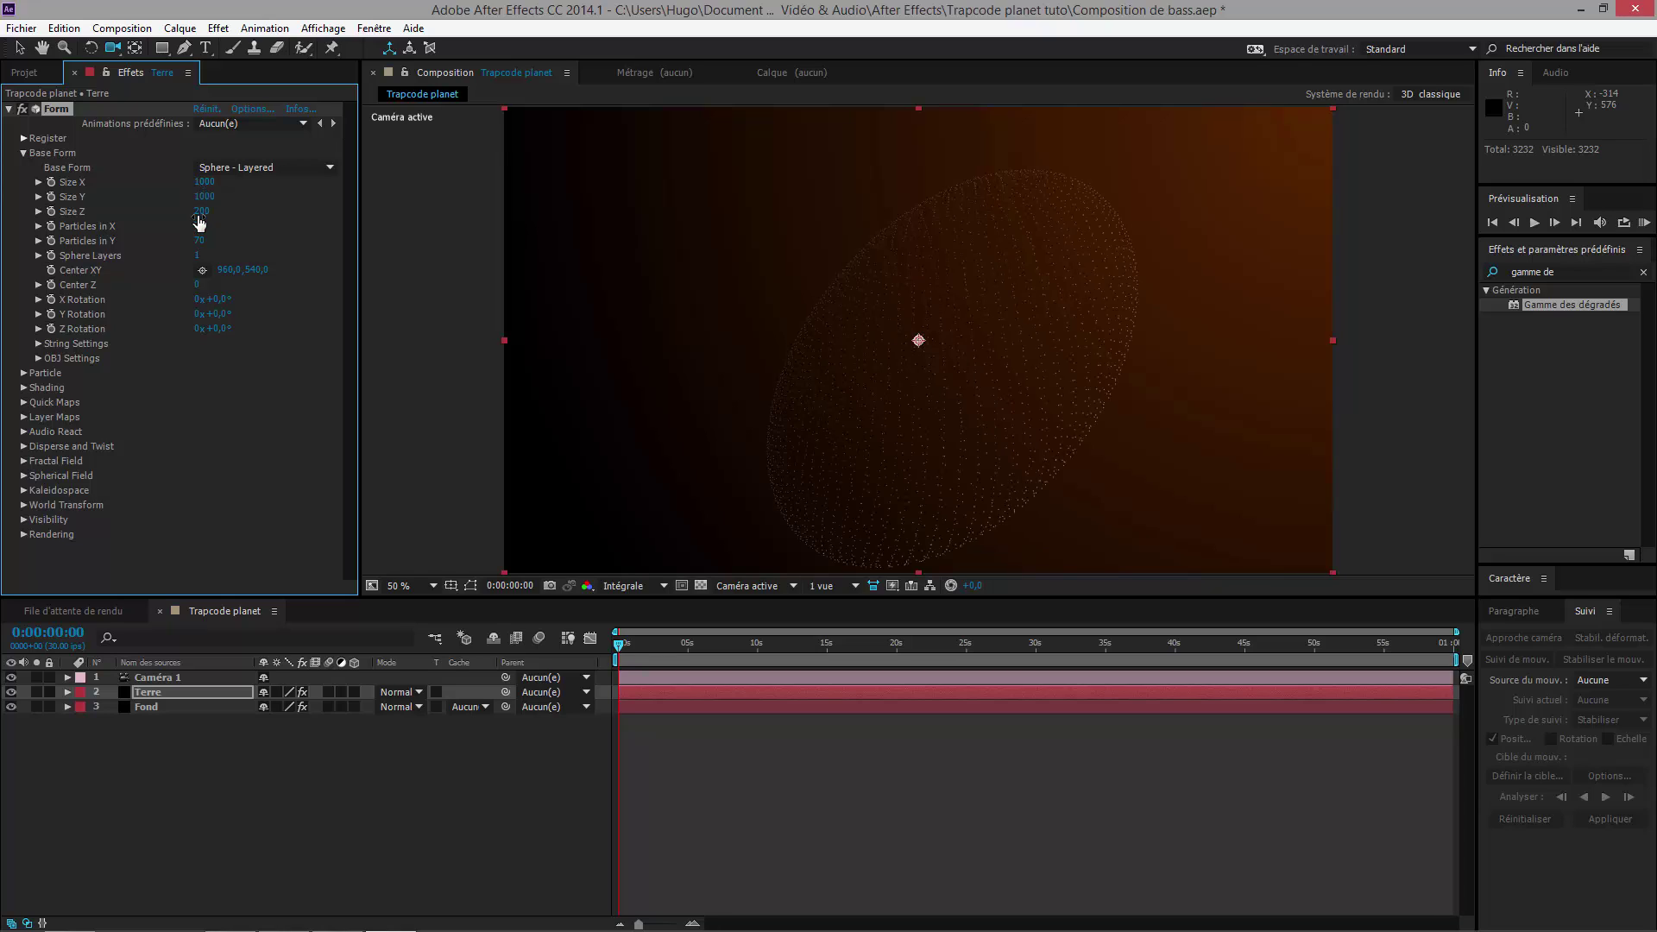
pyautogui.click(204, 211)
pyautogui.write('0')
pyautogui.press('Return')
pyautogui.press(',')
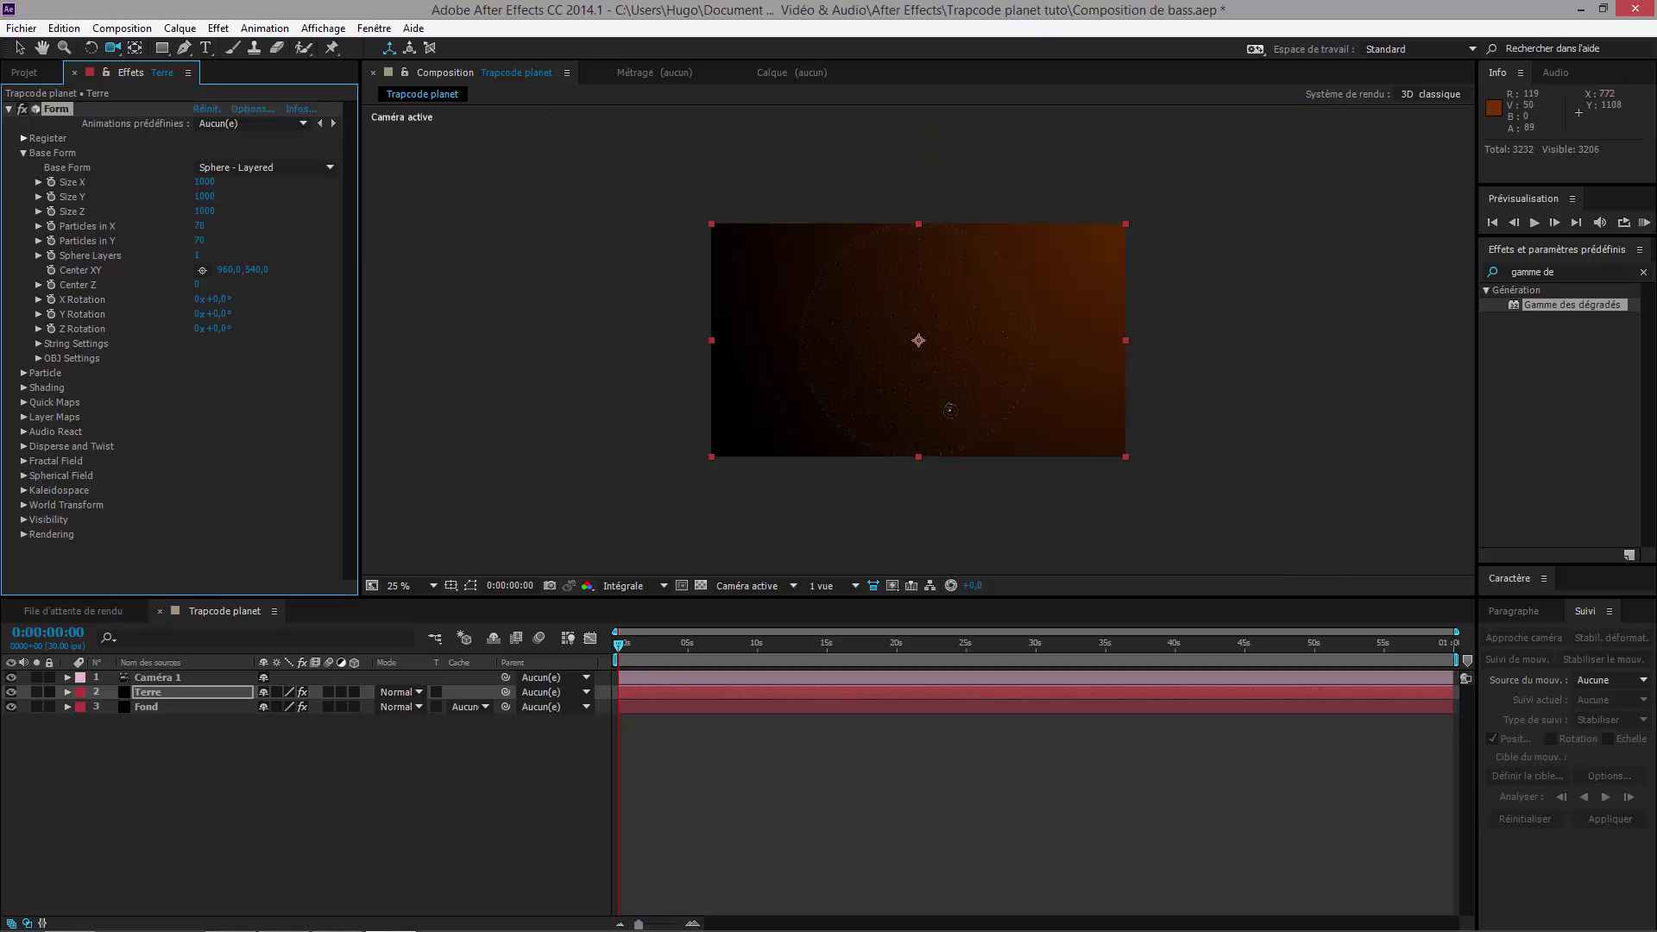
pyautogui.click(928, 330)
pyautogui.press('.')
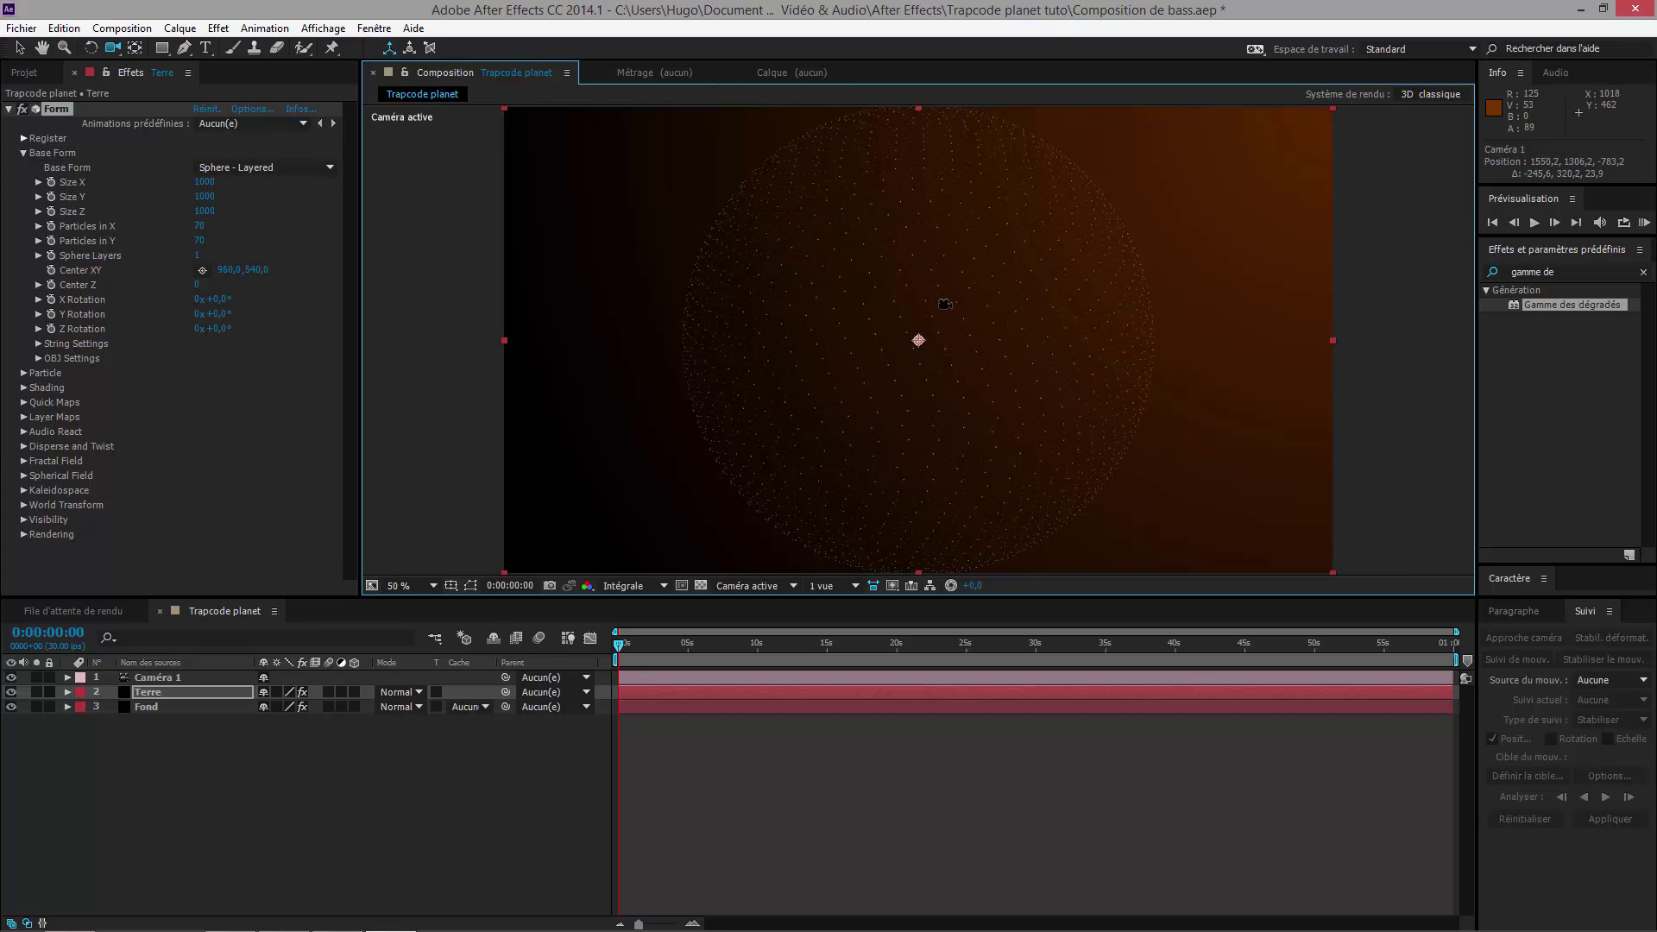
pyautogui.moveTo(945, 304); pyautogui.dragTo(927, 356)
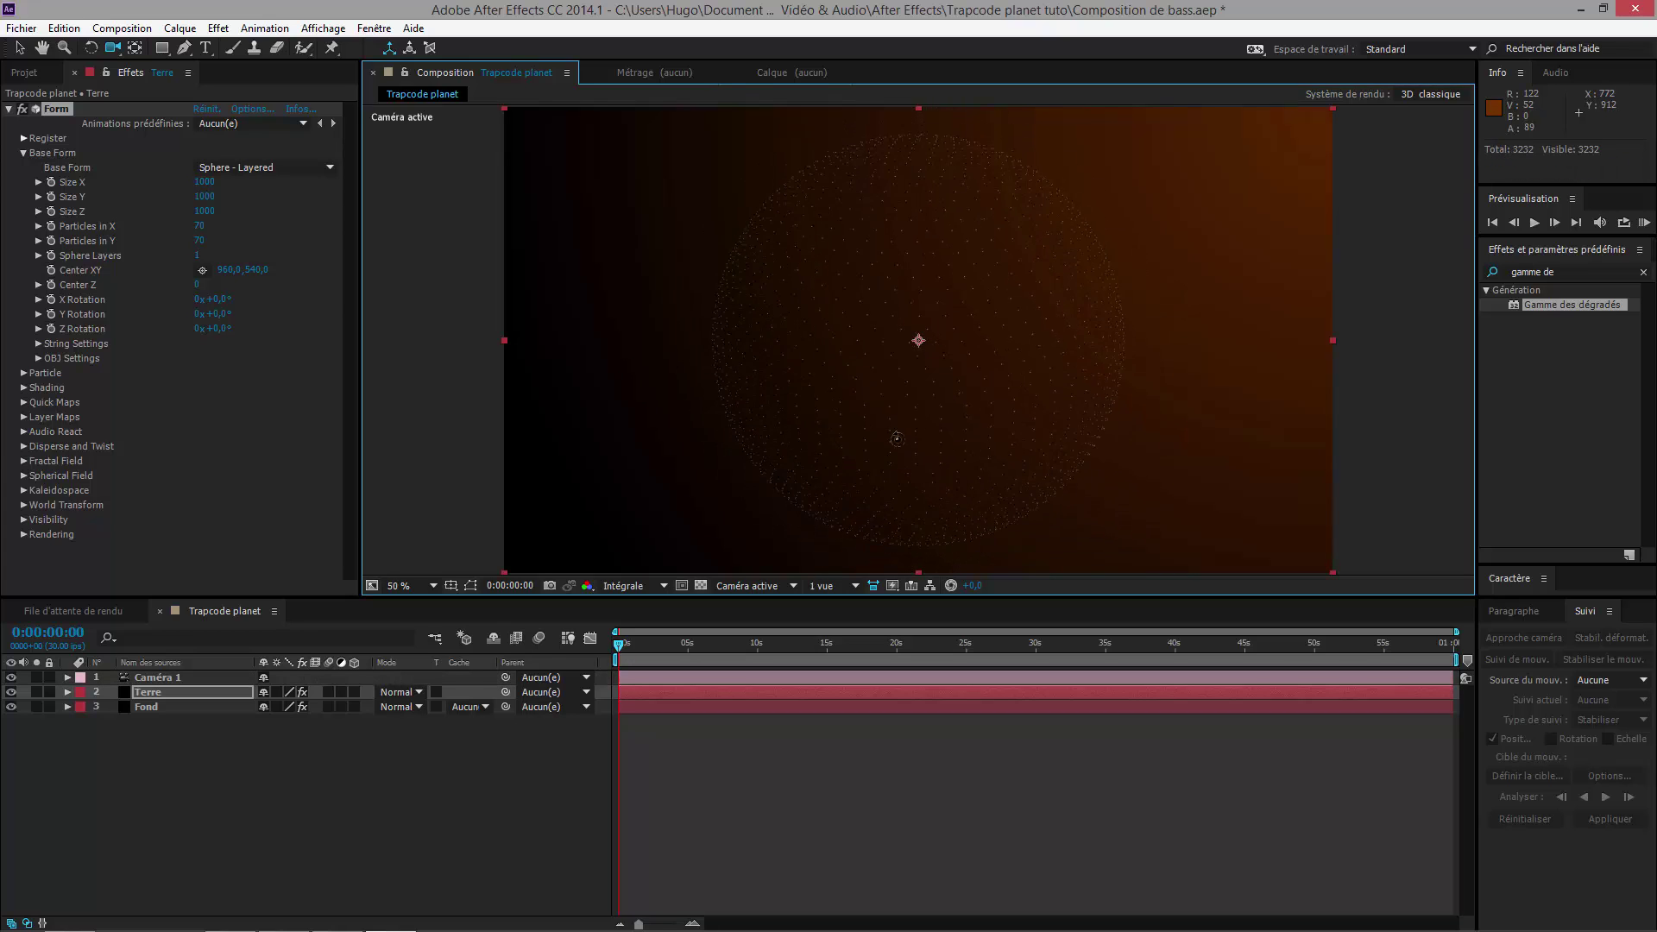
pyautogui.moveTo(897, 438); pyautogui.dragTo(984, 383)
pyautogui.moveTo(982, 326); pyautogui.dragTo(998, 423)
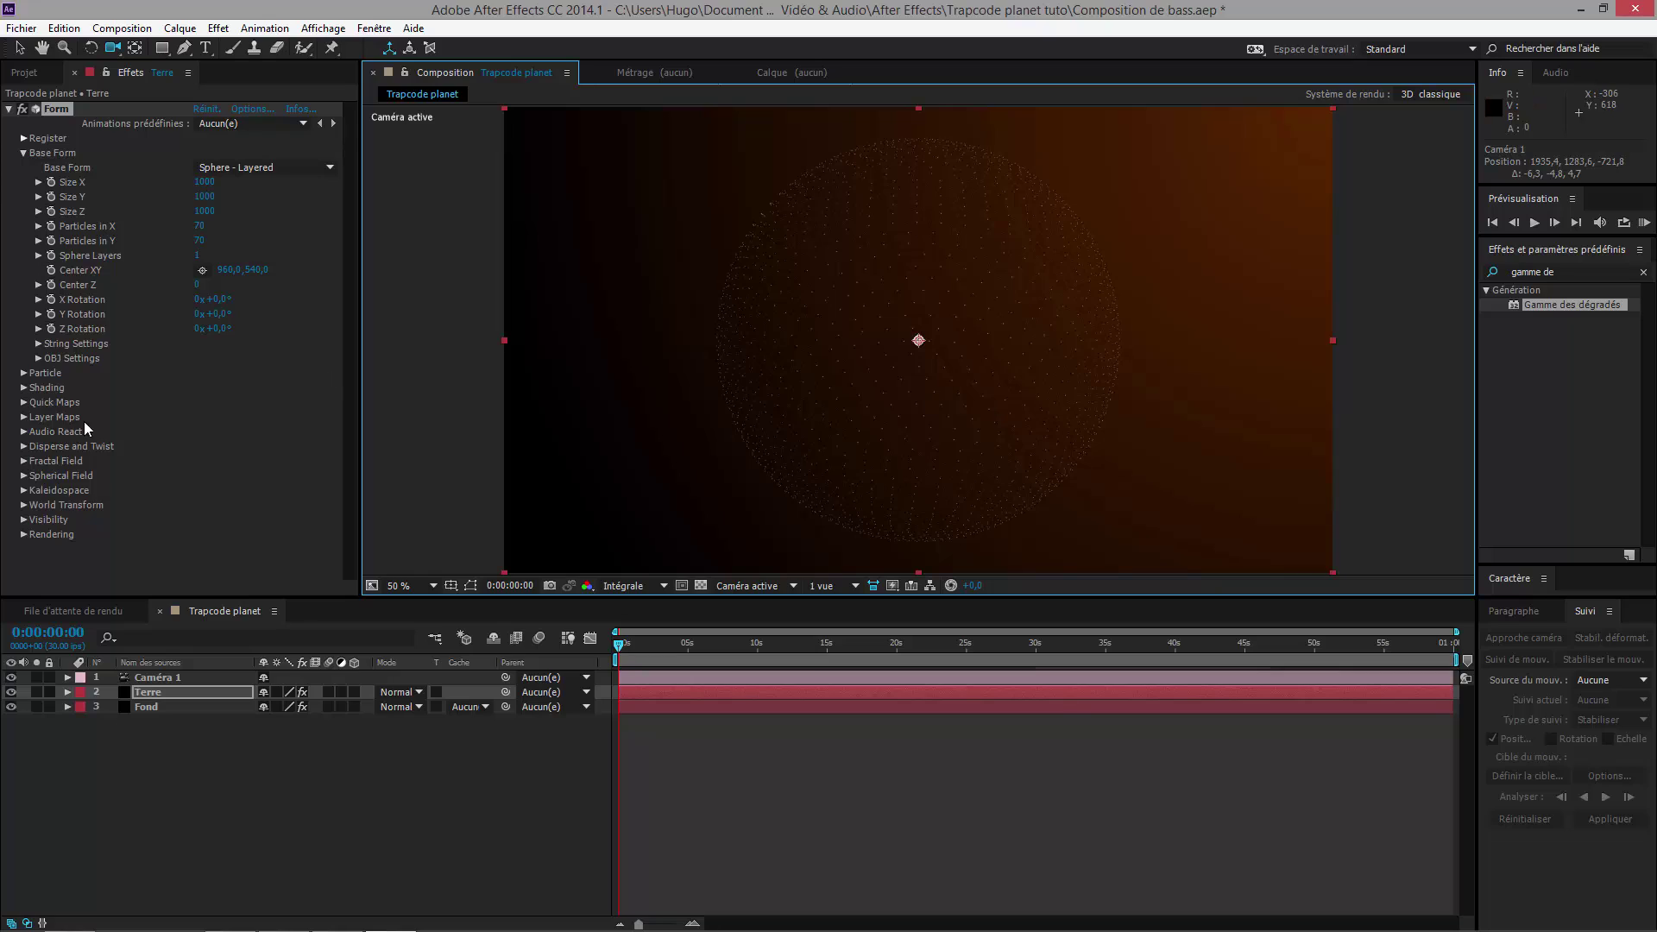
# Step: Set the sphere's Particles in X and Particles in Y to 160, and orbit the camera around it
pyautogui.click(199, 227)
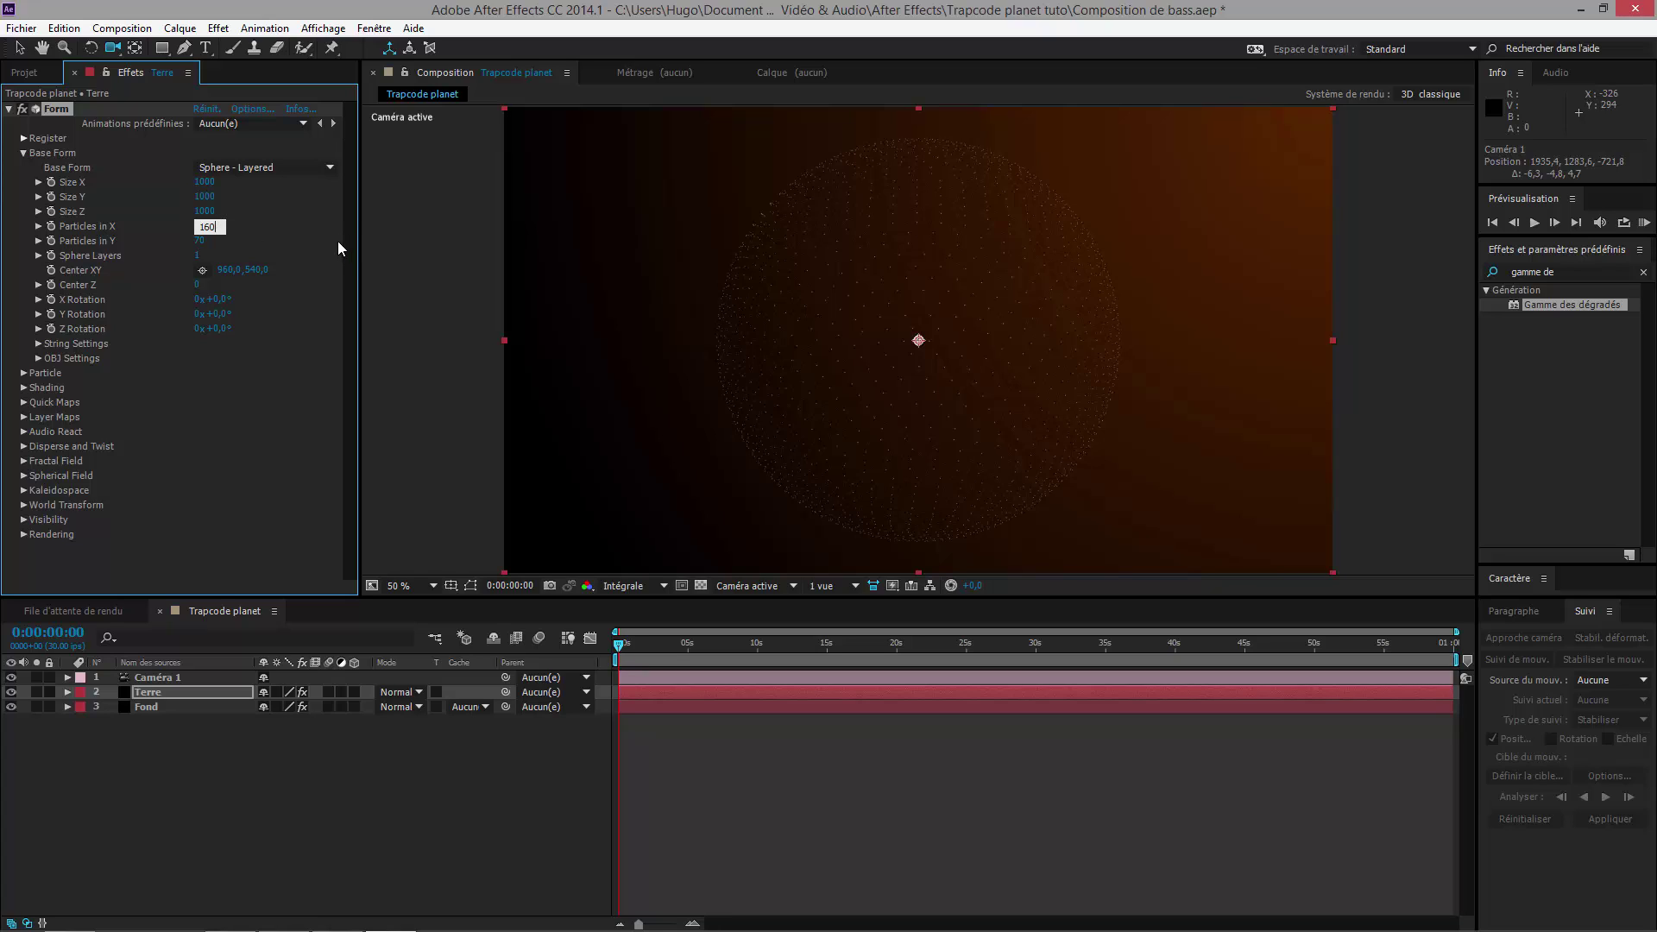
pyautogui.press('Return')
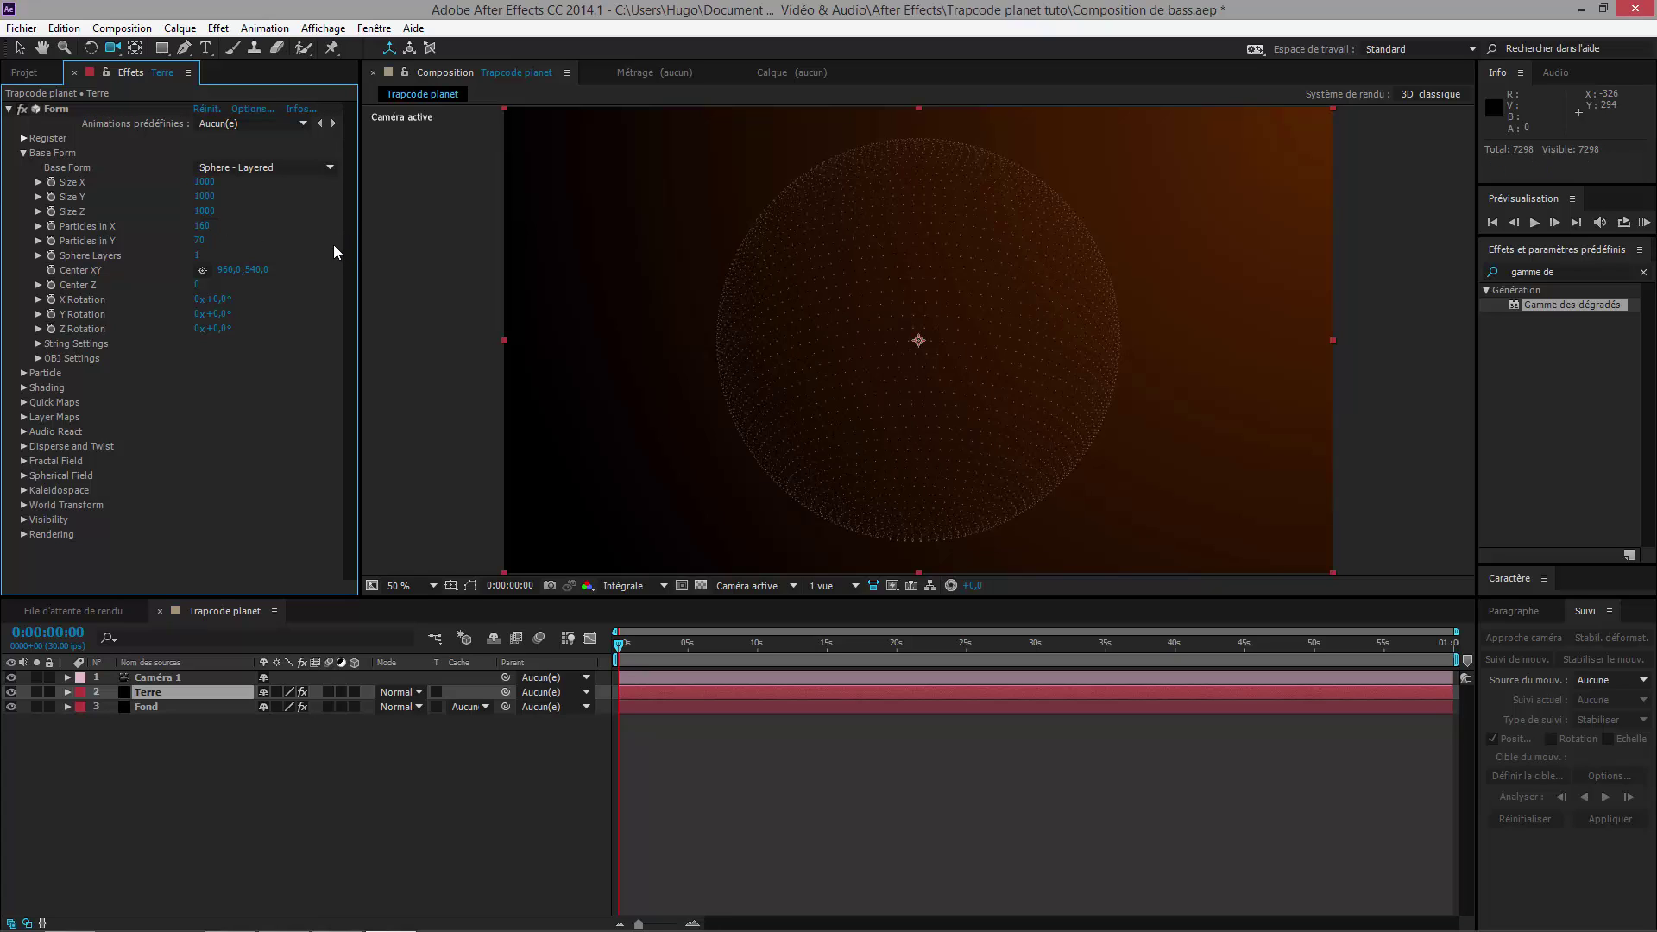
pyautogui.click(204, 227)
pyautogui.click(199, 241)
pyautogui.write('1630')
pyautogui.press('BackSpace')
pyautogui.press('BackSpace')
pyautogui.press('BackSpace')
pyautogui.write('60')
pyautogui.press('Return')
pyautogui.moveTo(886, 169); pyautogui.dragTo(863, 518)
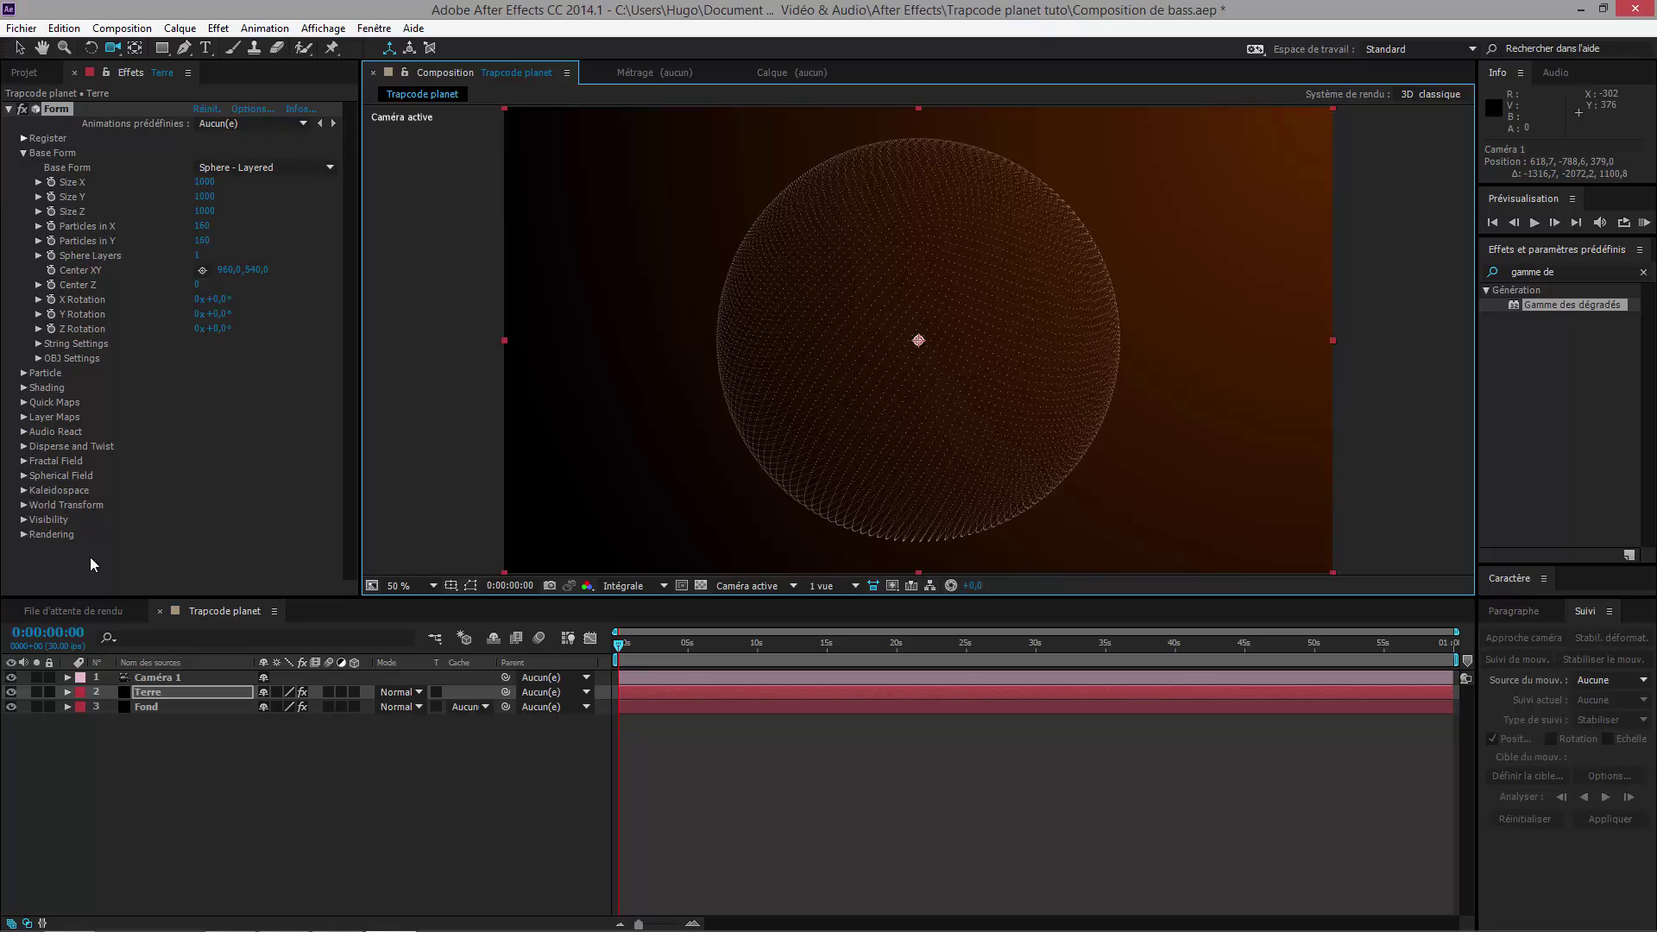
# Step: Place Carte de la terre.png between the camera and Terre layers, hide it, and move the playhead to 0:00:01:05
pyautogui.click(24, 74)
pyautogui.click(69, 309)
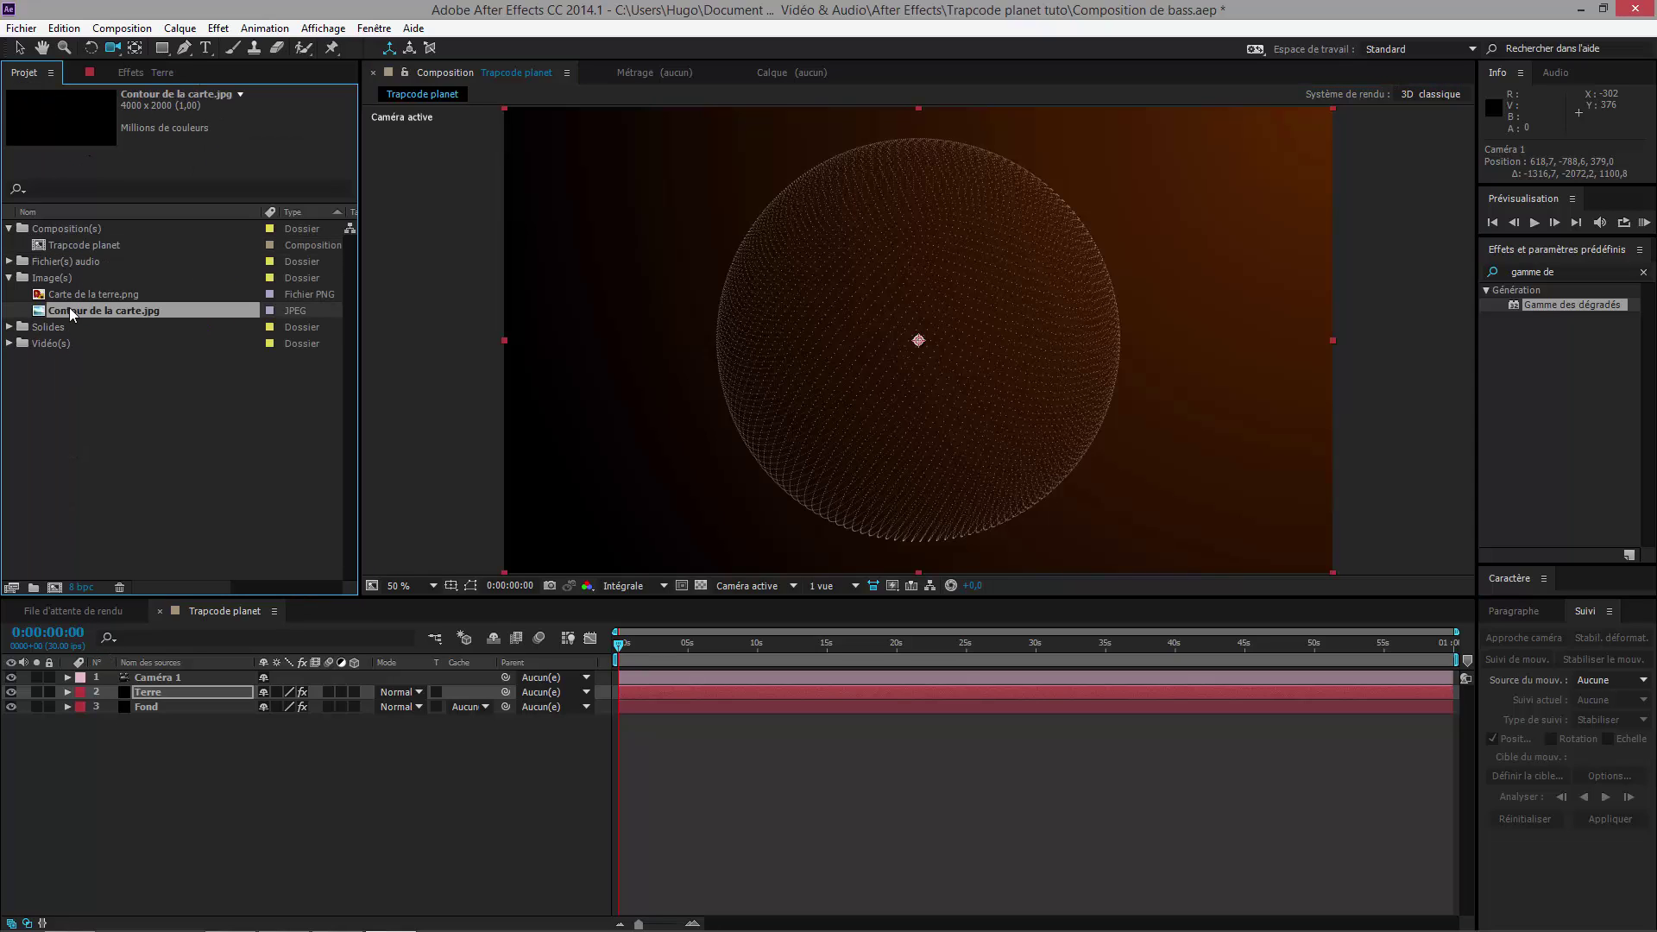
pyautogui.click(76, 294)
pyautogui.moveTo(68, 281); pyautogui.dragTo(647, 654)
pyautogui.click(656, 654)
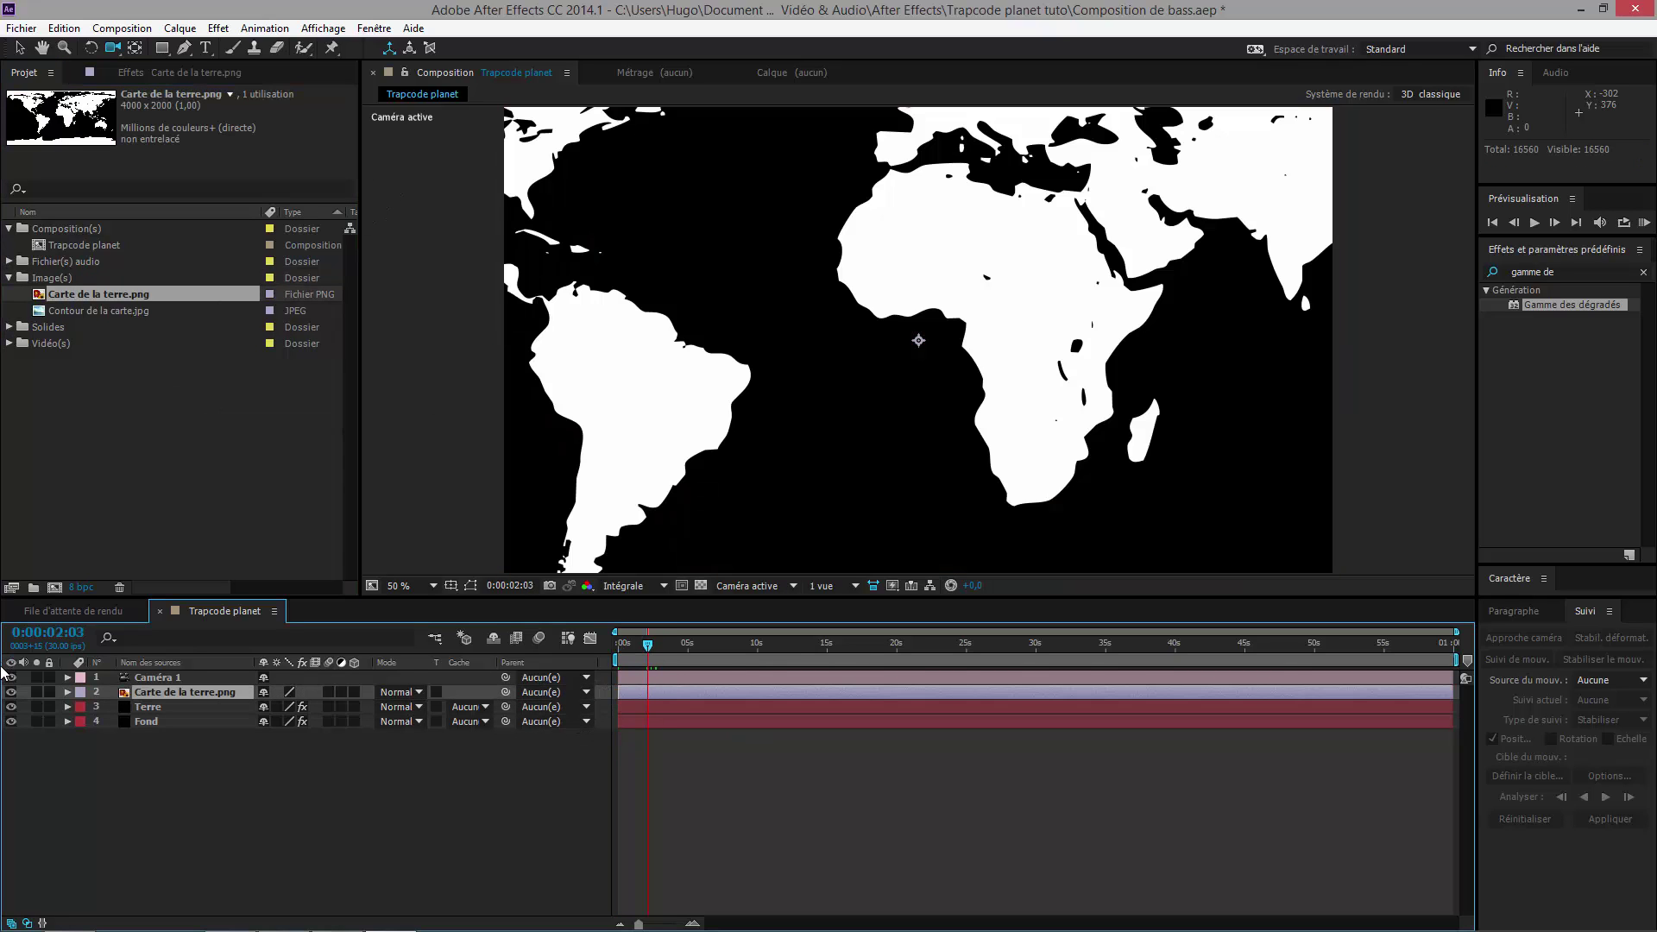
pyautogui.click(10, 692)
pyautogui.click(641, 656)
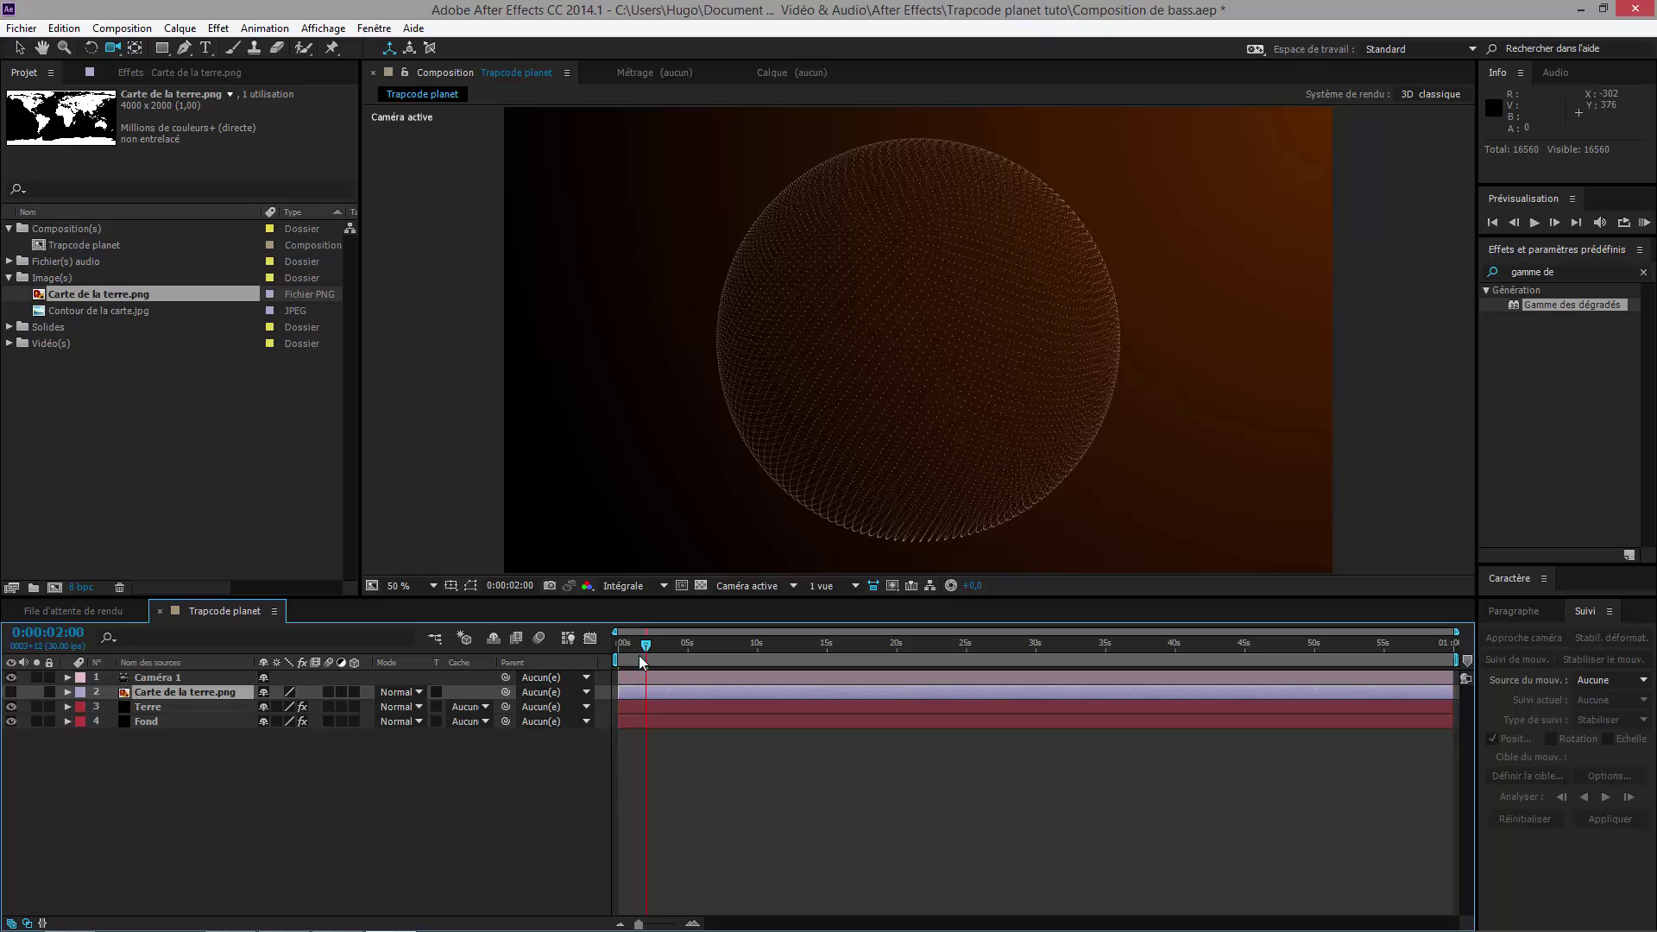
# Step: Assign Carte de la terre.png as the Size layer map of Terre's Form effect and orbit the camera around the globe
pyautogui.click(148, 707)
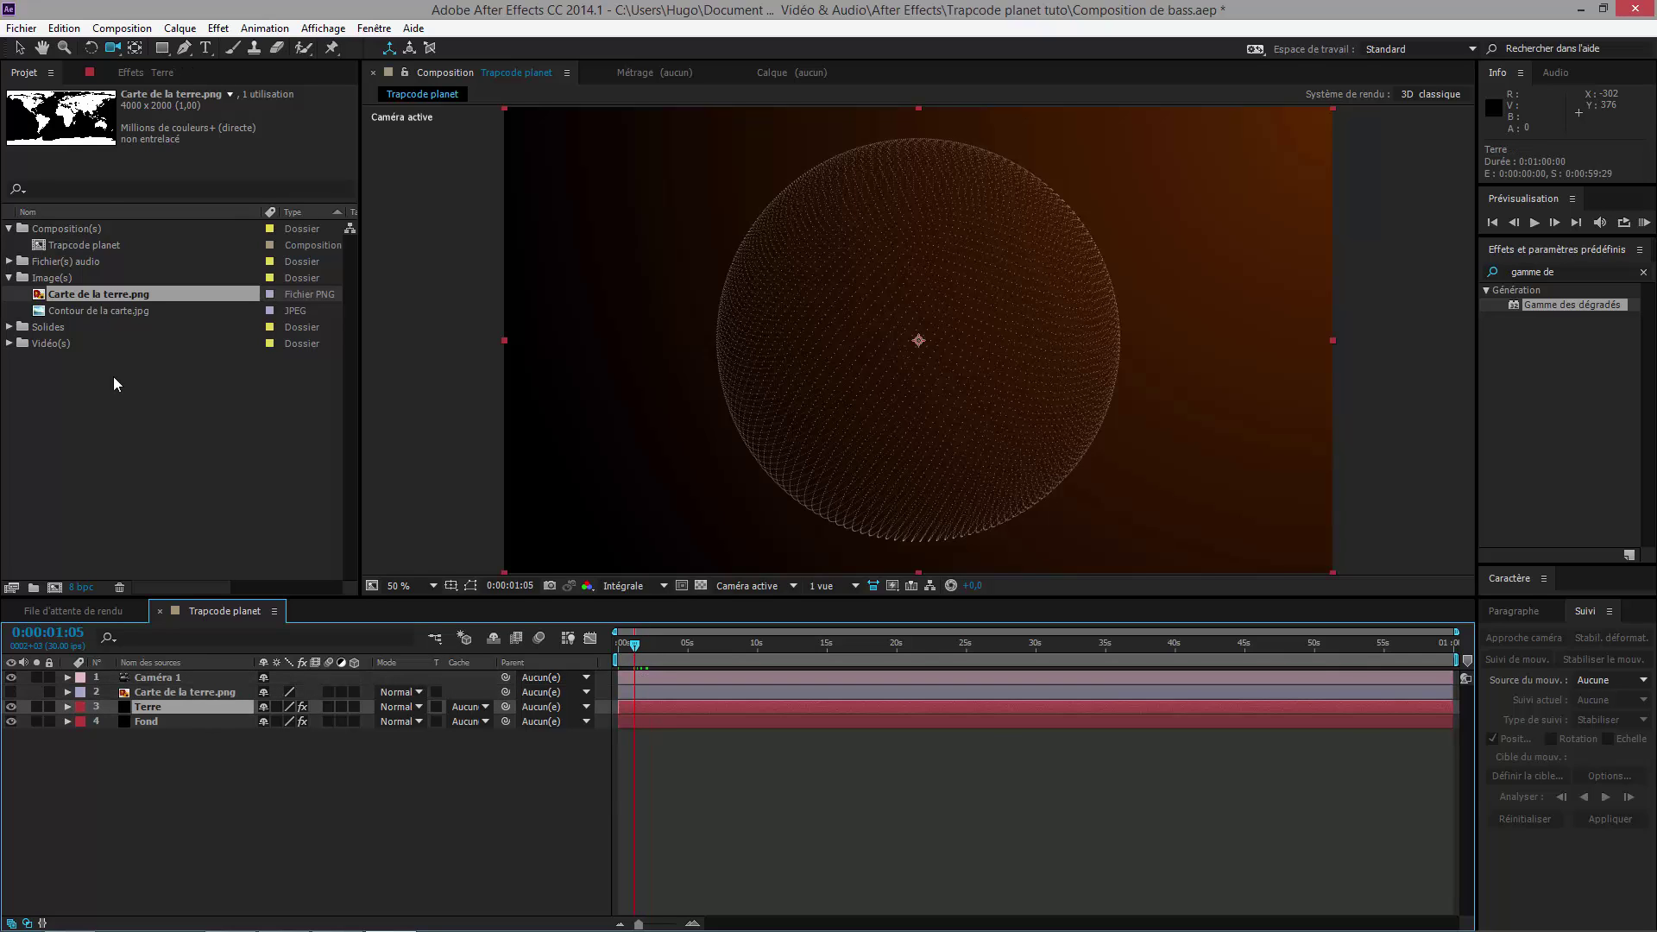
pyautogui.click(164, 72)
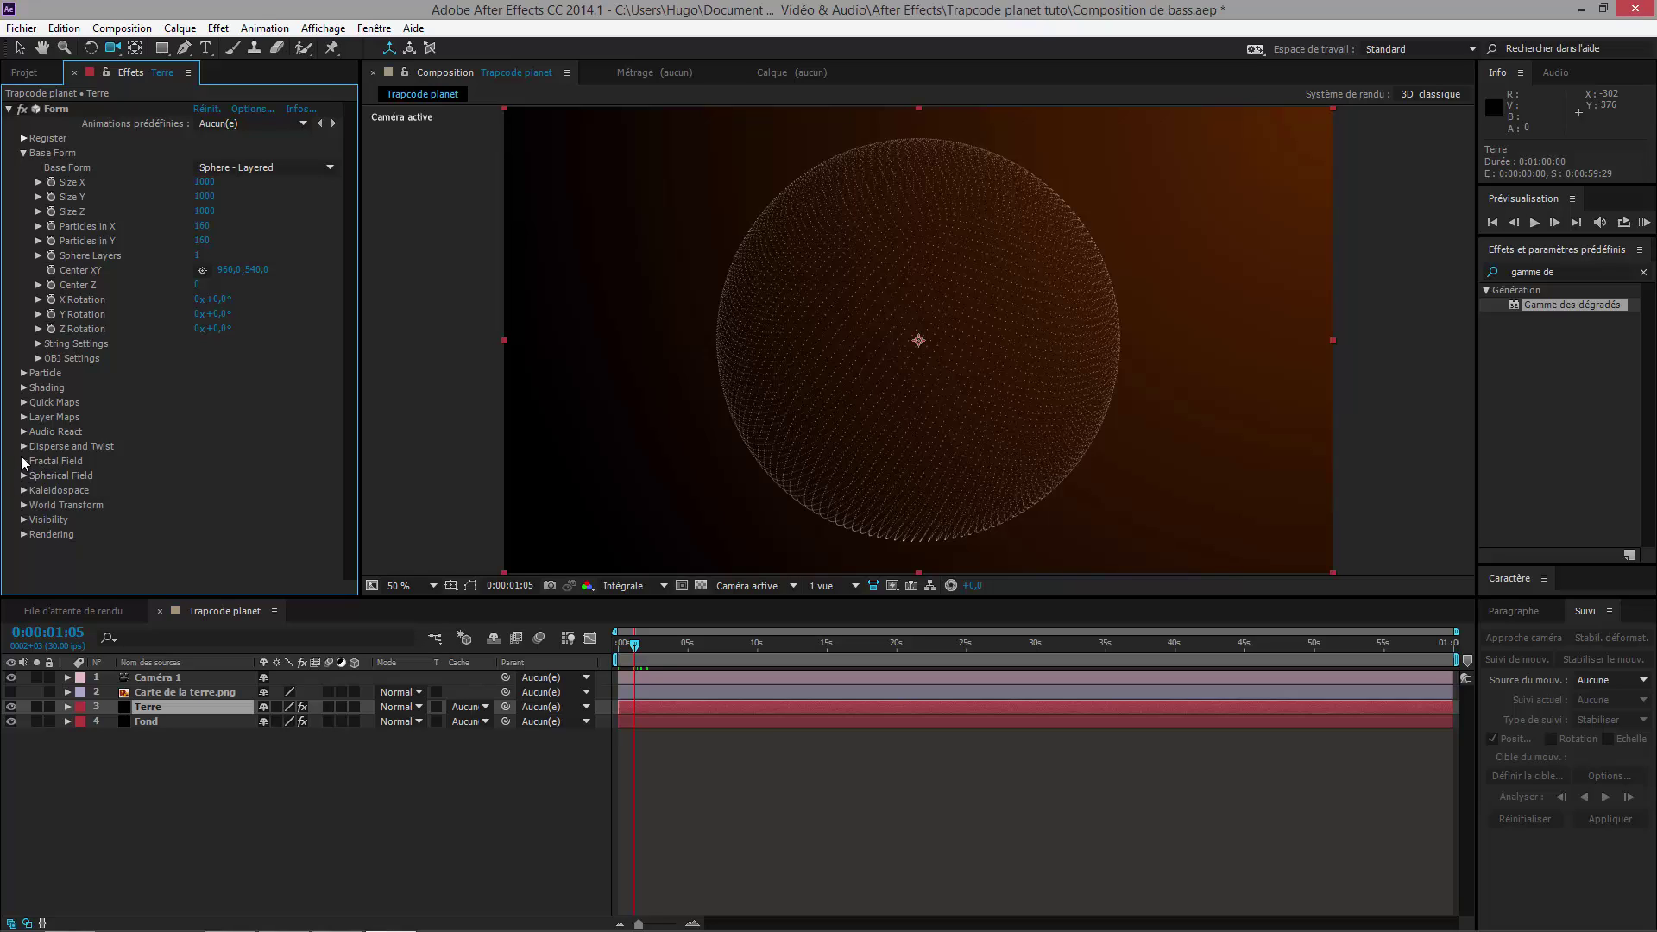
pyautogui.click(24, 417)
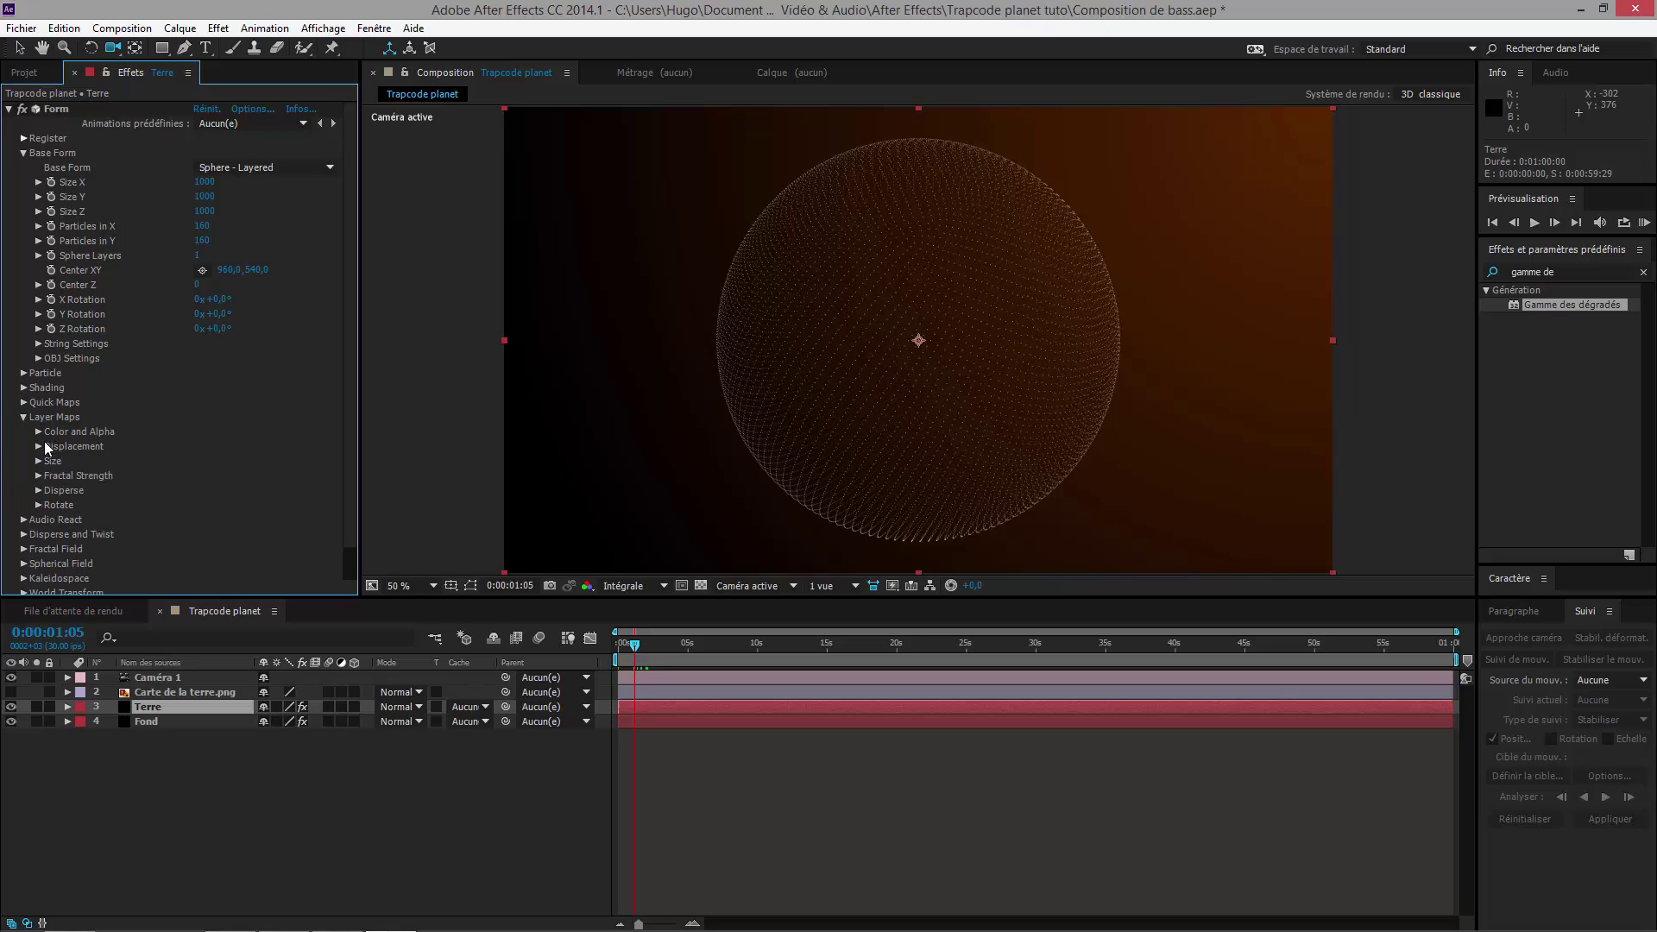
pyautogui.click(39, 462)
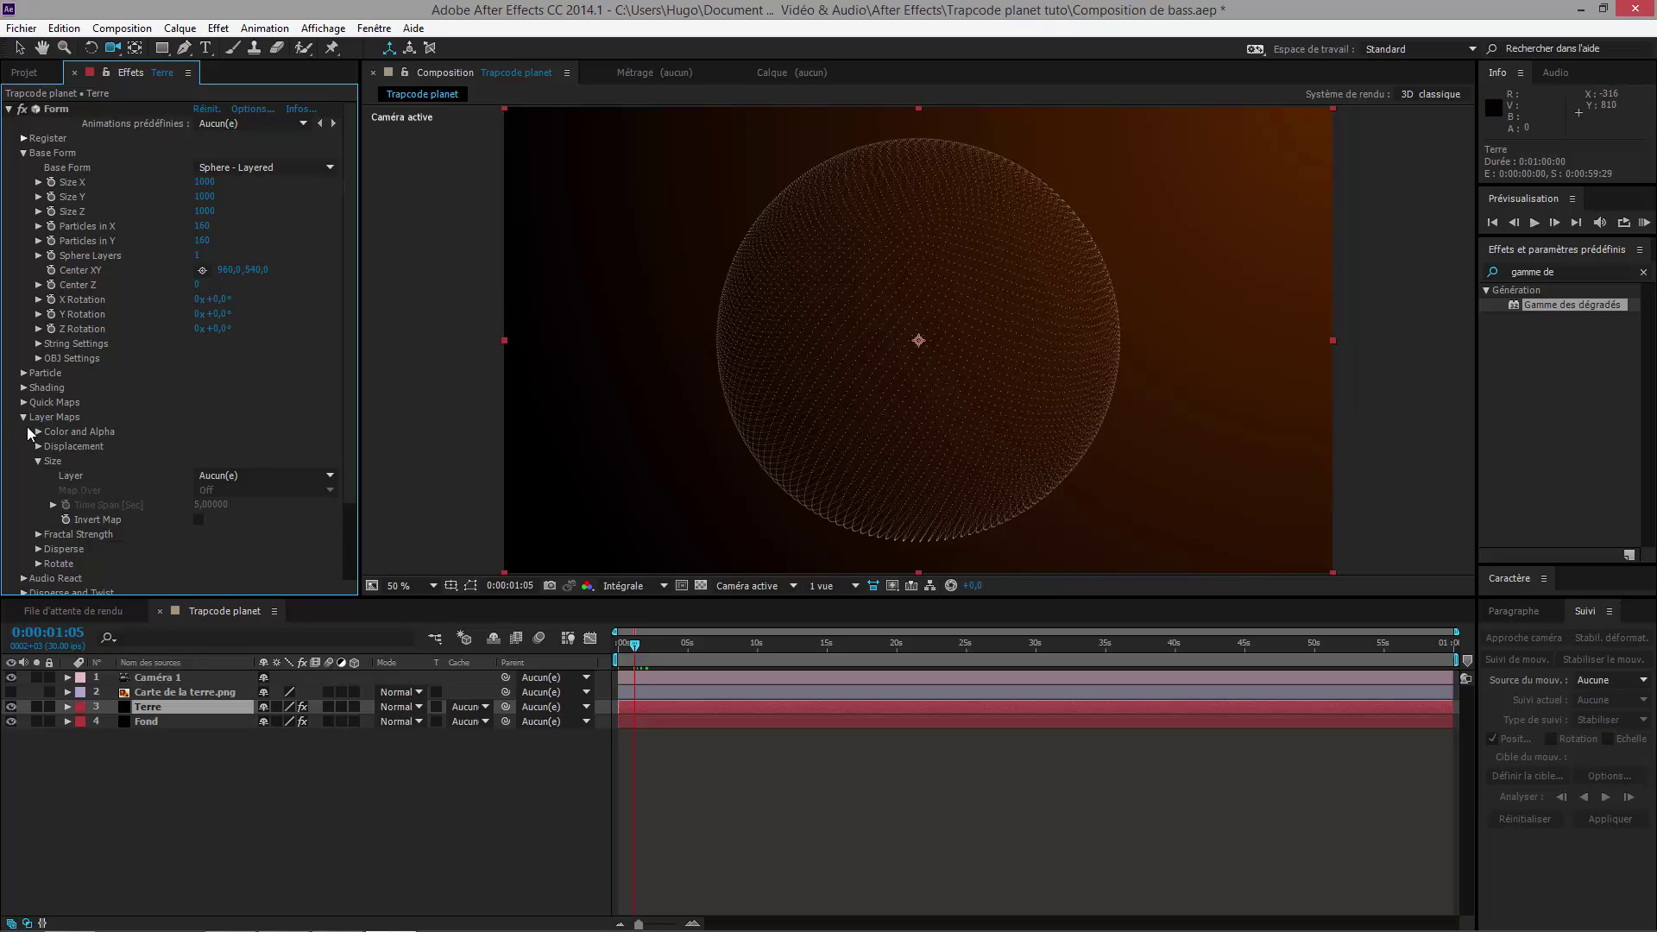
pyautogui.click(38, 431)
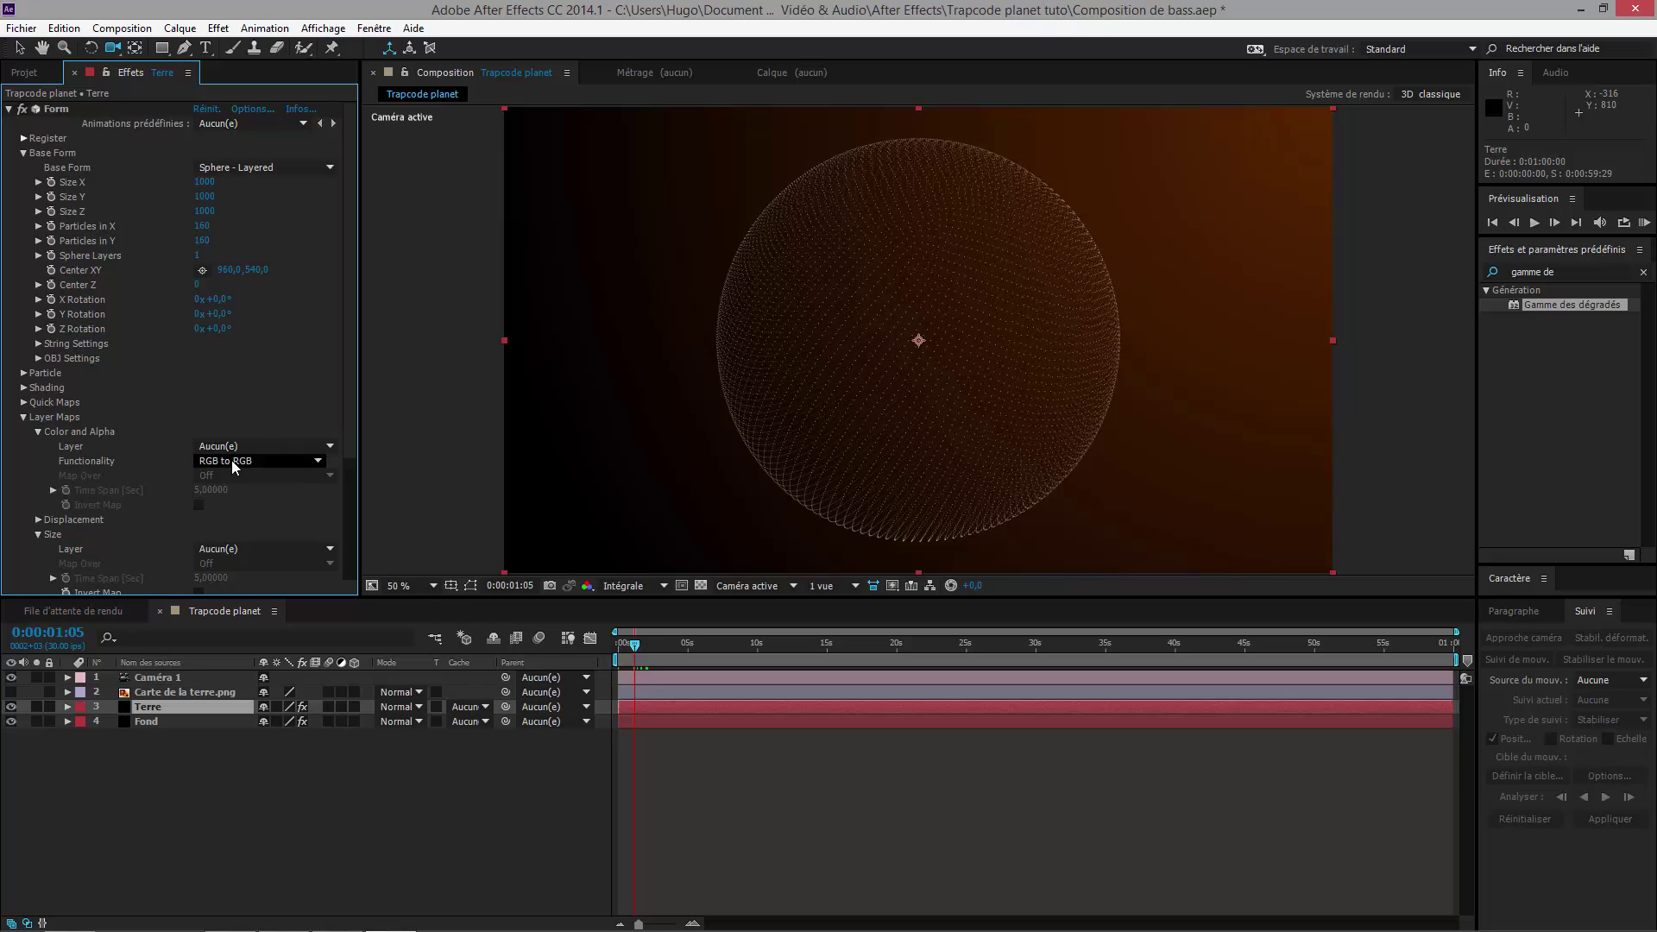
pyautogui.click(38, 431)
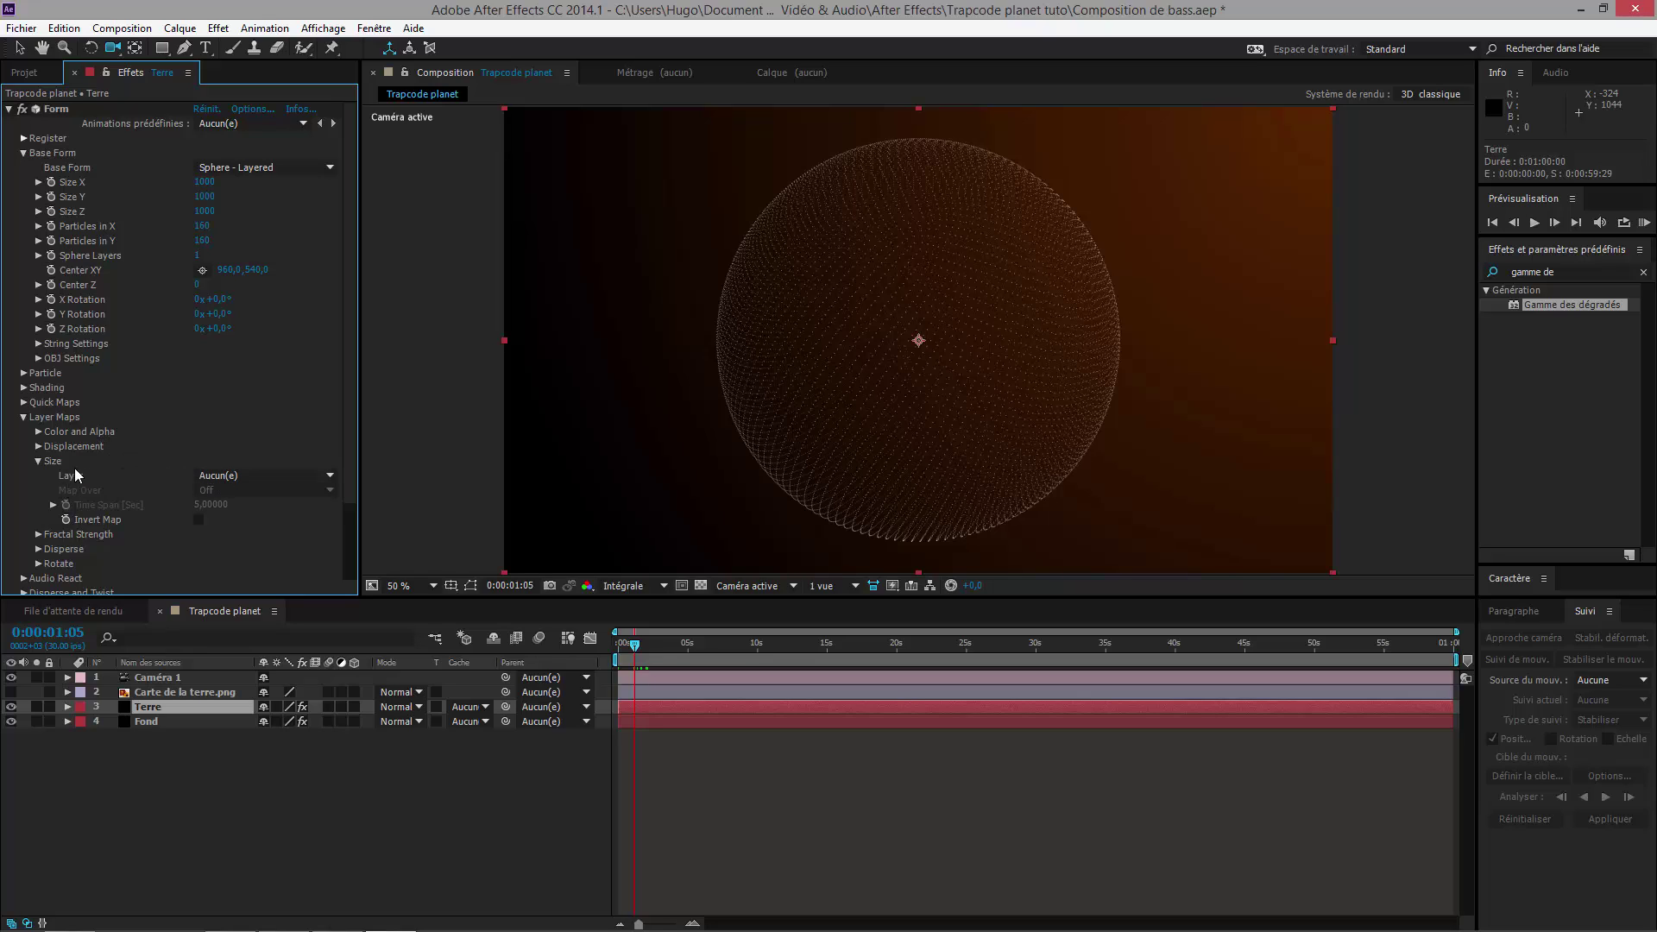
pyautogui.click(258, 476)
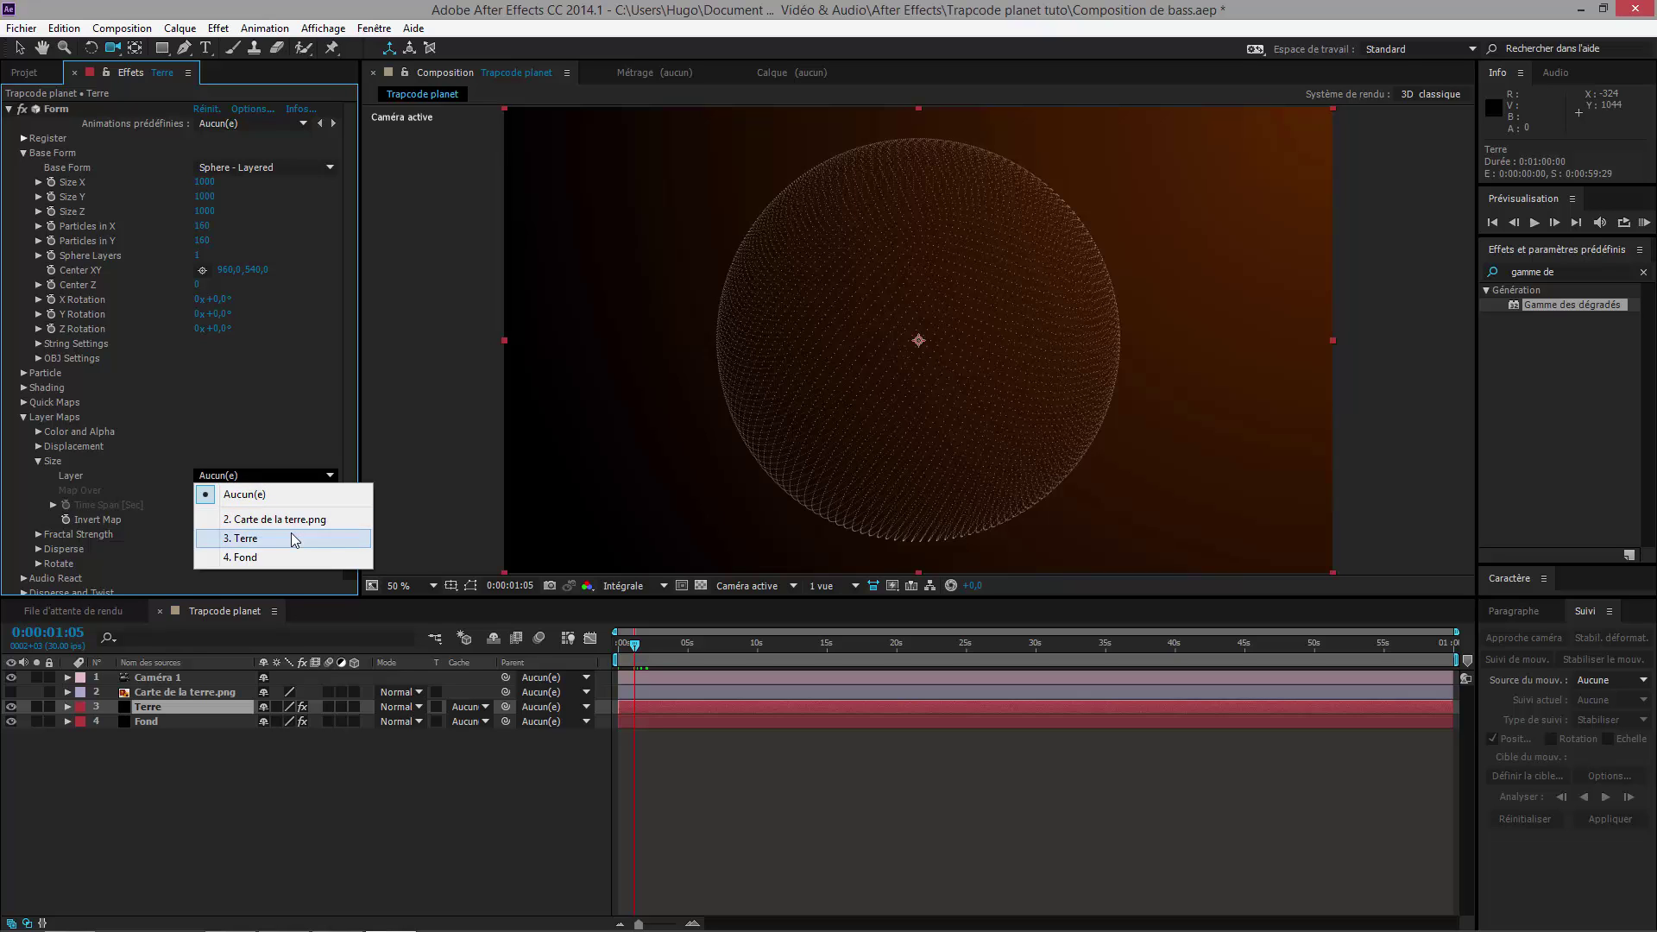
pyautogui.click(277, 517)
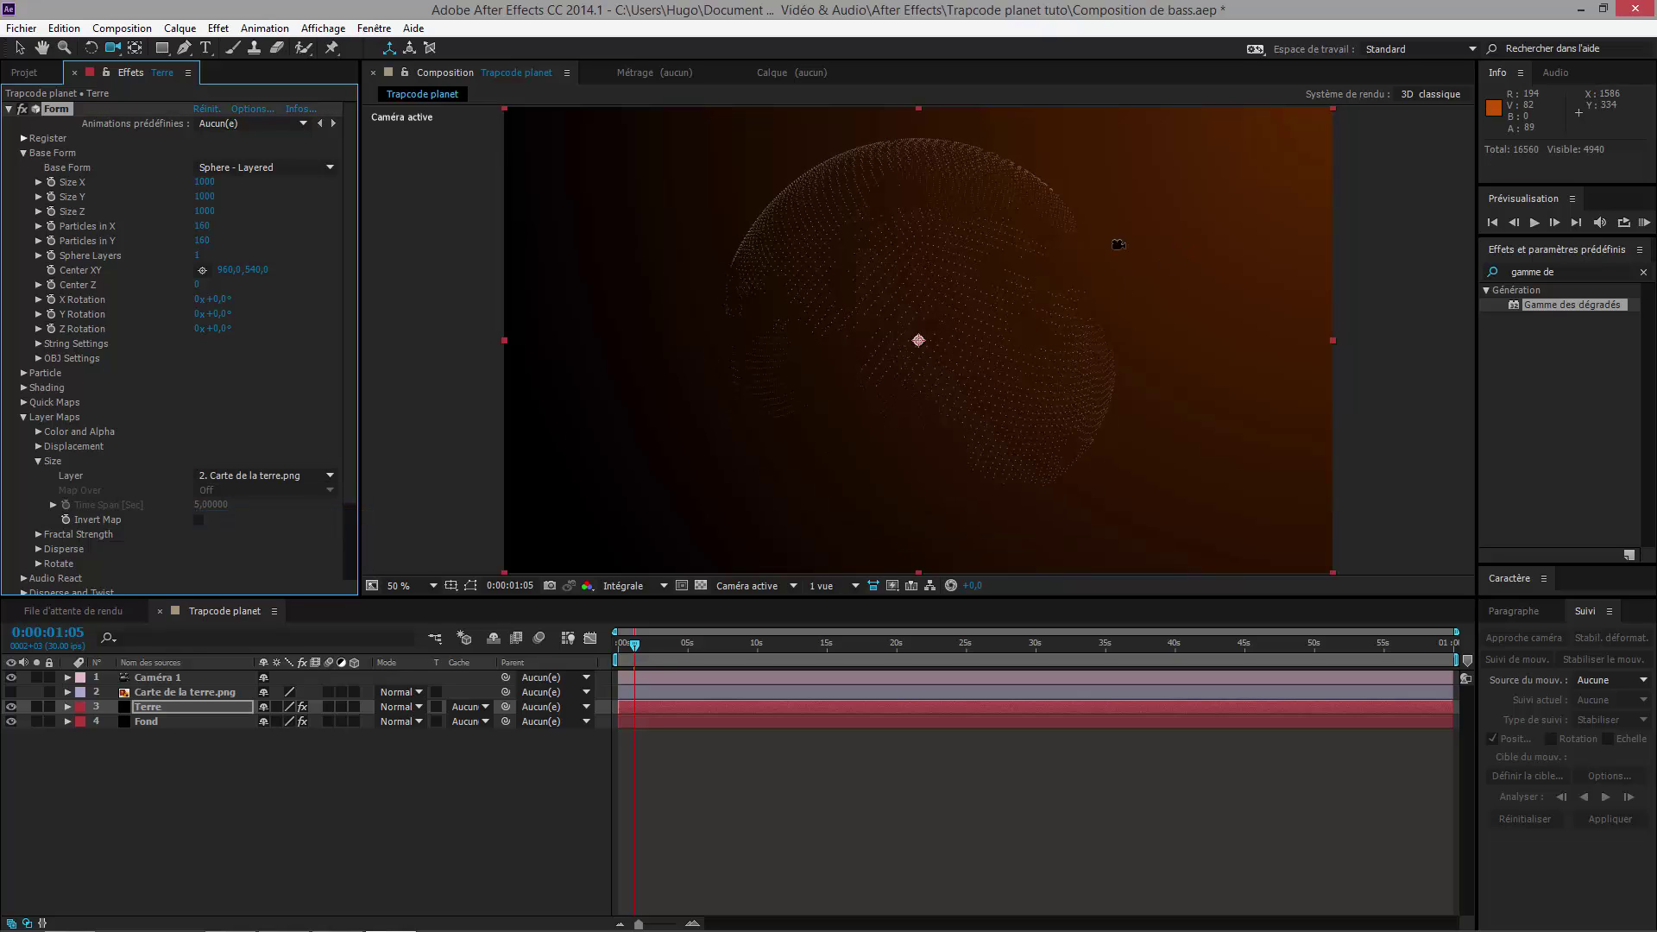
pyautogui.moveTo(1118, 244); pyautogui.dragTo(958, 399)
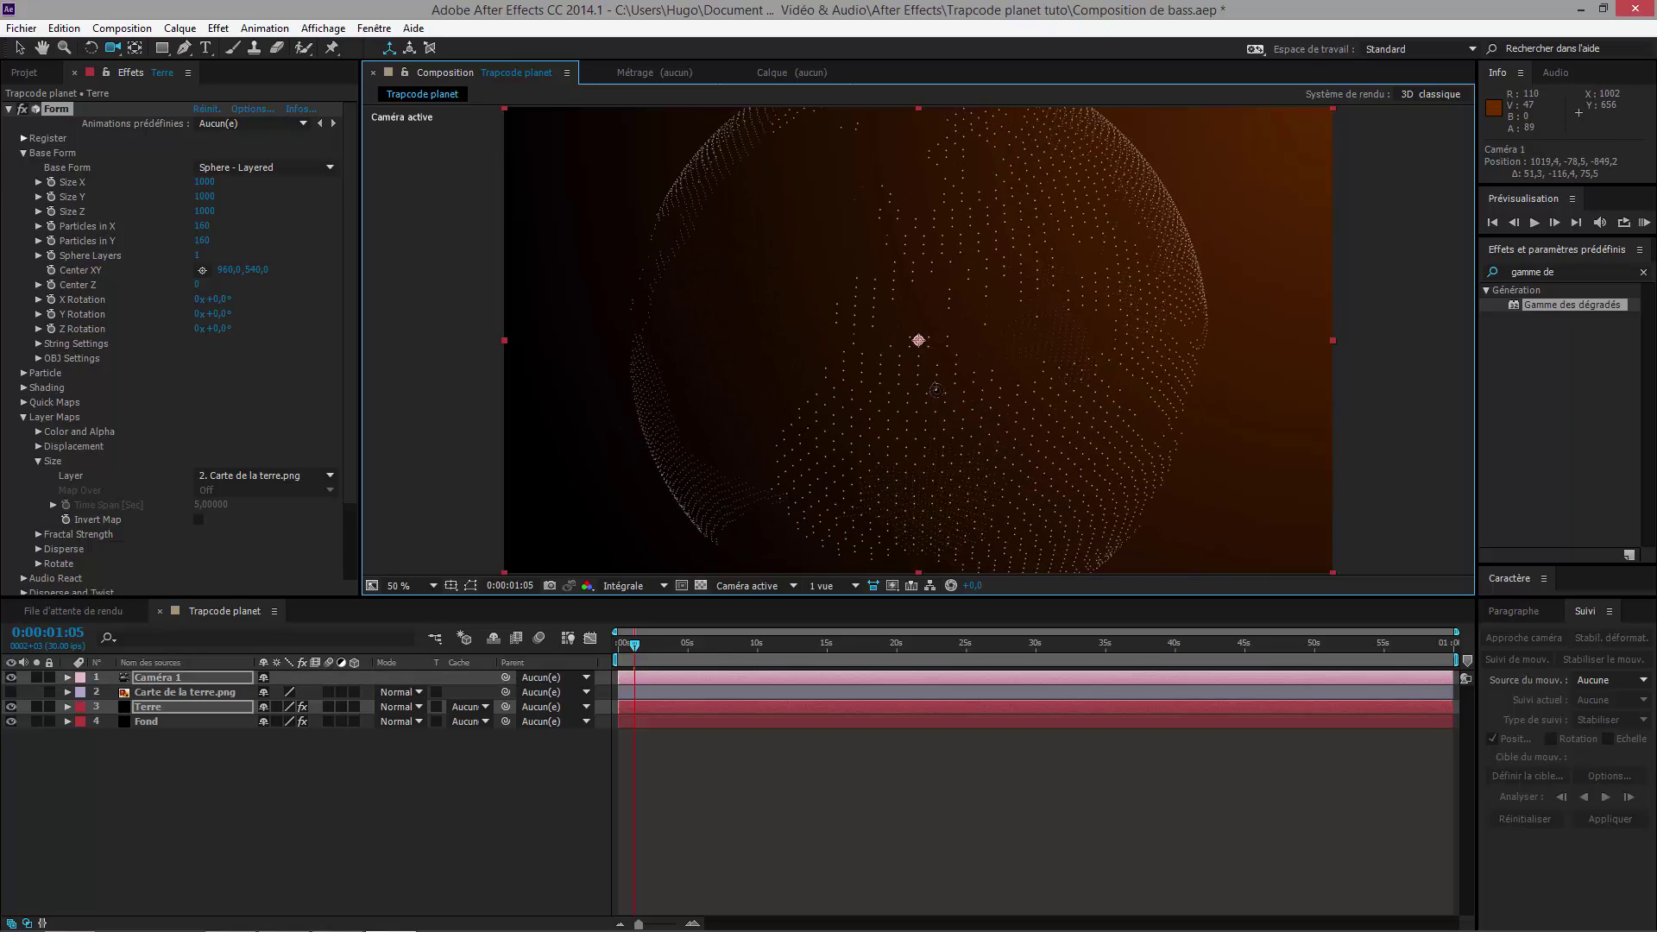
# Step: Set Particles in X and Particles in Y of Terre's Form sphere to 200, and orbit the camera around the globe
pyautogui.click(201, 707)
pyautogui.click(192, 692)
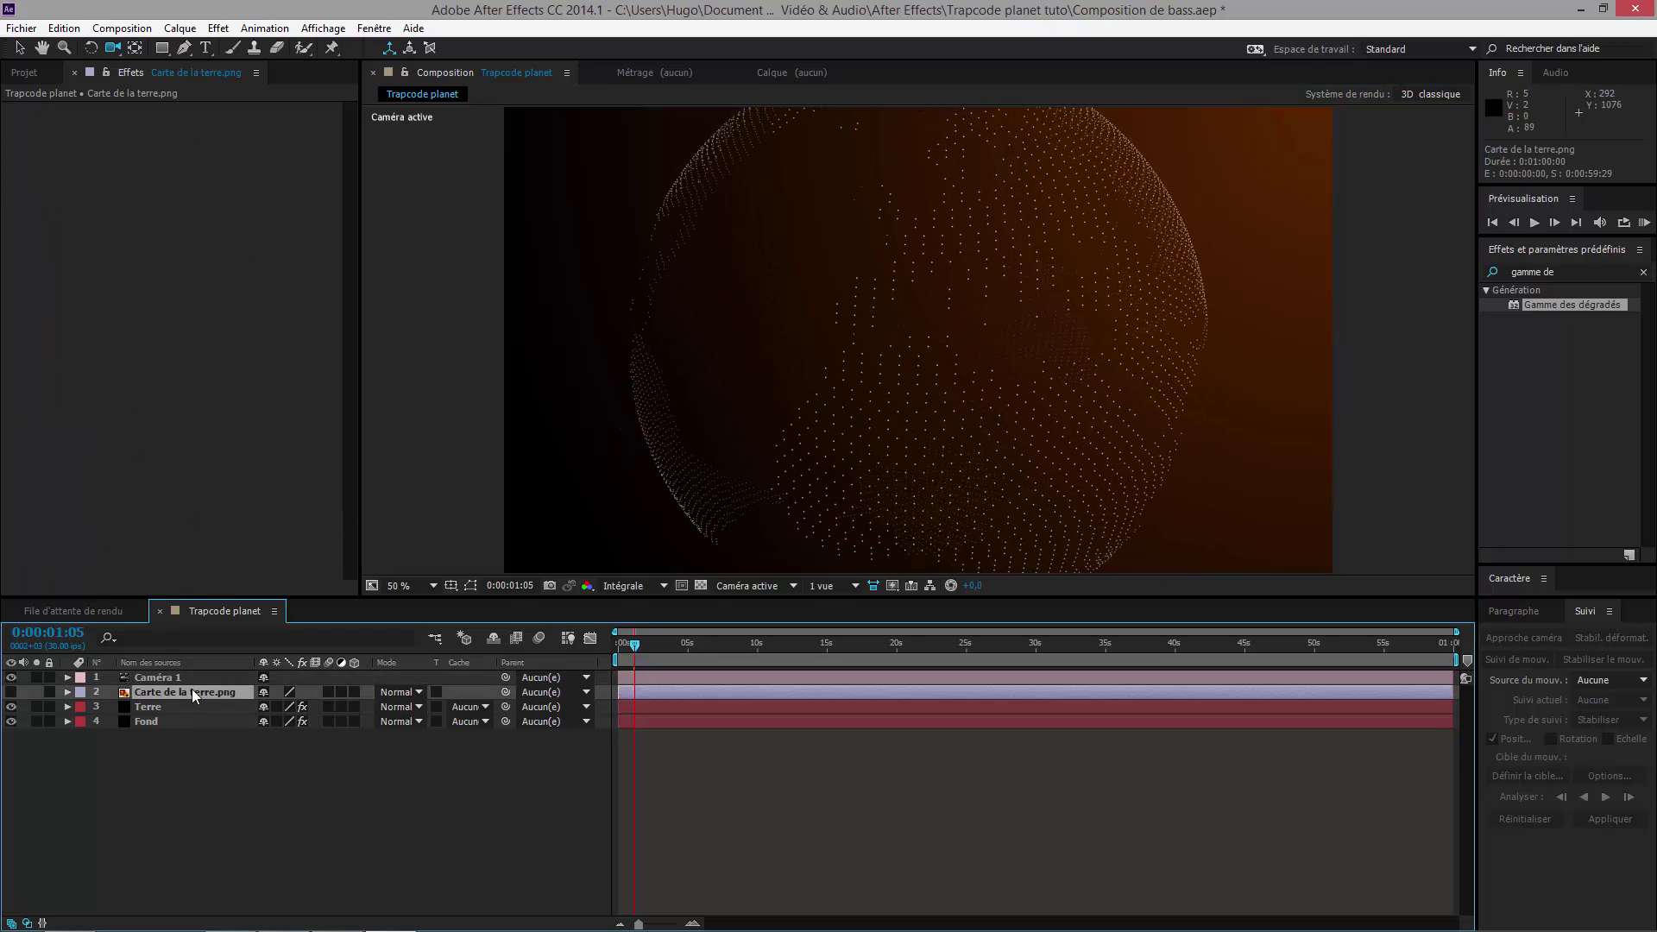
pyautogui.click(163, 706)
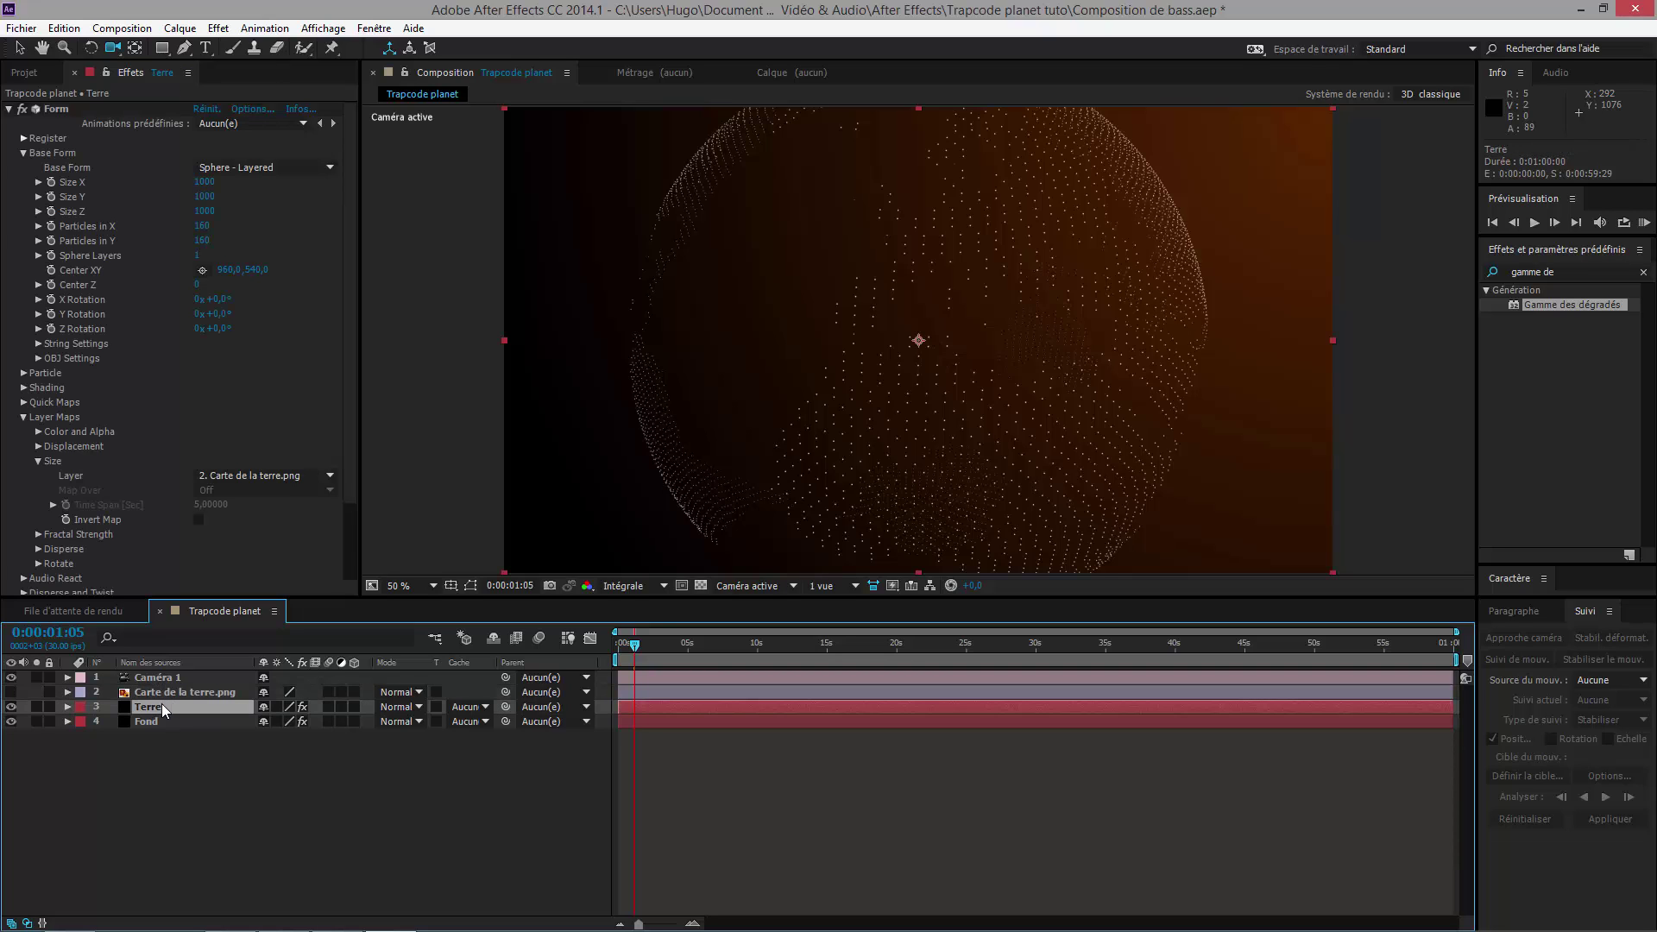
pyautogui.click(200, 226)
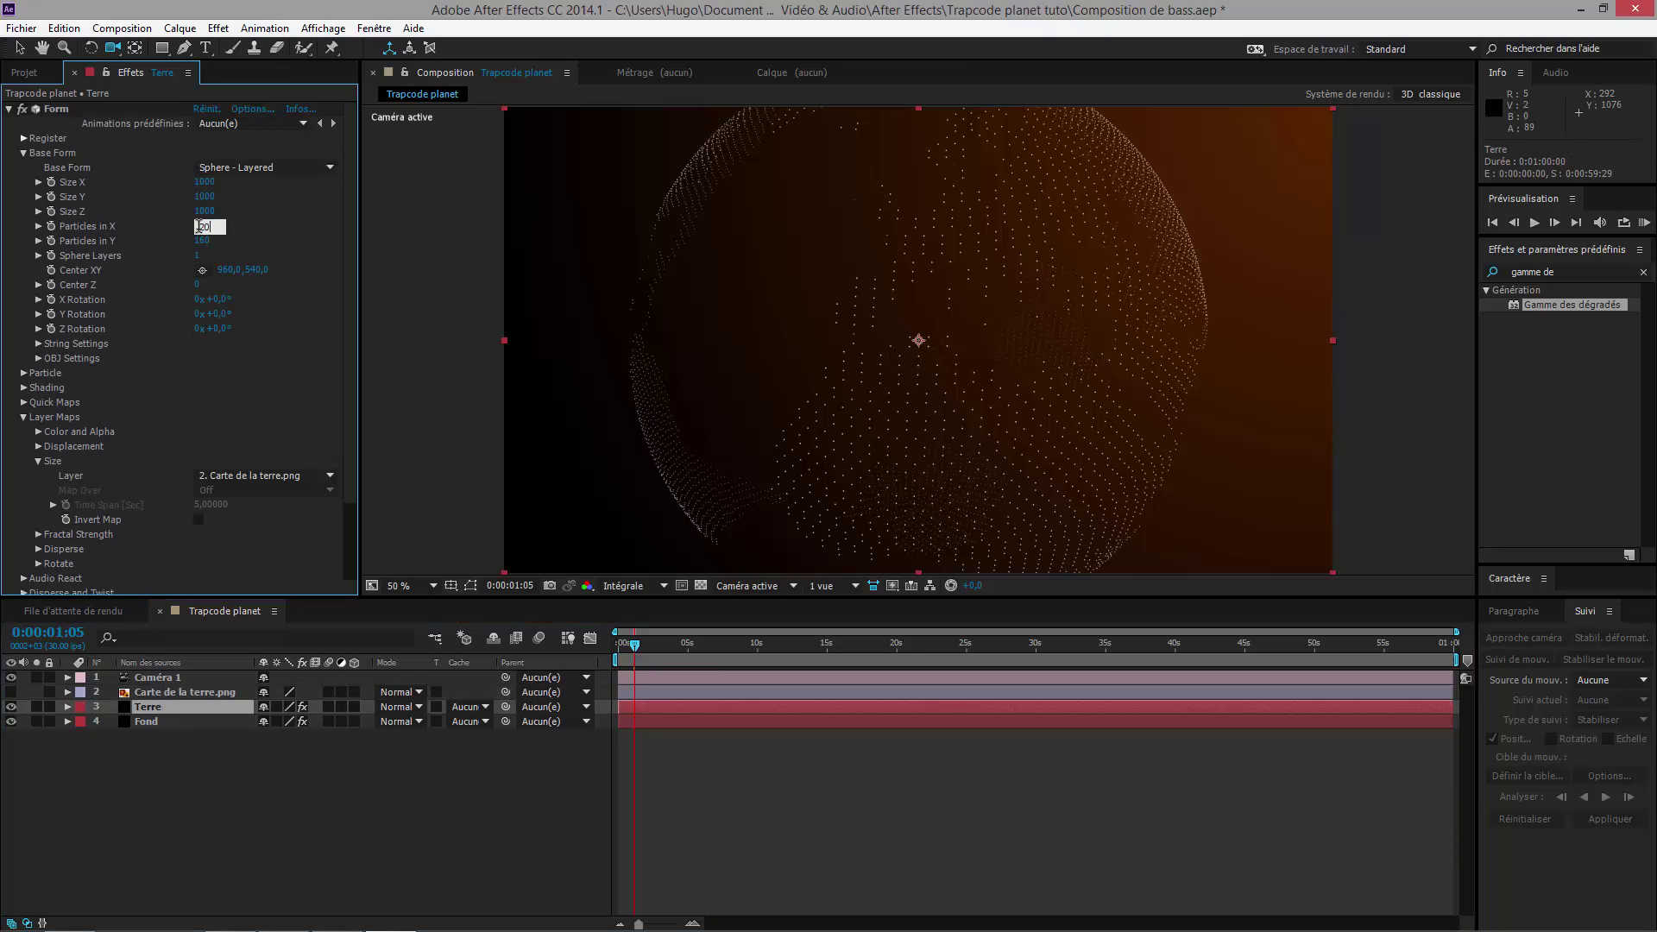
pyautogui.write('200')
pyautogui.press('Return')
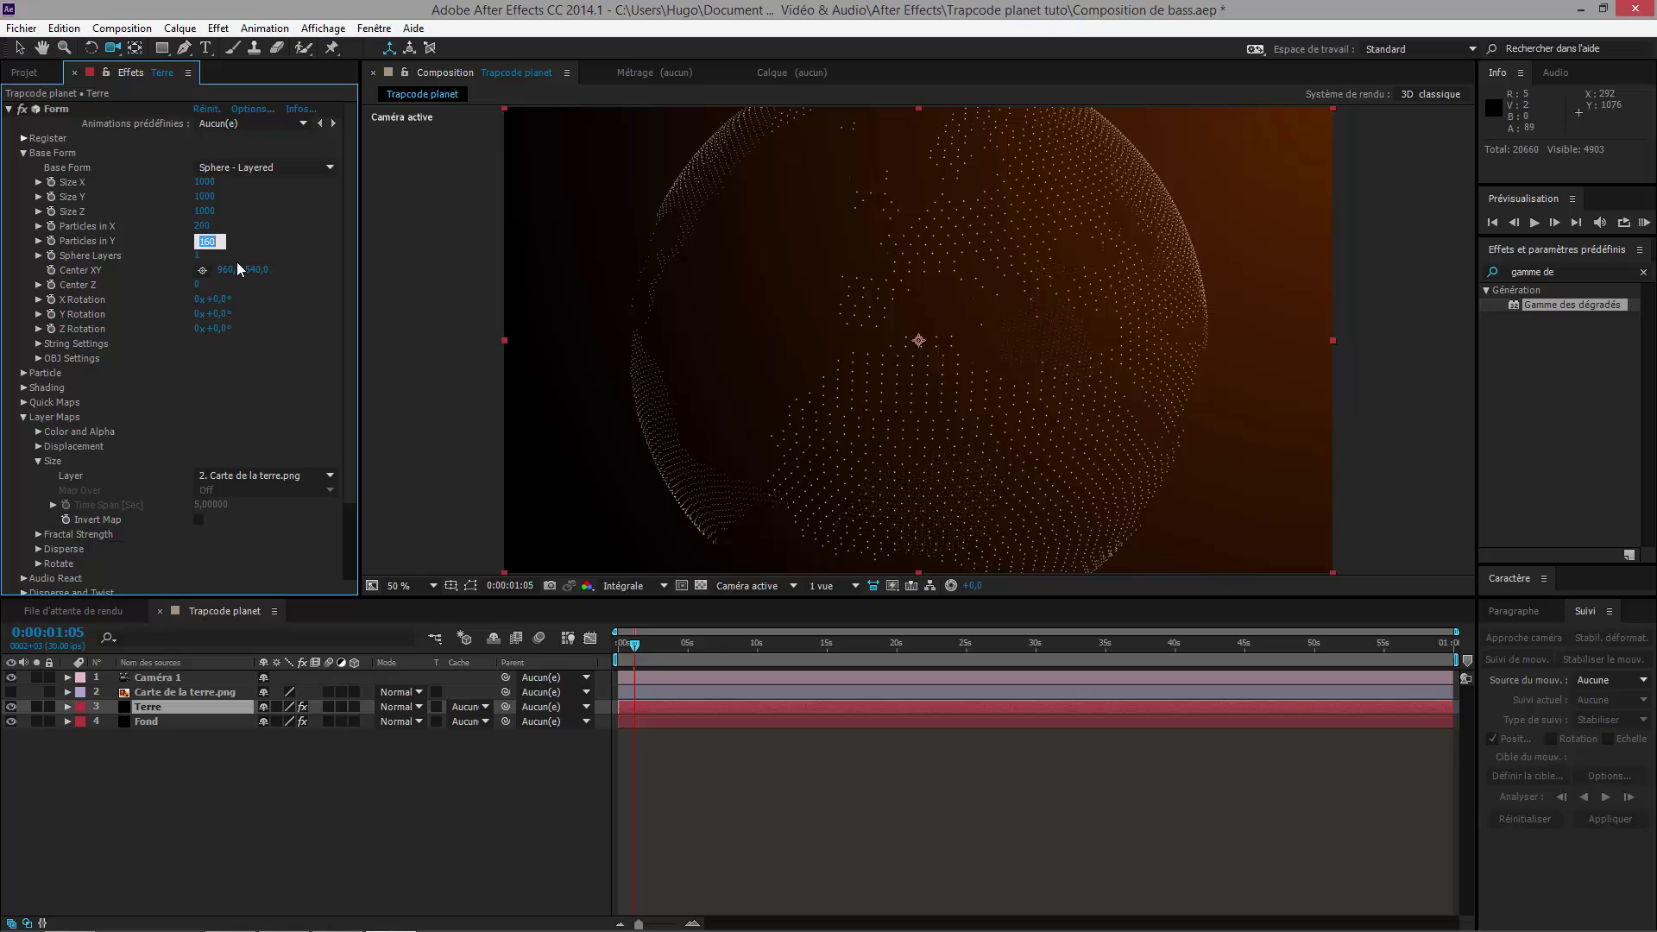
pyautogui.write('200')
pyautogui.press('Return')
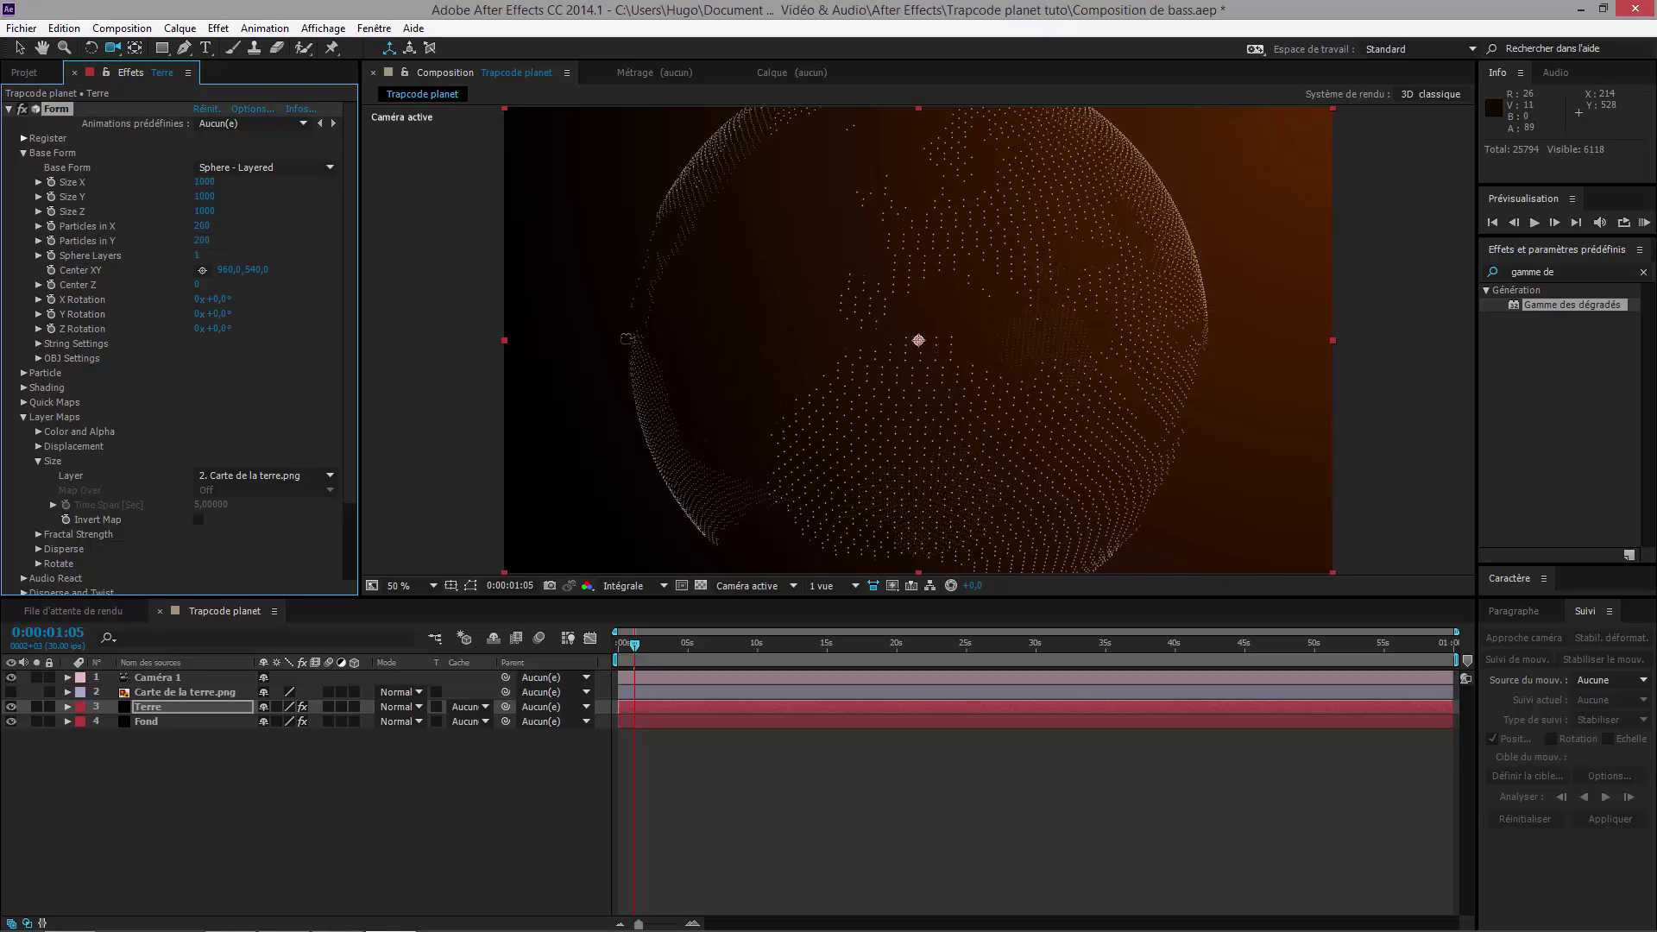
pyautogui.moveTo(626, 338); pyautogui.dragTo(867, 333)
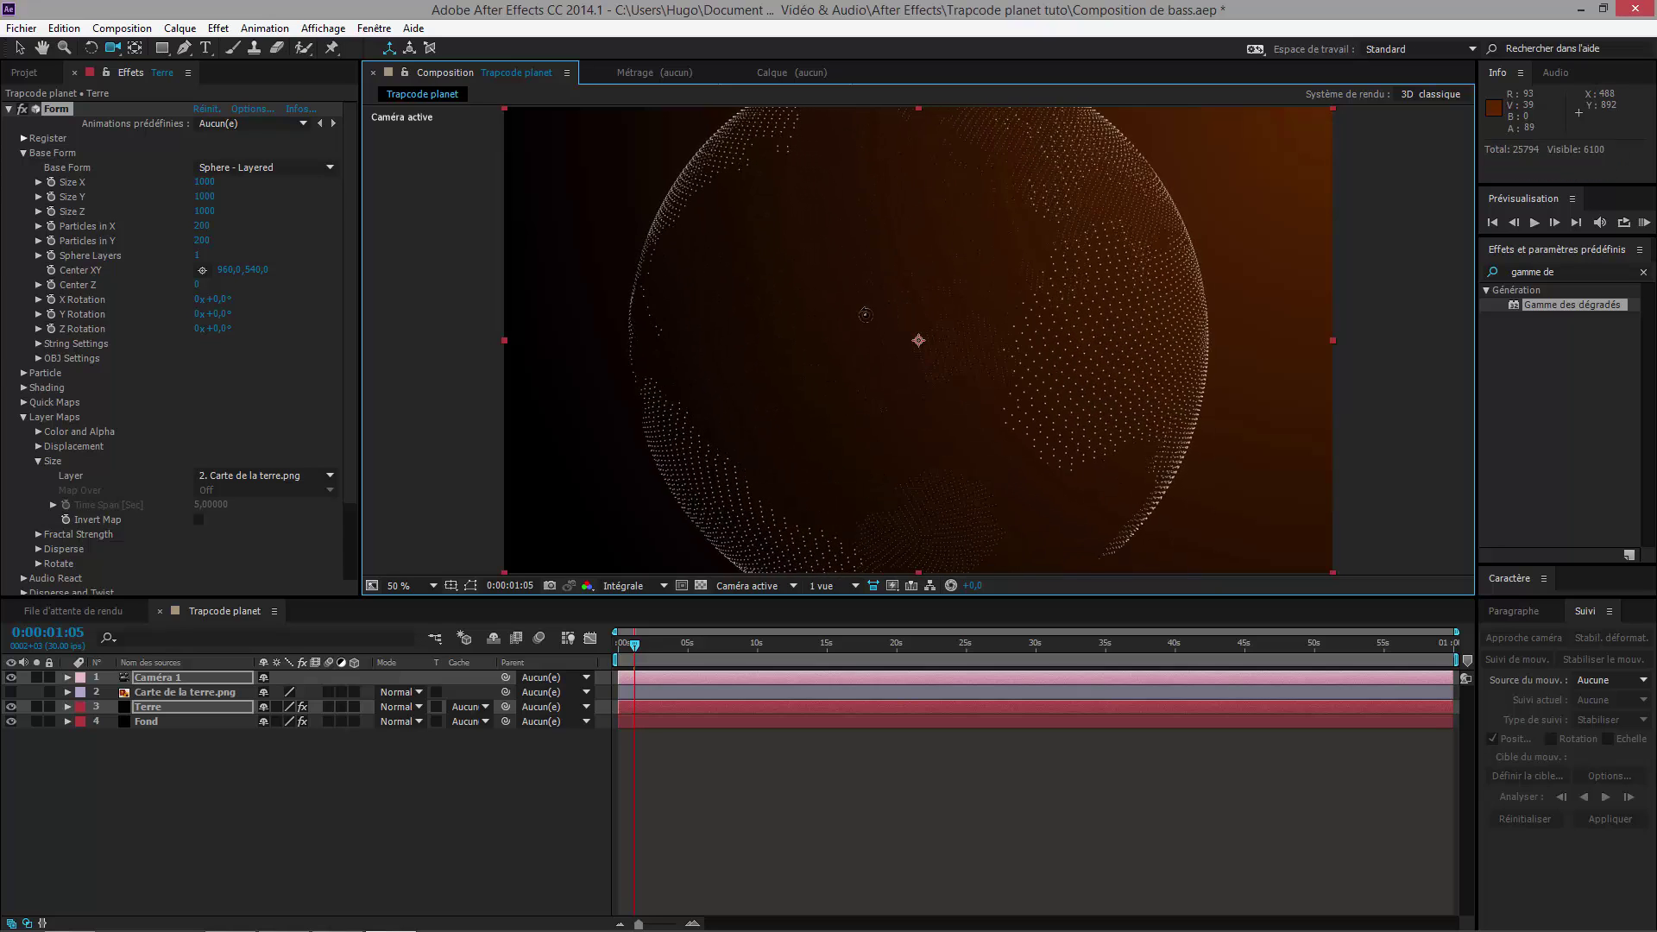
# Step: Set the particle color of Terre's Form effect to orange FF7302 and orbit the camera around the globe
pyautogui.click(26, 417)
pyautogui.click(23, 389)
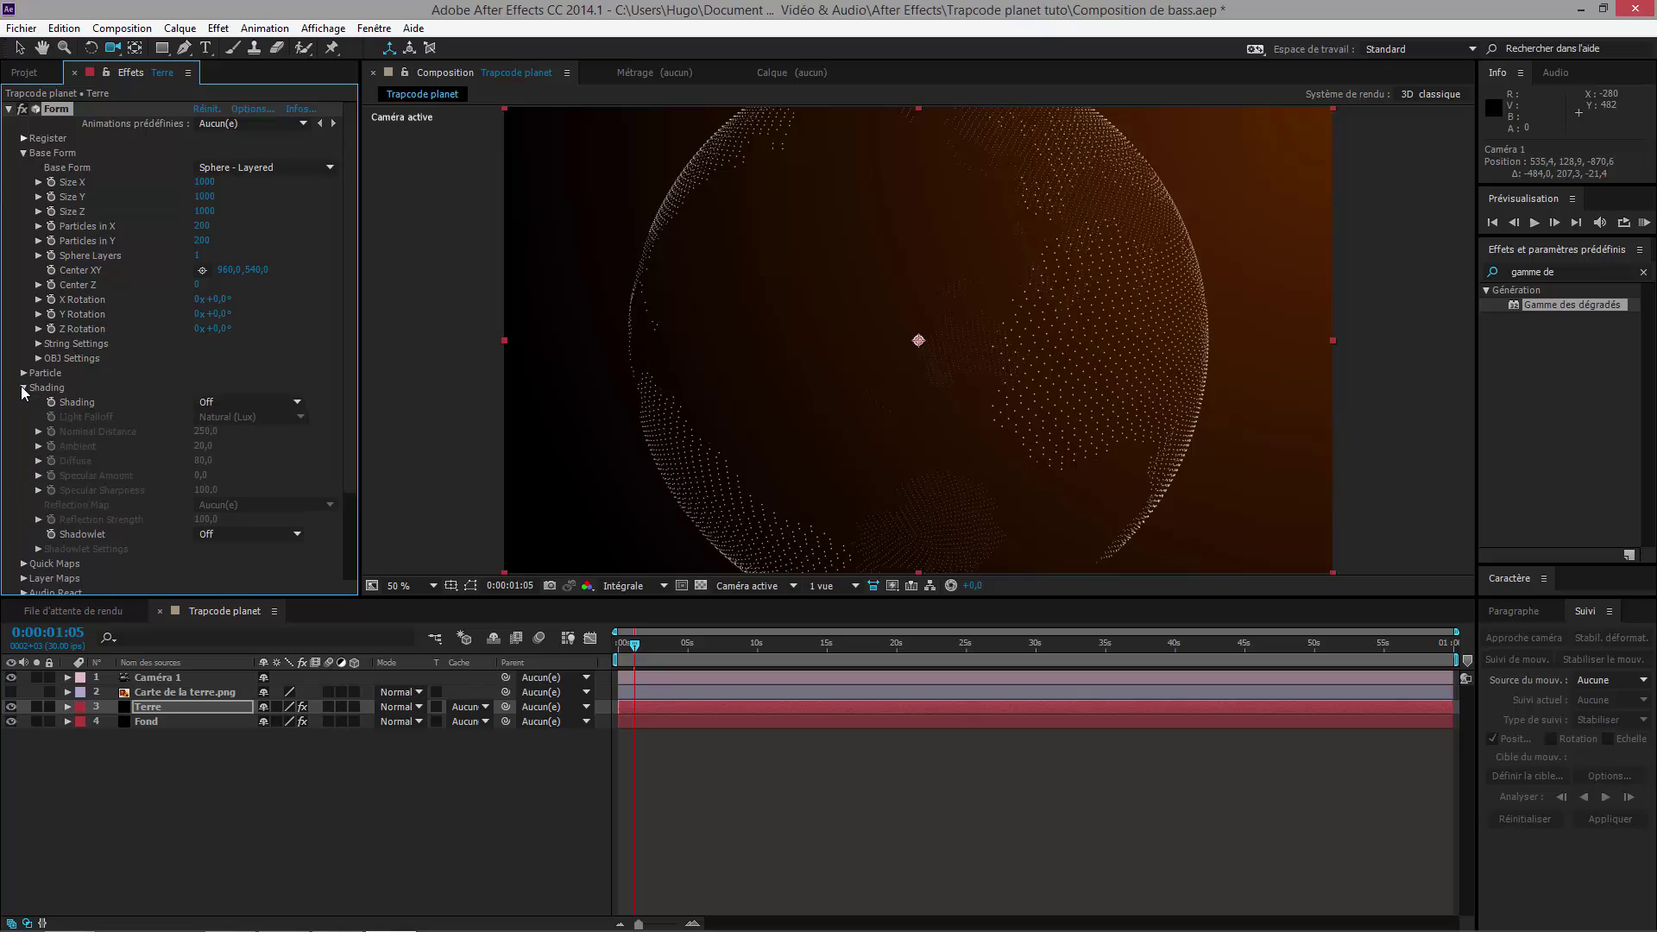
pyautogui.click(23, 389)
pyautogui.click(25, 373)
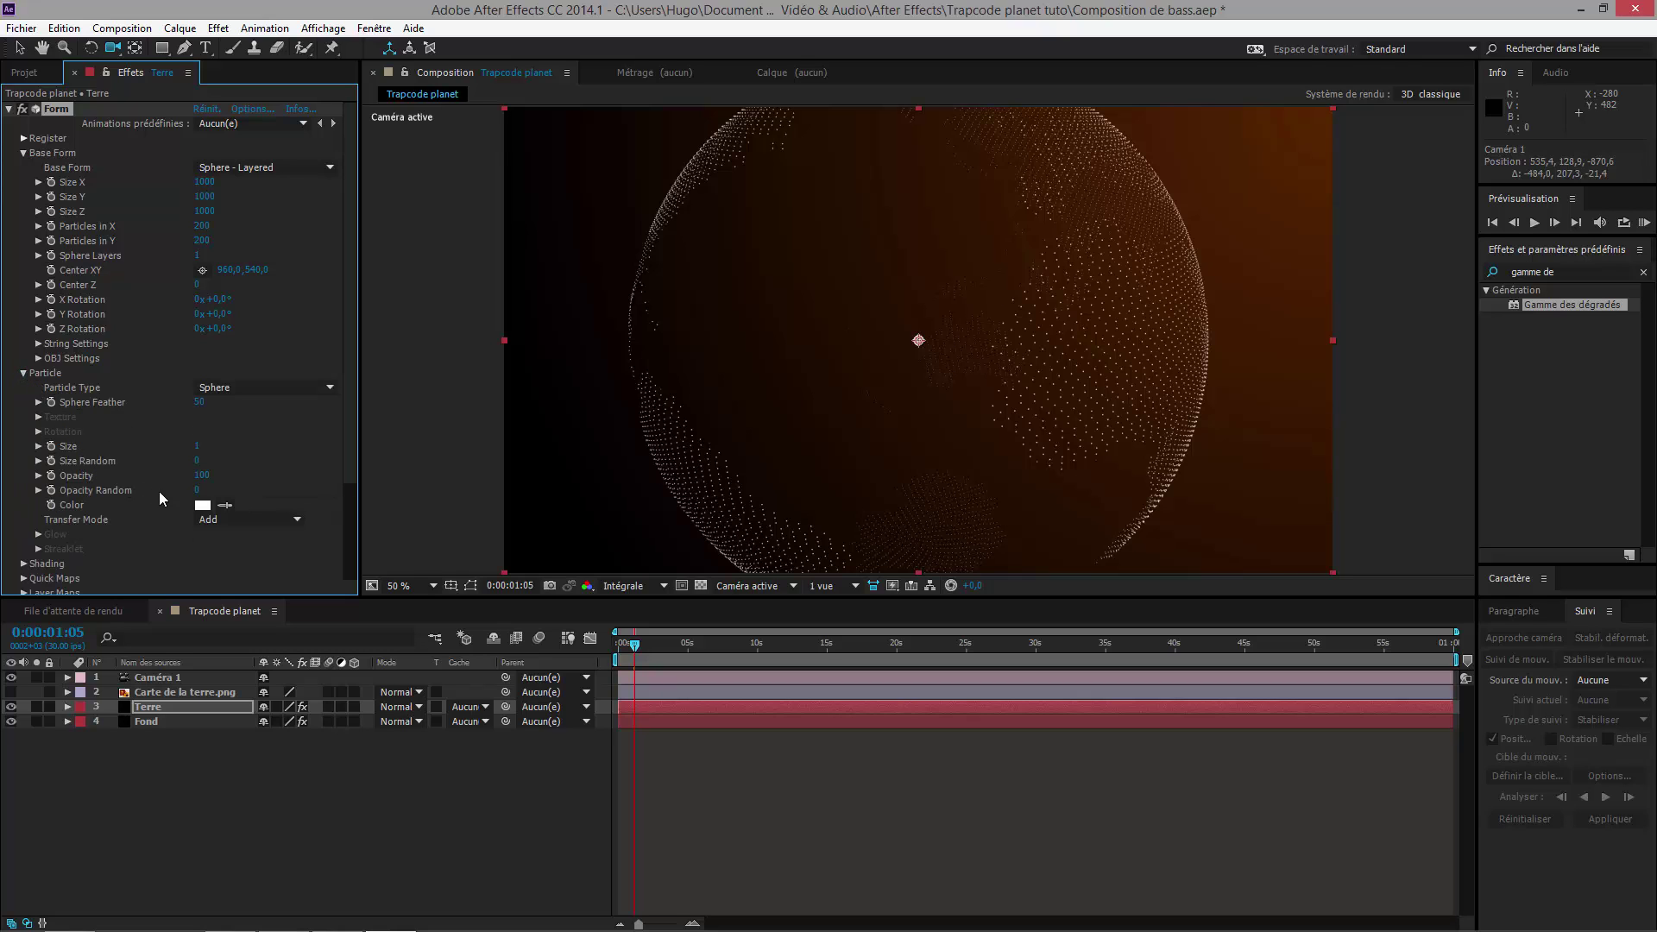
pyautogui.click(201, 505)
pyautogui.click(1001, 646)
pyautogui.moveTo(1040, 708); pyautogui.dragTo(1014, 429)
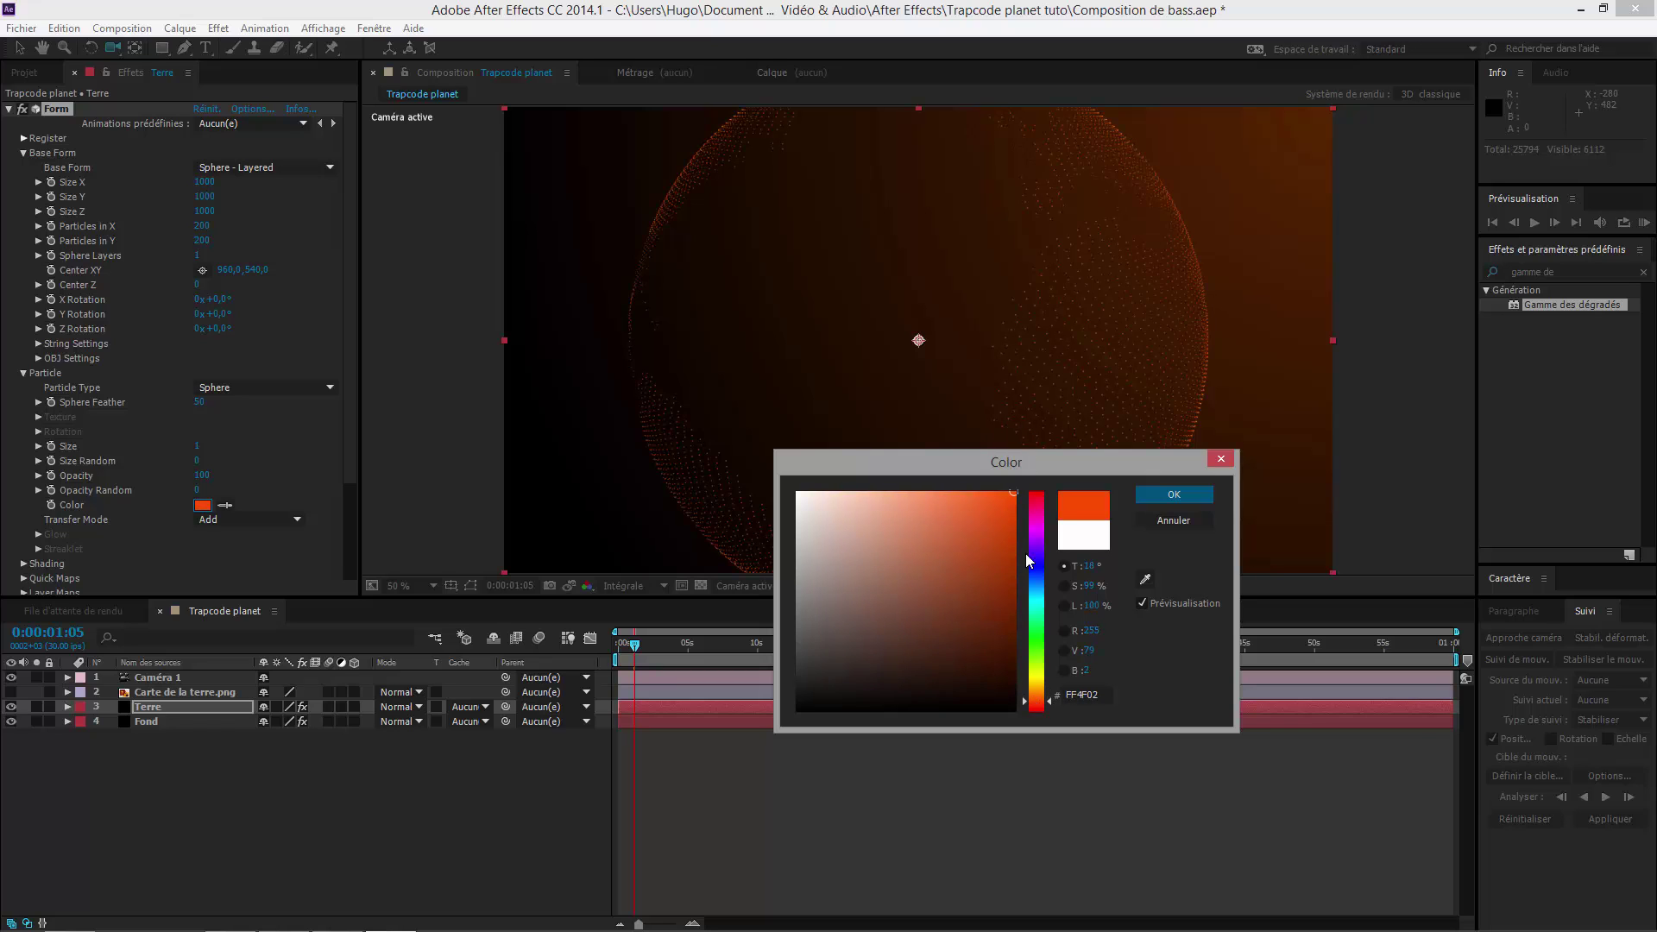
pyautogui.moveTo(1040, 709); pyautogui.dragTo(1045, 700)
pyautogui.click(1172, 495)
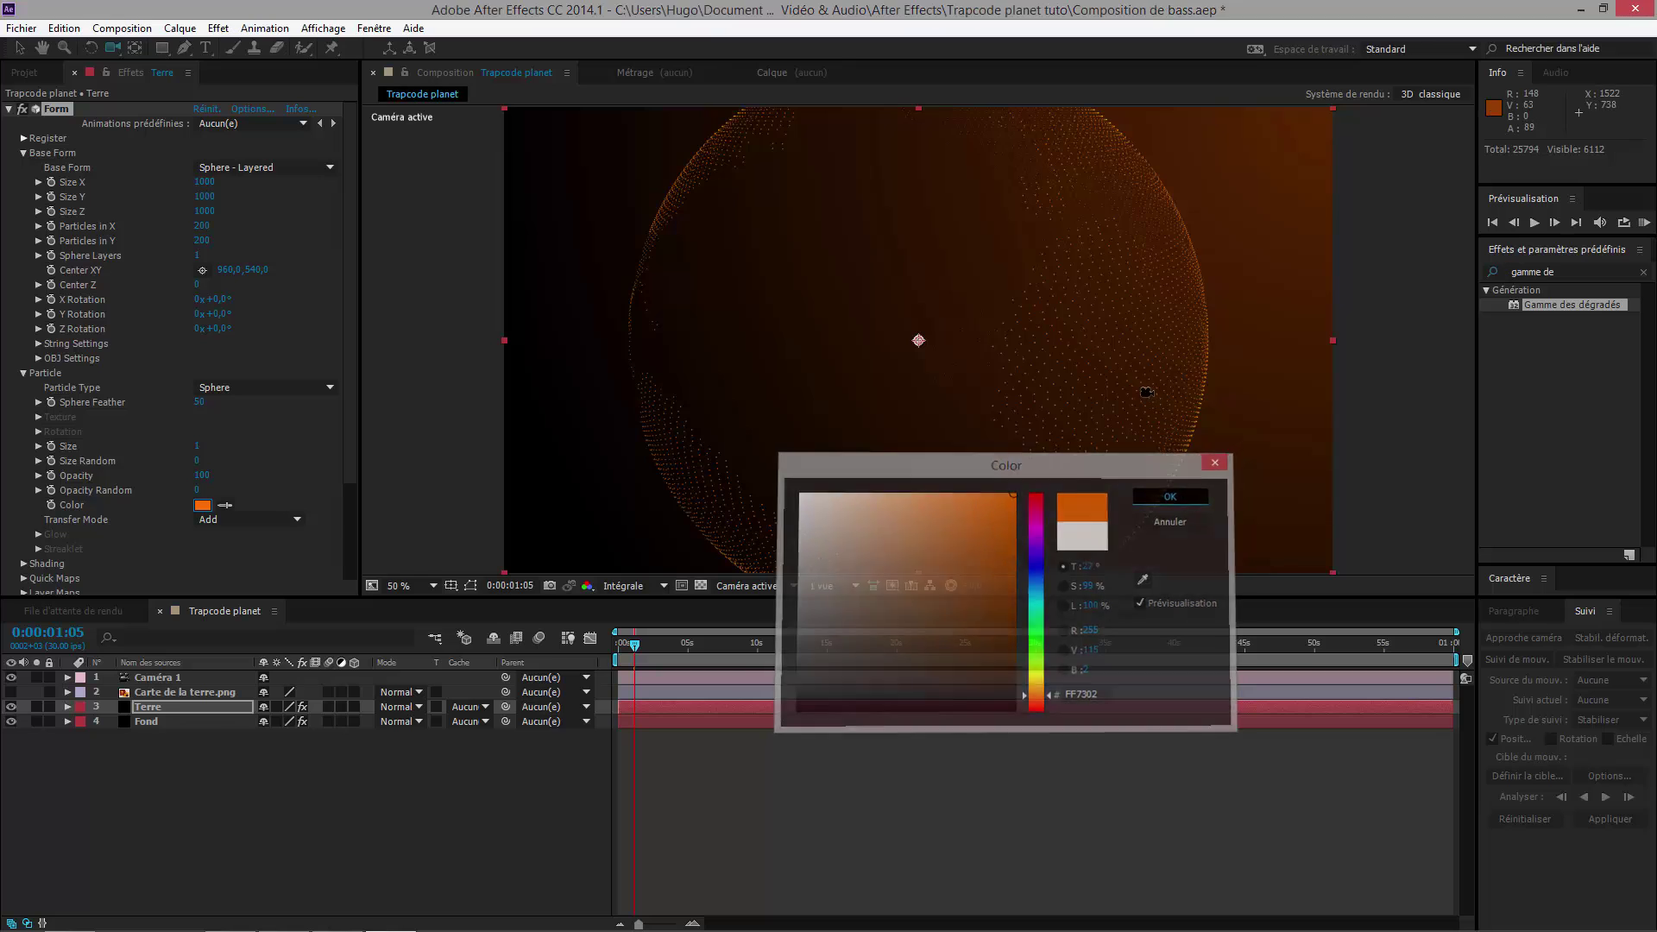
pyautogui.moveTo(1147, 392); pyautogui.dragTo(980, 380)
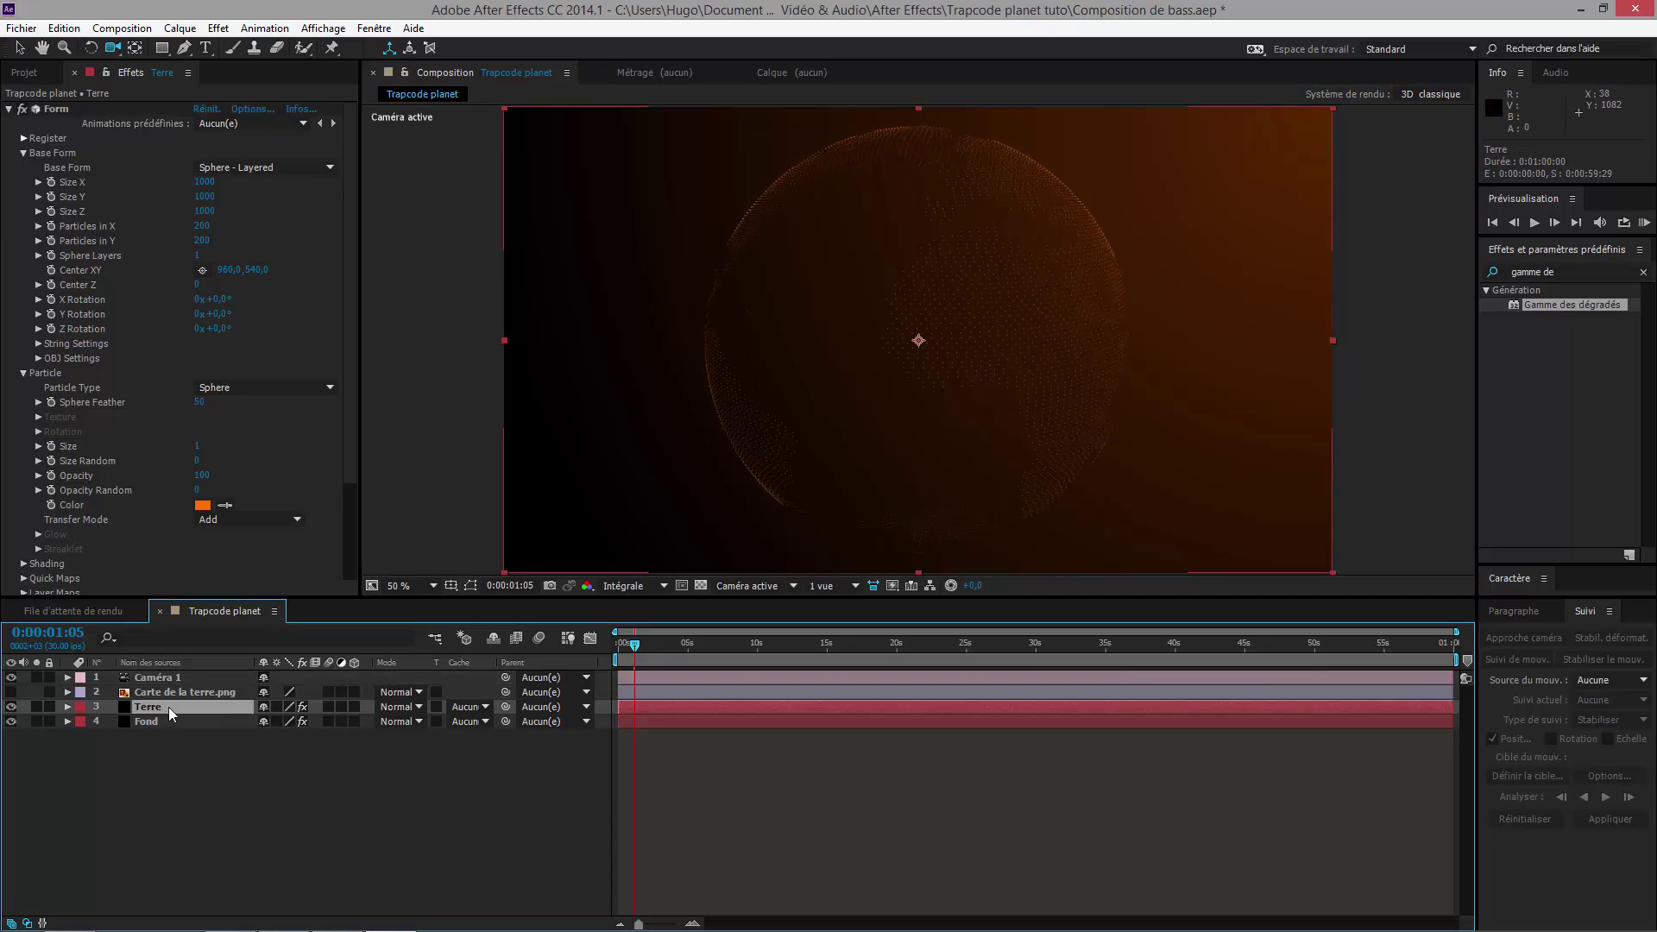
pyautogui.moveTo(816, 420); pyautogui.dragTo(855, 418)
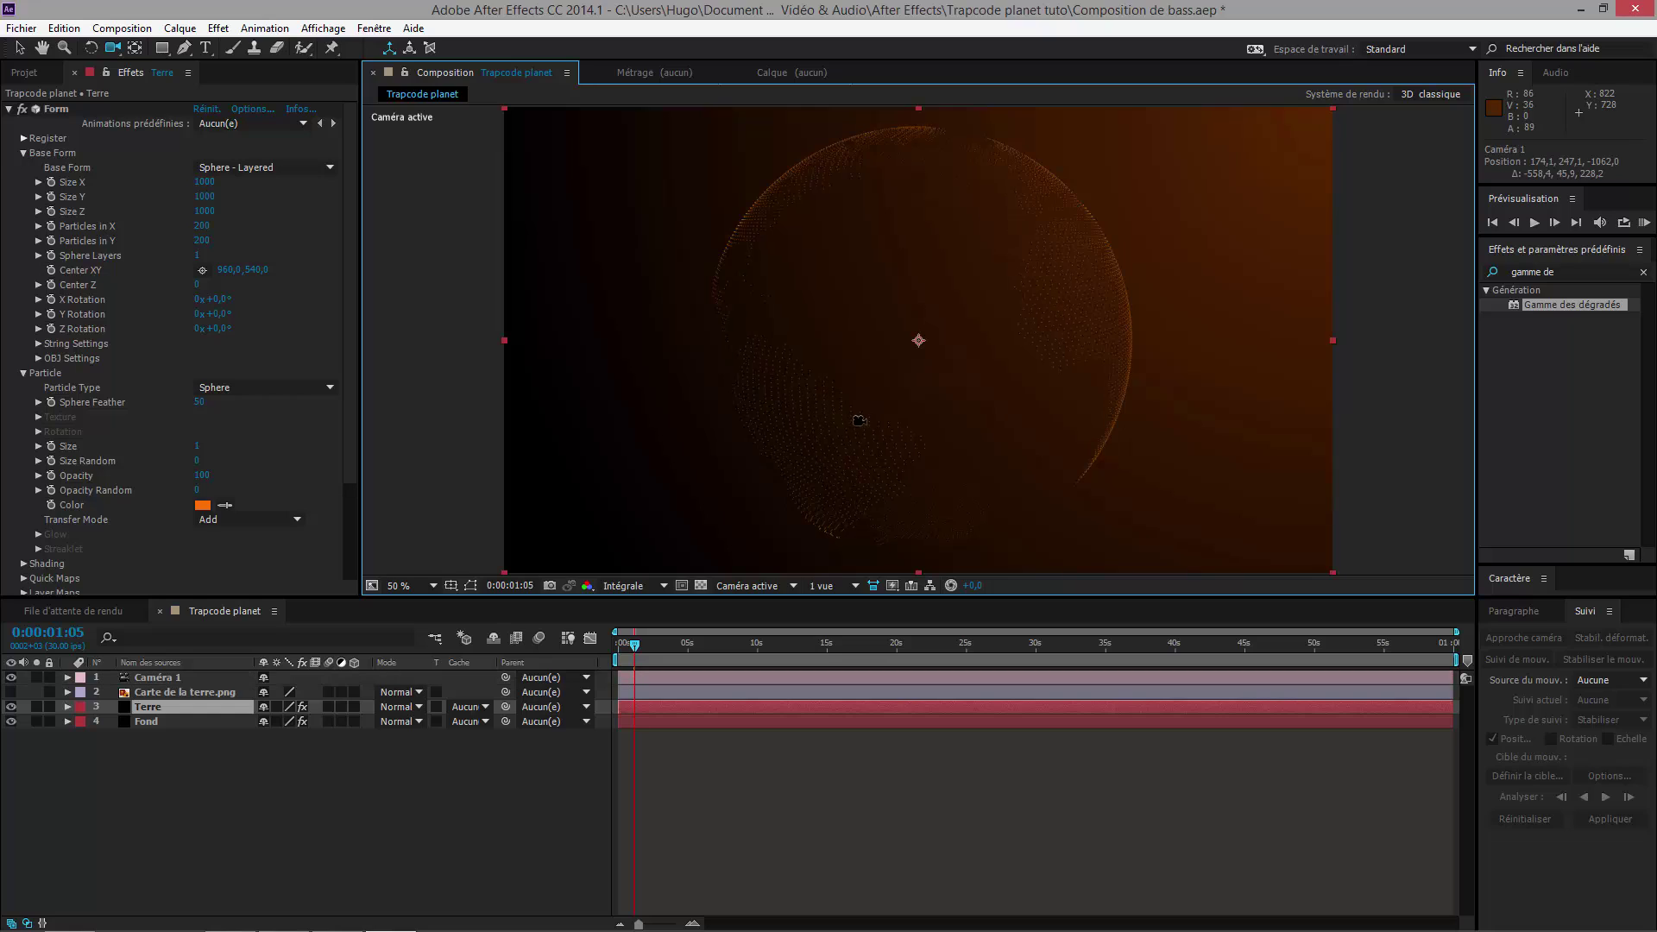
# Step: Duplicate the Terre layer, and add Contour de la carte.jpg as a hidden layer above the two Terre layers
pyautogui.click(148, 708)
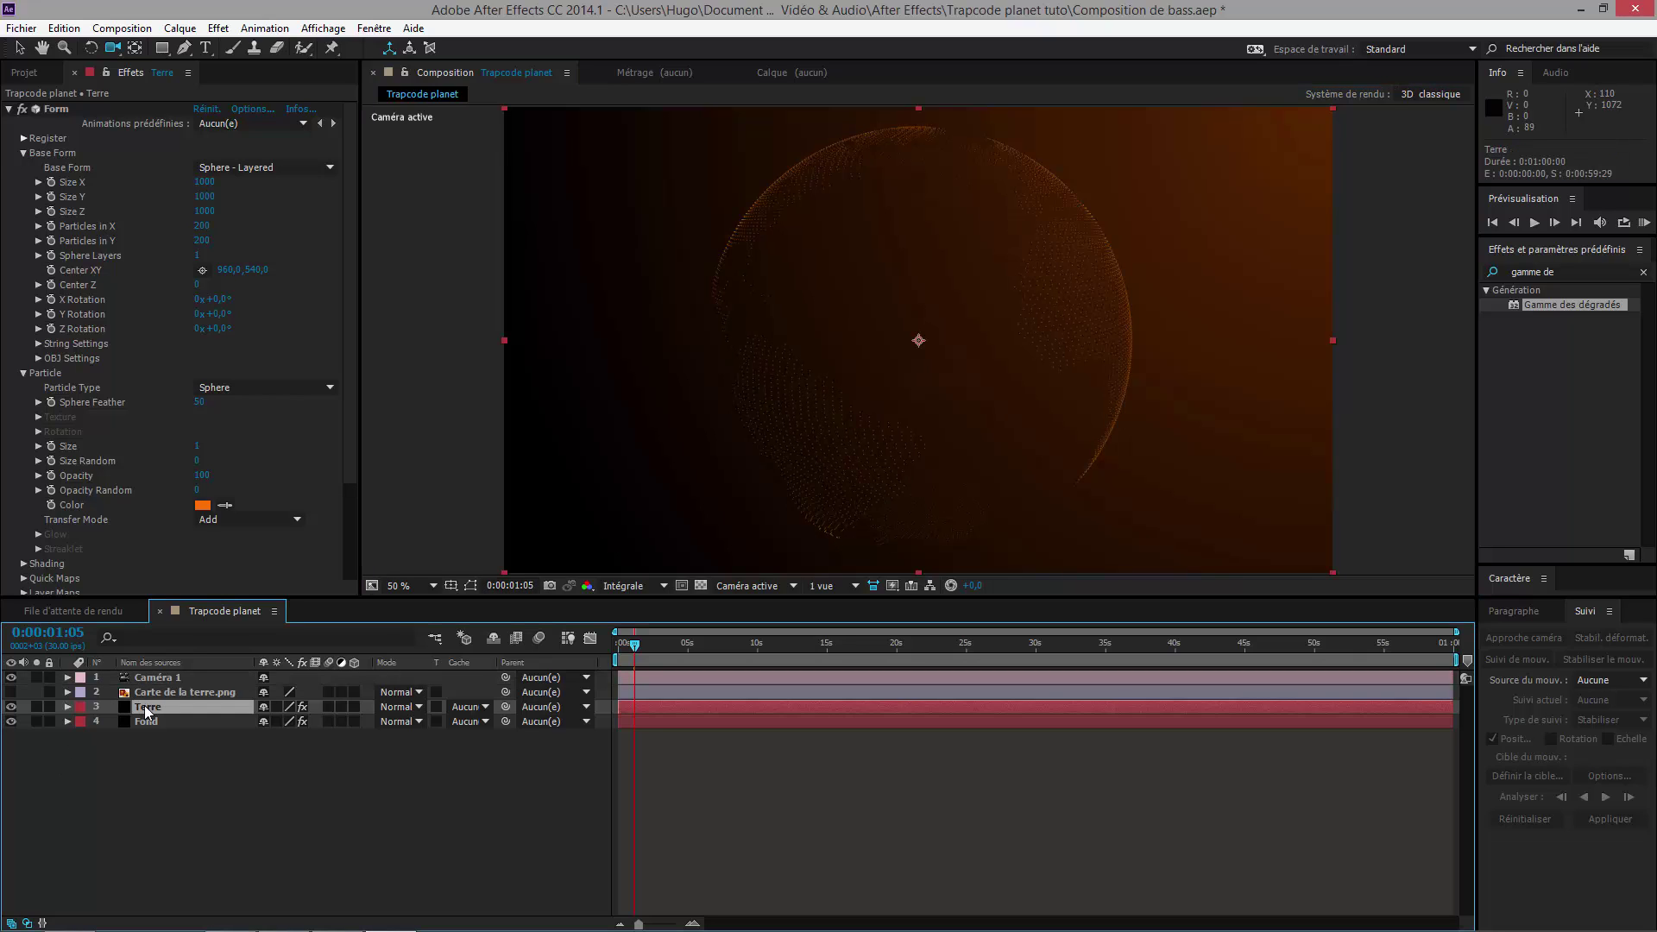
pyautogui.hotkey('ctrl', 'd')
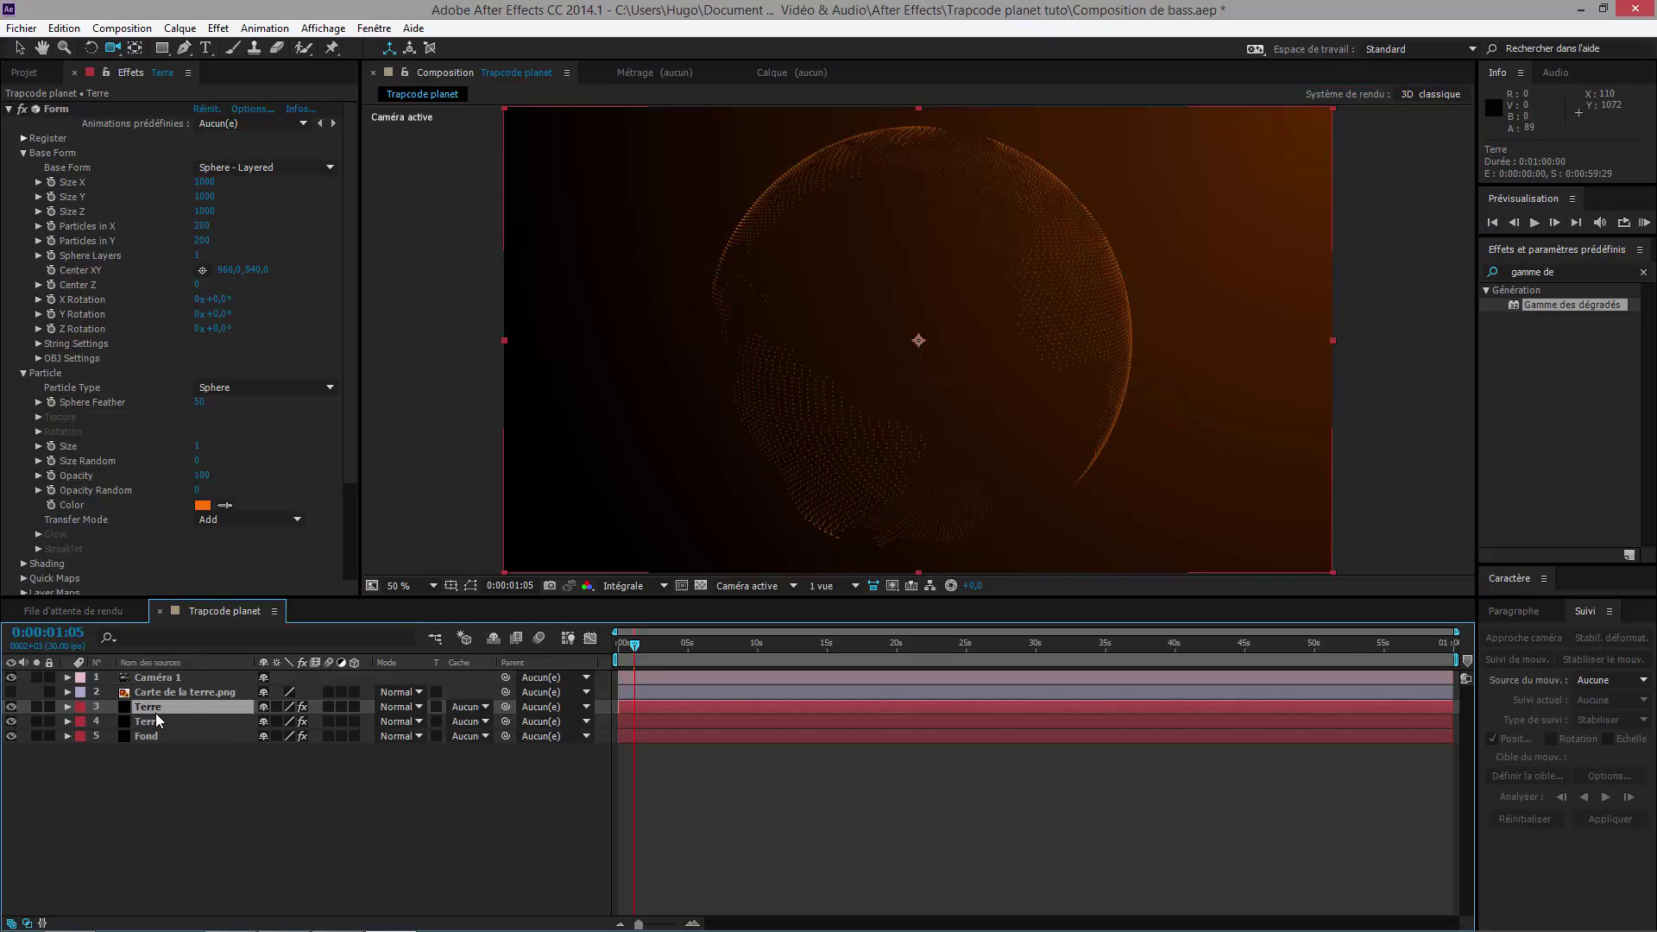
pyautogui.click(34, 73)
pyautogui.click(86, 310)
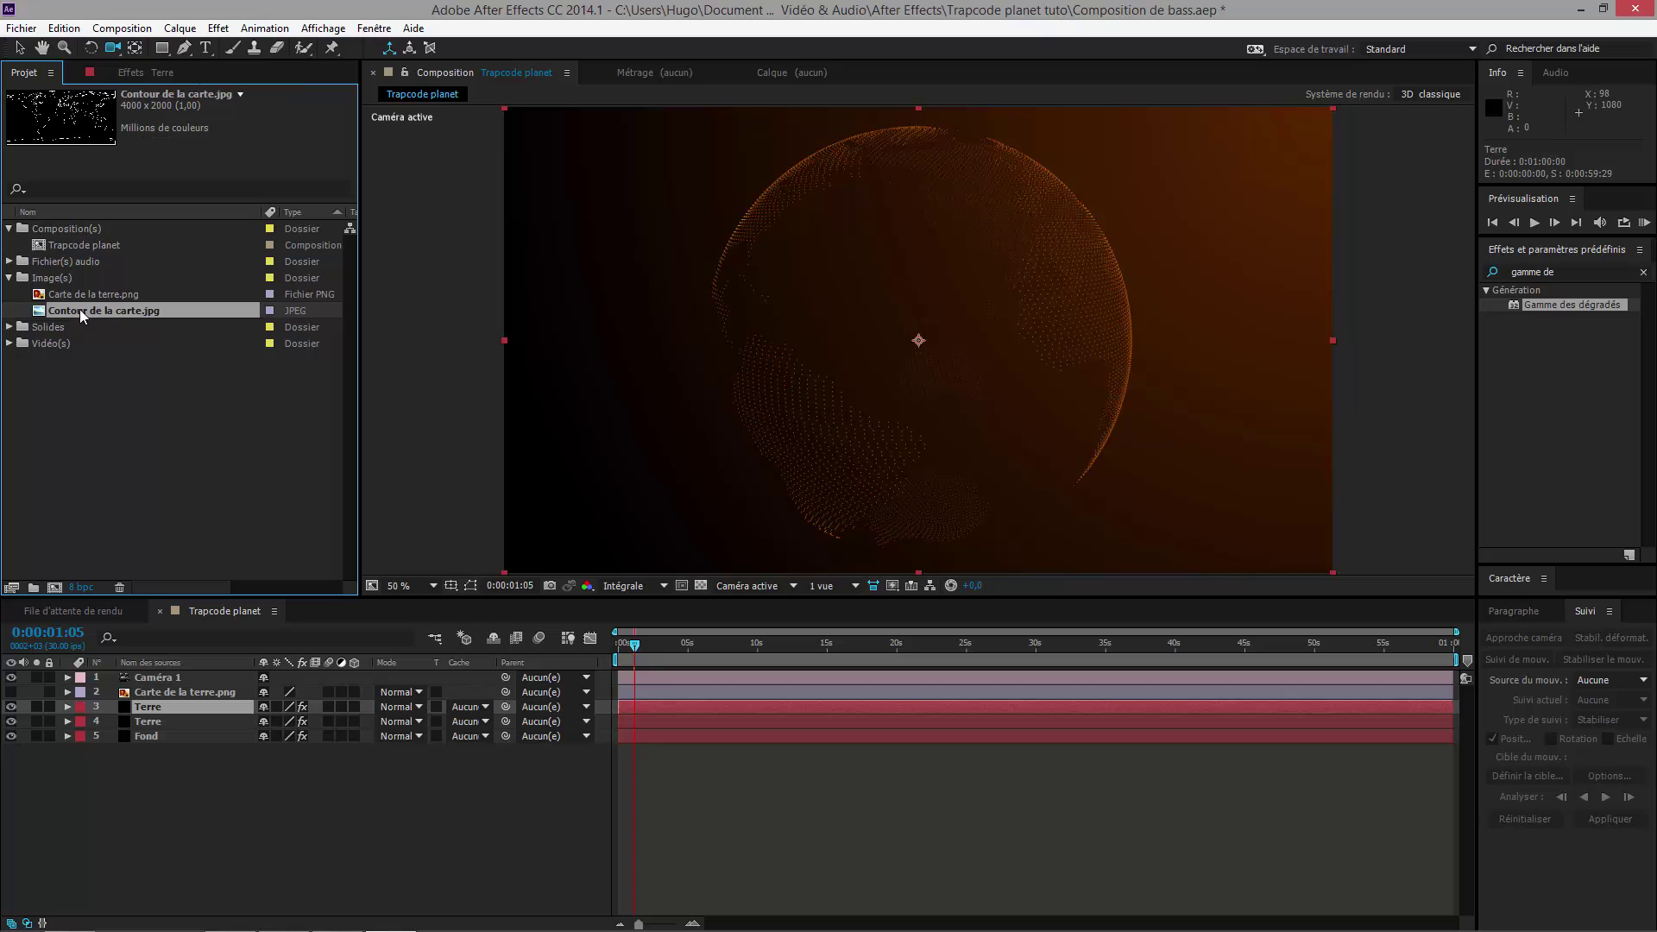
pyautogui.moveTo(67, 310); pyautogui.dragTo(634, 706)
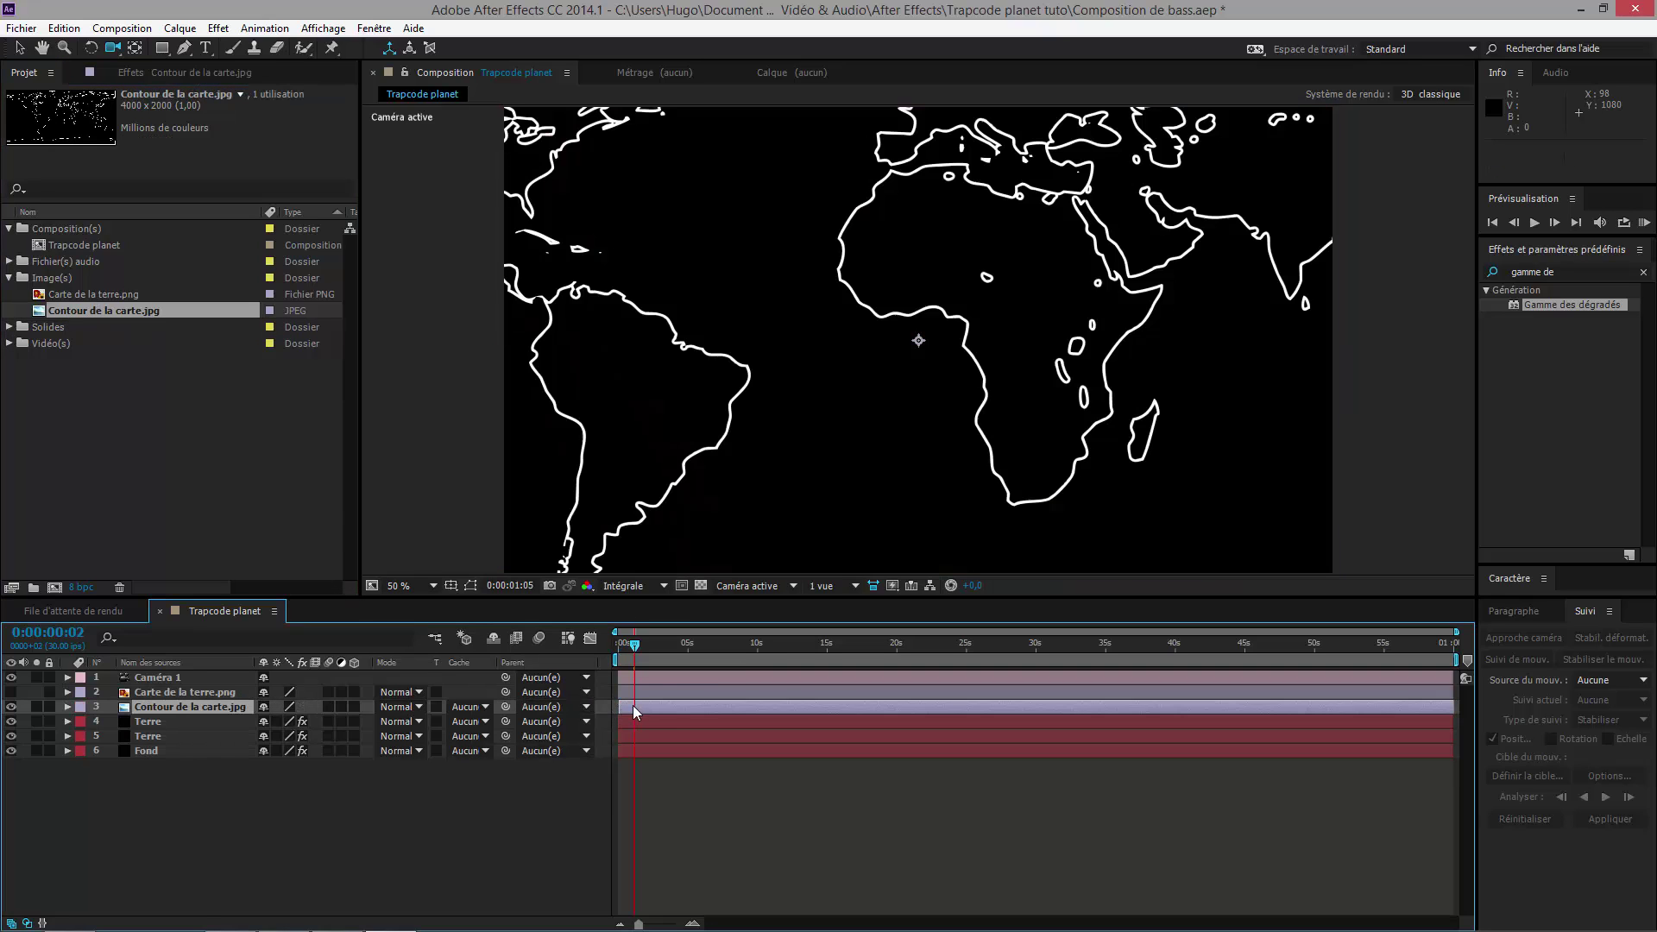
pyautogui.click(11, 706)
# Step: Rename the upper Terre layer to Contours
pyautogui.click(155, 723)
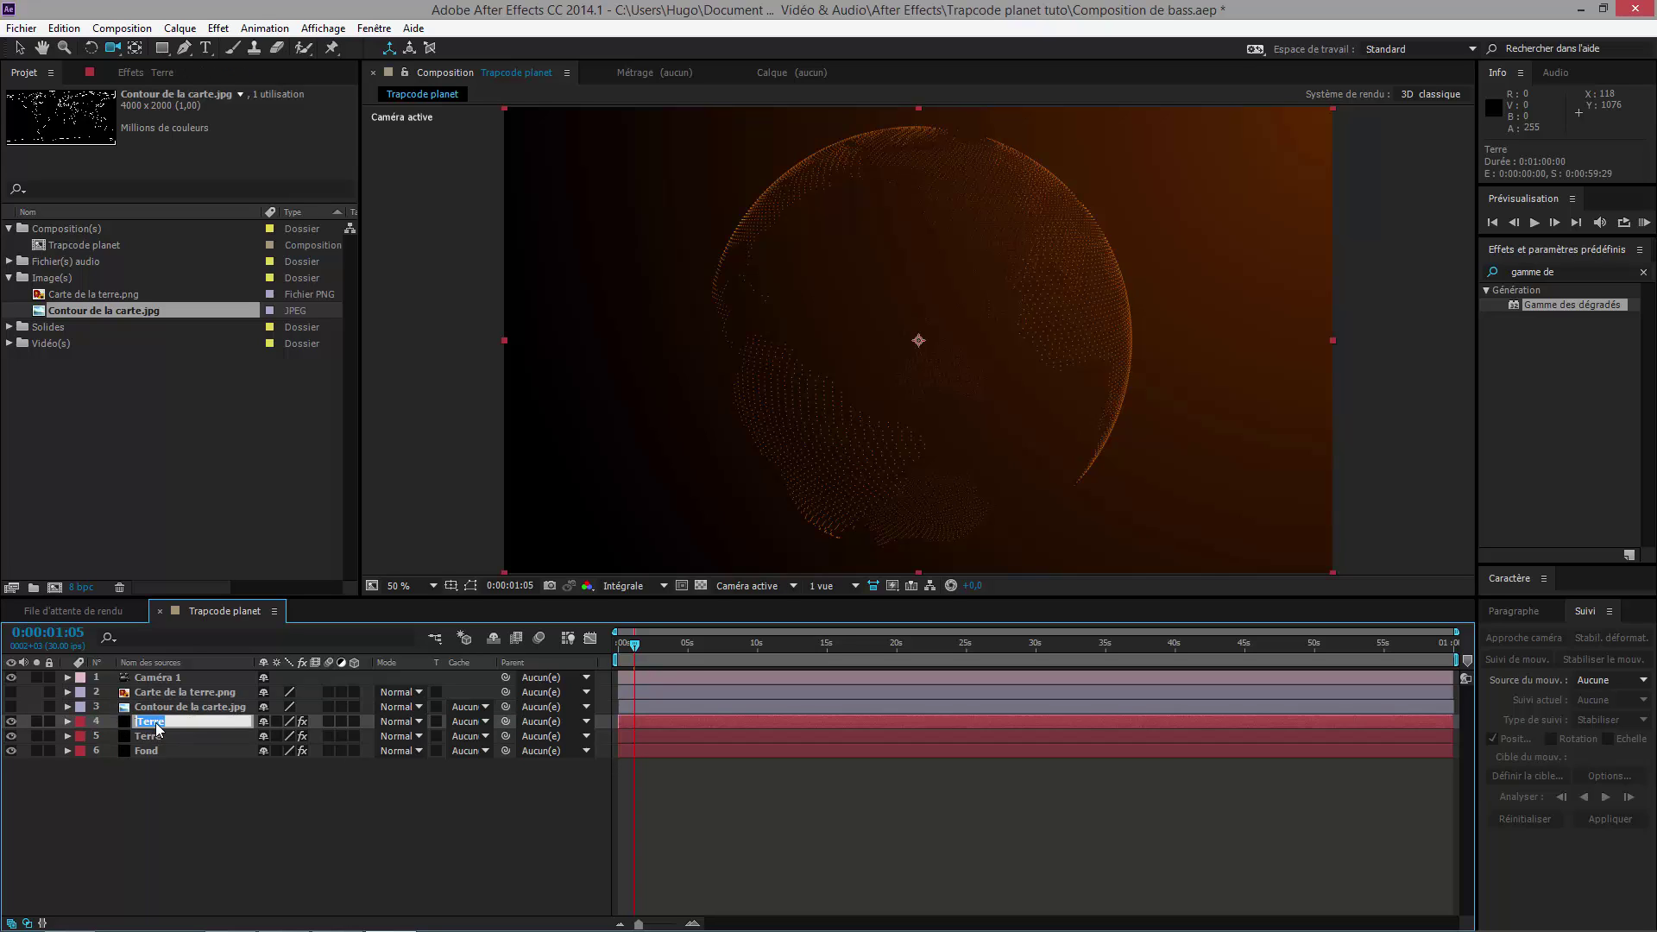
pyautogui.press('Return')
pyautogui.write('Co')
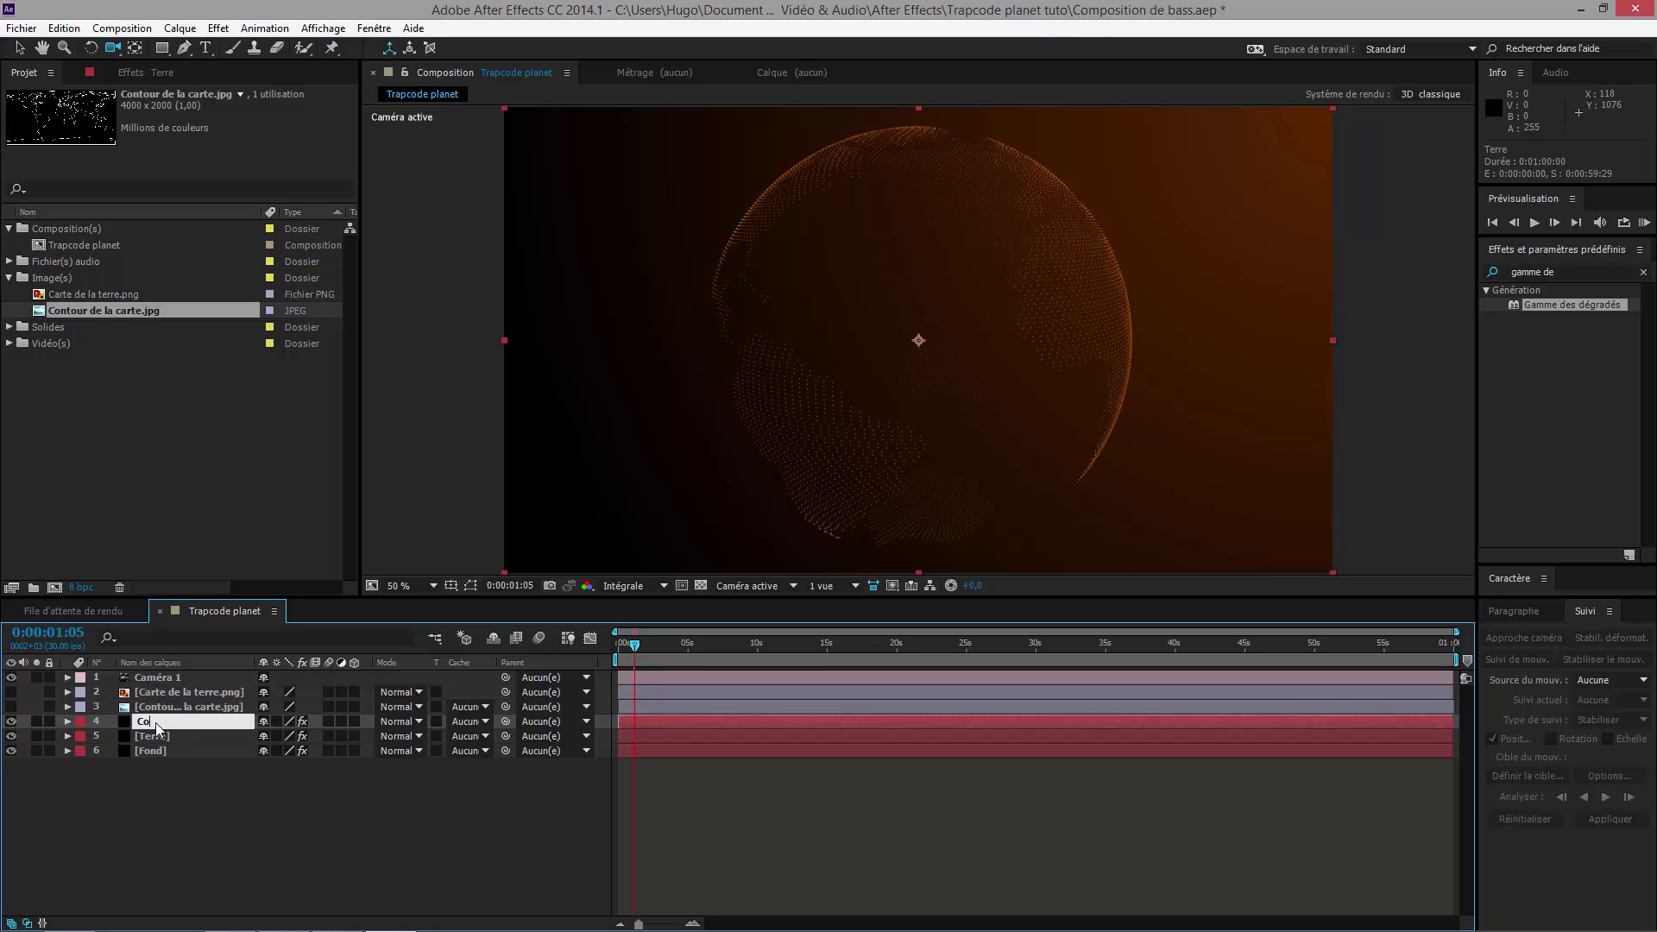
pyautogui.write('ntours')
pyautogui.press('Return')
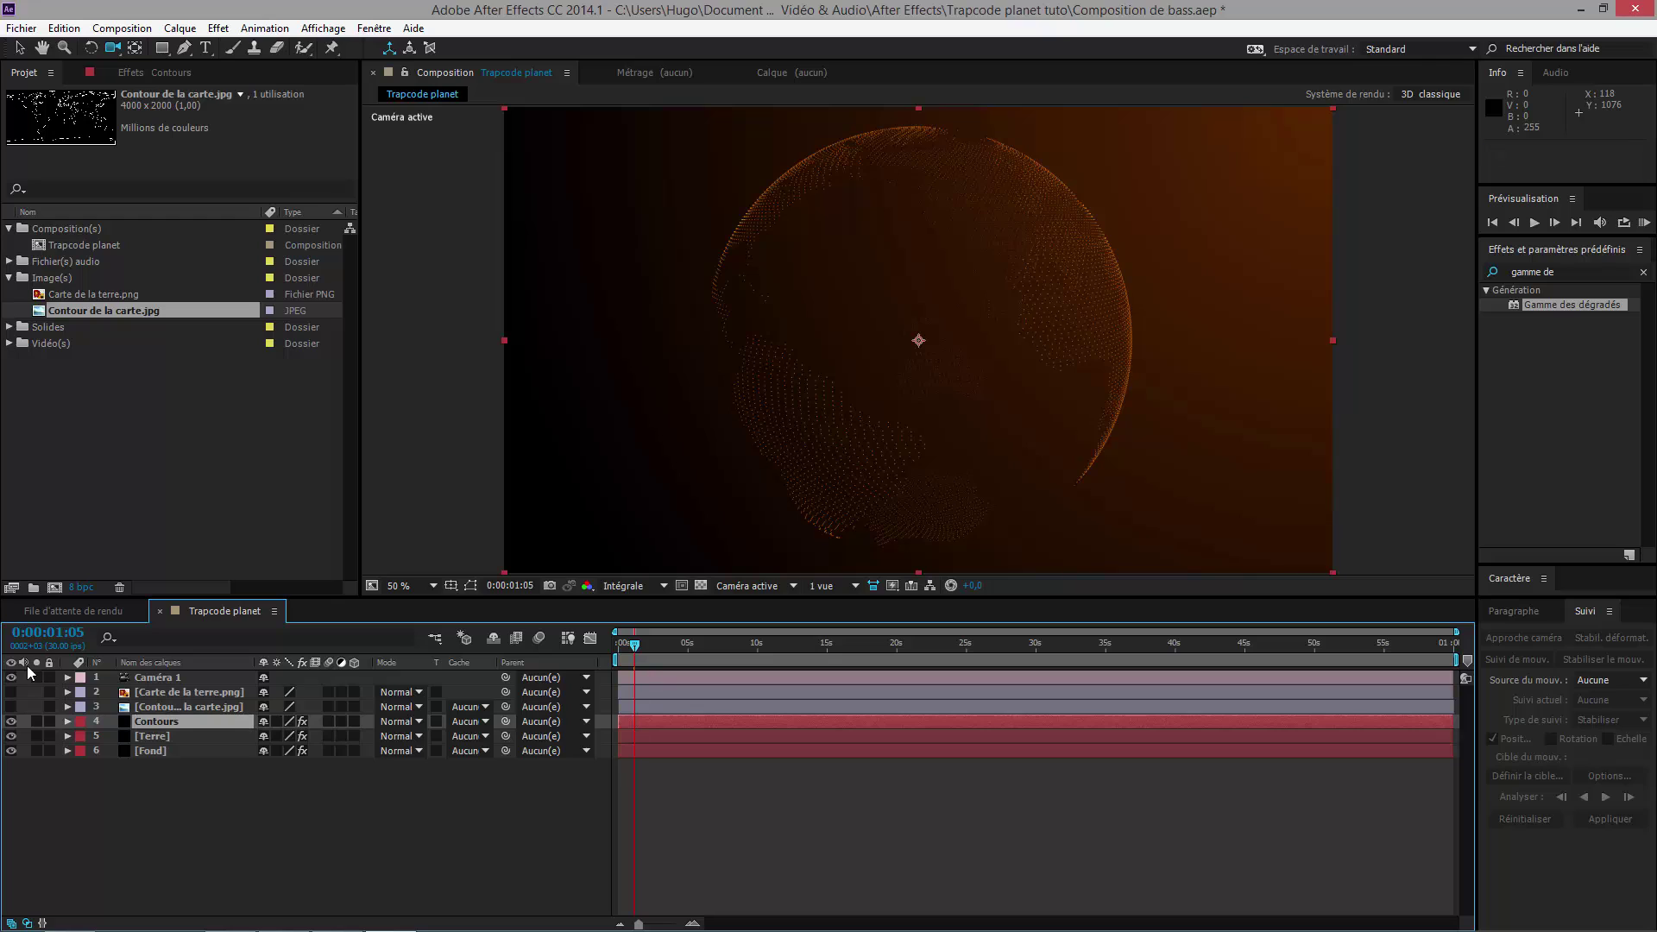
# Step: Assign Contour de la carte.jpg as the Size layer map of the Contours layer's Form effect and orbit the camera closer to the globe
pyautogui.click(132, 72)
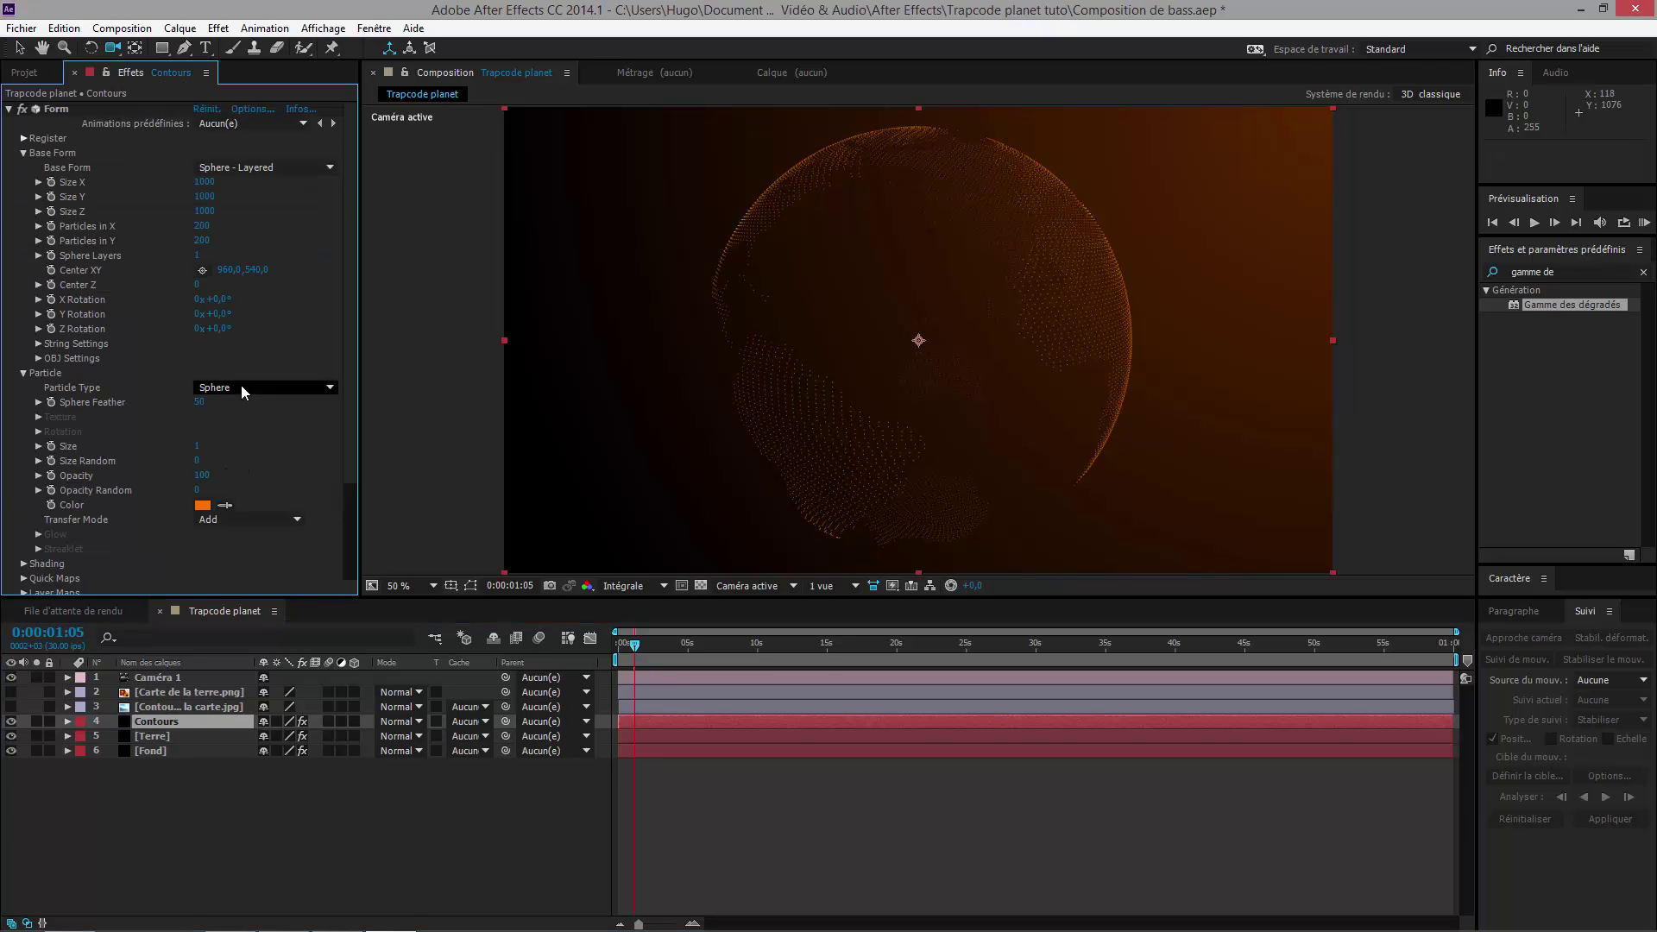
pyautogui.scroll(-3, 65, 449)
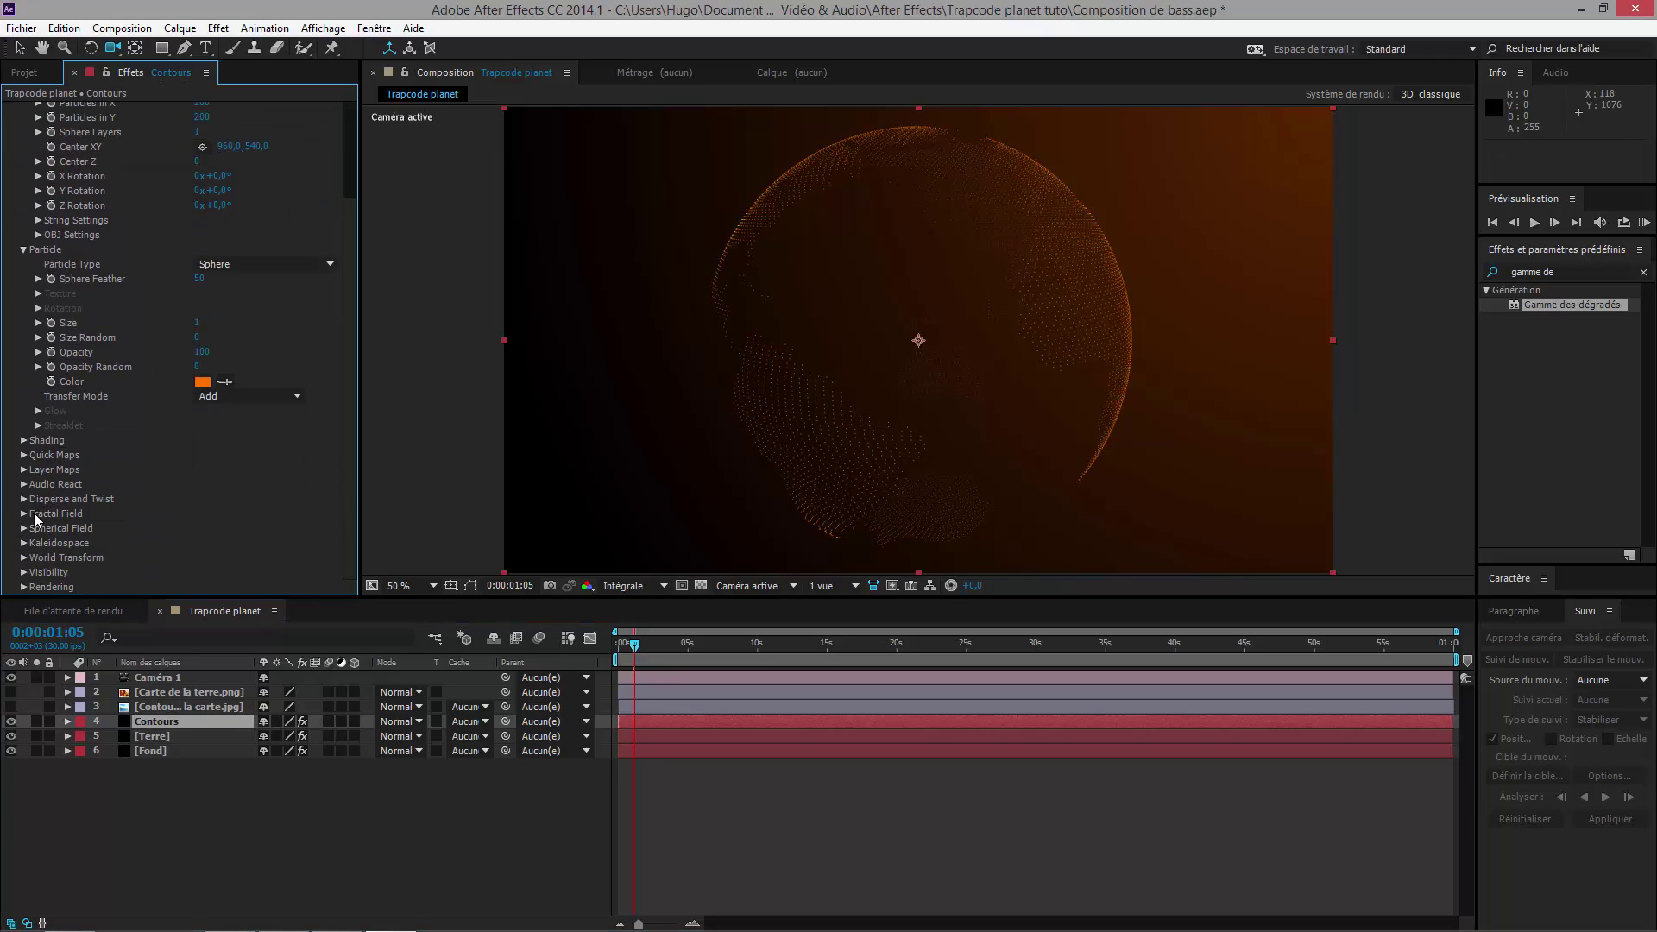
pyautogui.click(24, 472)
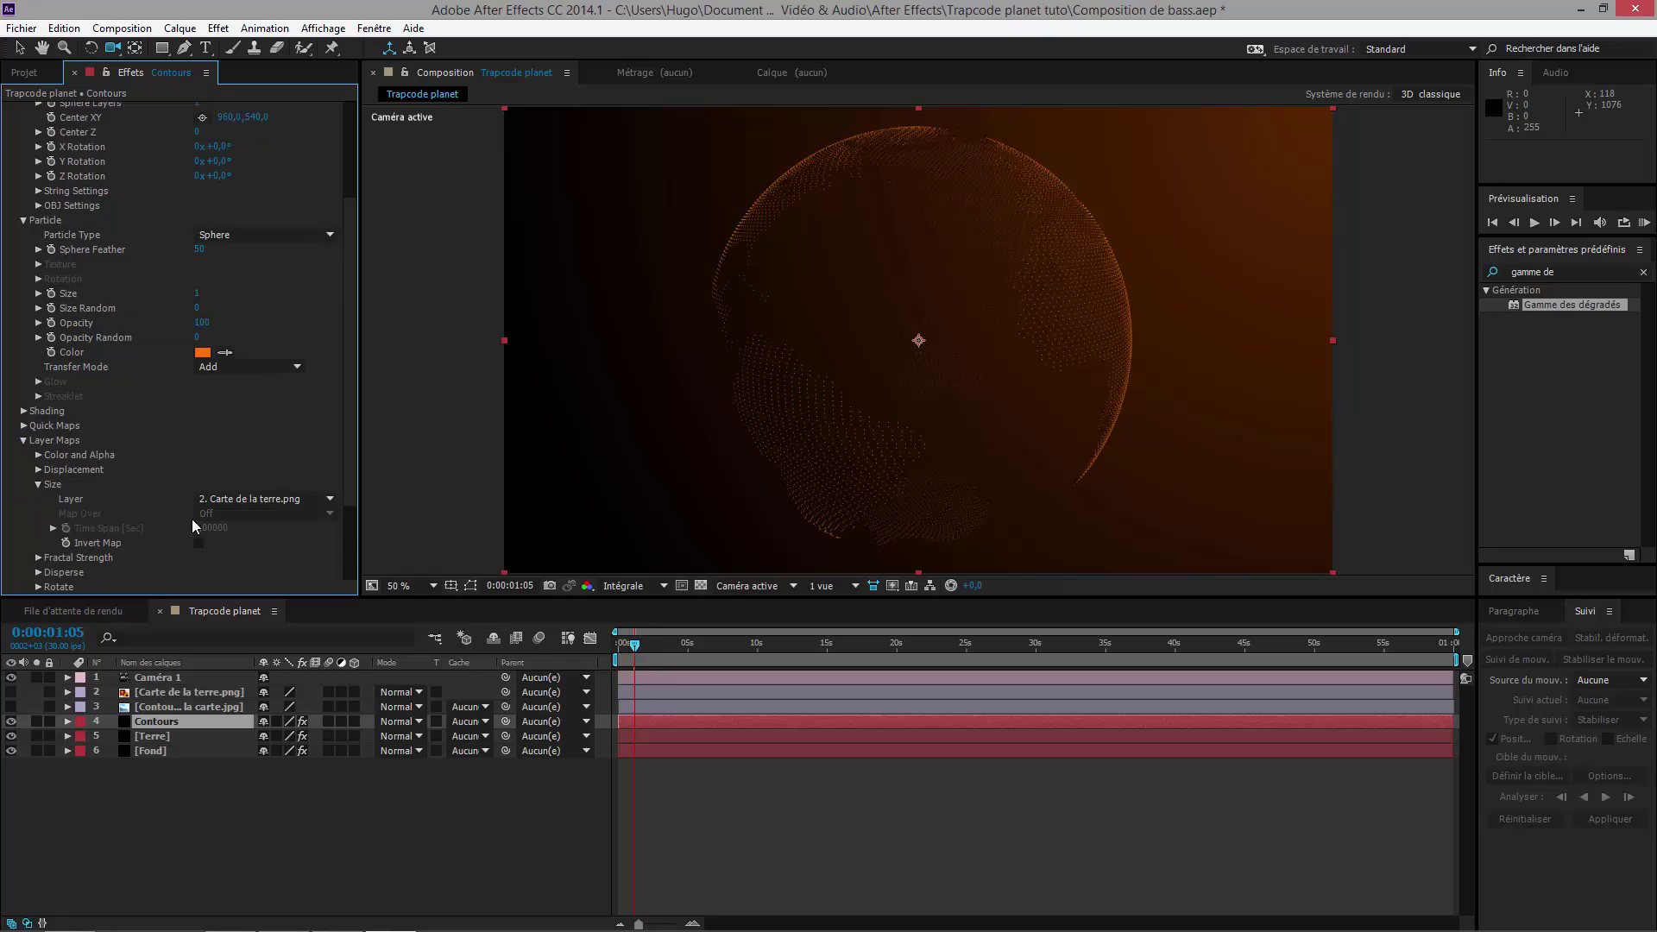
pyautogui.click(259, 499)
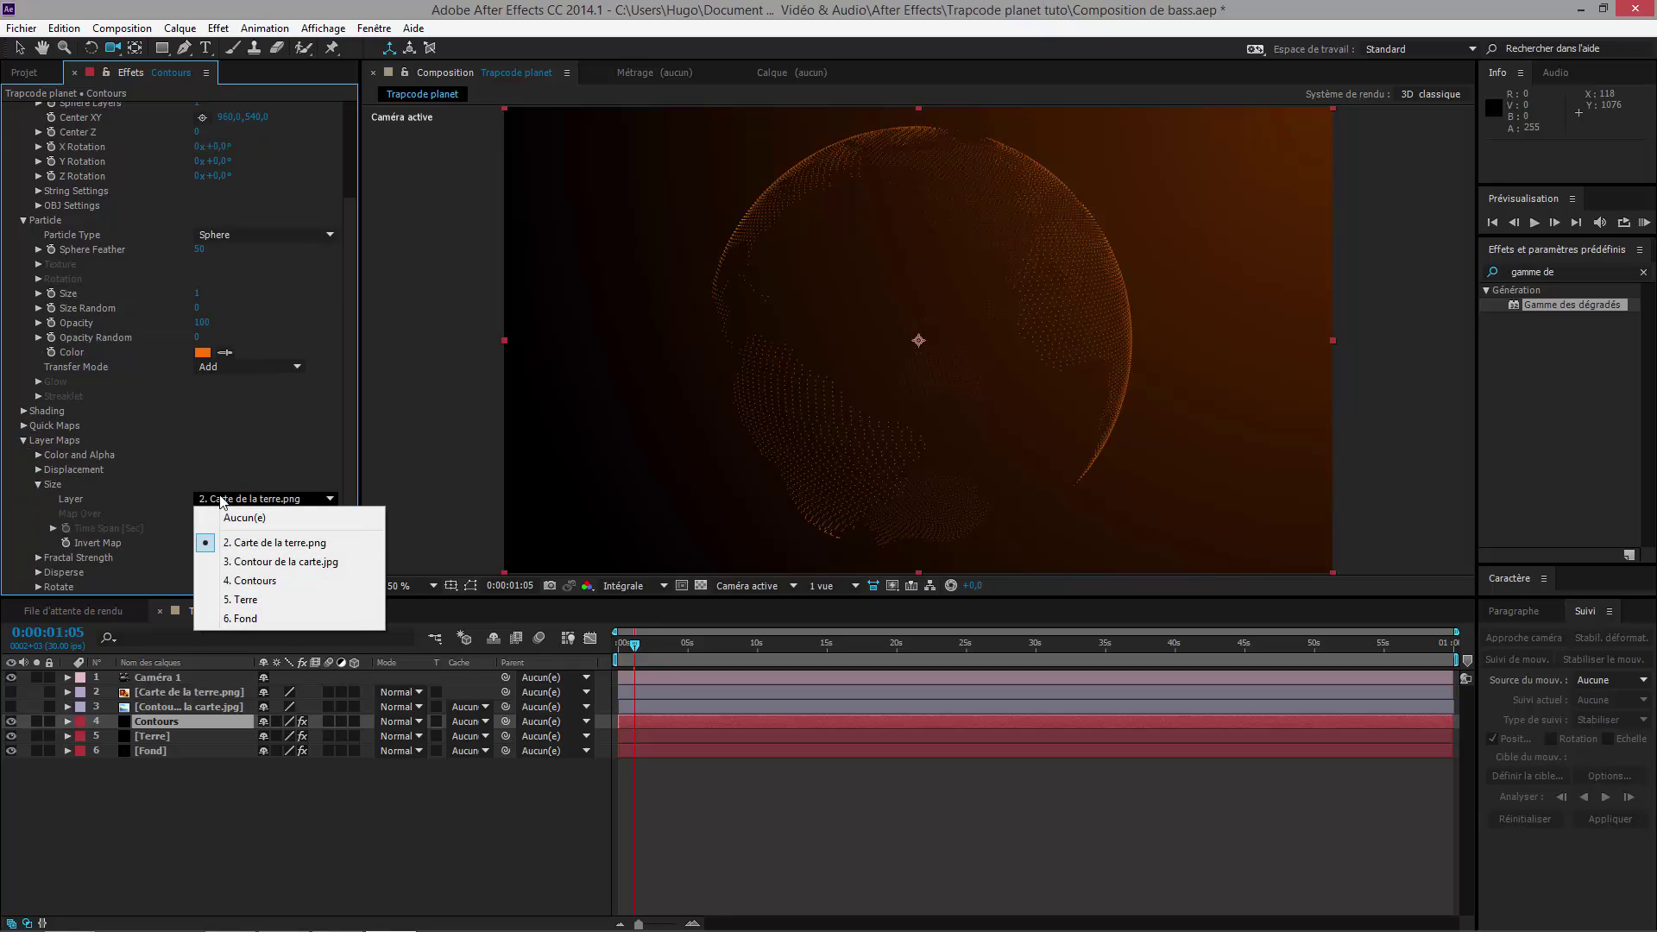
pyautogui.click(309, 563)
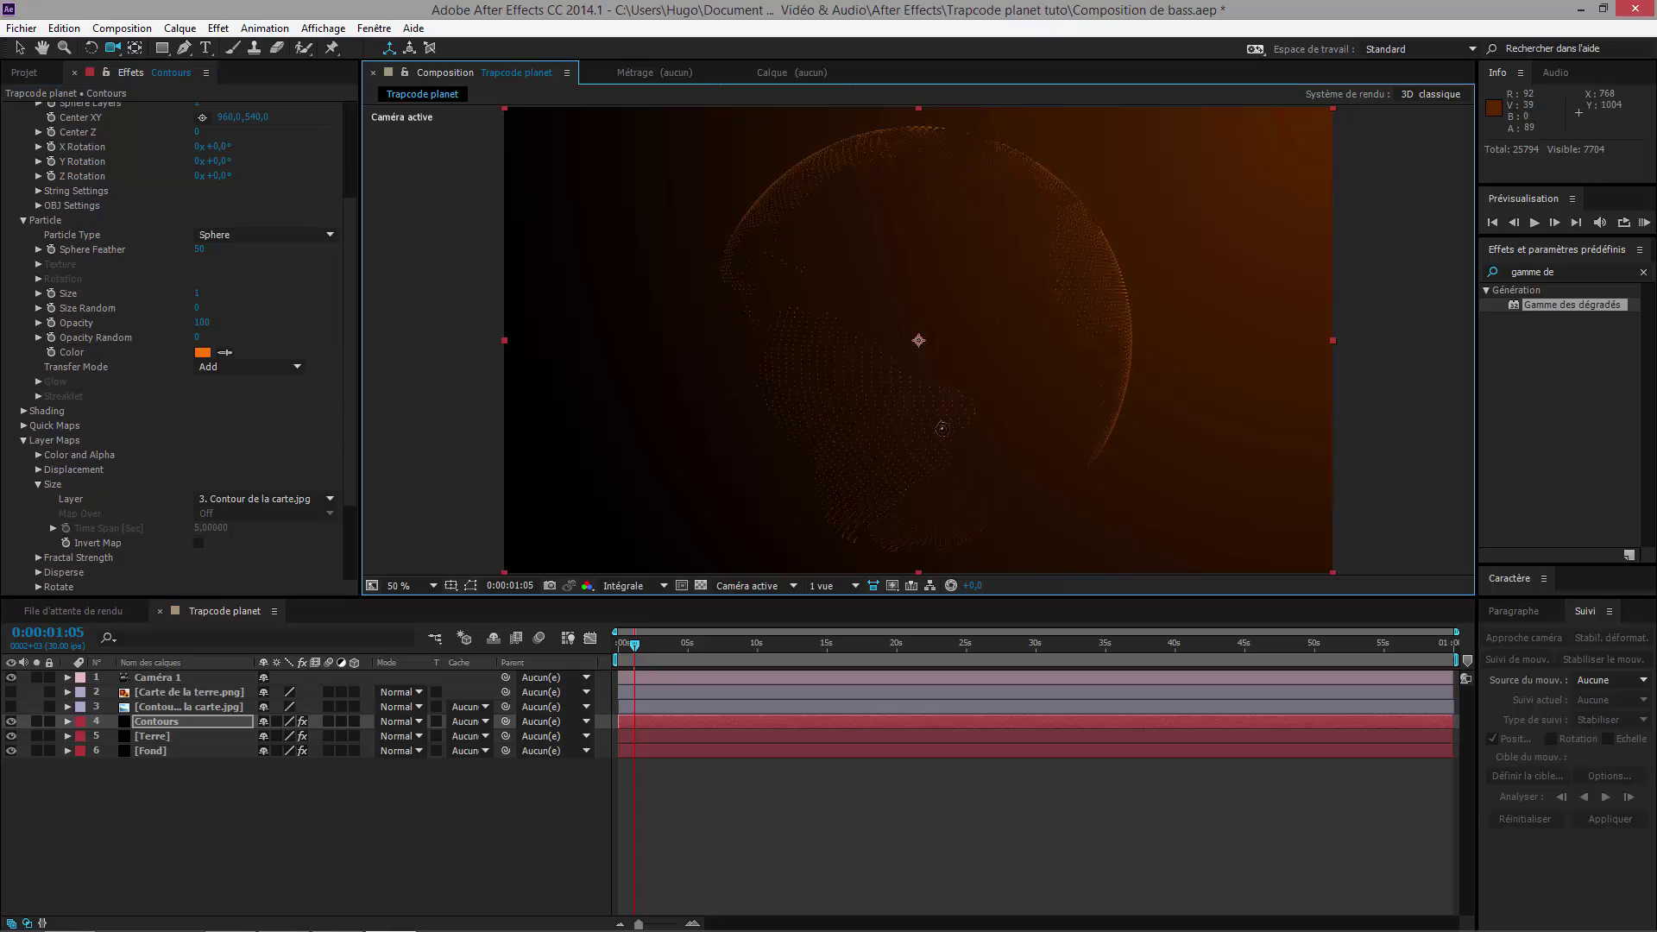
pyautogui.moveTo(944, 415); pyautogui.dragTo(729, 281)
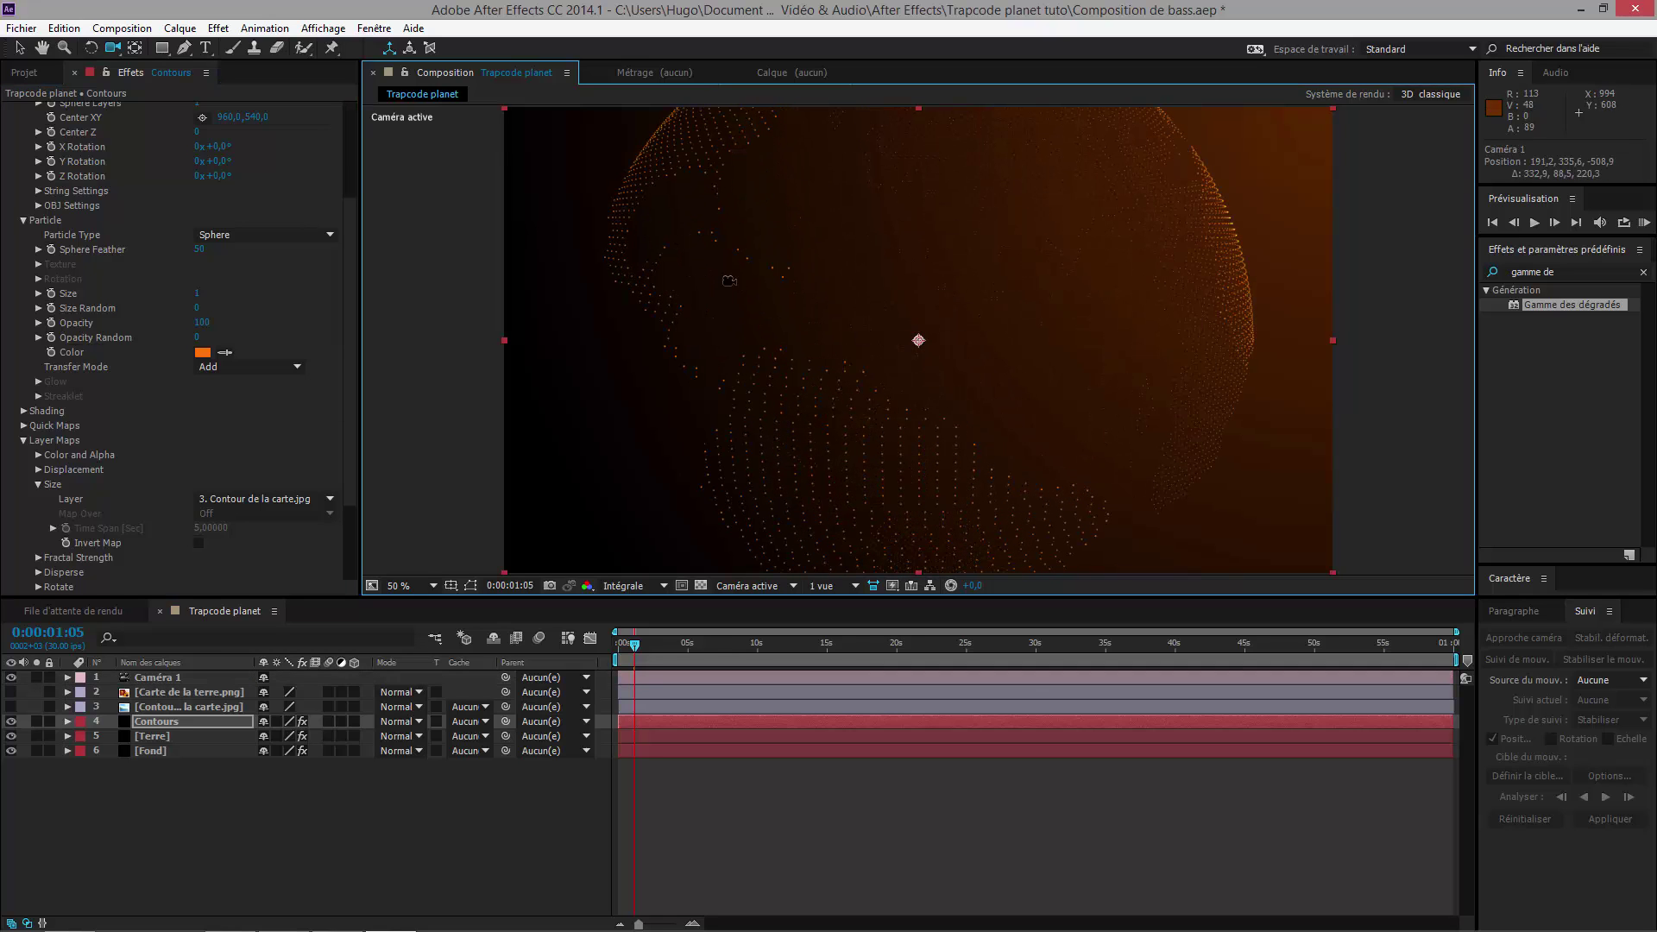
# Step: Set Particles in X and Particles in Y of the Contours layer's Form sphere to 1000, and orbit the camera around it
pyautogui.scroll(4, 190, 230)
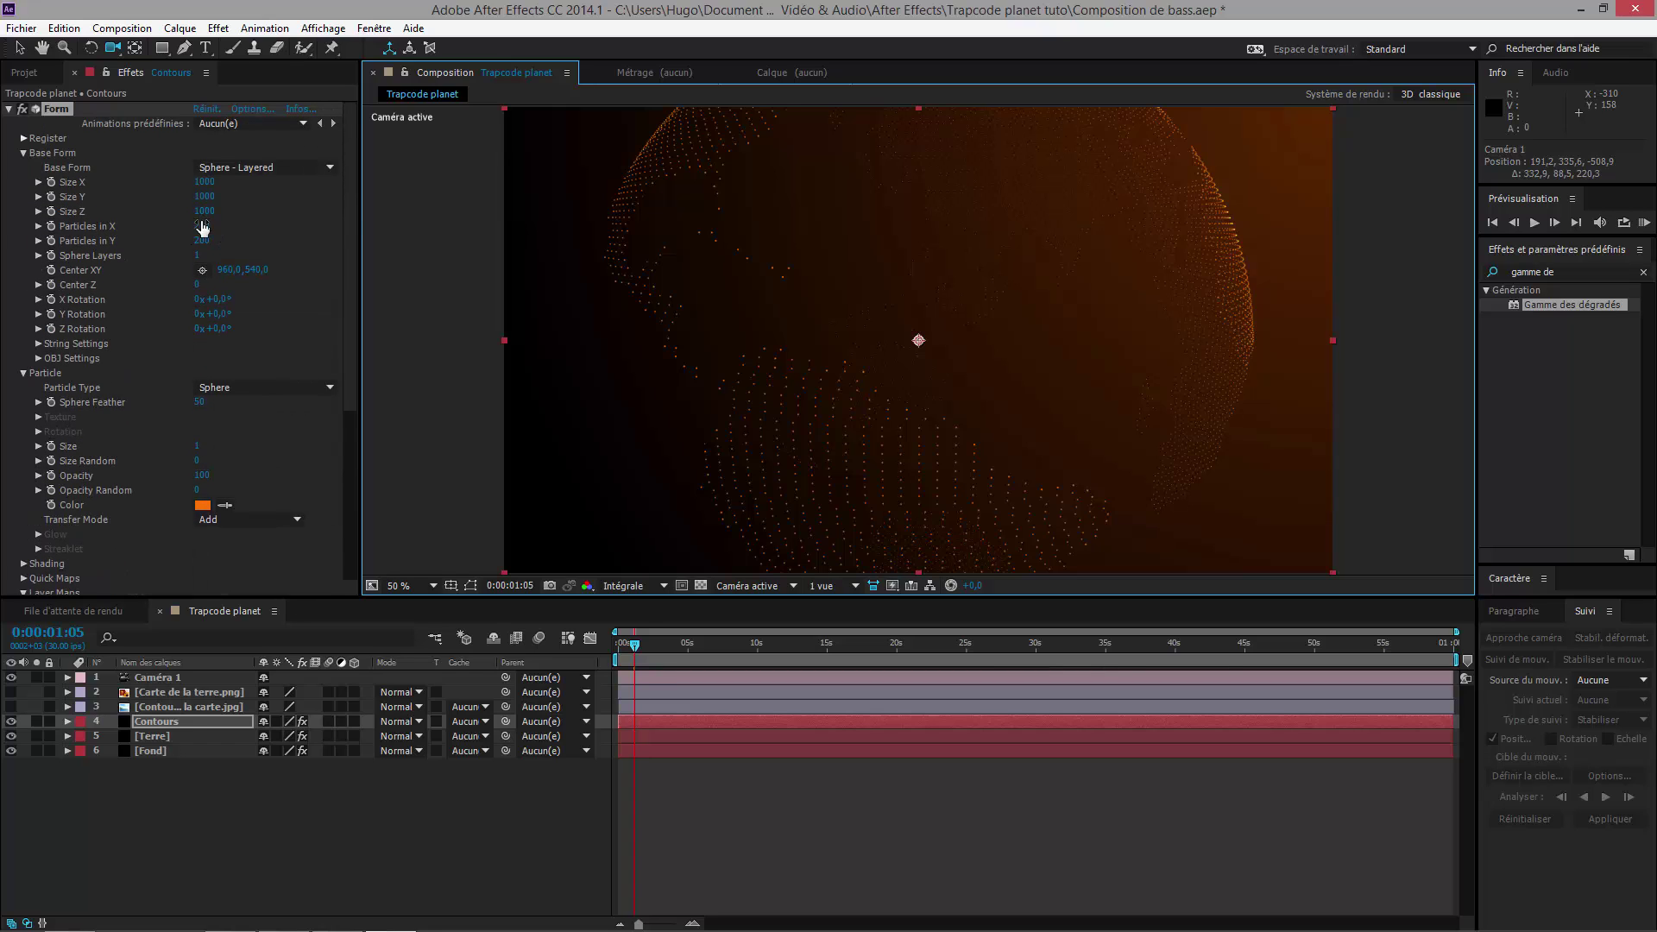
pyautogui.moveTo(202, 228); pyautogui.dragTo(409, 222)
pyautogui.moveTo(852, 229); pyautogui.dragTo(233, 253)
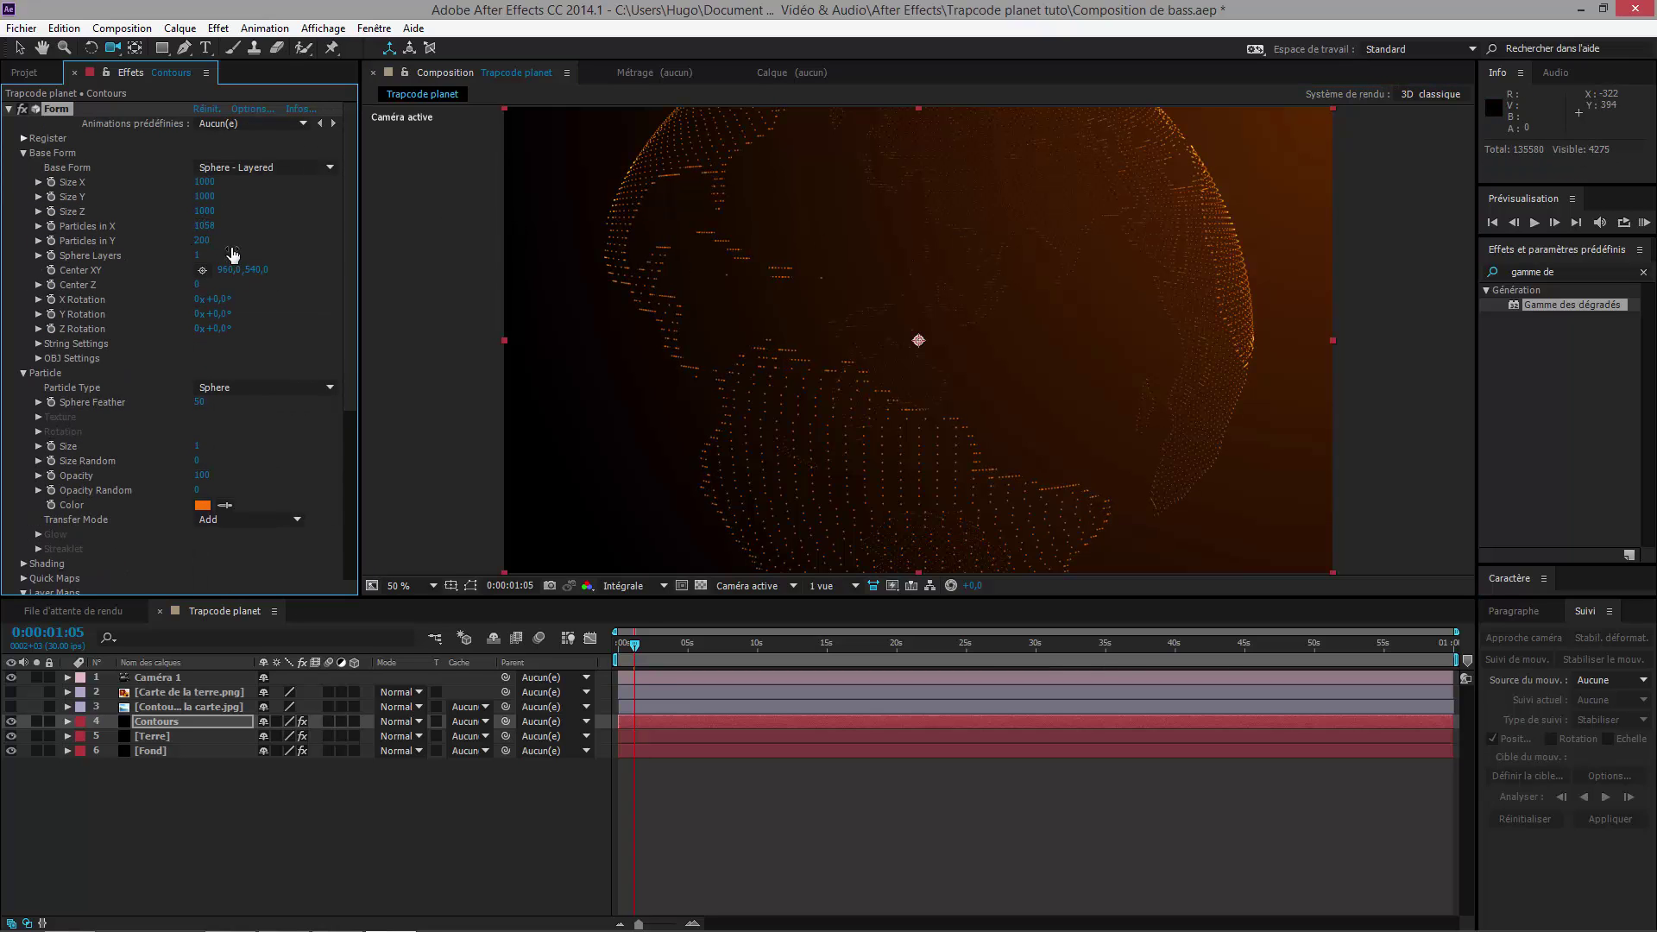
pyautogui.click(207, 225)
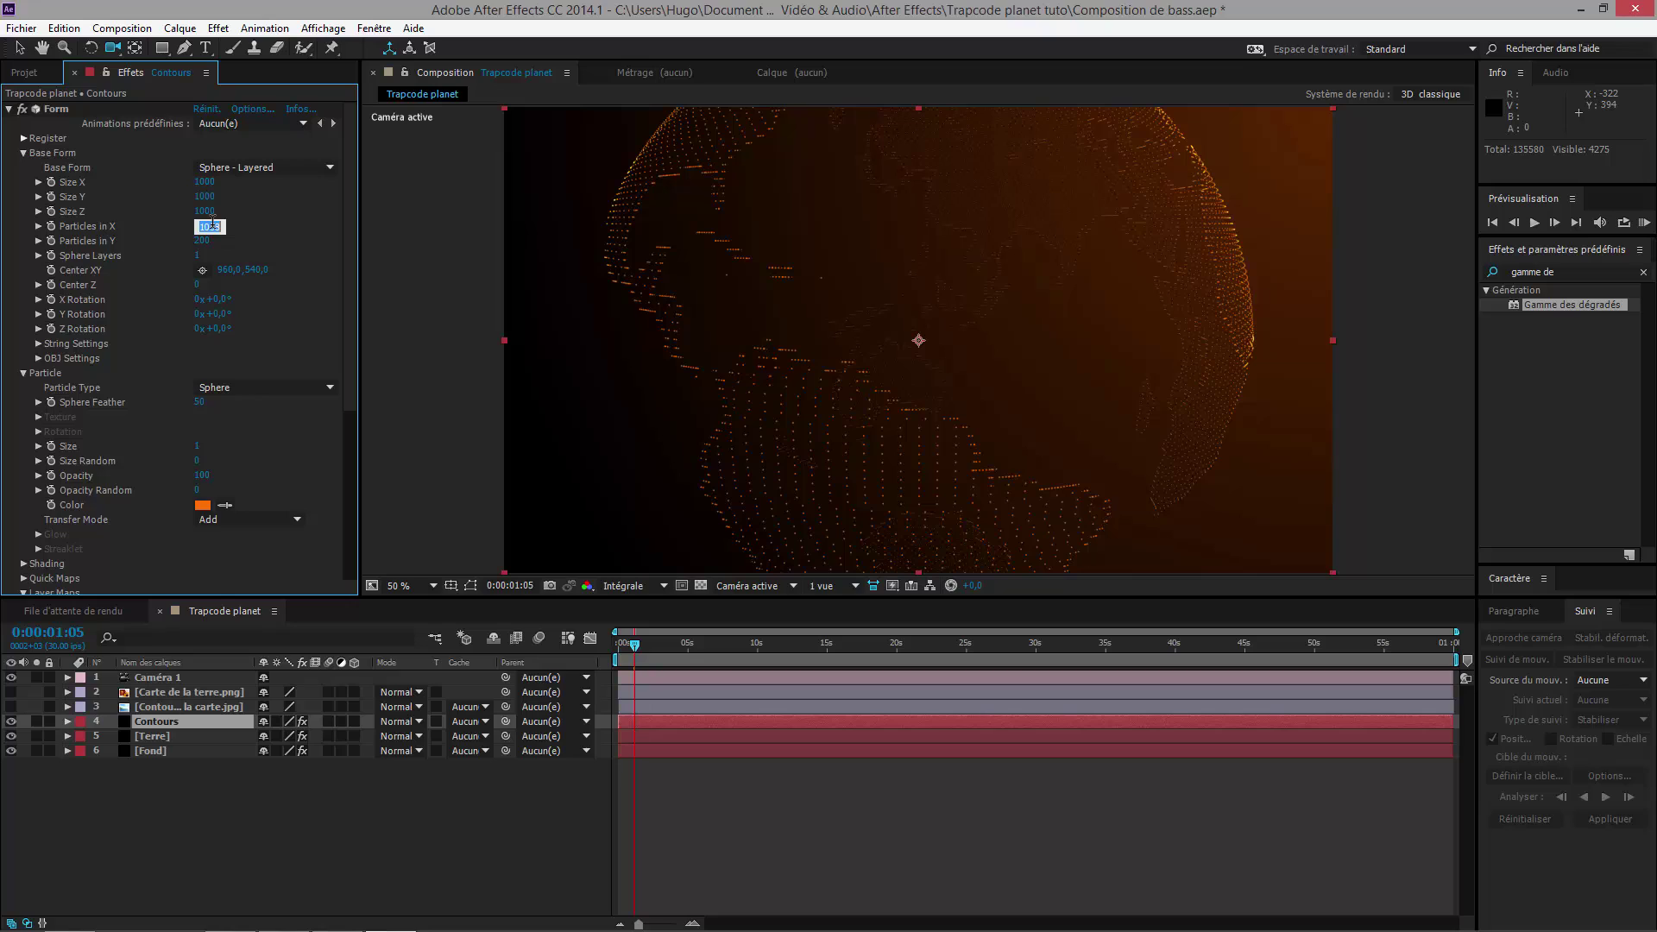
pyautogui.write('1')
pyautogui.press('Return')
pyautogui.click(207, 240)
pyautogui.write('1000')
pyautogui.press('Return')
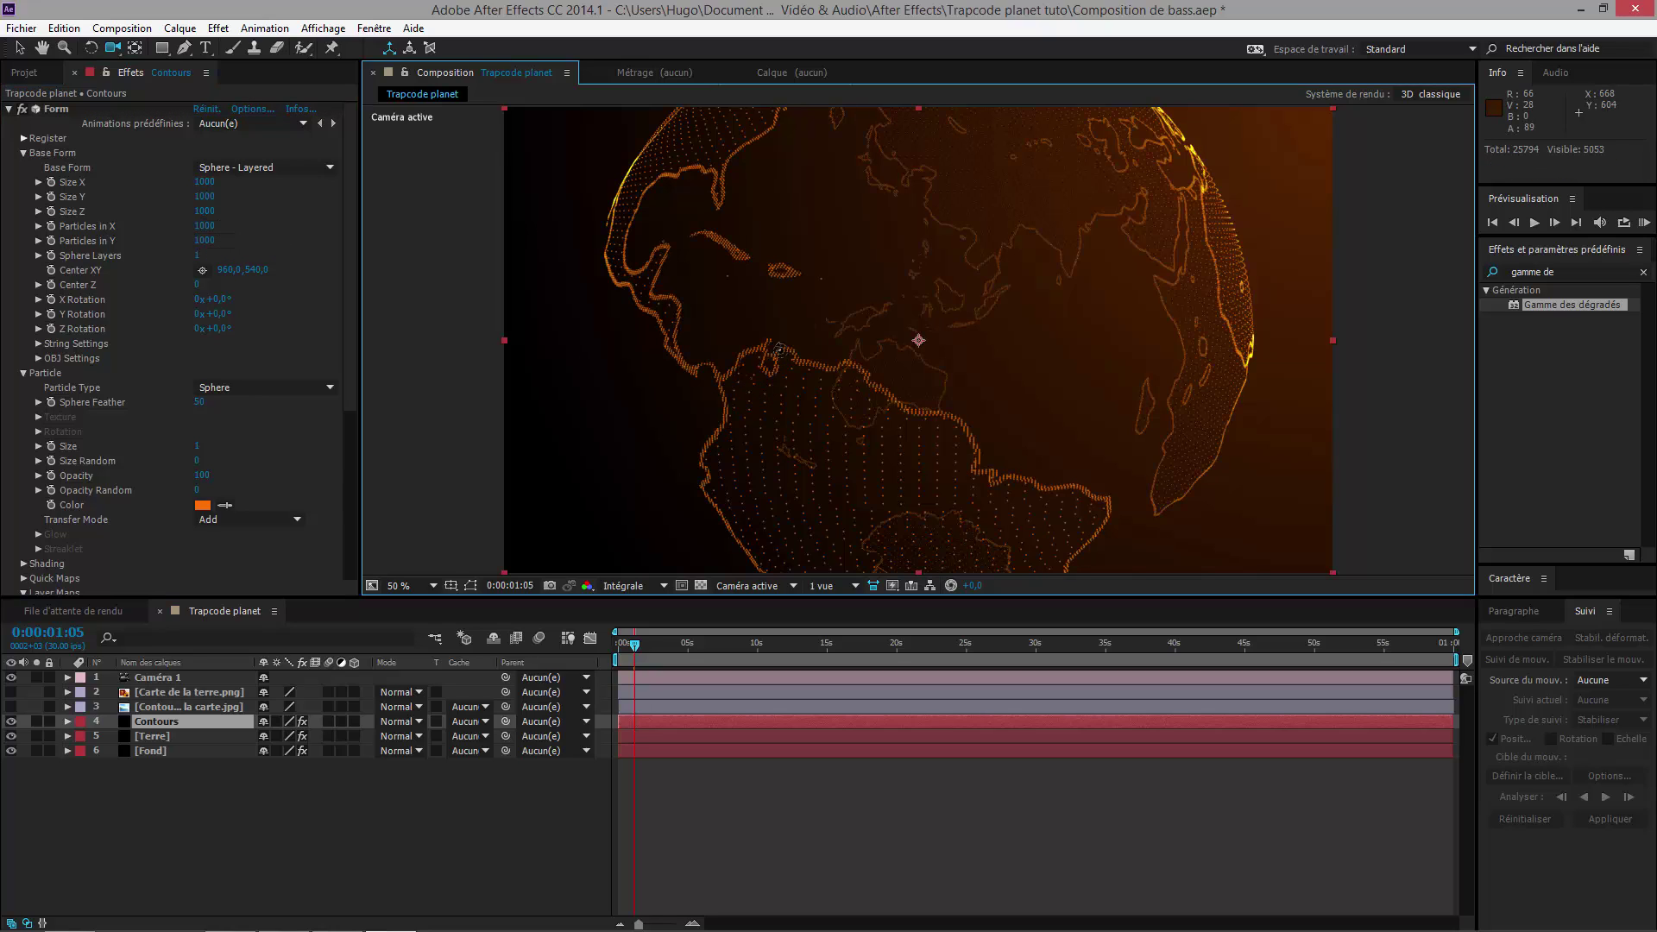
pyautogui.moveTo(898, 371); pyautogui.dragTo(679, 583)
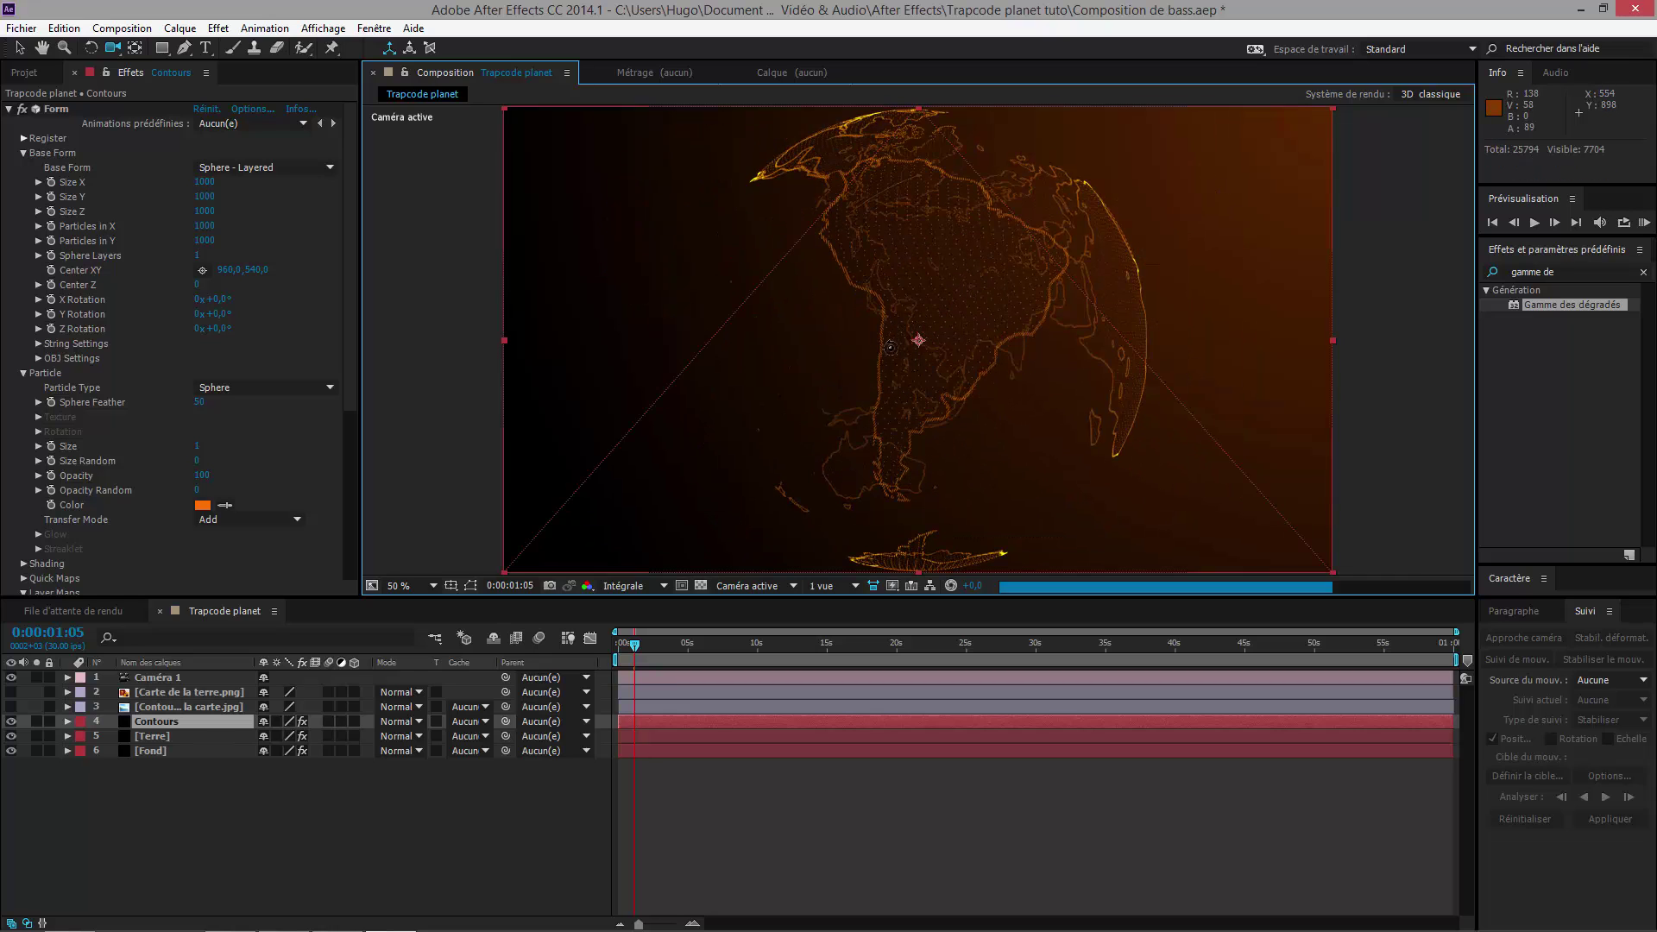
pyautogui.moveTo(892, 343); pyautogui.dragTo(891, 348)
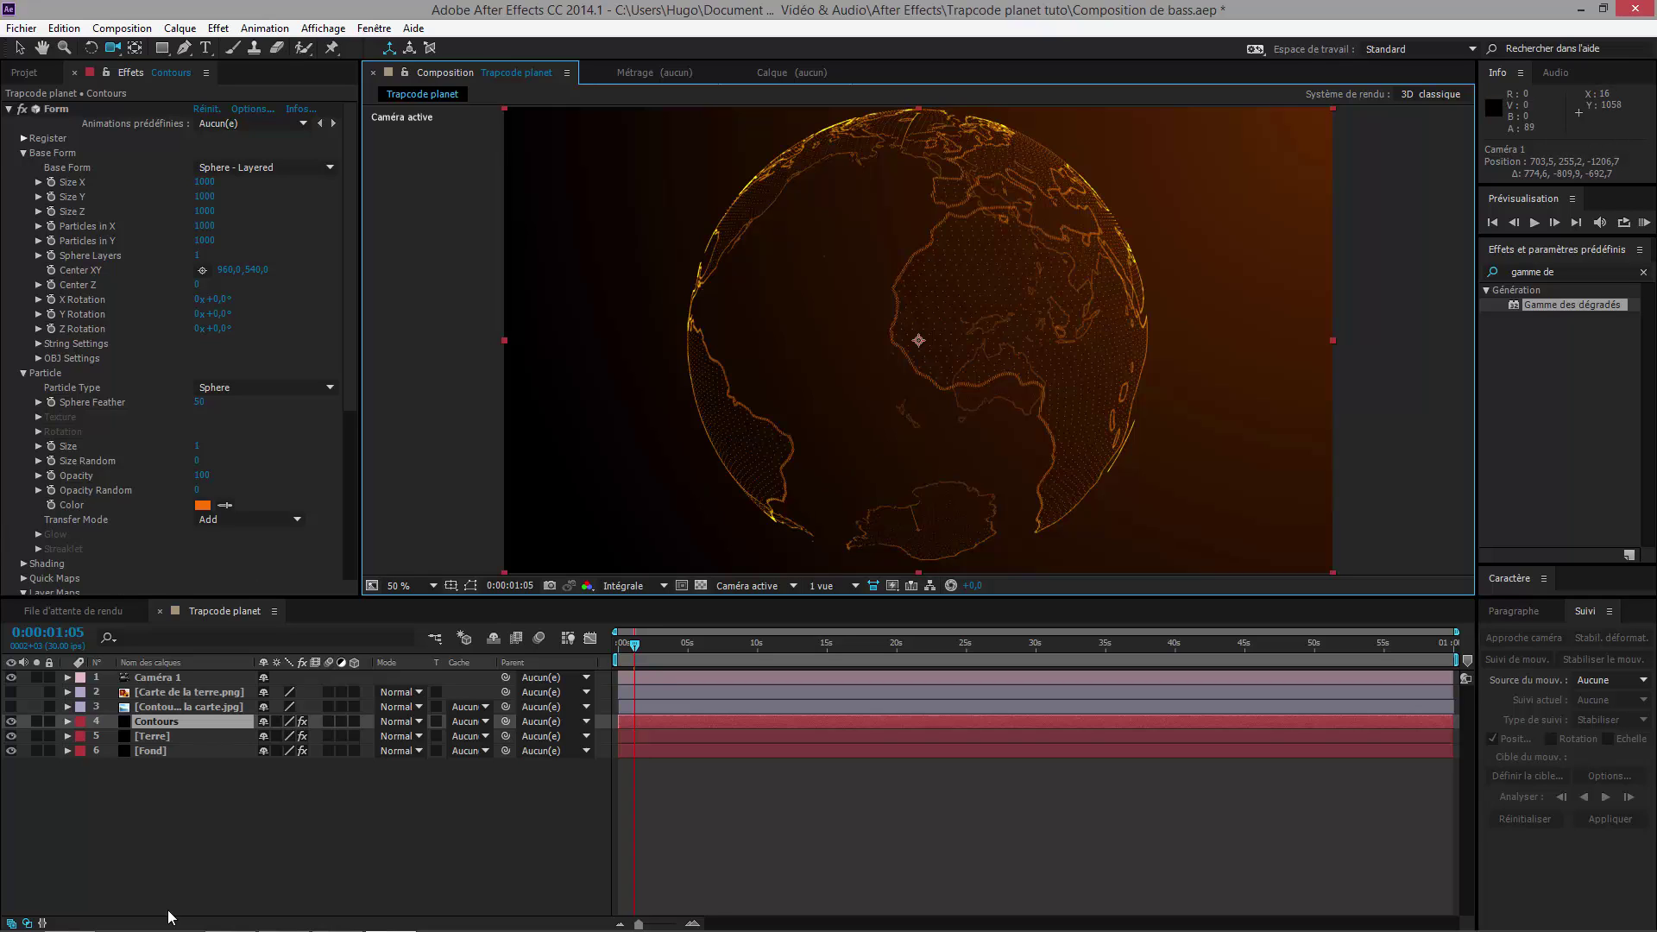
# Step: Switch to File Explorer and play Trapcode planet.mp4 from the Entrainements folder under Documents, Graphisme, Vidéos
pyautogui.click(113, 917)
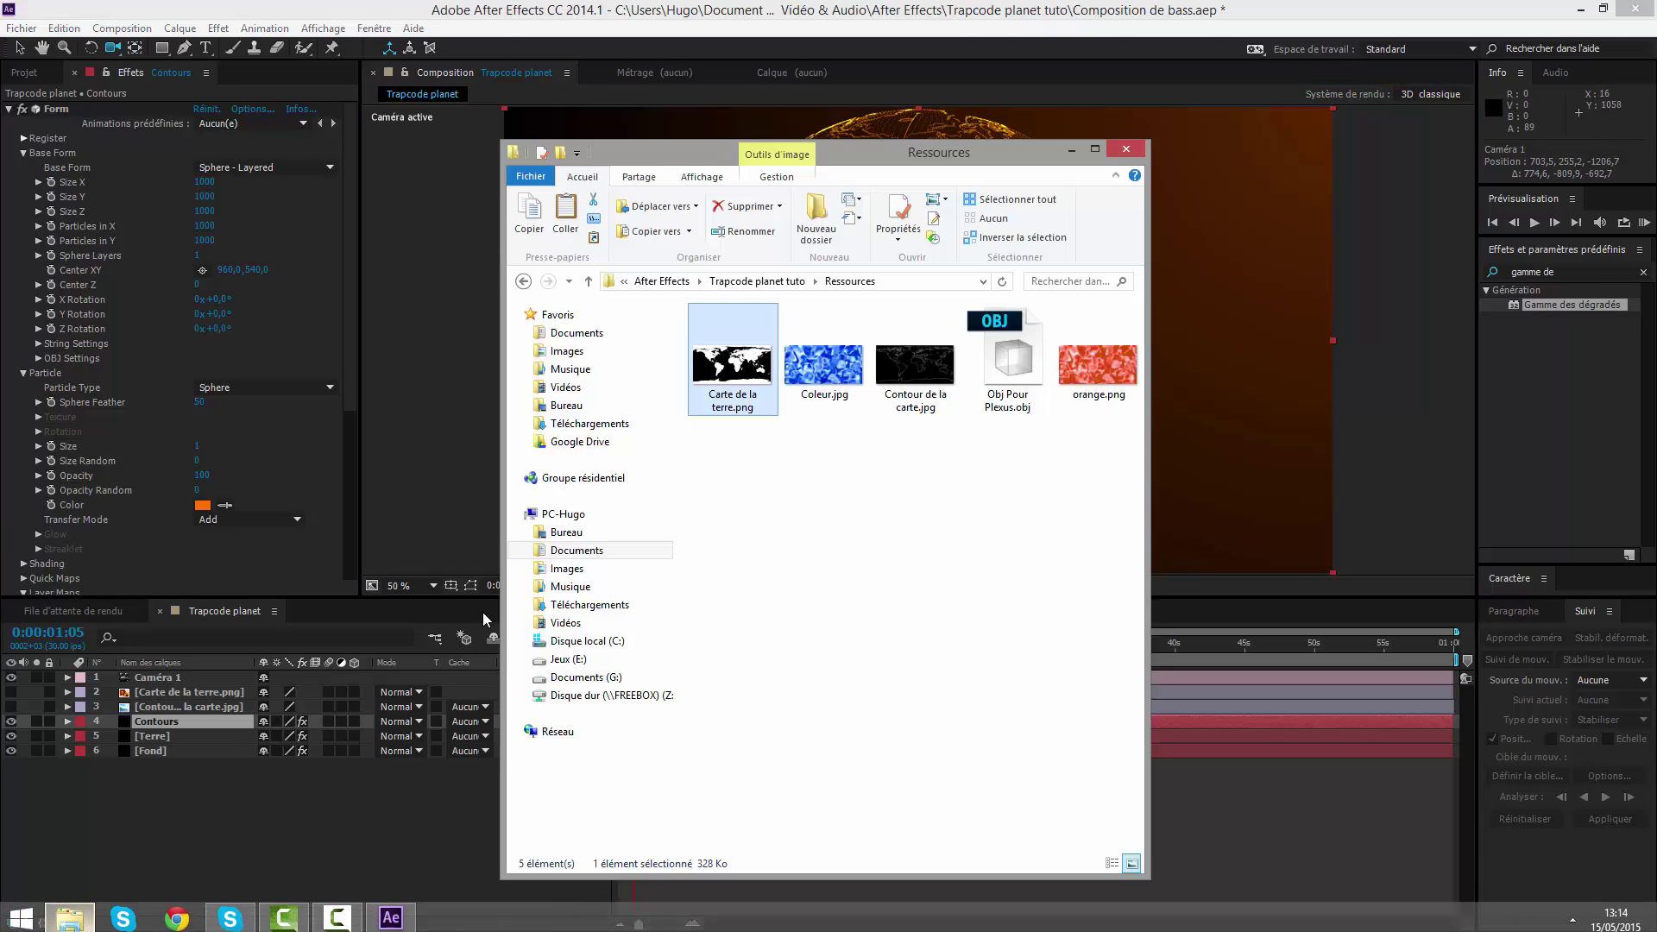
pyautogui.click(643, 332)
pyautogui.doubleClick(941, 366)
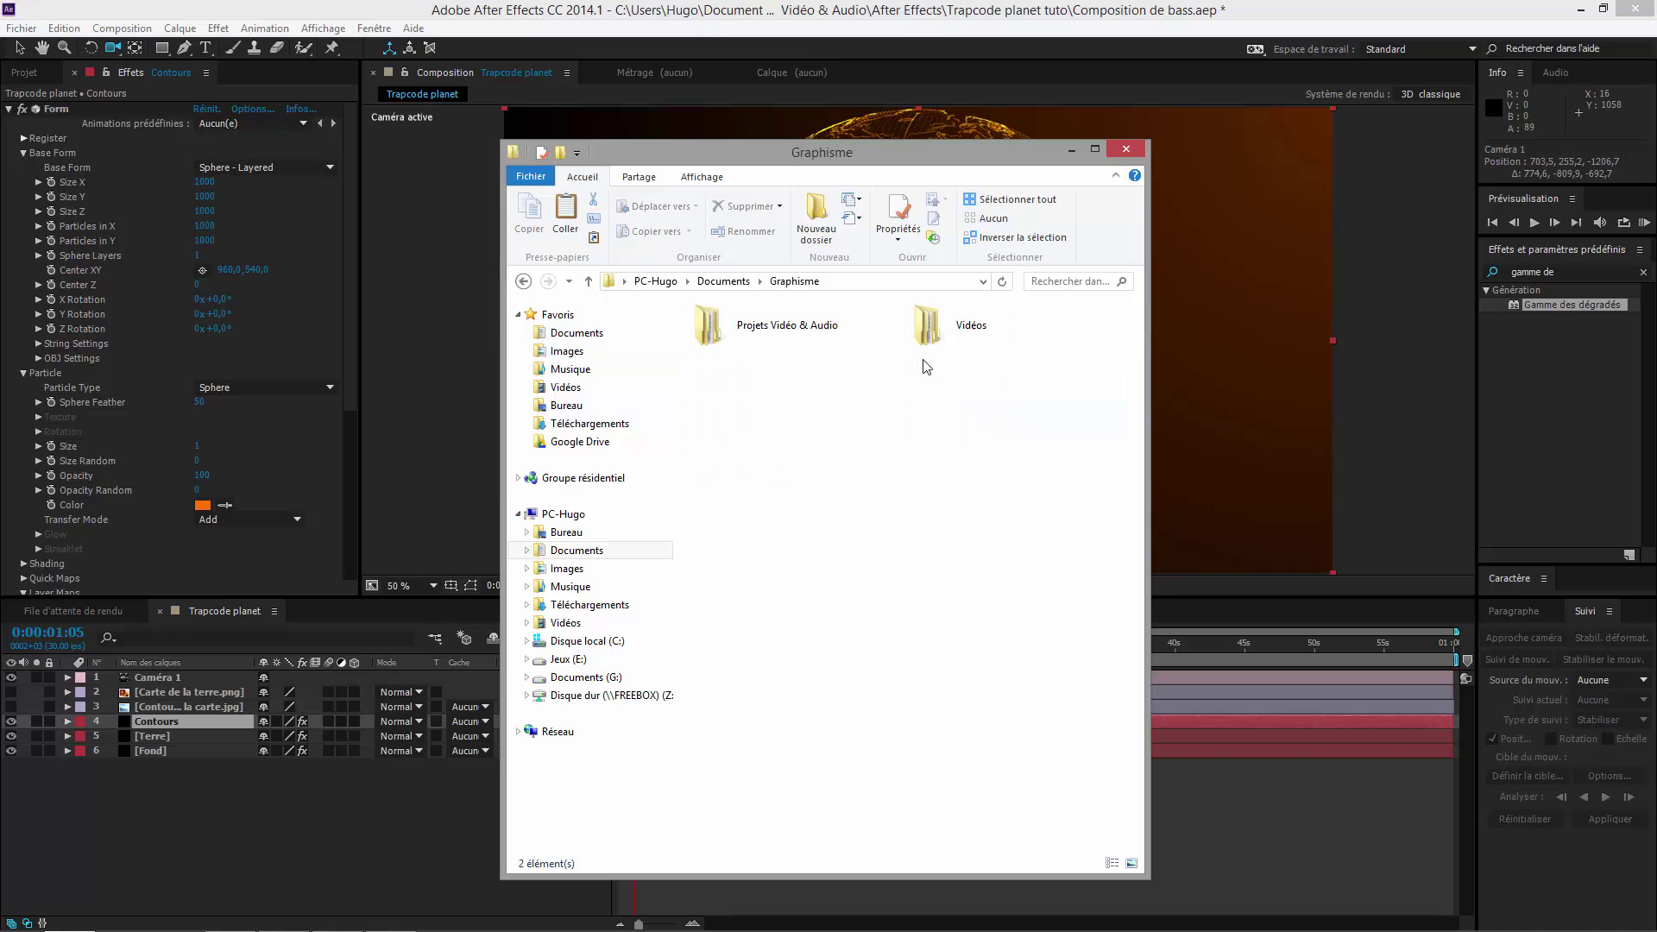
pyautogui.doubleClick(926, 341)
pyautogui.doubleClick(816, 337)
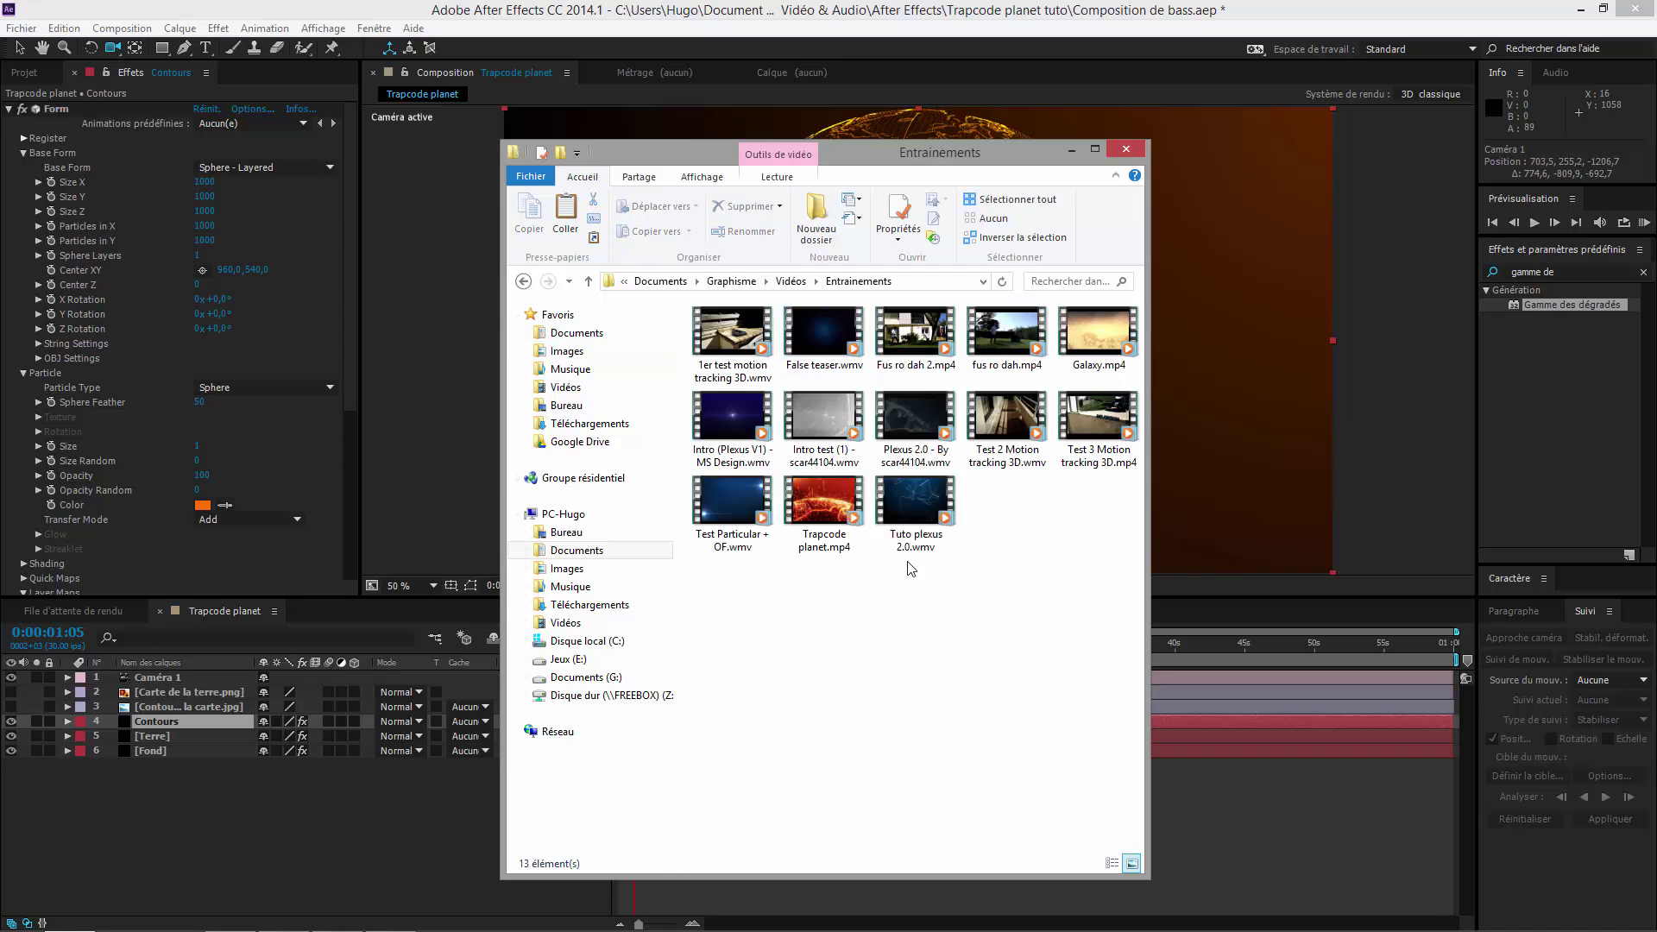
pyautogui.click(833, 542)
pyautogui.doubleClick(833, 542)
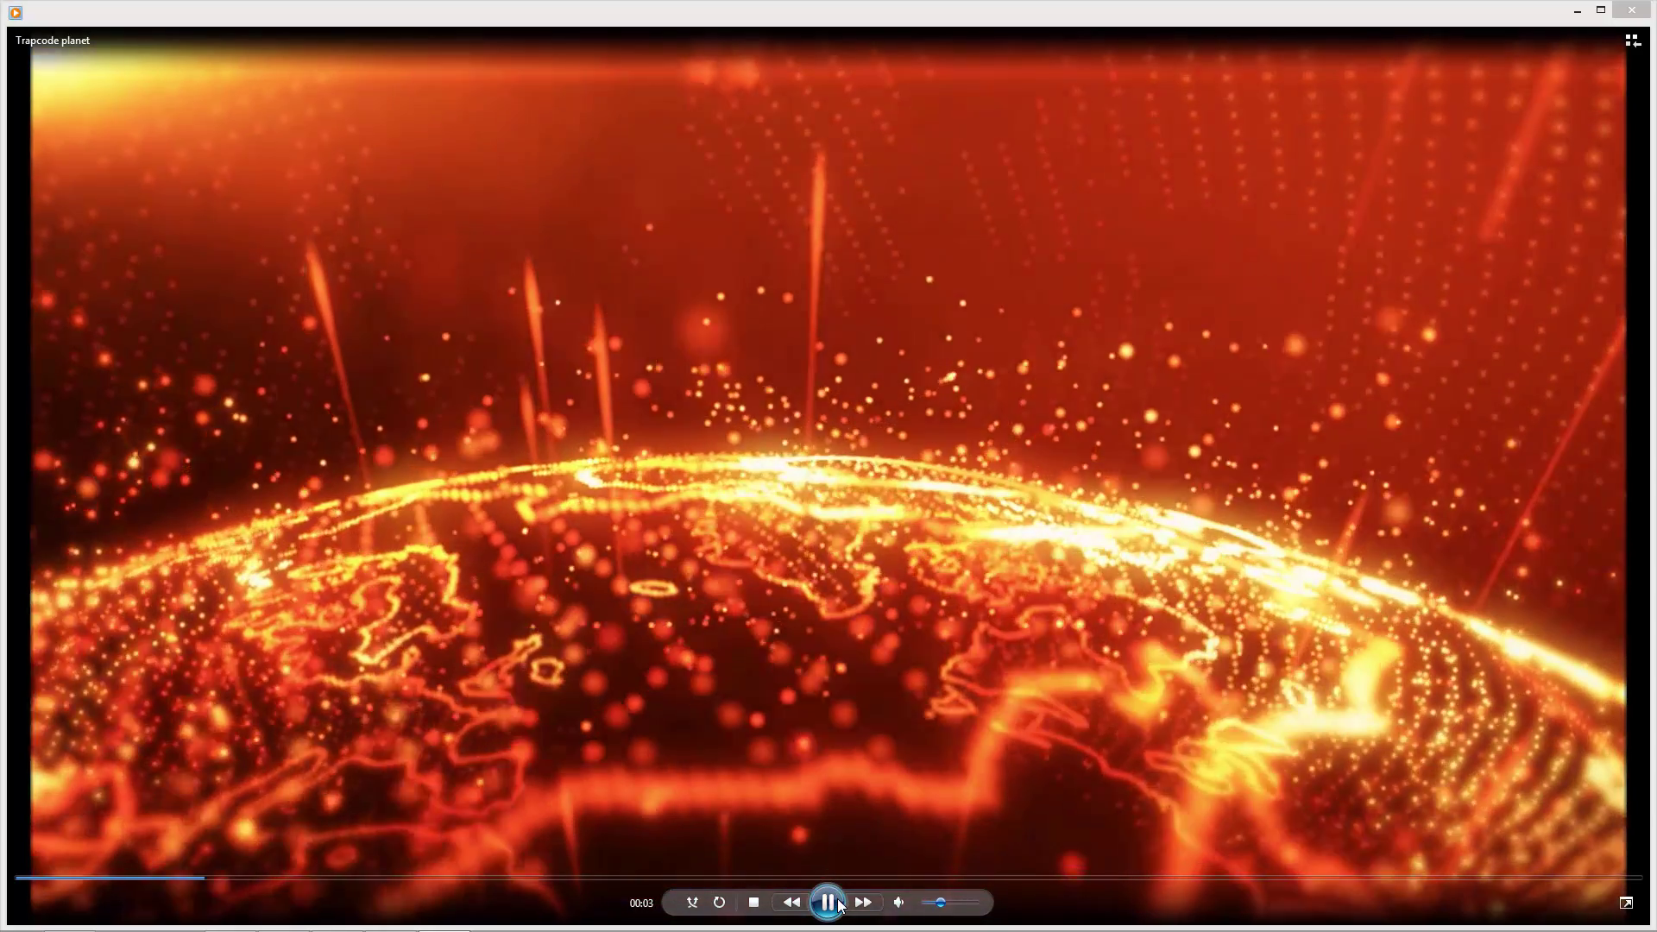
# Step: Review the scattered particles in the Trapcode planet reference video up to about 6 seconds, pause it and return to After Effects
pyautogui.click(838, 901)
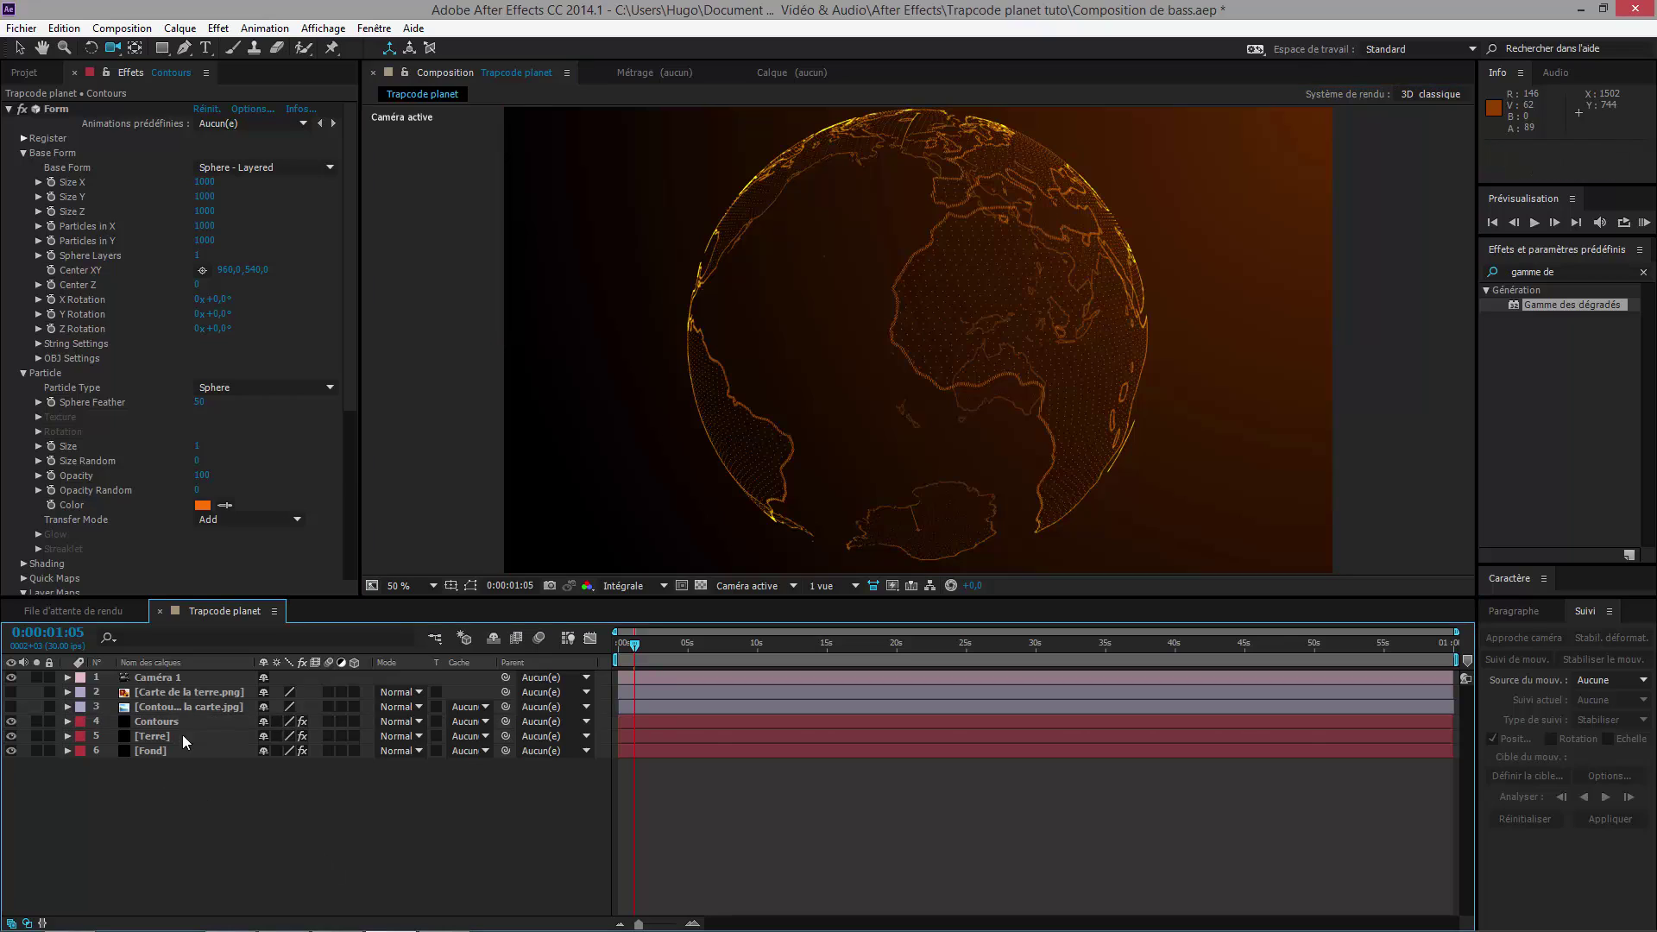
pyautogui.click(183, 734)
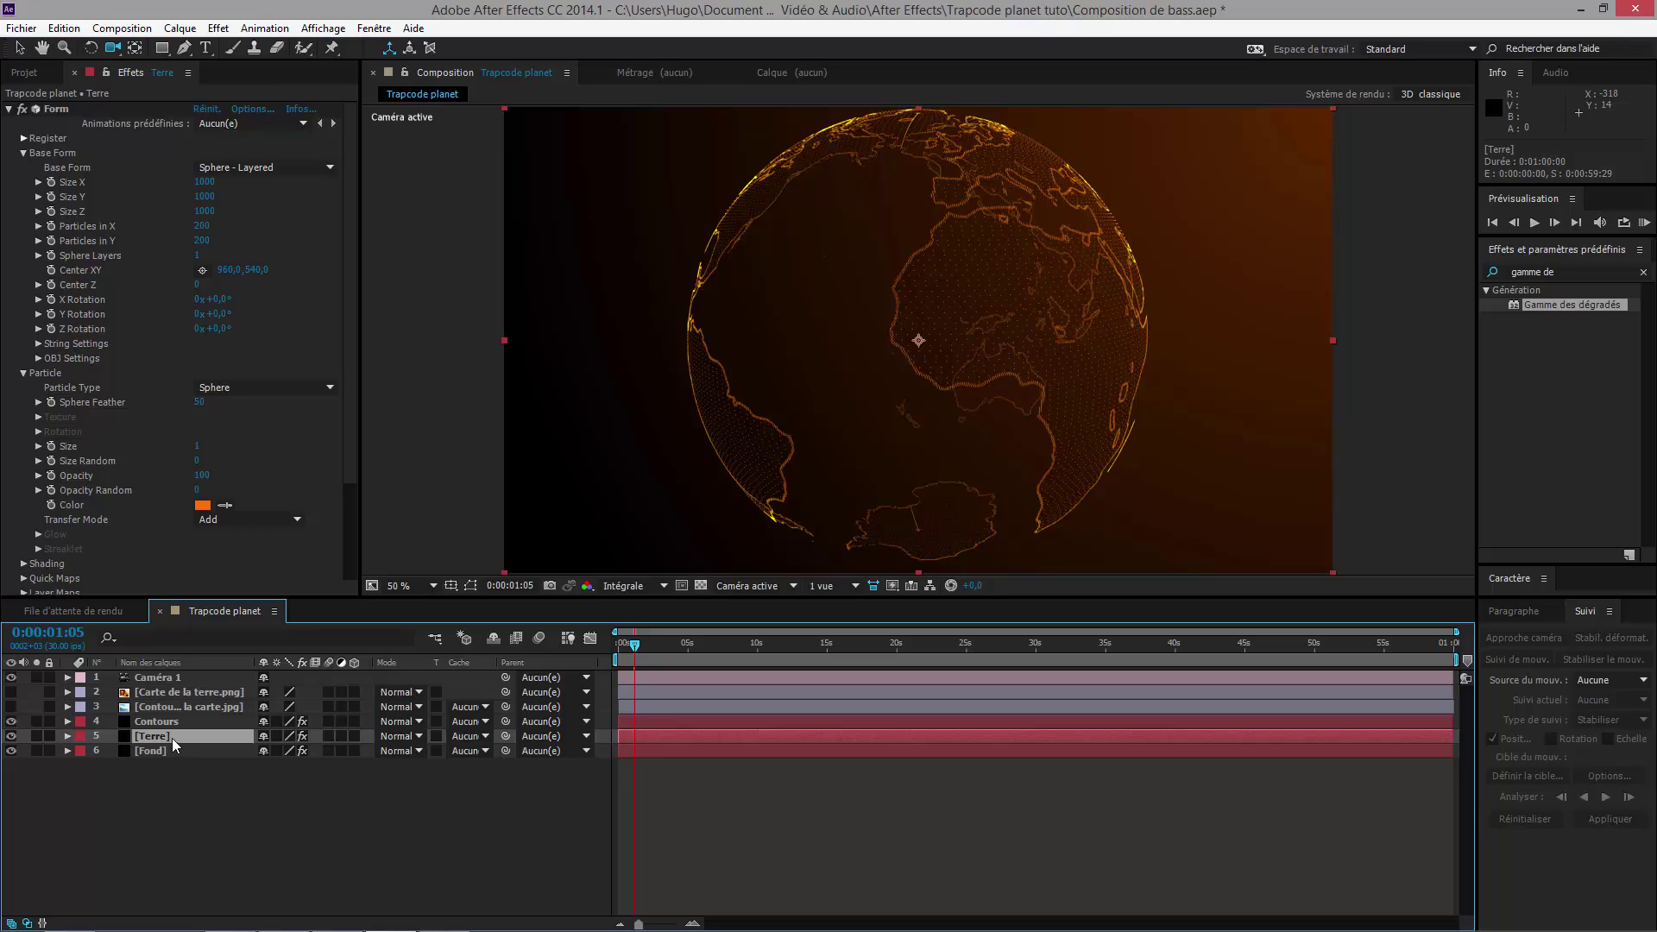
pyautogui.click(447, 913)
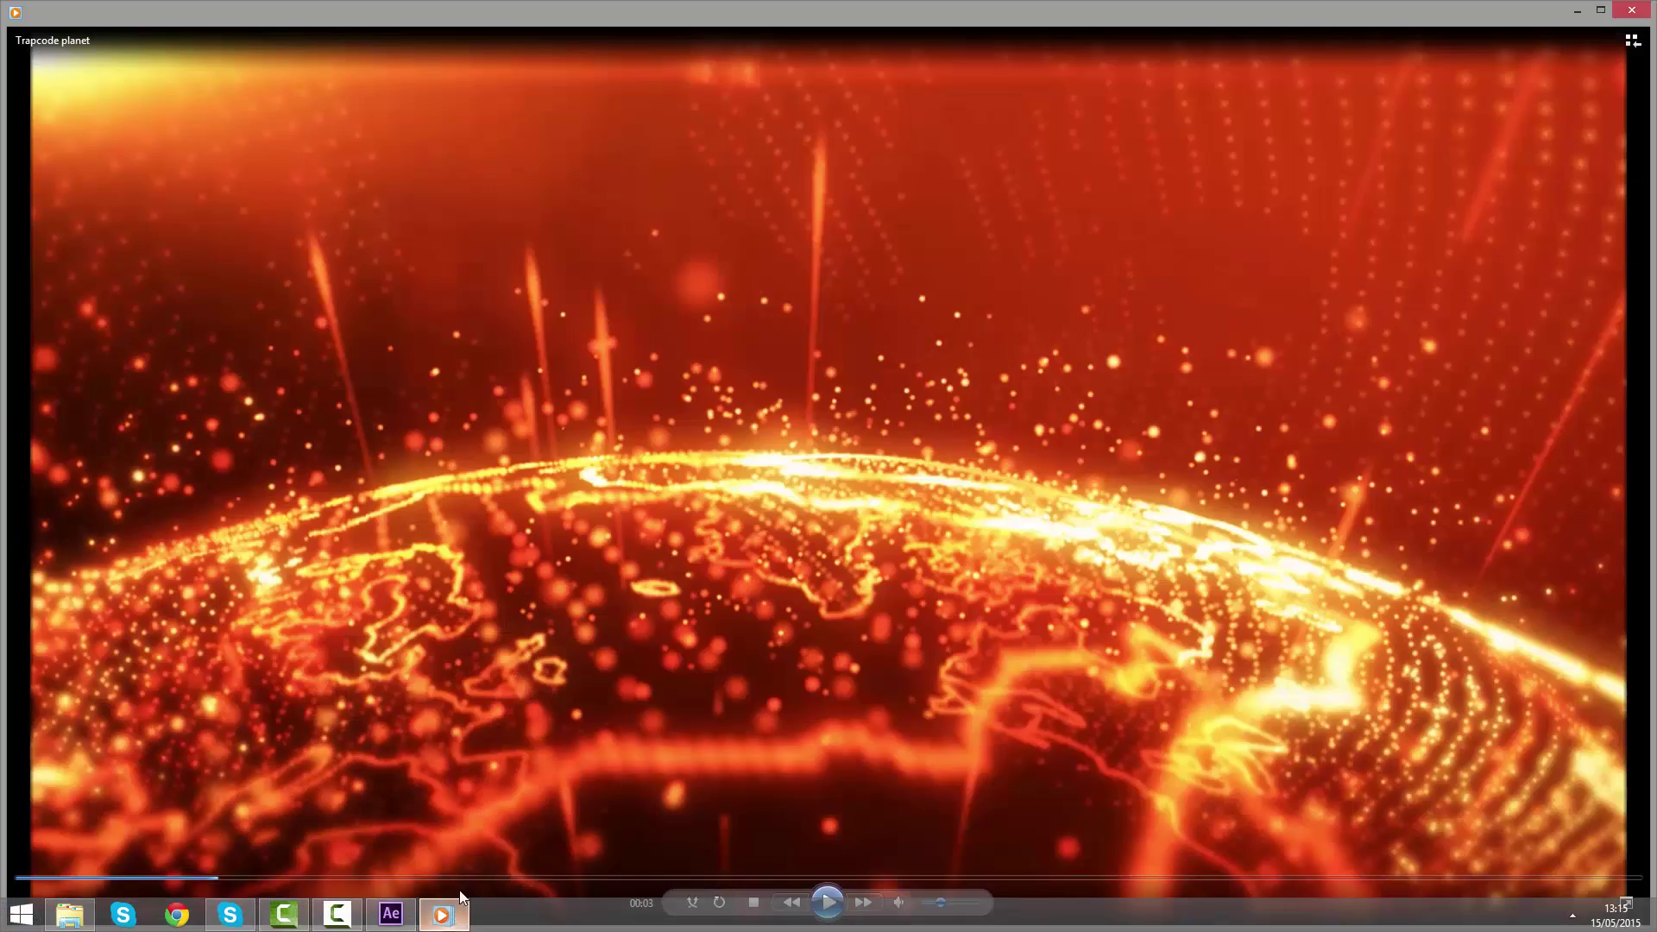
pyautogui.click(827, 902)
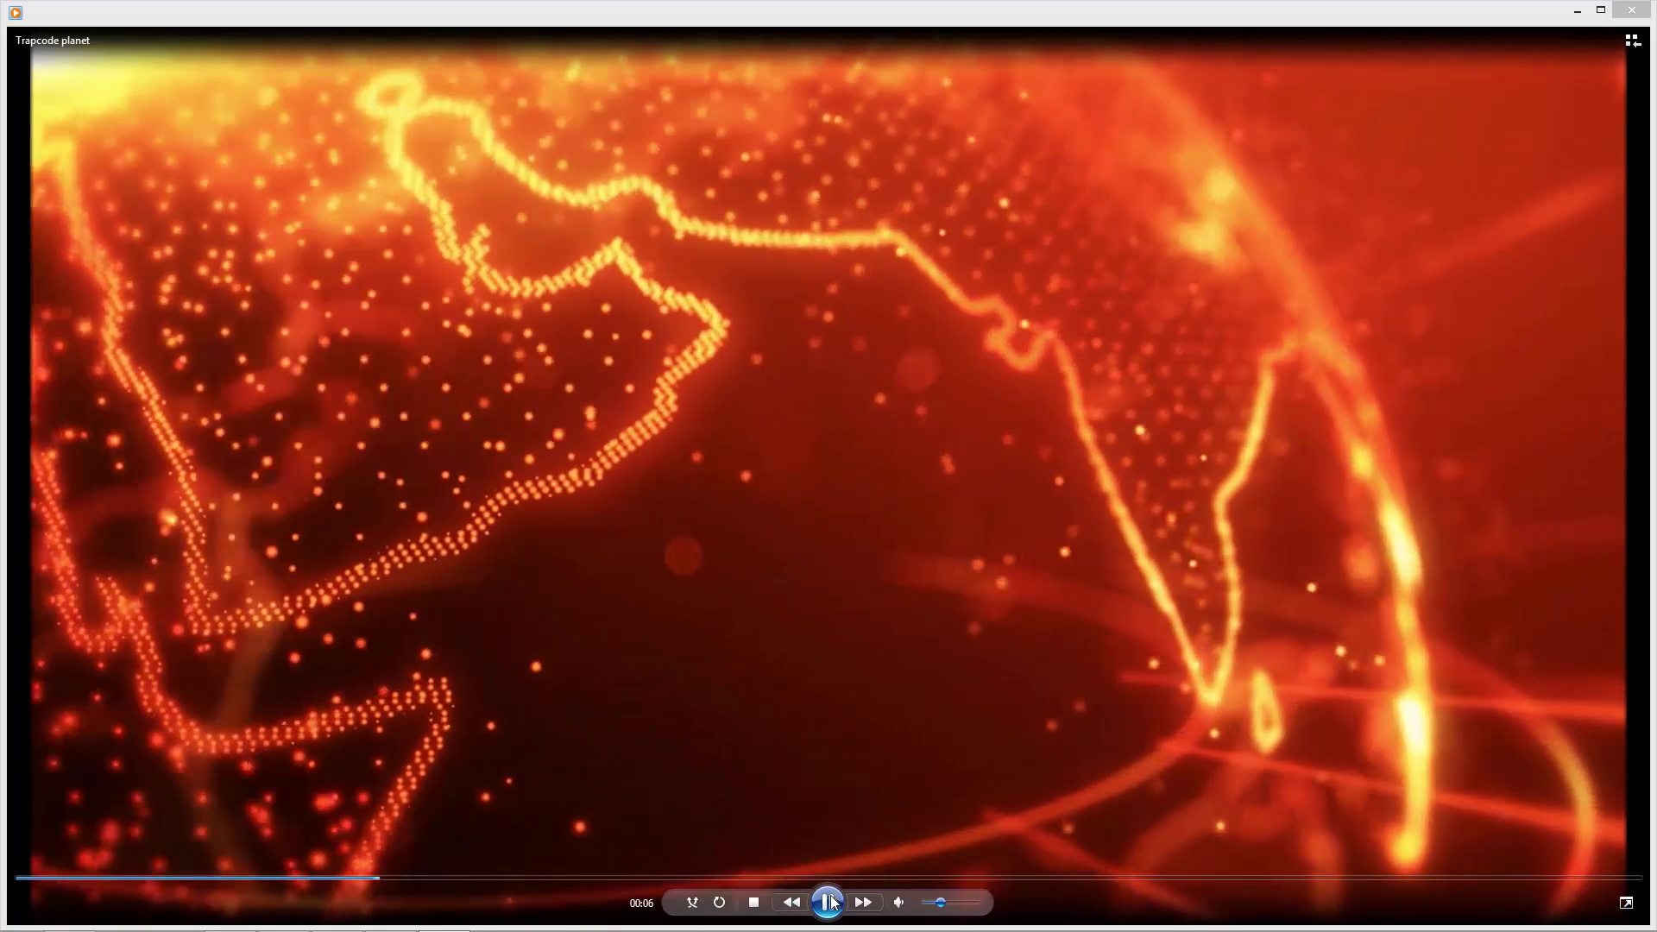
pyautogui.click(827, 902)
pyautogui.click(1578, 11)
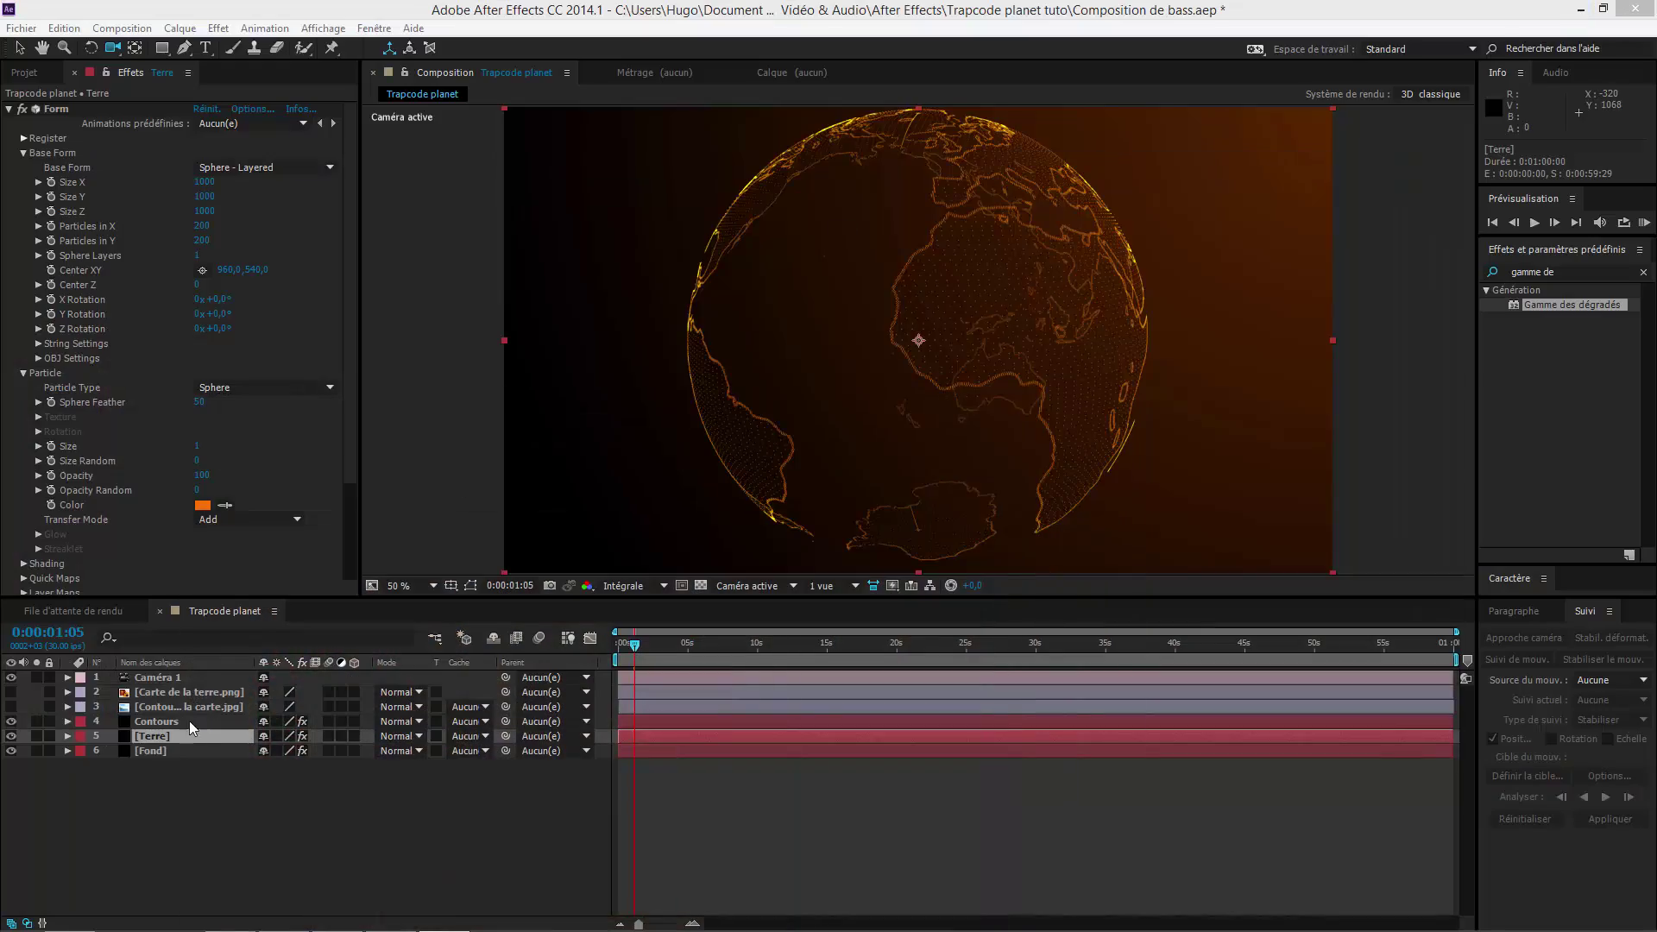
# Step: Duplicate the Terre layer and rename the copy Particules
pyautogui.click(185, 736)
pyautogui.hotkey('ctrl', 'd')
pyautogui.press('Return')
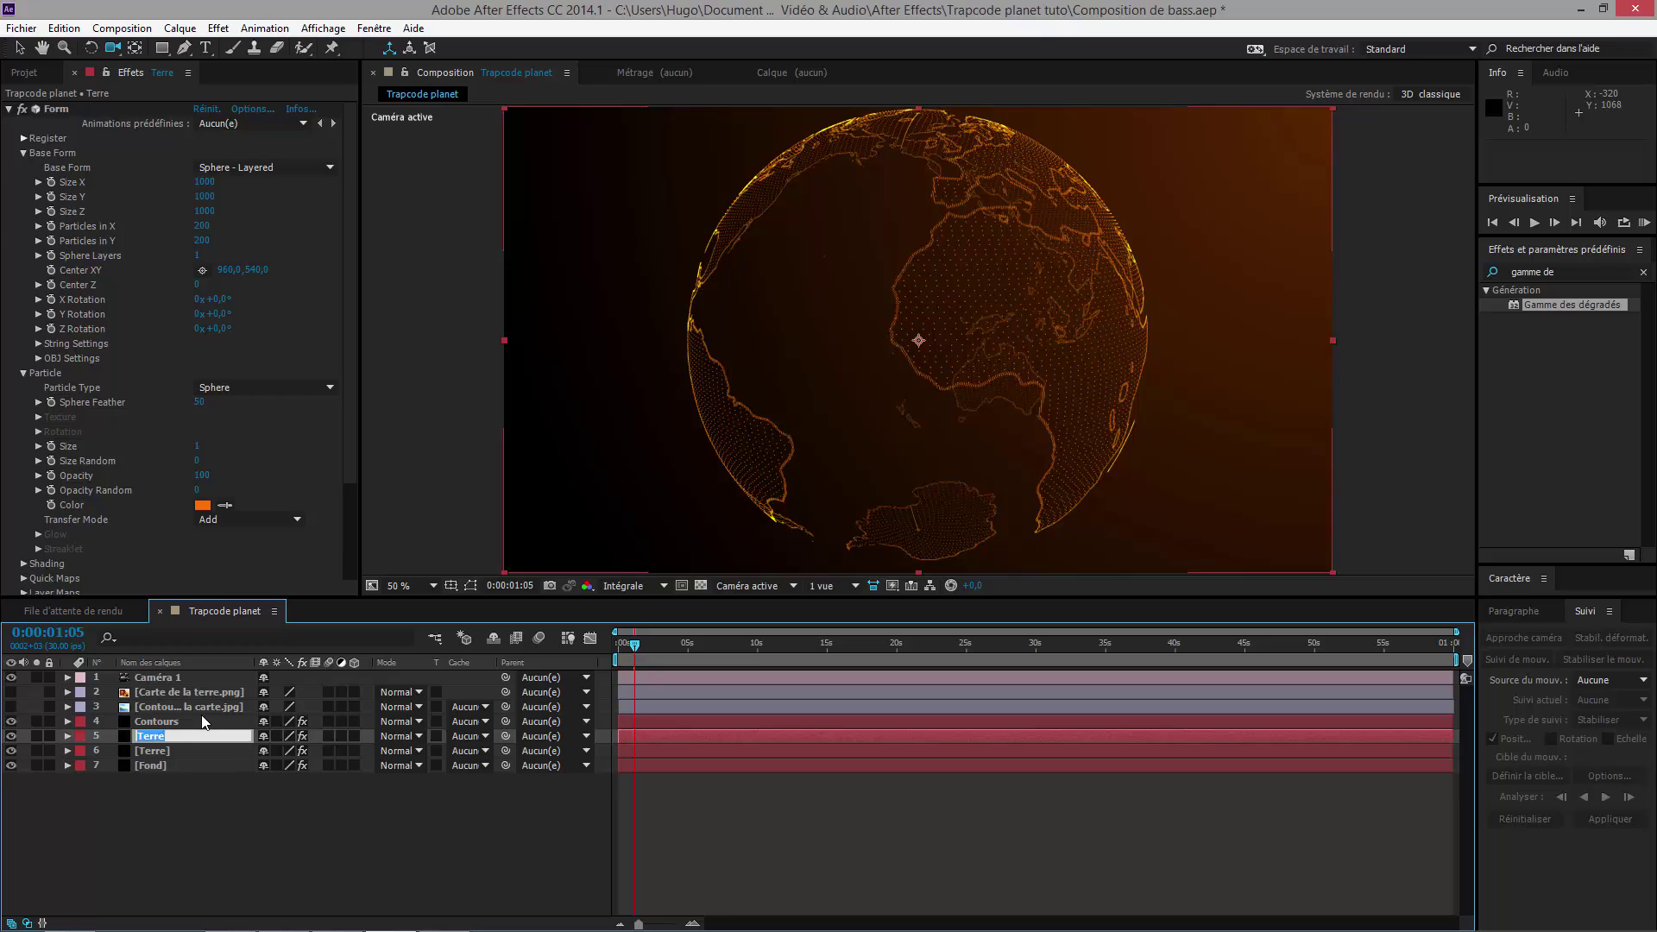
pyautogui.write('Particules')
pyautogui.press('Return')
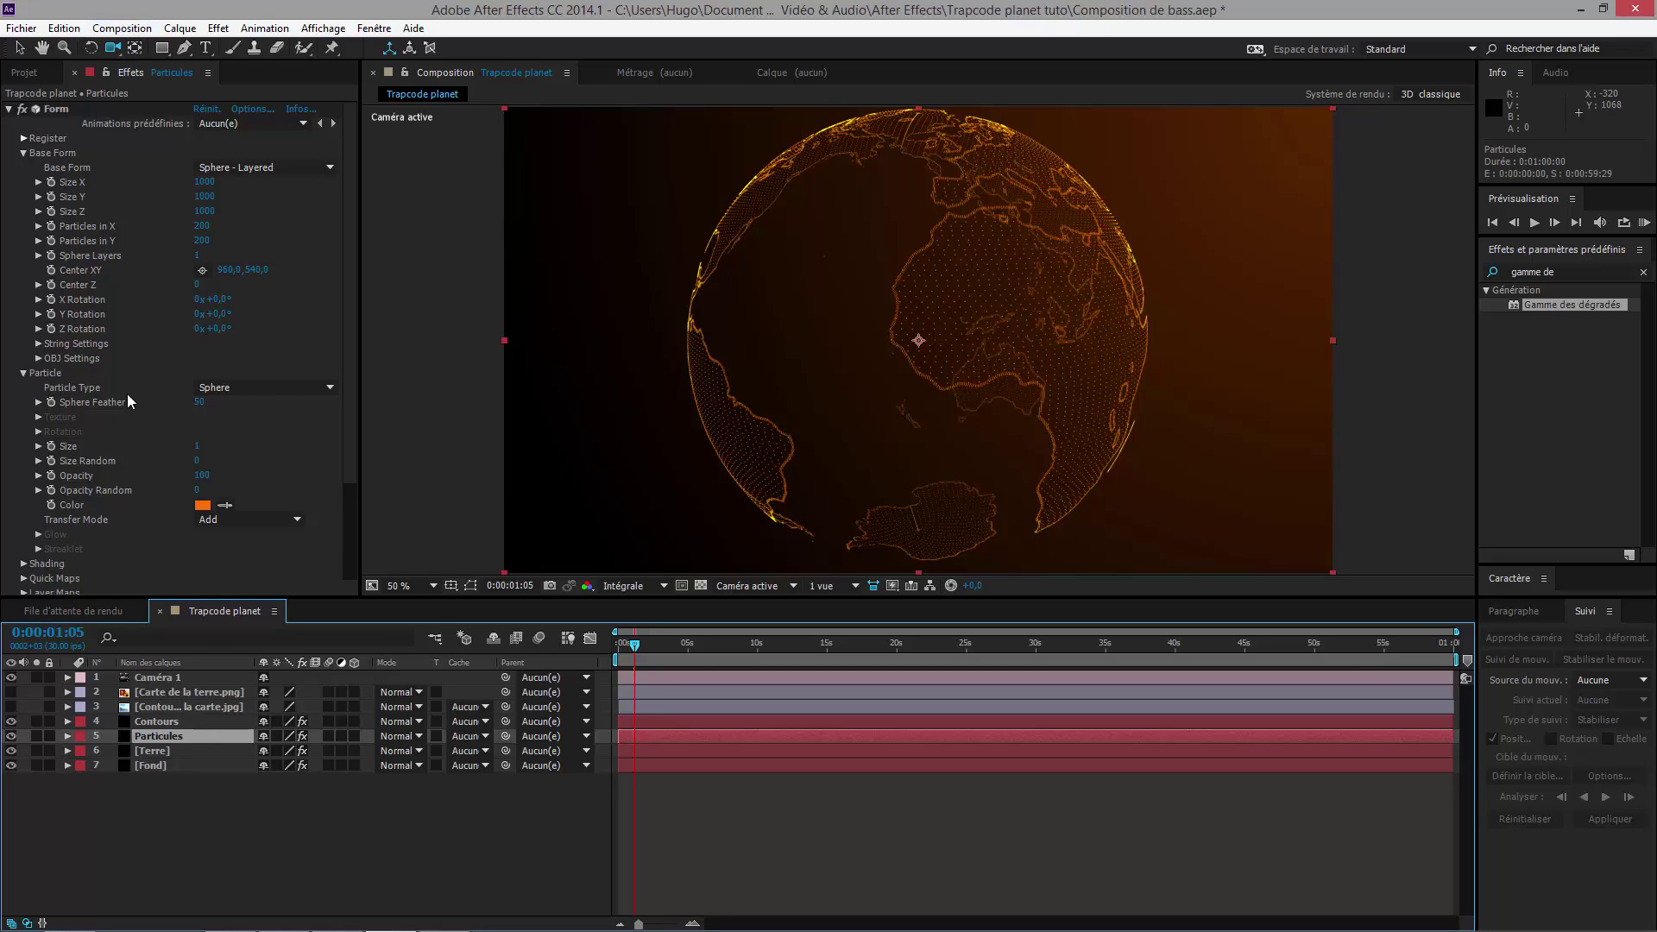
# Step: Set Disperse of the Particules layer's Form effect to about 78, and move the camera close to the globe's edge to judge the scatter
pyautogui.click(24, 152)
pyautogui.click(24, 168)
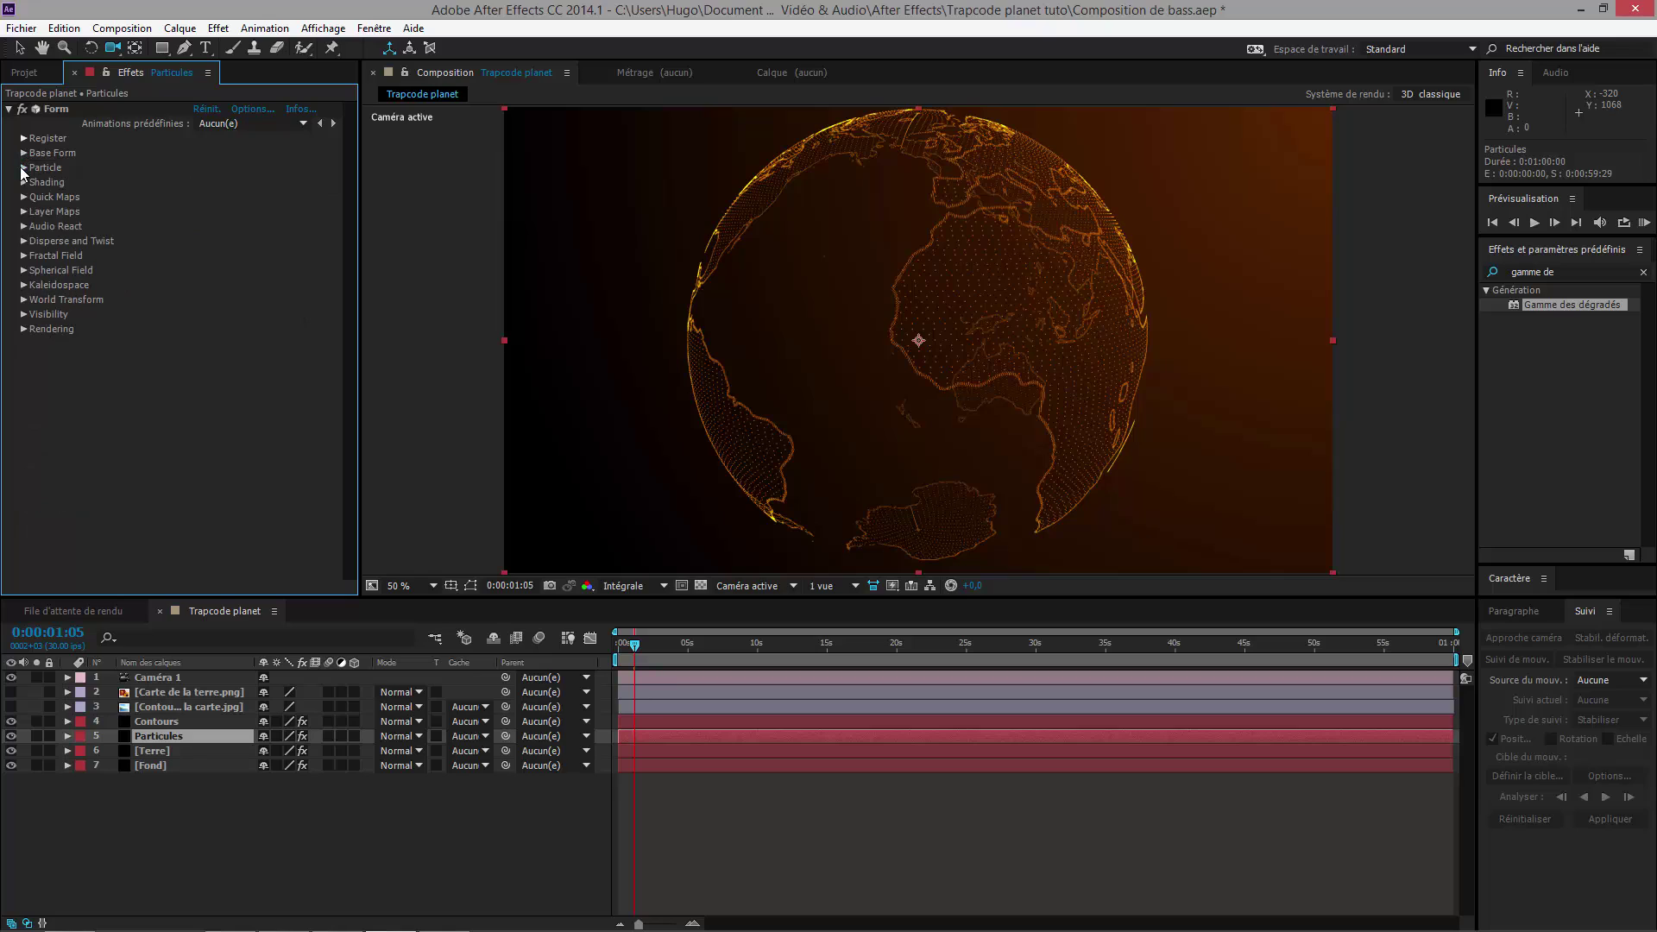
pyautogui.click(24, 256)
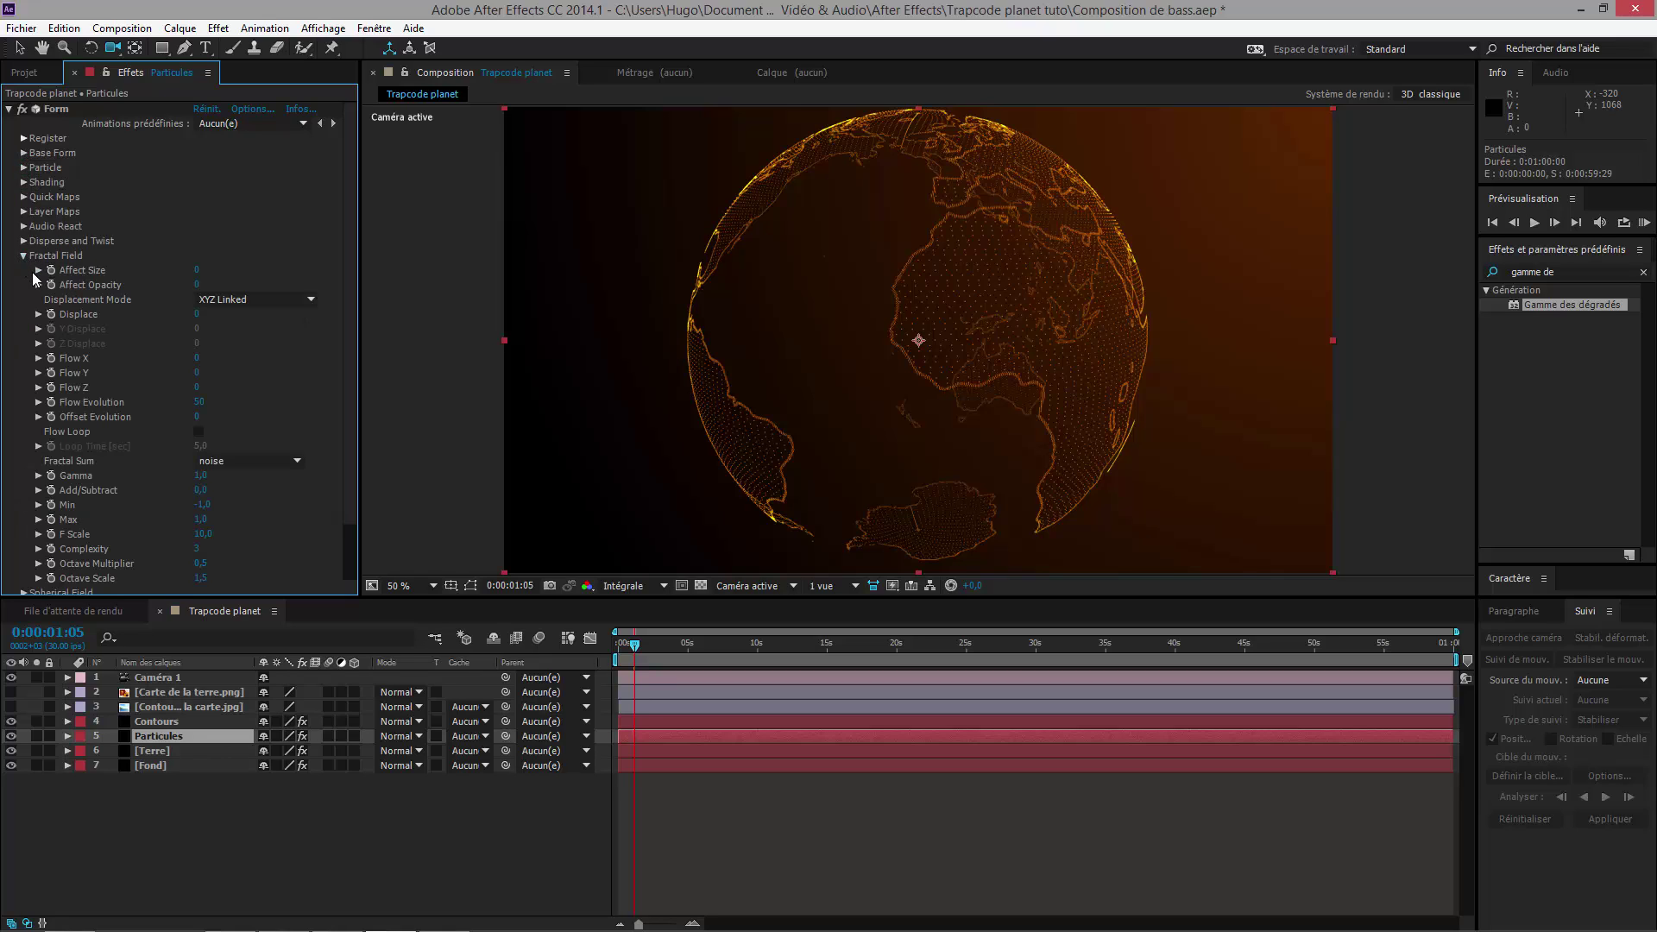
pyautogui.click(23, 242)
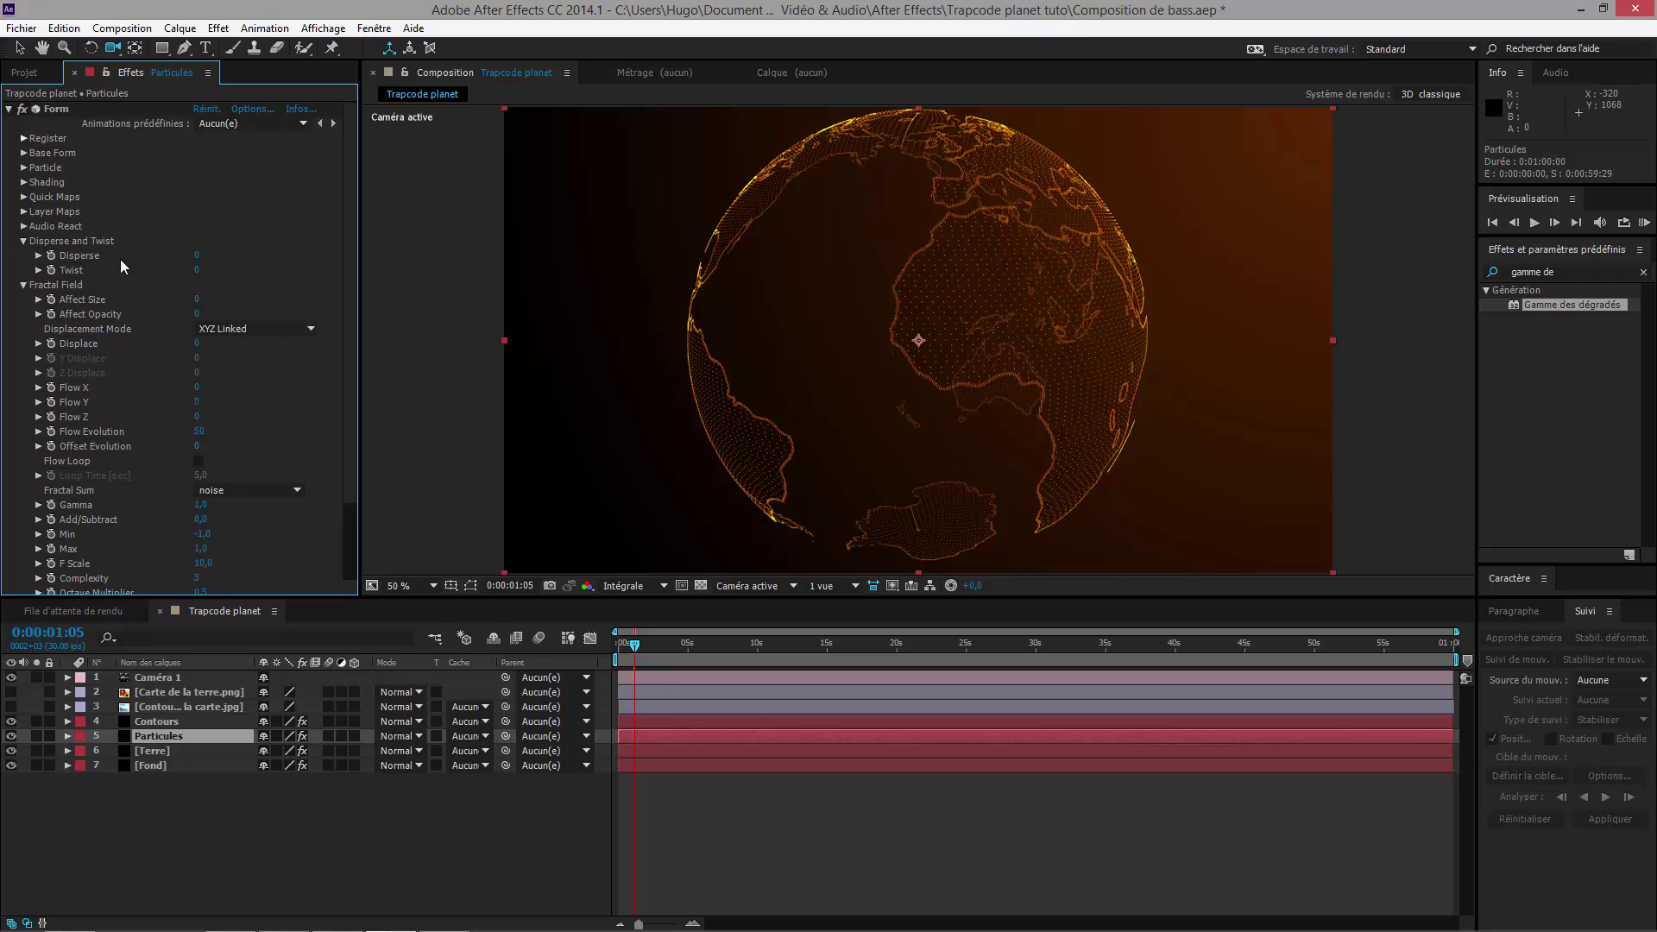
pyautogui.moveTo(198, 256); pyautogui.dragTo(216, 254)
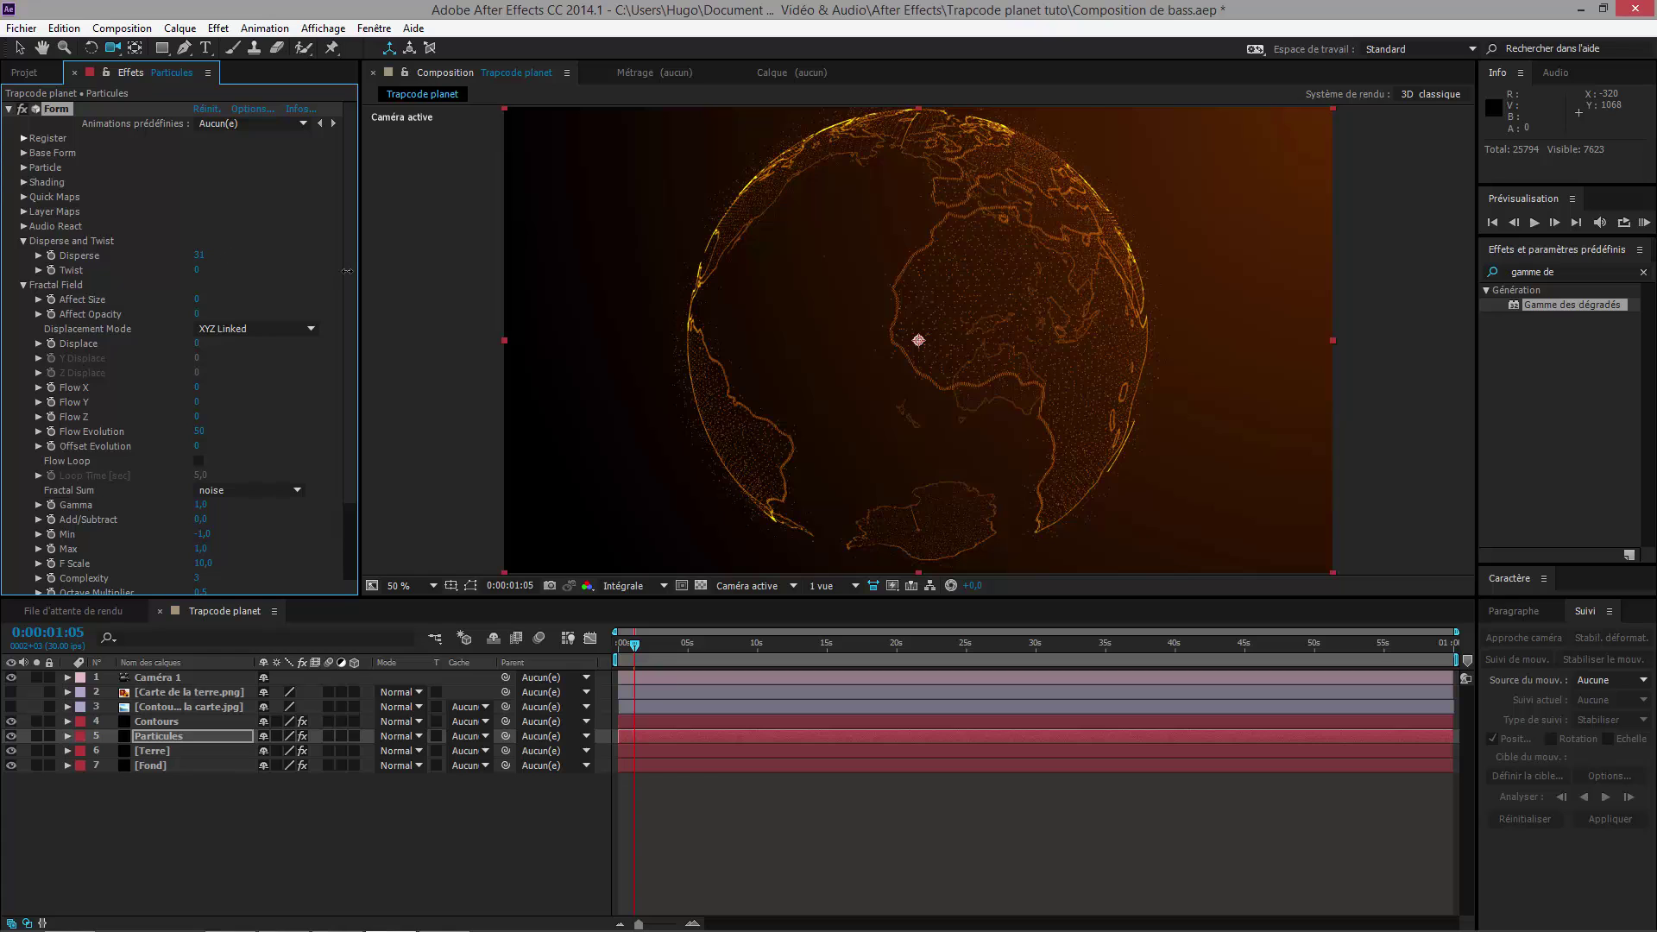
pyautogui.moveTo(346, 271); pyautogui.dragTo(629, 283)
pyautogui.moveTo(301, 304); pyautogui.dragTo(314, 295)
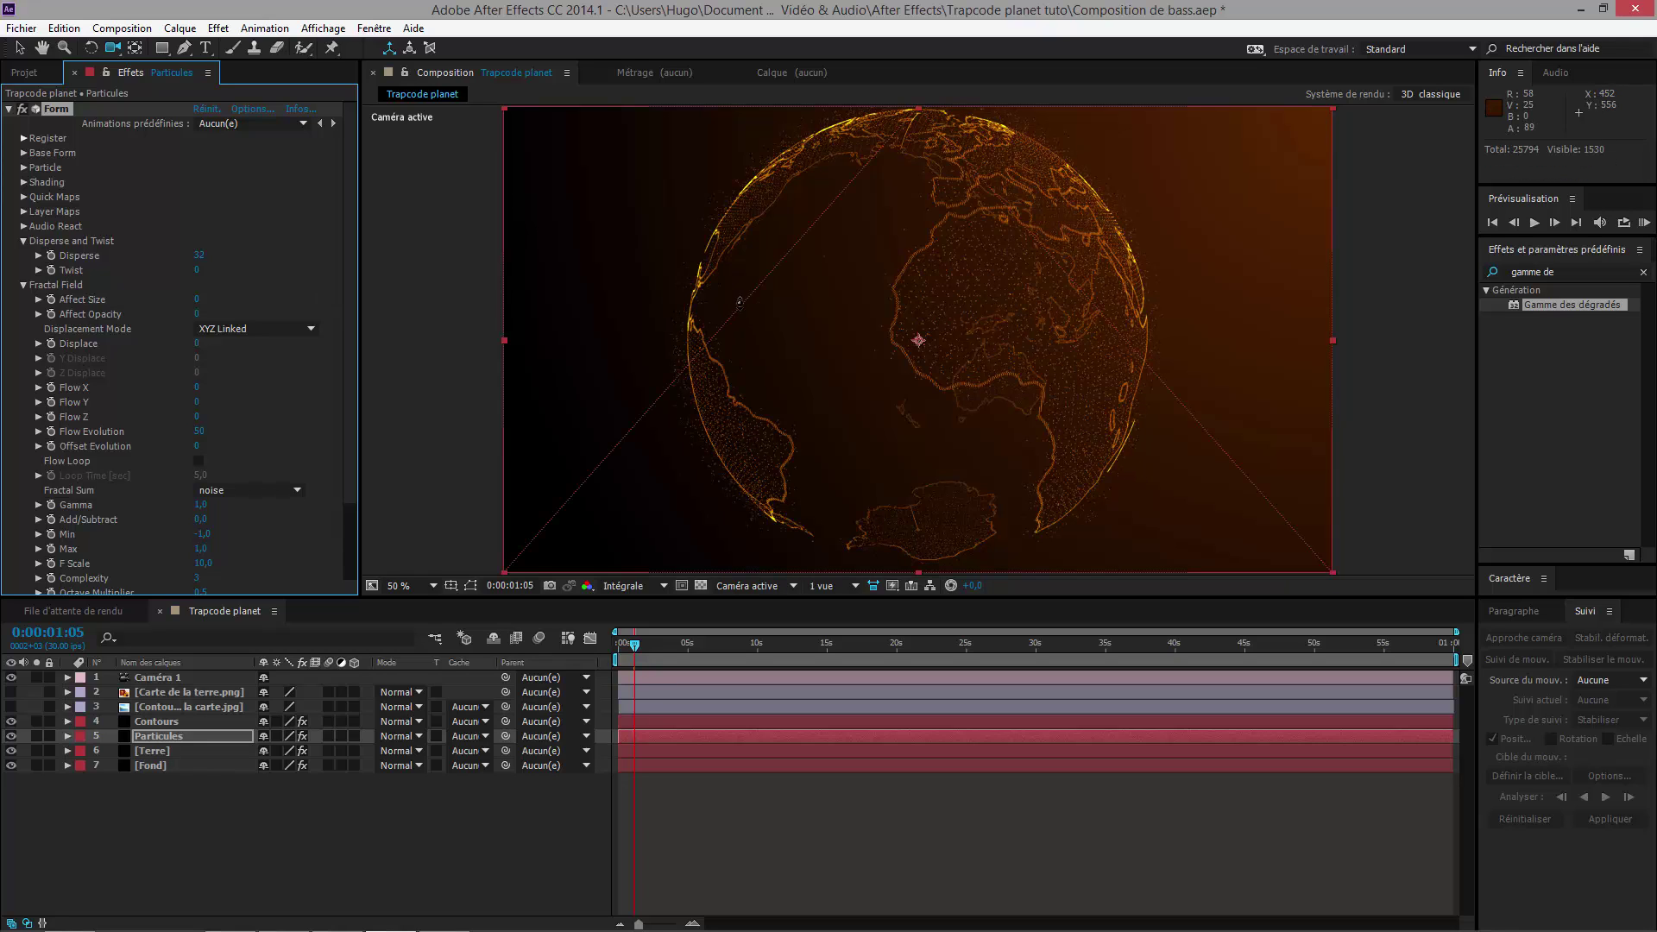
pyautogui.scroll(5, 726, 340)
pyautogui.moveTo(724, 343); pyautogui.dragTo(1118, 373)
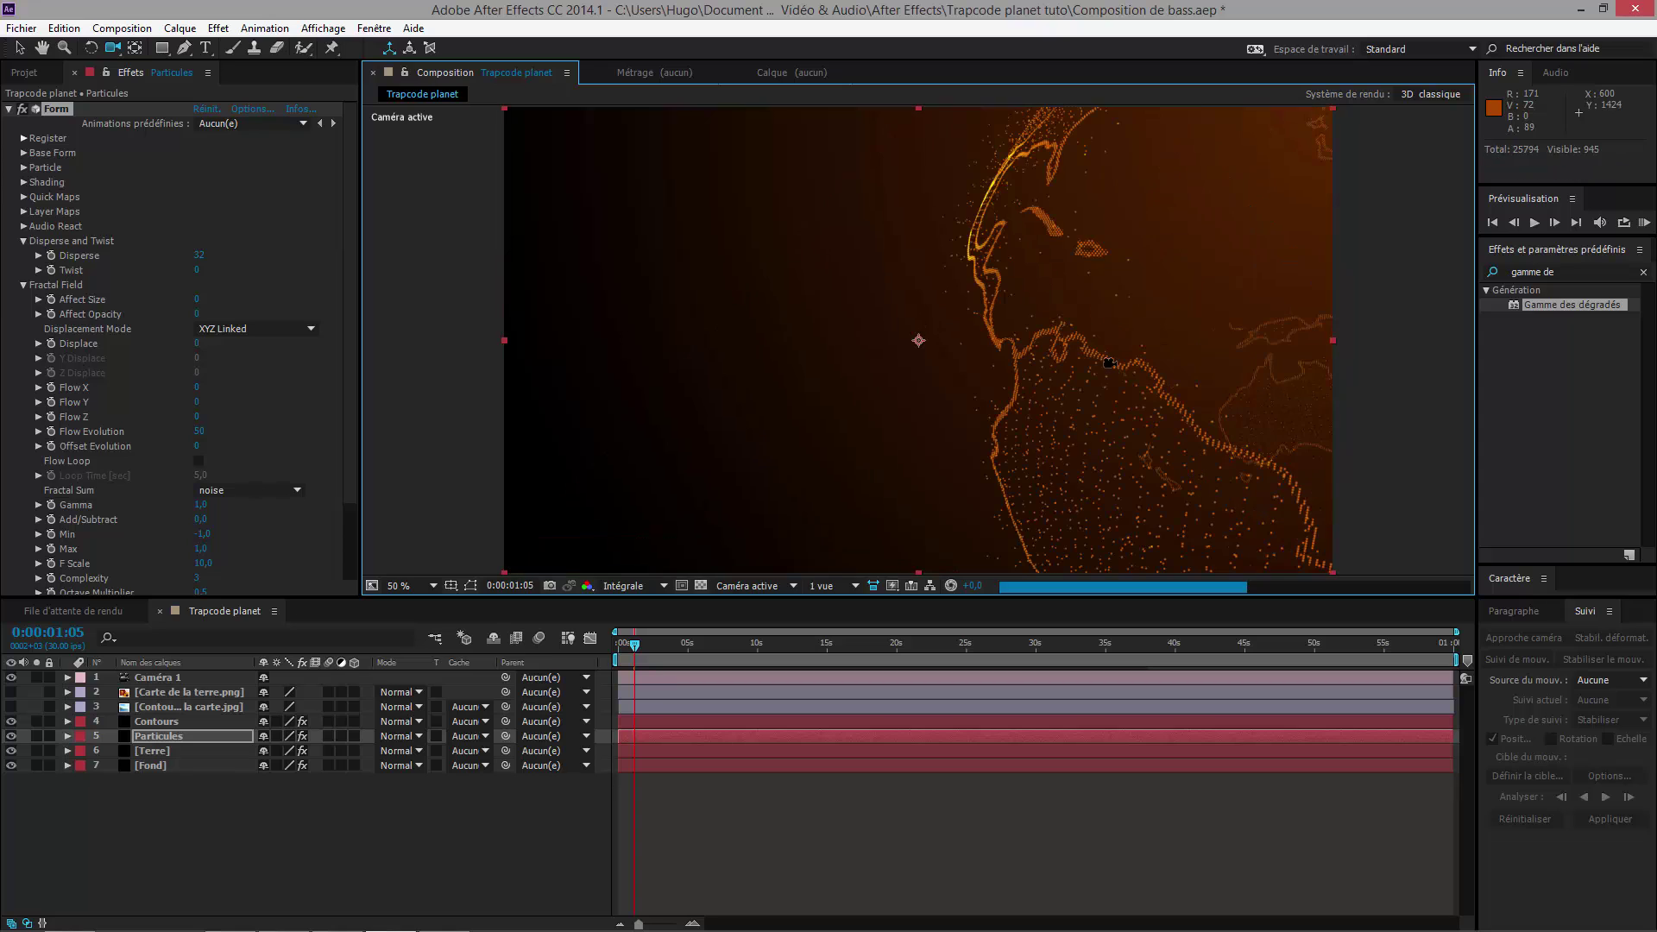
pyautogui.moveTo(200, 255); pyautogui.dragTo(233, 252)
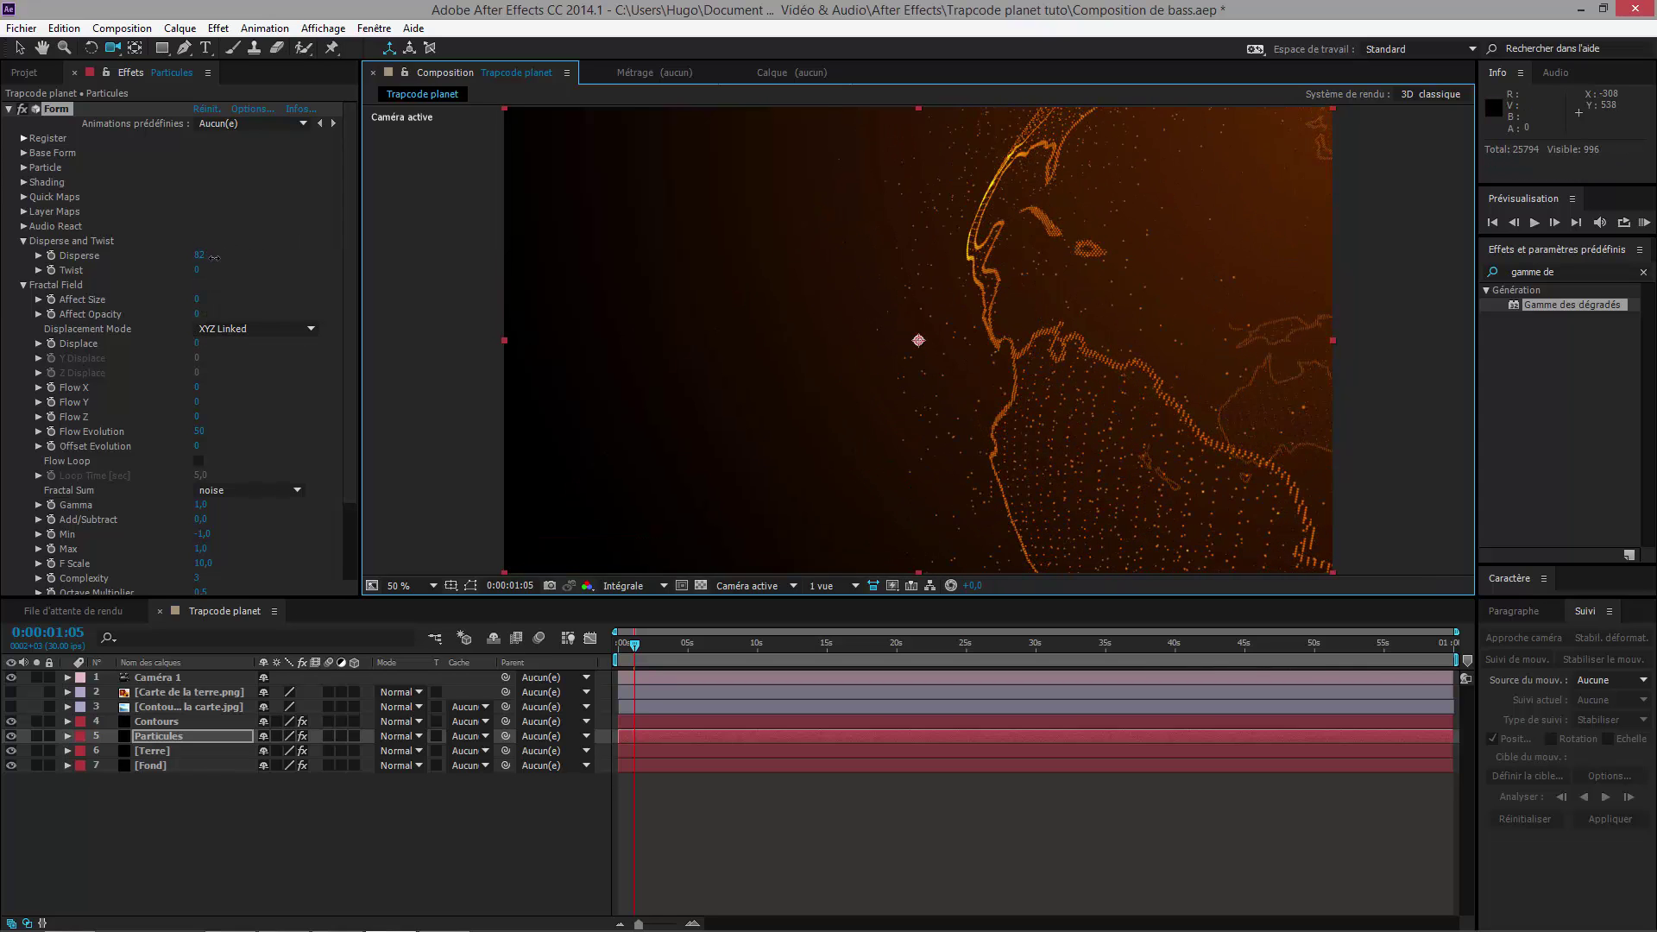
pyautogui.moveTo(213, 257)
pyautogui.mouseDown()
pyautogui.moveTo(173, 285)
pyautogui.moveTo(235, 256)
pyautogui.mouseUp()
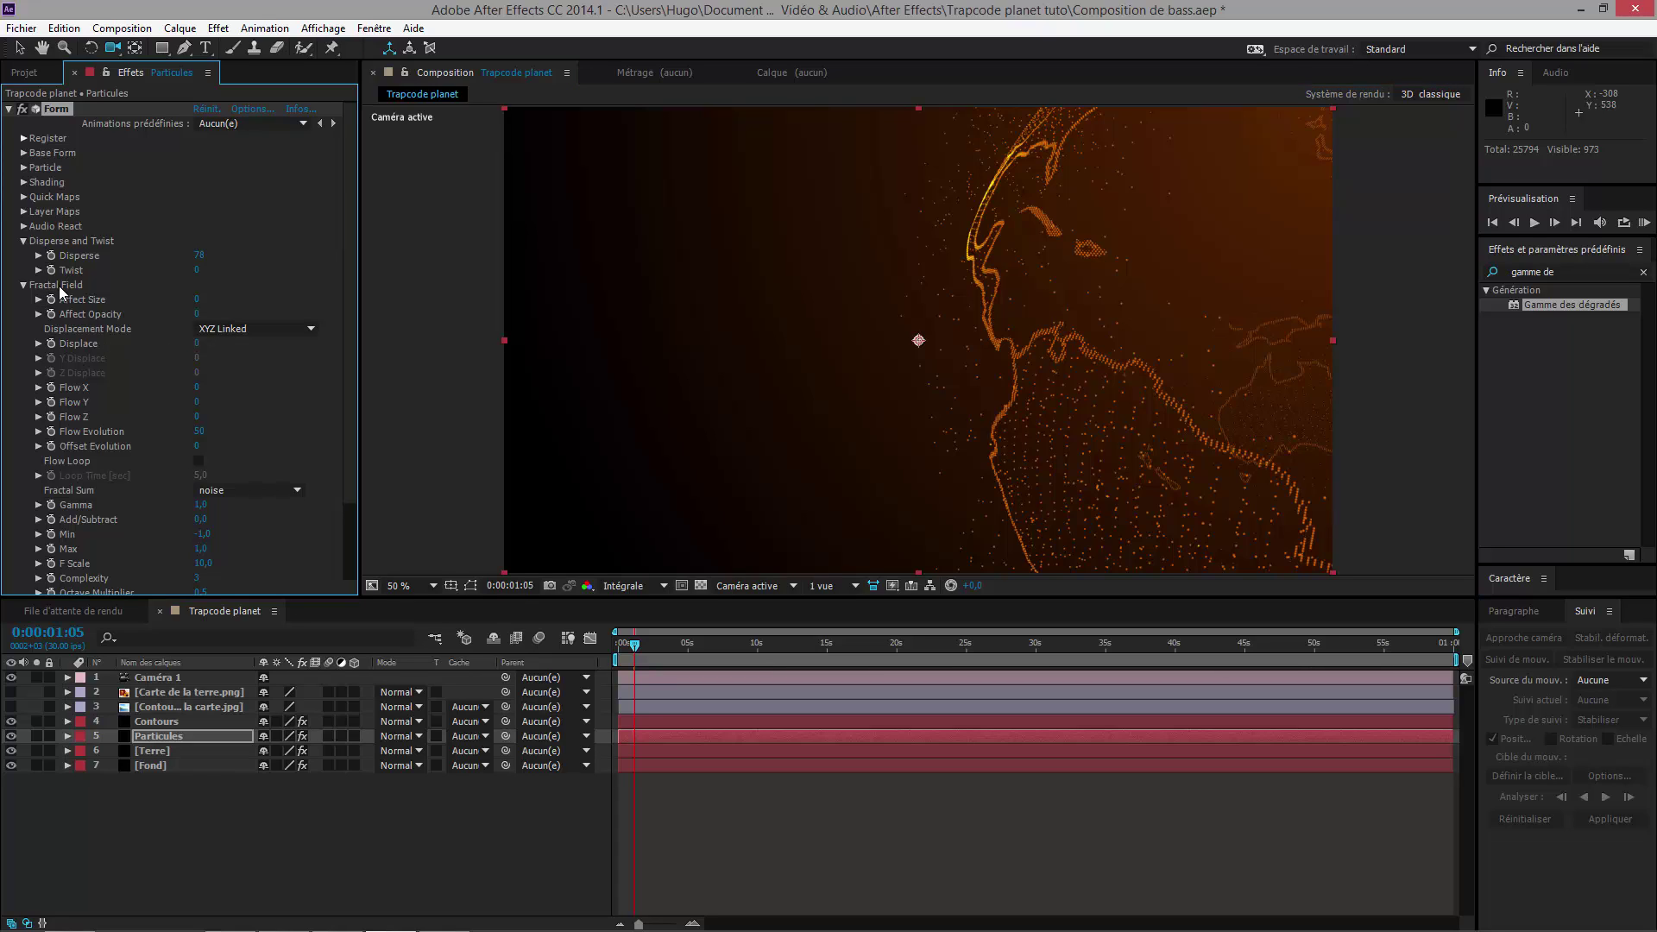
# Step: Set the Fractal Field Displace of the Particules layer's Form effect to 50 and preview the particle motion
pyautogui.moveTo(222, 341); pyautogui.dragTo(273, 340)
pyautogui.click(199, 344)
pyautogui.write('50')
pyautogui.press('Return')
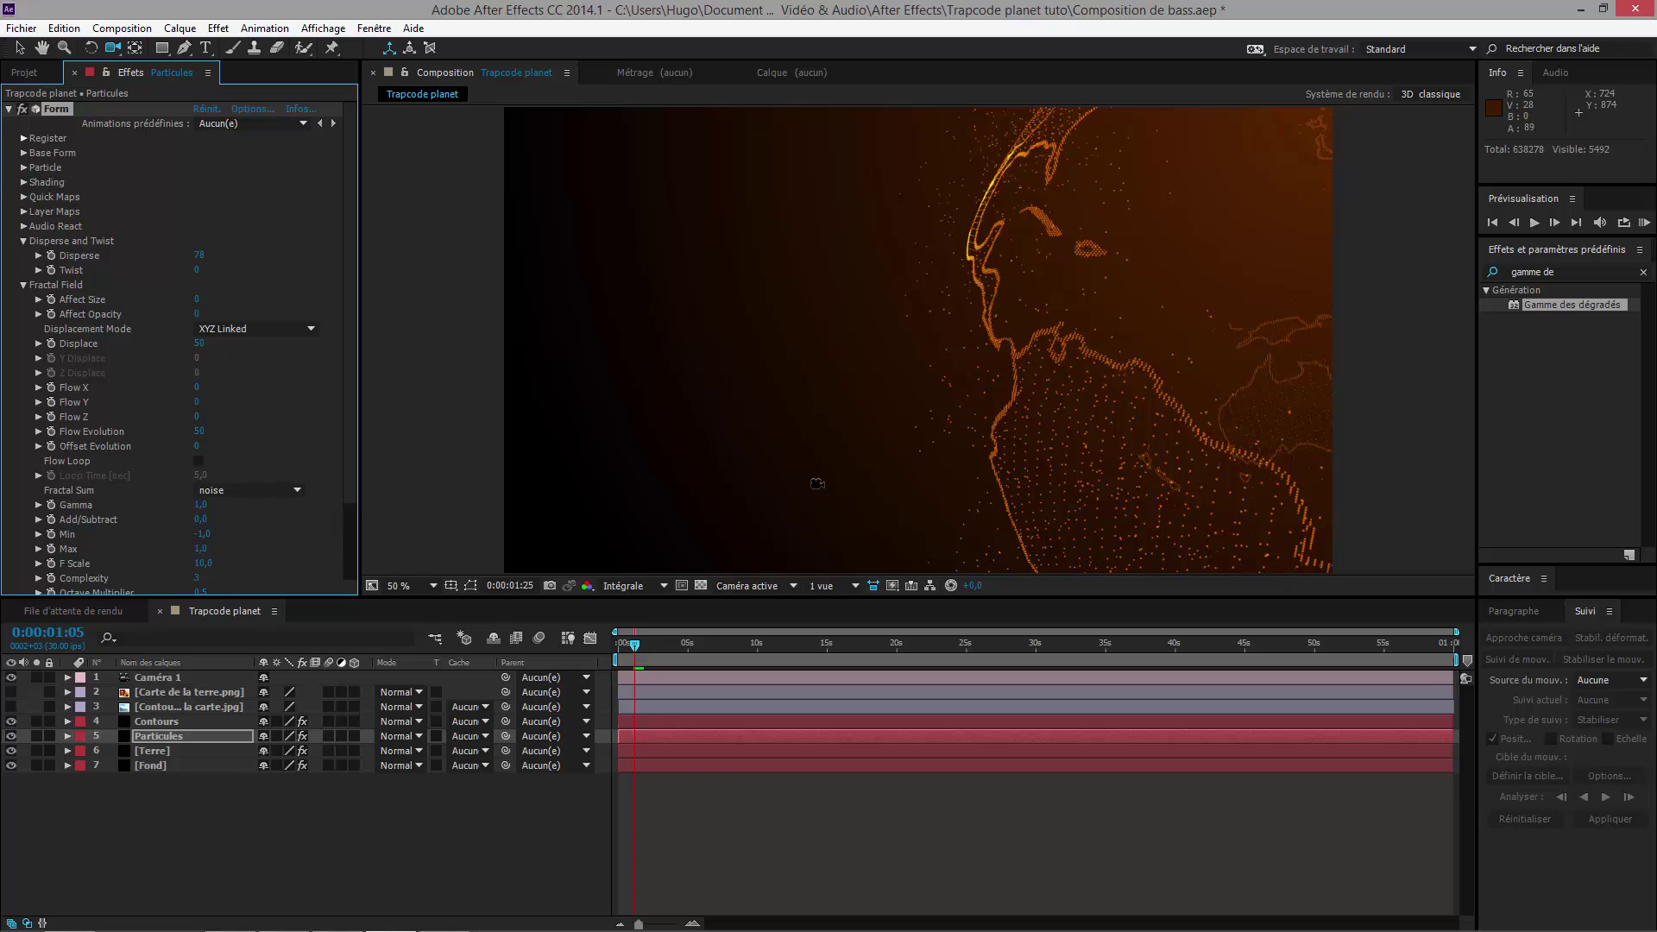
pyautogui.click(817, 483)
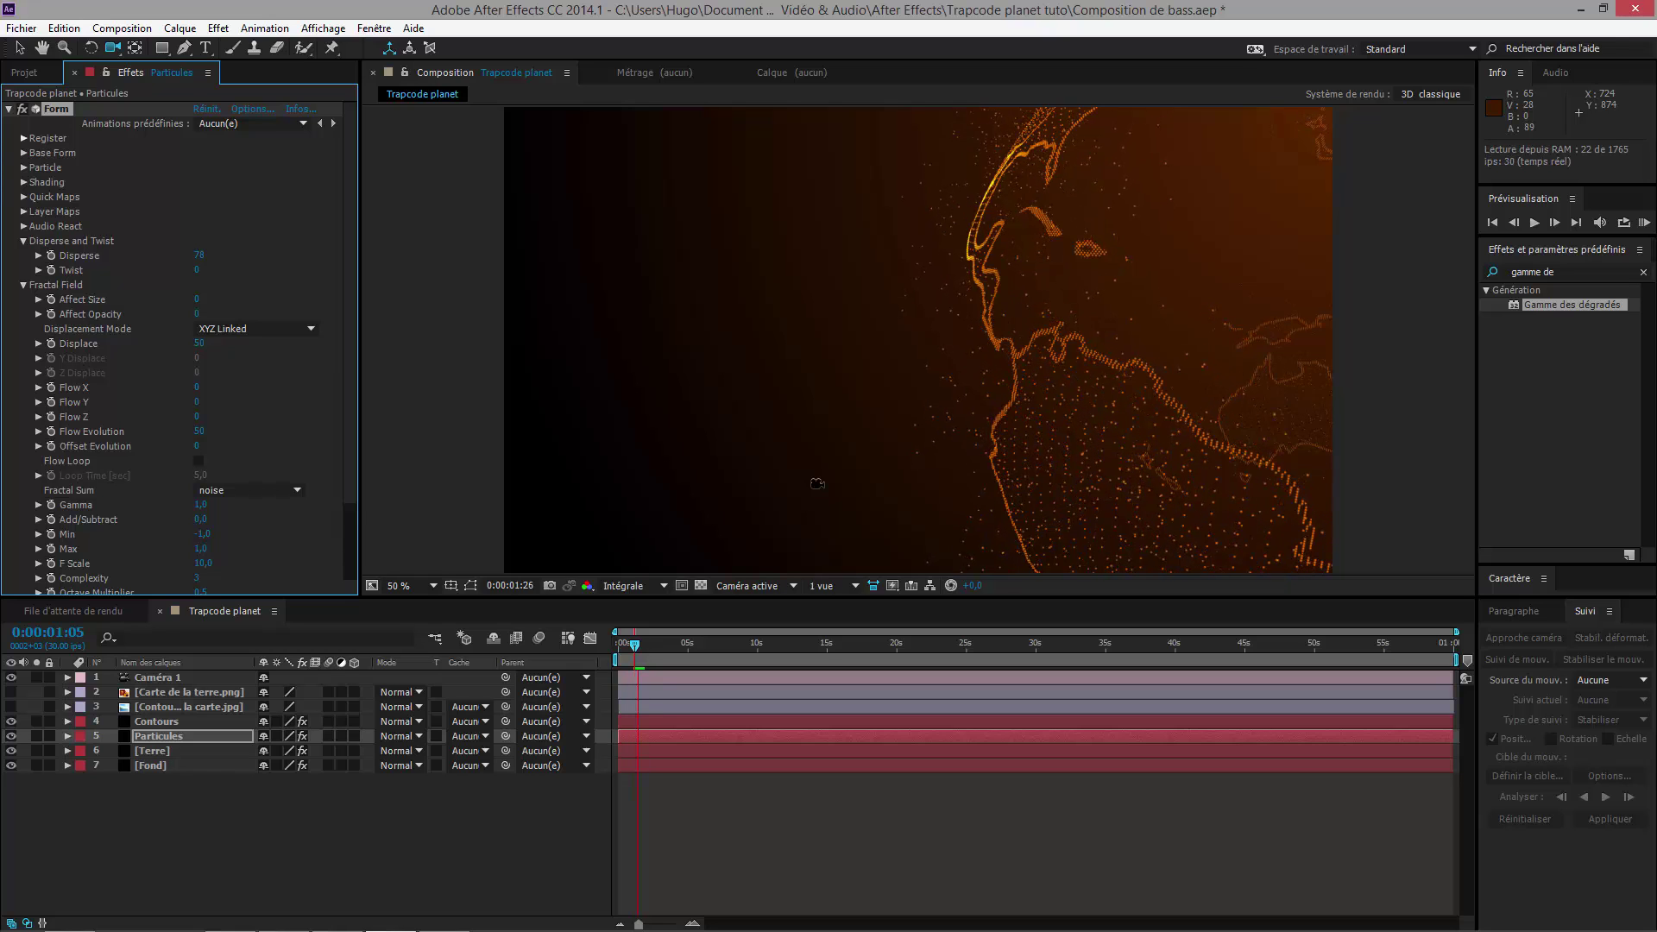
pyautogui.press('space')
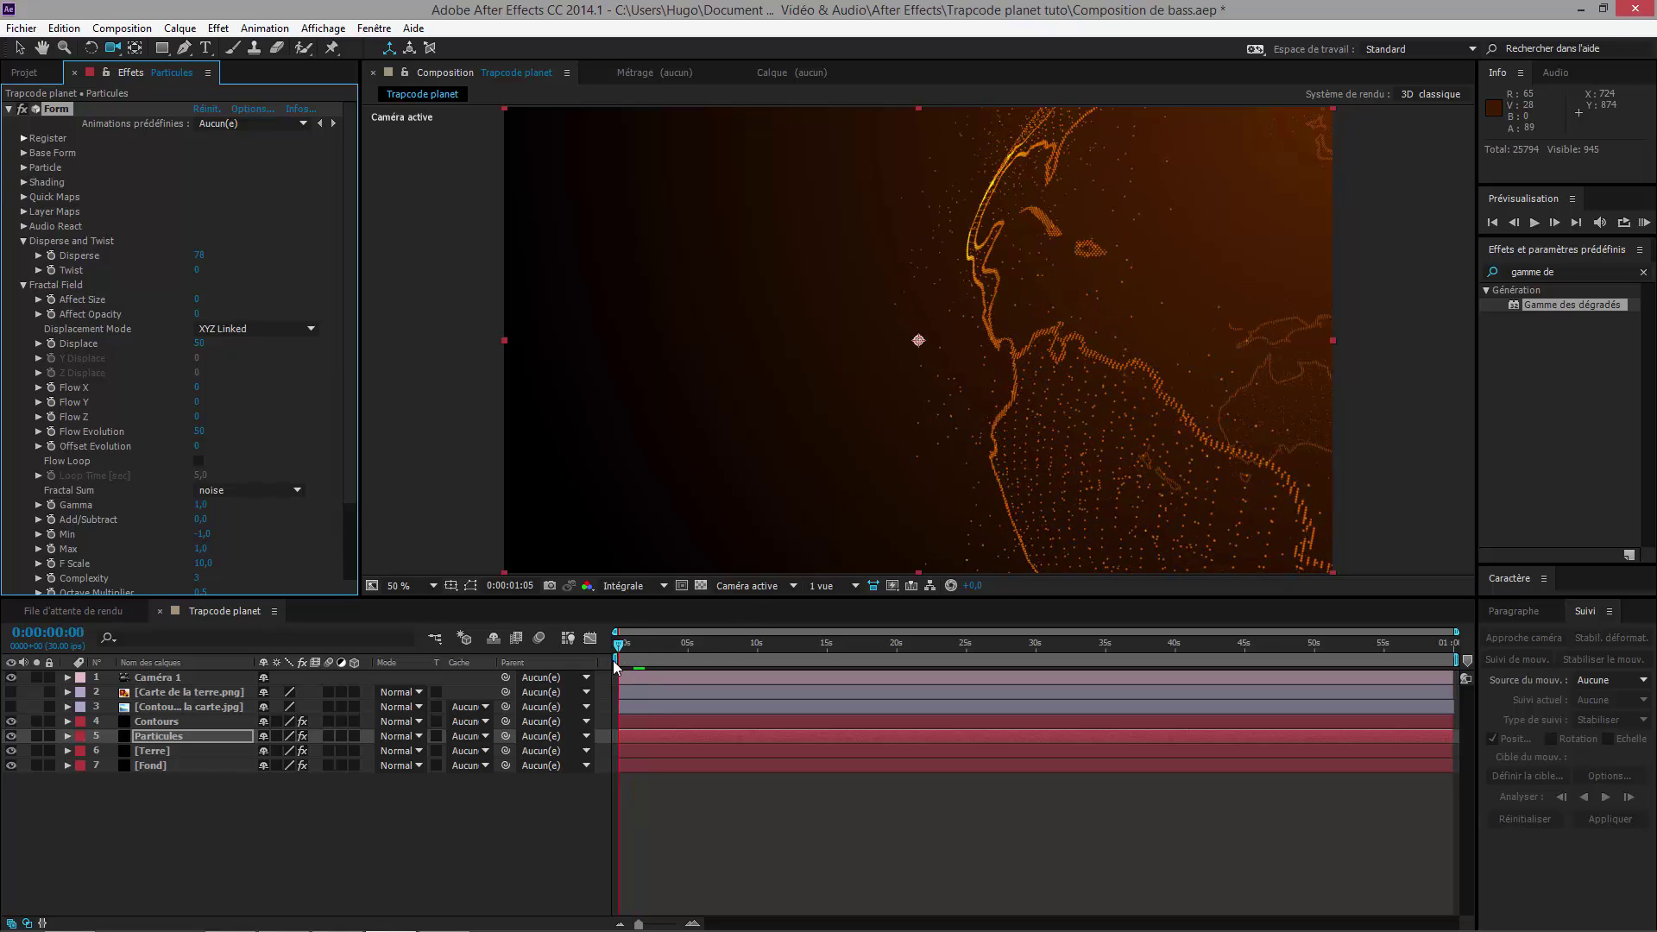
# Step: Orbit the camera around the globe and pull it back until the whole sphere is in frame, keeping the Particules layer selected
pyautogui.click(1140, 321)
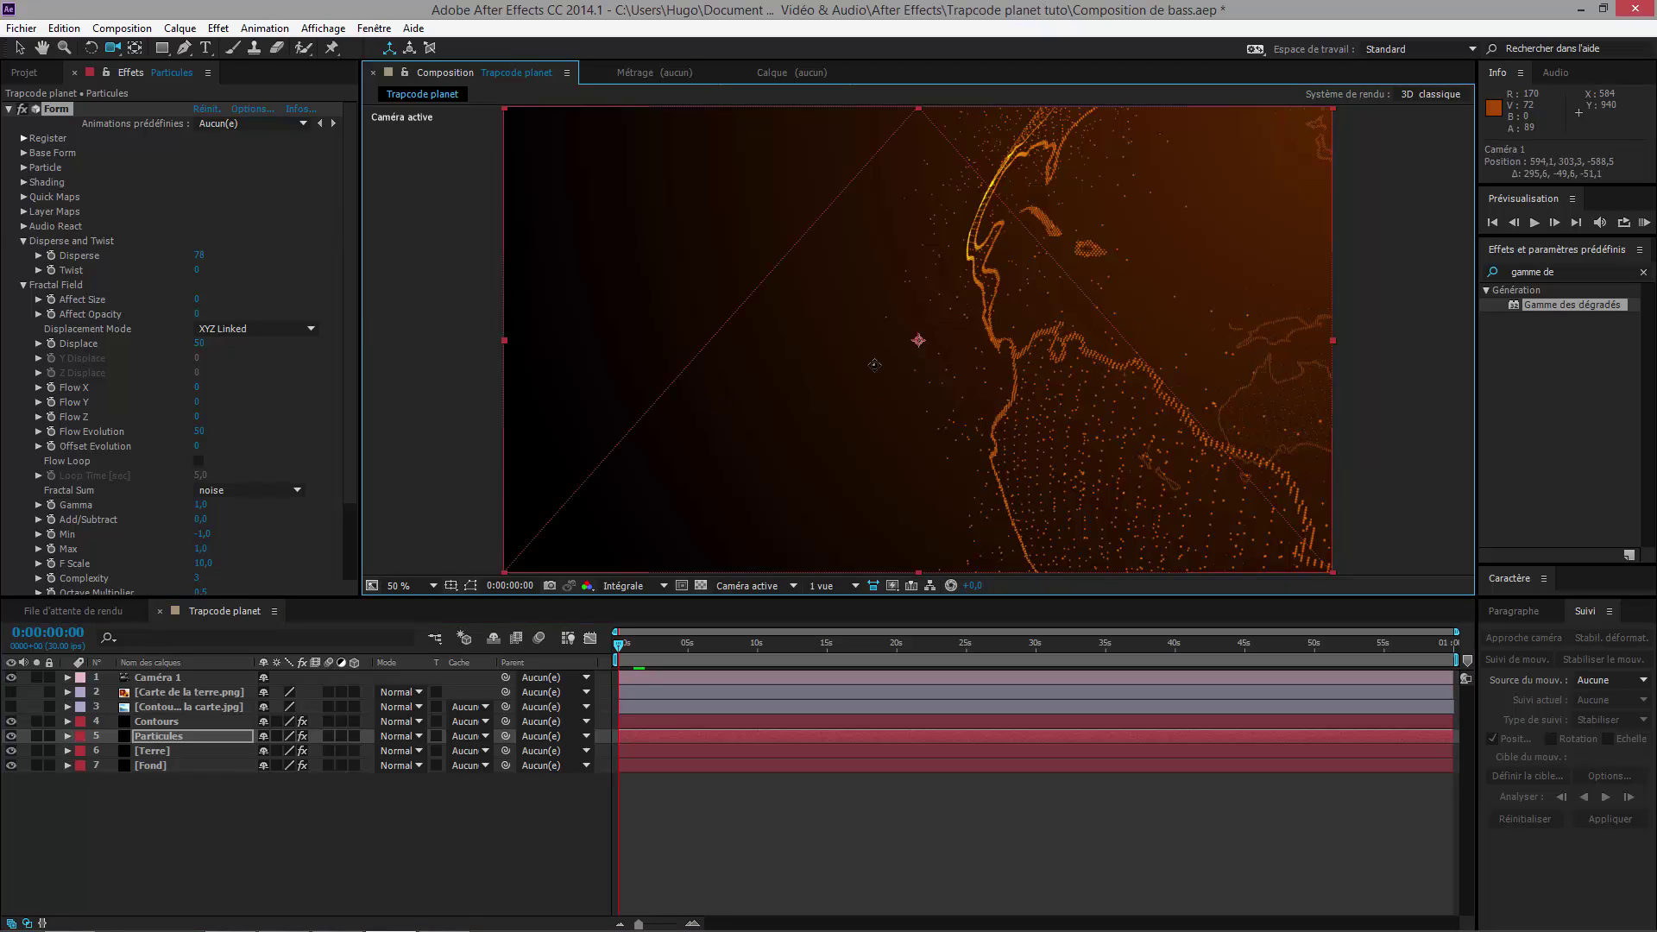
pyautogui.moveTo(827, 380); pyautogui.dragTo(842, 364)
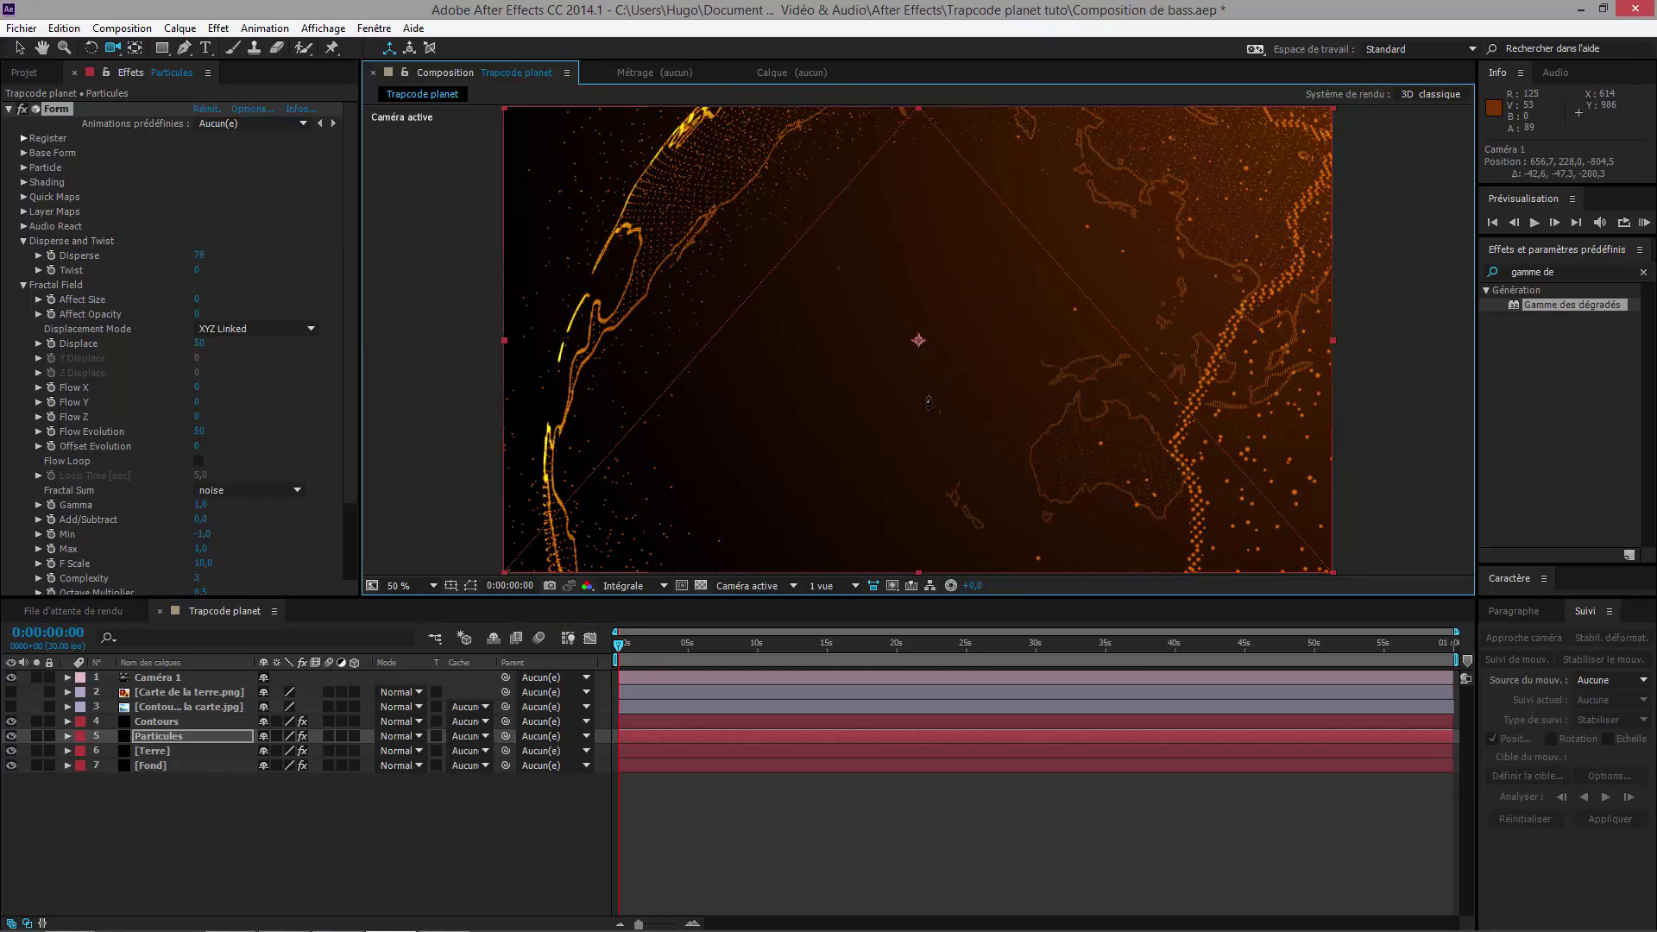
pyautogui.moveTo(932, 451); pyautogui.dragTo(963, 361)
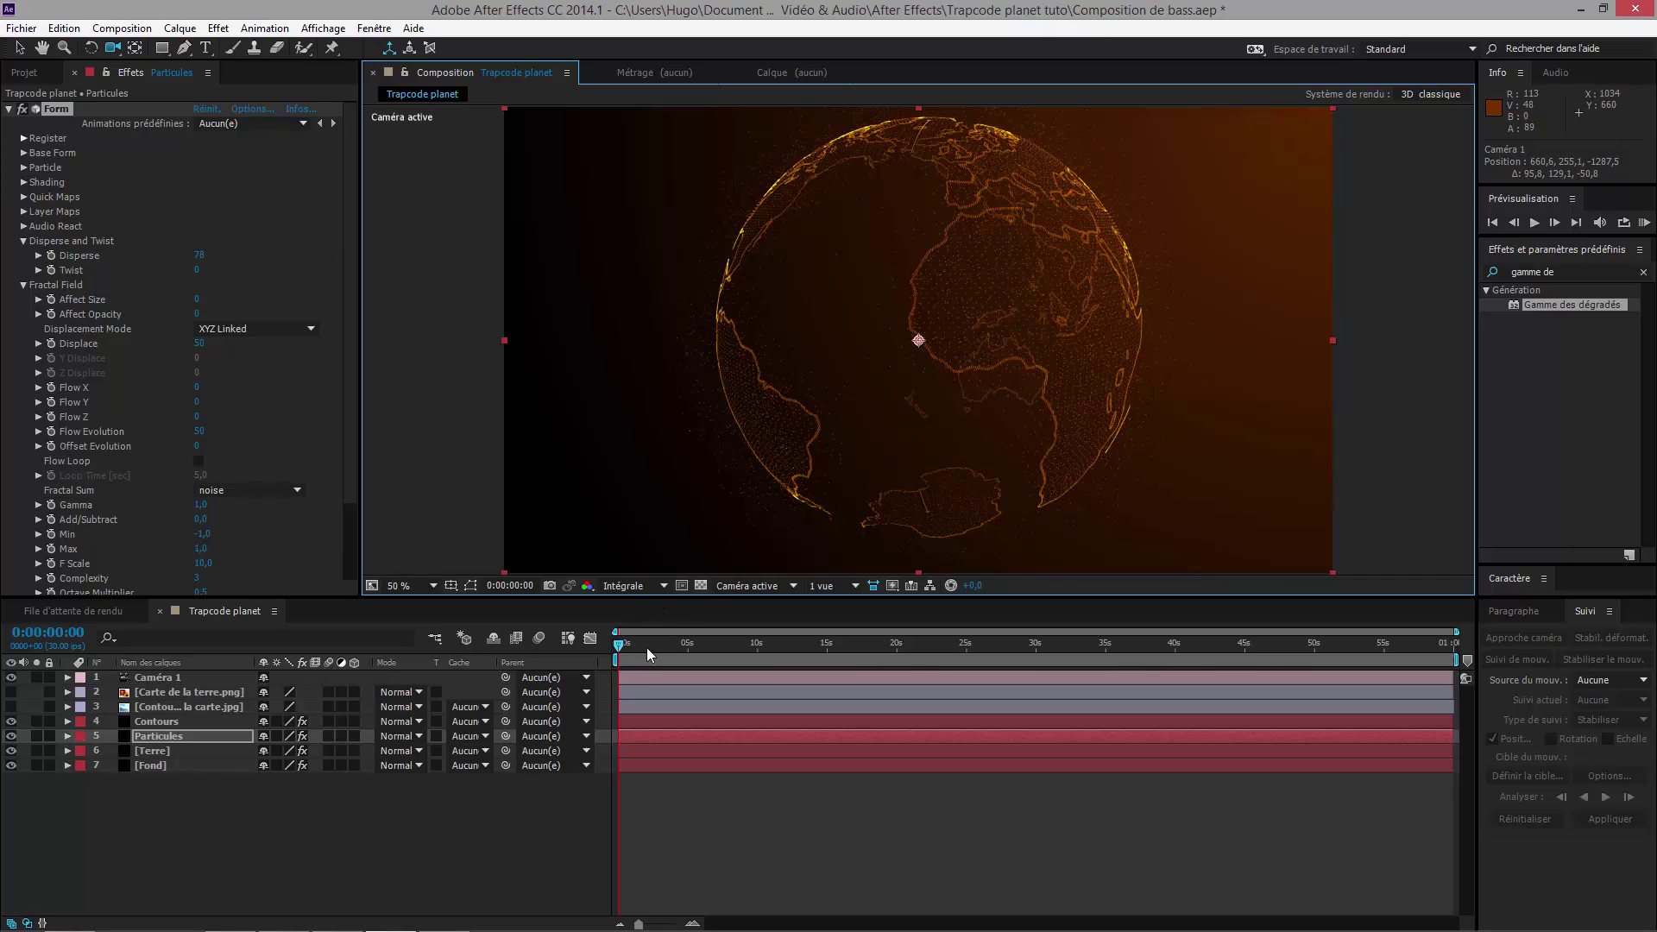
pyautogui.click(168, 725)
pyautogui.click(171, 738)
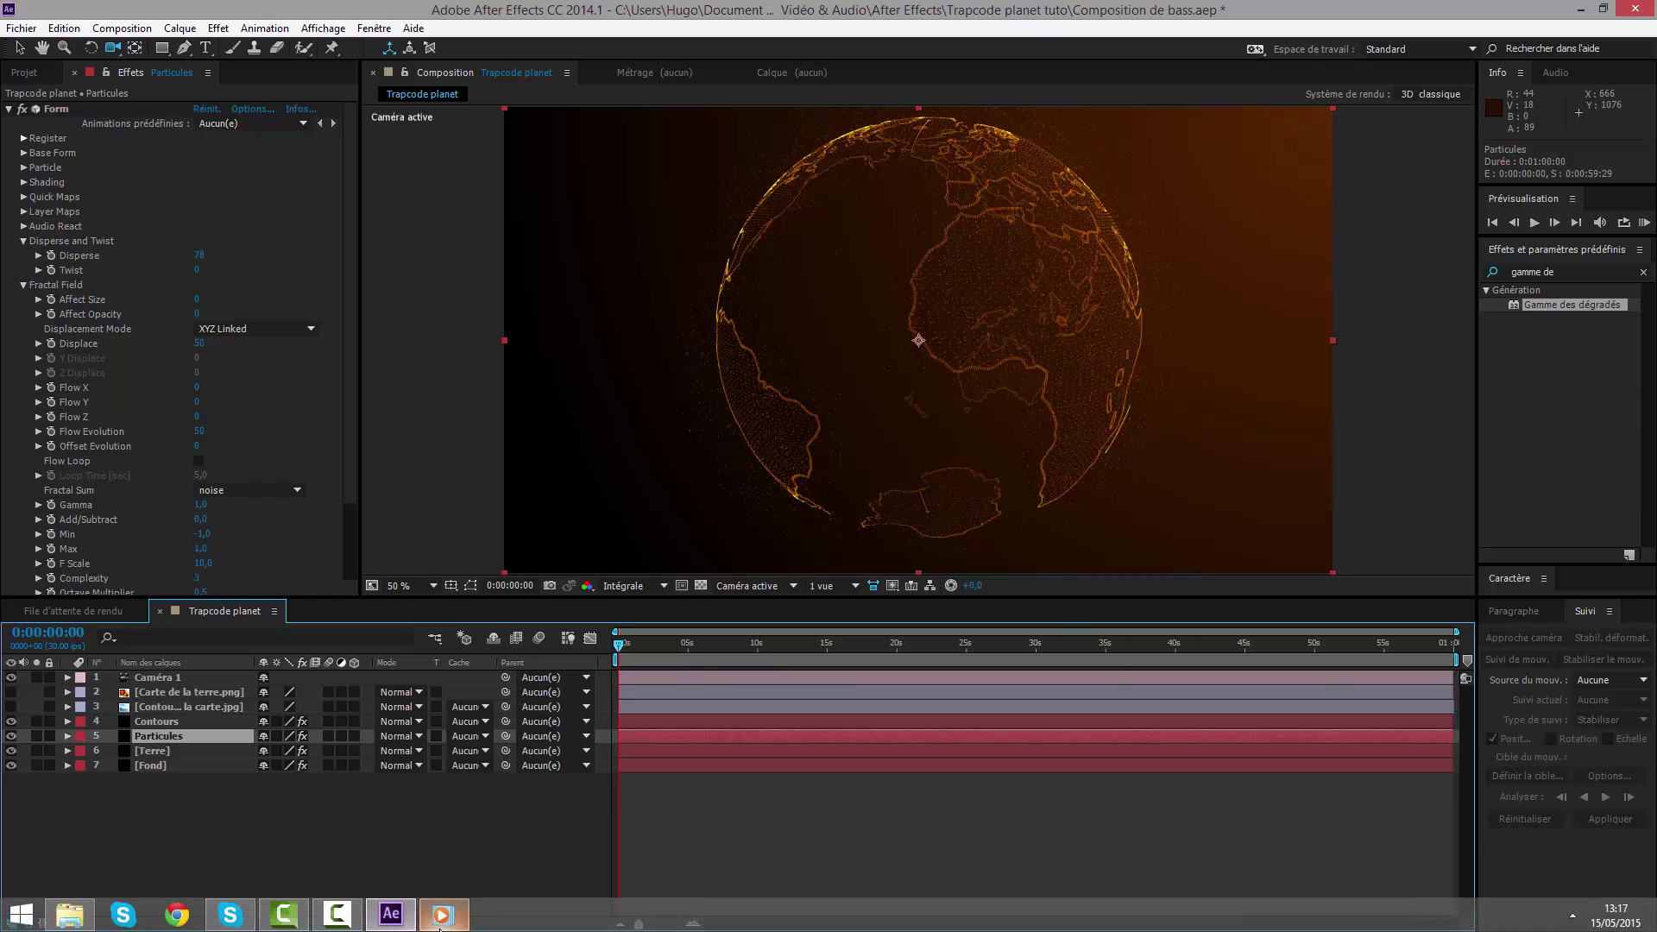
# Step: Play the Trapcode planet reference video up to about 12 seconds with the volume lowered, examine the outer dotted sphere, and return to After Effects
pyautogui.click(444, 914)
pyautogui.click(827, 903)
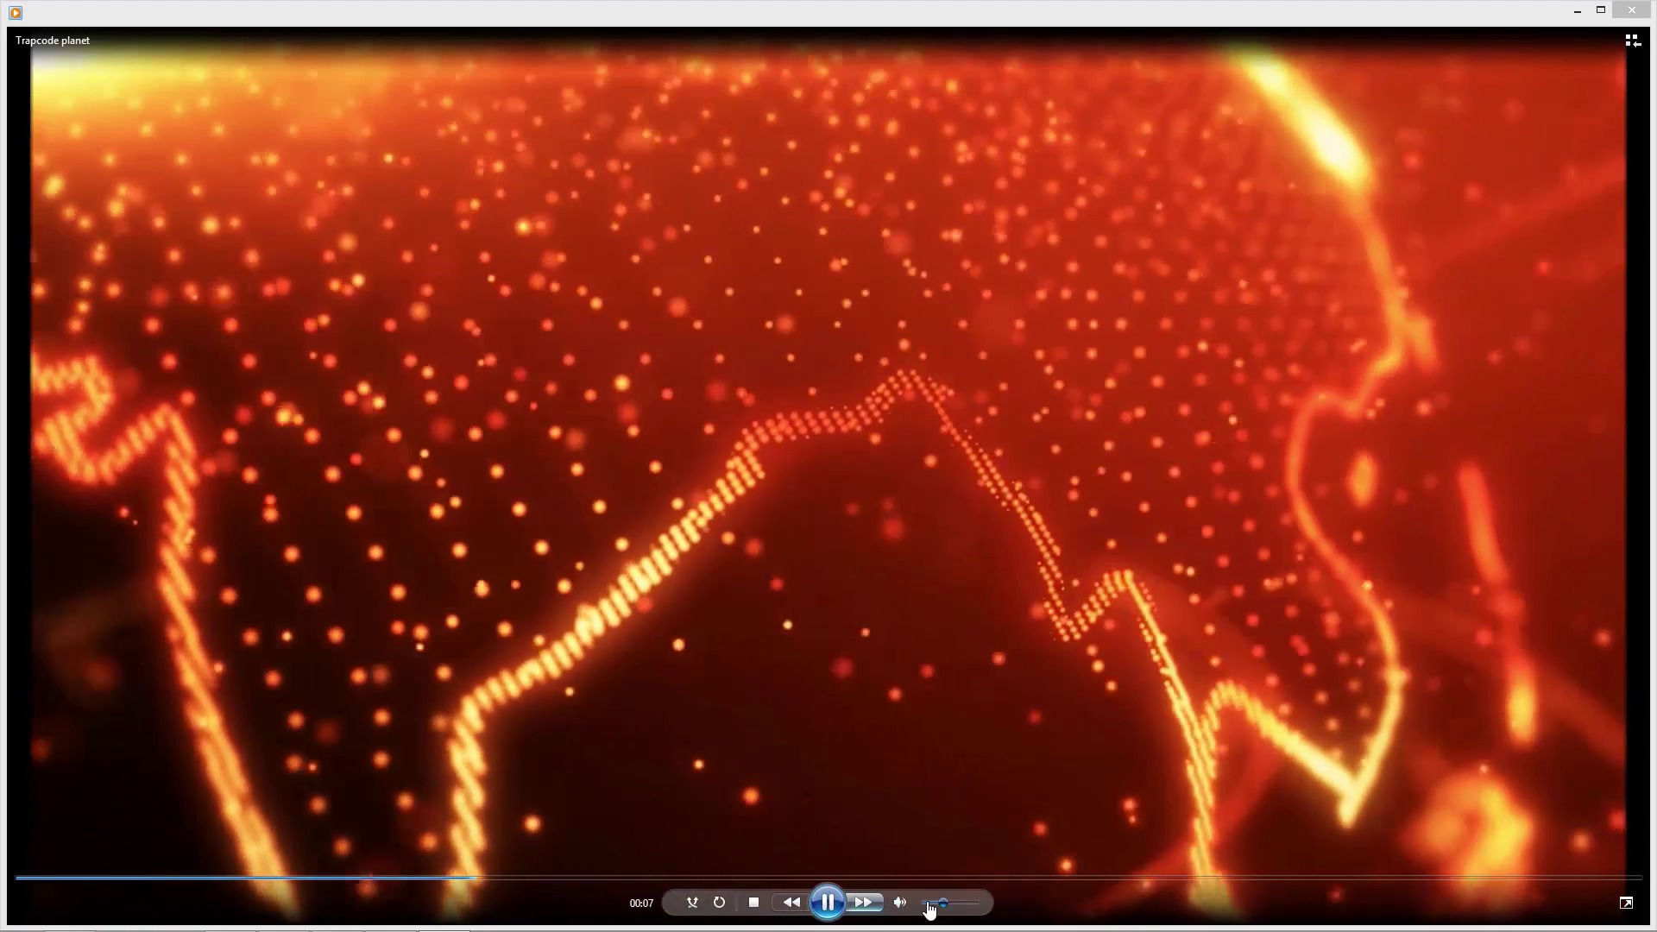
pyautogui.moveTo(940, 903); pyautogui.dragTo(928, 905)
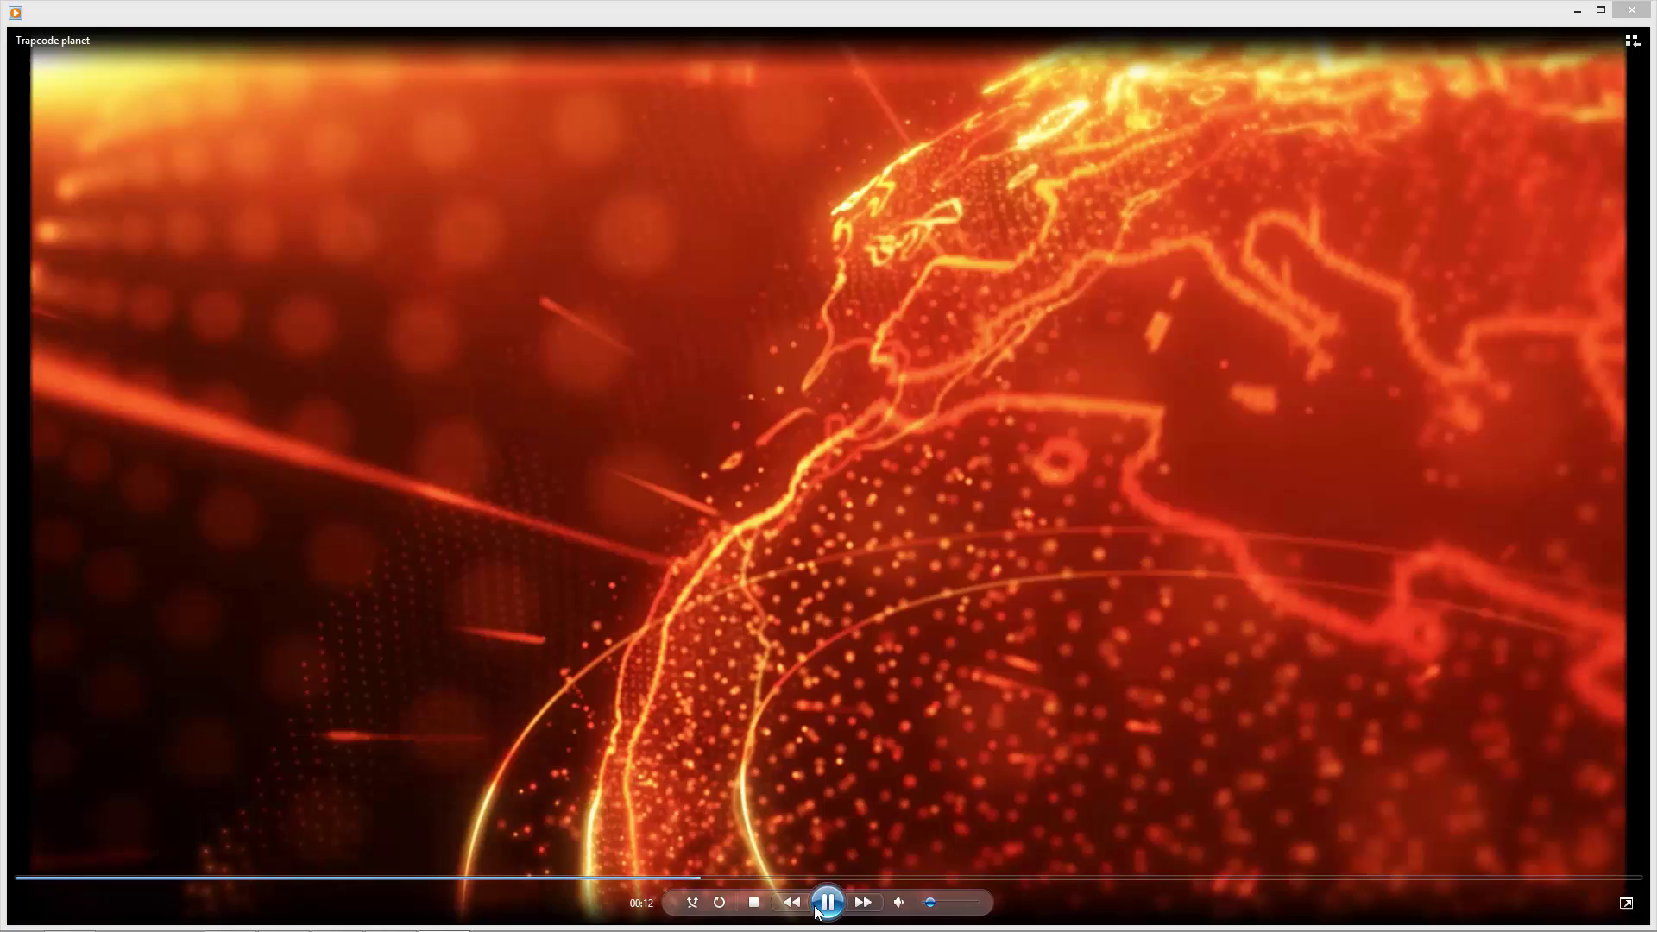
pyautogui.click(459, 426)
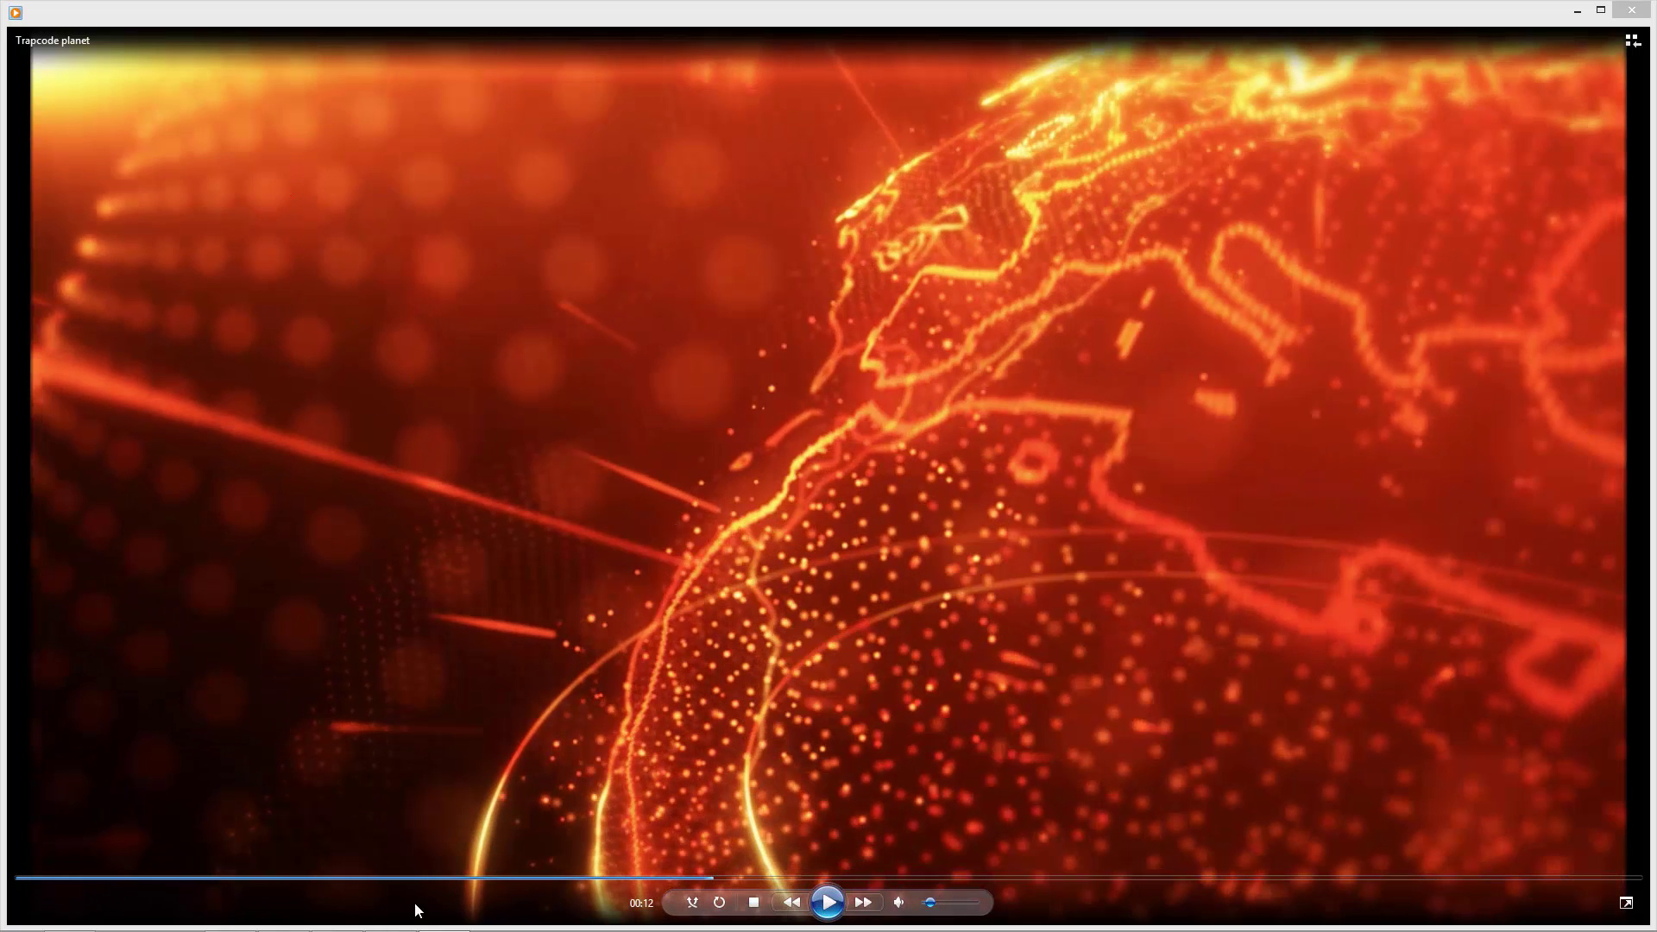
pyautogui.click(374, 915)
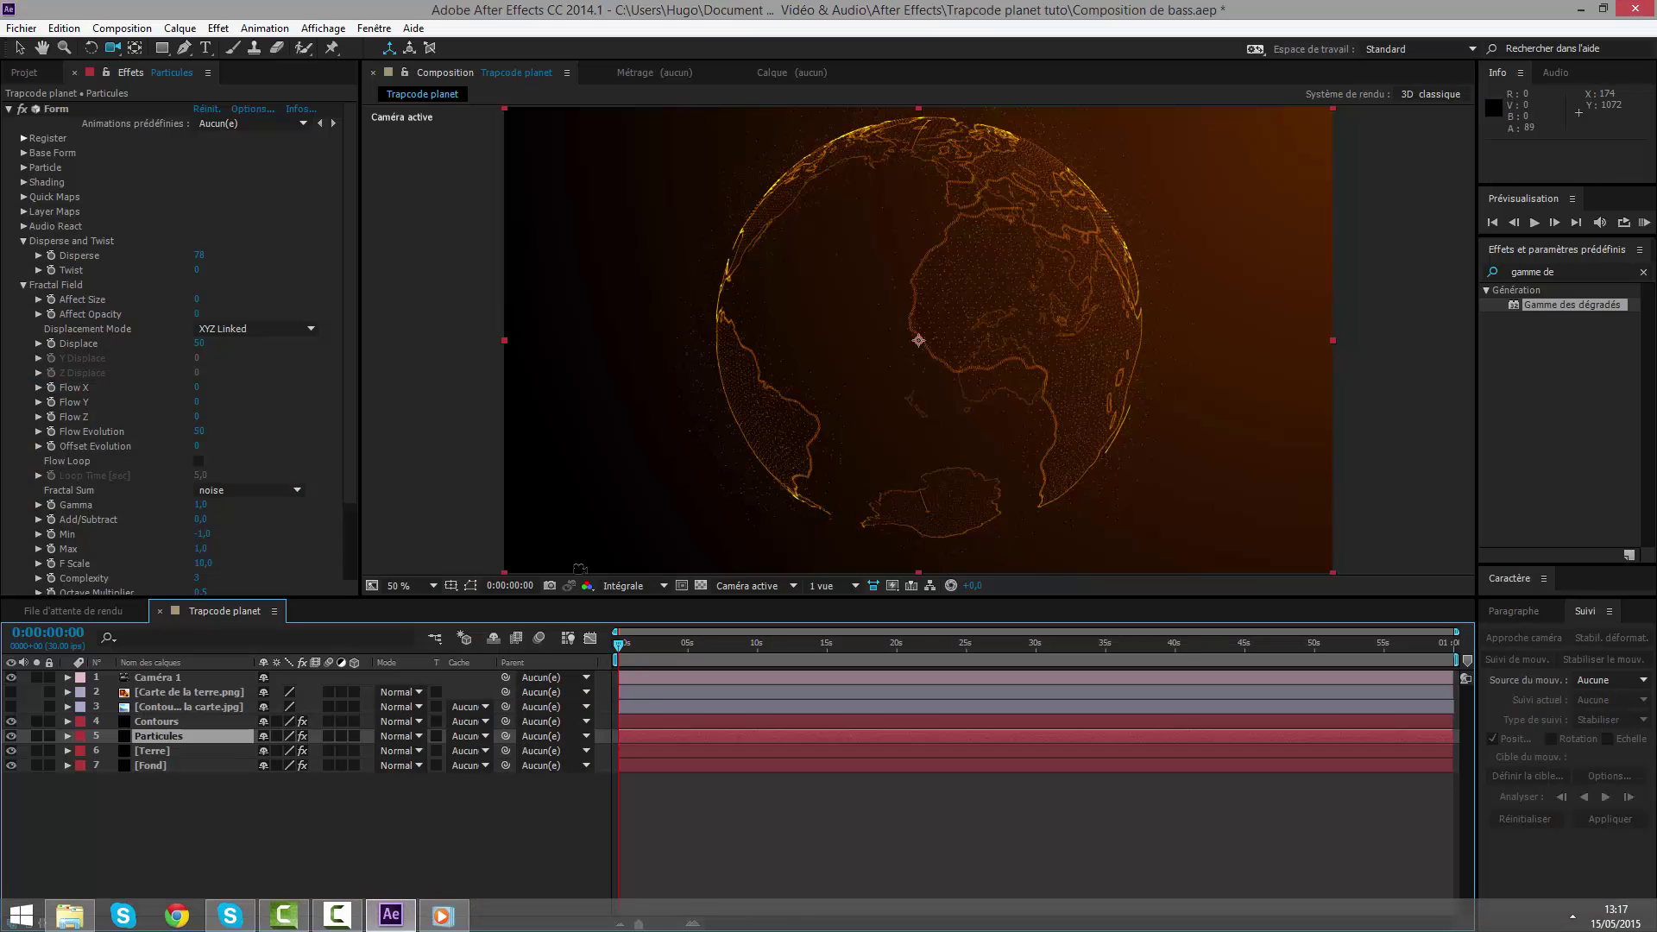
# Step: Duplicate the Terre layer and rename the copy Grosse terre
pyautogui.click(199, 756)
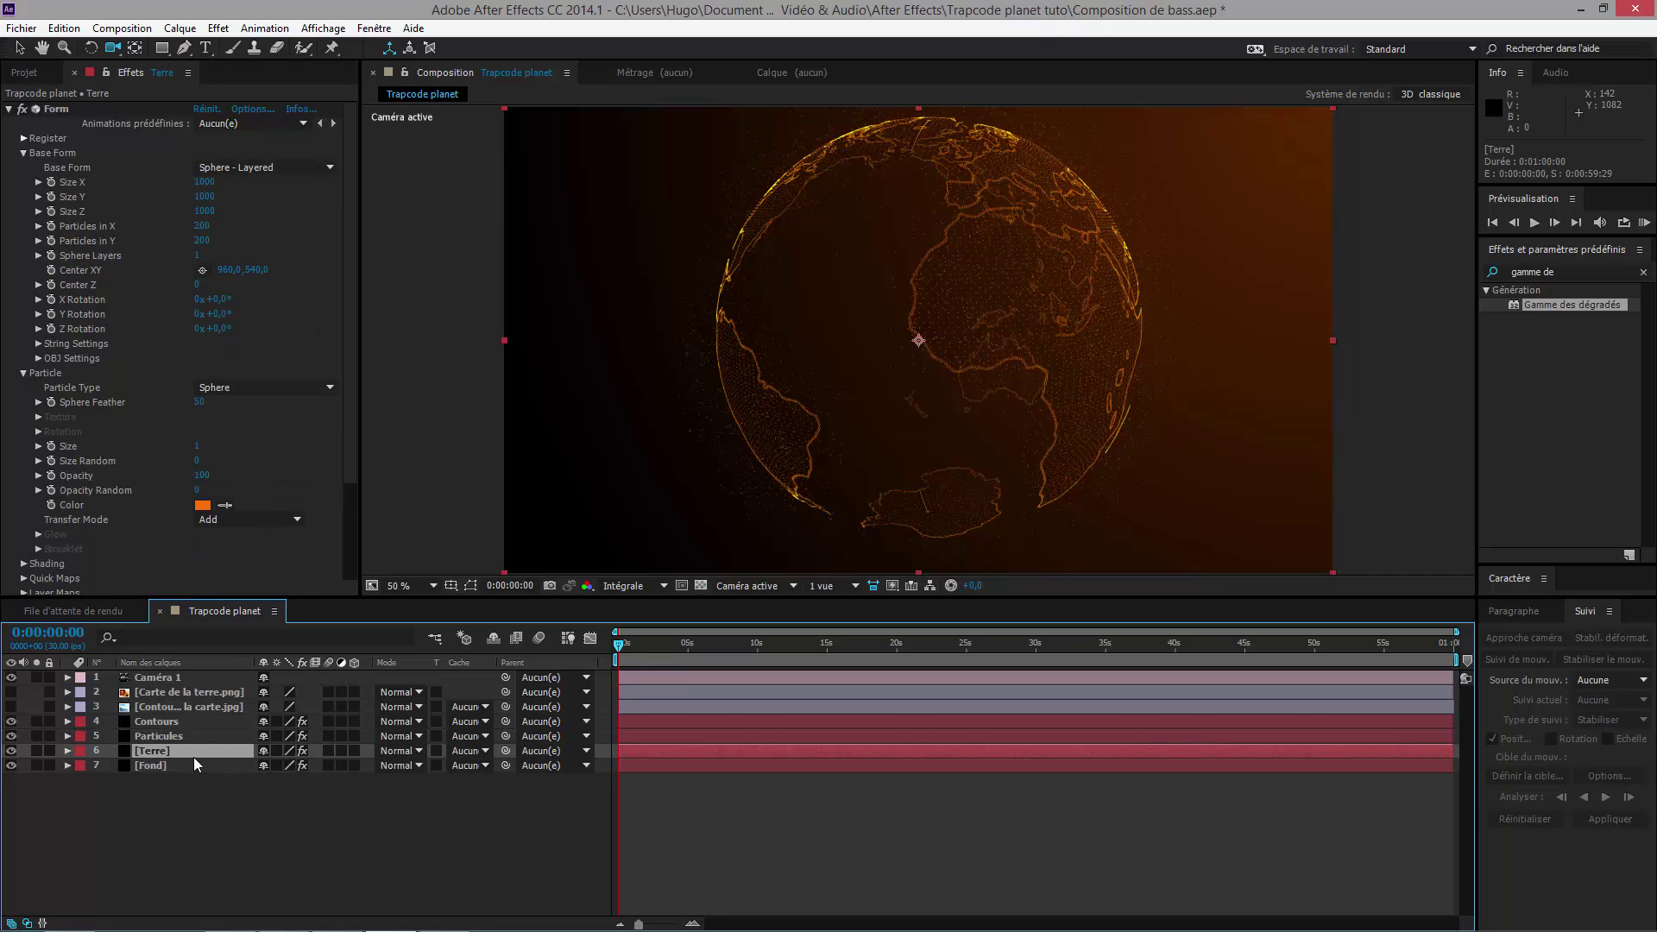
pyautogui.hotkey('ctrl', 'd')
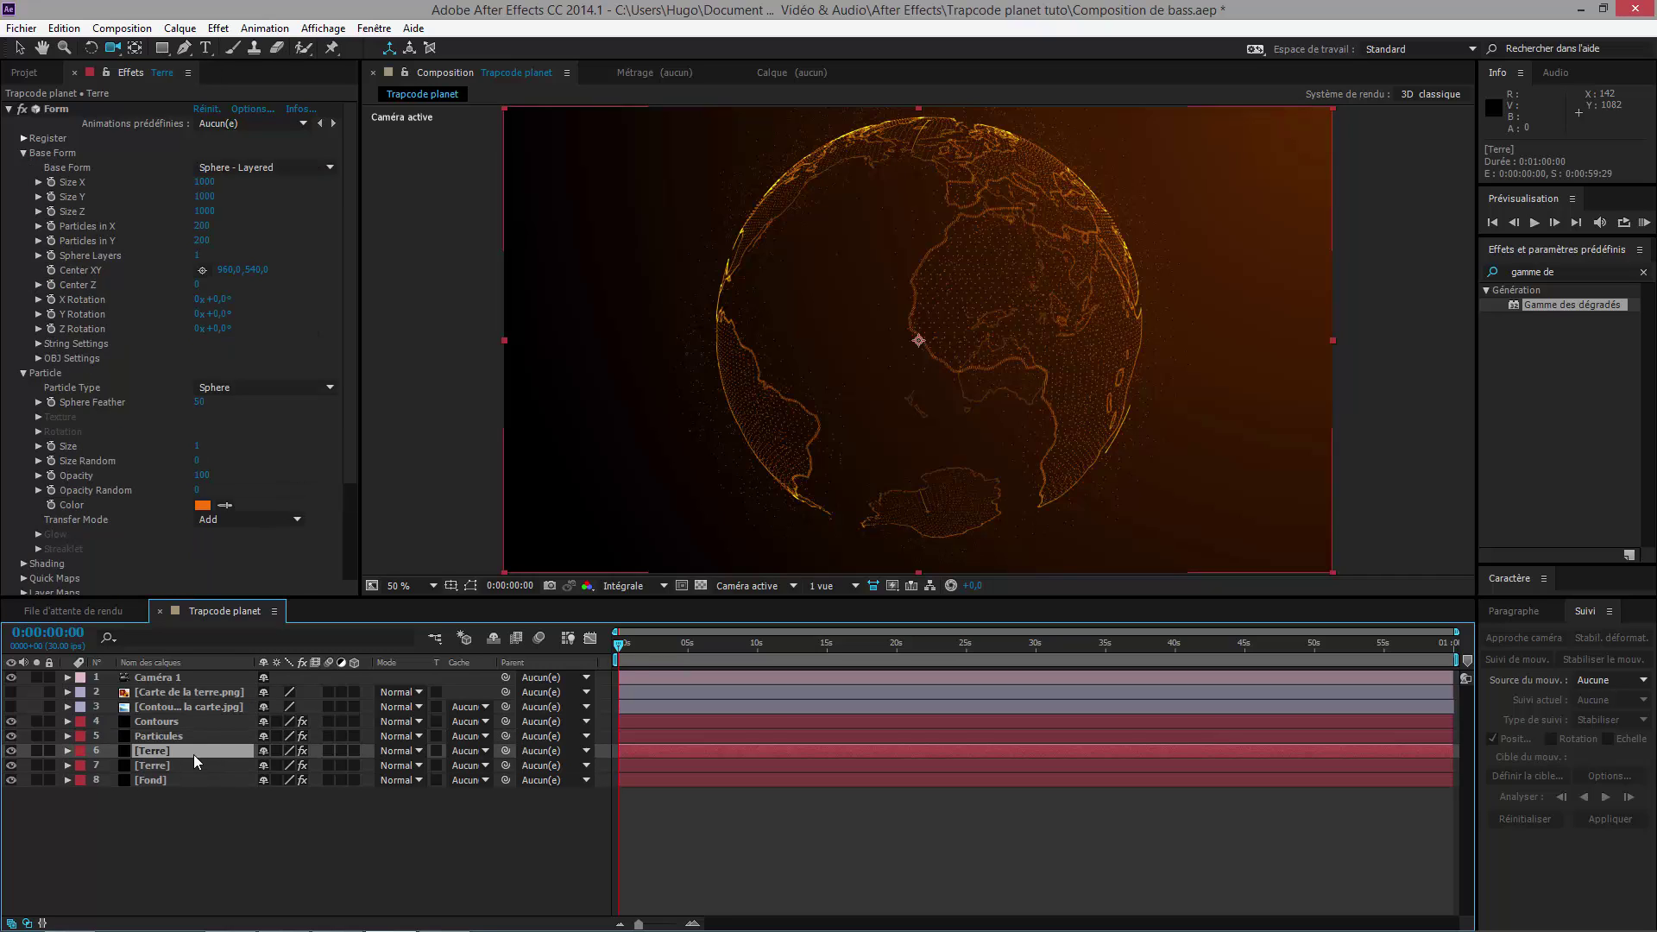
pyautogui.press('Return')
pyautogui.write('Grosse terre')
pyautogui.press('Return')
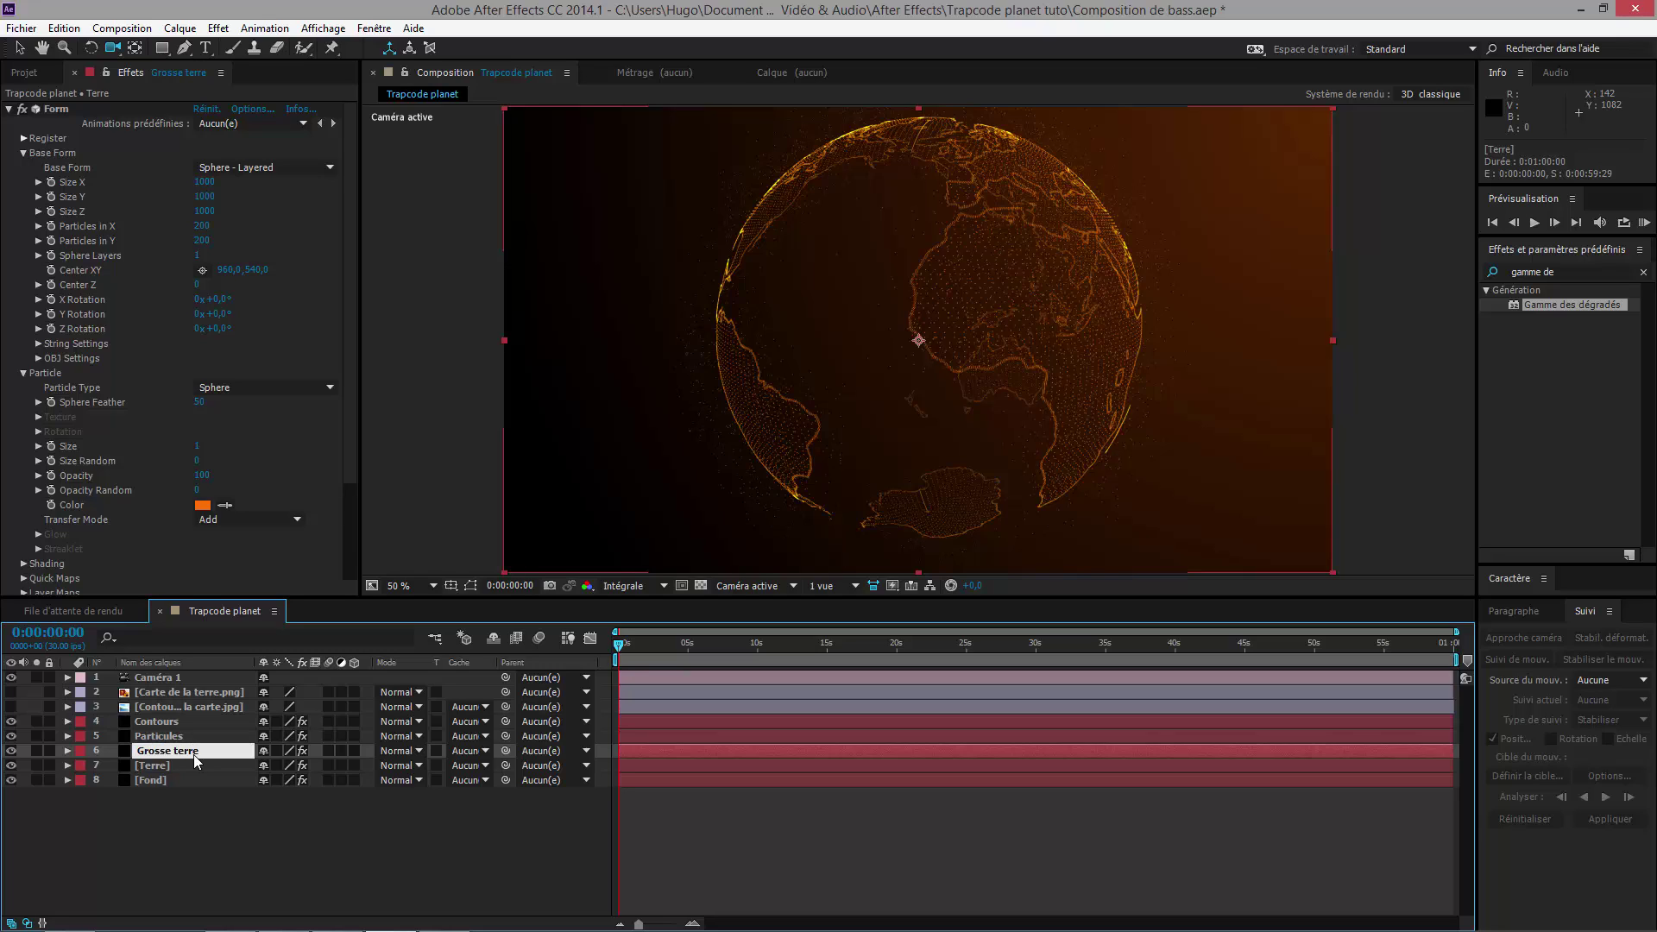
# Step: Set Size X, Size Y and Size Z of the Grosse terre layer's Form sphere to 1600, and move the current time to 0:00:05:10
pyautogui.moveTo(209, 180)
pyautogui.mouseDown()
pyautogui.moveTo(286, 181)
pyautogui.moveTo(214, 181)
pyautogui.mouseUp()
pyautogui.click(212, 177)
pyautogui.write('1700')
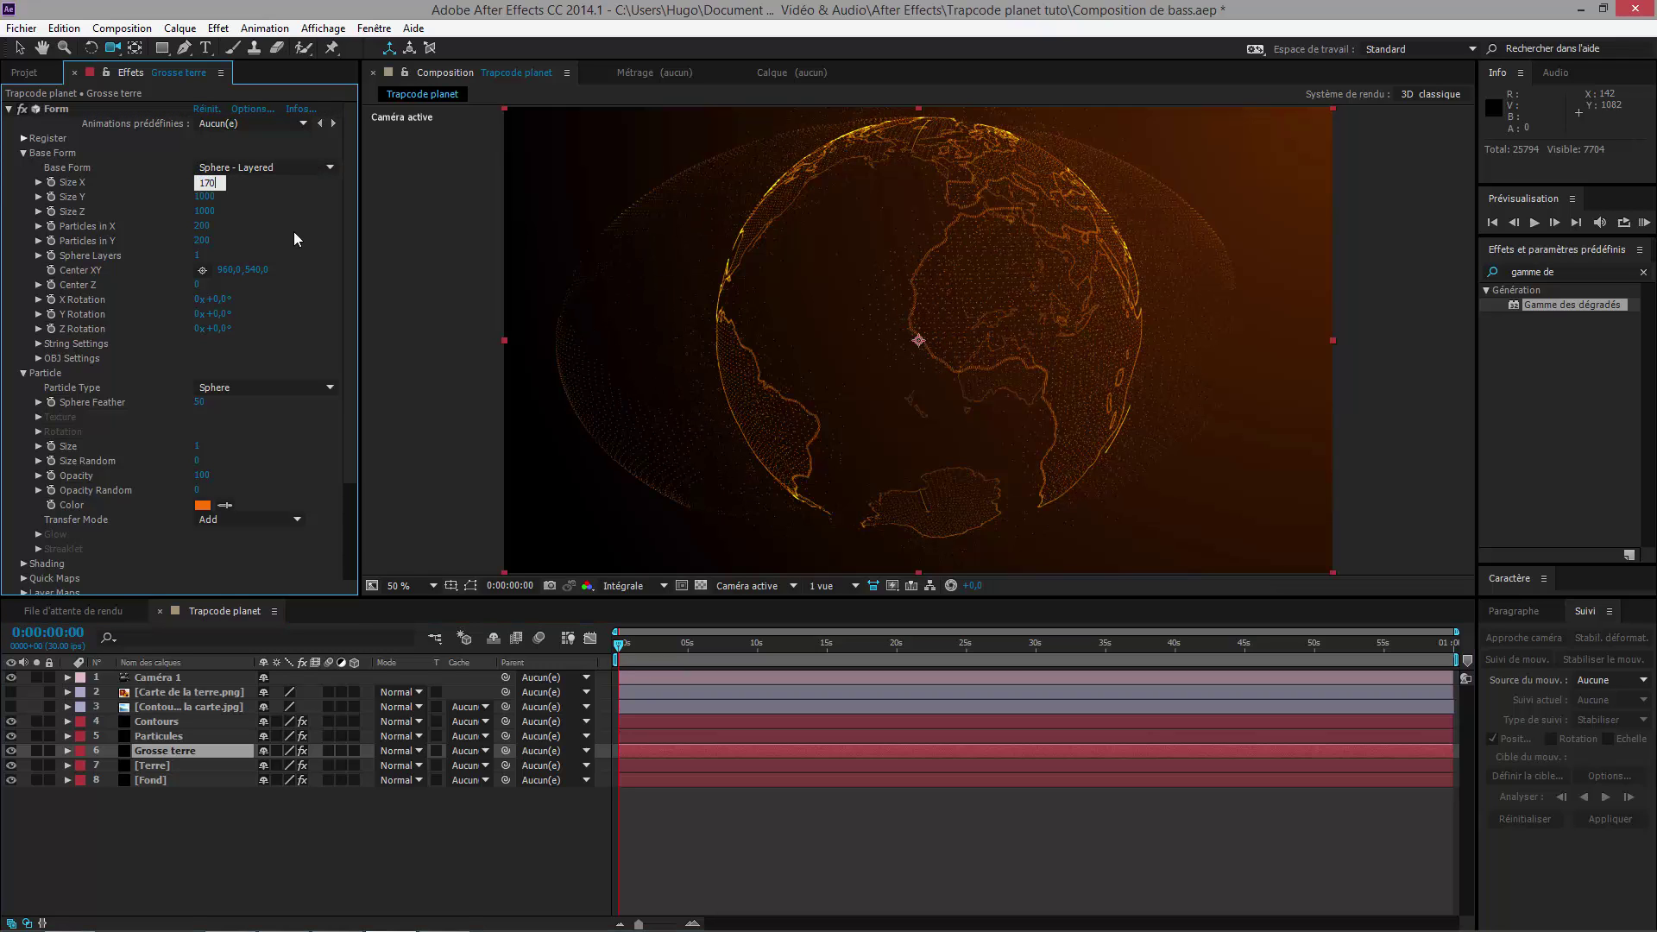
pyautogui.press('BackSpace')
pyautogui.press('BackSpace')
pyautogui.press('BackSpace')
pyautogui.write('600')
pyautogui.press('Return')
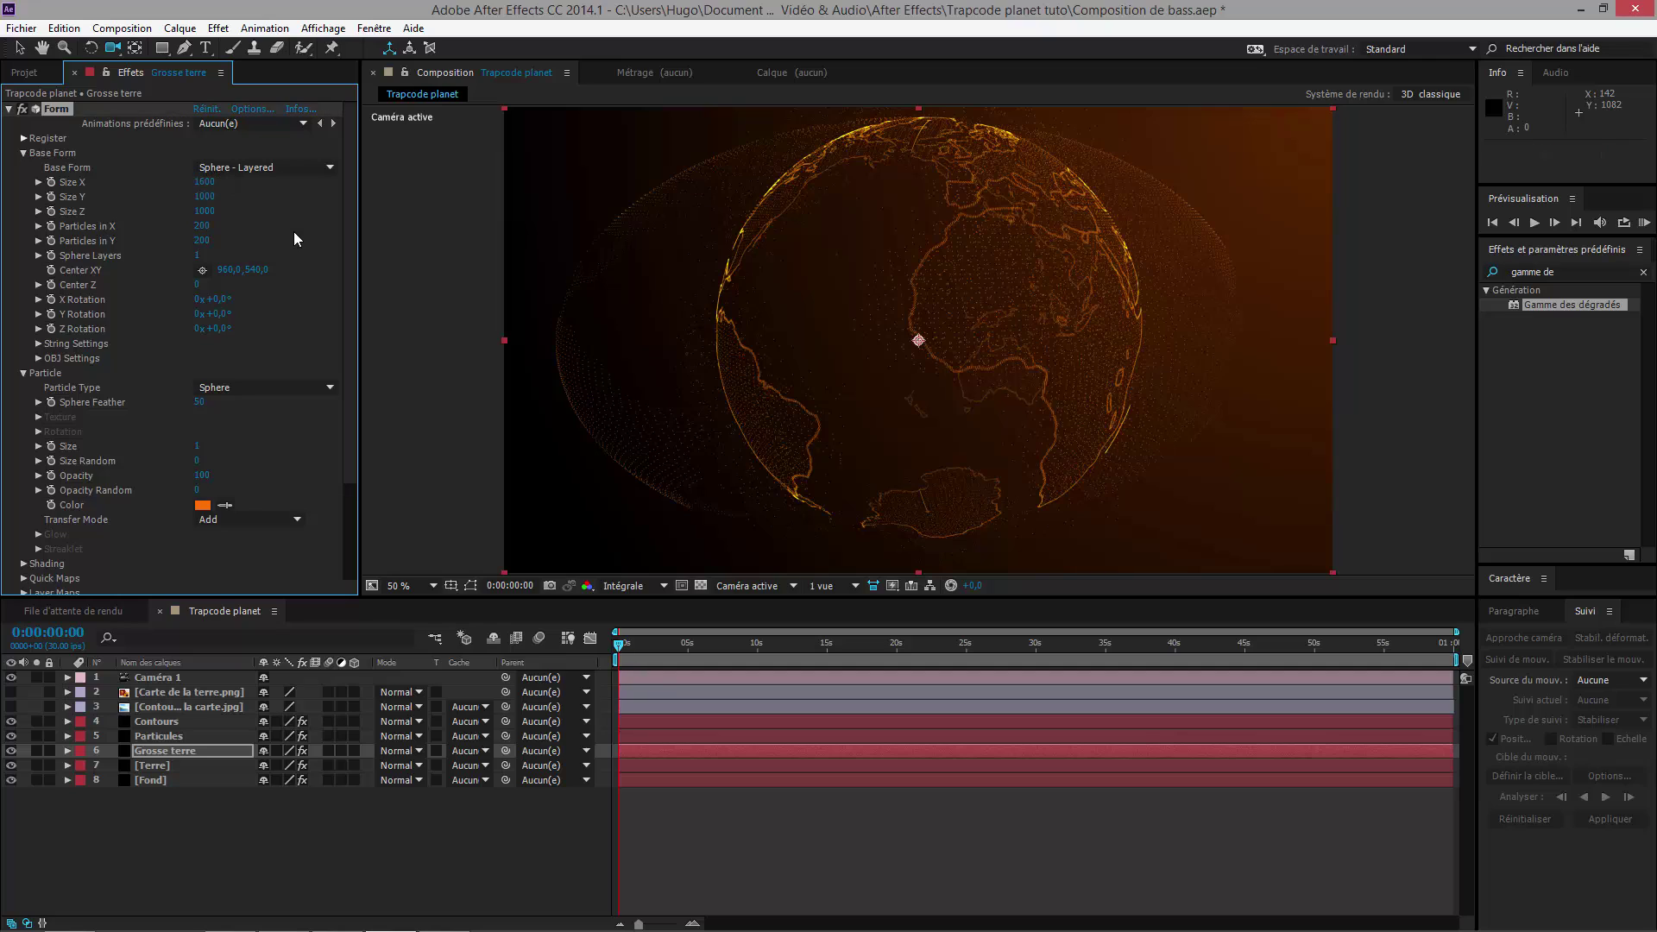
pyautogui.click(205, 196)
pyautogui.write('160')
pyautogui.click(211, 211)
pyautogui.write('16')
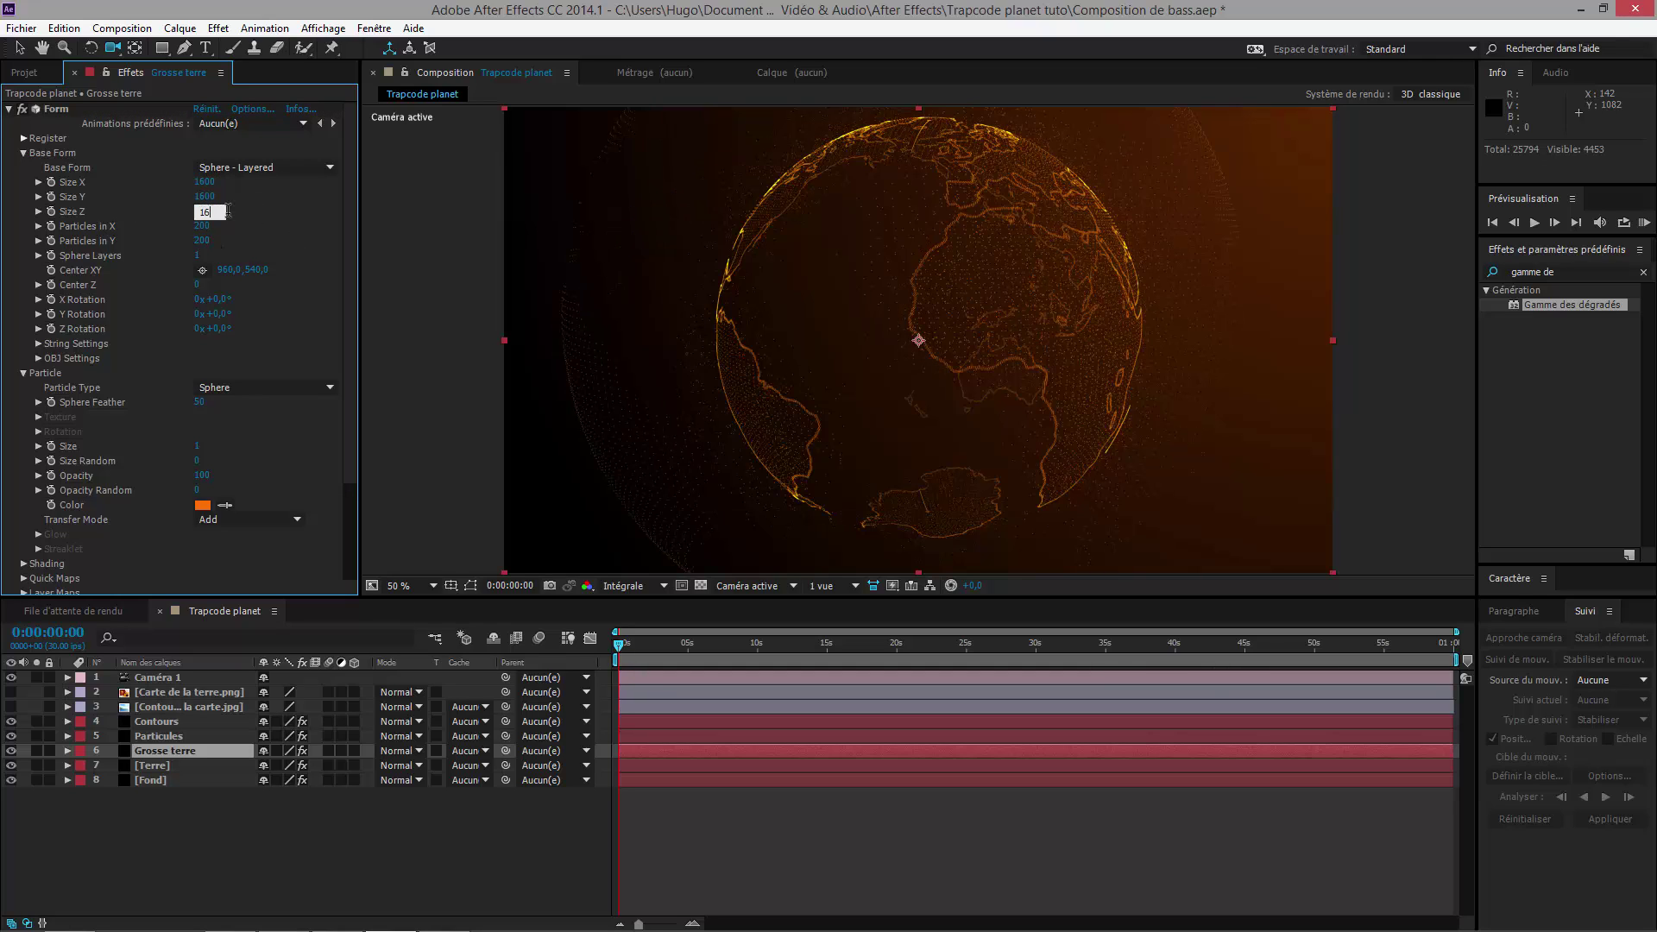
pyautogui.write('00')
pyautogui.press('Return')
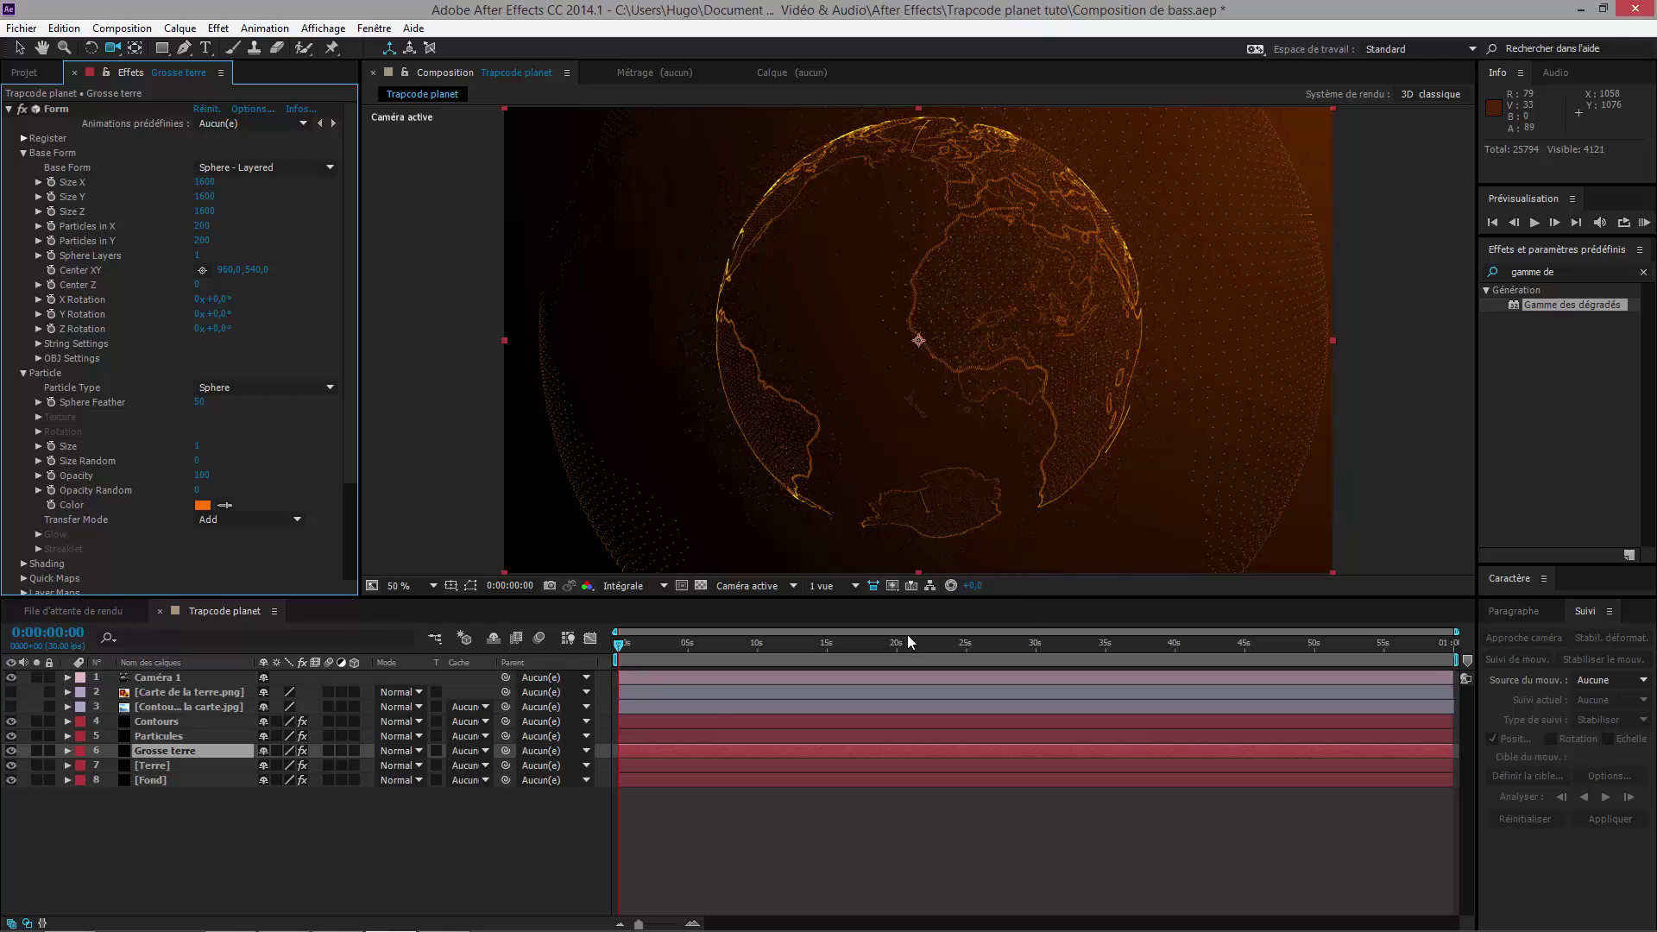
pyautogui.click(695, 644)
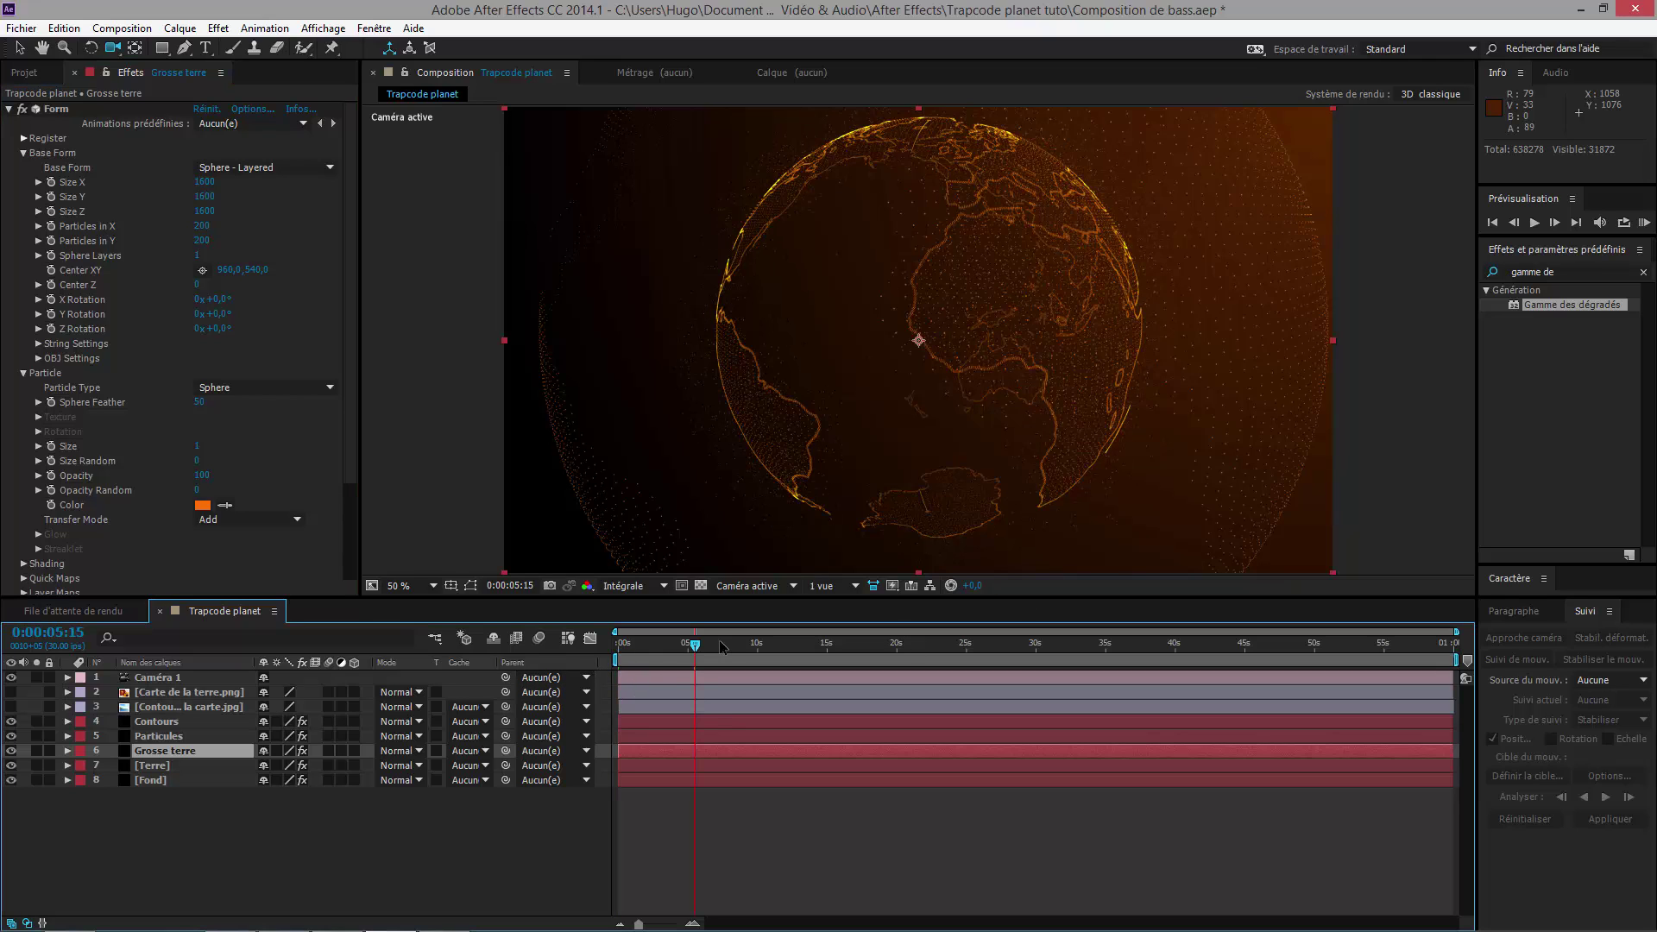
pyautogui.click(693, 644)
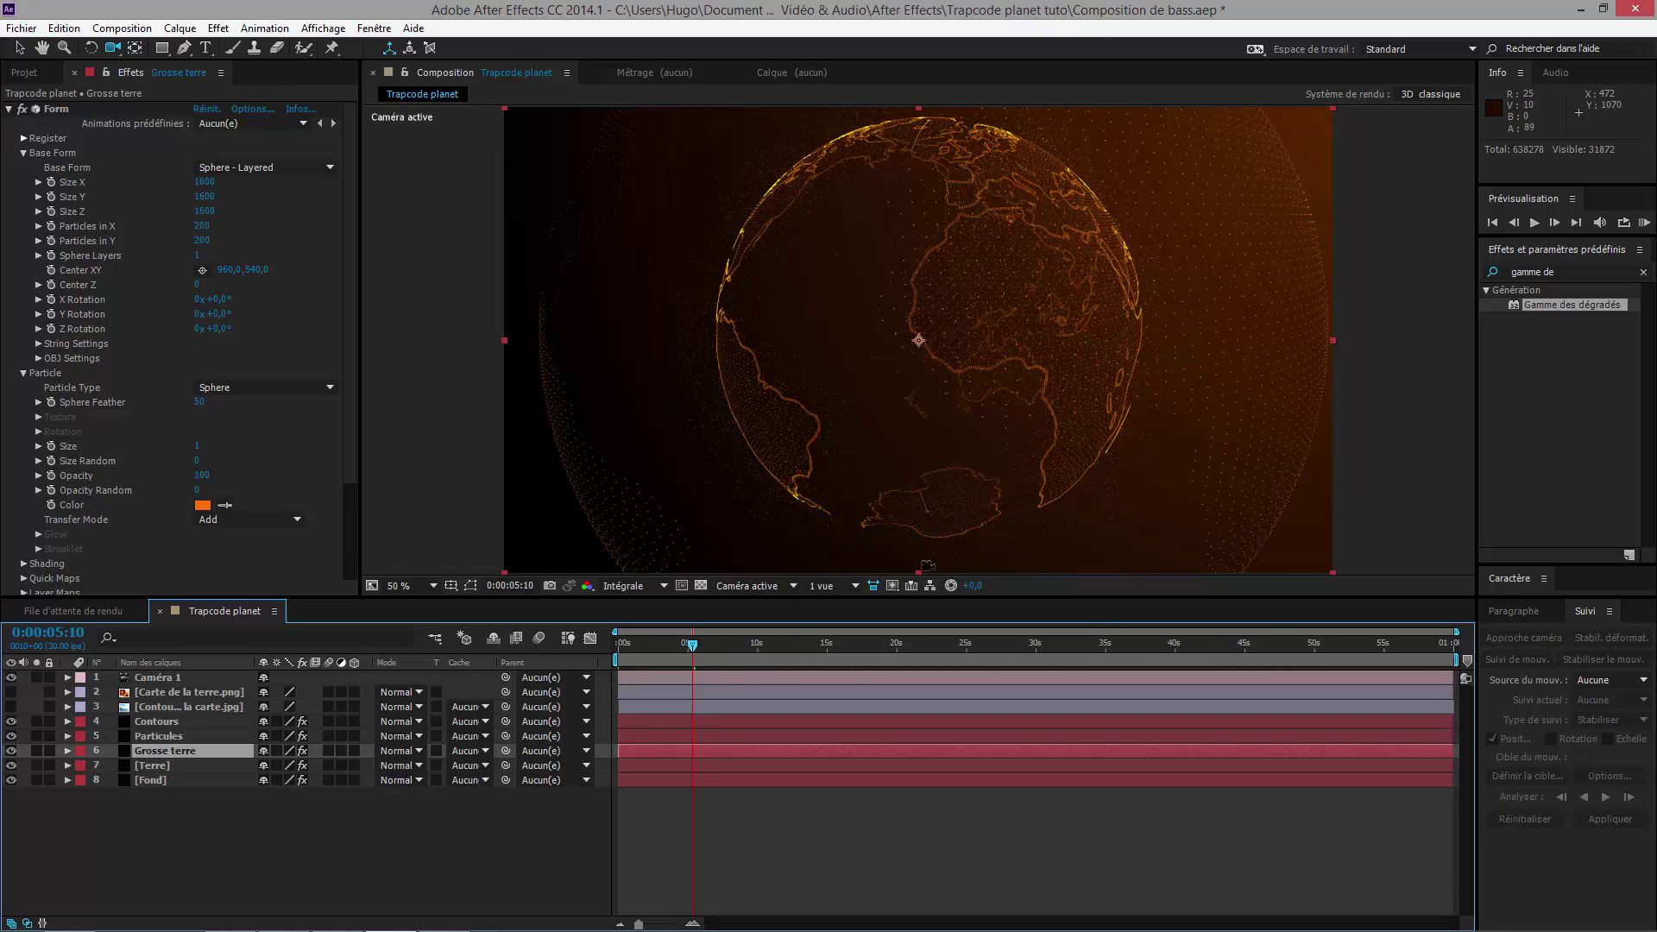
# Step: Duplicate the Terre layer and rename the copy Cercle
pyautogui.click(25, 154)
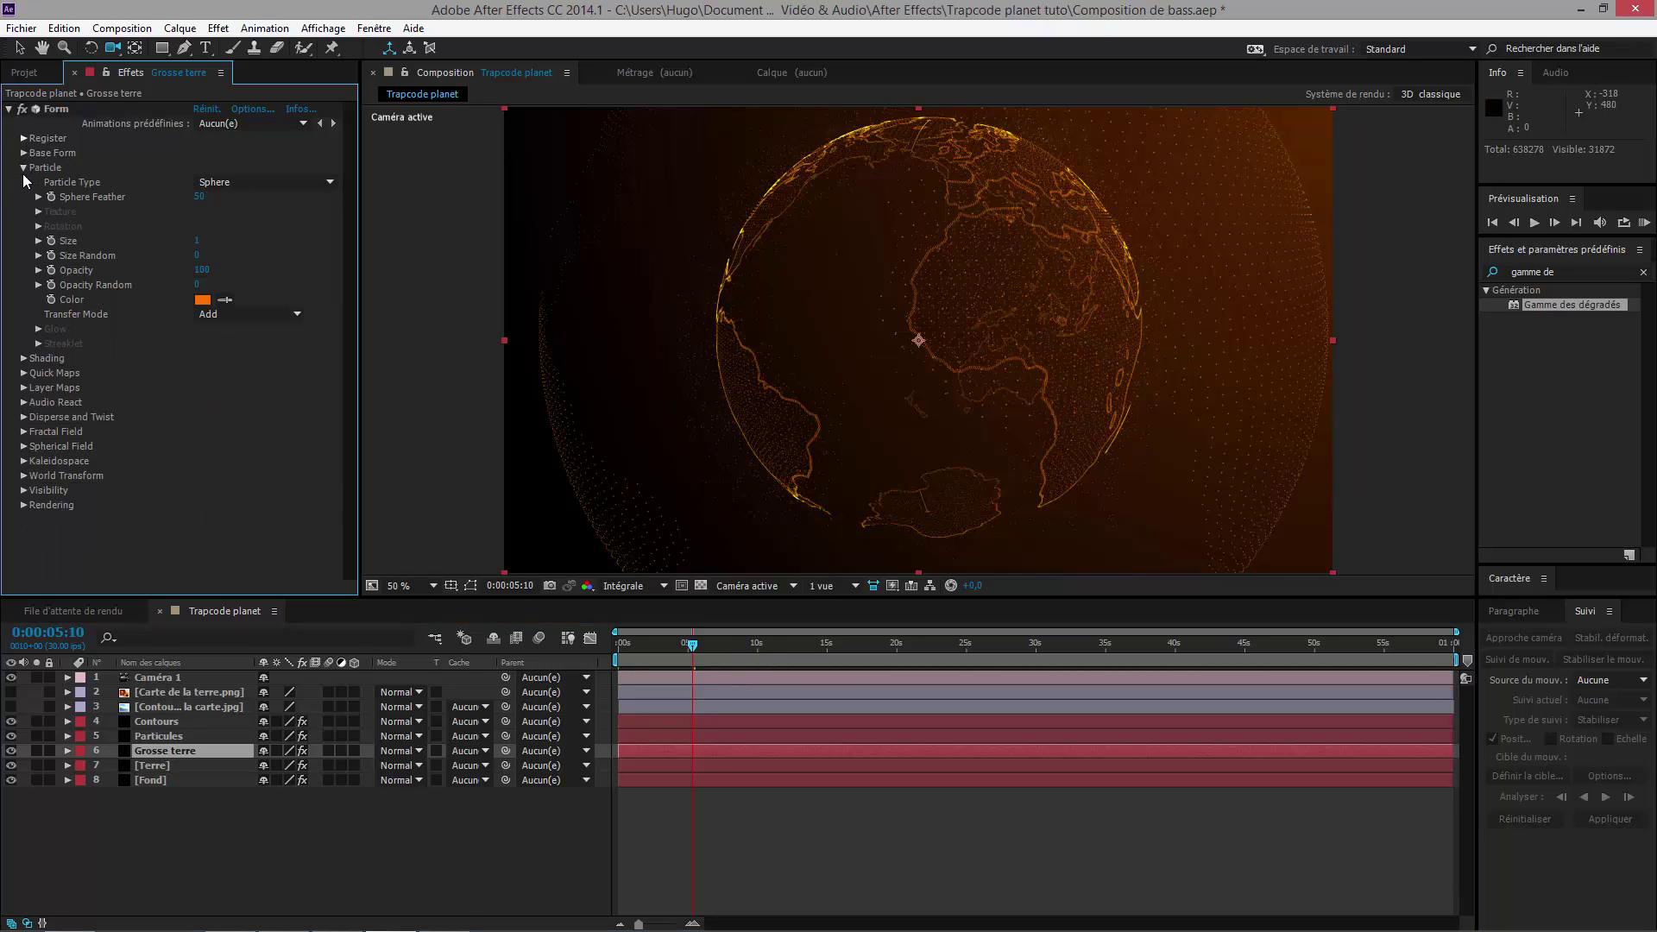
pyautogui.click(23, 168)
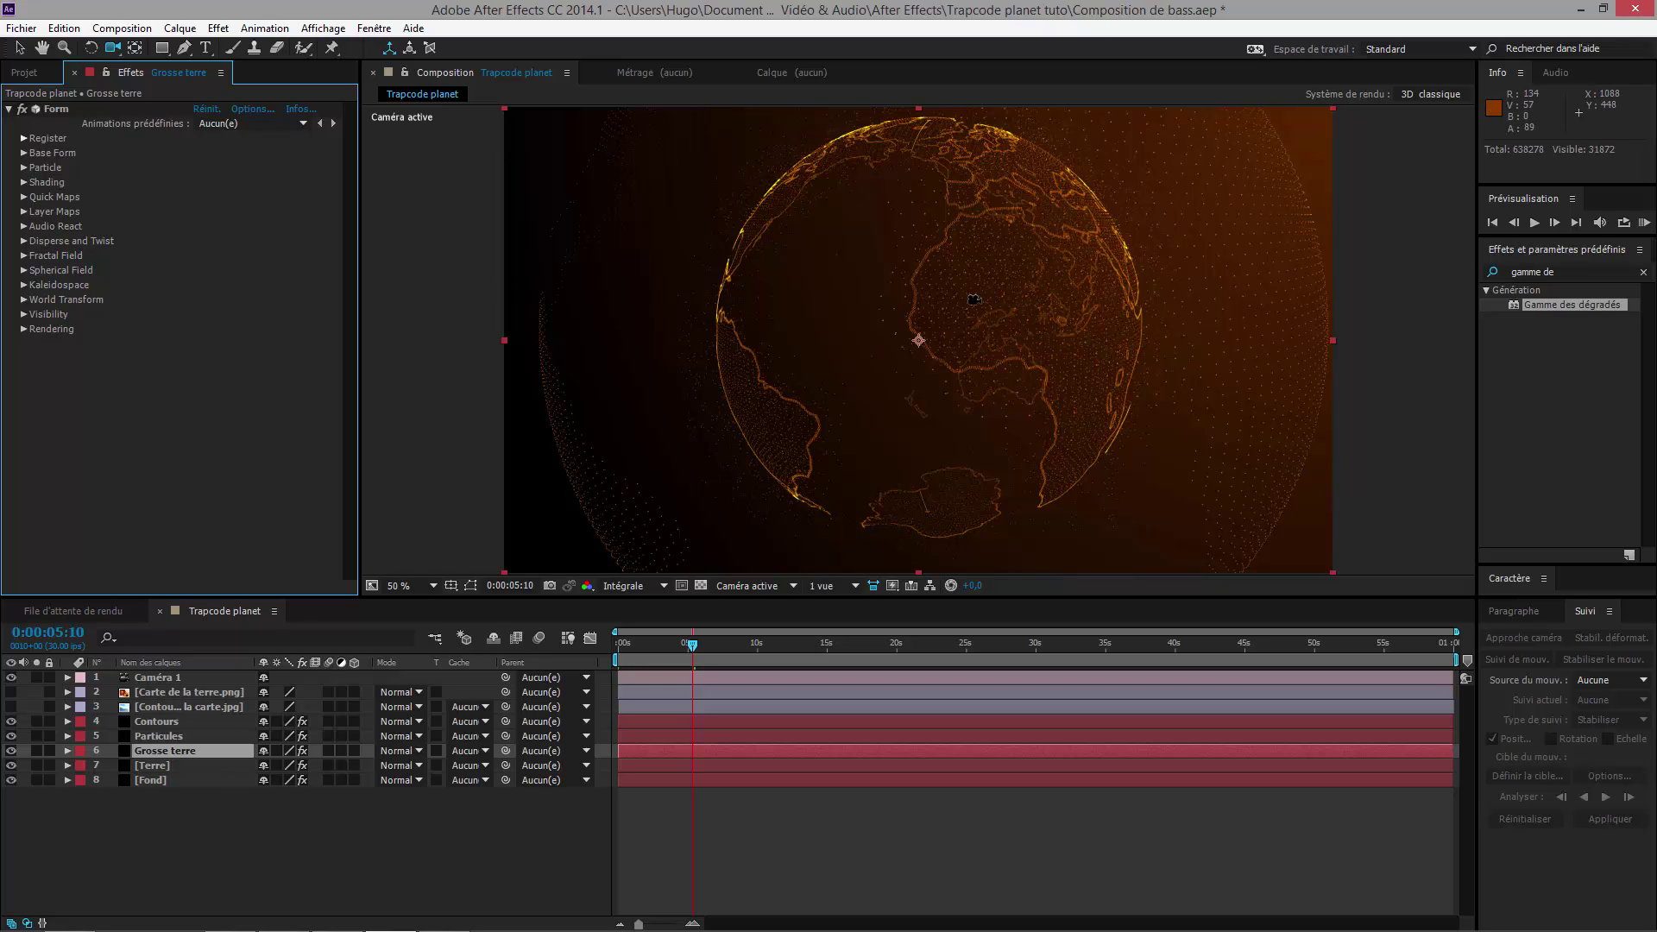
pyautogui.click(221, 778)
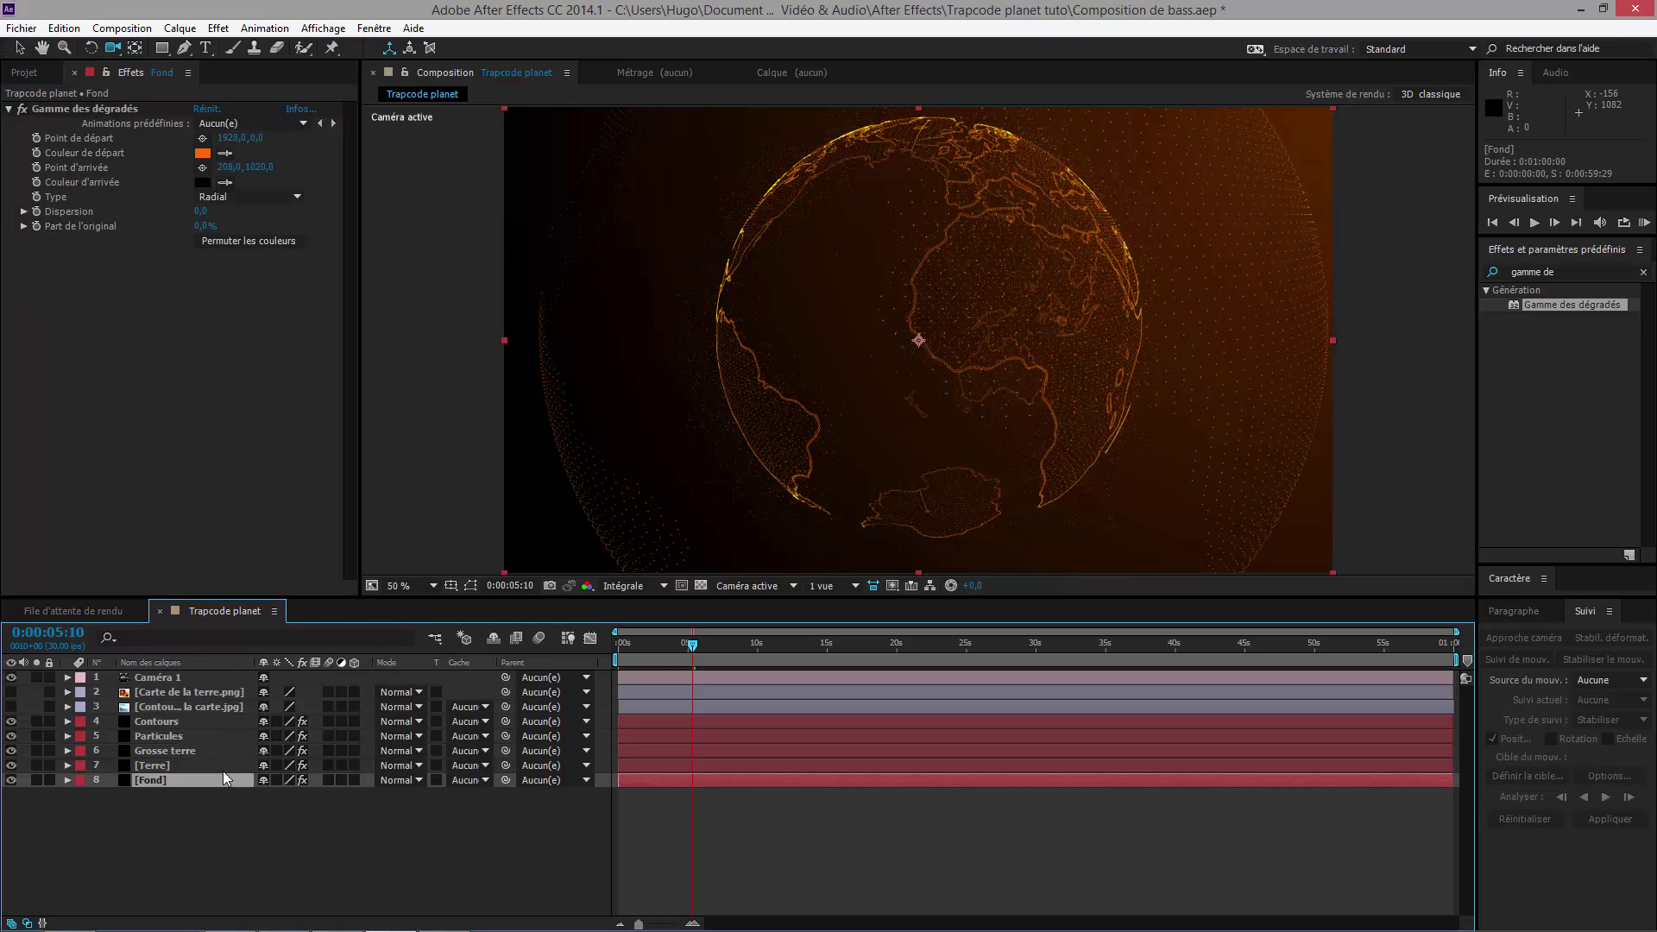
pyautogui.click(223, 769)
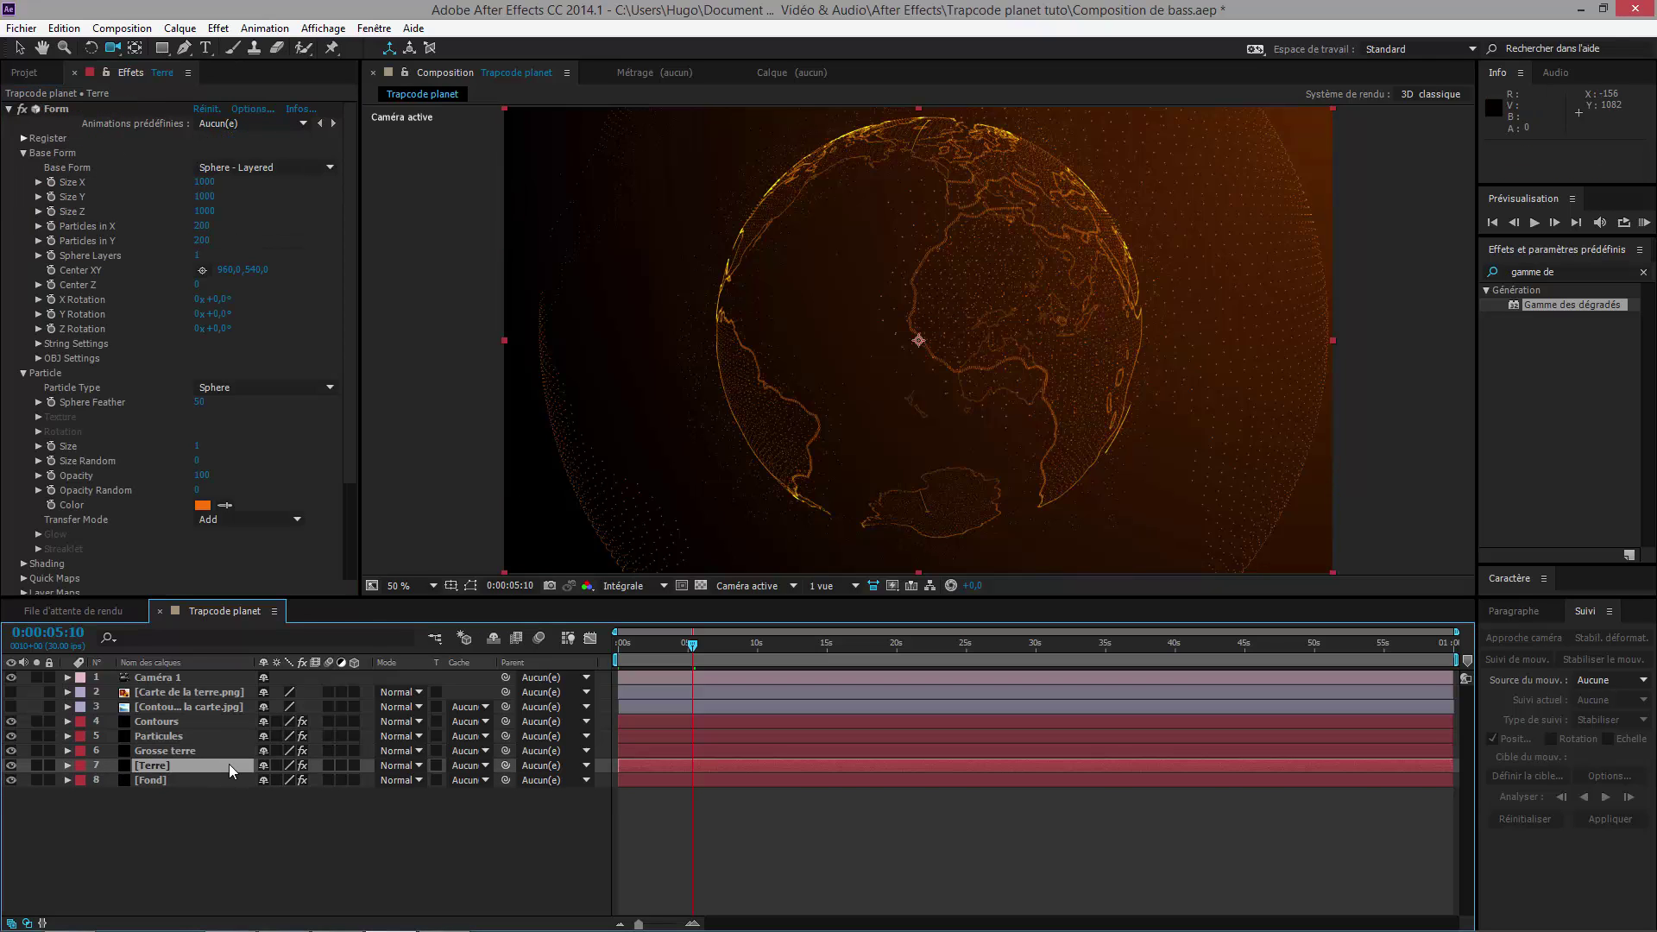
pyautogui.hotkey('ctrl', 'd')
pyautogui.press('Return')
pyautogui.write('Cercle')
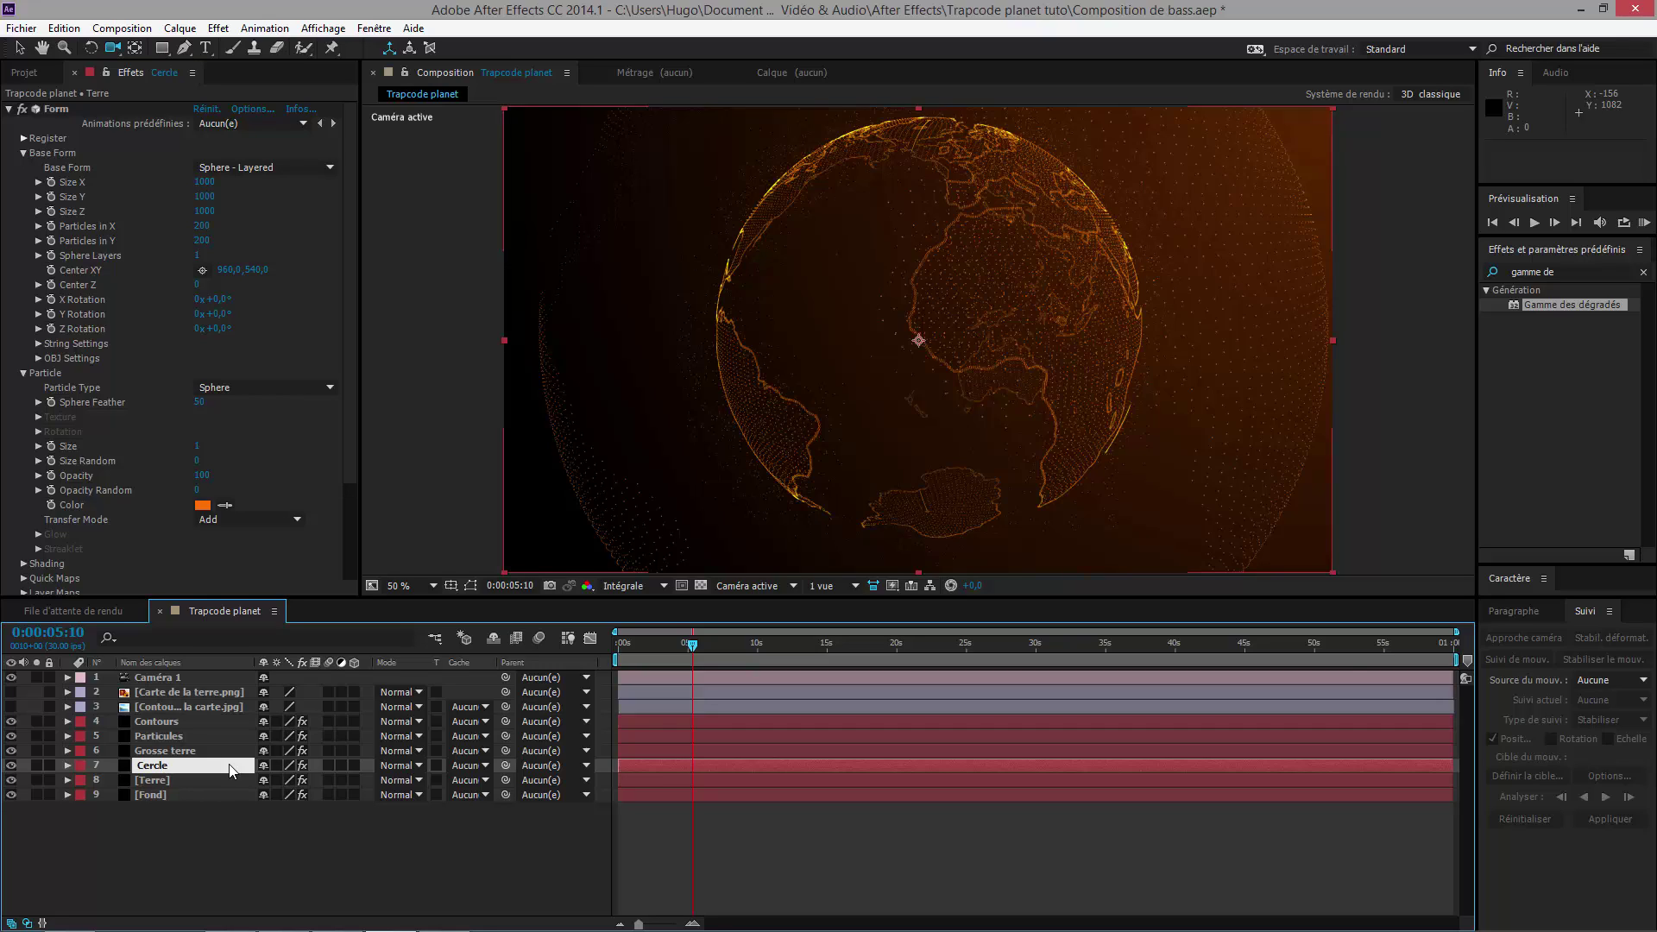
pyautogui.press('Return')
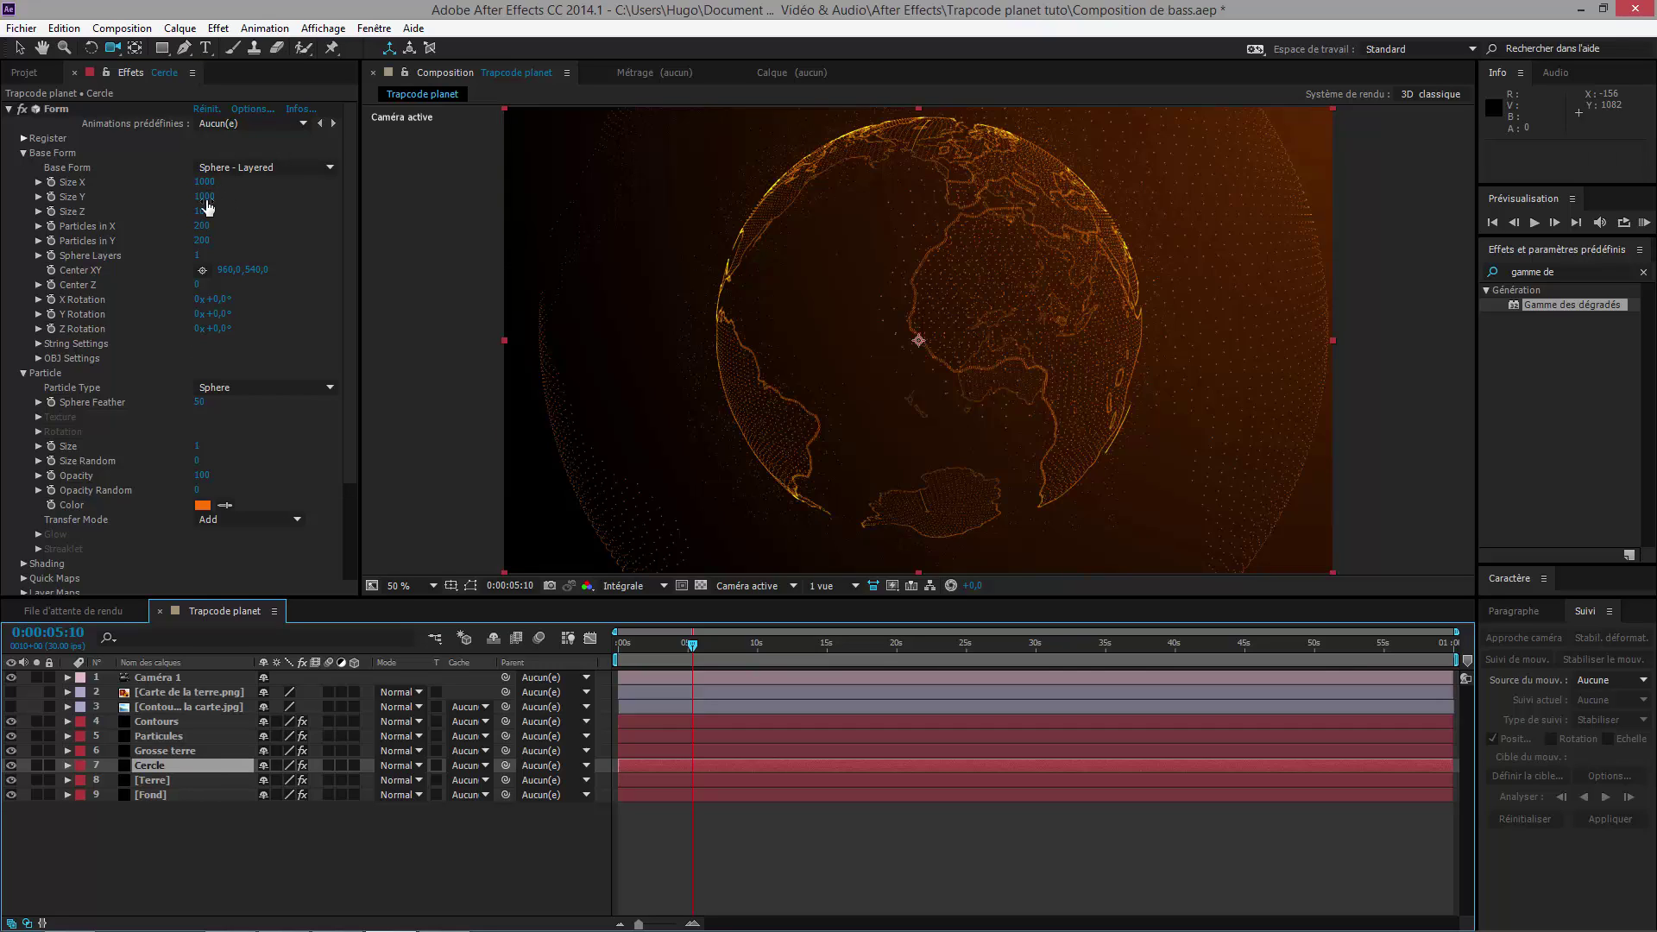
# Step: Flatten the Cercle layer's Form sphere into a disc by setting its Size Y to 0
pyautogui.moveTo(204, 197); pyautogui.dragTo(156, 194)
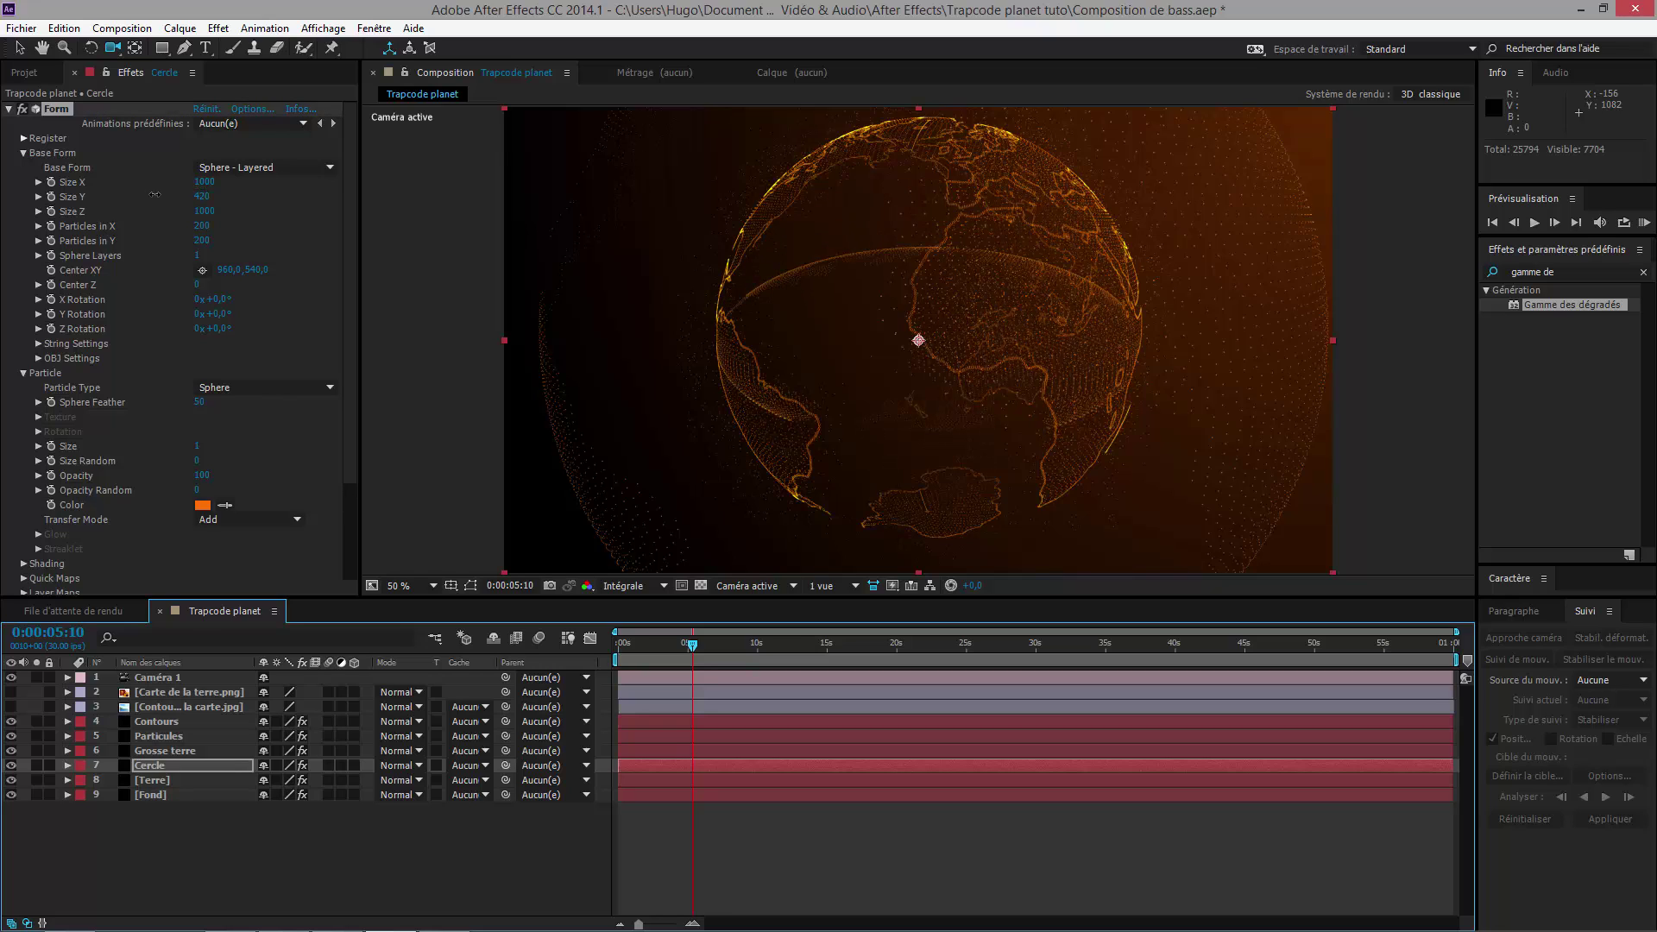
pyautogui.click(206, 197)
pyautogui.write('0')
pyautogui.press('Return')
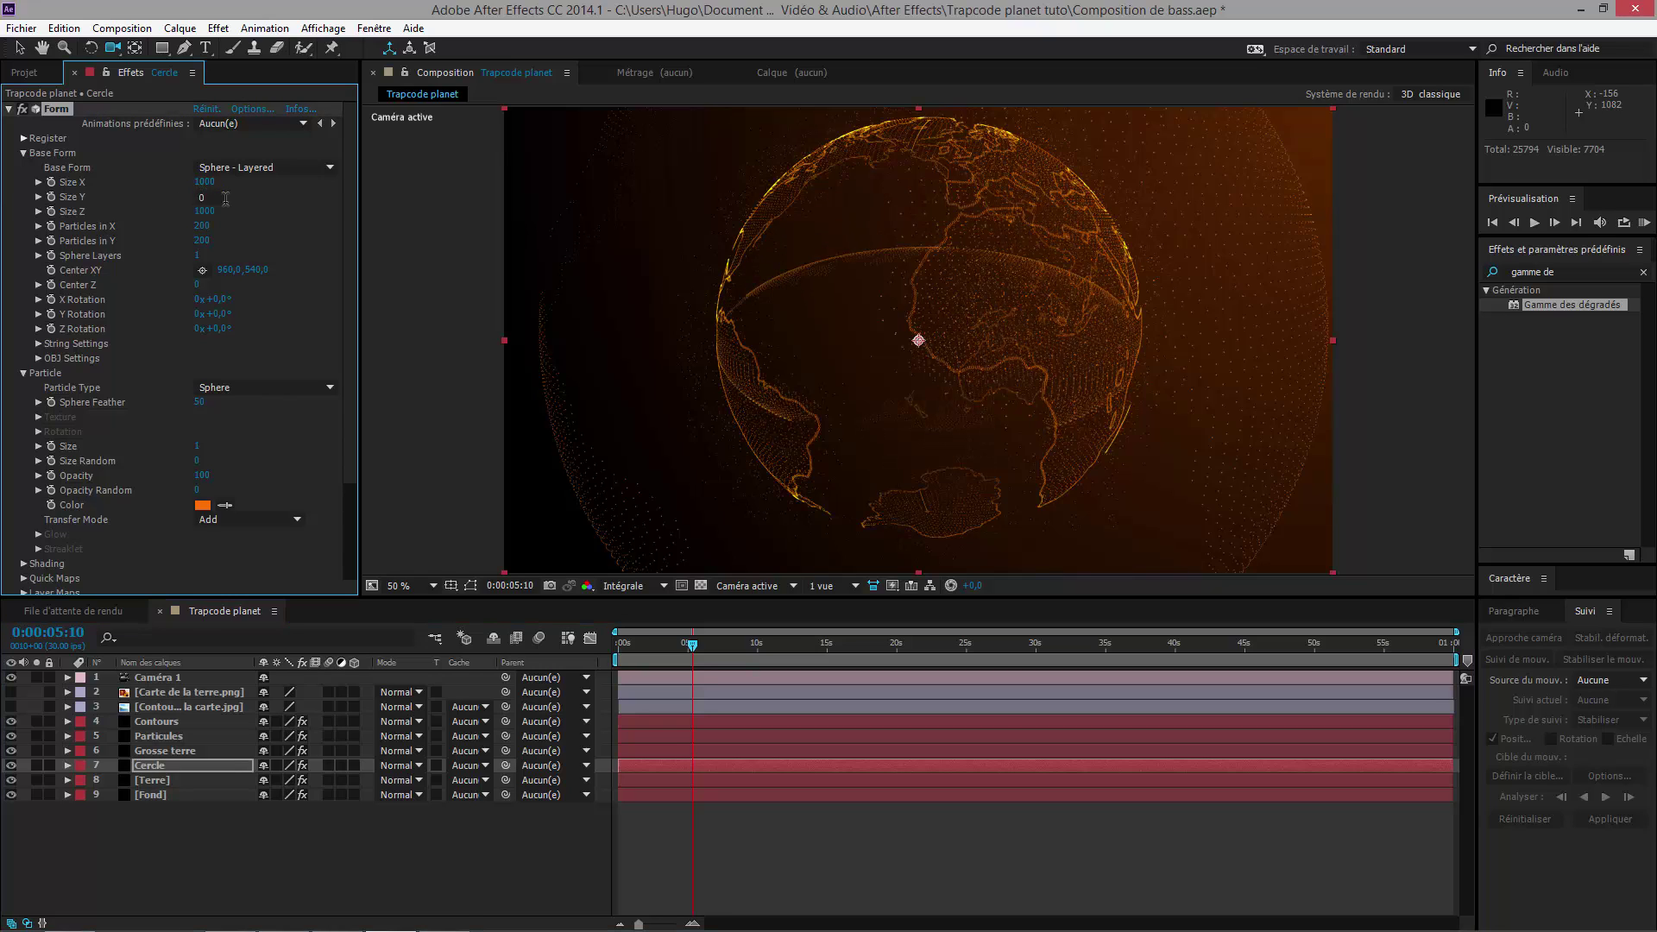
# Step: Remove the Carte de la terre.png size map from the Cercle layer's Form effect by setting its layer to Aucun(e)
pyautogui.scroll(-3, 145, 516)
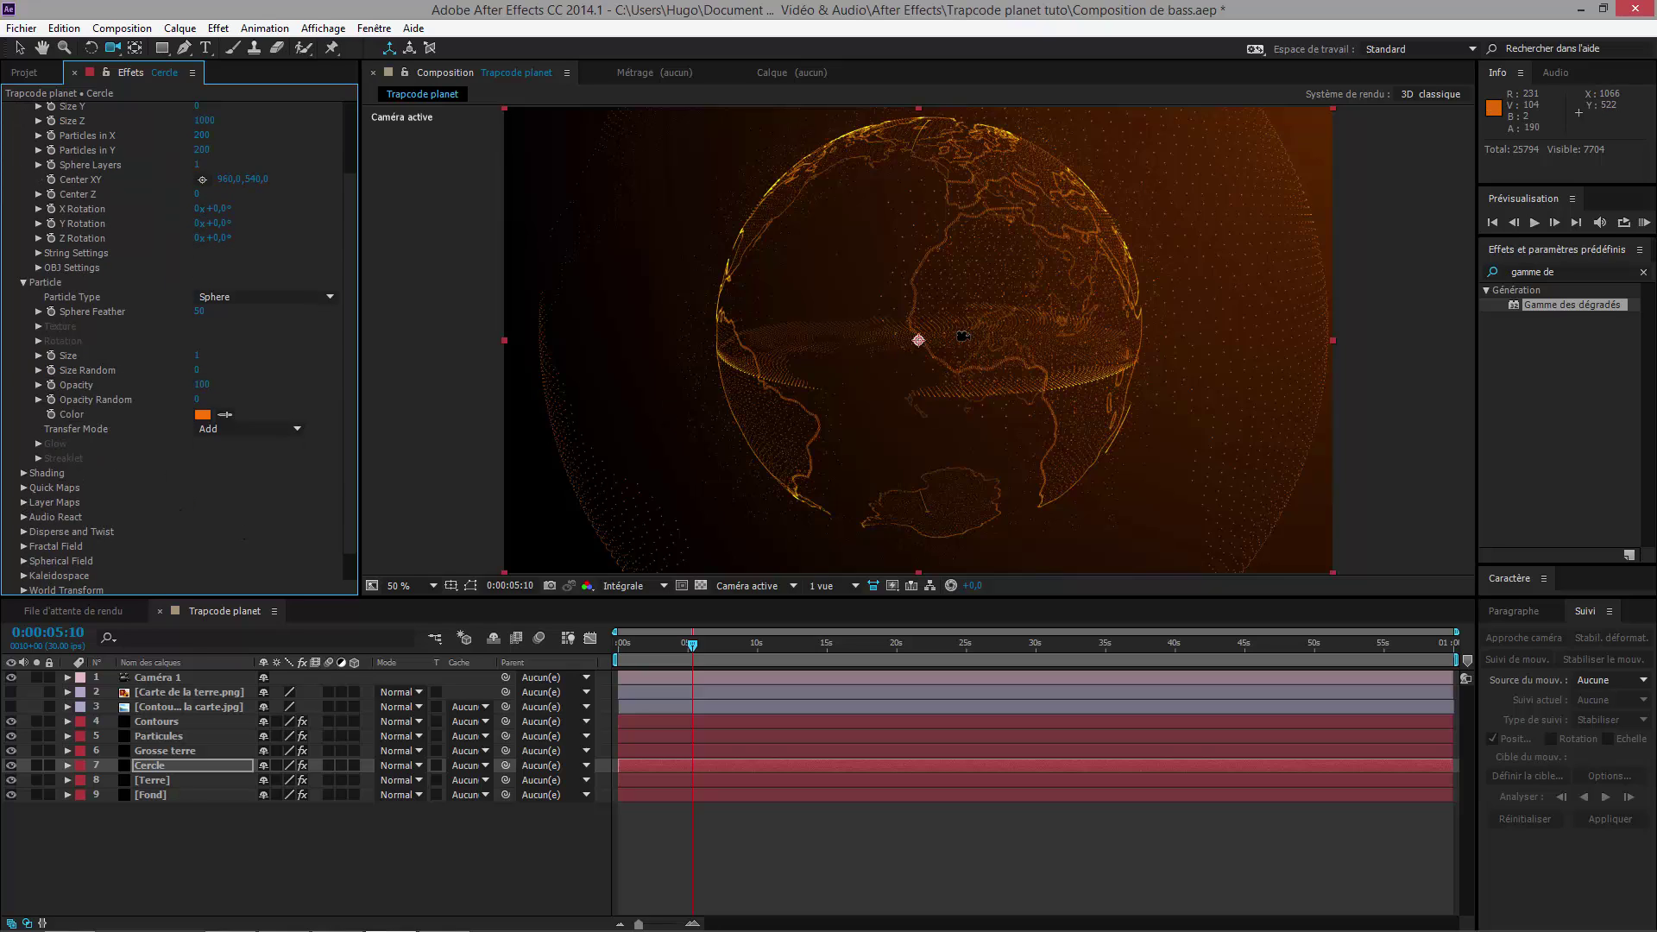
pyautogui.click(24, 503)
pyautogui.scroll(-2, 86, 501)
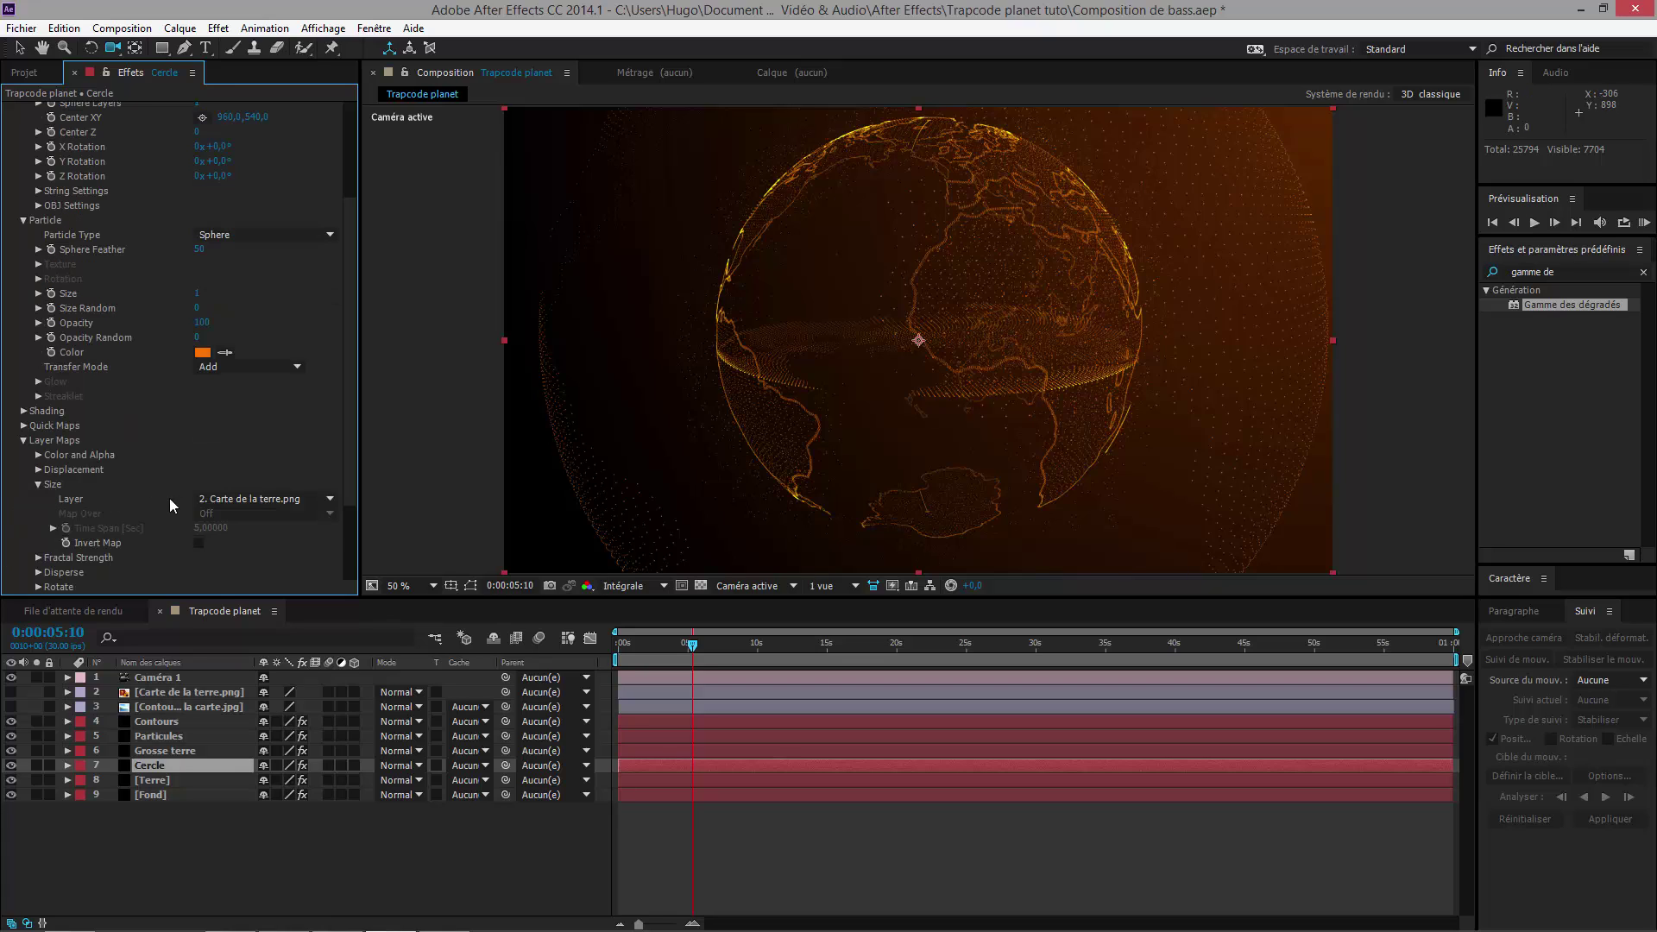
pyautogui.click(259, 499)
pyautogui.click(226, 504)
pyautogui.click(236, 517)
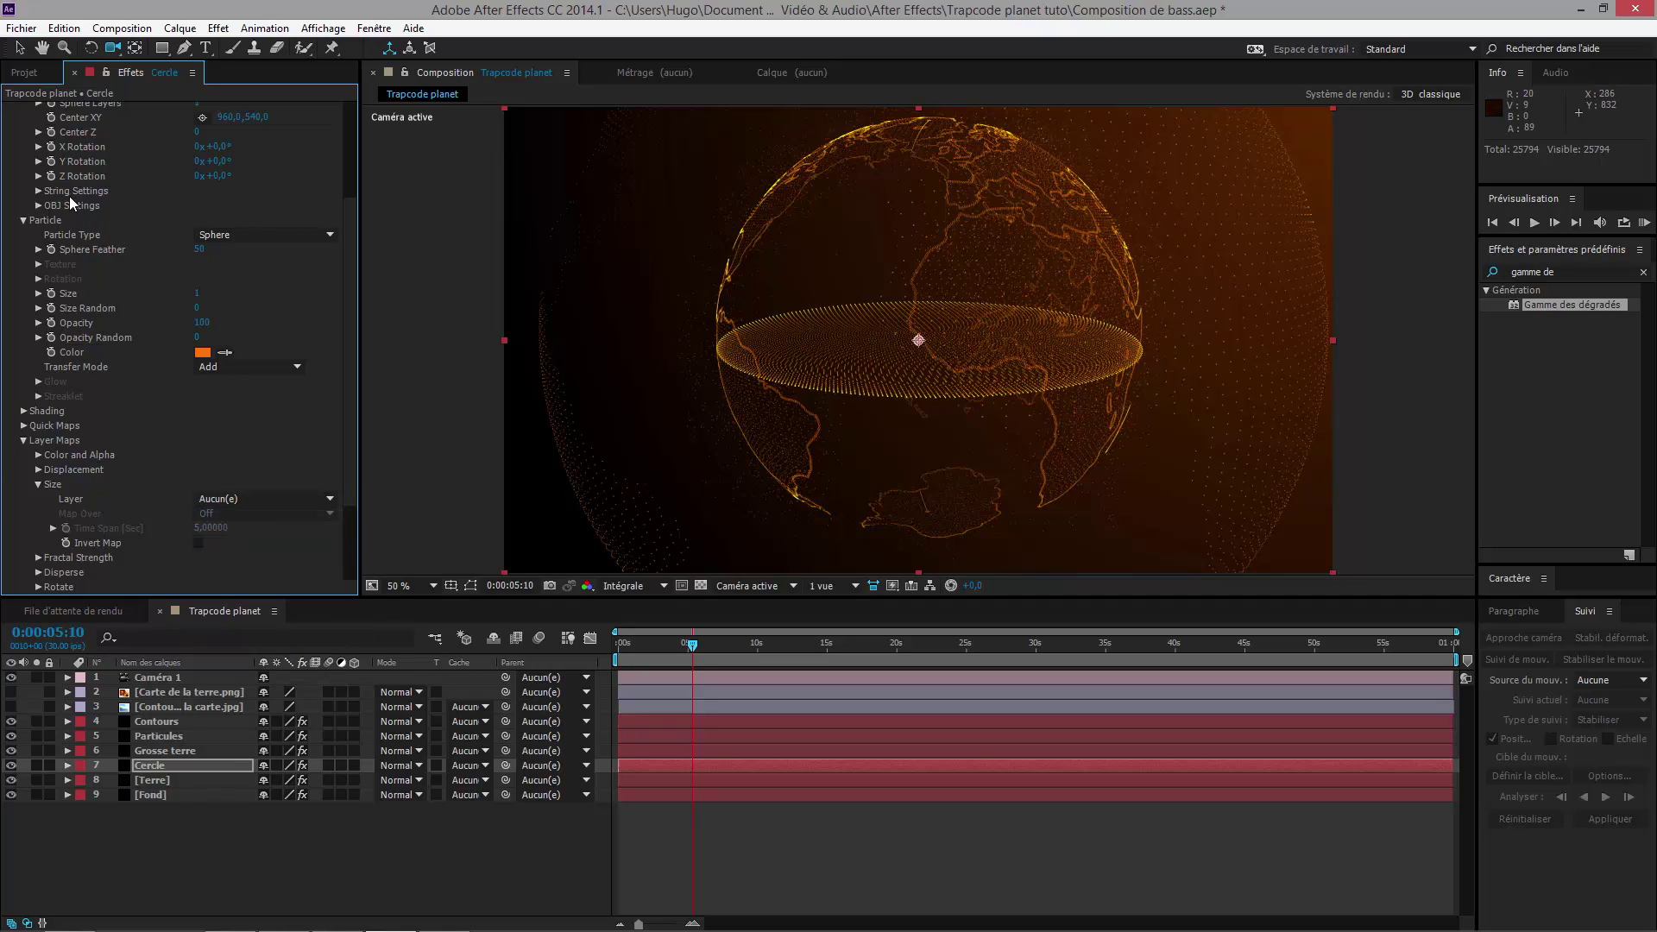
pyautogui.click(24, 221)
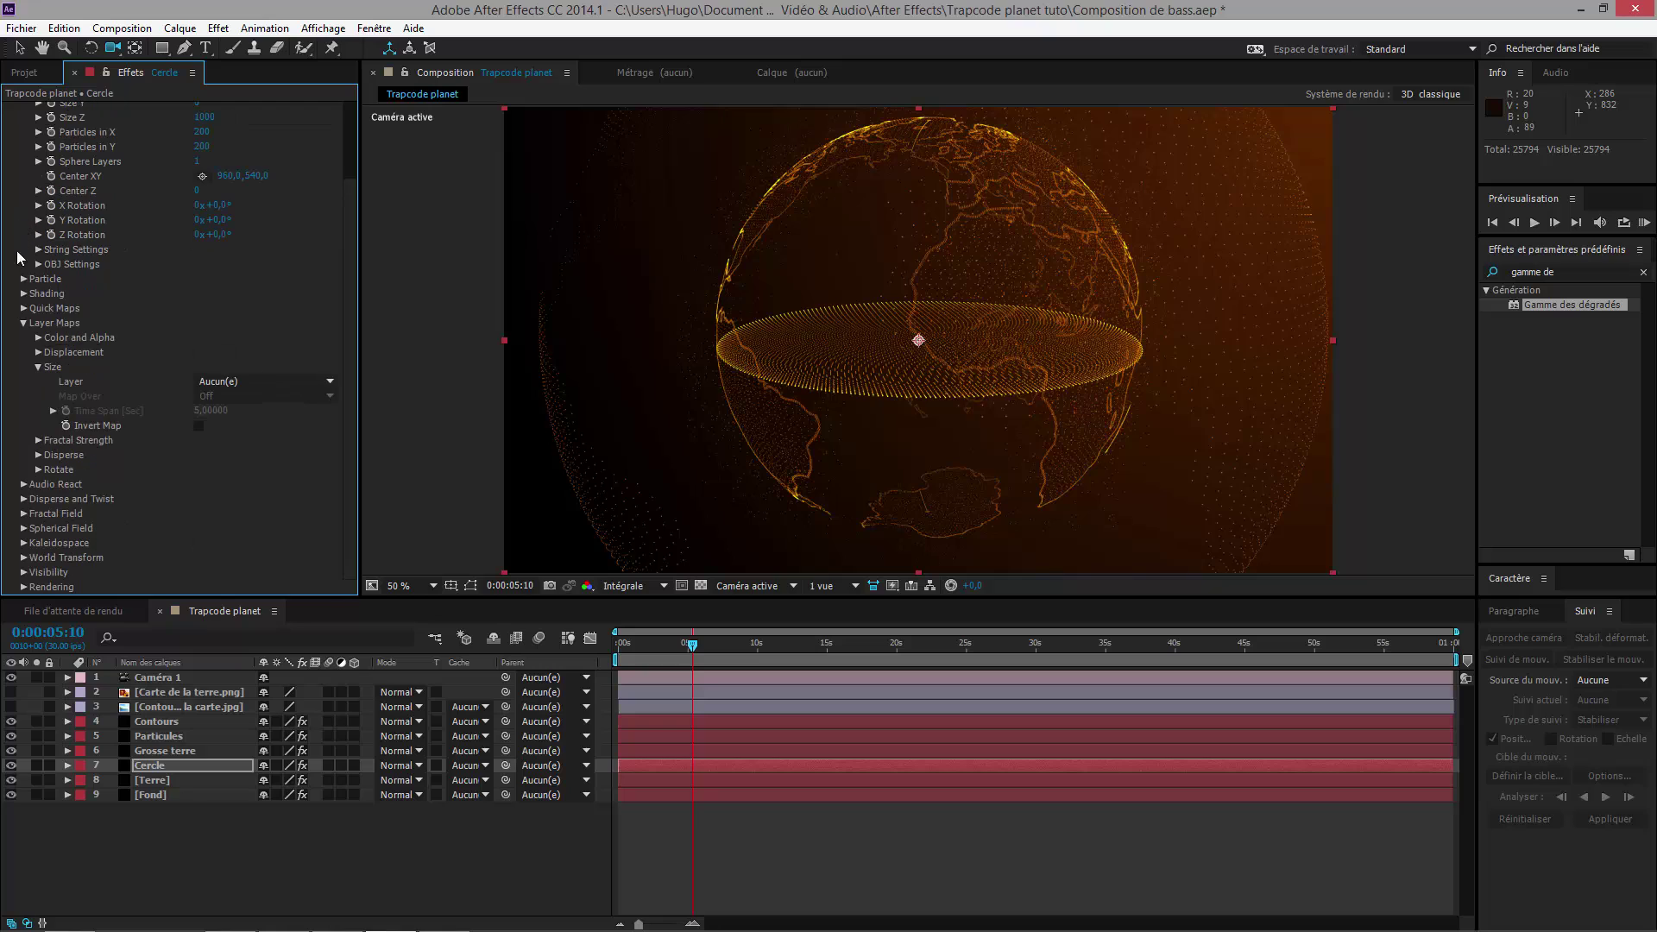
pyautogui.click(24, 323)
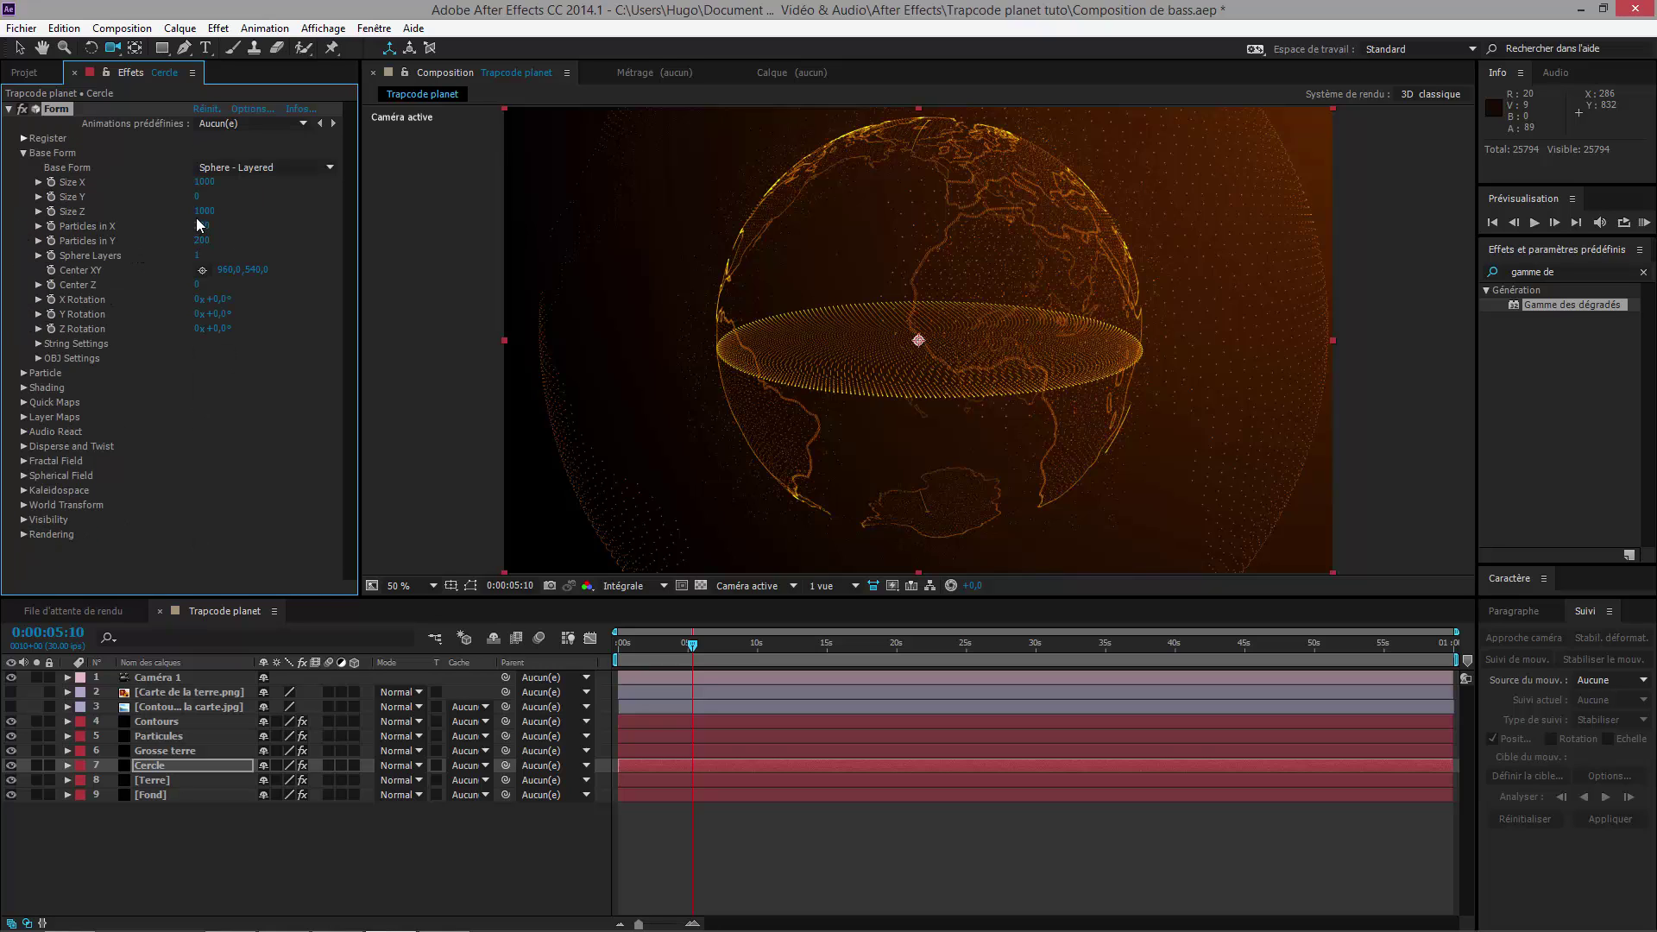
# Step: Enlarge the Cercle disc by setting both Size Z and Size X of its Form sphere to 1450
pyautogui.moveTo(203, 210); pyautogui.dragTo(237, 217)
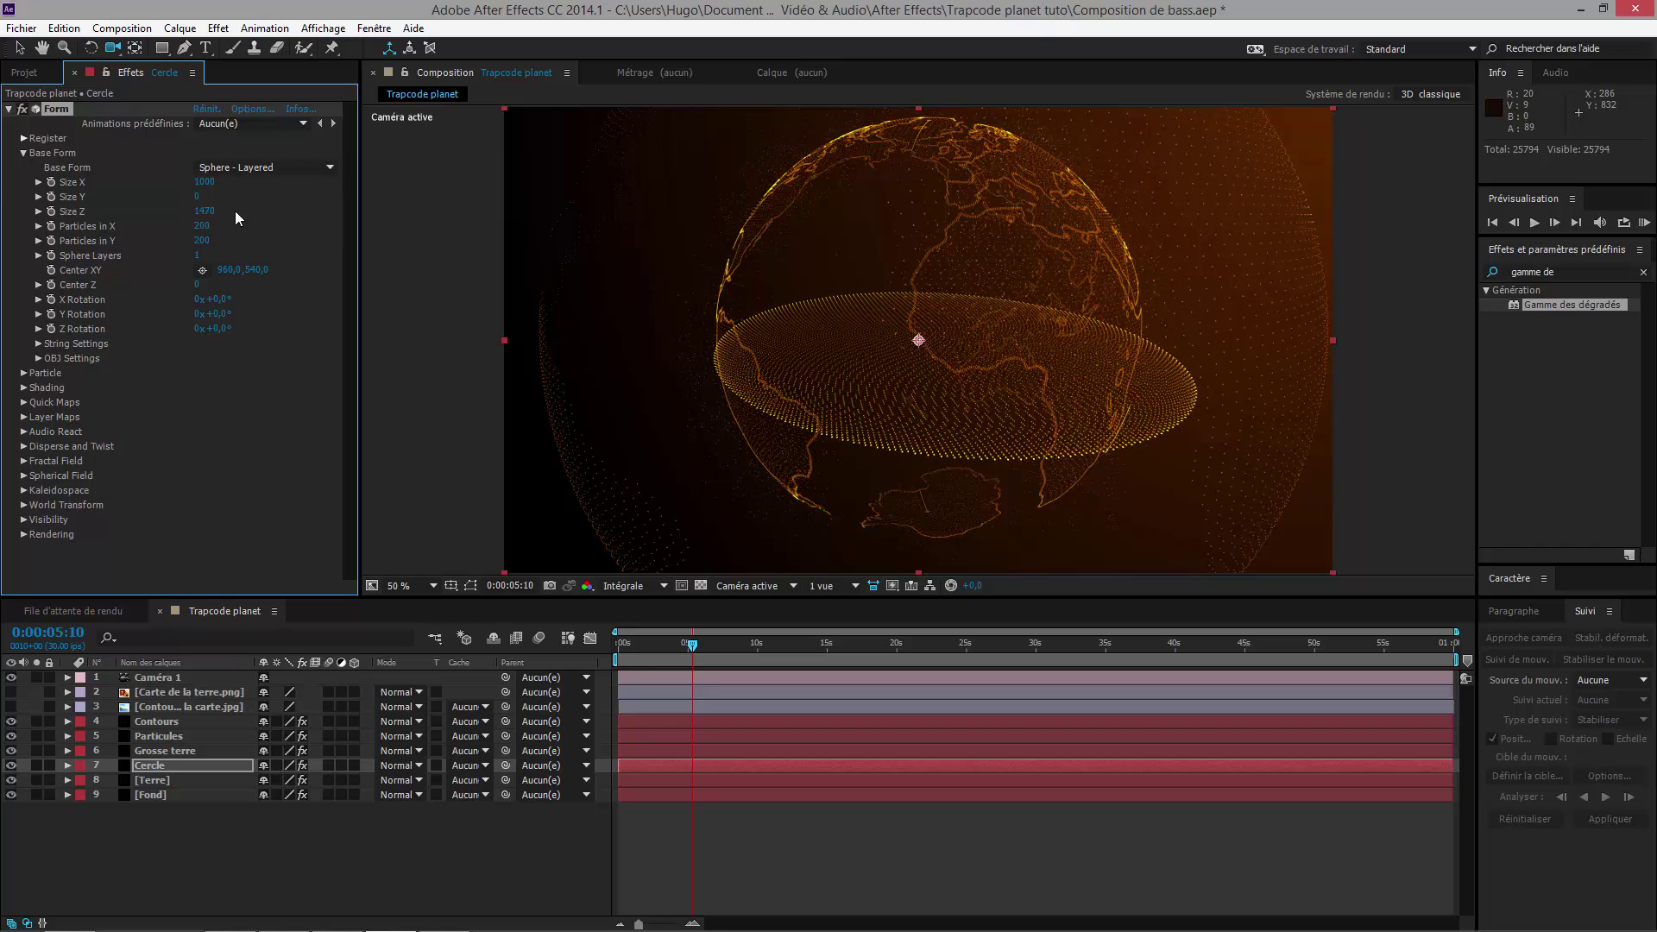
pyautogui.click(208, 211)
pyautogui.write('1450')
pyautogui.press('Return')
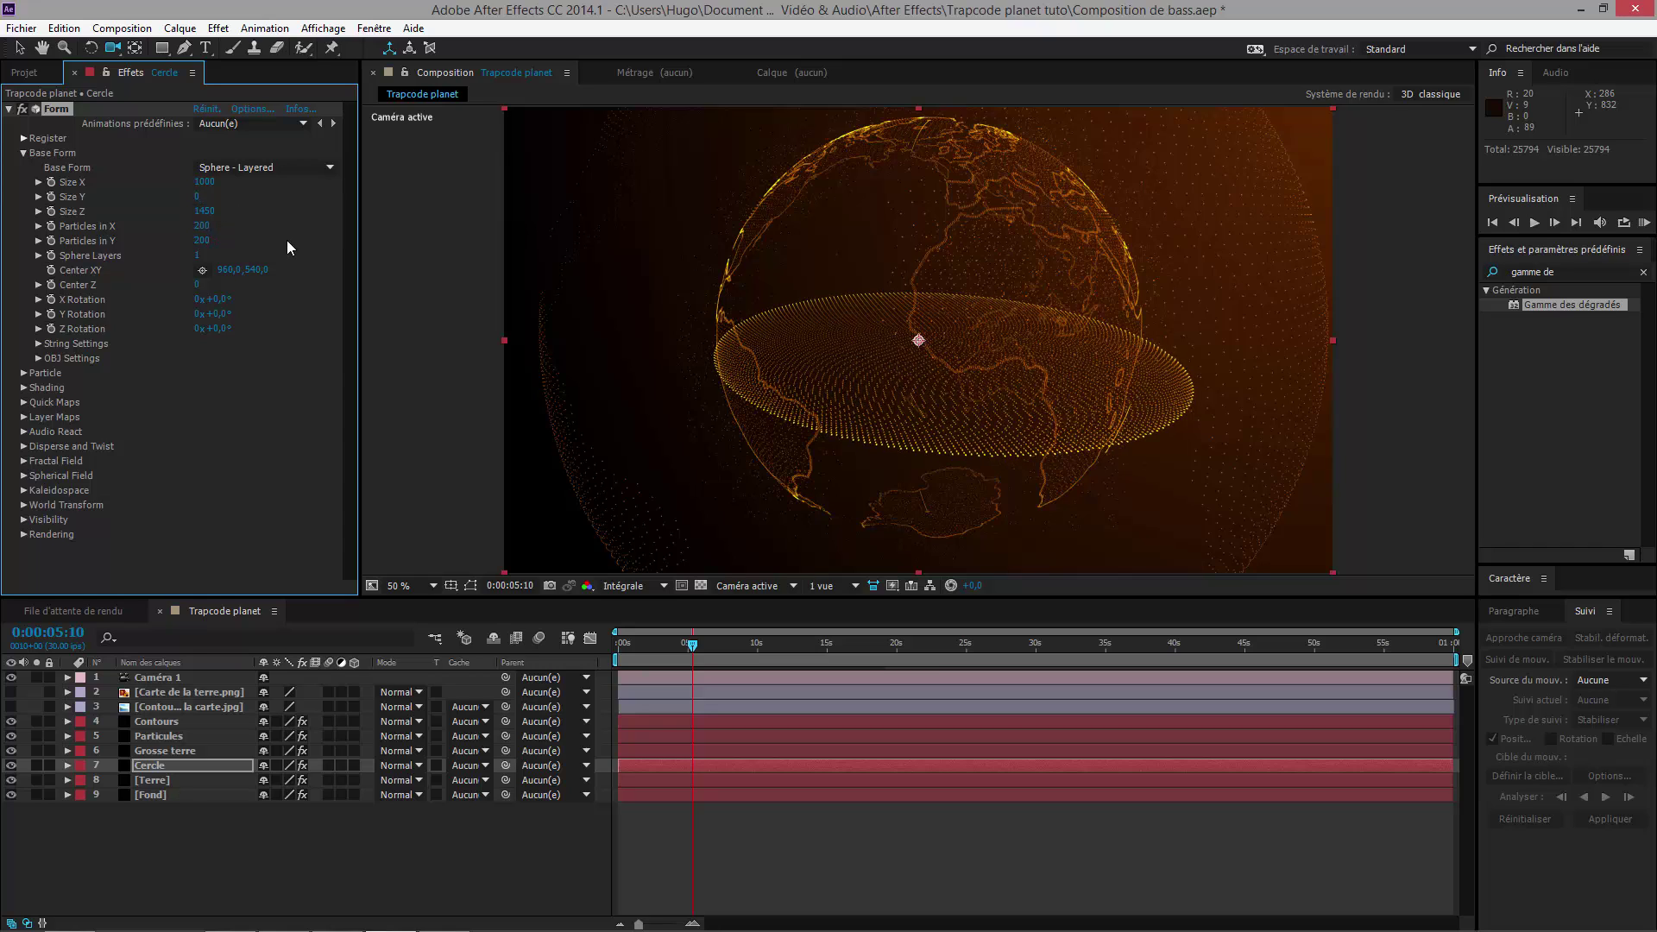
pyautogui.click(201, 185)
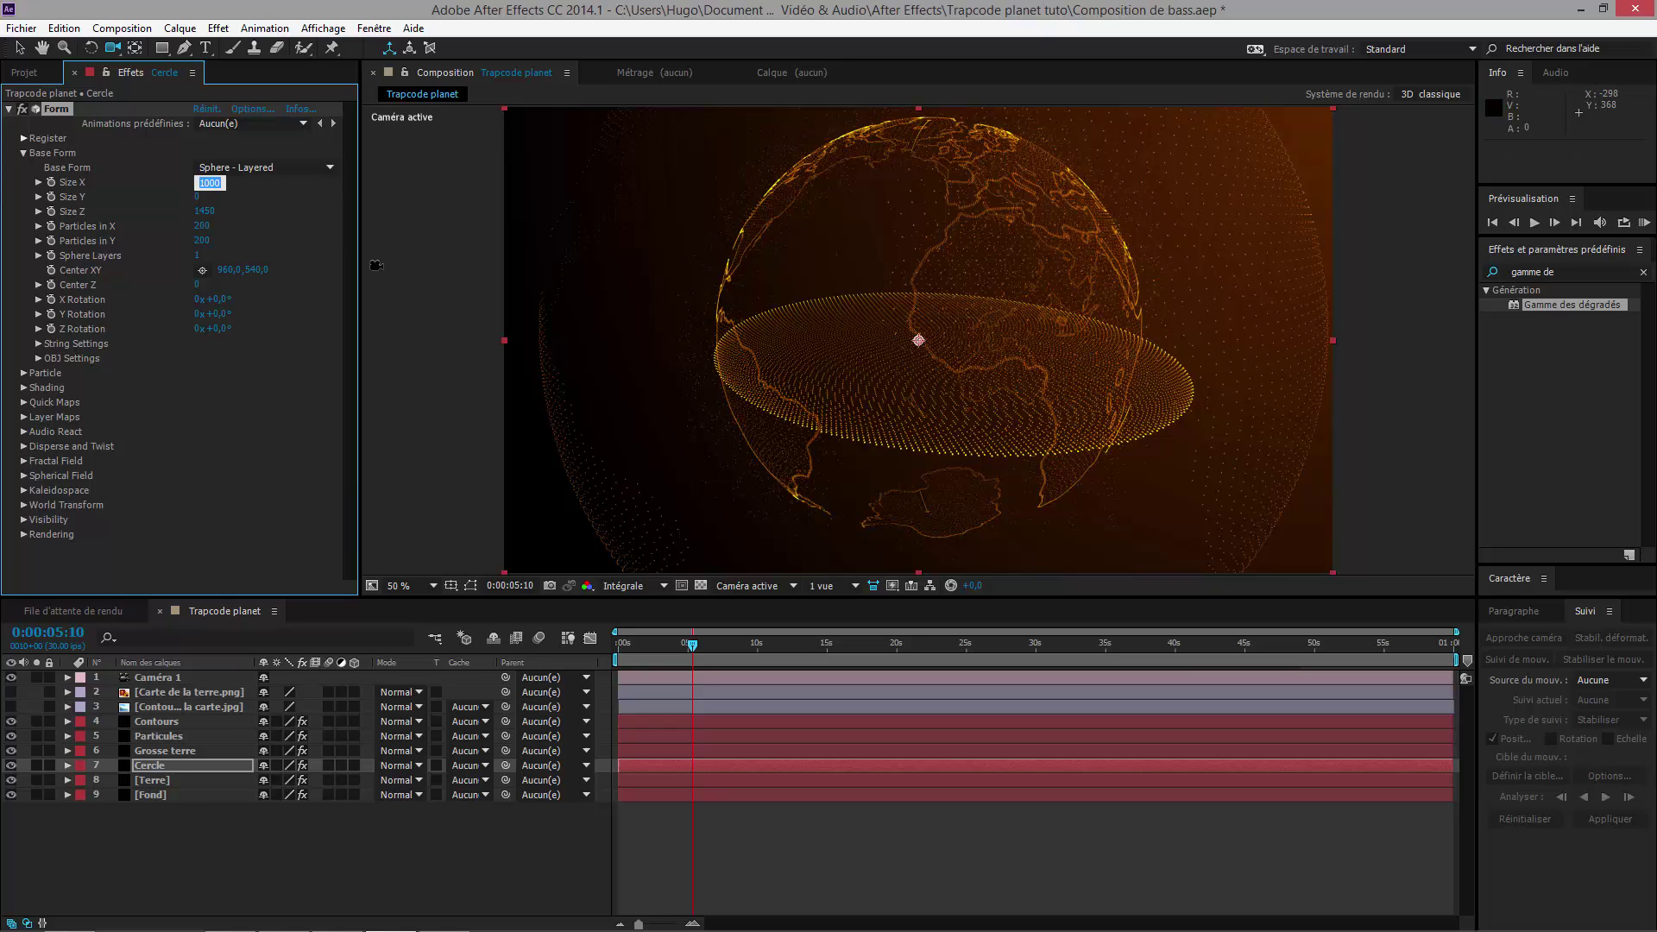
pyautogui.write('1450')
pyautogui.press('Return')
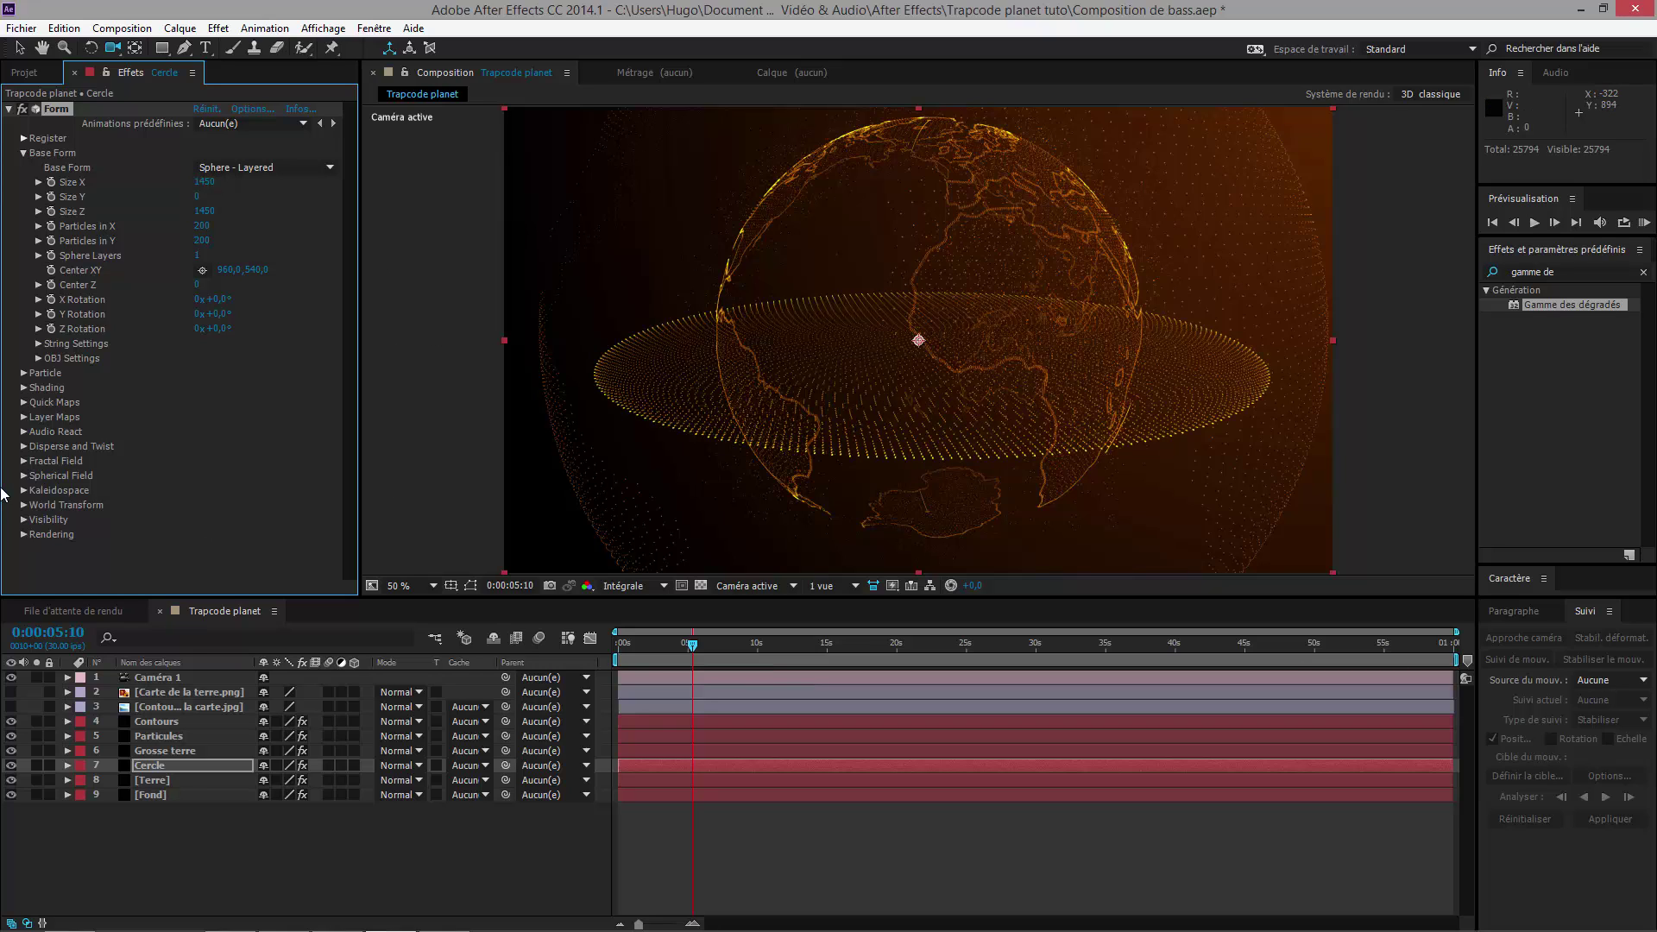
pyautogui.click(38, 344)
pyautogui.click(38, 344)
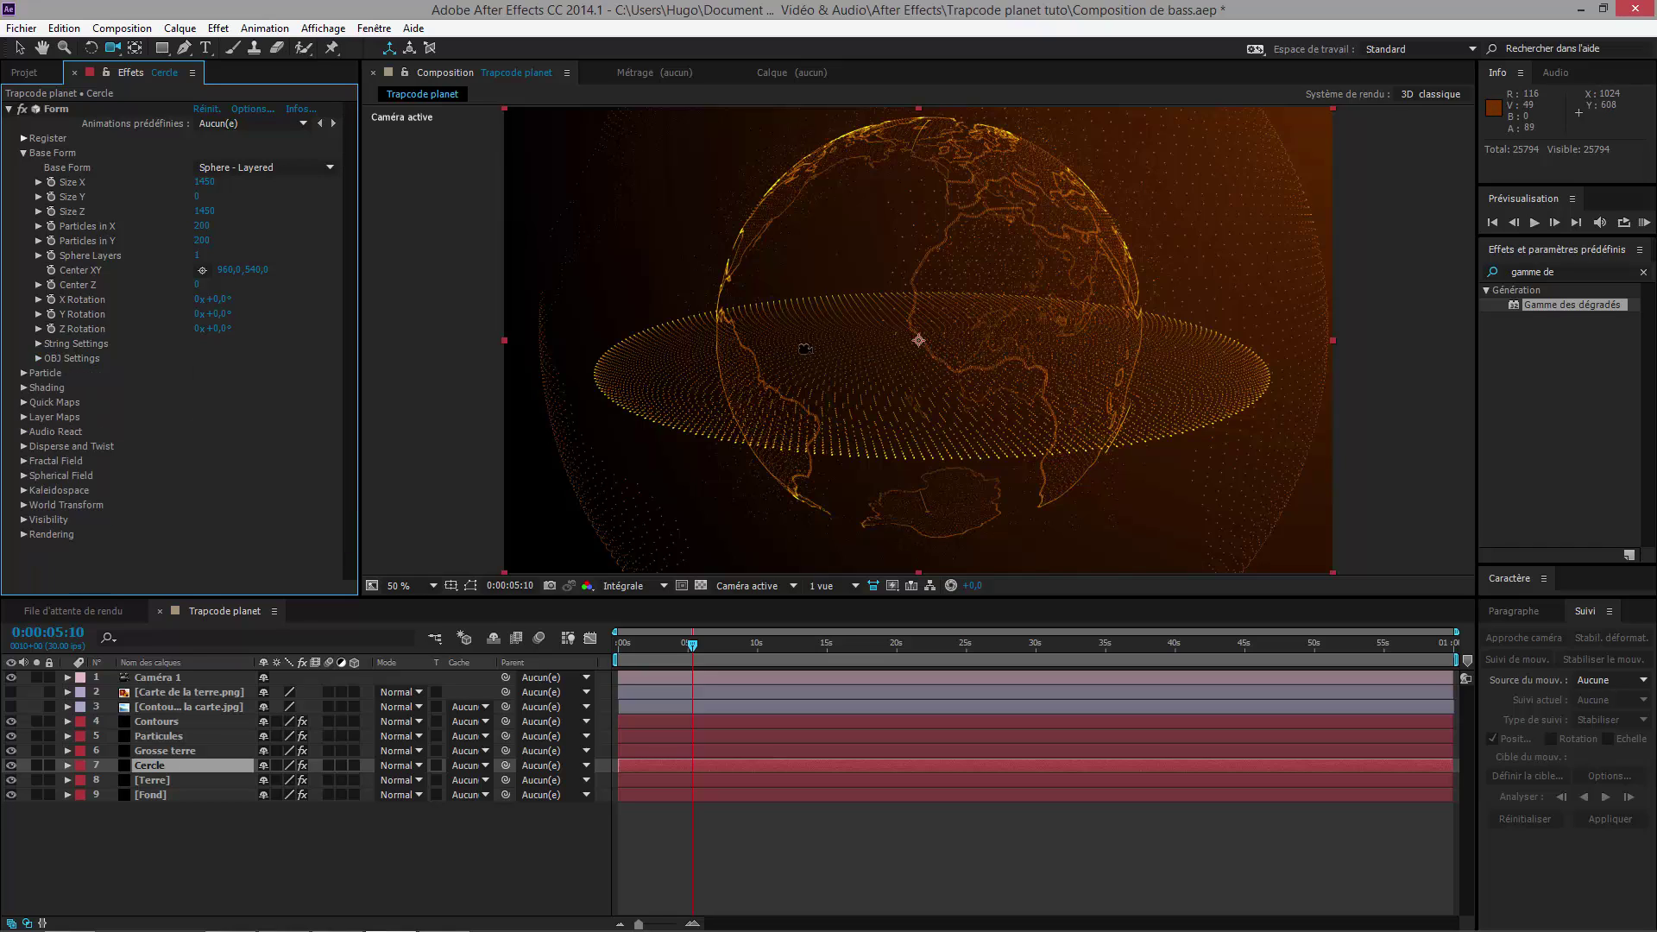
pyautogui.moveTo(202, 226); pyautogui.dragTo(31, 272)
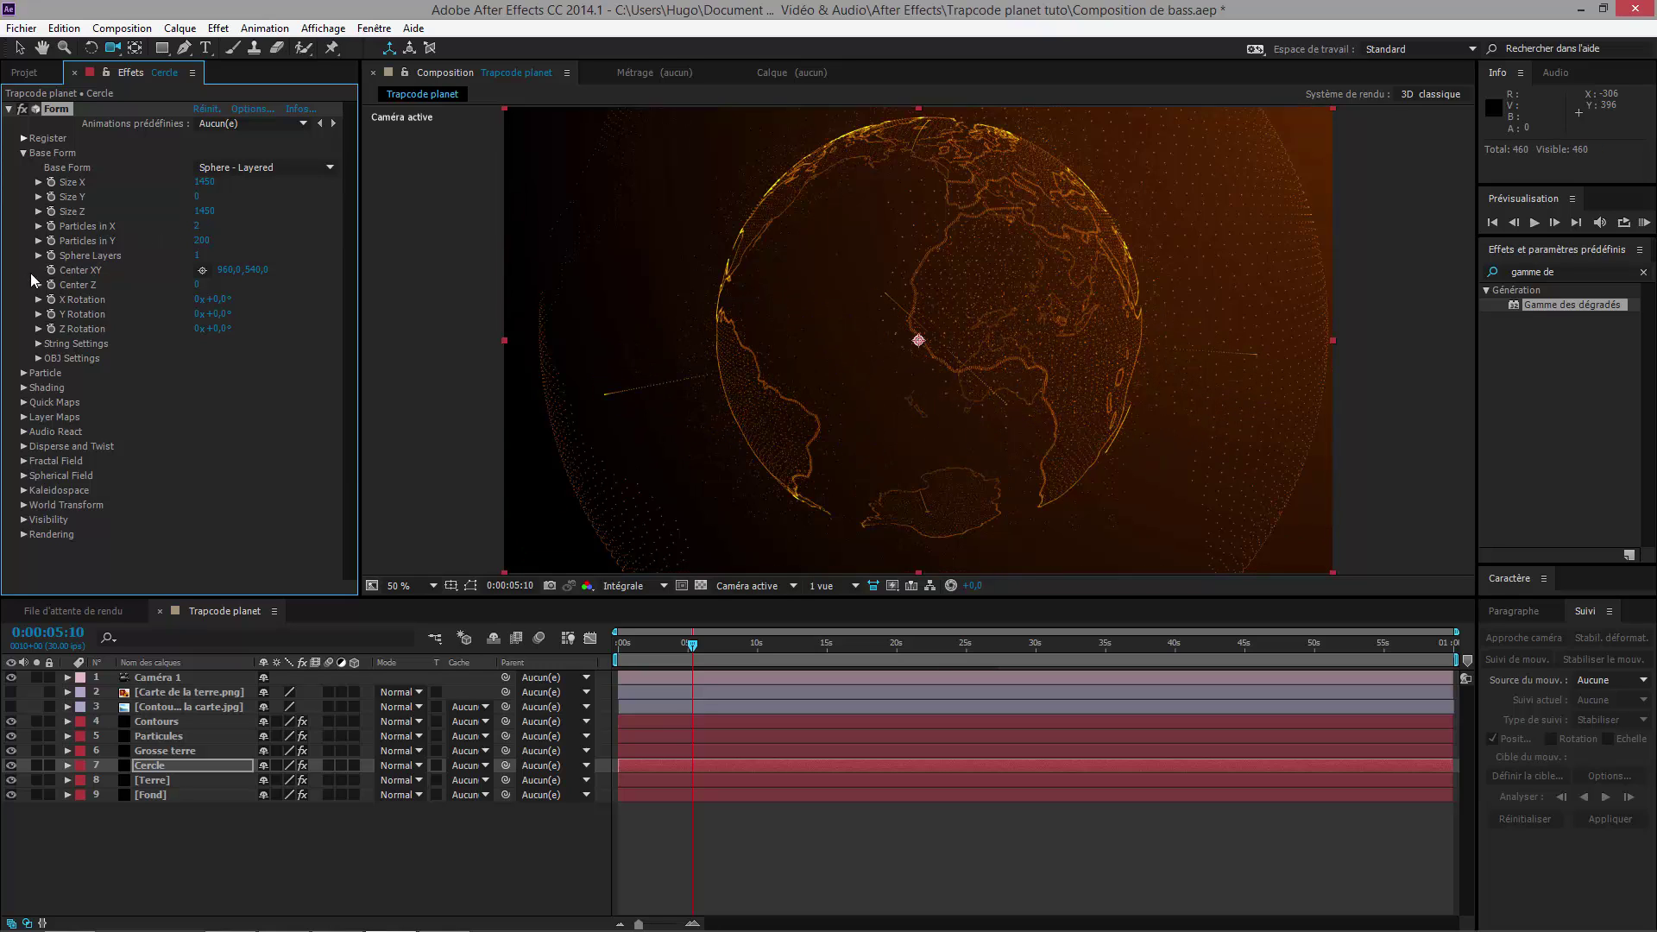
pyautogui.hotkey('ctrl', 'z')
# Step: Turn the Cercle disc into a thin ring with Particles in Y at 1 and Particles in X at 1845
pyautogui.moveTo(202, 241); pyautogui.dragTo(2, 278)
pyautogui.click(198, 241)
pyautogui.write('1')
pyautogui.press('Return')
pyautogui.moveTo(204, 233); pyautogui.dragTo(270, 218)
pyautogui.moveTo(857, 236); pyautogui.dragTo(1548, 247)
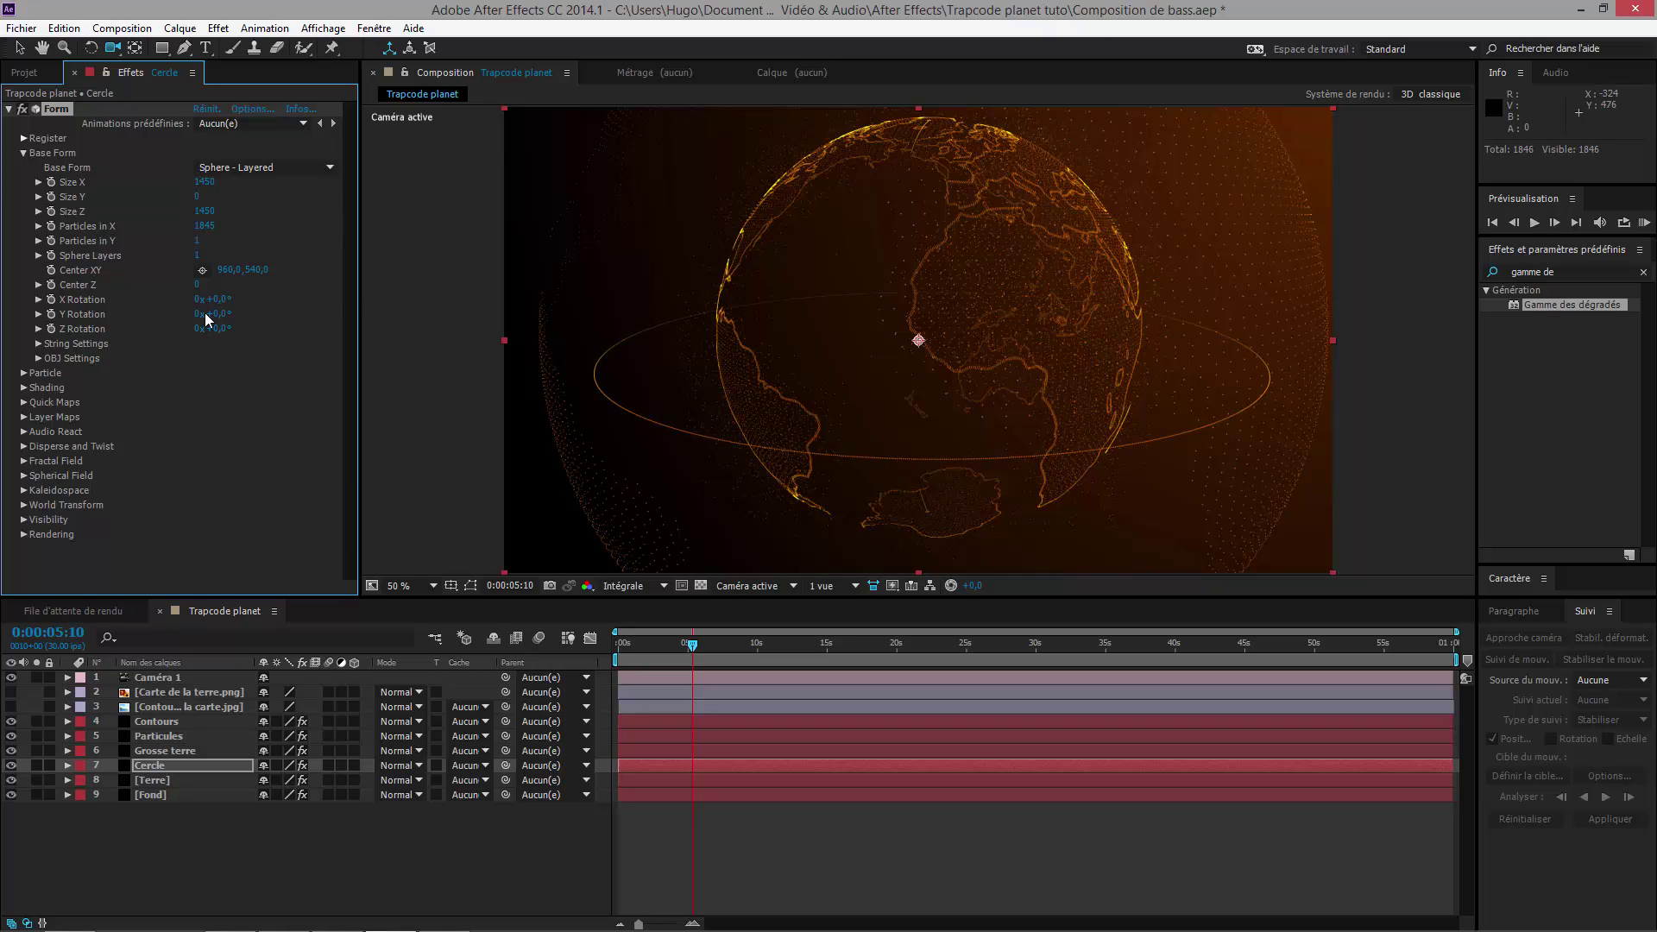
# Step: Add a second sphere layer to the Cercle ring and raise Particles in X to 3052
pyautogui.moveTo(197, 249); pyautogui.dragTo(204, 245)
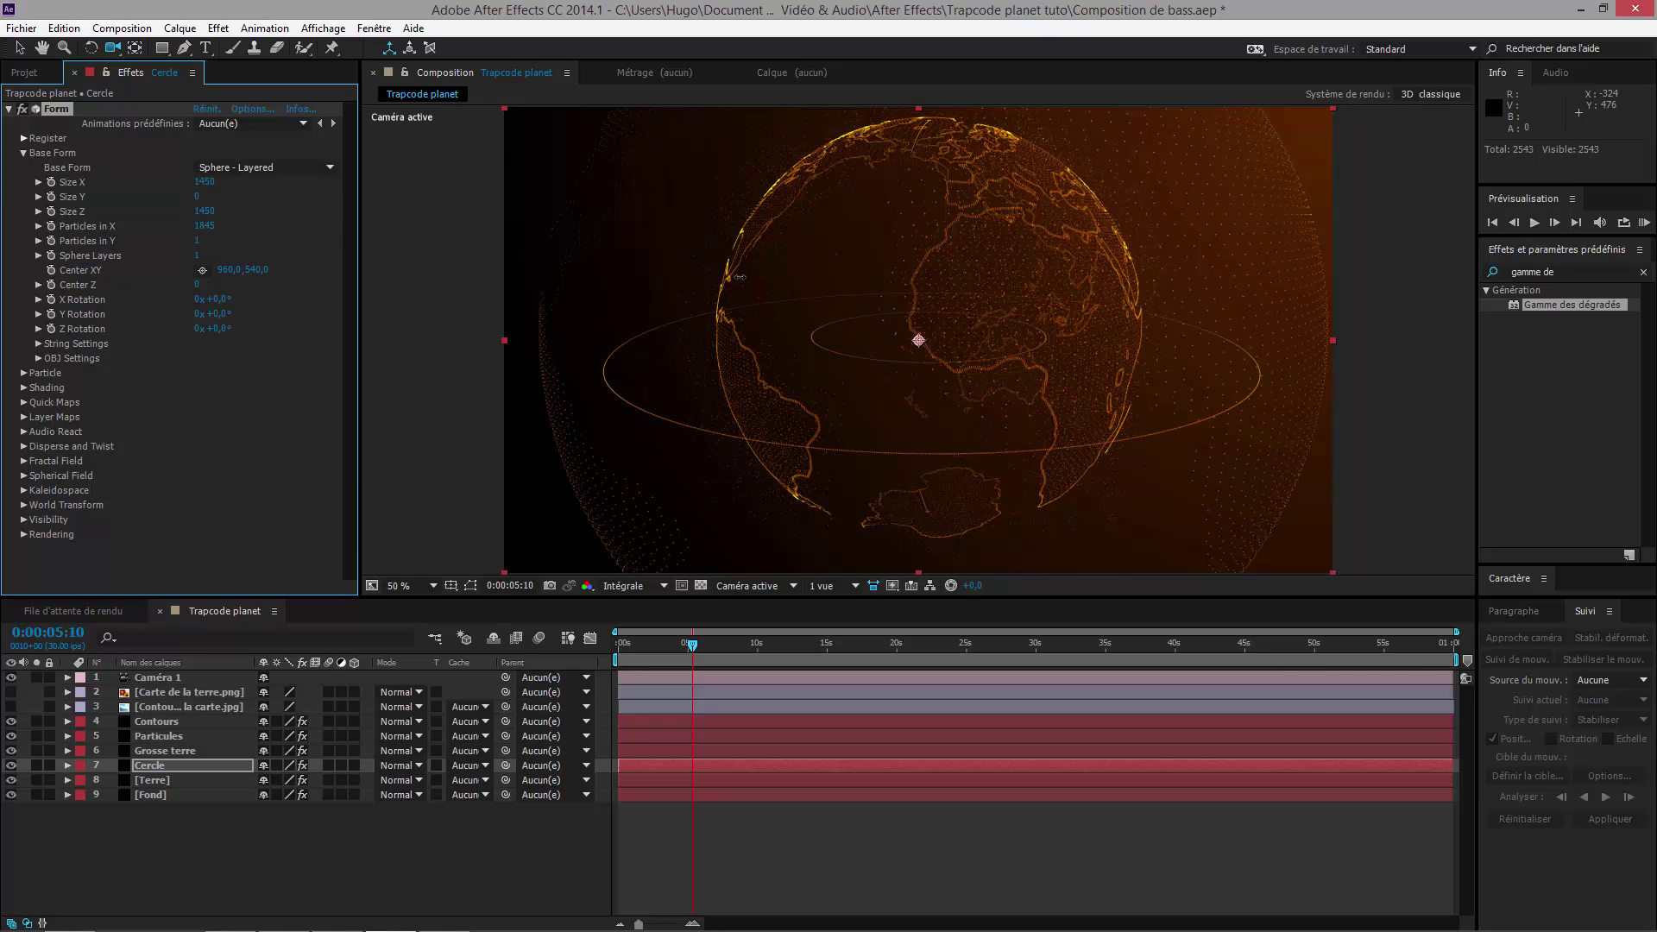
pyautogui.moveTo(740, 278); pyautogui.dragTo(1654, 363)
pyautogui.moveTo(1360, 349); pyautogui.dragTo(414, 482)
# Step: Give Sphere 1 of the Cercle layer's Spherical Field a Strength of 100 and a Radius of 664 to push the inner ring outward
pyautogui.click(23, 477)
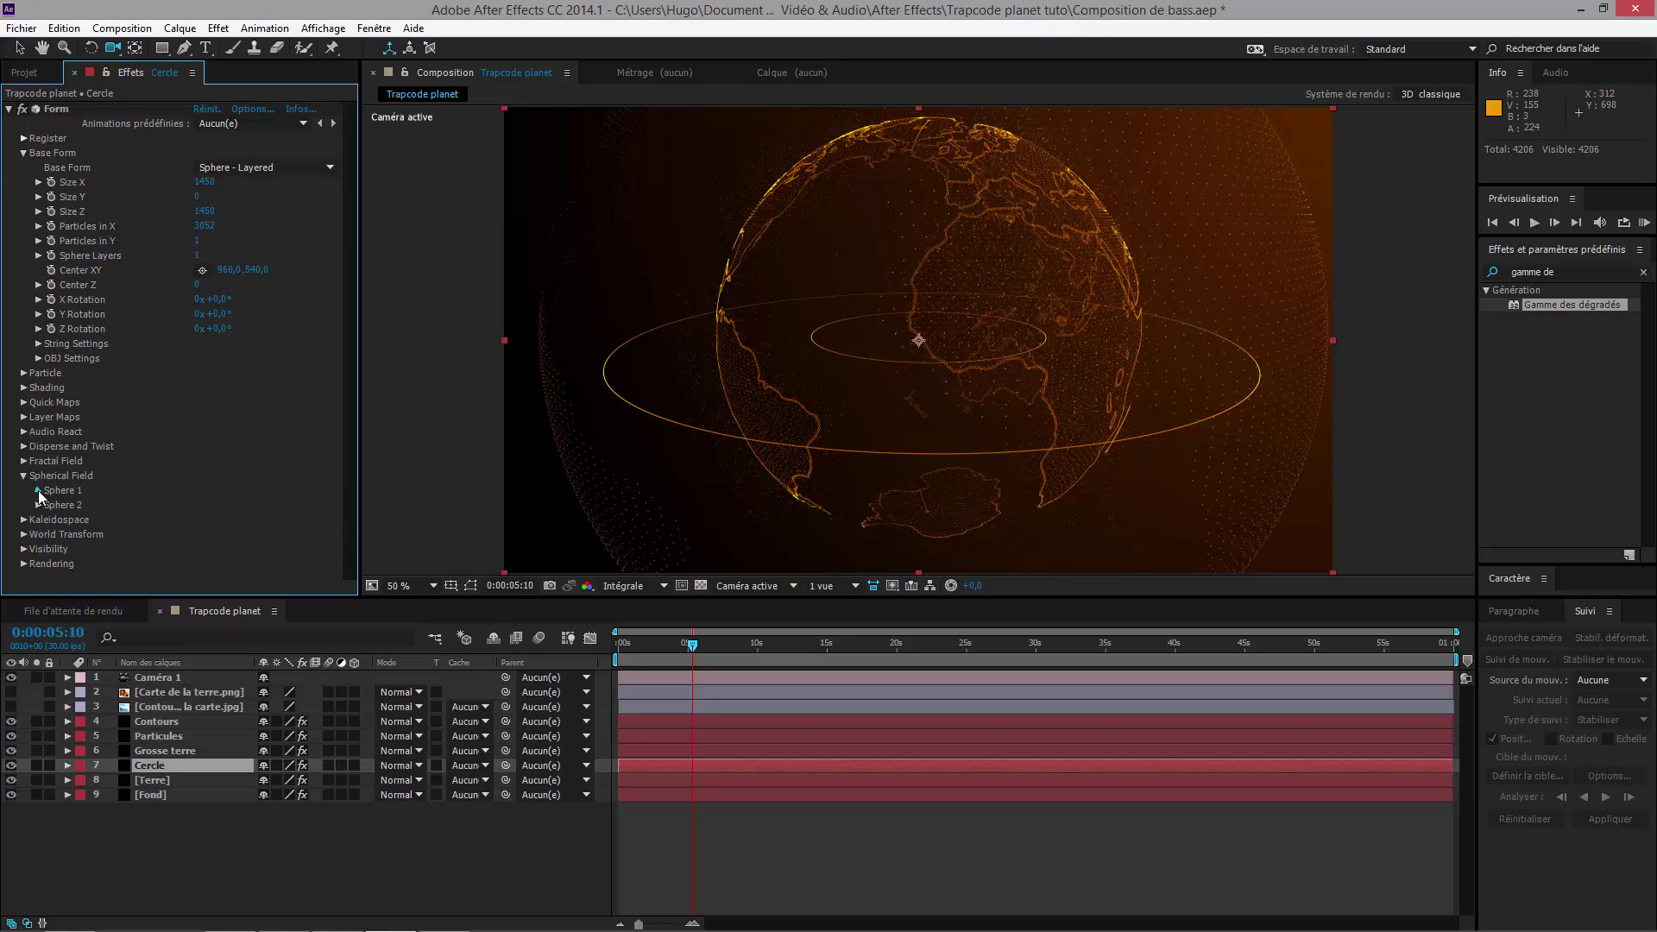
pyautogui.click(38, 491)
pyautogui.click(201, 426)
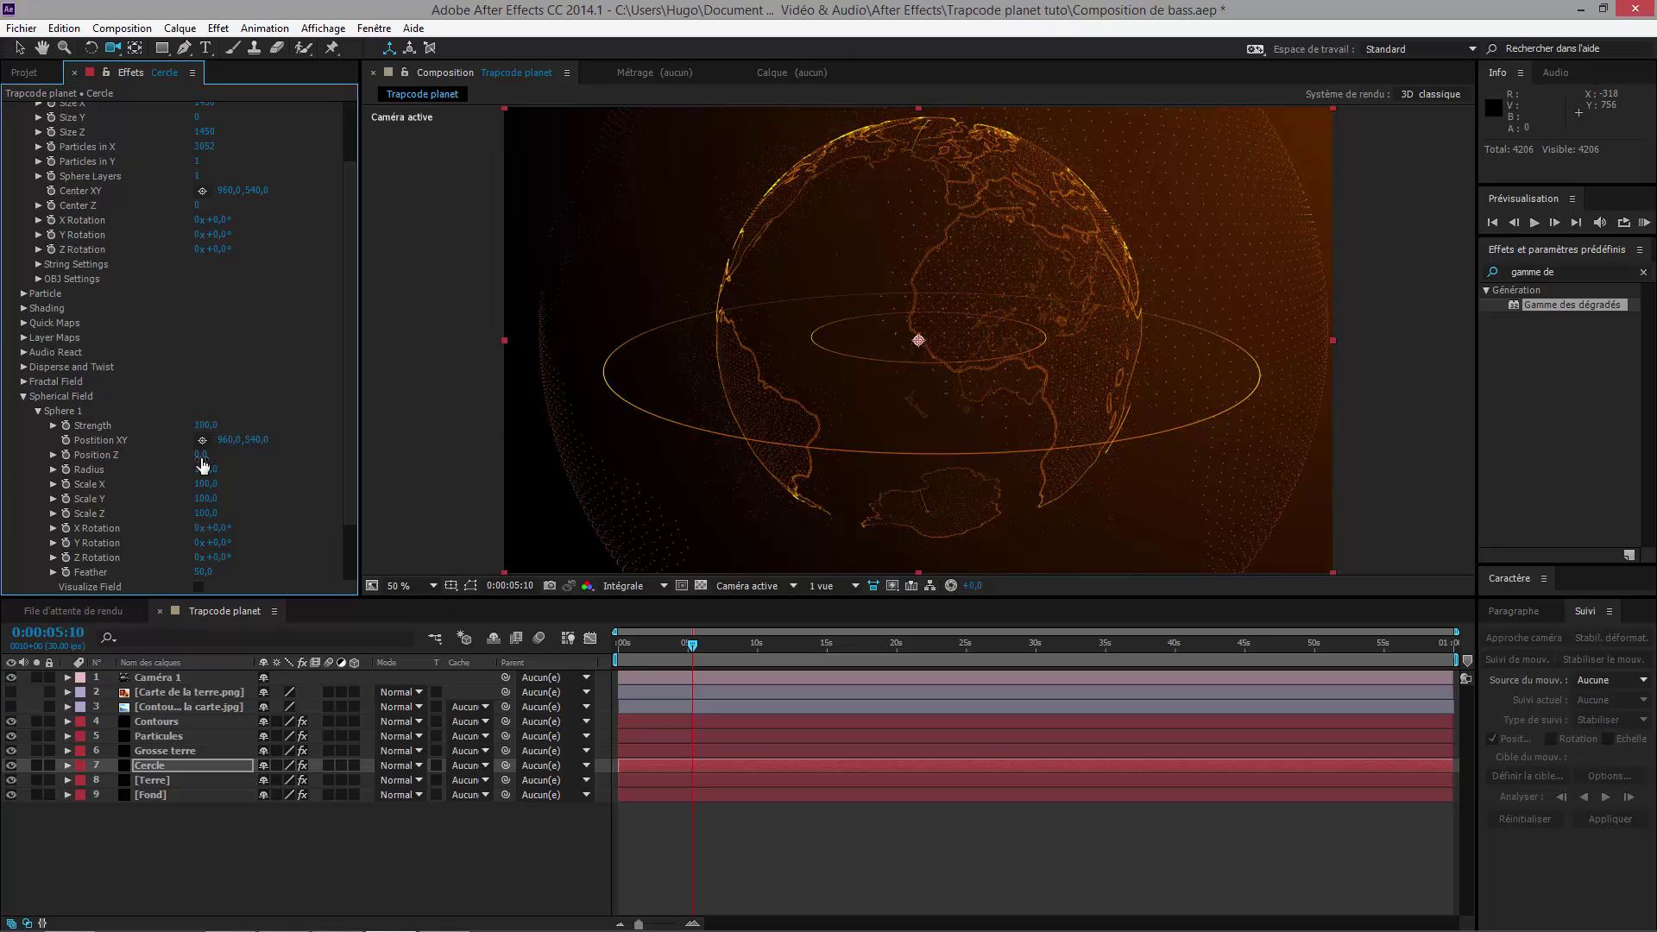
pyautogui.moveTo(245, 467); pyautogui.dragTo(366, 471)
pyautogui.click(183, 764)
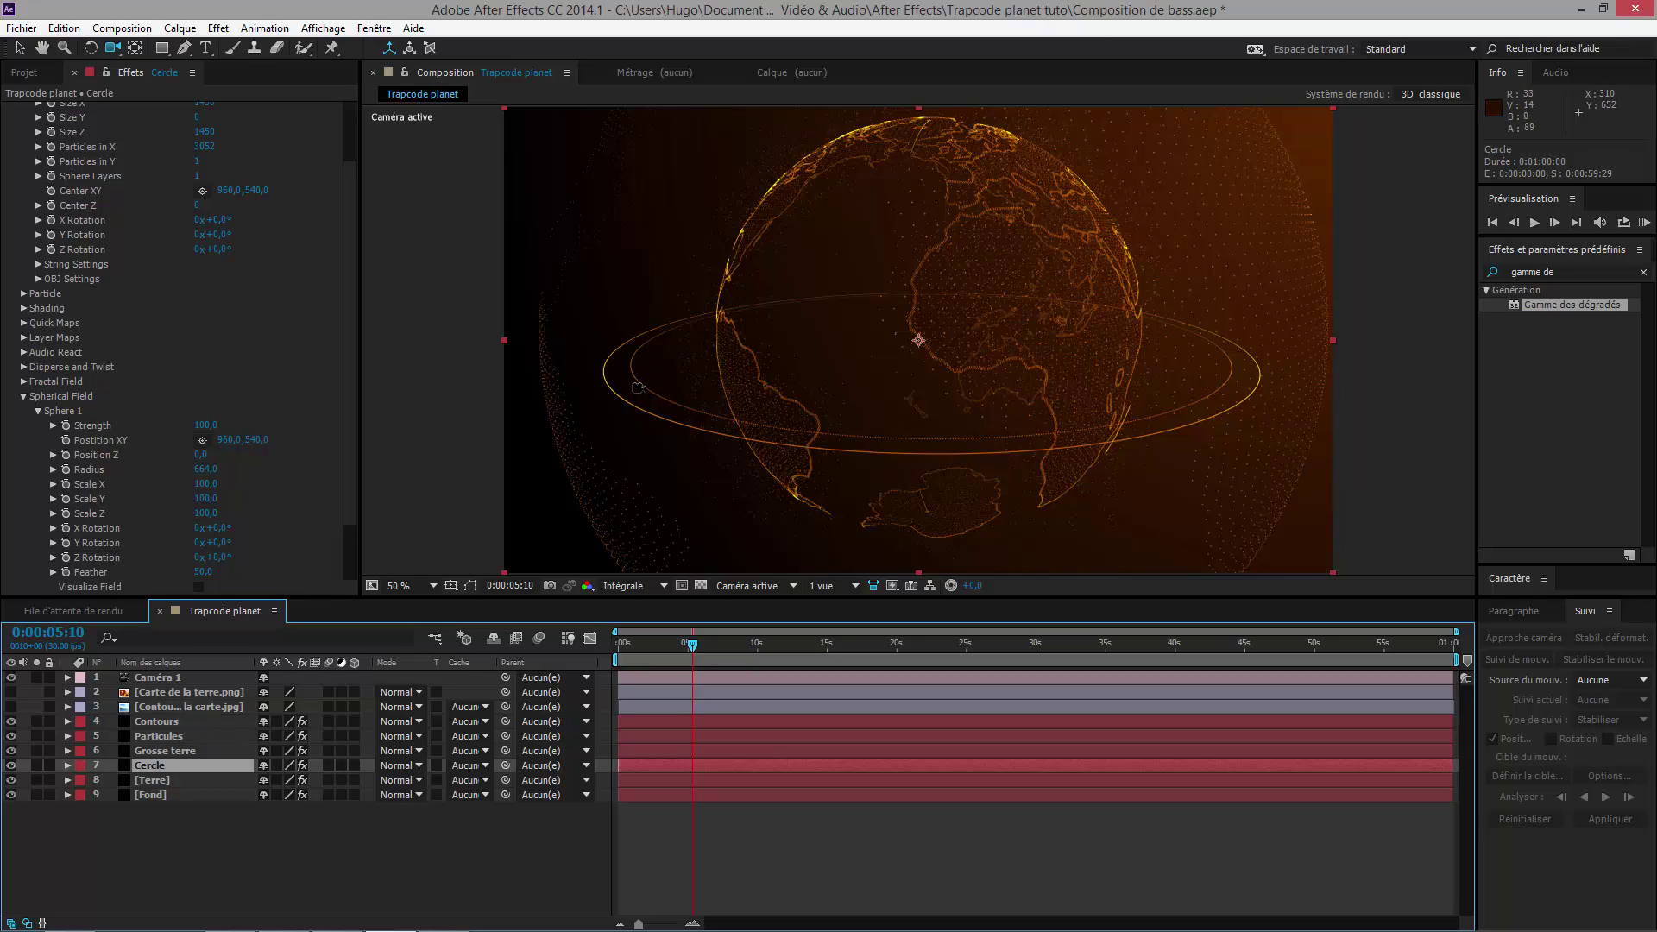
pyautogui.click(114, 168)
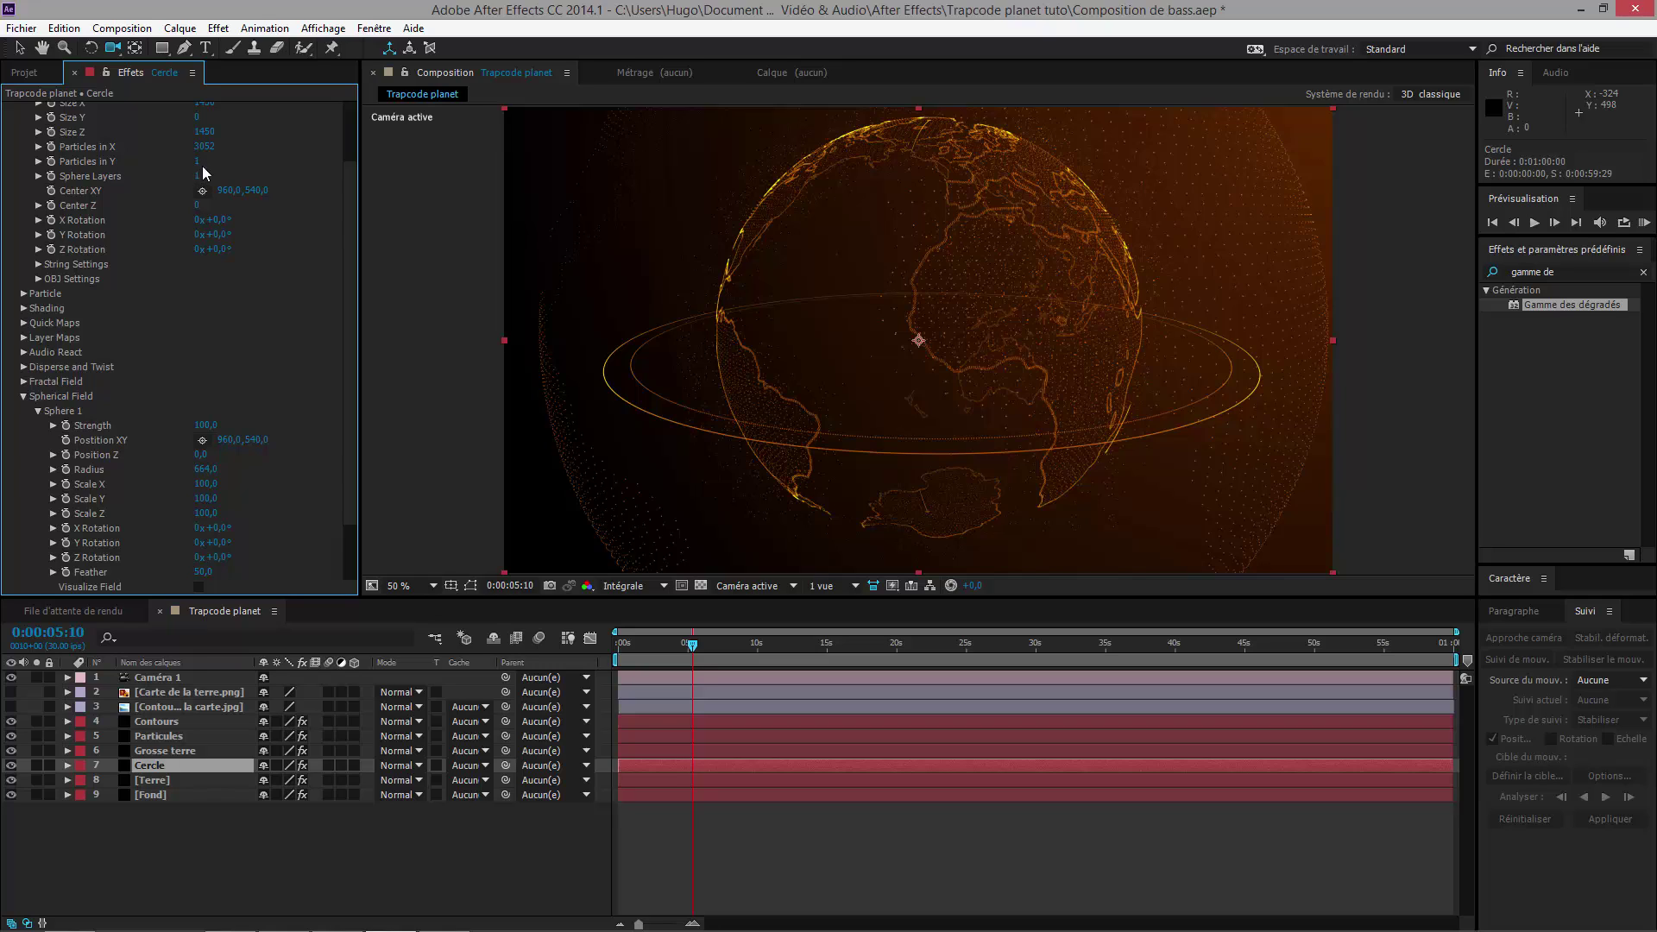
pyautogui.scroll(2, 204, 186)
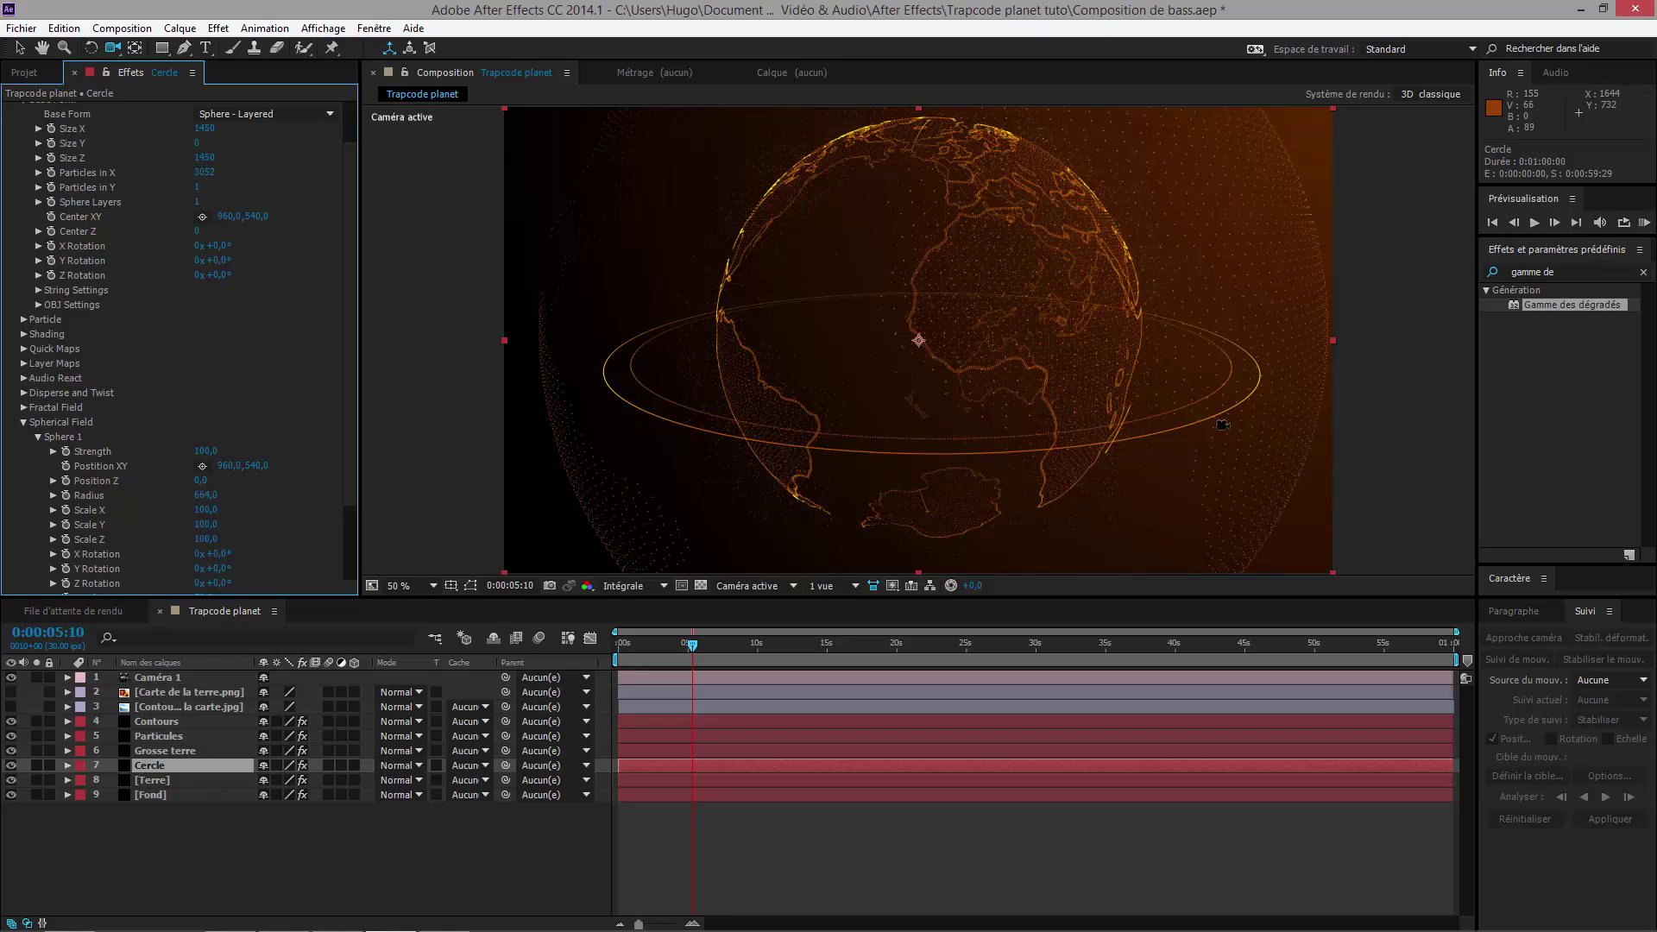
pyautogui.scroll(-1, 173, 431)
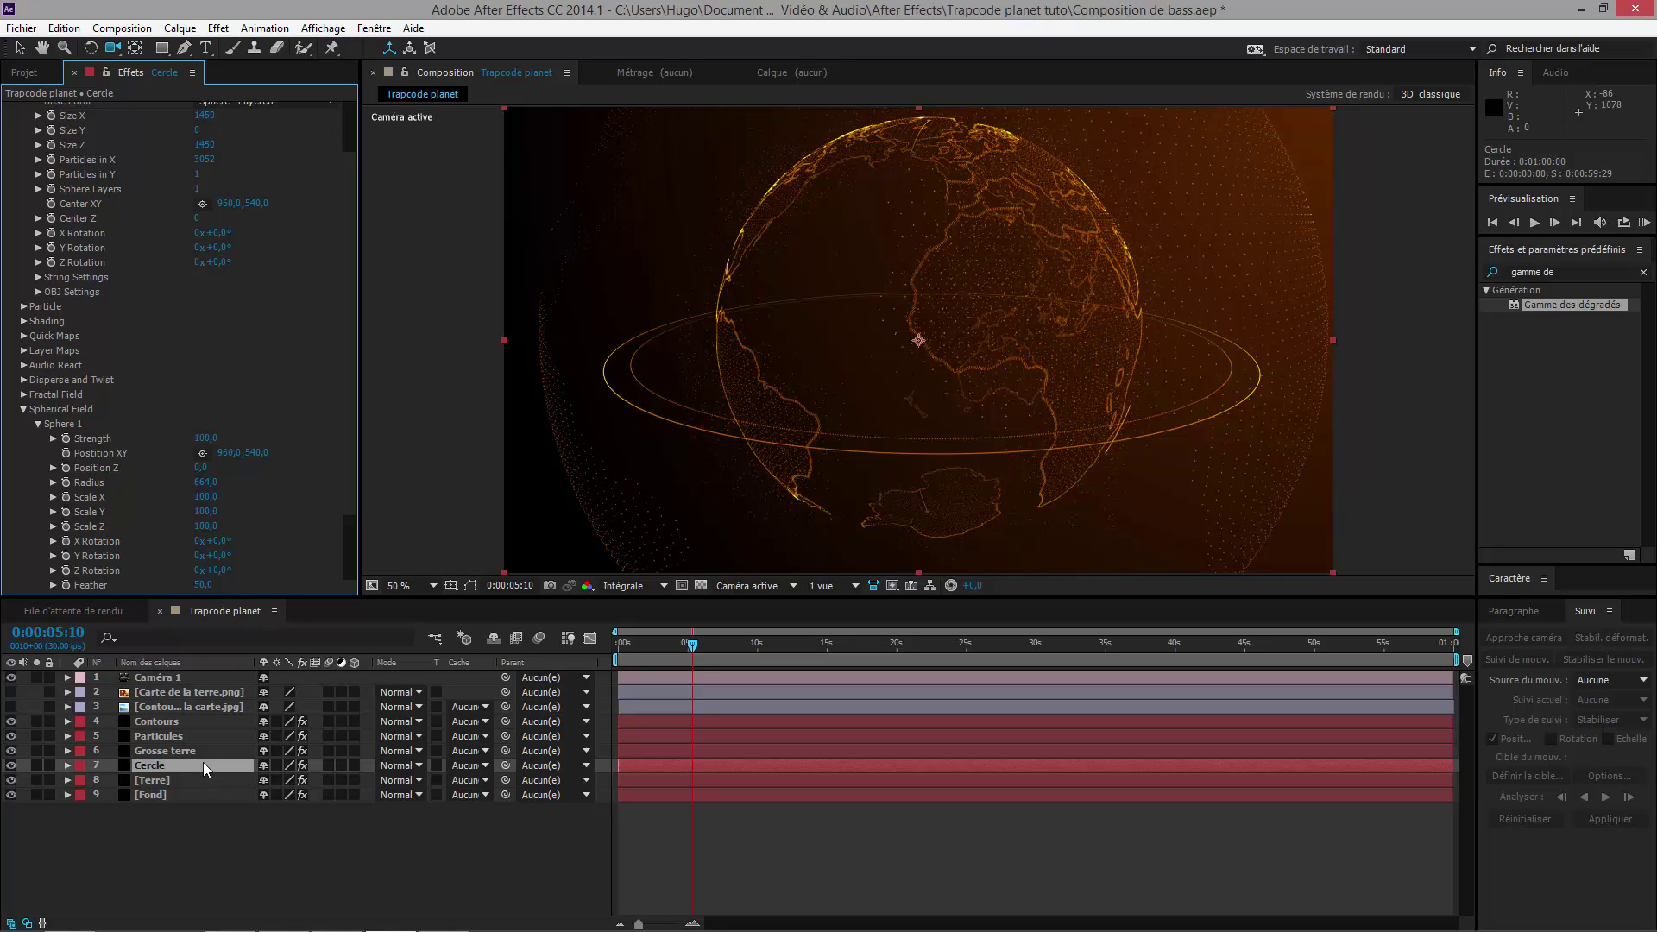
# Step: Duplicate the Cercle layer to create a second pair of rings
pyautogui.click(208, 816)
pyautogui.click(204, 764)
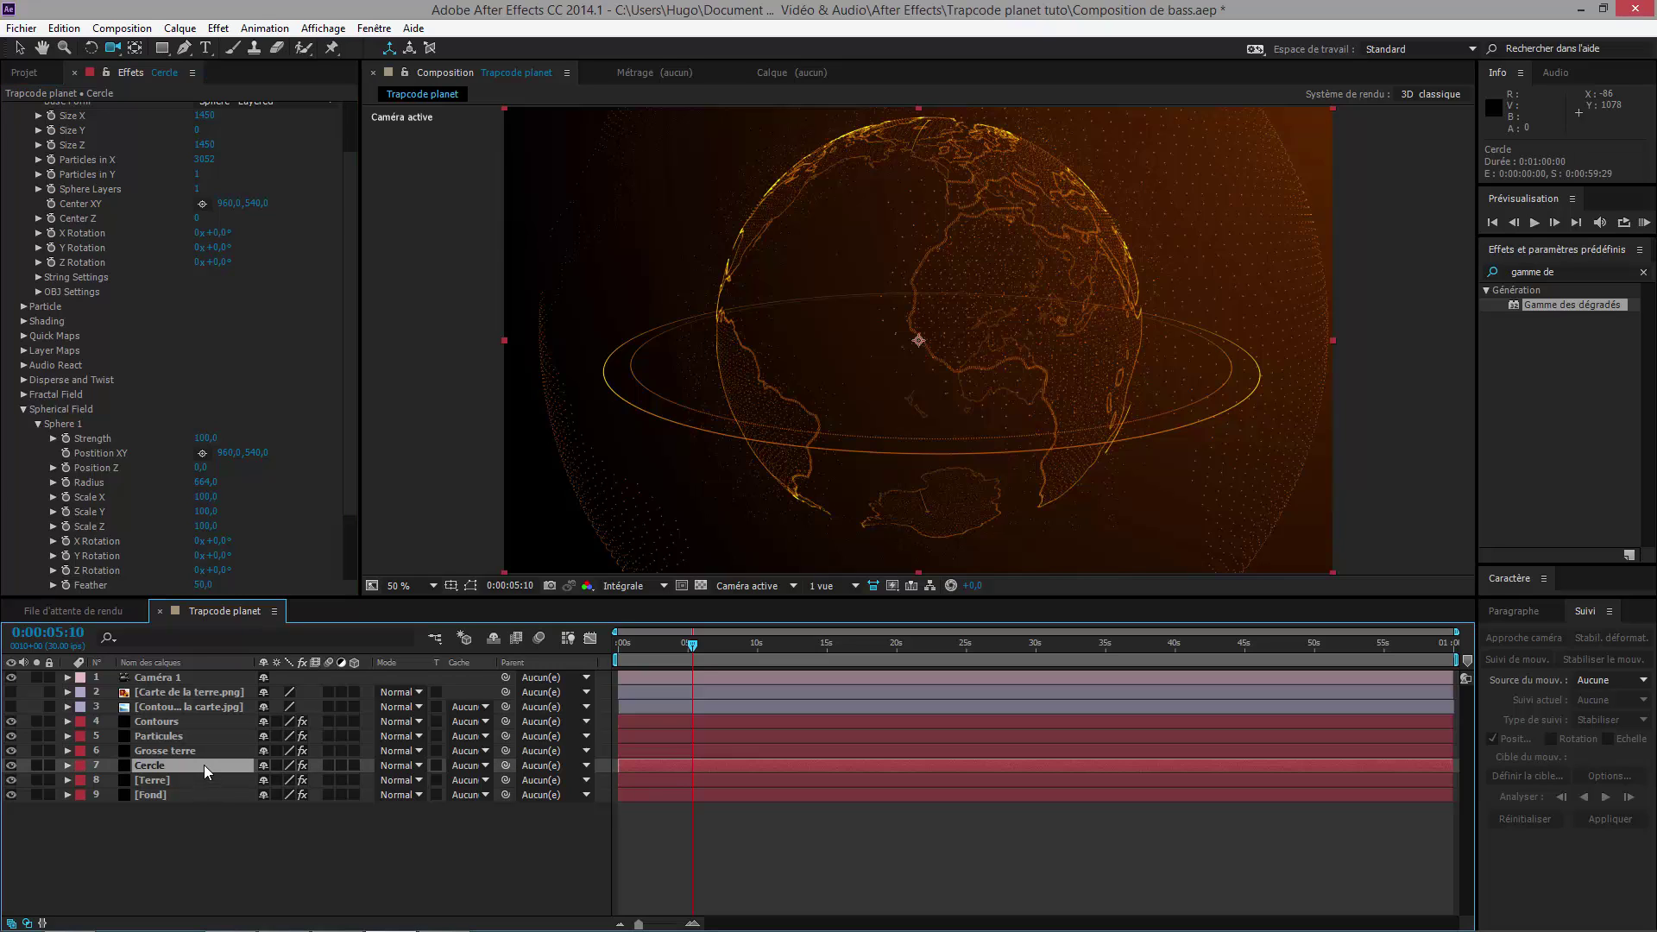
pyautogui.hotkey('ctrl', 'd')
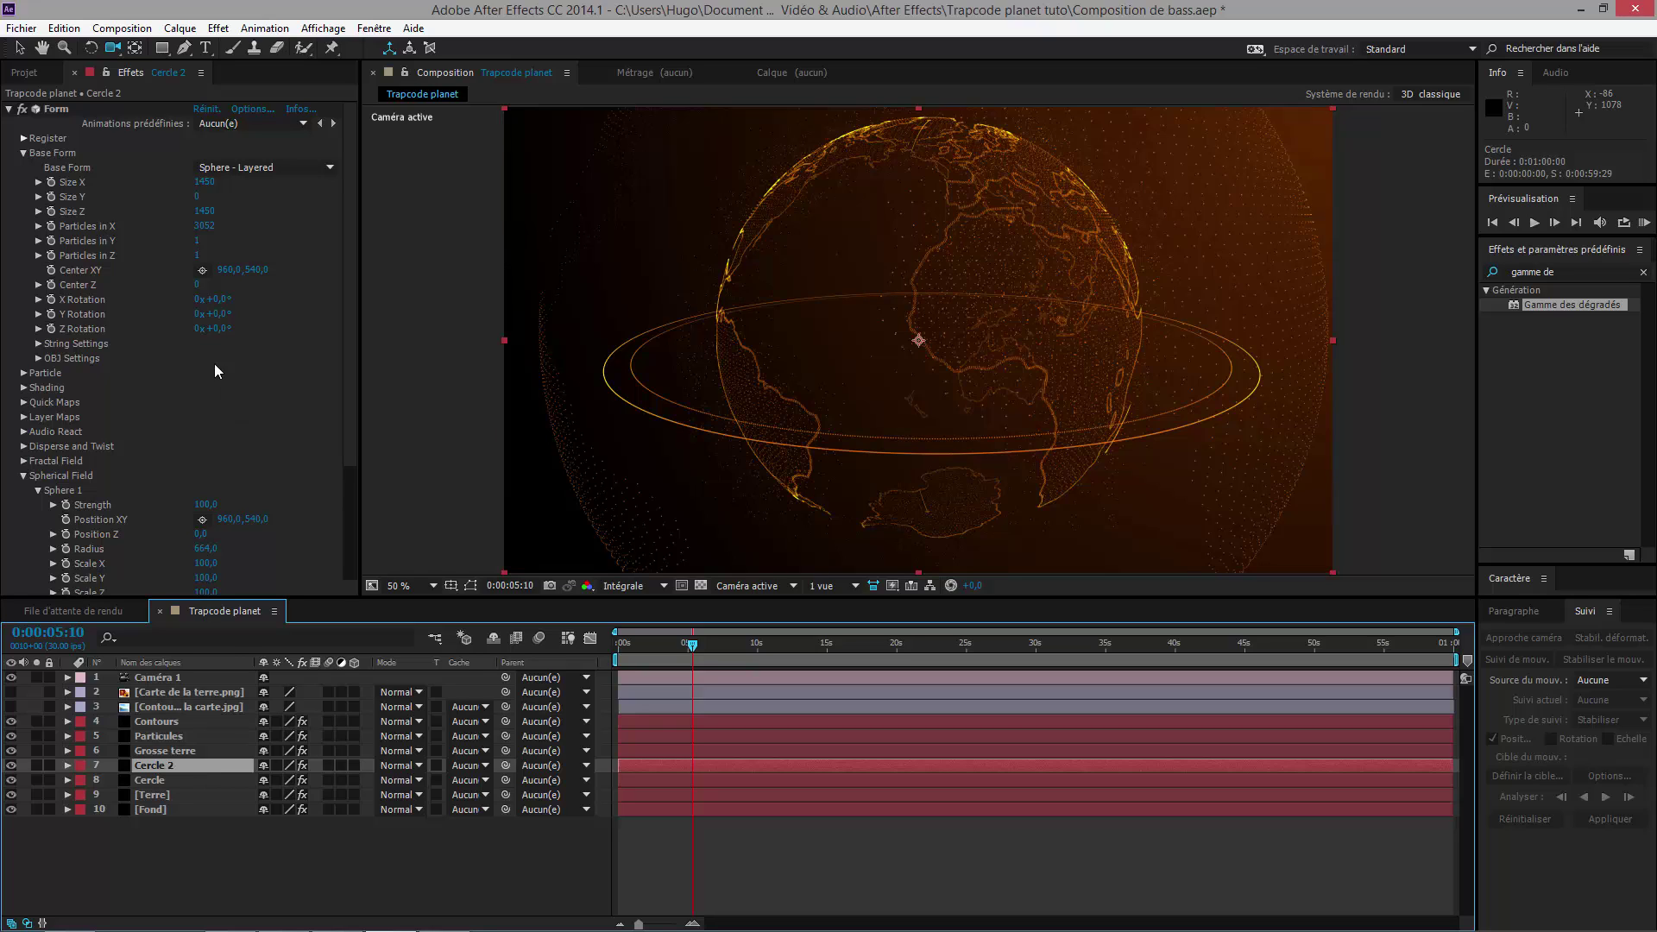
# Step: Tilt the Cercle 2 rings by setting only their Z Rotation to 67°, and orbit the camera around the globe to check them
pyautogui.moveTo(211, 300); pyautogui.dragTo(261, 300)
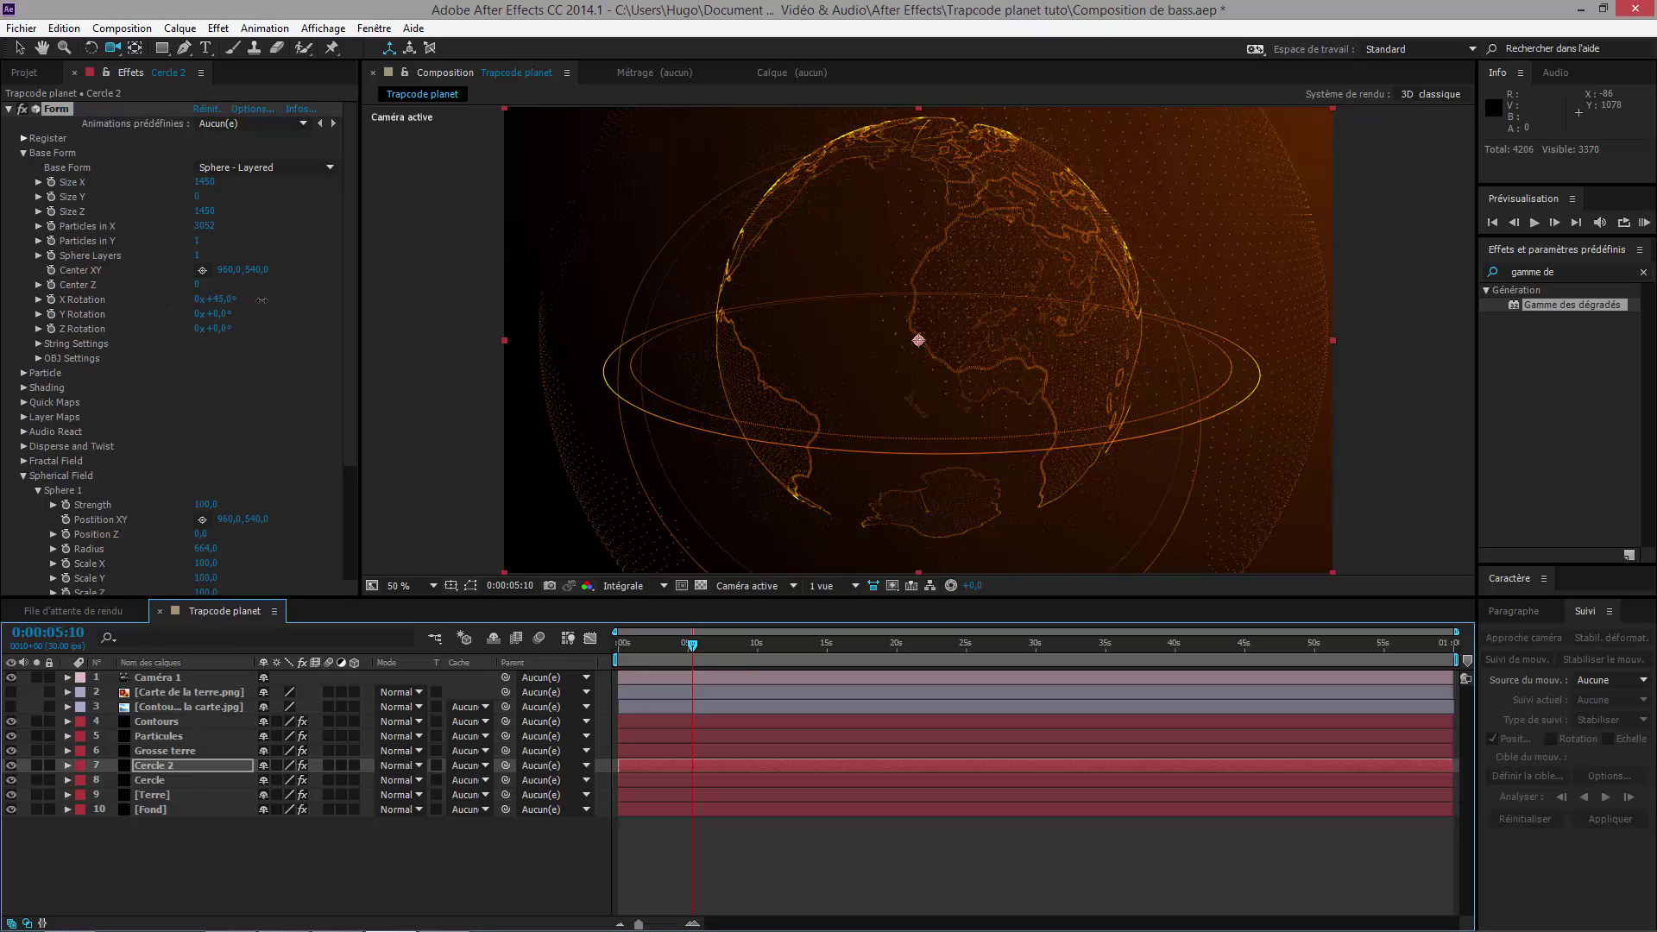
pyautogui.hotkey('ctrl', 'z')
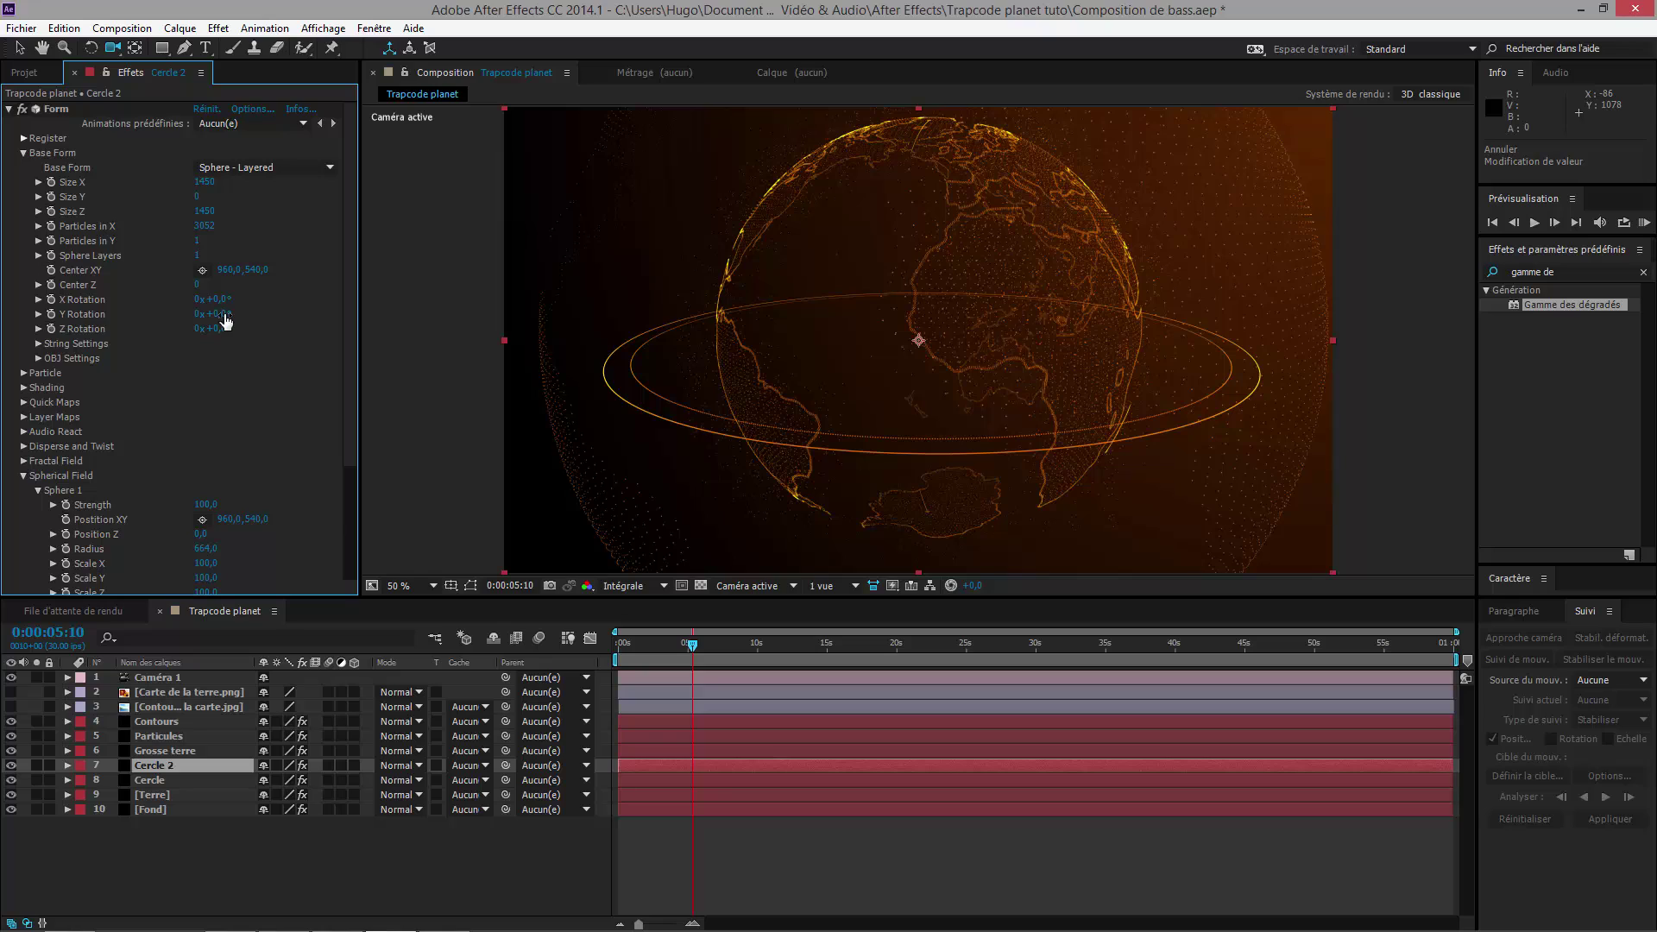
pyautogui.moveTo(226, 315); pyautogui.dragTo(299, 351)
pyautogui.hotkey('ctrl', 'z')
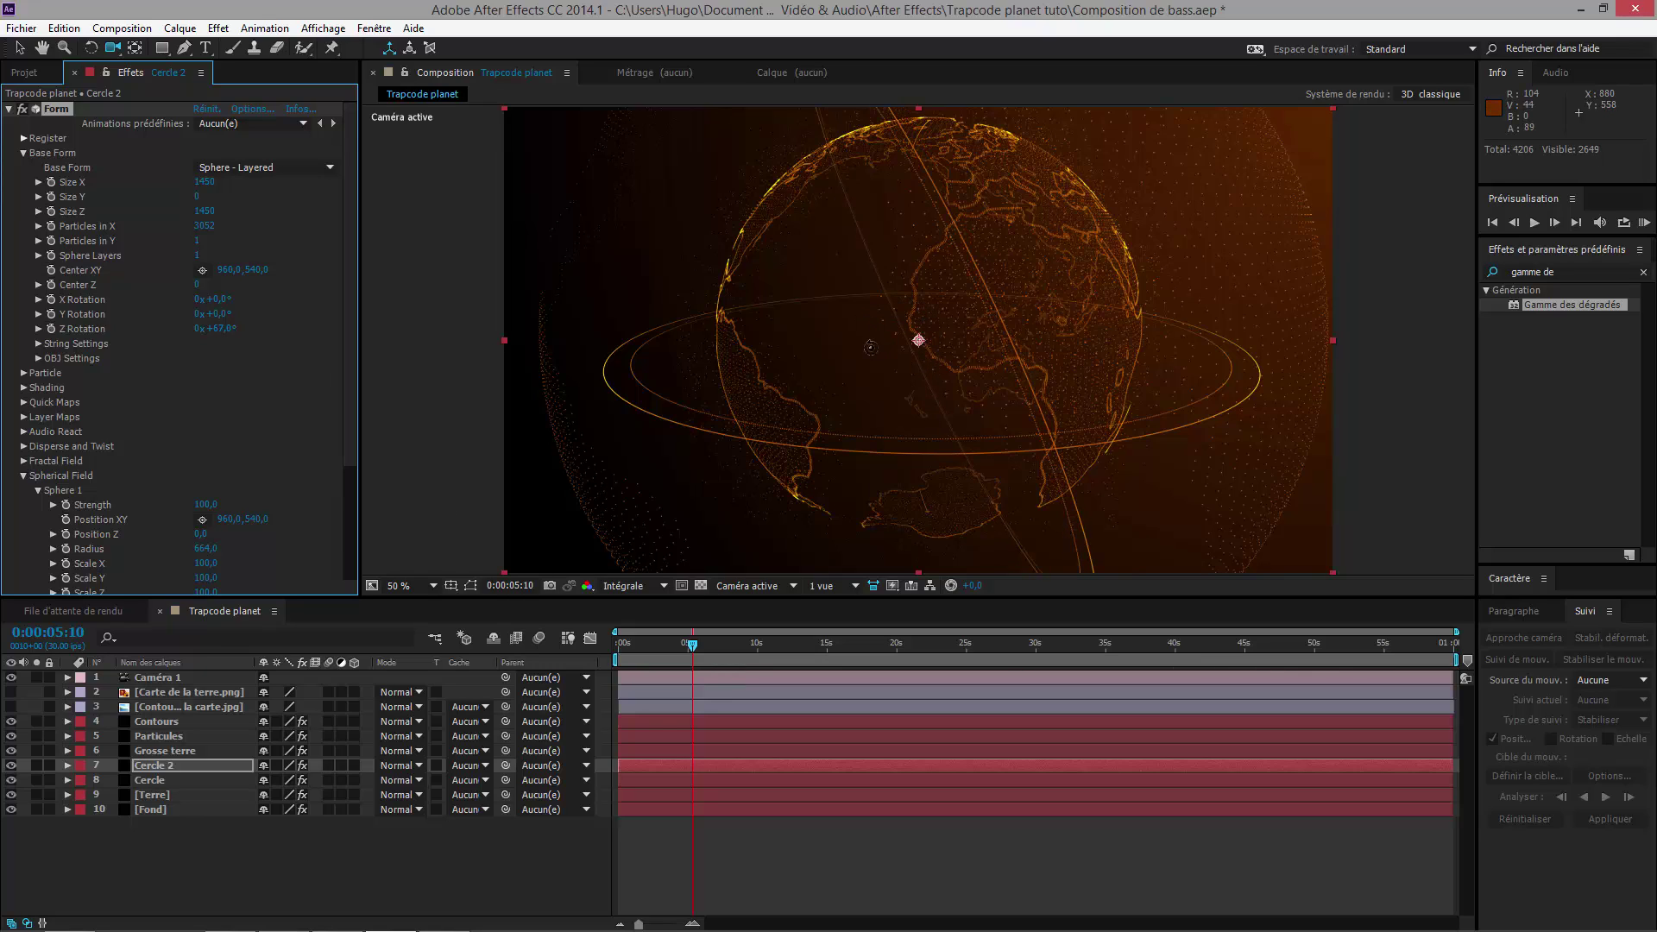
pyautogui.moveTo(829, 370); pyautogui.dragTo(896, 440)
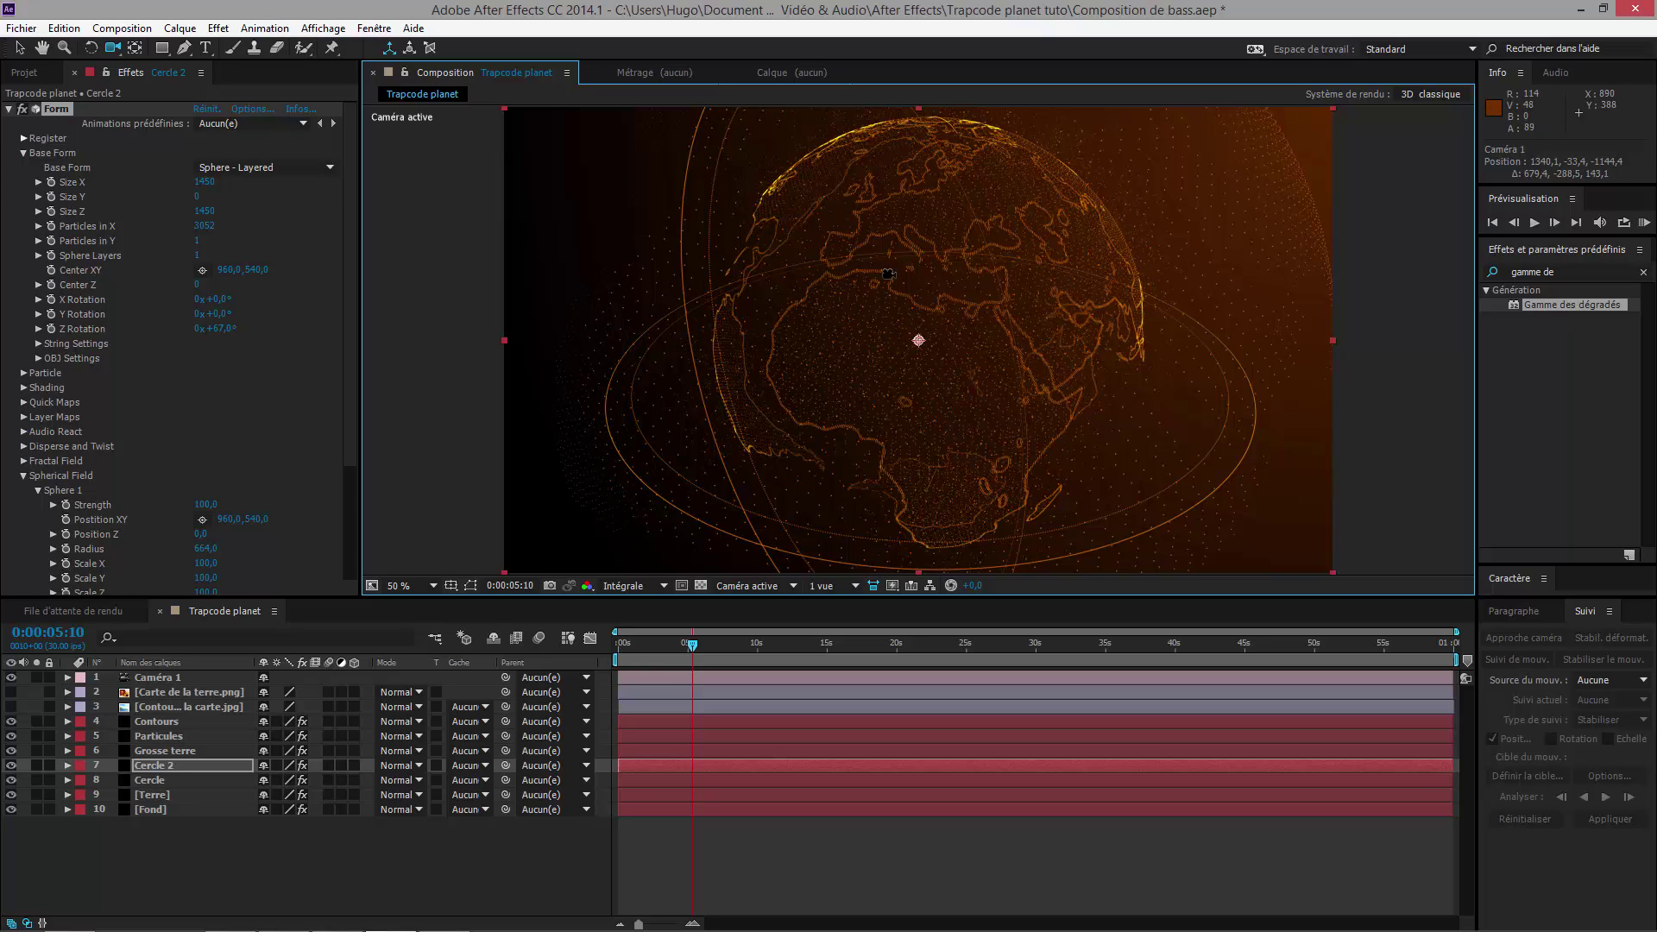
# Step: Play the finished Trapcode planet render in the video player to examine the particle streaks around the globe, and close it
pyautogui.click(443, 914)
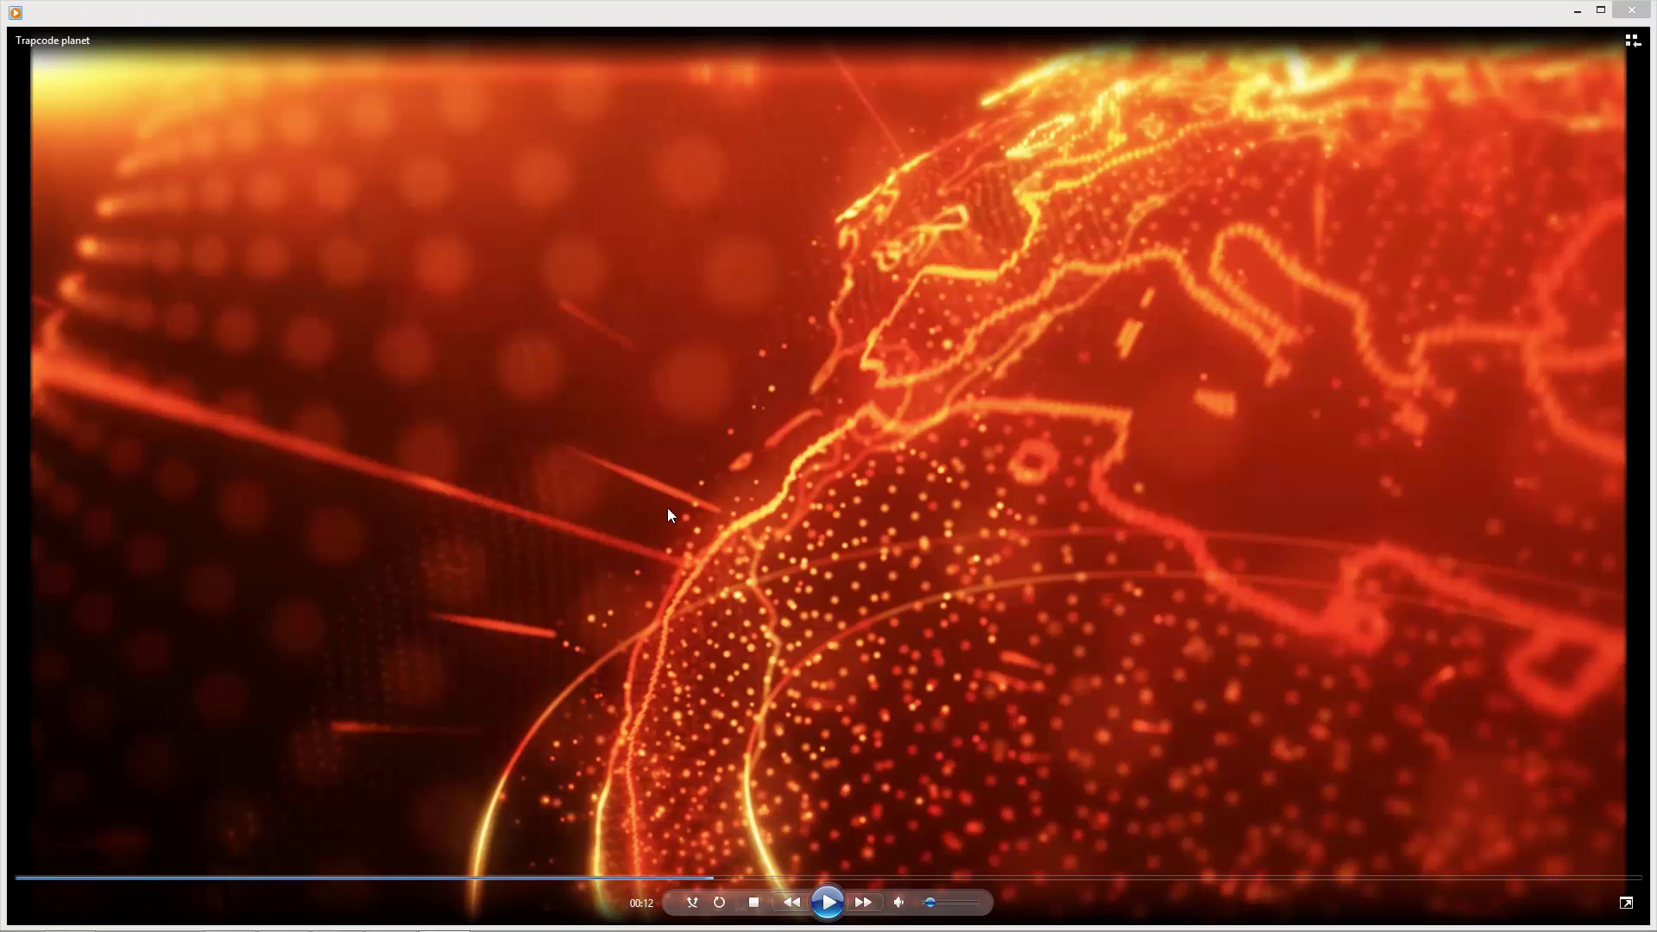
pyautogui.click(827, 902)
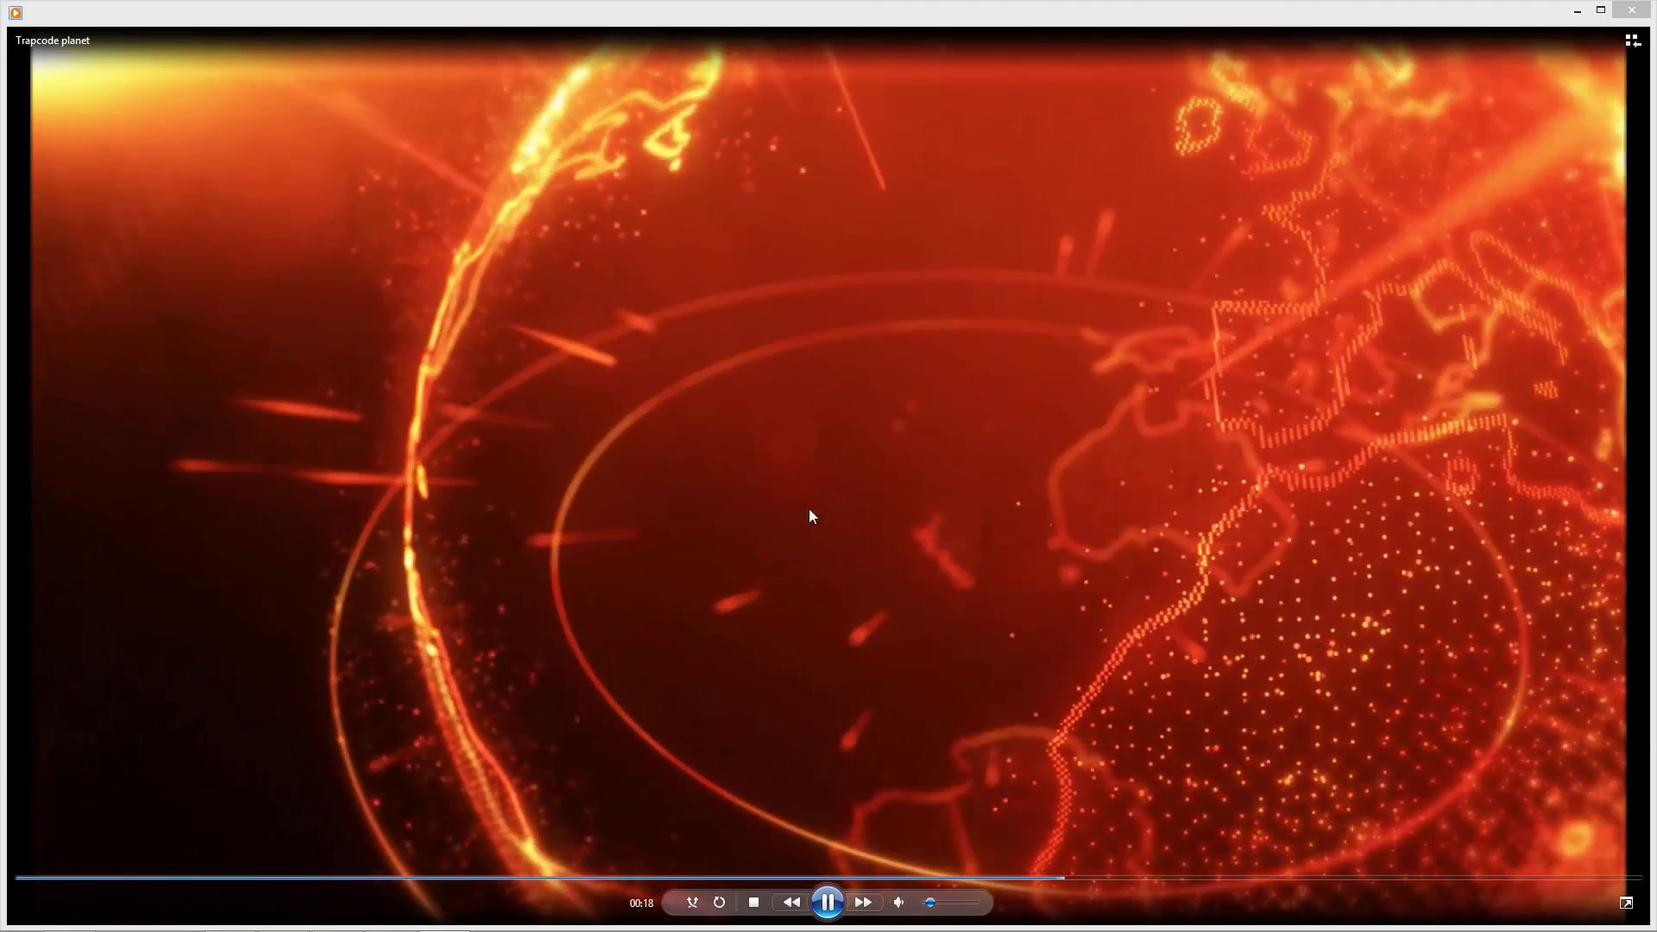
pyautogui.click(833, 902)
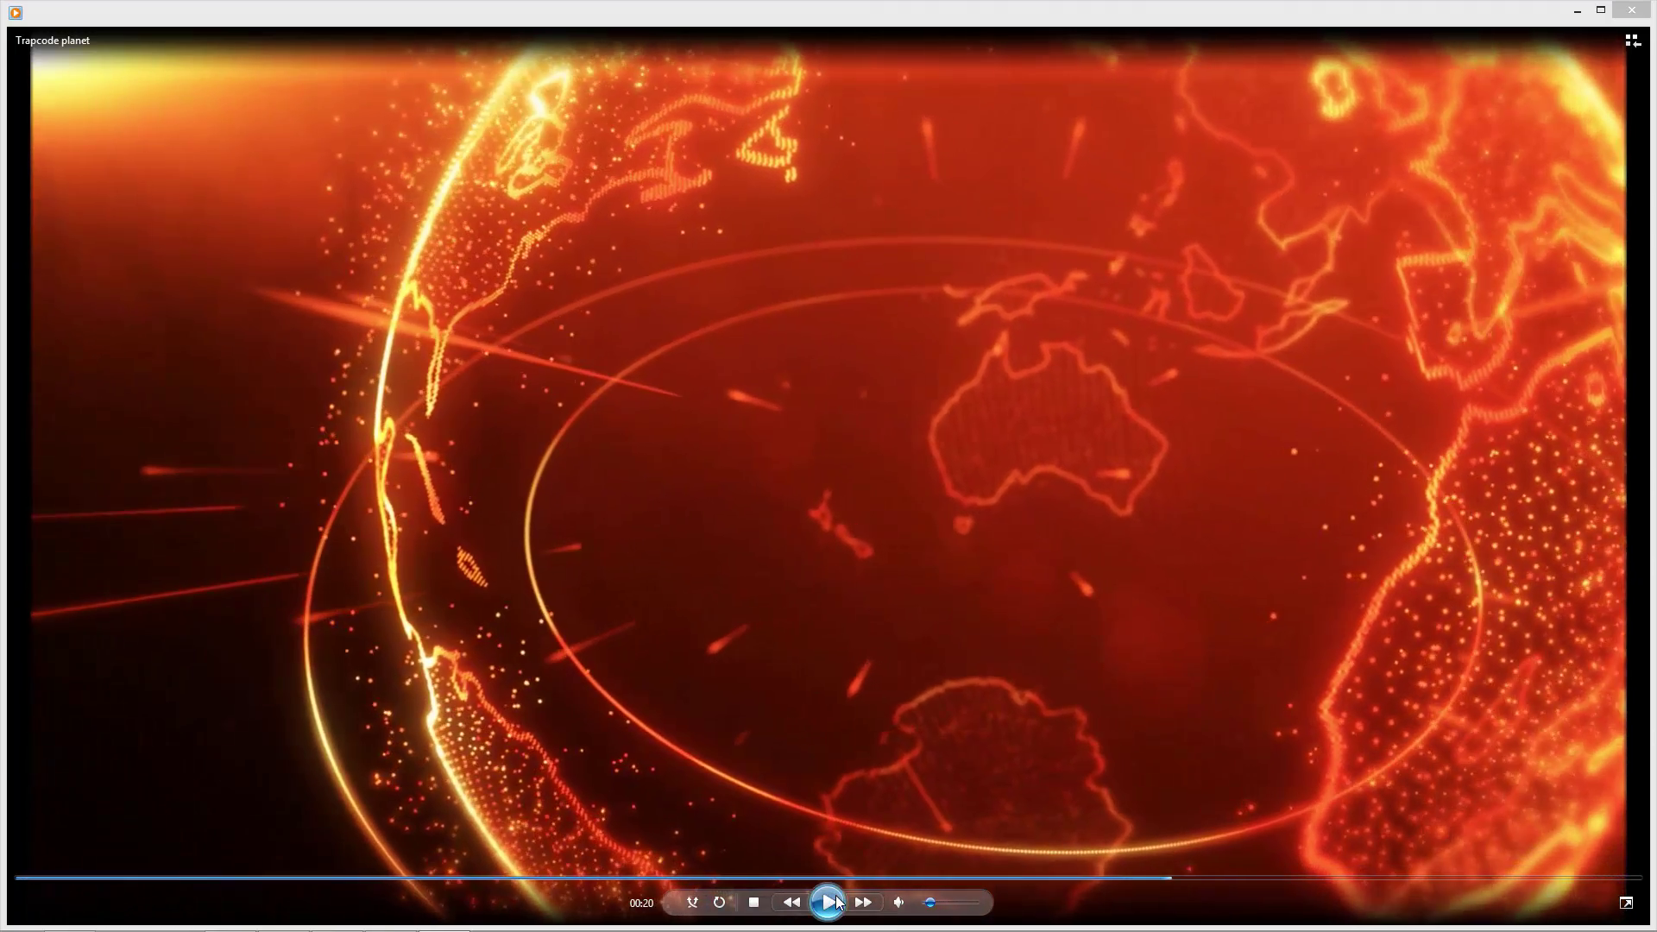
pyautogui.click(1631, 10)
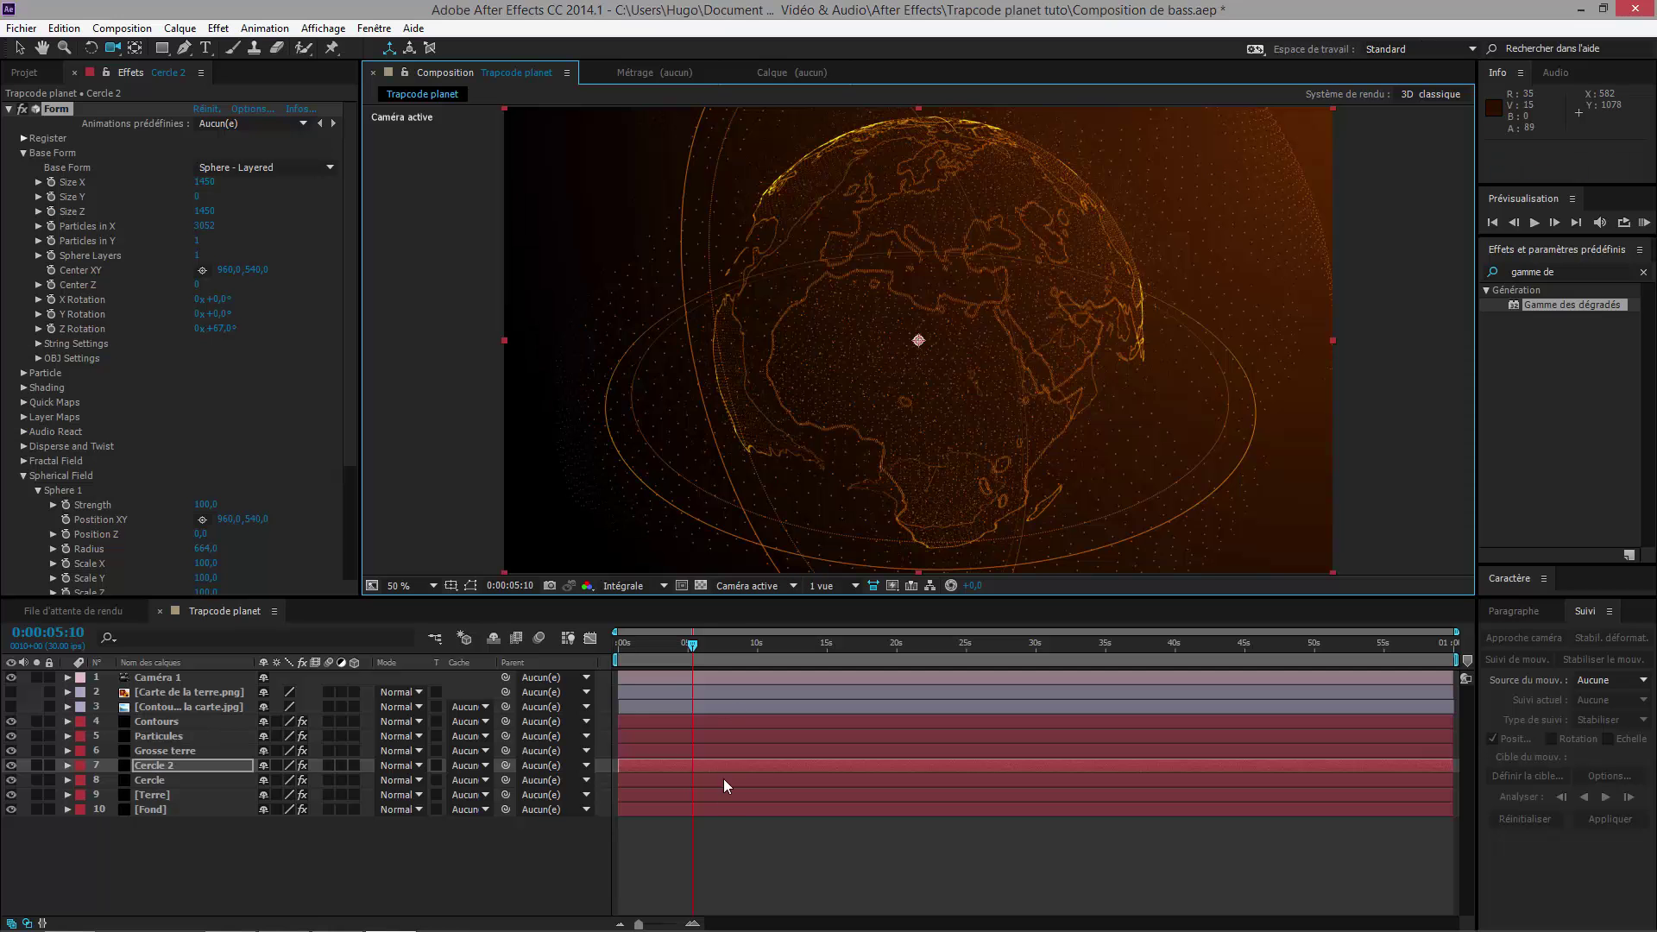
# Step: Create a new full-size black solid layer named Particular in the Trapcode planet composition
pyautogui.click(66, 857)
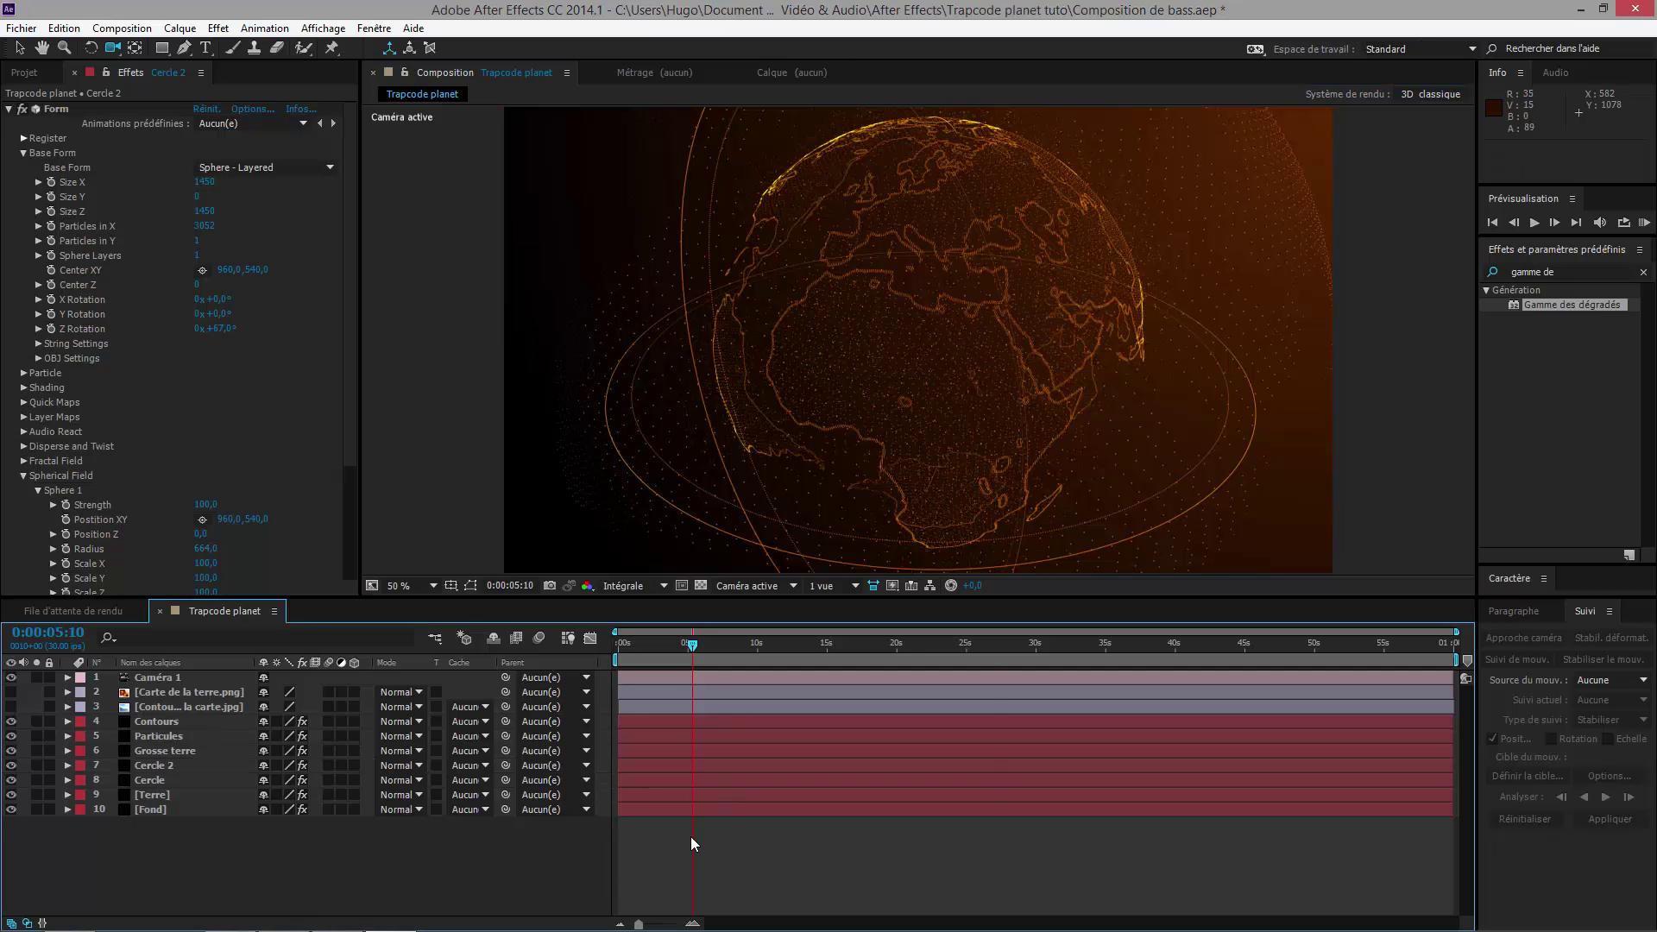
pyautogui.rightClick(691, 836)
pyautogui.moveTo(958, 655)
pyautogui.click(1033, 696)
pyautogui.write('Par')
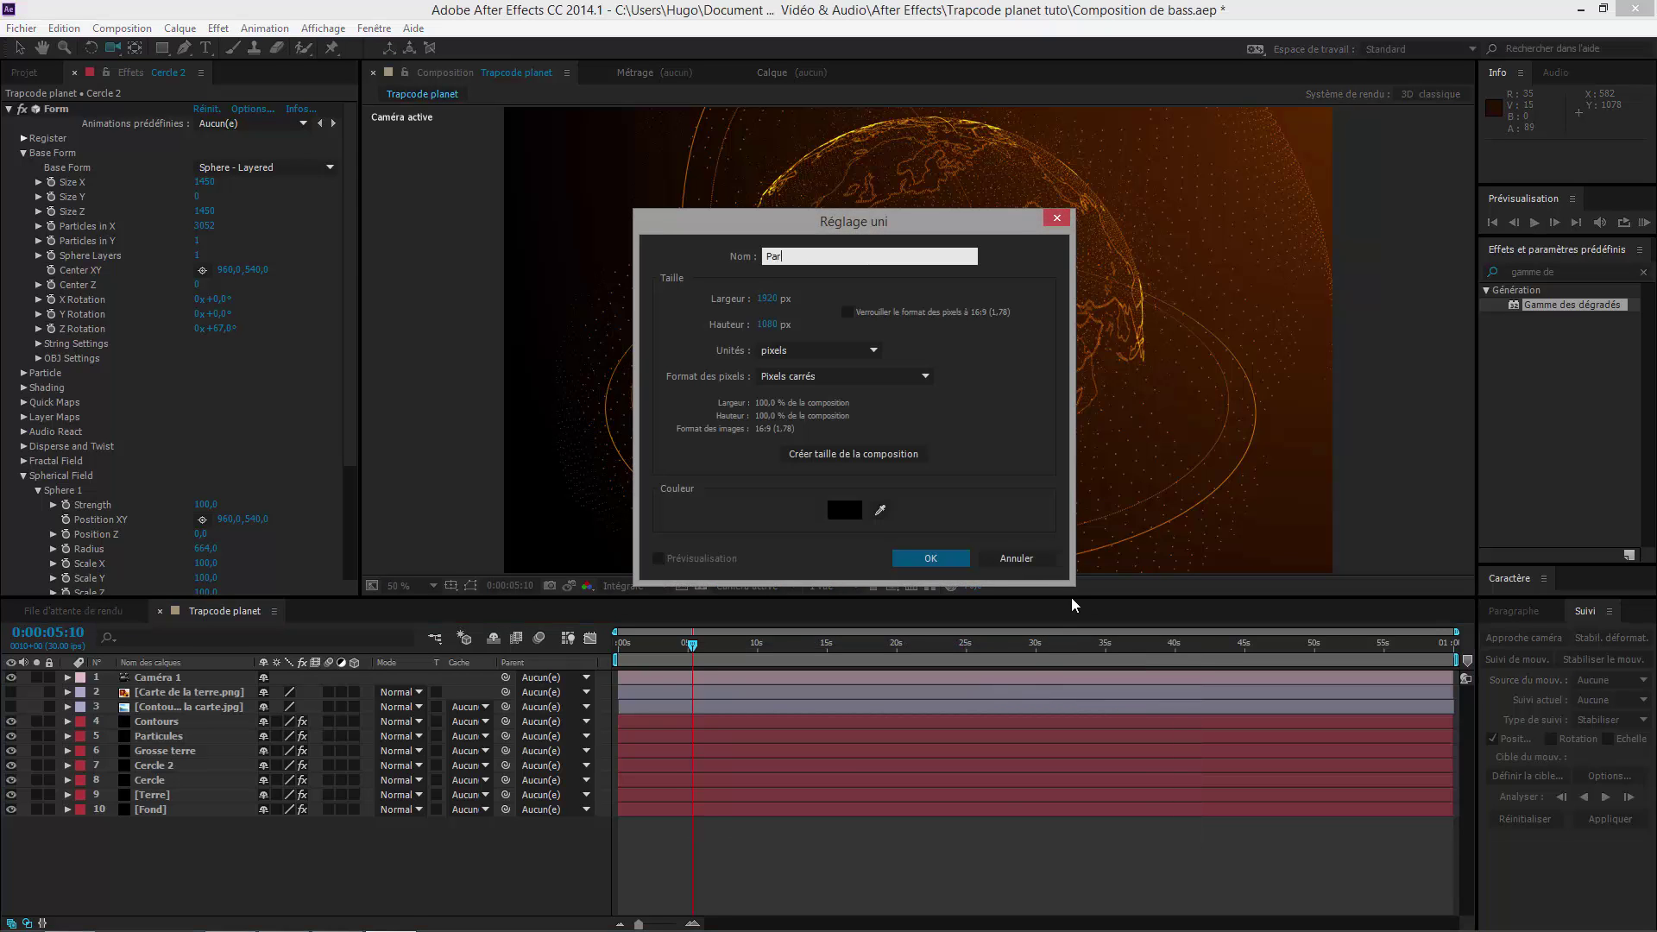
pyautogui.write('ticular')
pyautogui.press('Return')
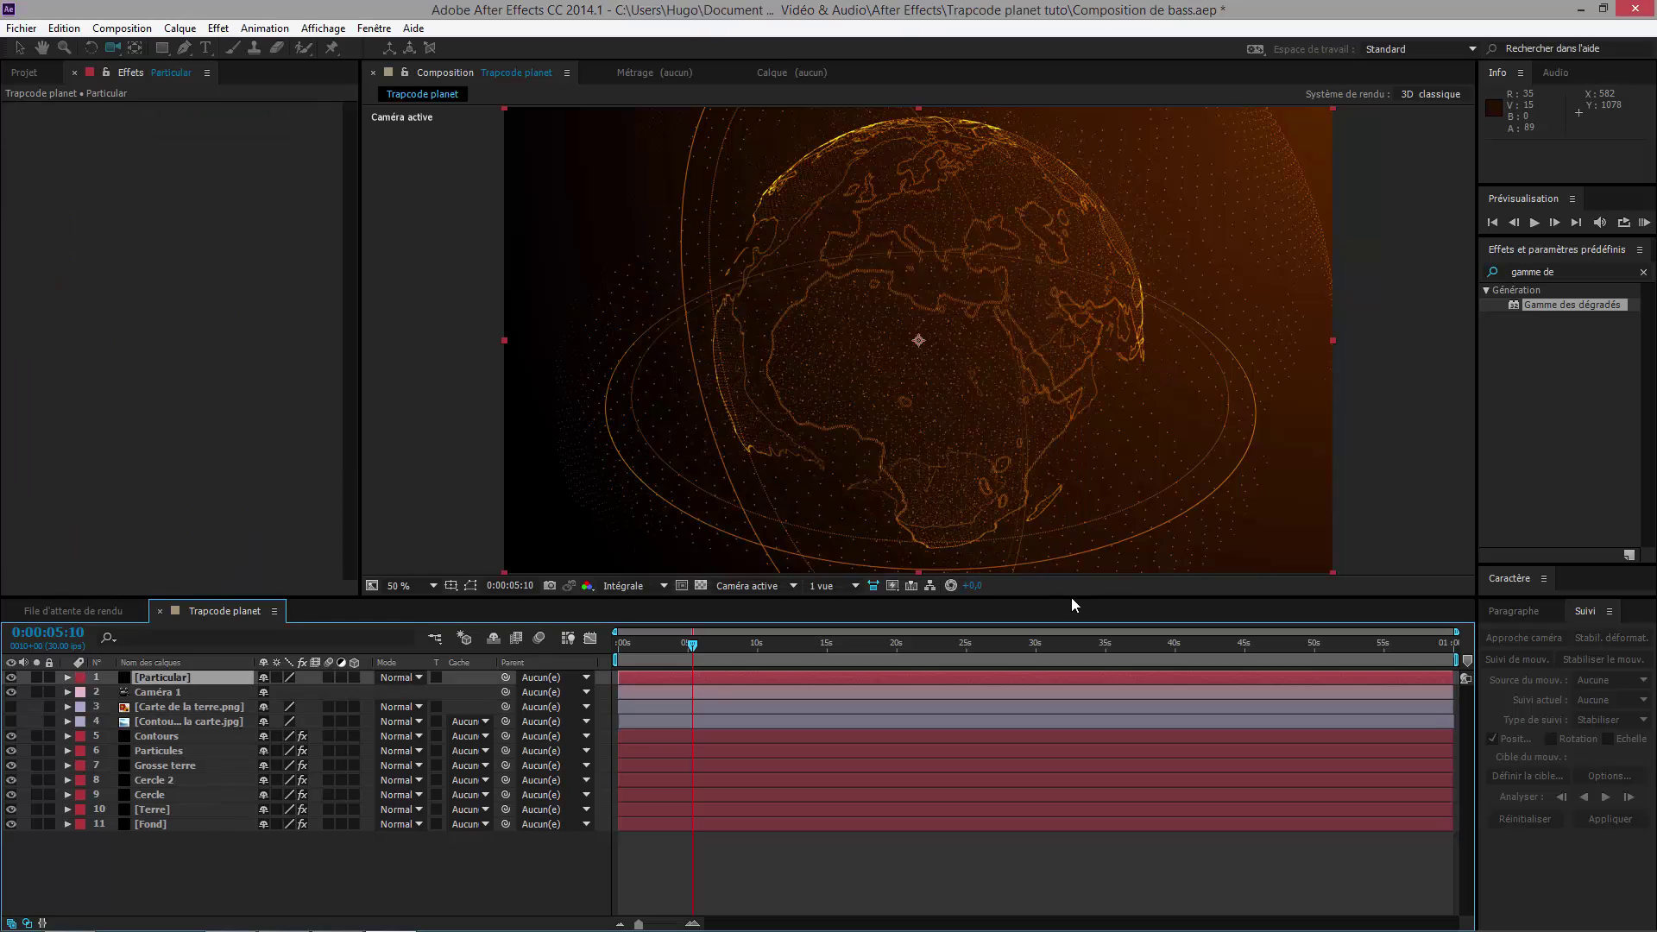
# Step: Apply the Trapcode Particular effect to the new solid and isolate its layer with solo
pyautogui.rightClick(195, 233)
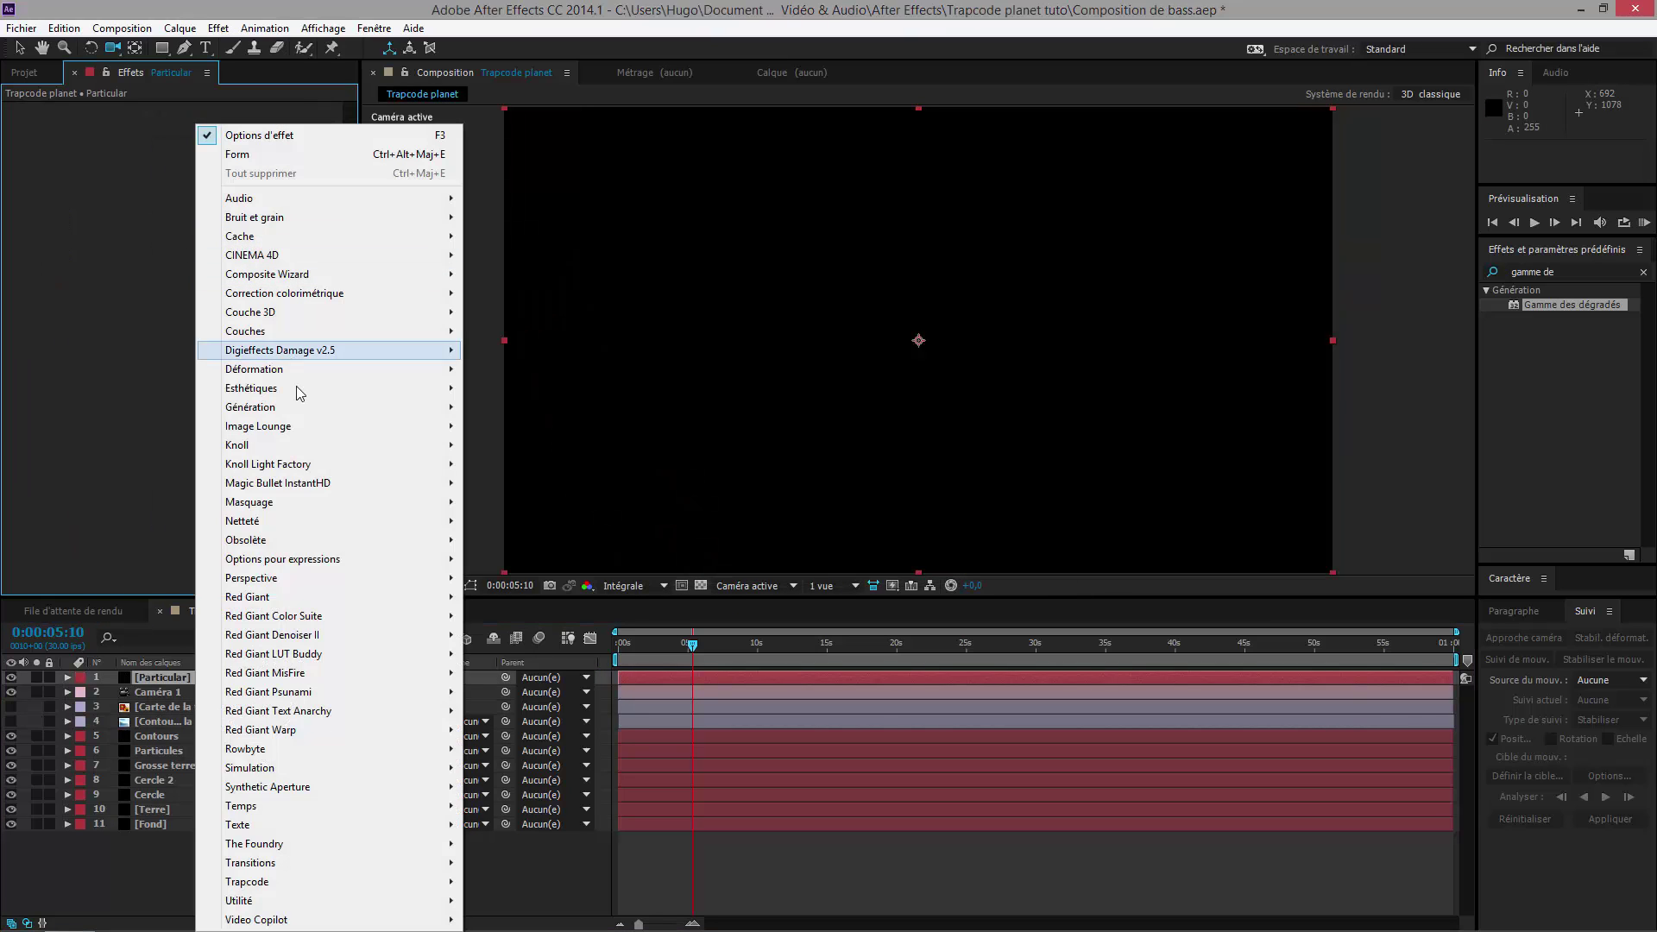
pyautogui.moveTo(300, 862)
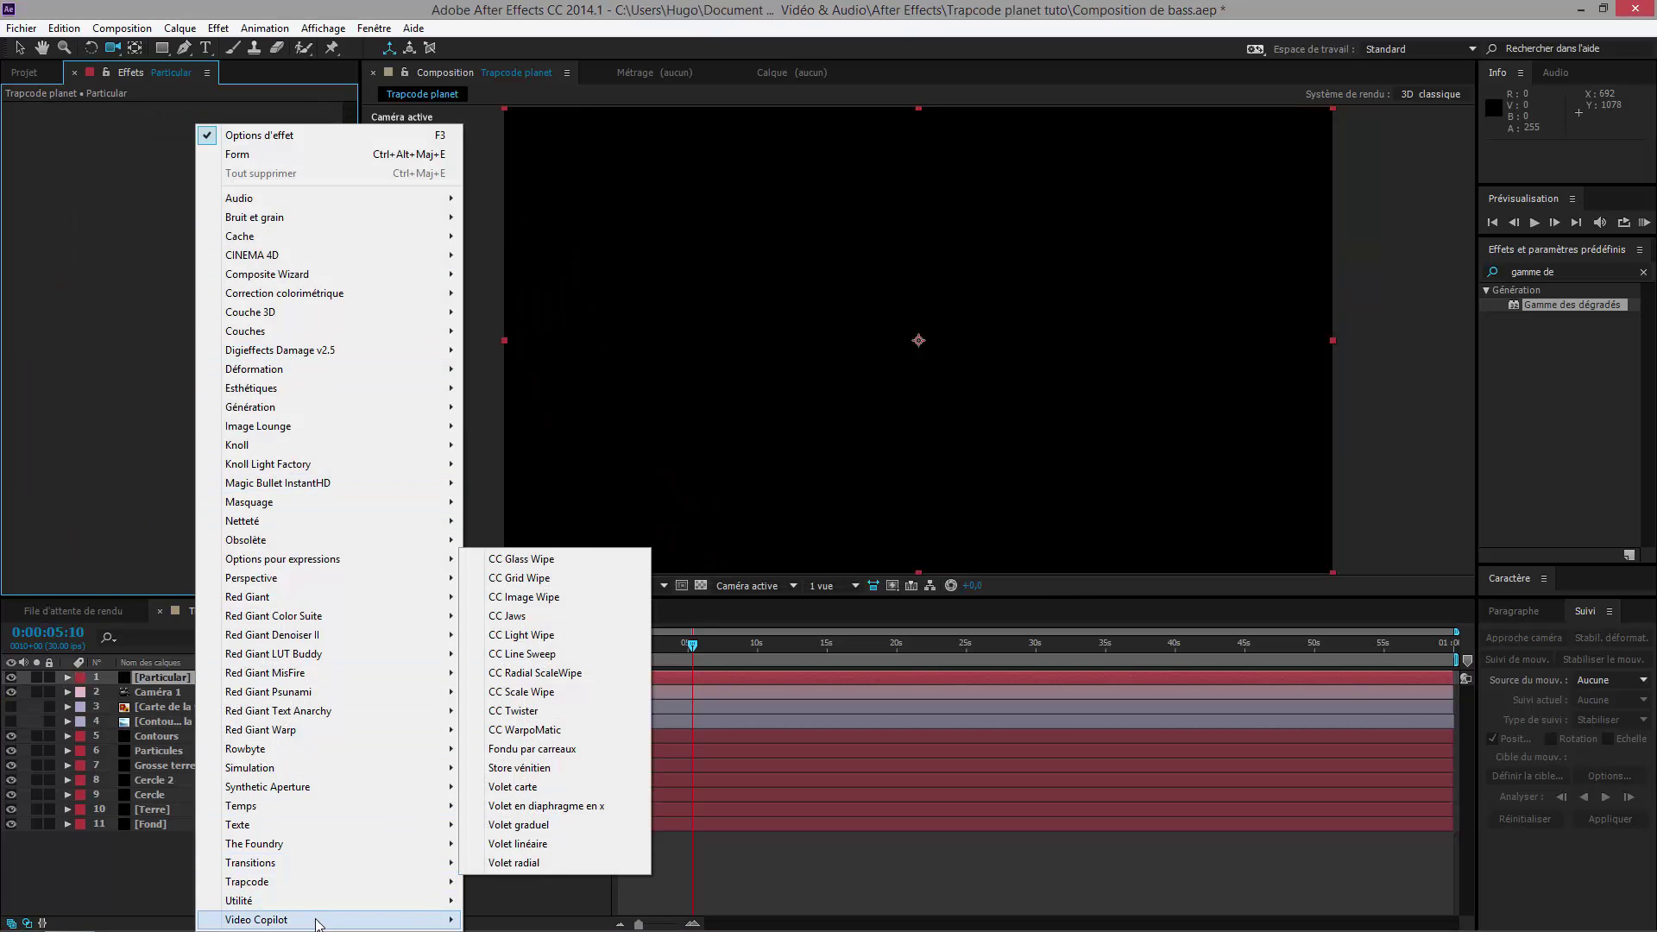
pyautogui.moveTo(447, 885)
pyautogui.click(510, 825)
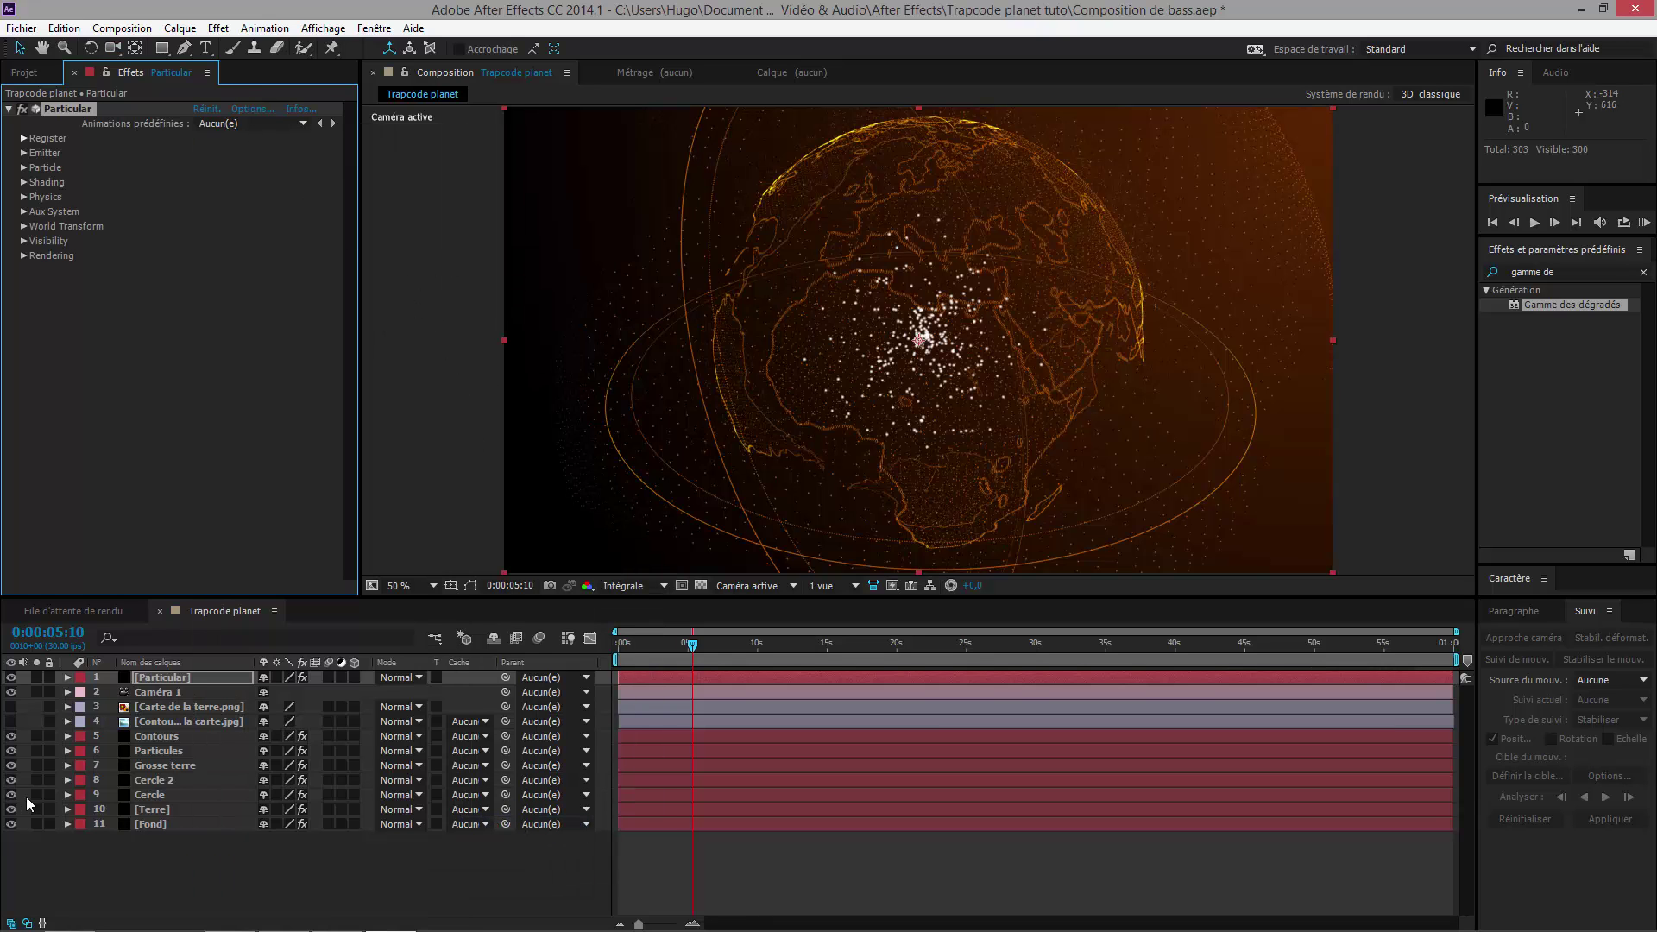
pyautogui.click(36, 678)
pyautogui.click(35, 678)
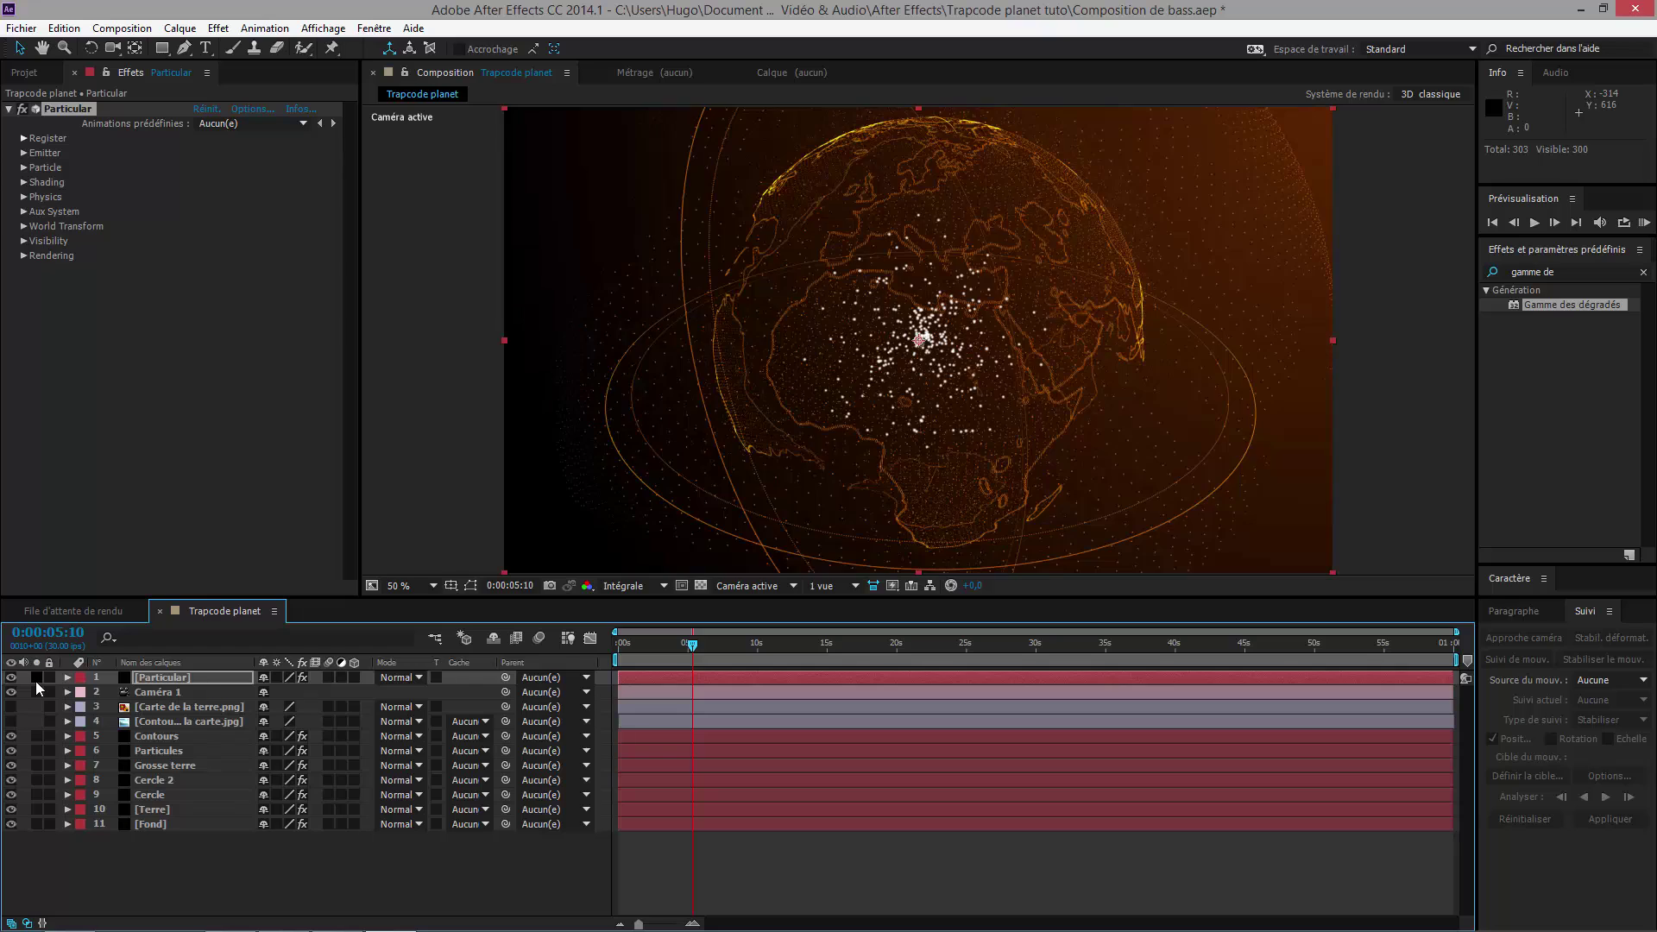
pyautogui.click(35, 679)
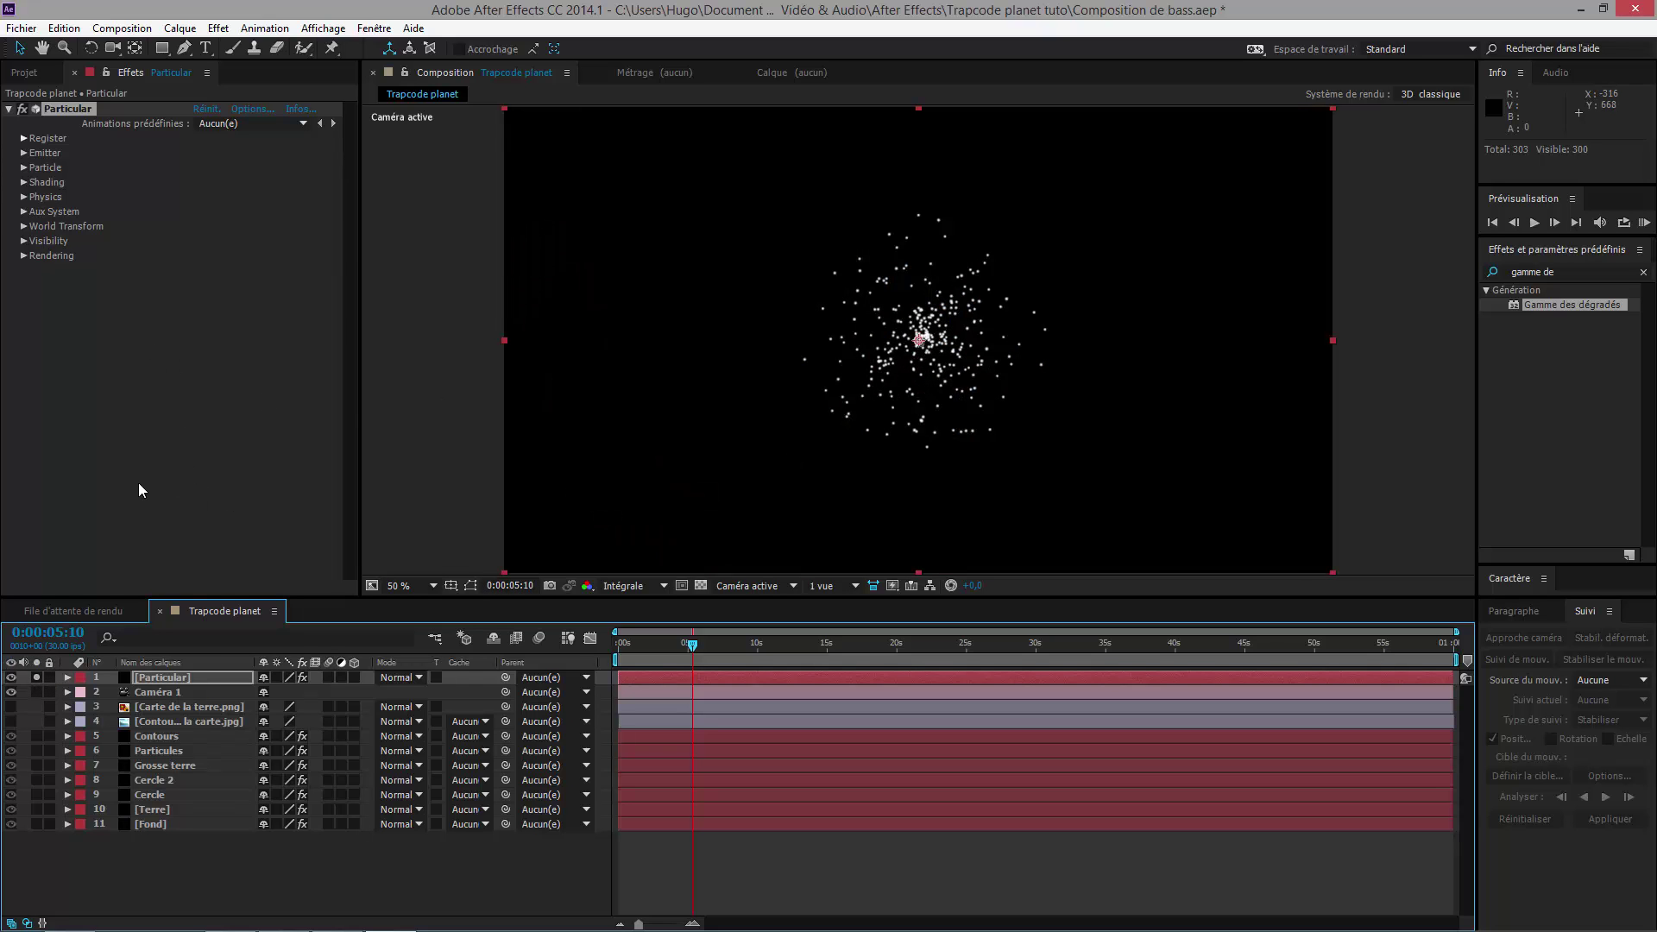
# Step: Set the Aux System's Emit option to Continously so the particles leave trails
pyautogui.click(25, 152)
pyautogui.click(25, 153)
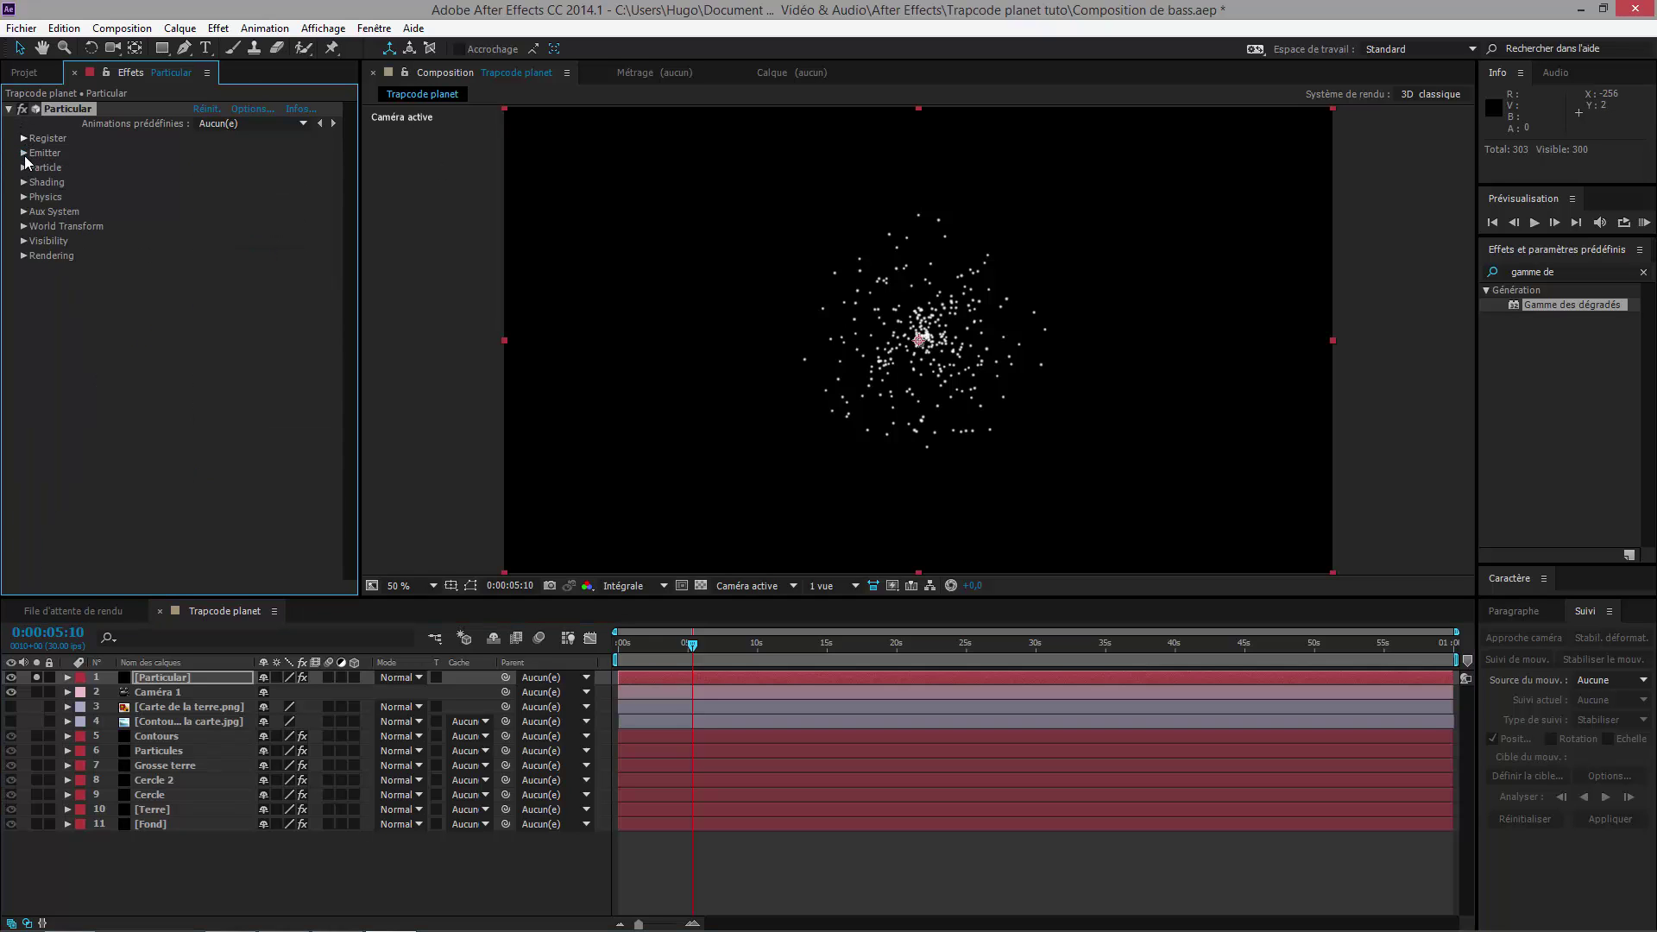
pyautogui.click(23, 198)
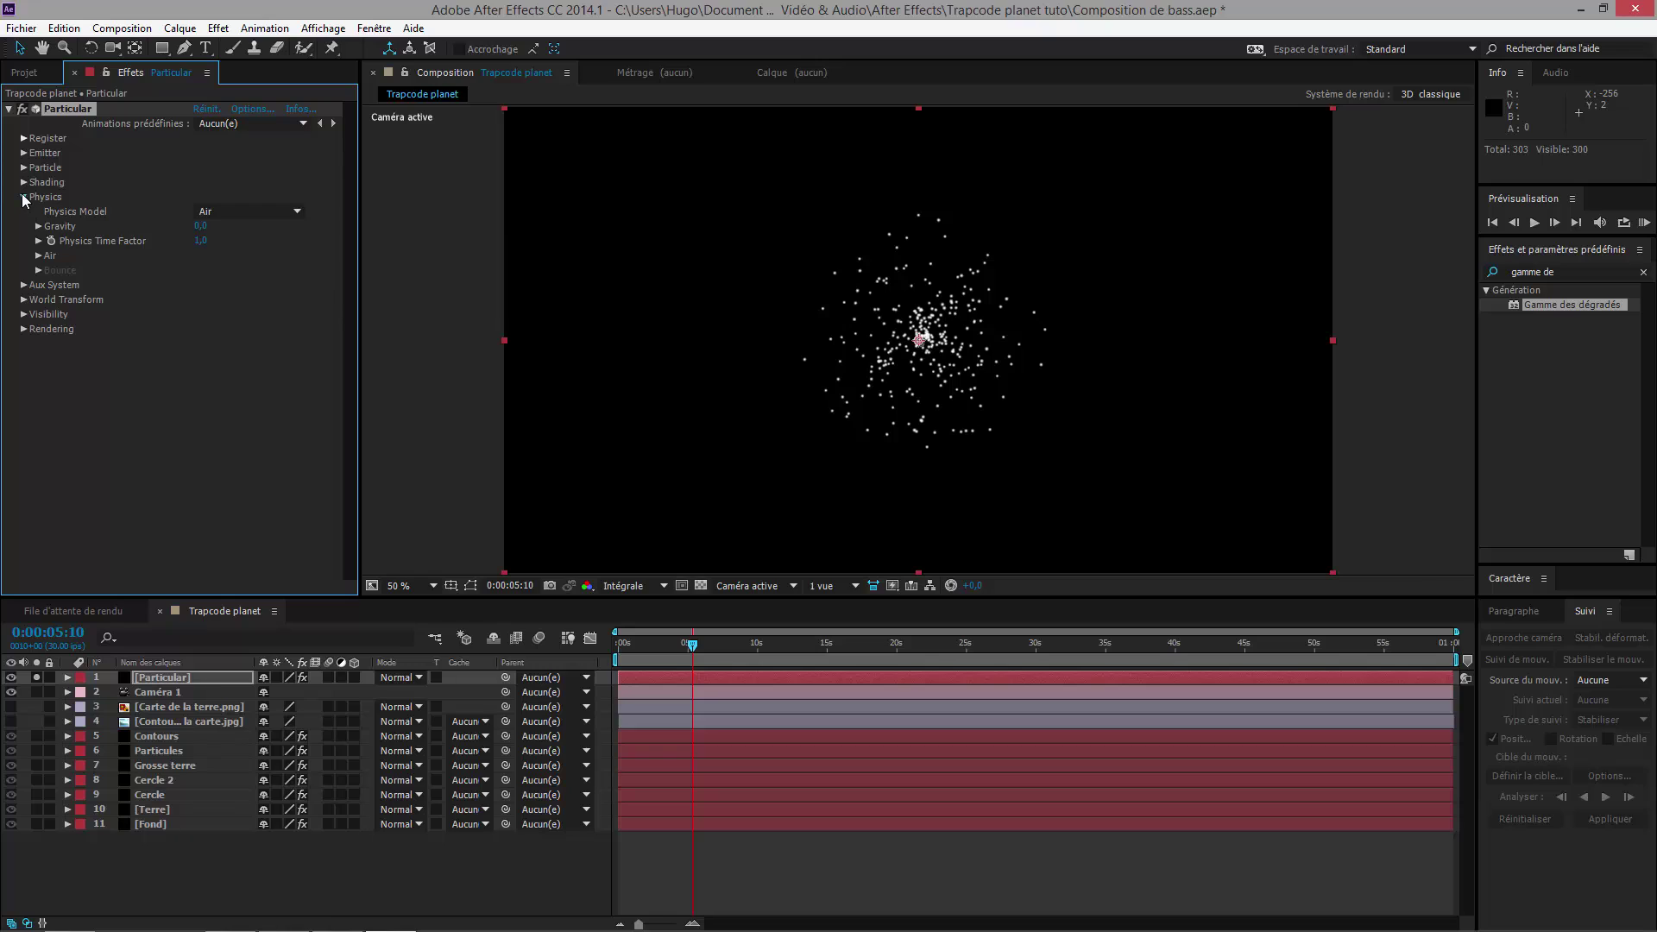
pyautogui.click(23, 197)
pyautogui.click(23, 212)
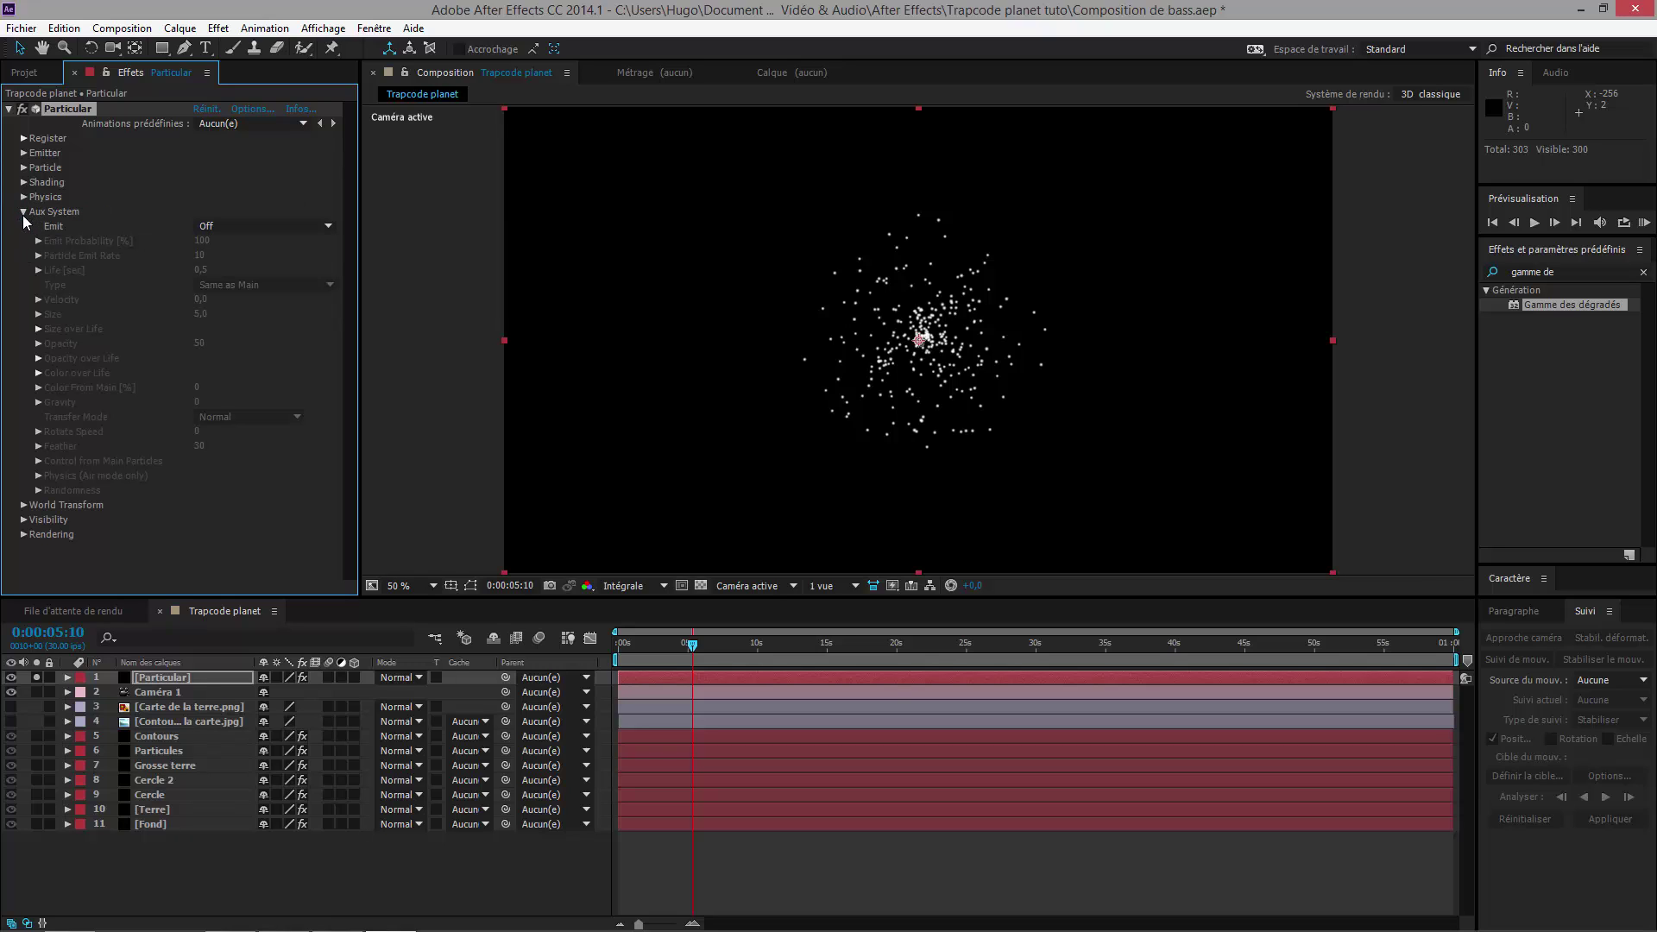
pyautogui.click(218, 226)
pyautogui.click(218, 236)
pyautogui.click(24, 213)
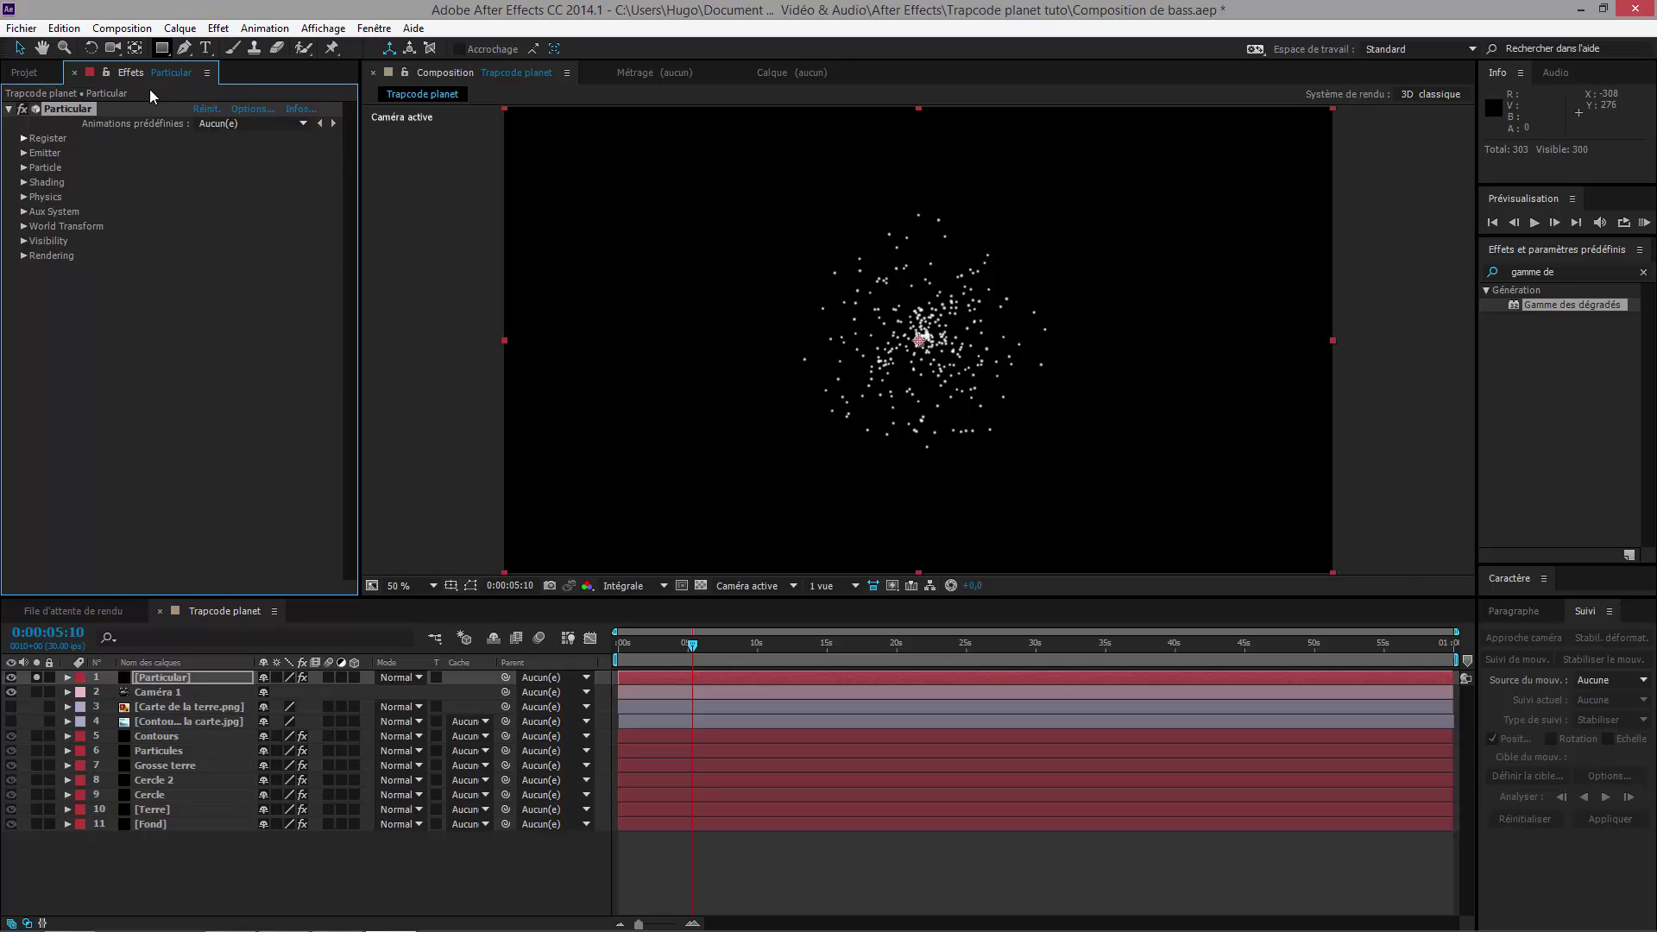
pyautogui.click(24, 212)
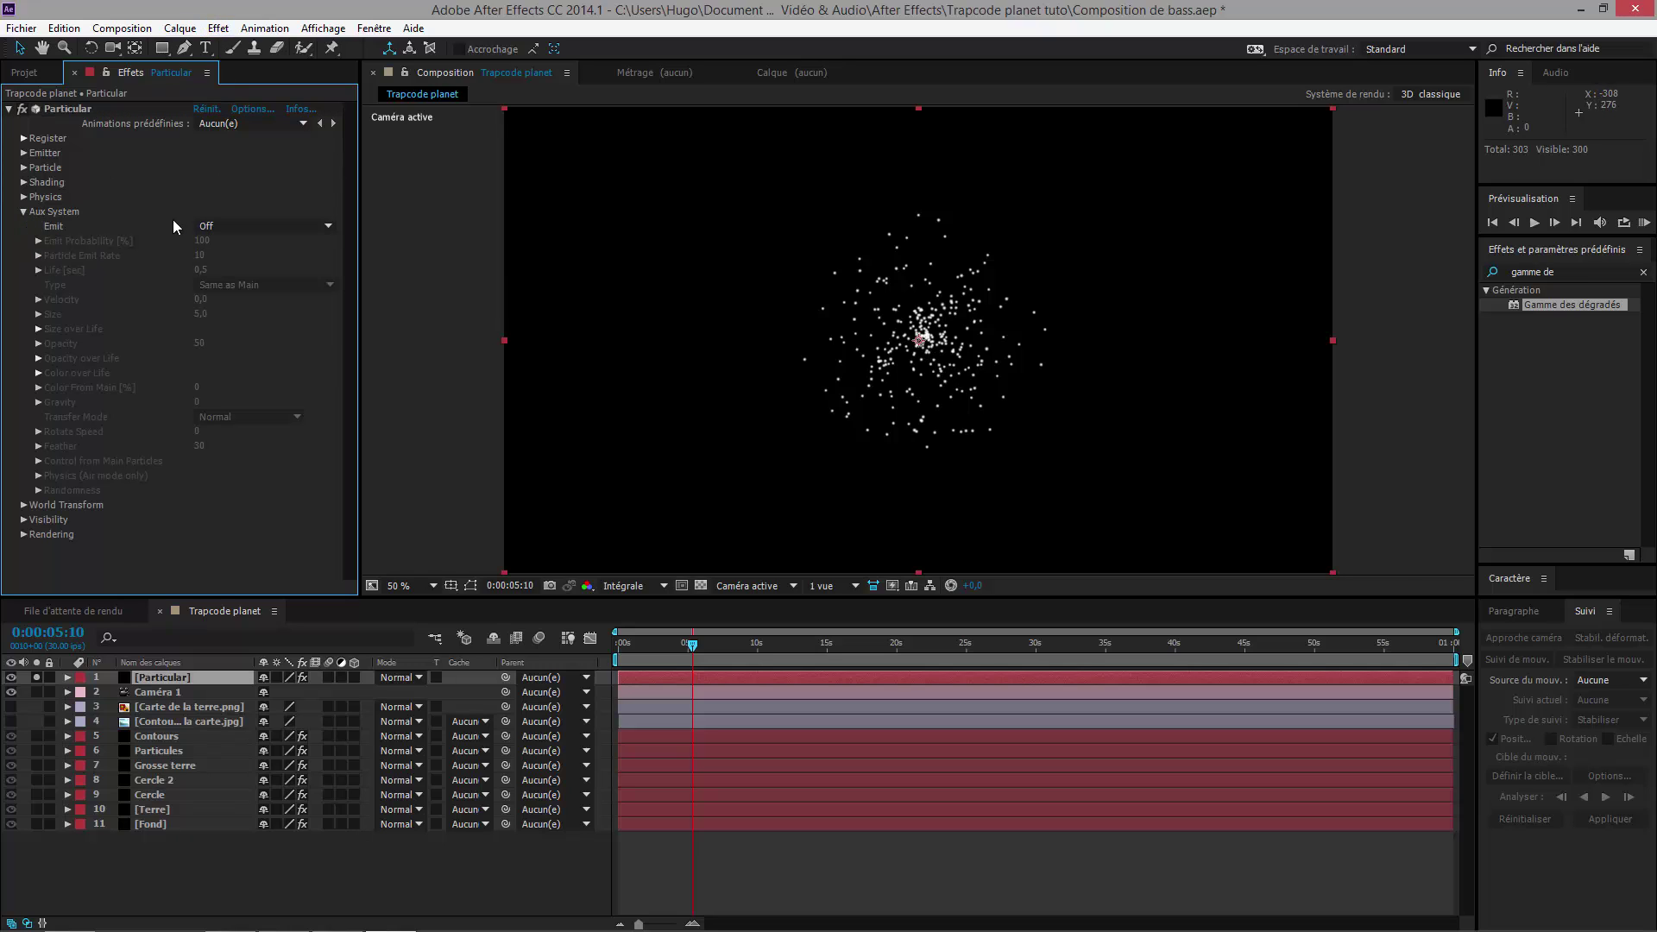
pyautogui.click(227, 226)
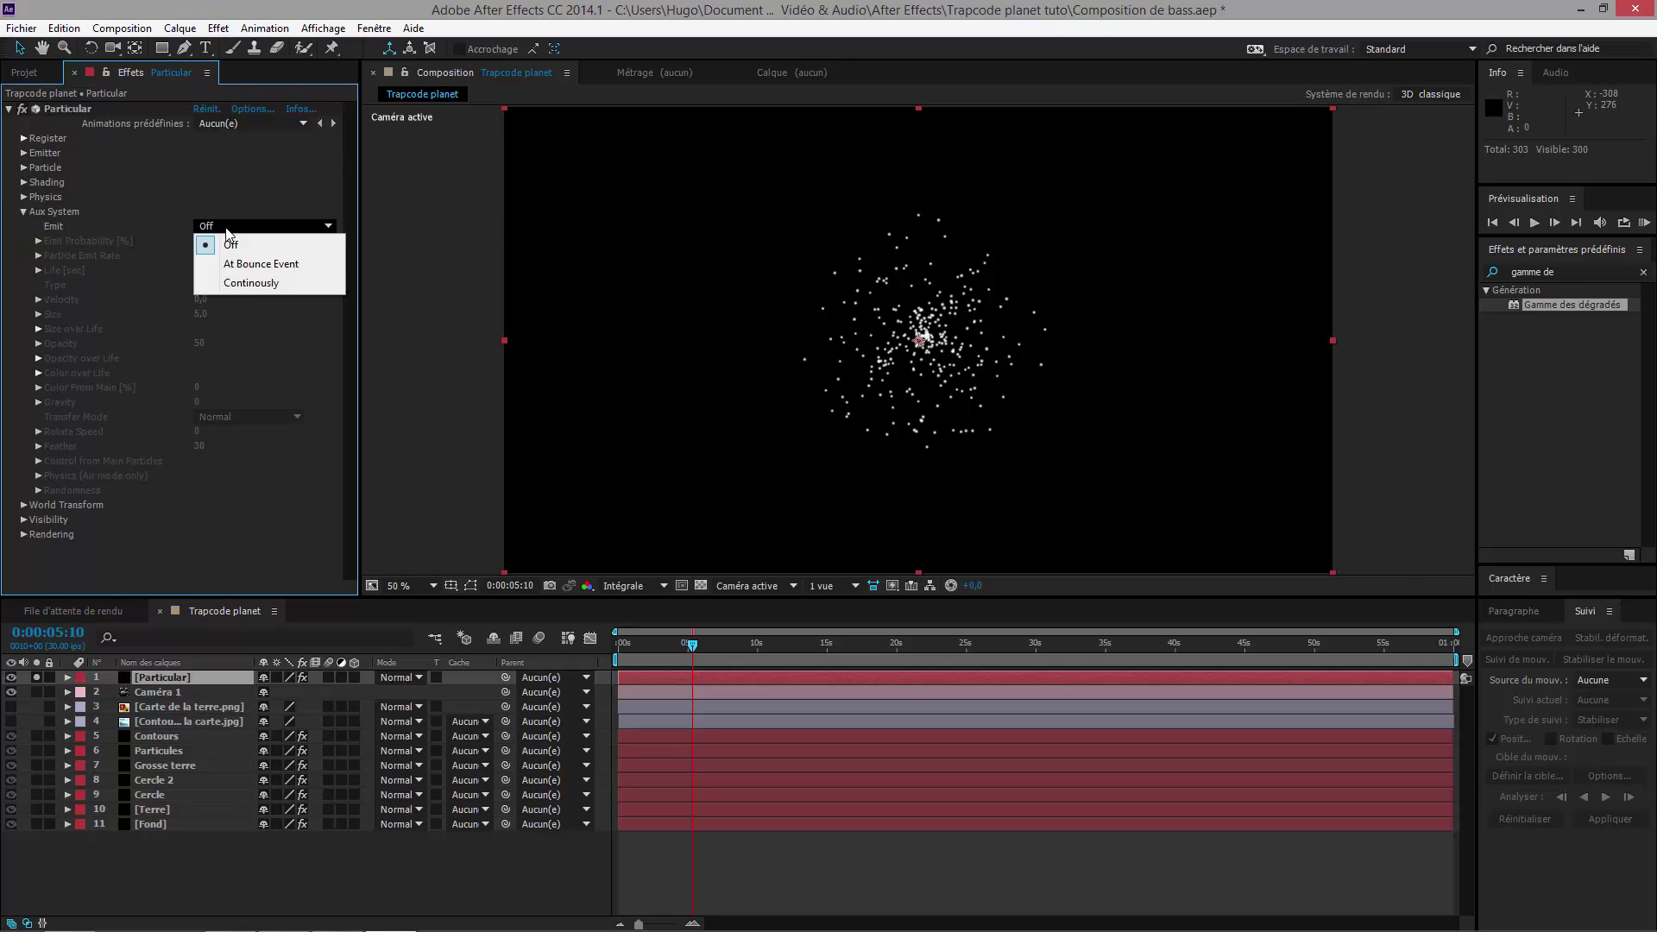
pyautogui.click(261, 287)
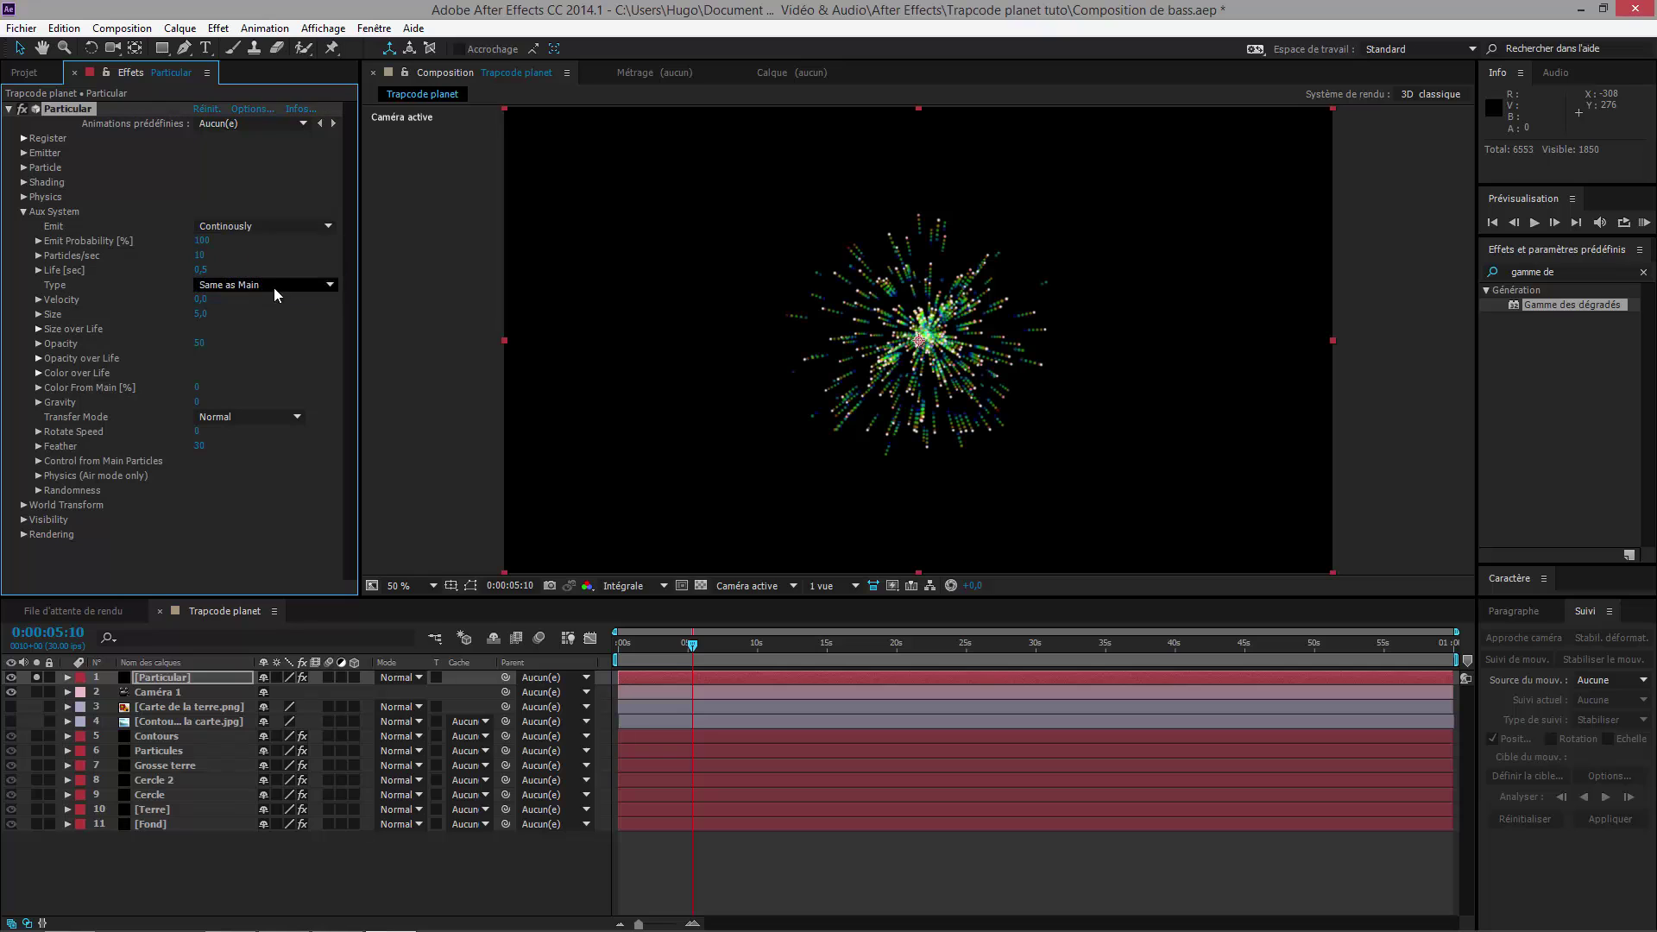
# Step: Check how the burst develops over time and shift the Particular layer about 5 seconds earlier so particles already exist at the composition's start
pyautogui.click(112, 47)
pyautogui.scroll(5, 920, 338)
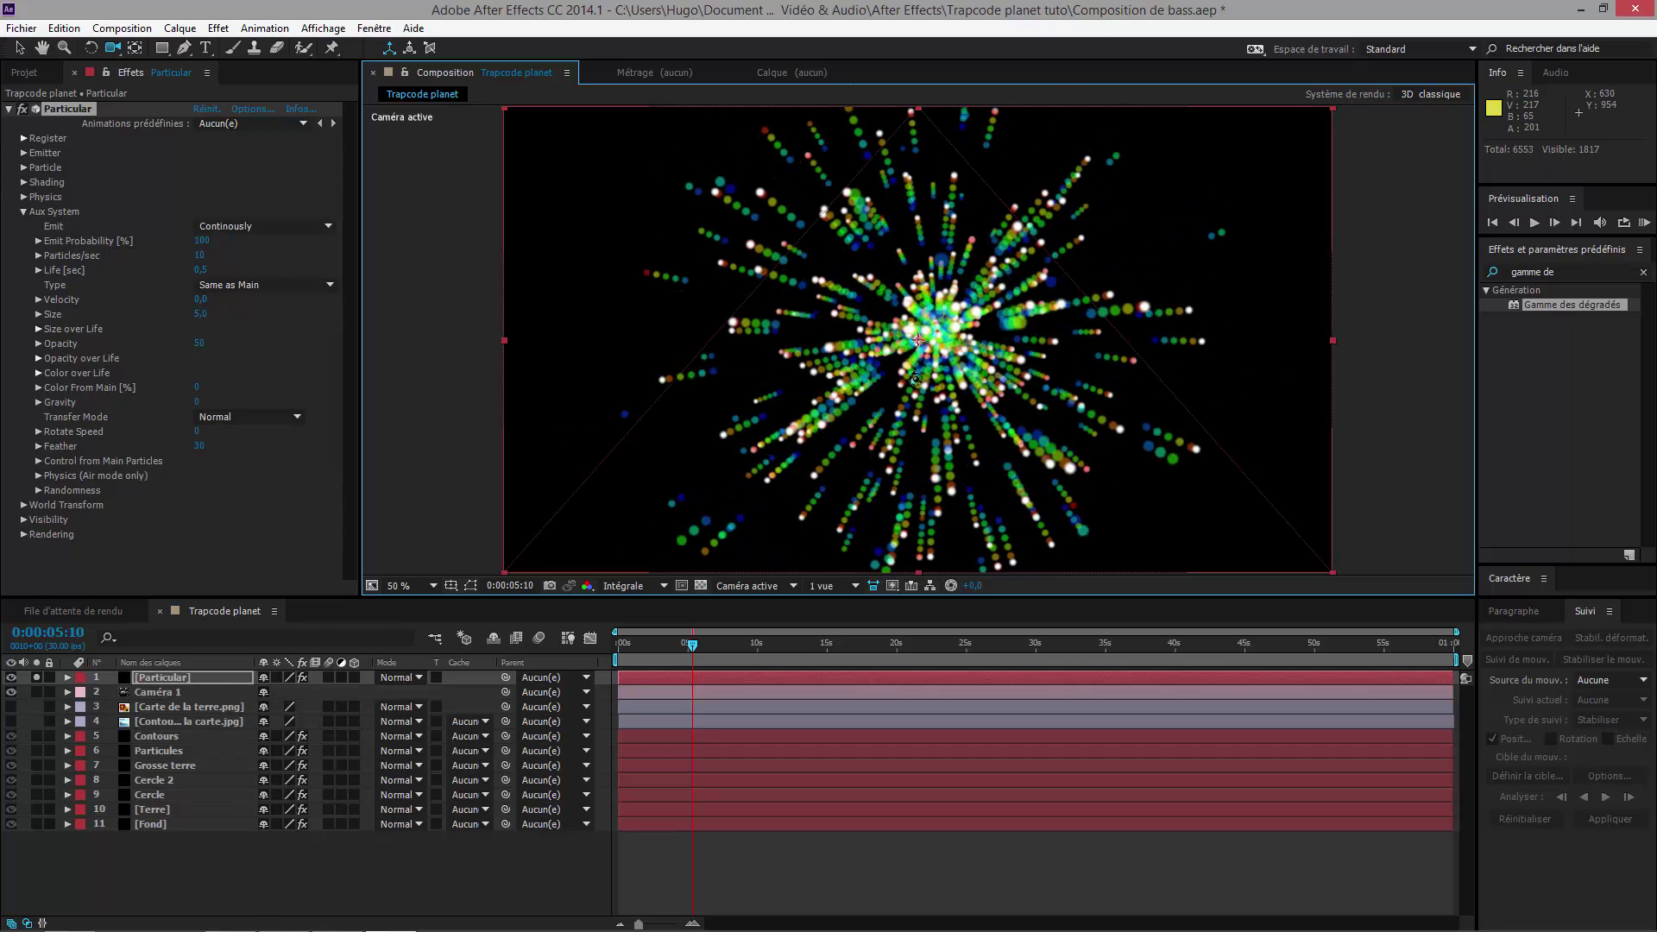
pyautogui.scroll(2, 920, 328)
pyautogui.scroll(-3, 977, 306)
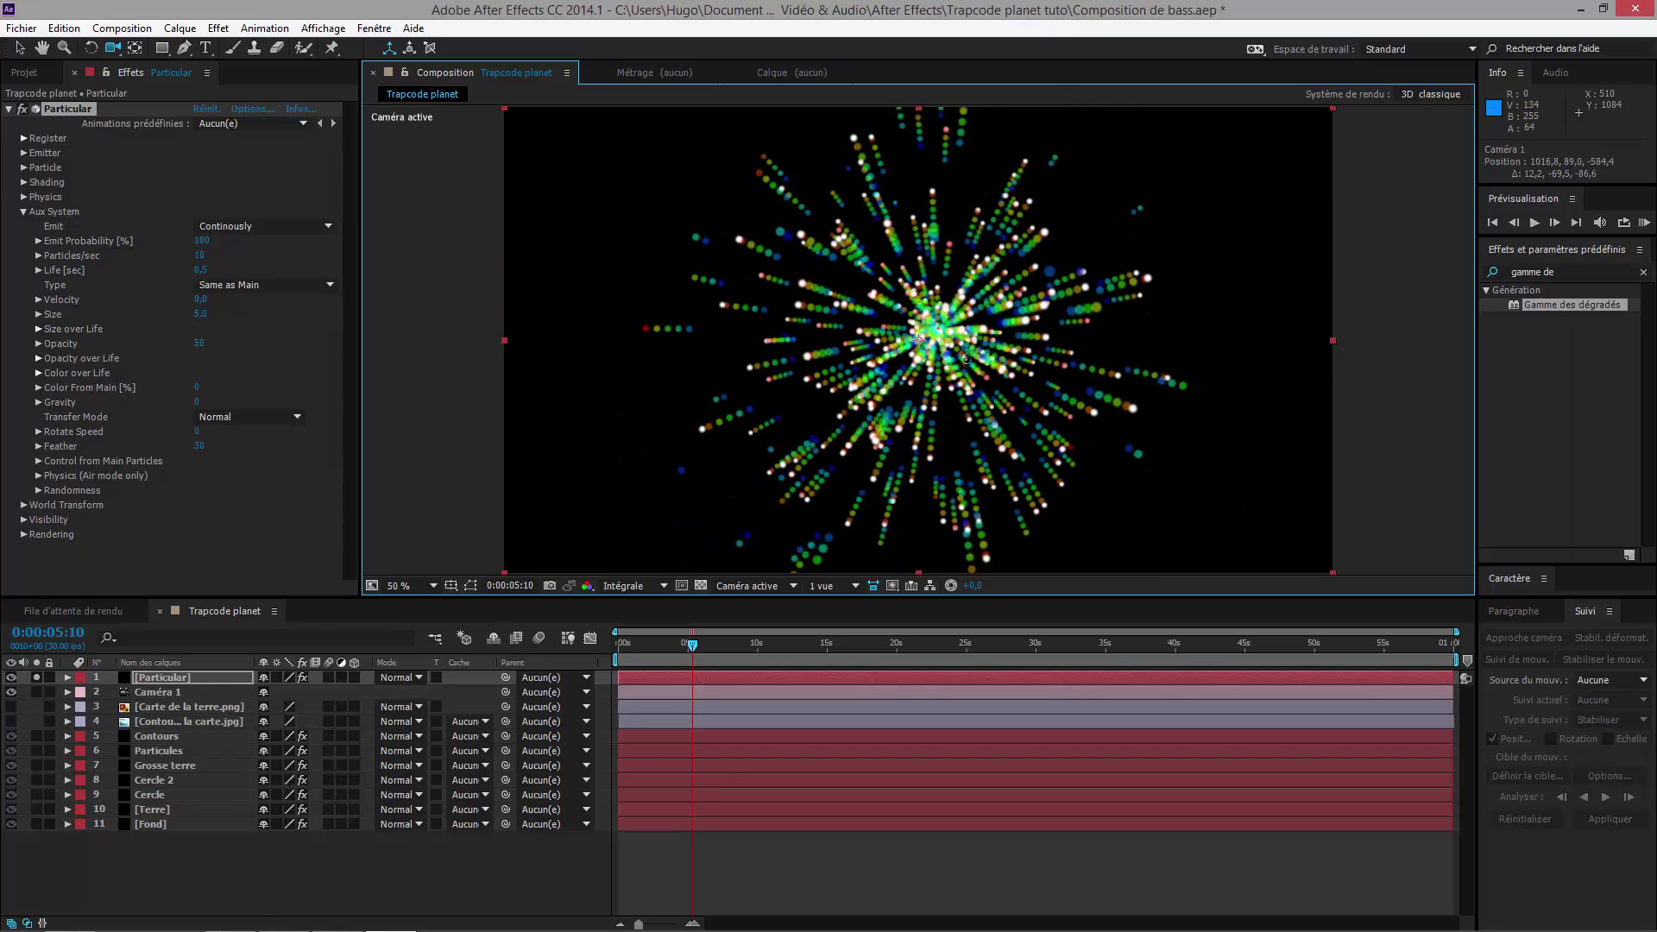
pyautogui.moveTo(753, 643)
pyautogui.mouseDown()
pyautogui.moveTo(834, 644)
pyautogui.moveTo(749, 644)
pyautogui.mouseUp()
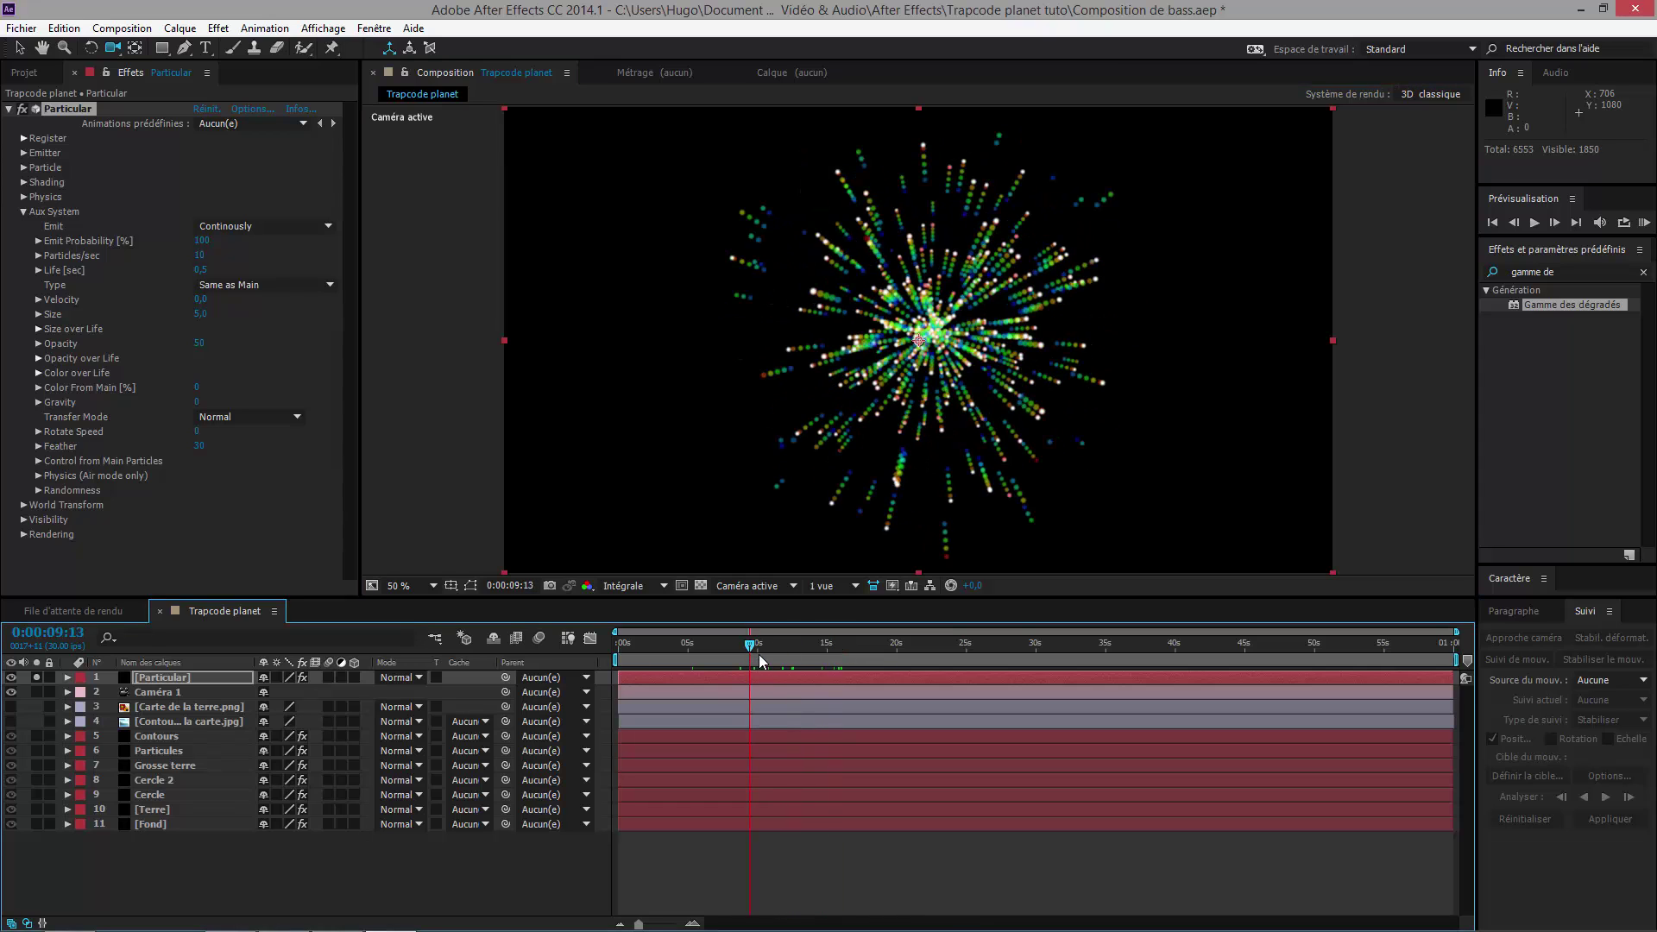
pyautogui.press('Home')
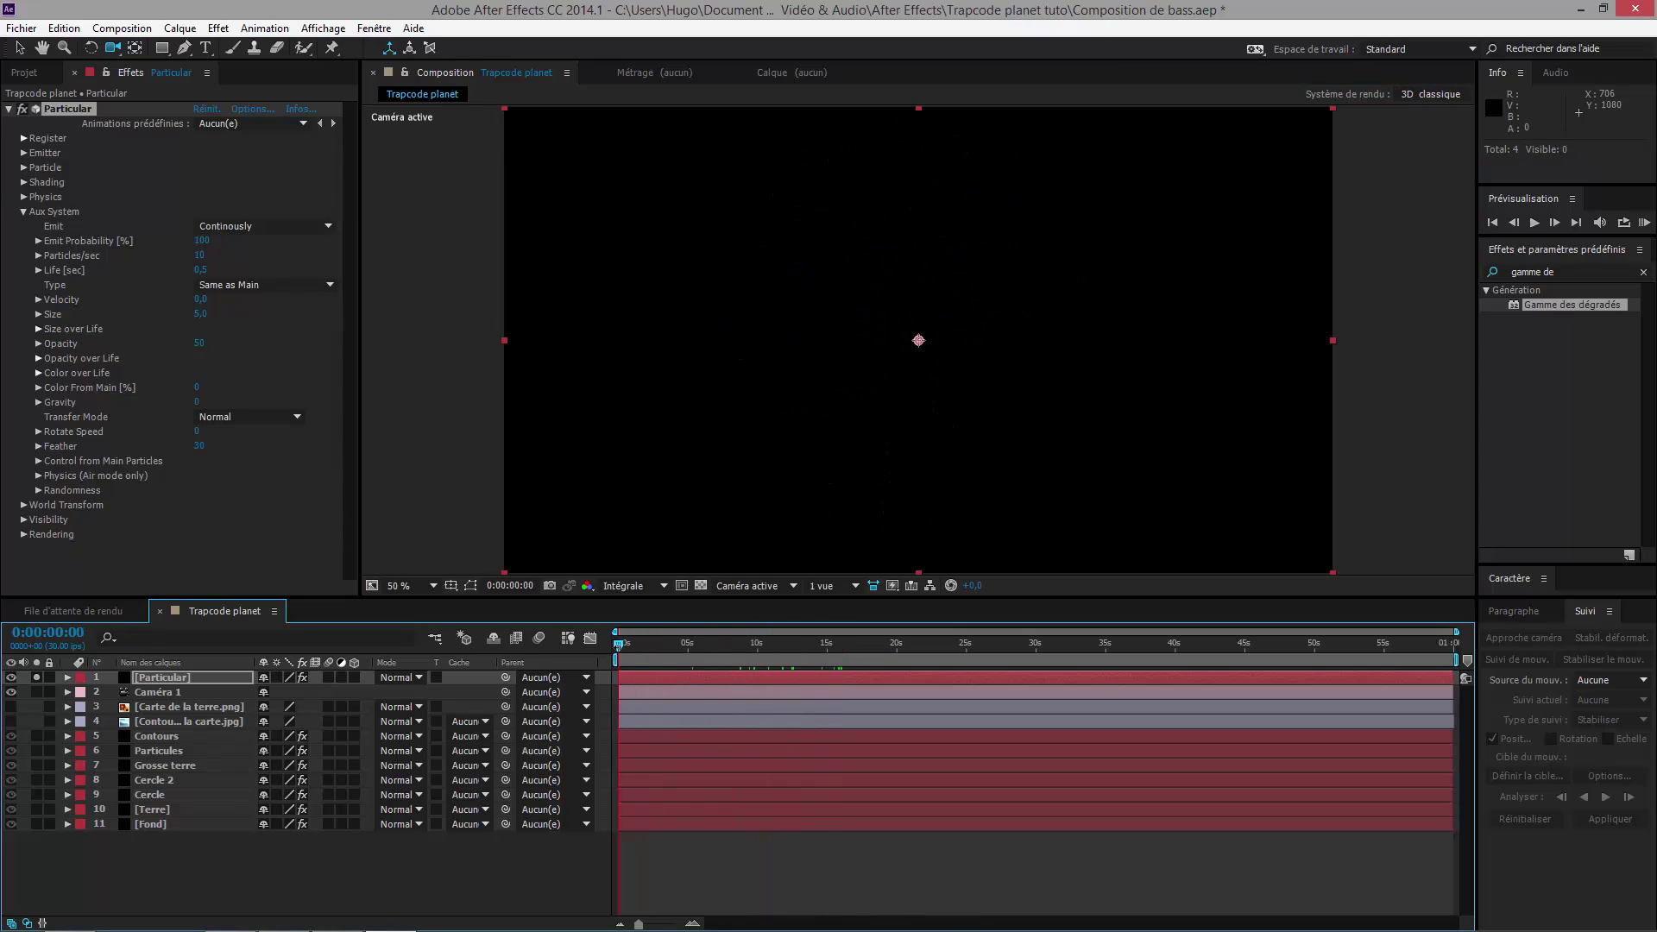
pyautogui.press(',')
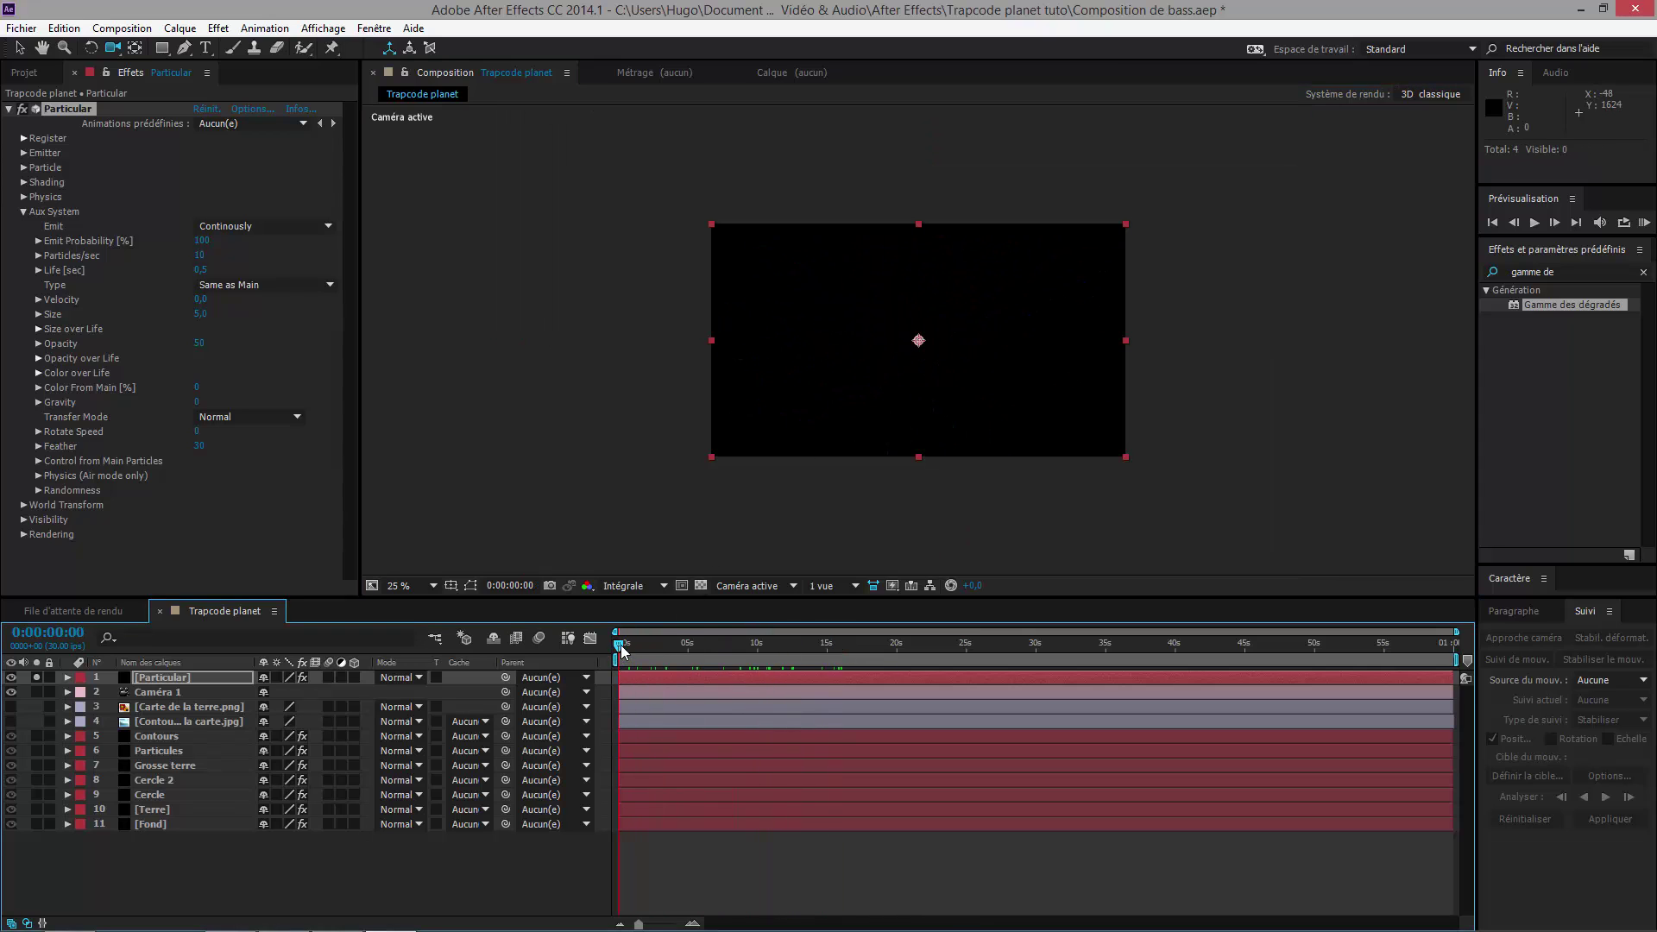
pyautogui.moveTo(621, 649); pyautogui.dragTo(688, 662)
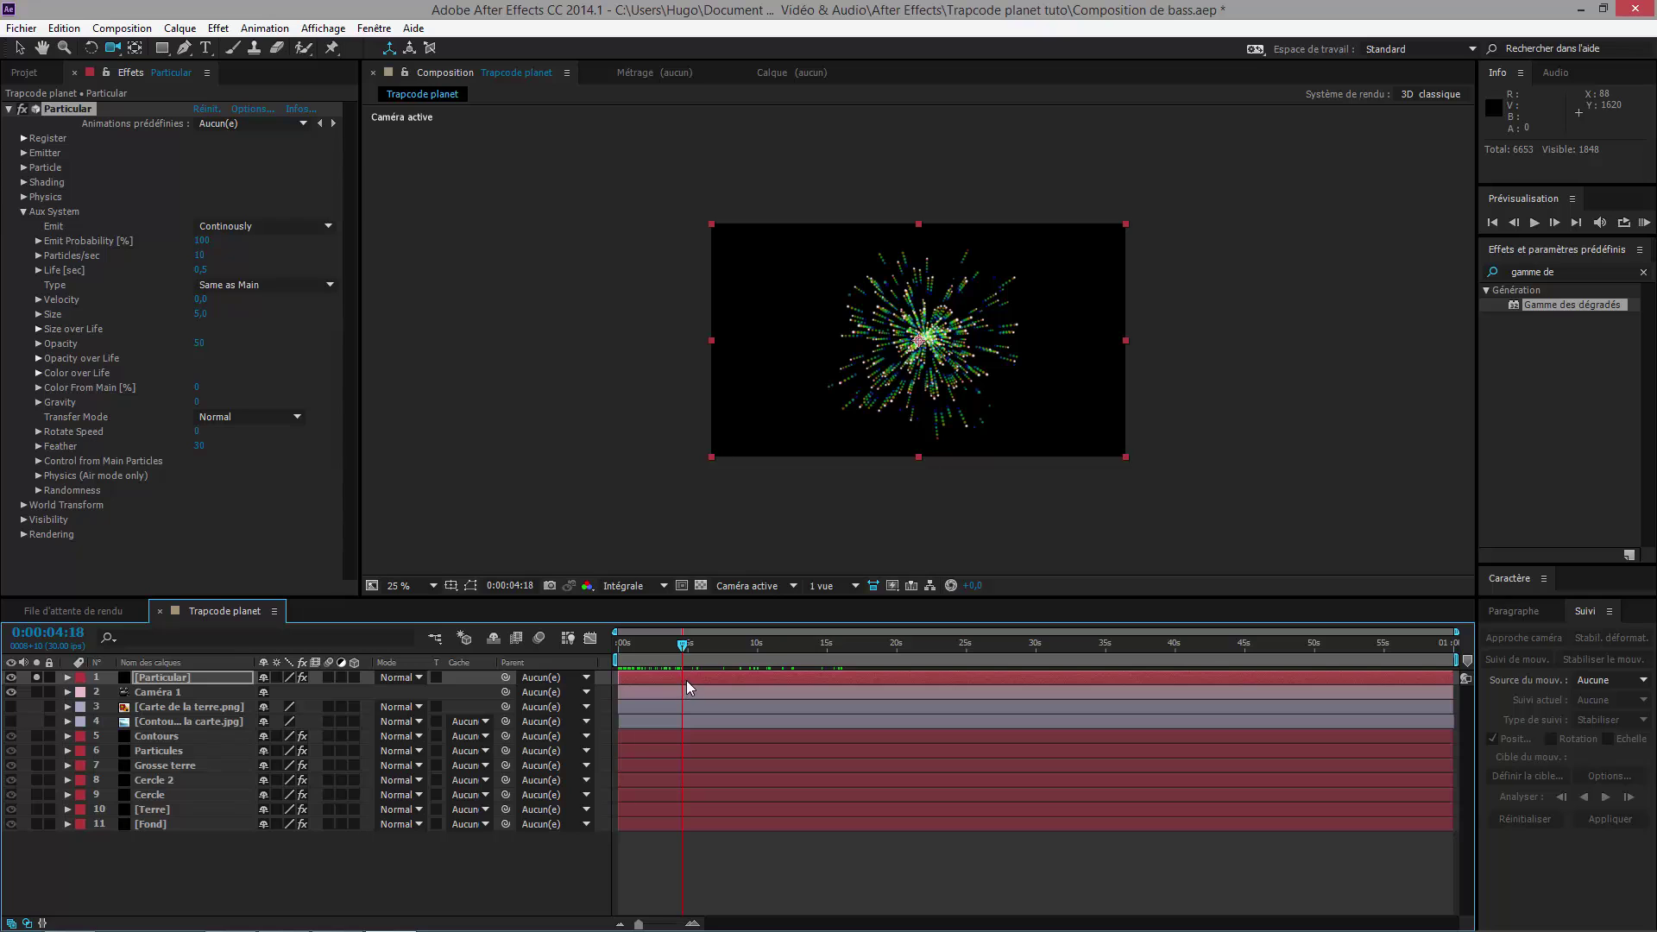
pyautogui.moveTo(686, 680); pyautogui.dragTo(684, 644)
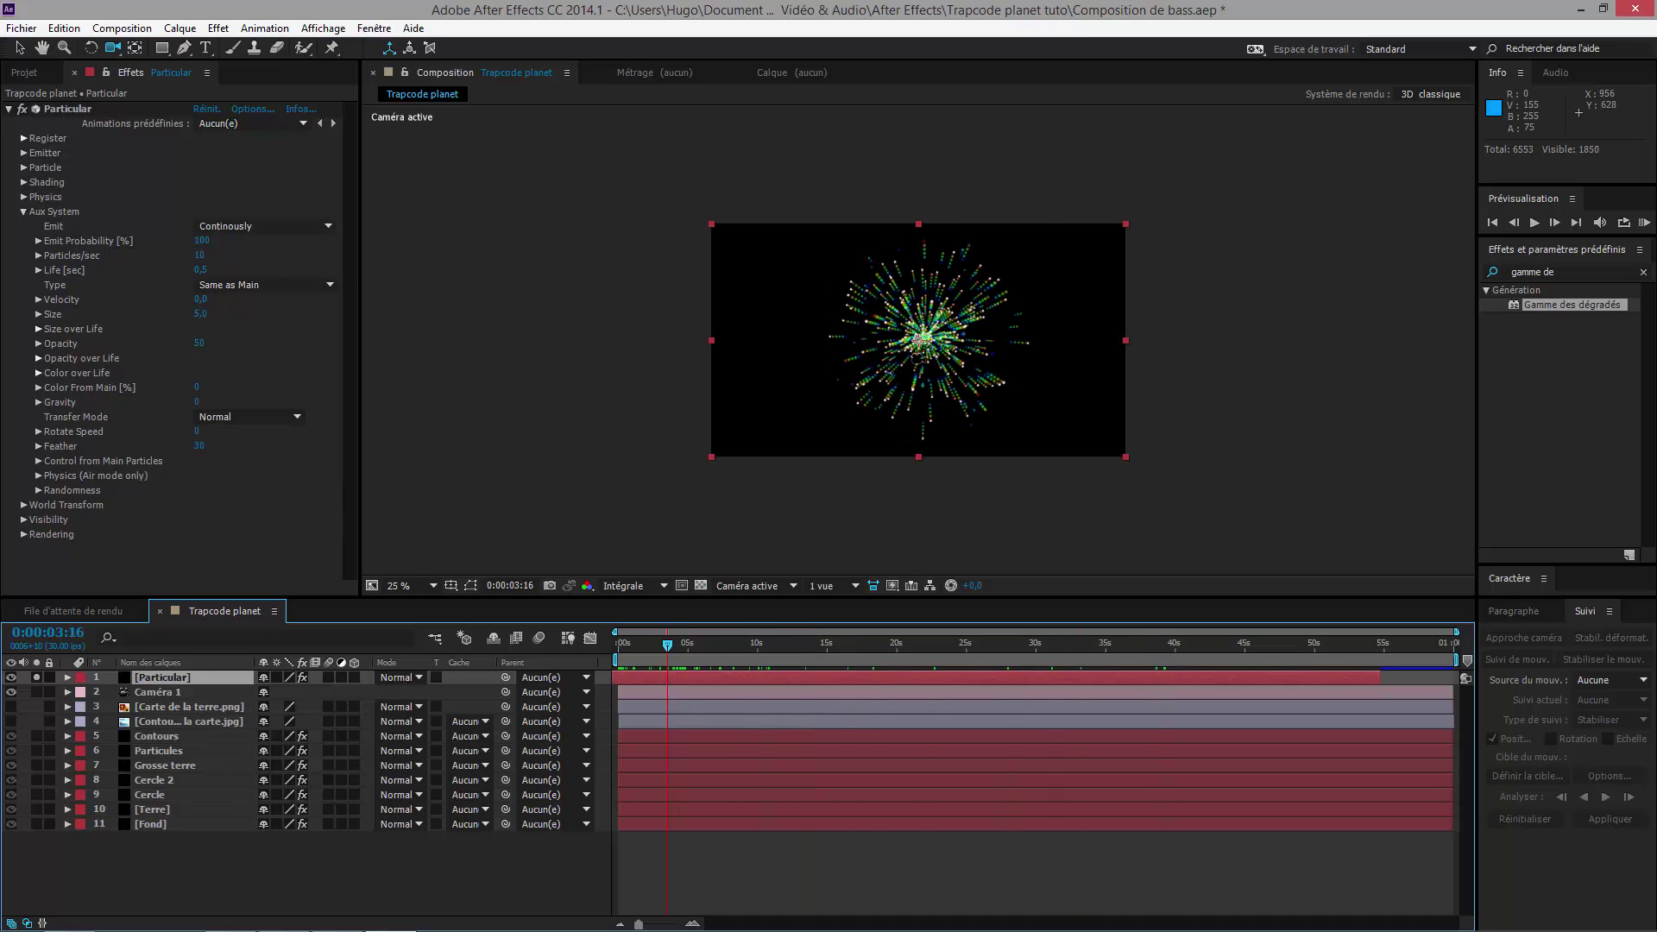
pyautogui.scroll(2, 918, 359)
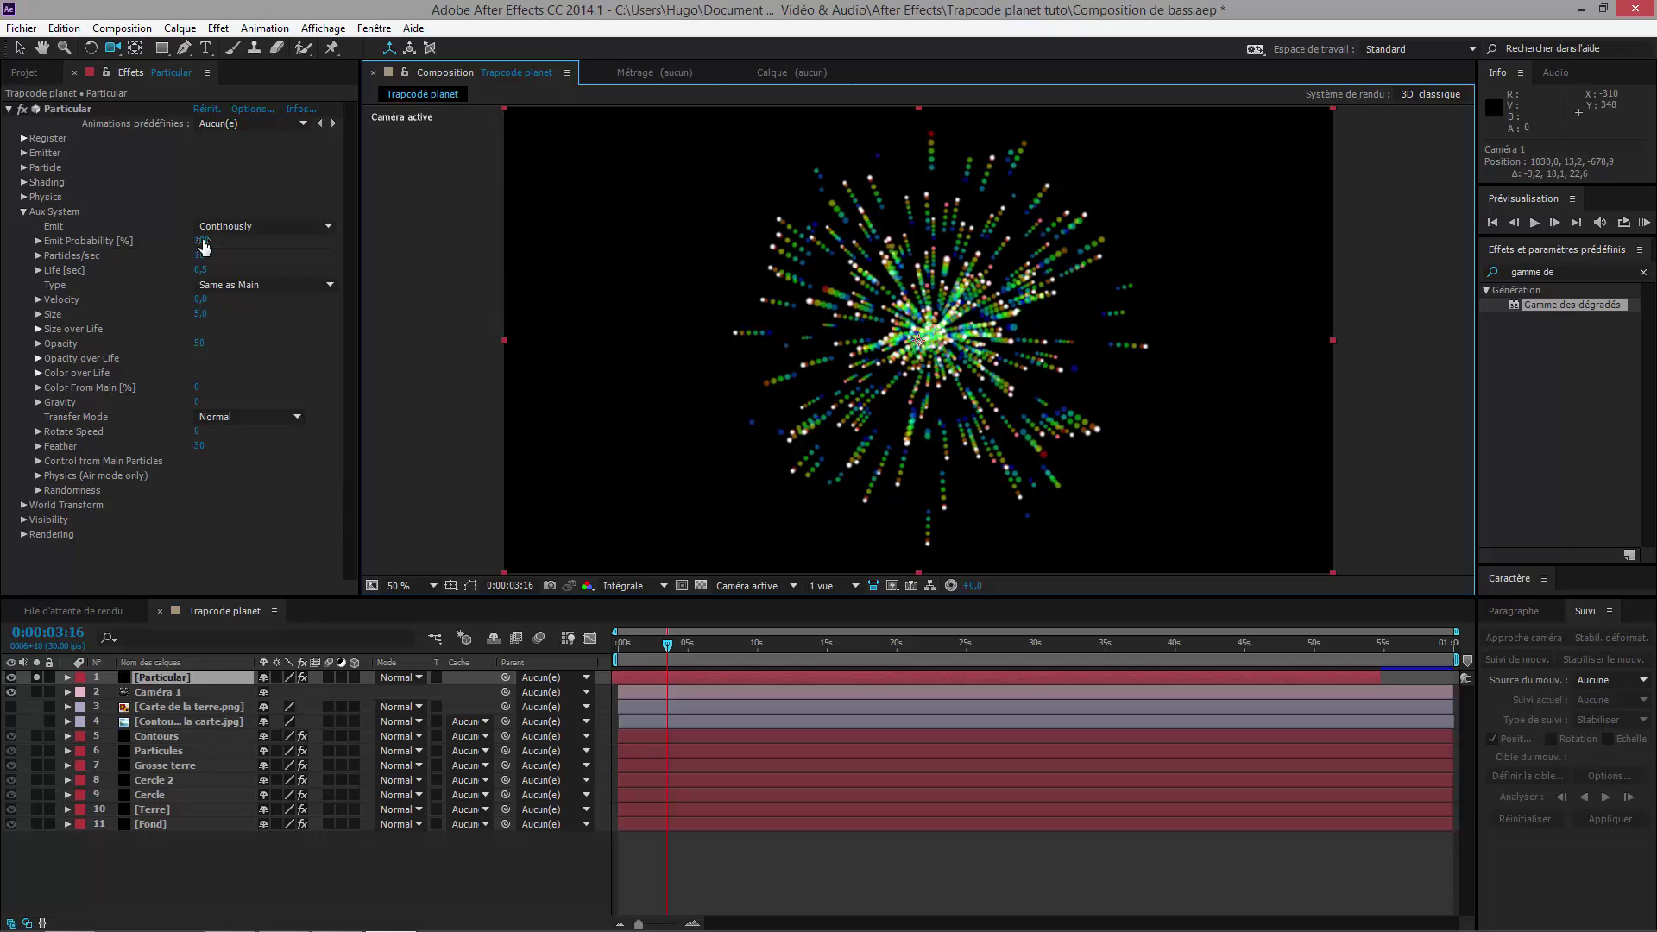
# Step: Set the main particles' Size to 0 so only the auxiliary trails are drawn, and orbit around them to check
pyautogui.click(25, 153)
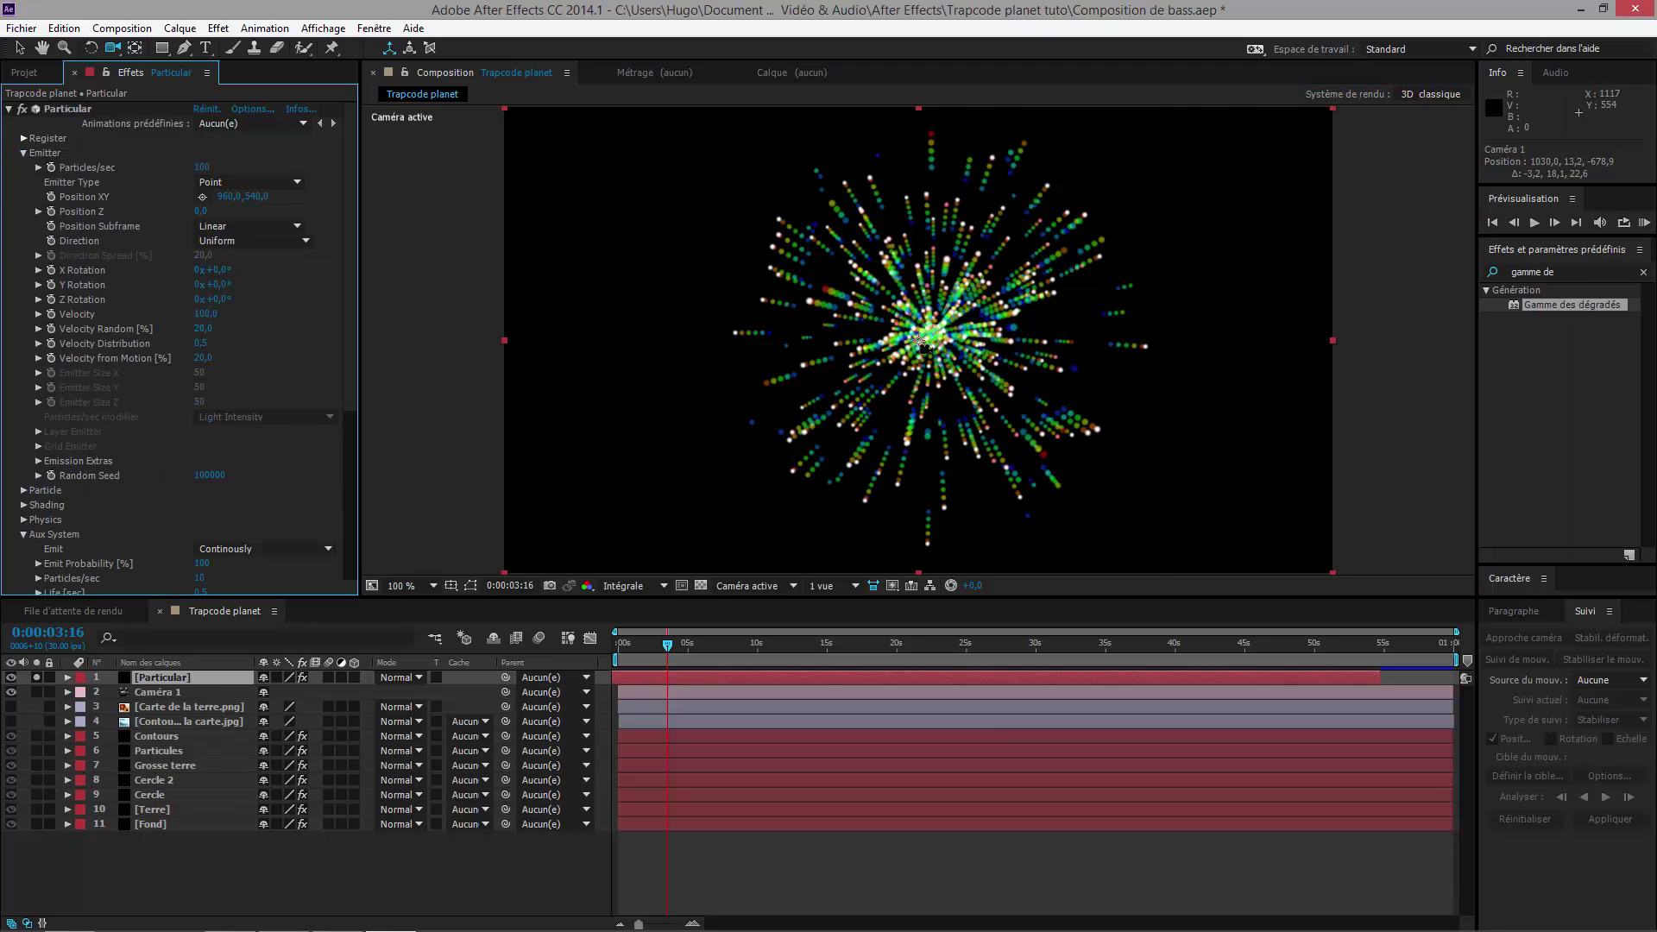
pyautogui.scroll(2, 926, 348)
pyautogui.scroll(-1, 71, 181)
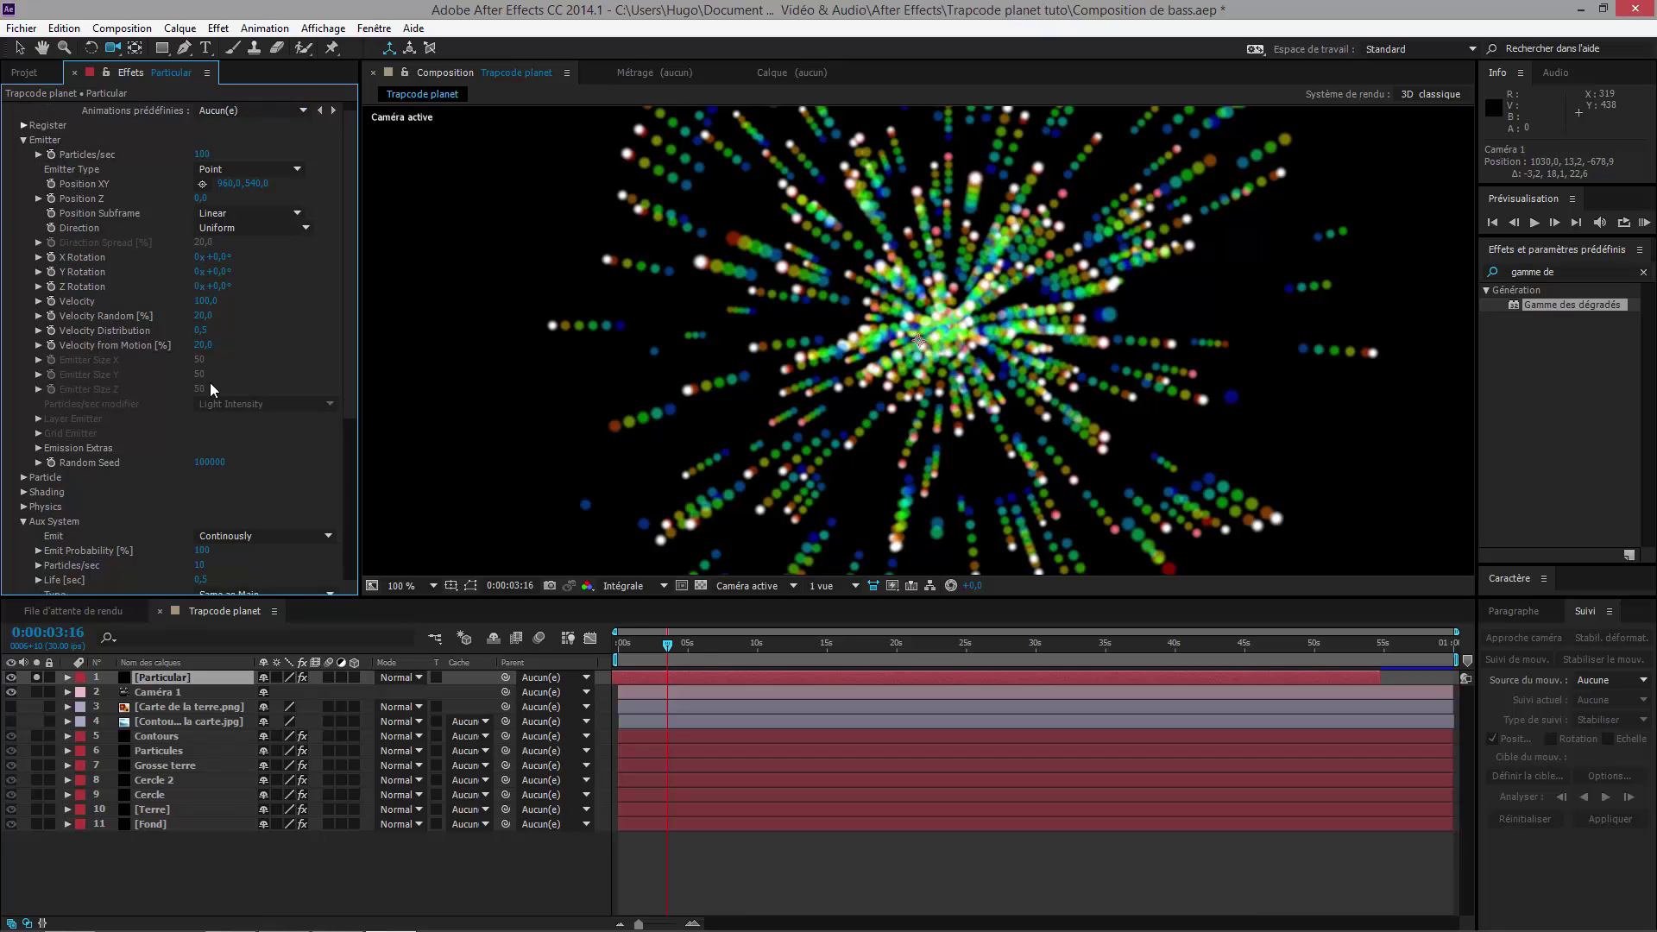
pyautogui.scroll(1, 60, 224)
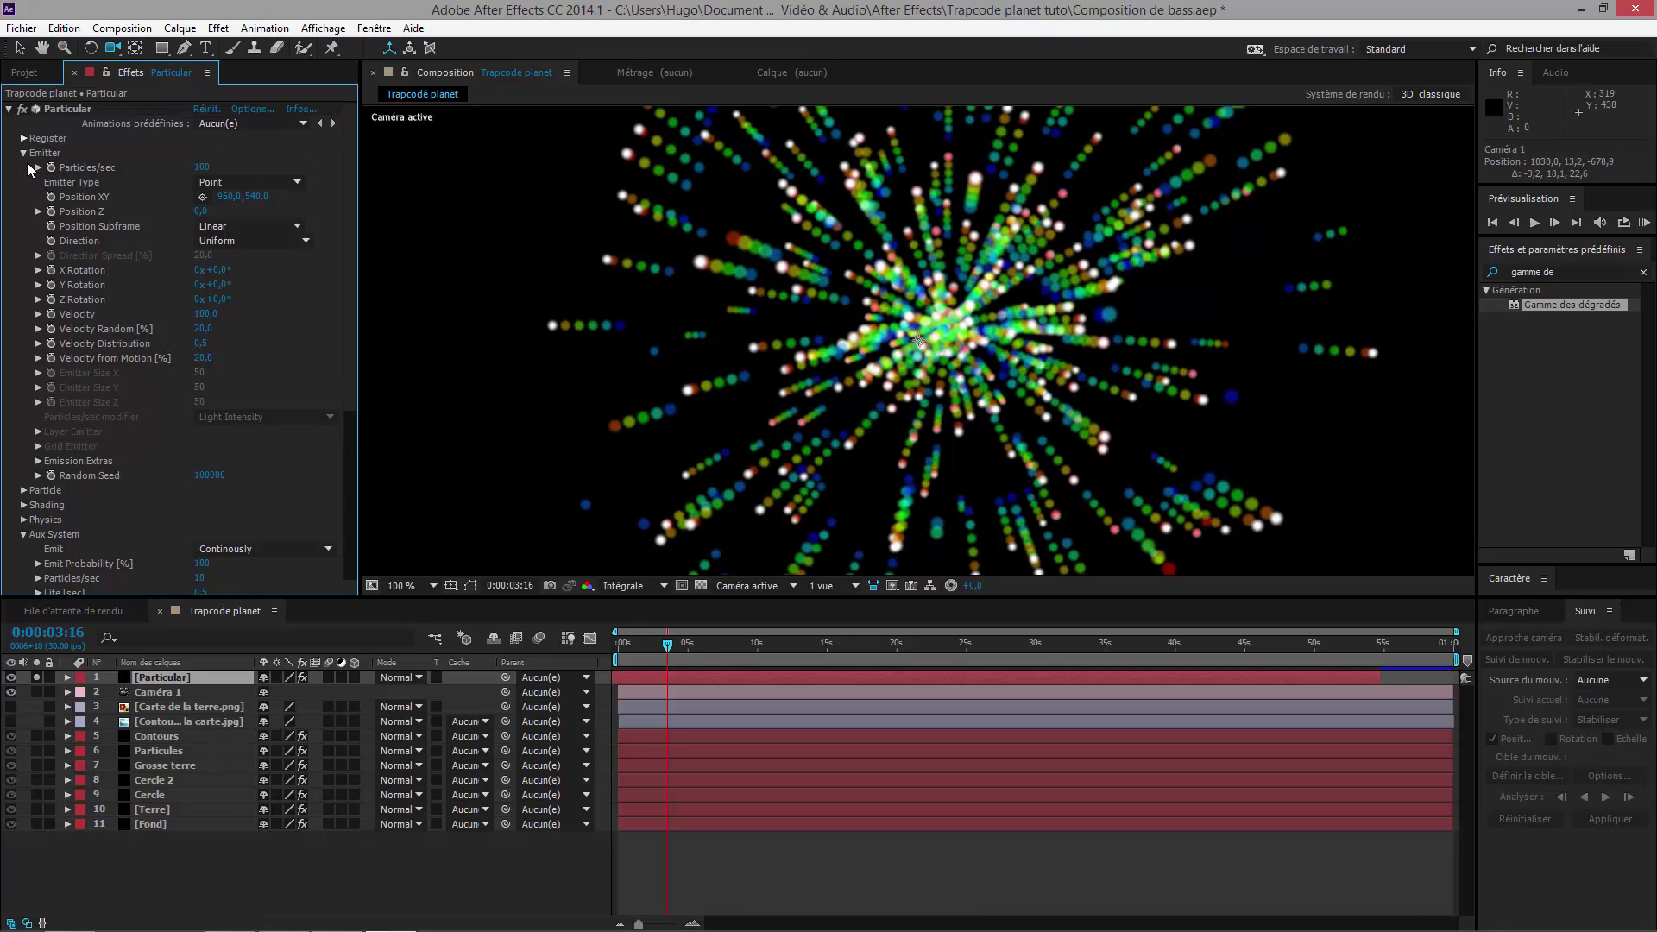
pyautogui.click(25, 153)
pyautogui.click(26, 169)
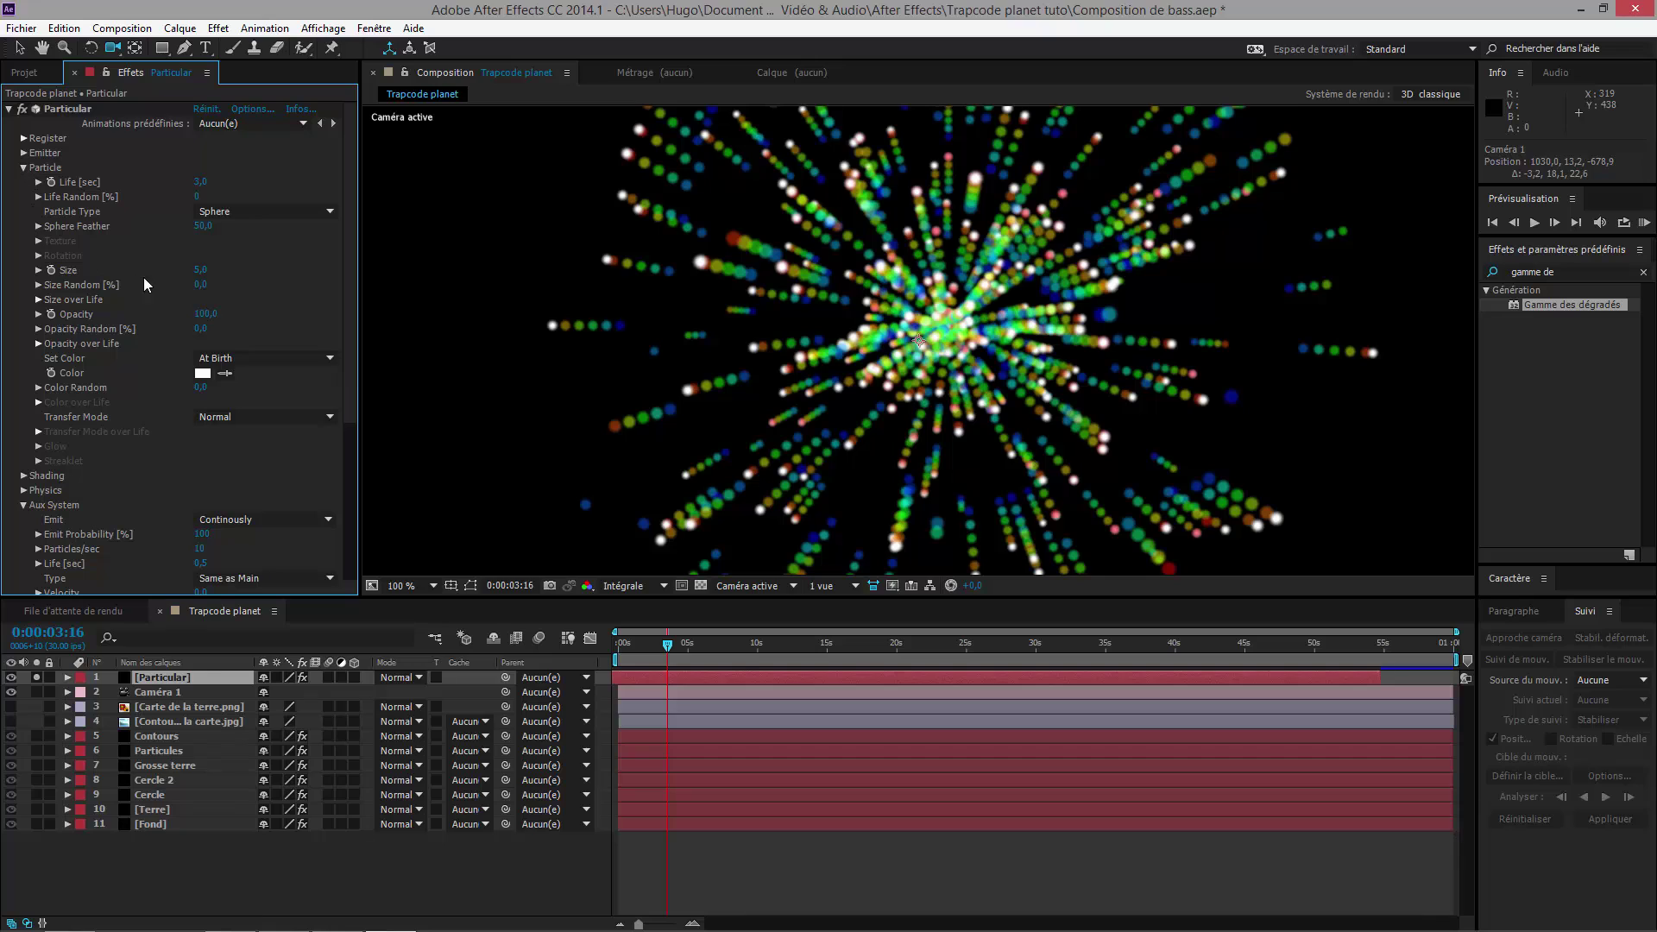
pyautogui.click(201, 270)
pyautogui.write('0')
pyautogui.press('Return')
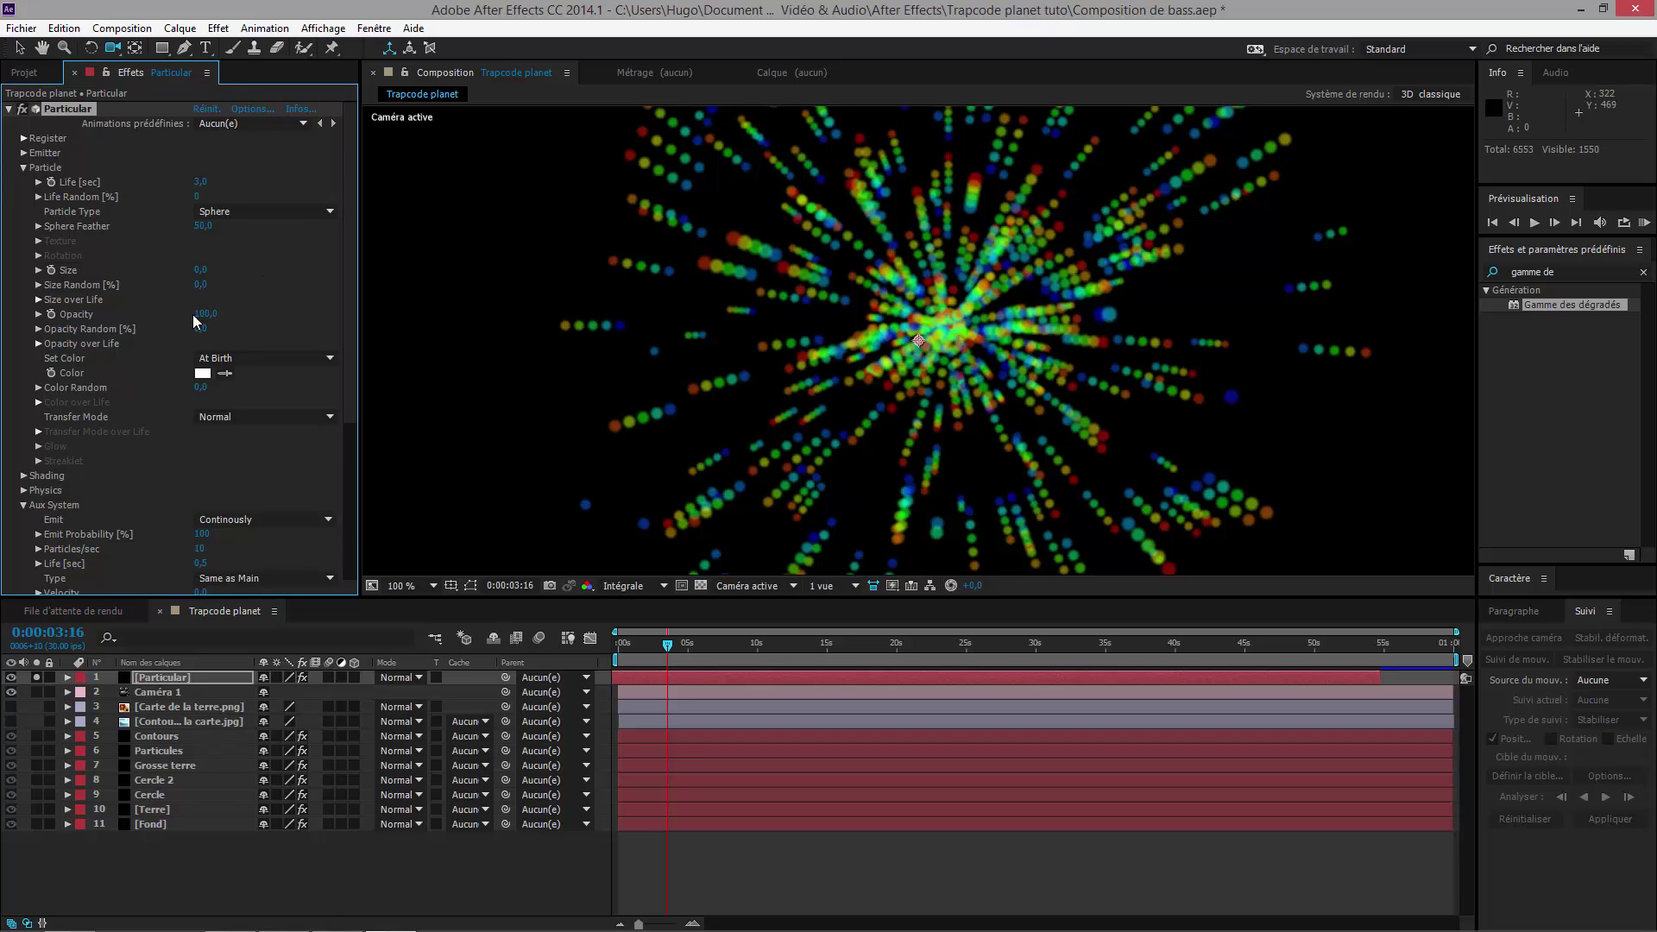
pyautogui.moveTo(198, 269); pyautogui.dragTo(139, 271)
pyautogui.press(',')
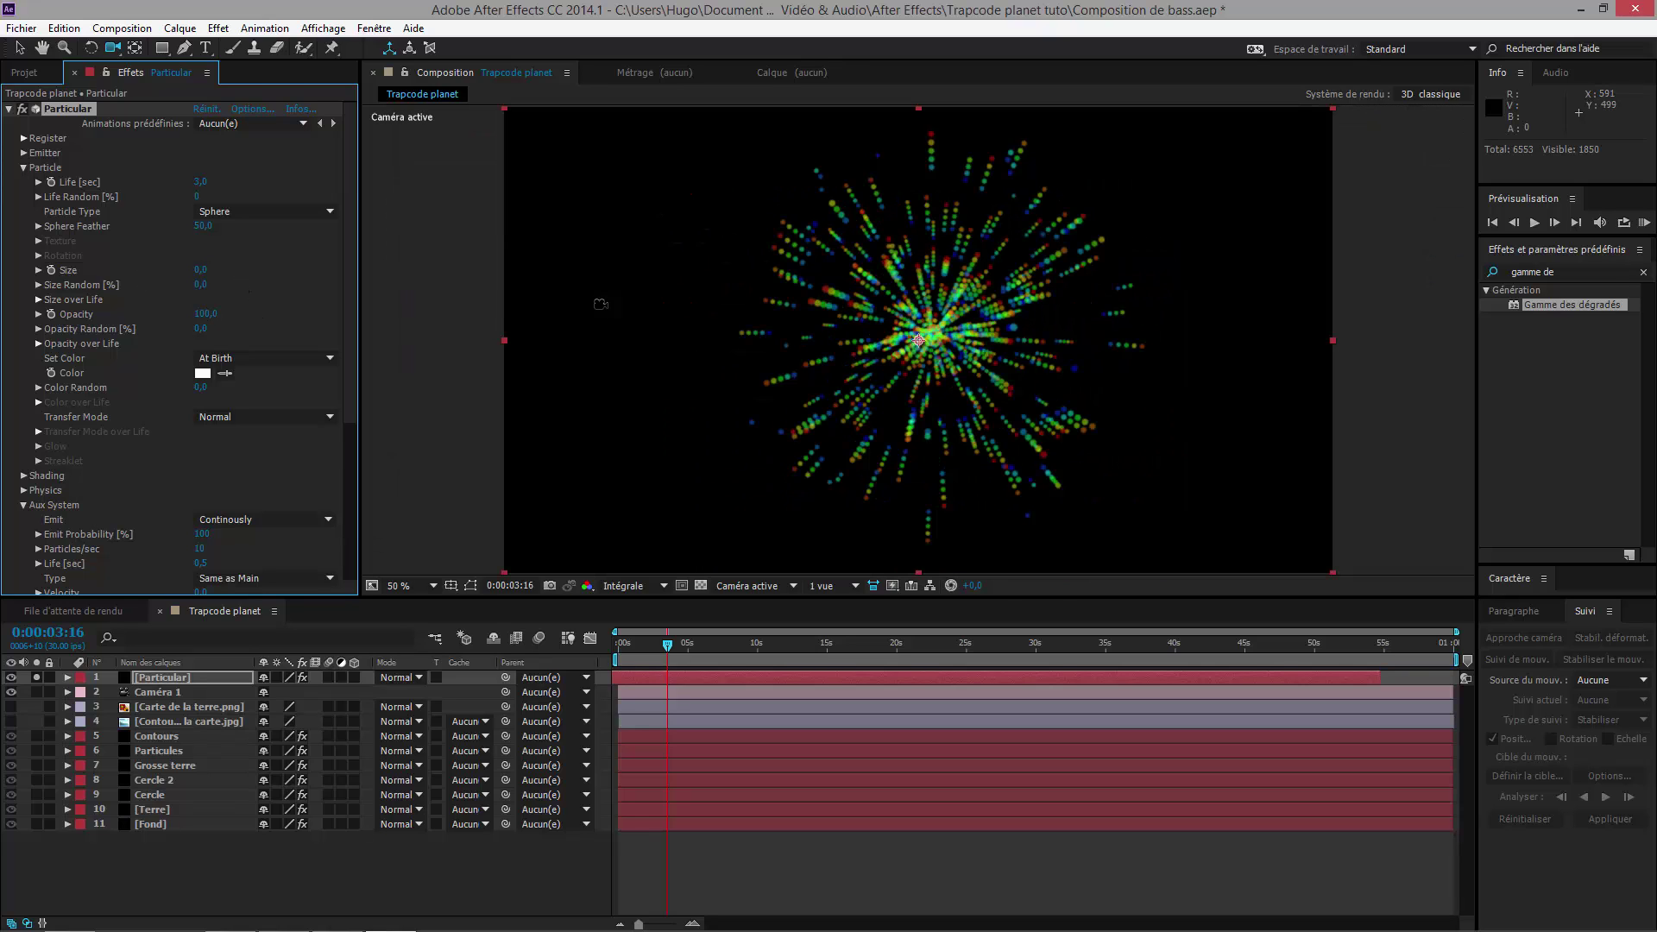
pyautogui.moveTo(773, 407); pyautogui.dragTo(862, 520)
pyautogui.moveTo(919, 473); pyautogui.dragTo(846, 307)
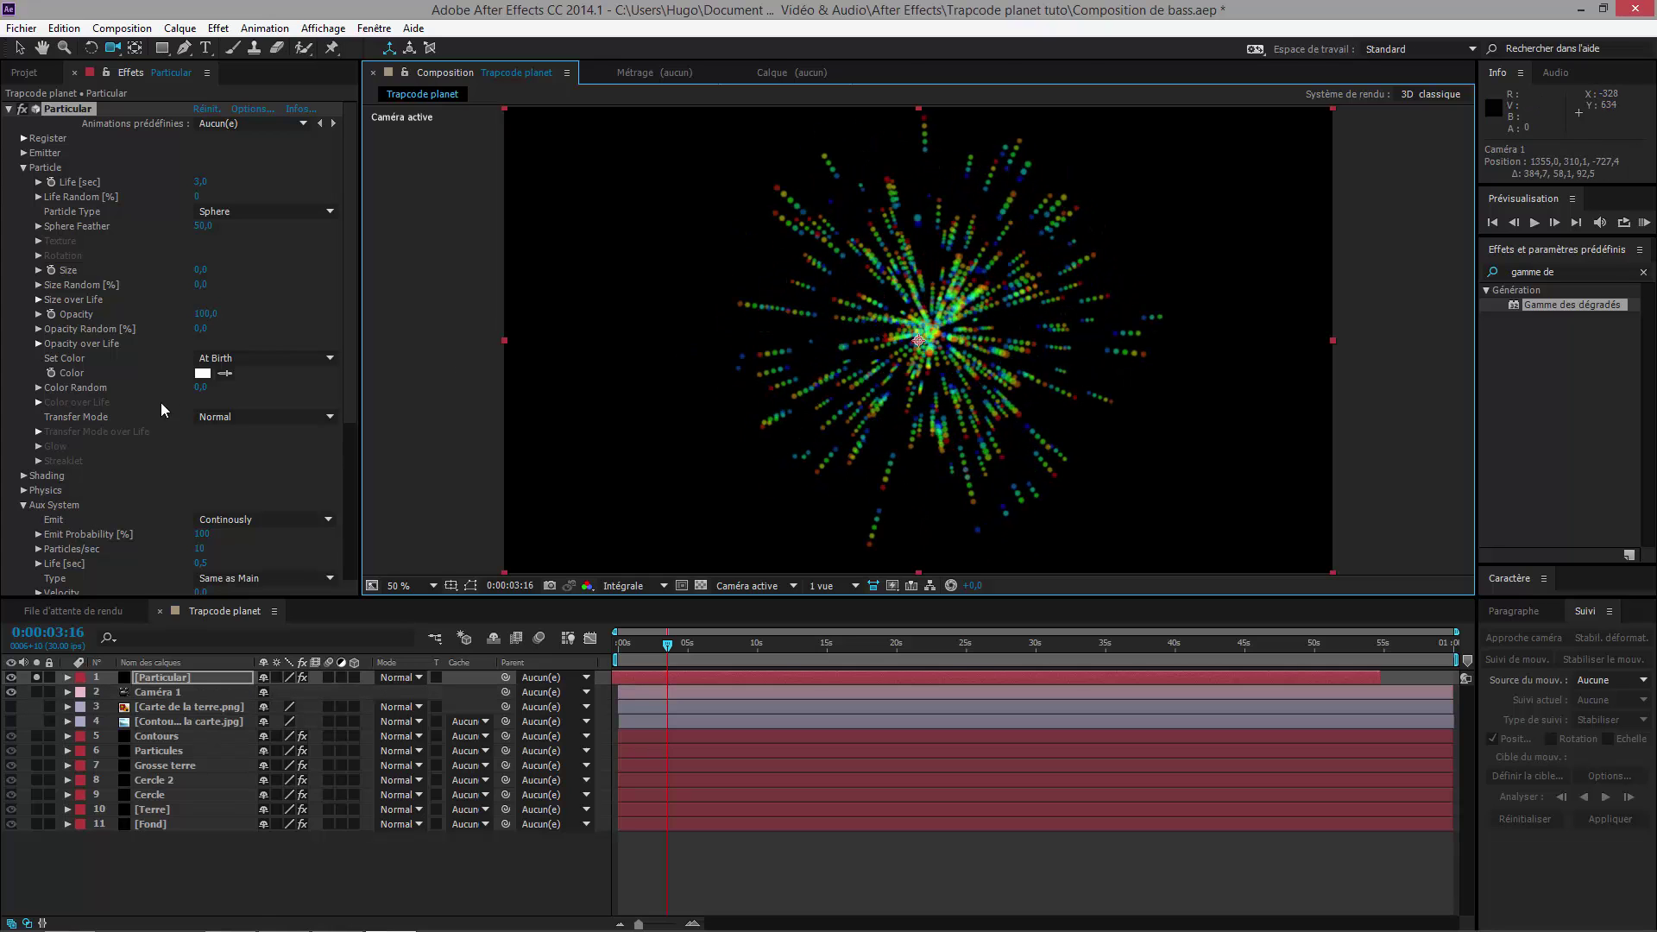
# Step: Try Sphere as the Aux System particle type and return it to Same as Main
pyautogui.click(231, 211)
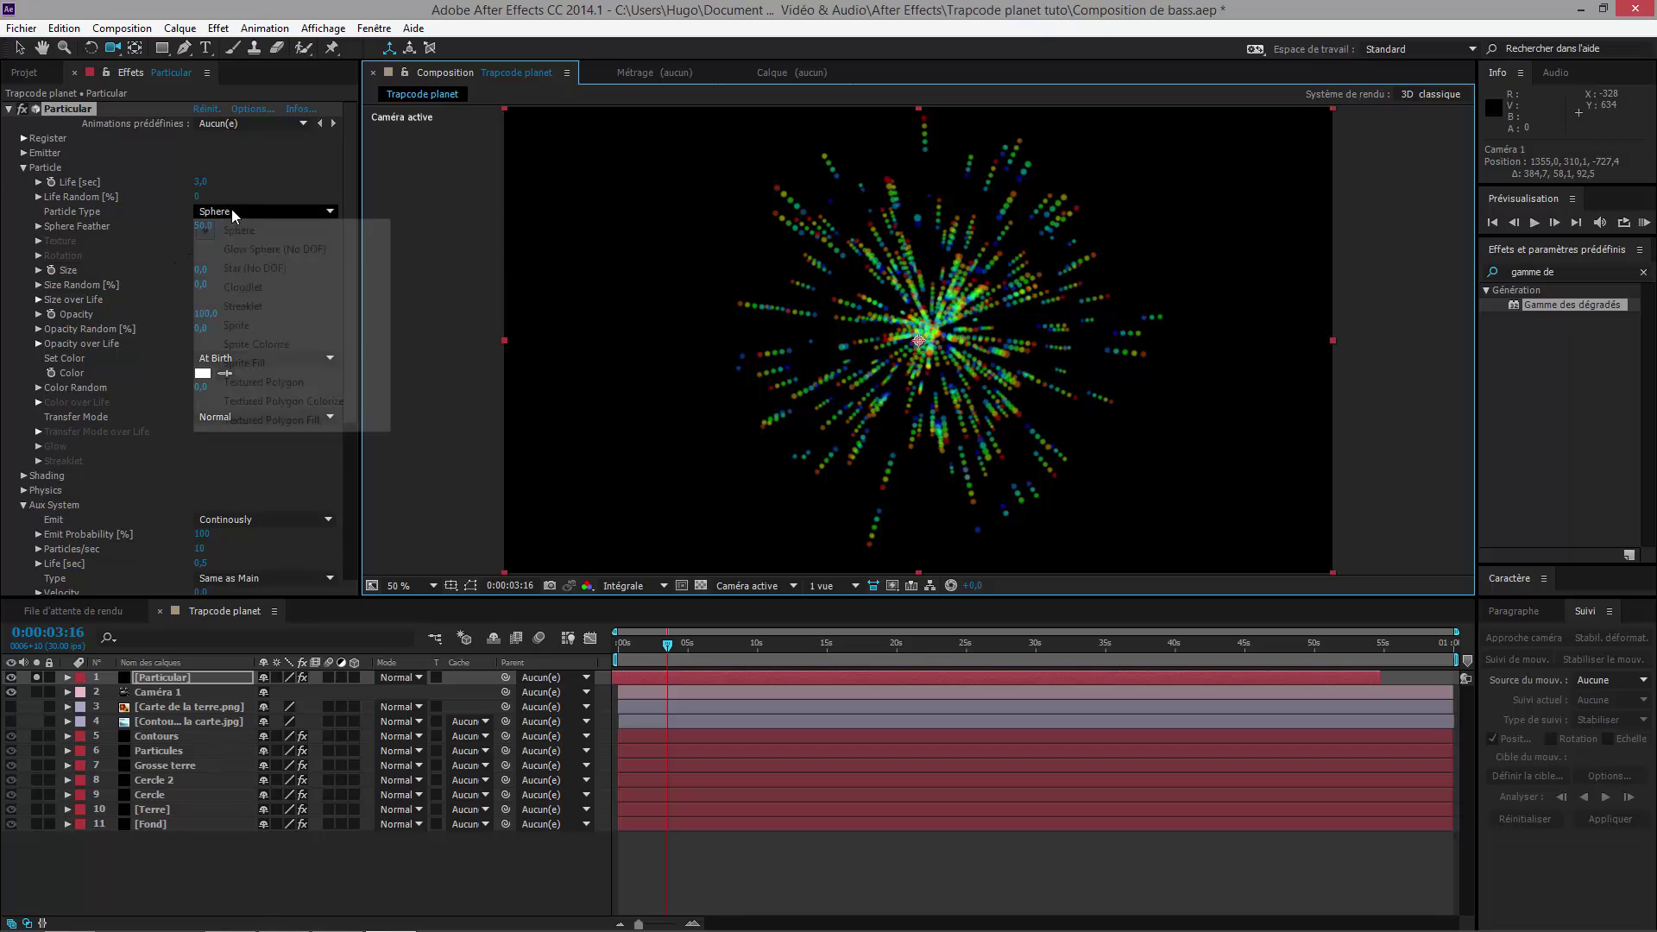
pyautogui.click(261, 187)
pyautogui.click(25, 167)
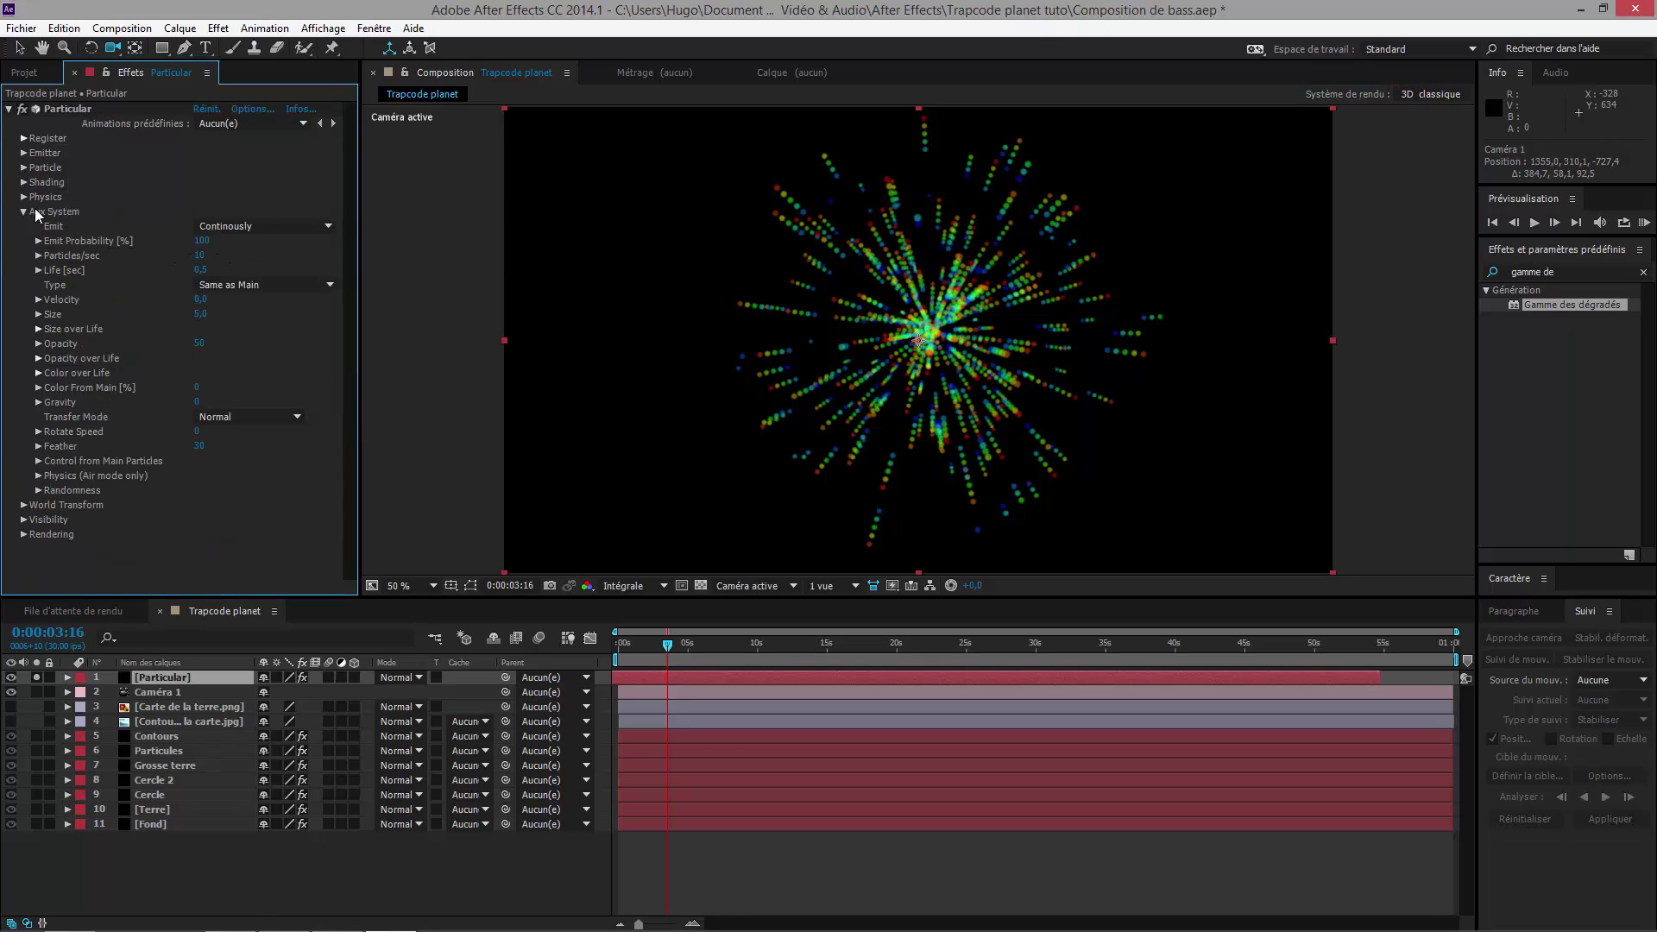
pyautogui.click(259, 284)
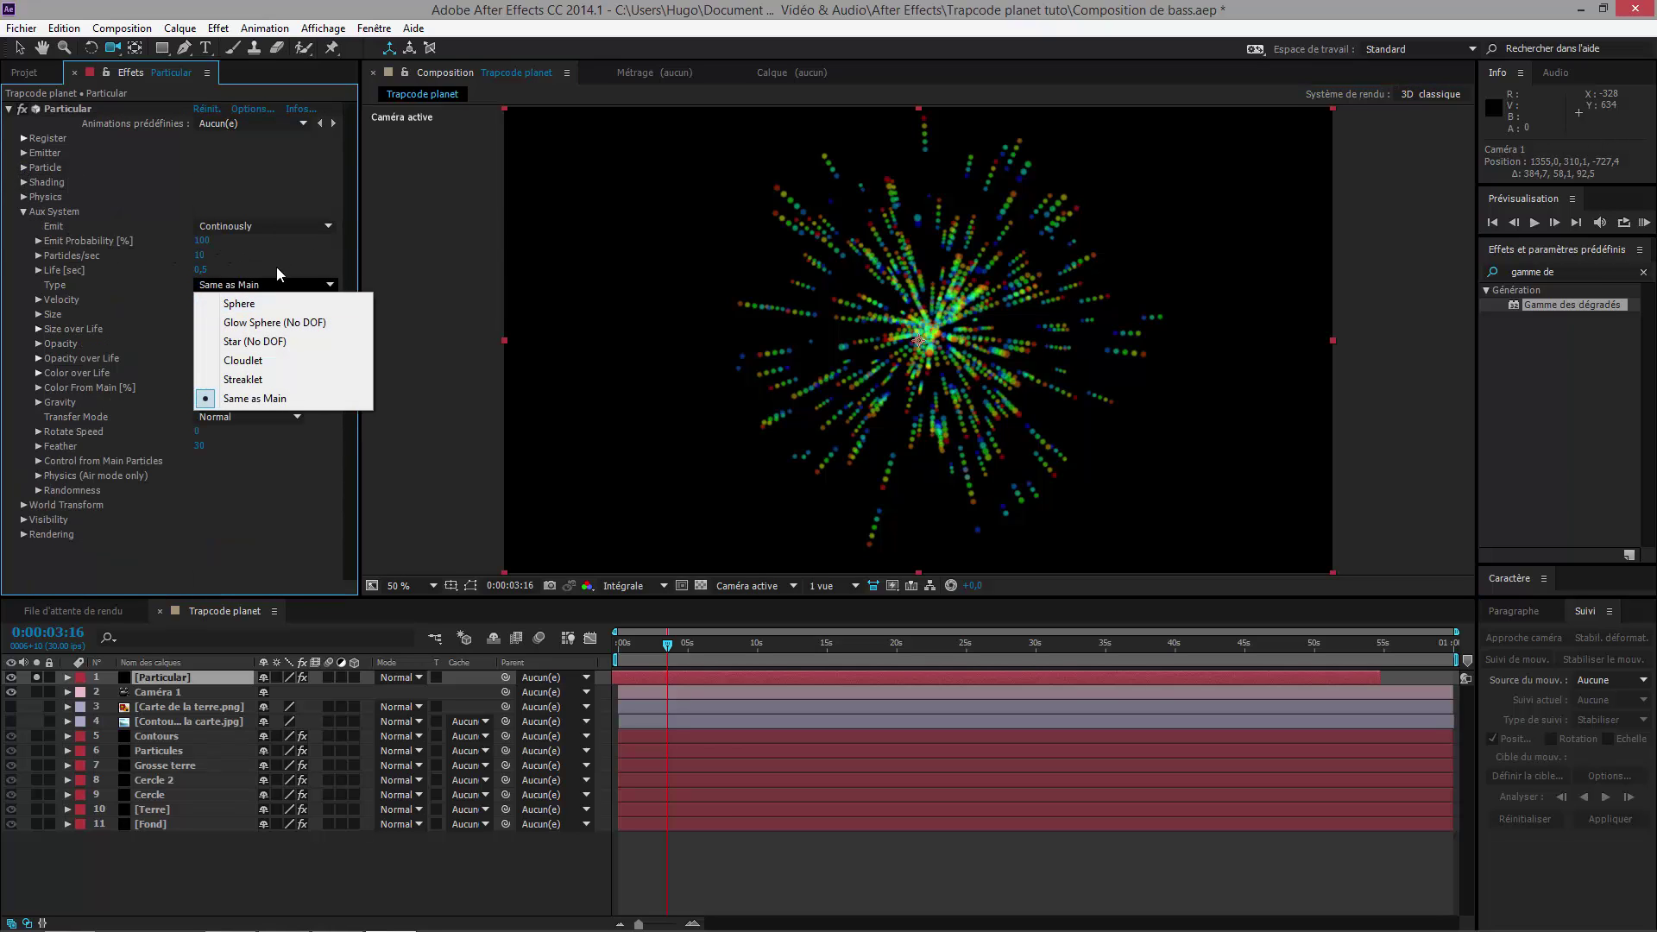
pyautogui.click(256, 311)
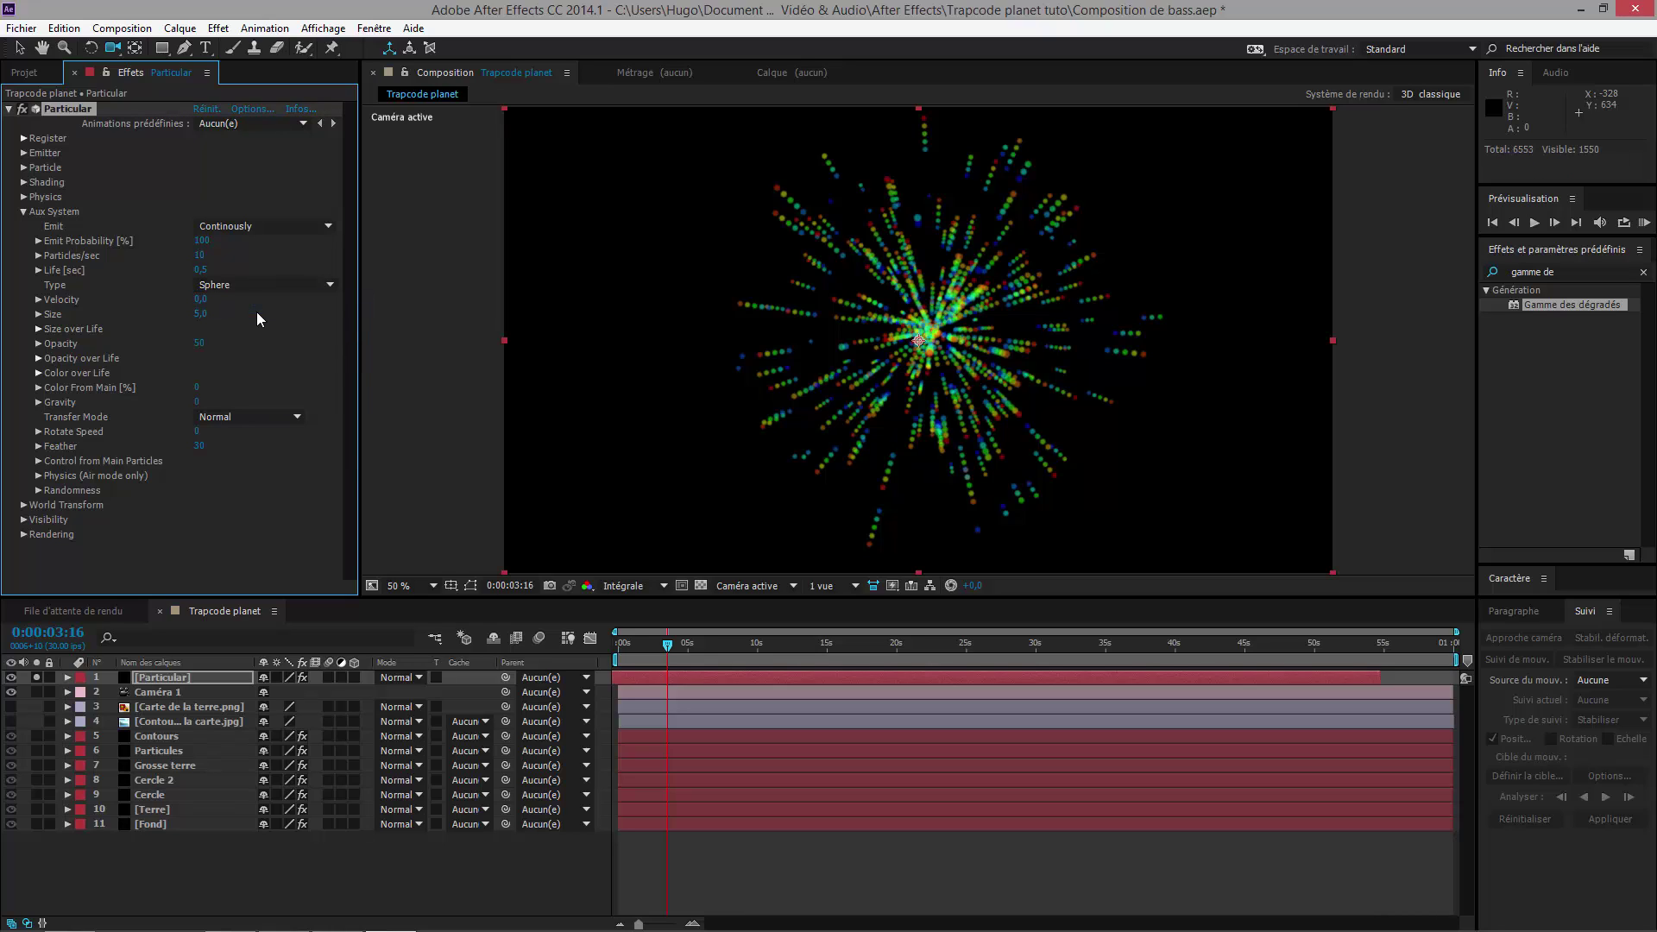
pyautogui.click(244, 285)
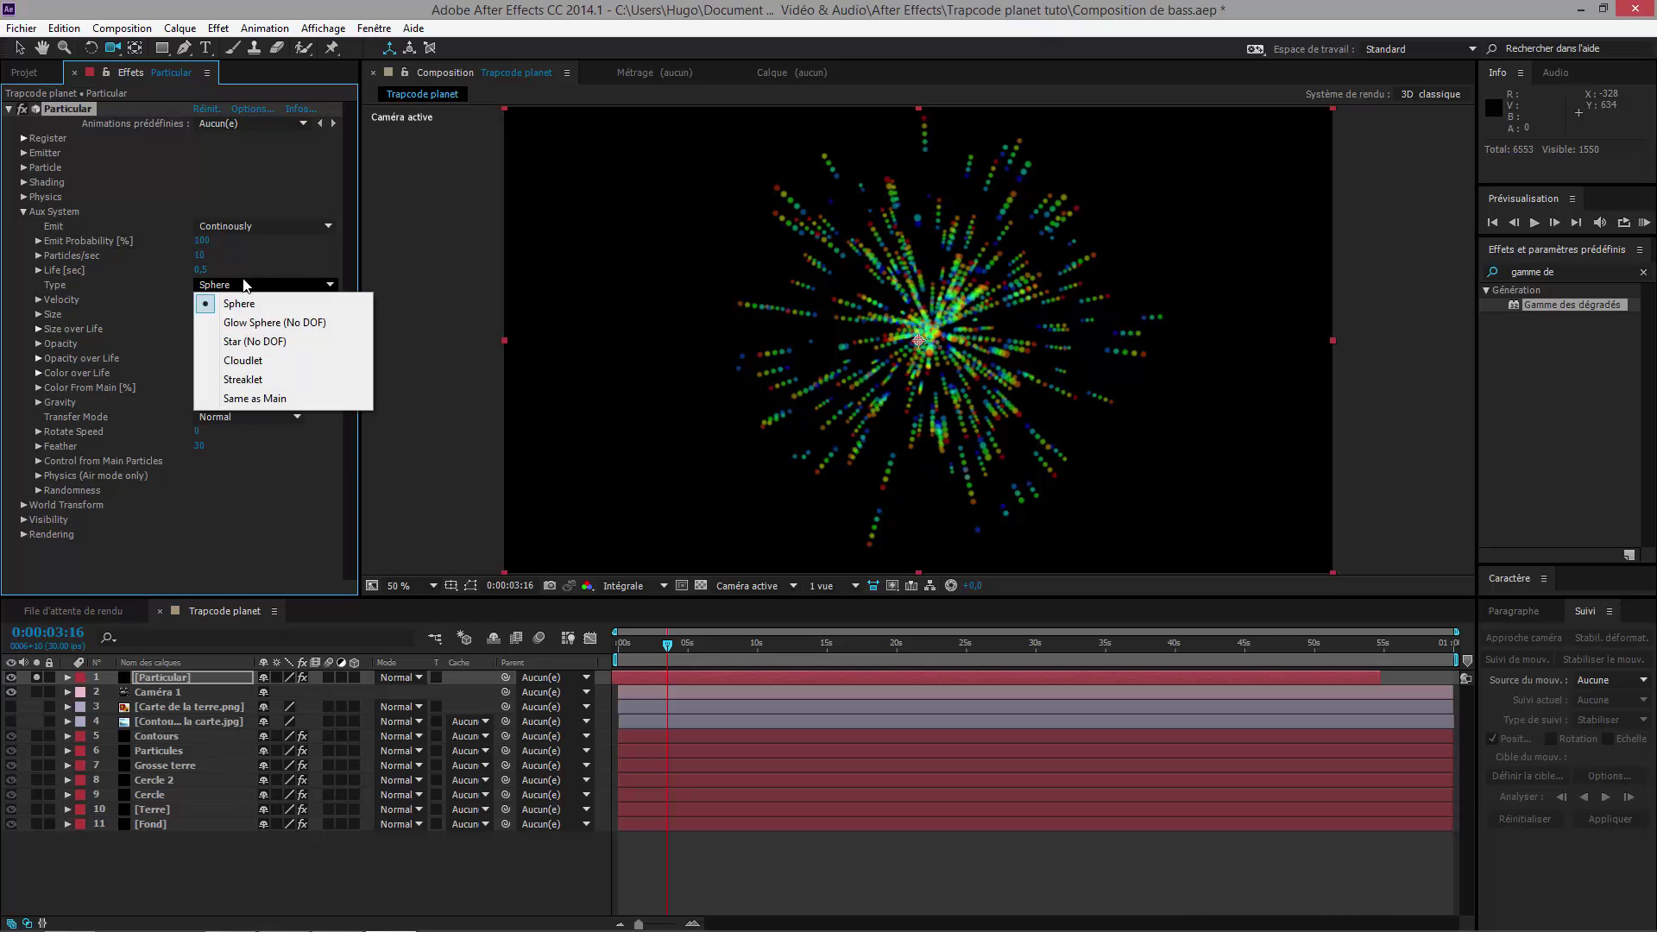
pyautogui.click(264, 393)
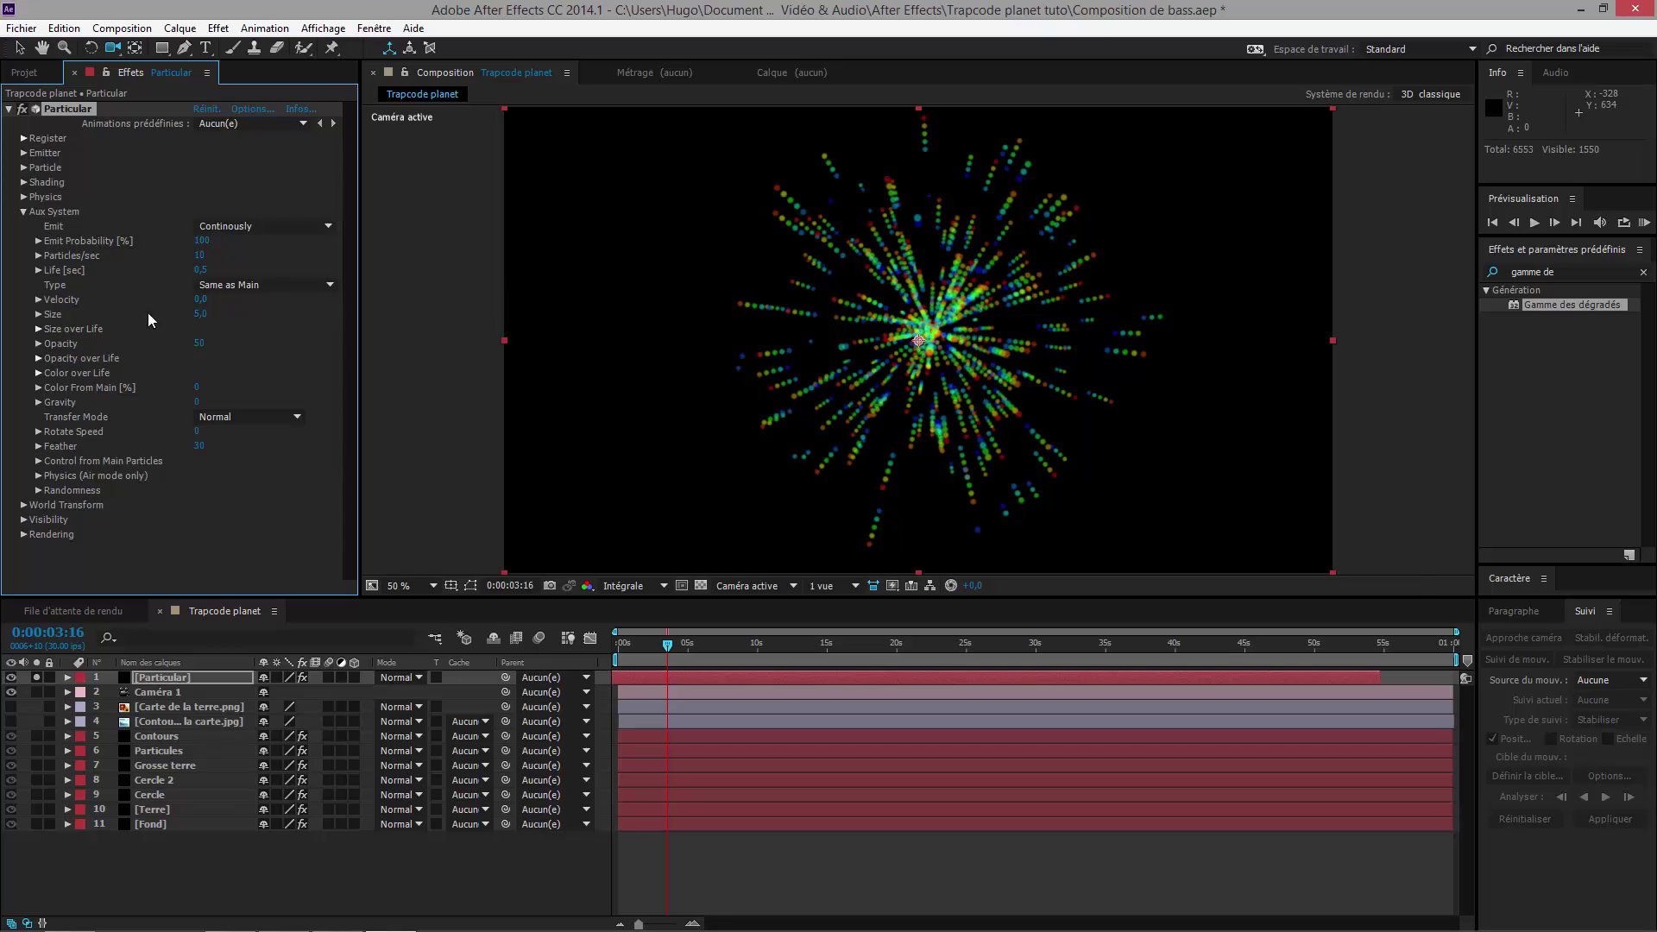
# Step: Try an Aux System Life of 10 seconds and check the particles around 12 seconds on the timeline
pyautogui.click(201, 270)
pyautogui.write('10')
pyautogui.press('Return')
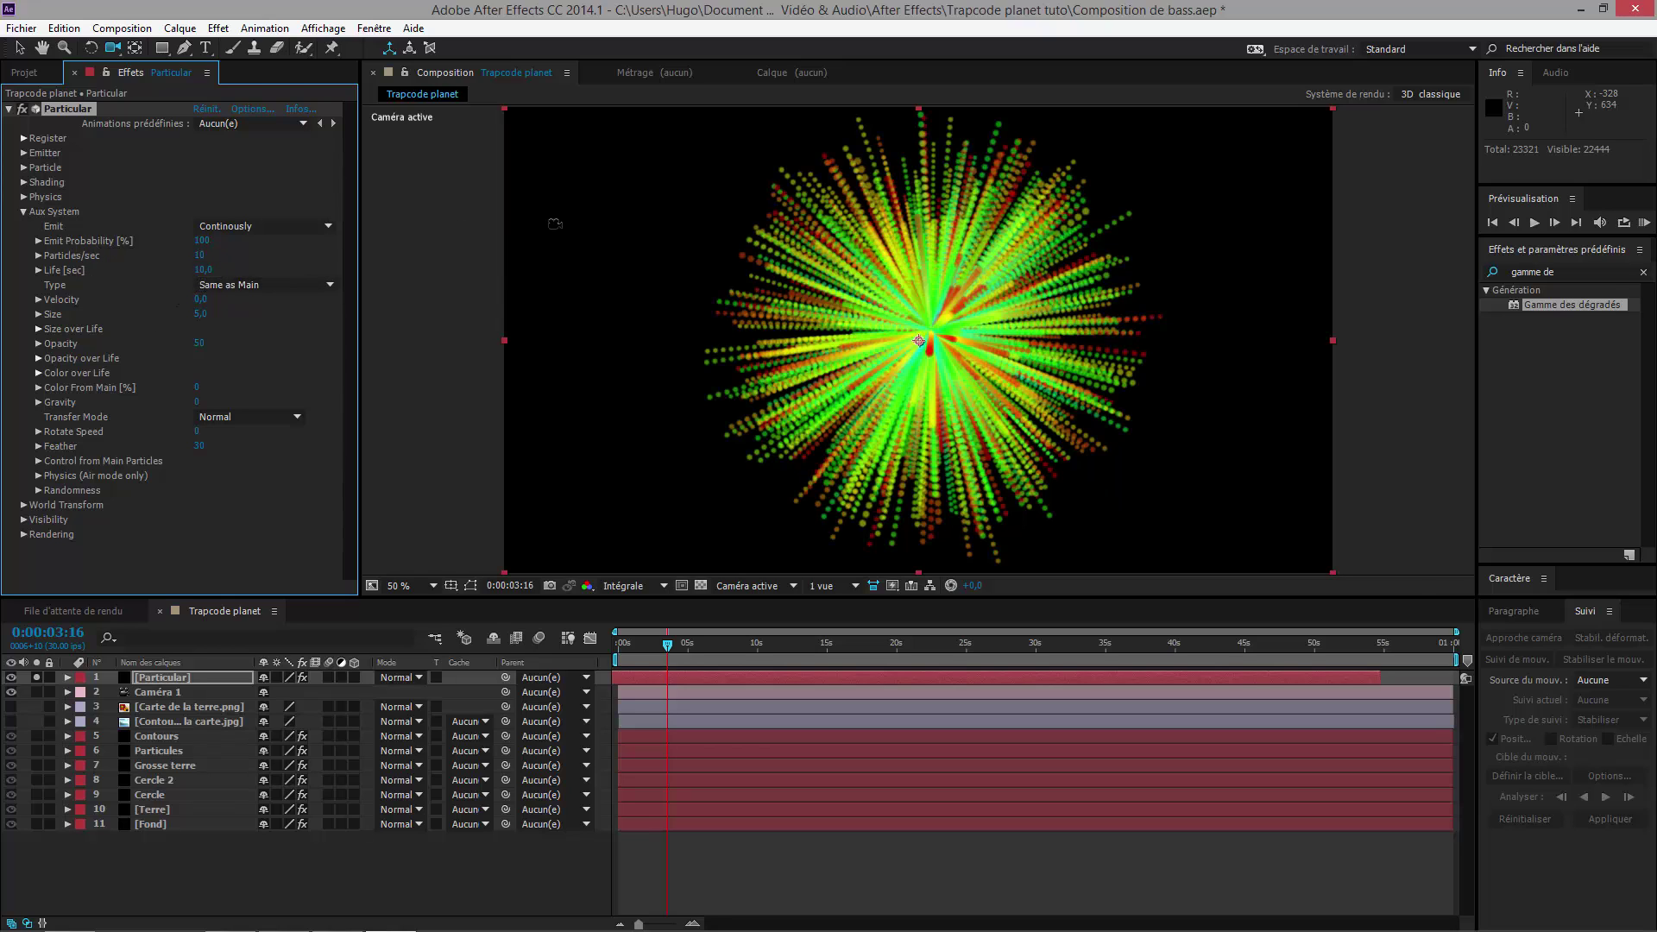
pyautogui.moveTo(724, 657); pyautogui.dragTo(818, 644)
pyautogui.click(784, 643)
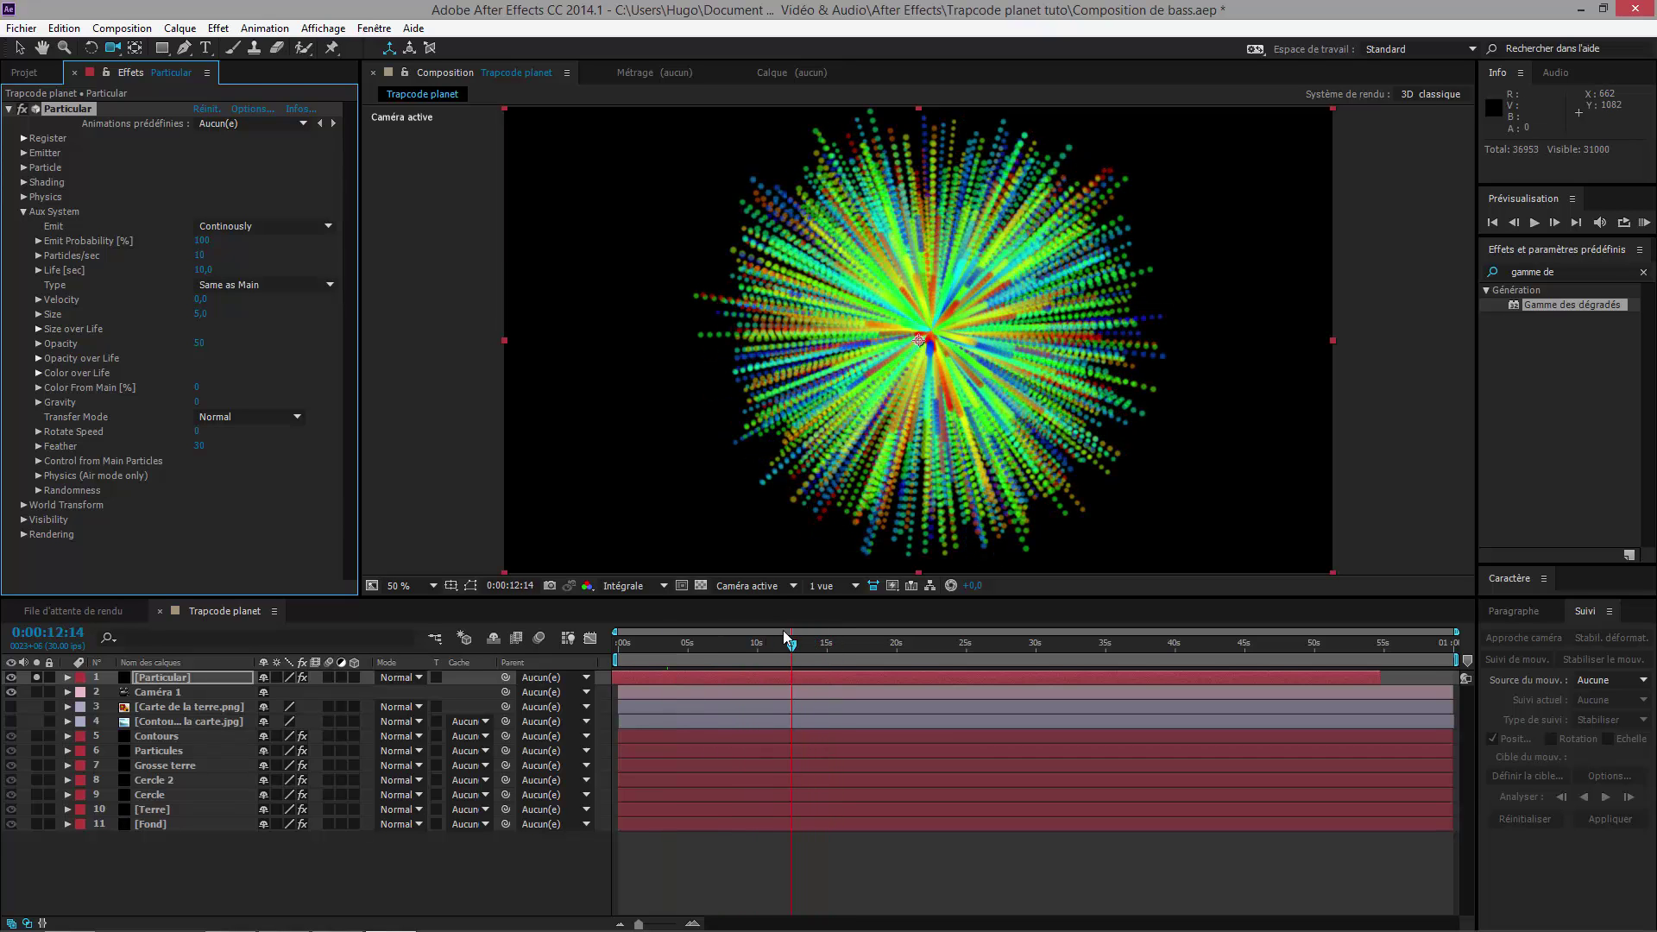
# Step: Try an Aux System rate of 1 particle per second, then undo the trial rate and Life changes
pyautogui.click(201, 255)
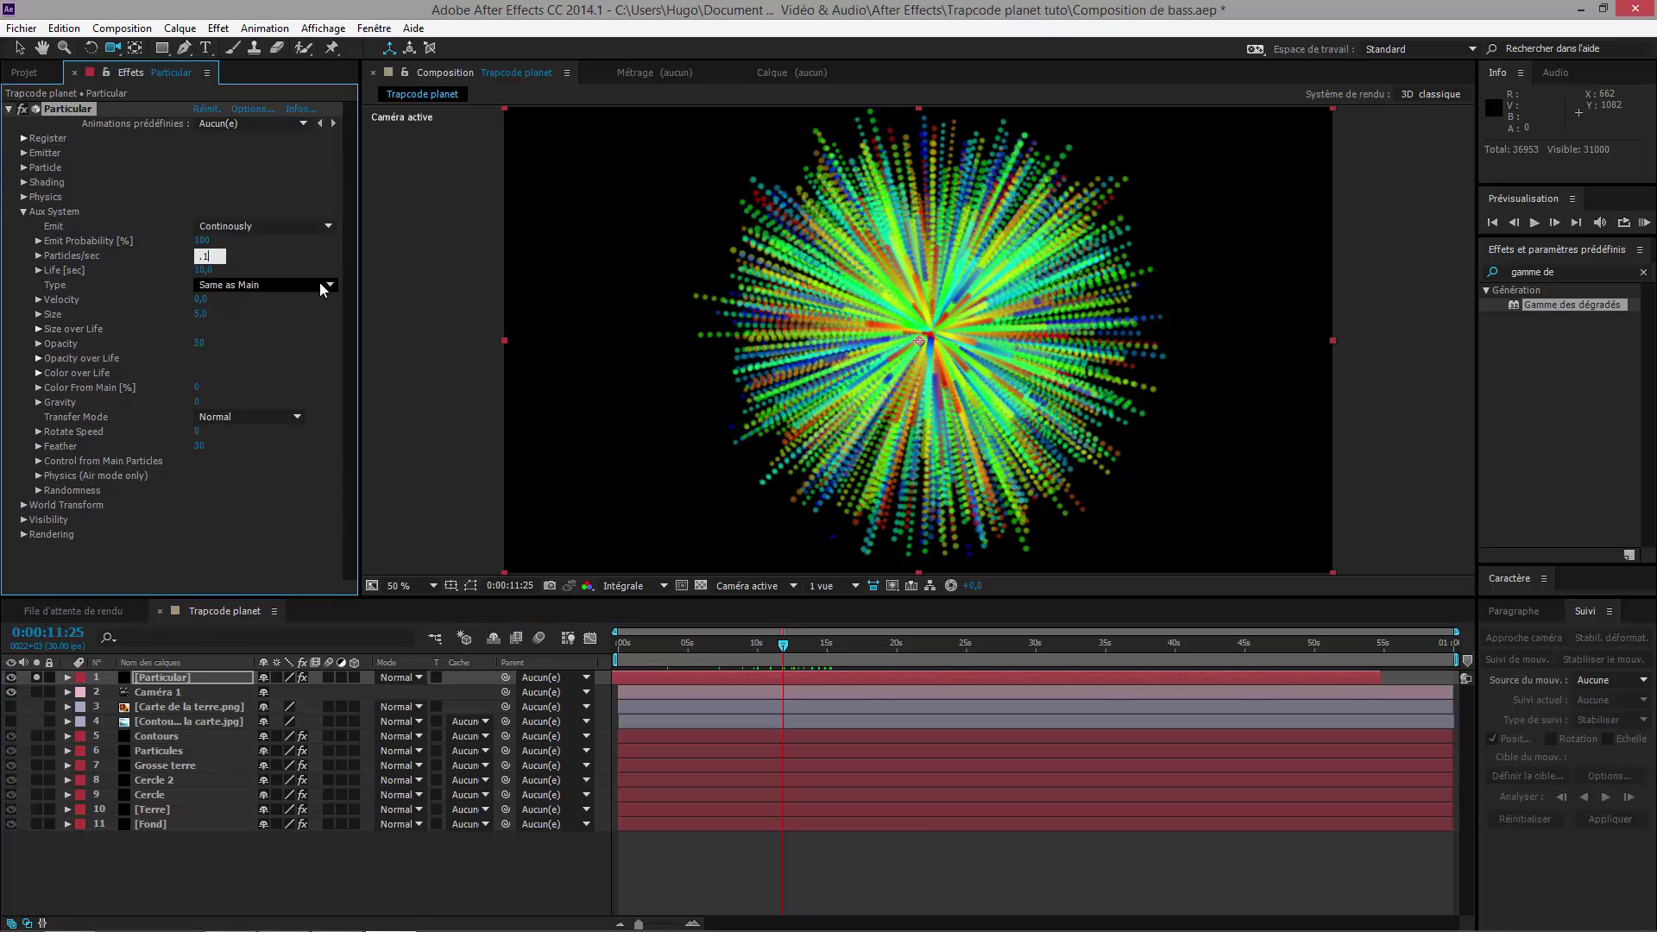
pyautogui.write('.18')
pyautogui.press('Return')
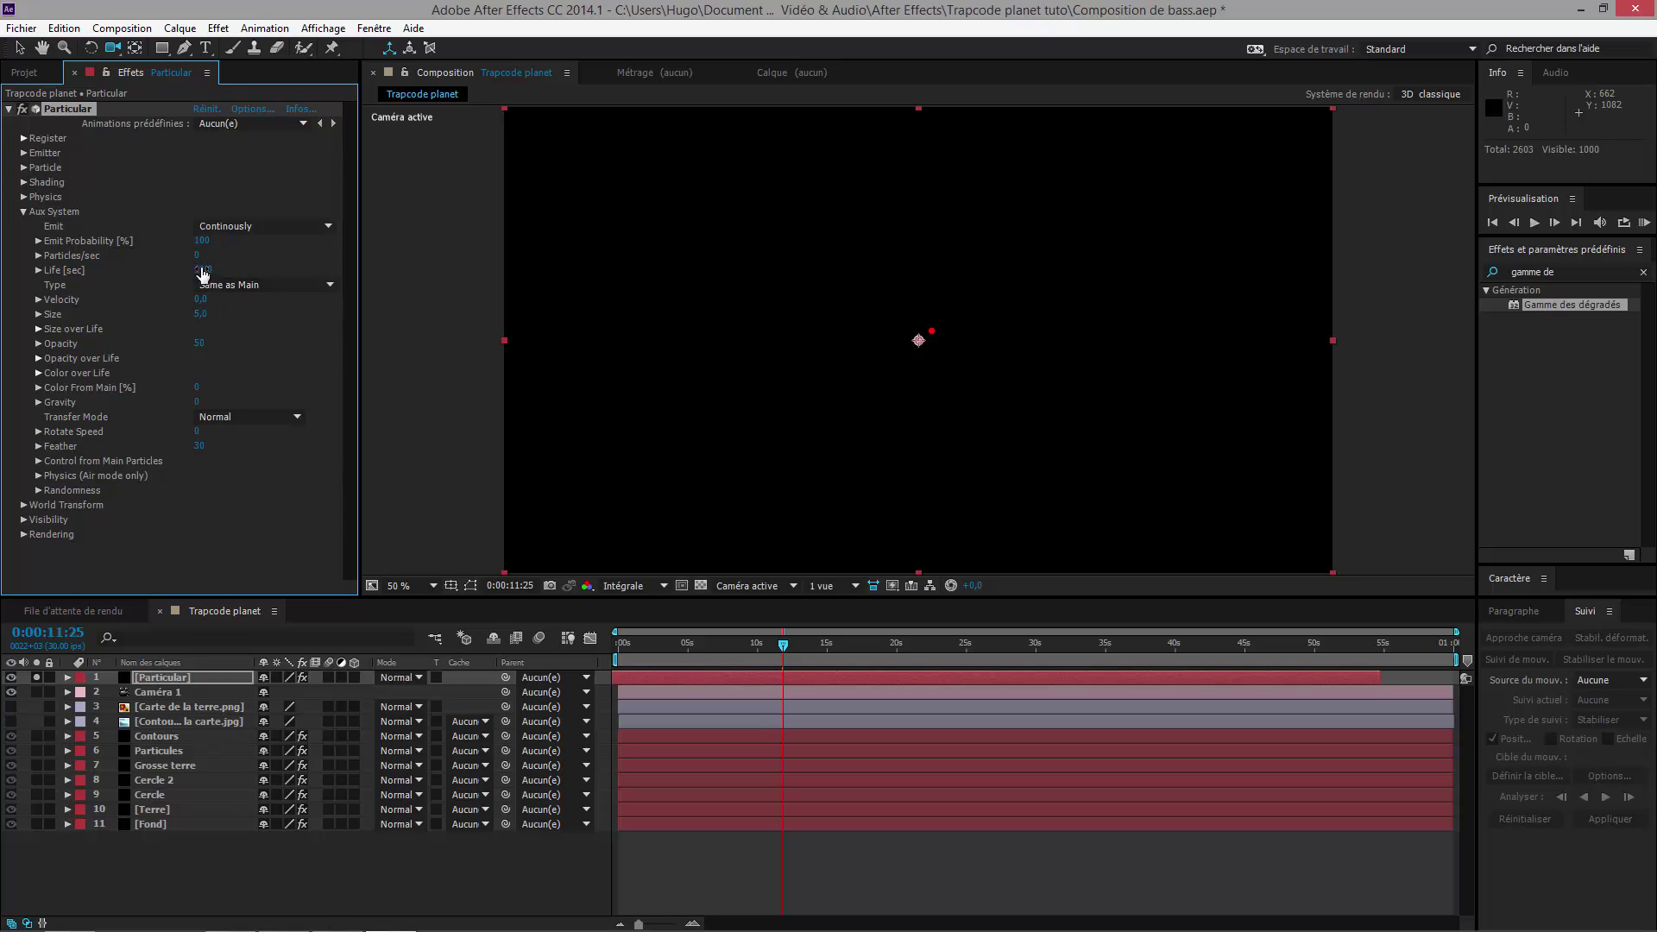
pyautogui.moveTo(198, 255)
pyautogui.mouseDown()
pyautogui.moveTo(229, 253)
pyautogui.moveTo(211, 253)
pyautogui.mouseUp()
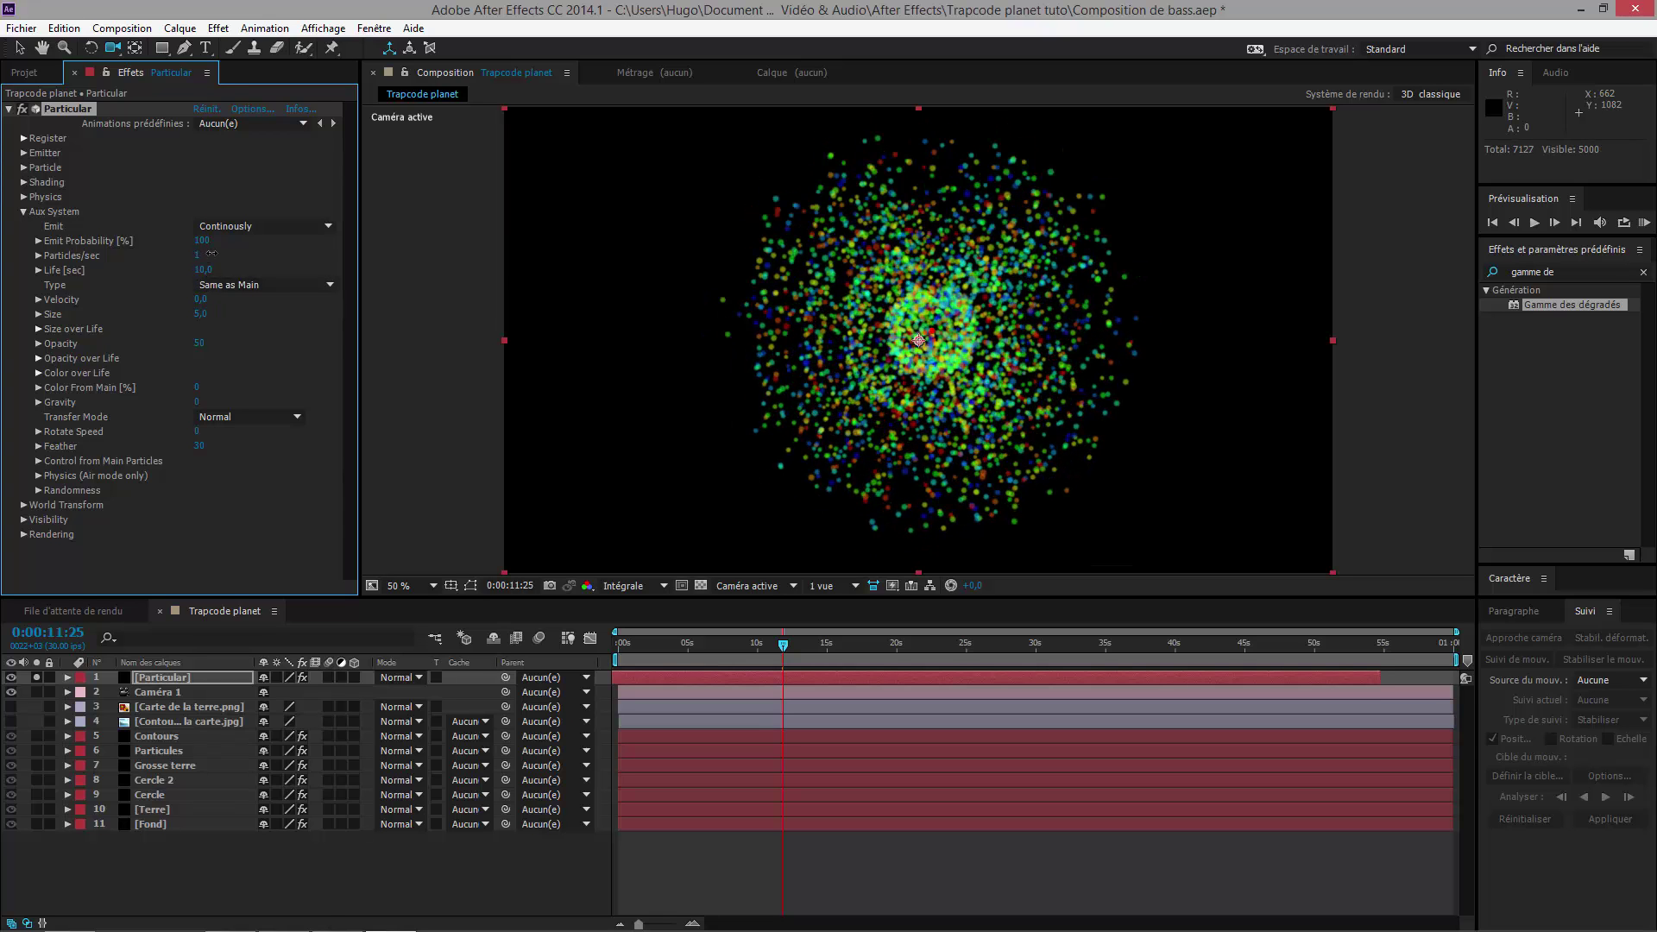
pyautogui.moveTo(739, 645)
pyautogui.mouseDown()
pyautogui.moveTo(869, 643)
pyautogui.moveTo(768, 644)
pyautogui.mouseUp()
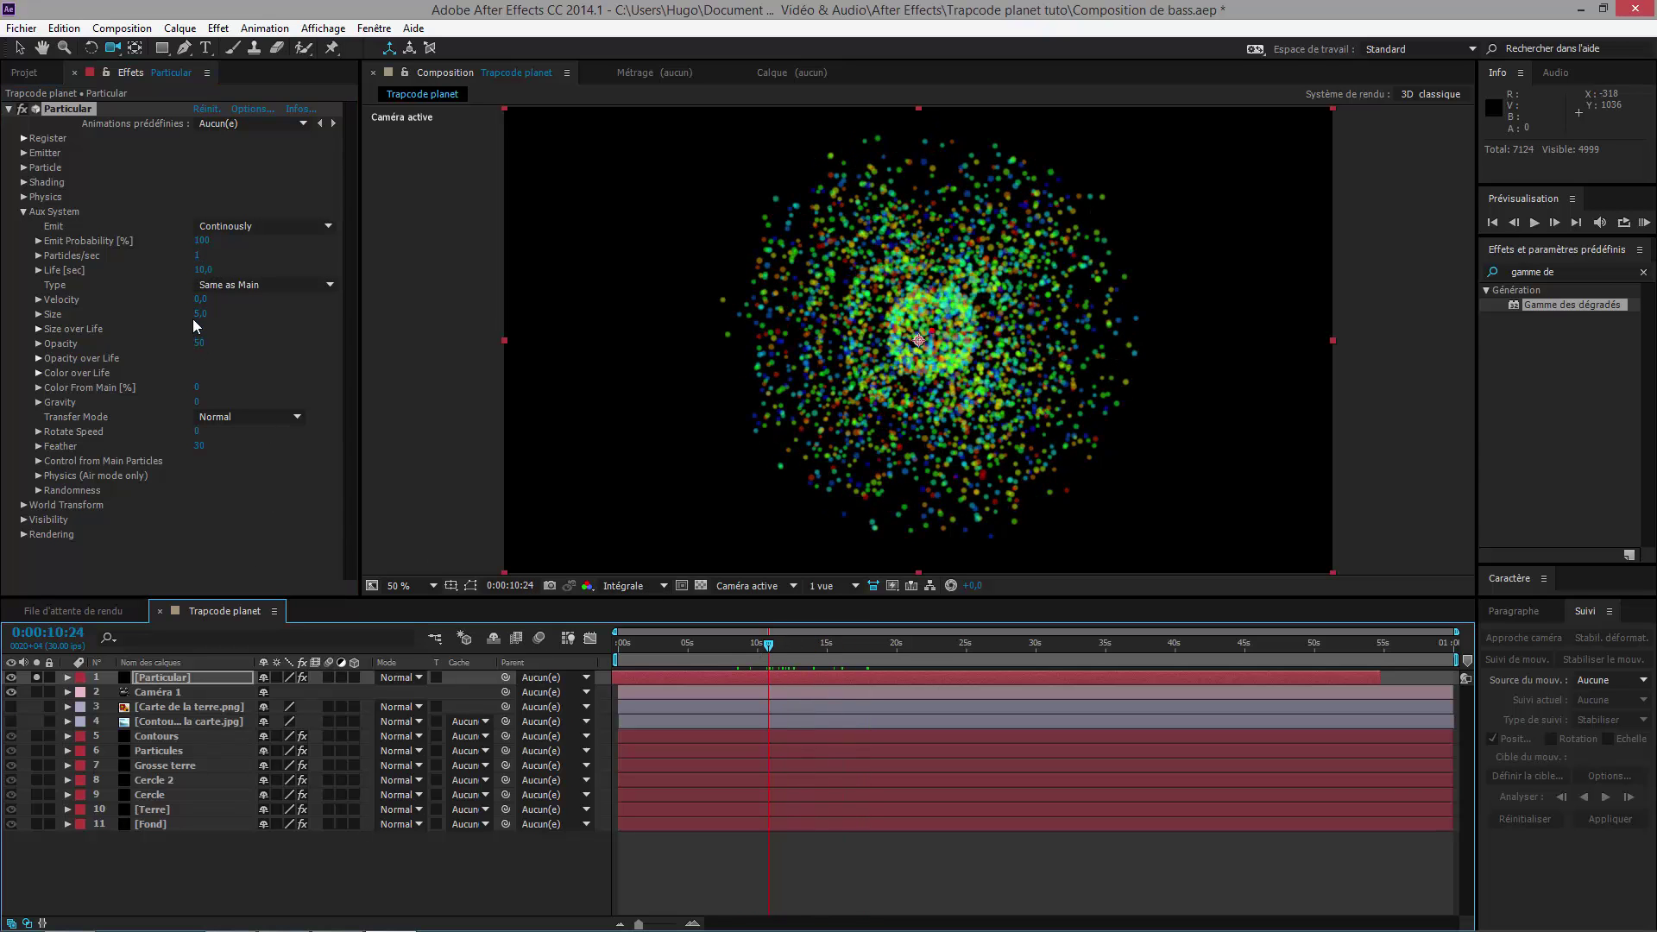
pyautogui.hotkey('ctrl', 'z')
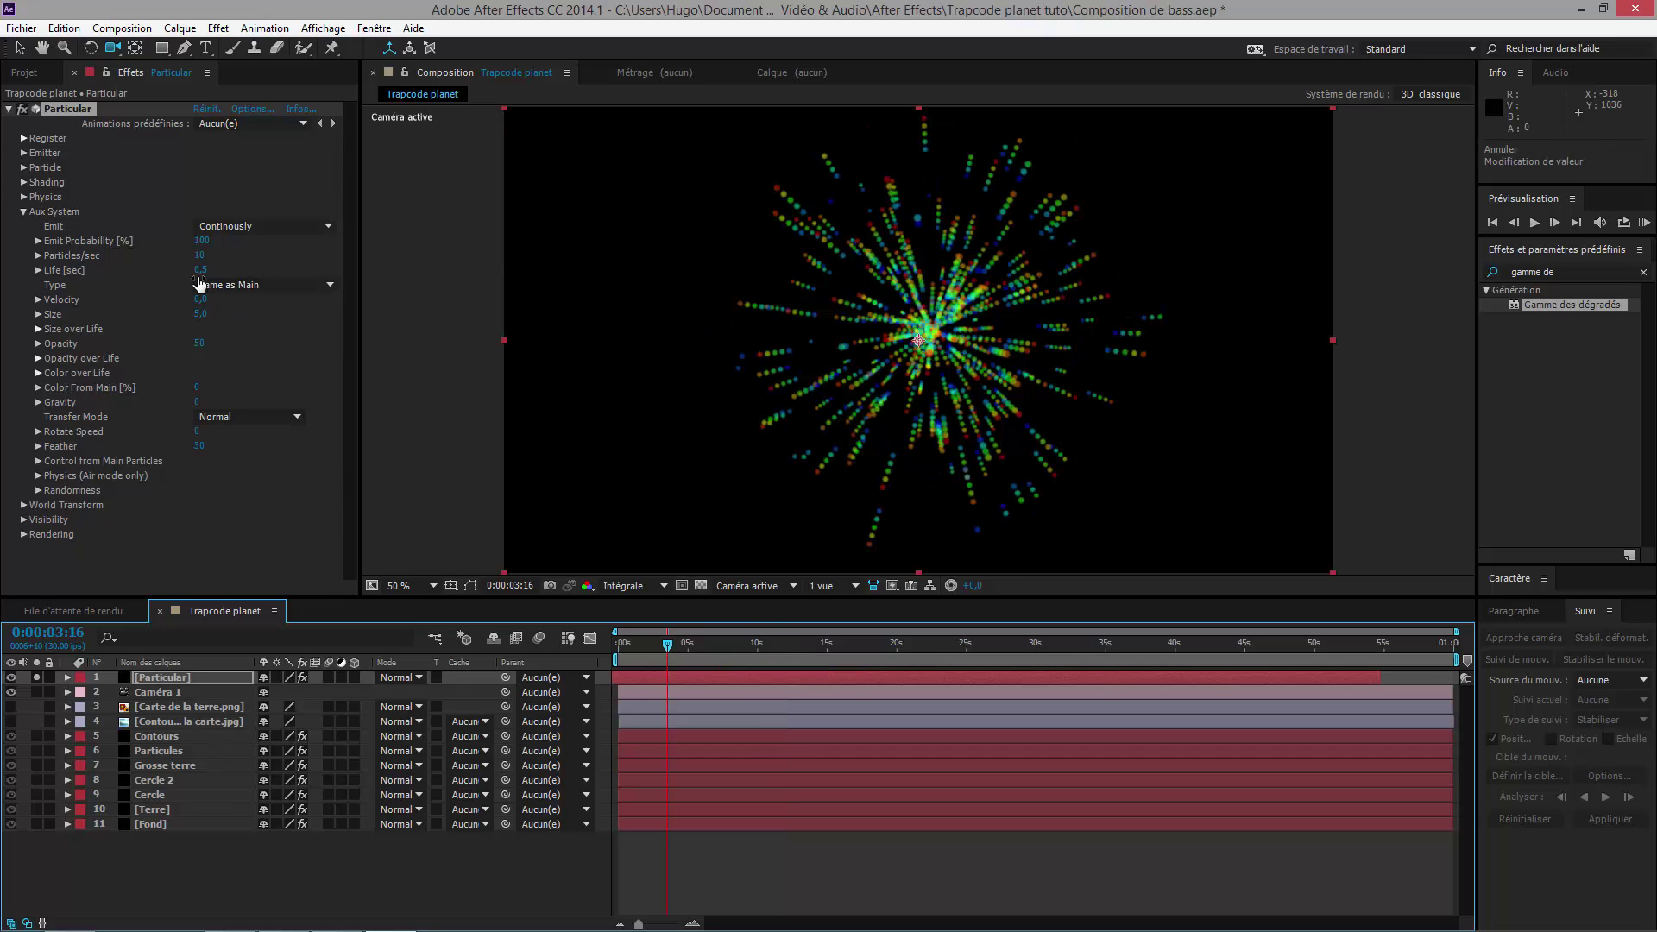
# Step: Set the Aux System's Particles/sec to 45 and move the current time to 0:00:07:11
pyautogui.moveTo(246, 257)
pyautogui.mouseDown()
pyautogui.moveTo(207, 300)
pyautogui.moveTo(207, 273)
pyautogui.moveTo(124, 267)
pyautogui.mouseUp()
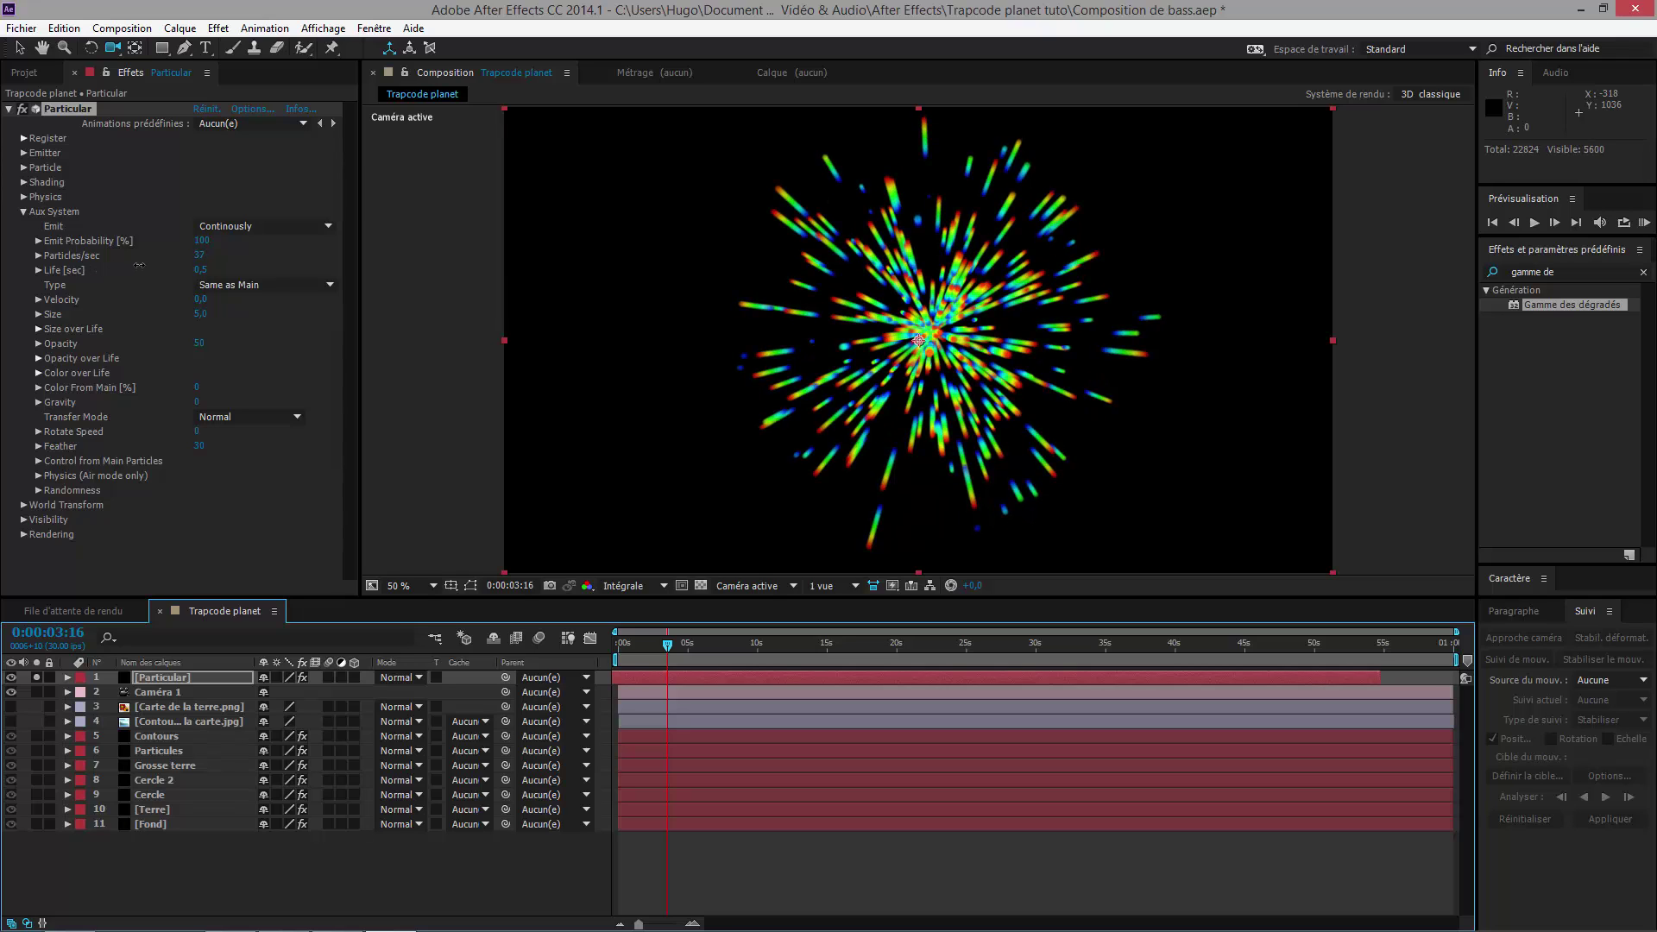
pyautogui.click(197, 255)
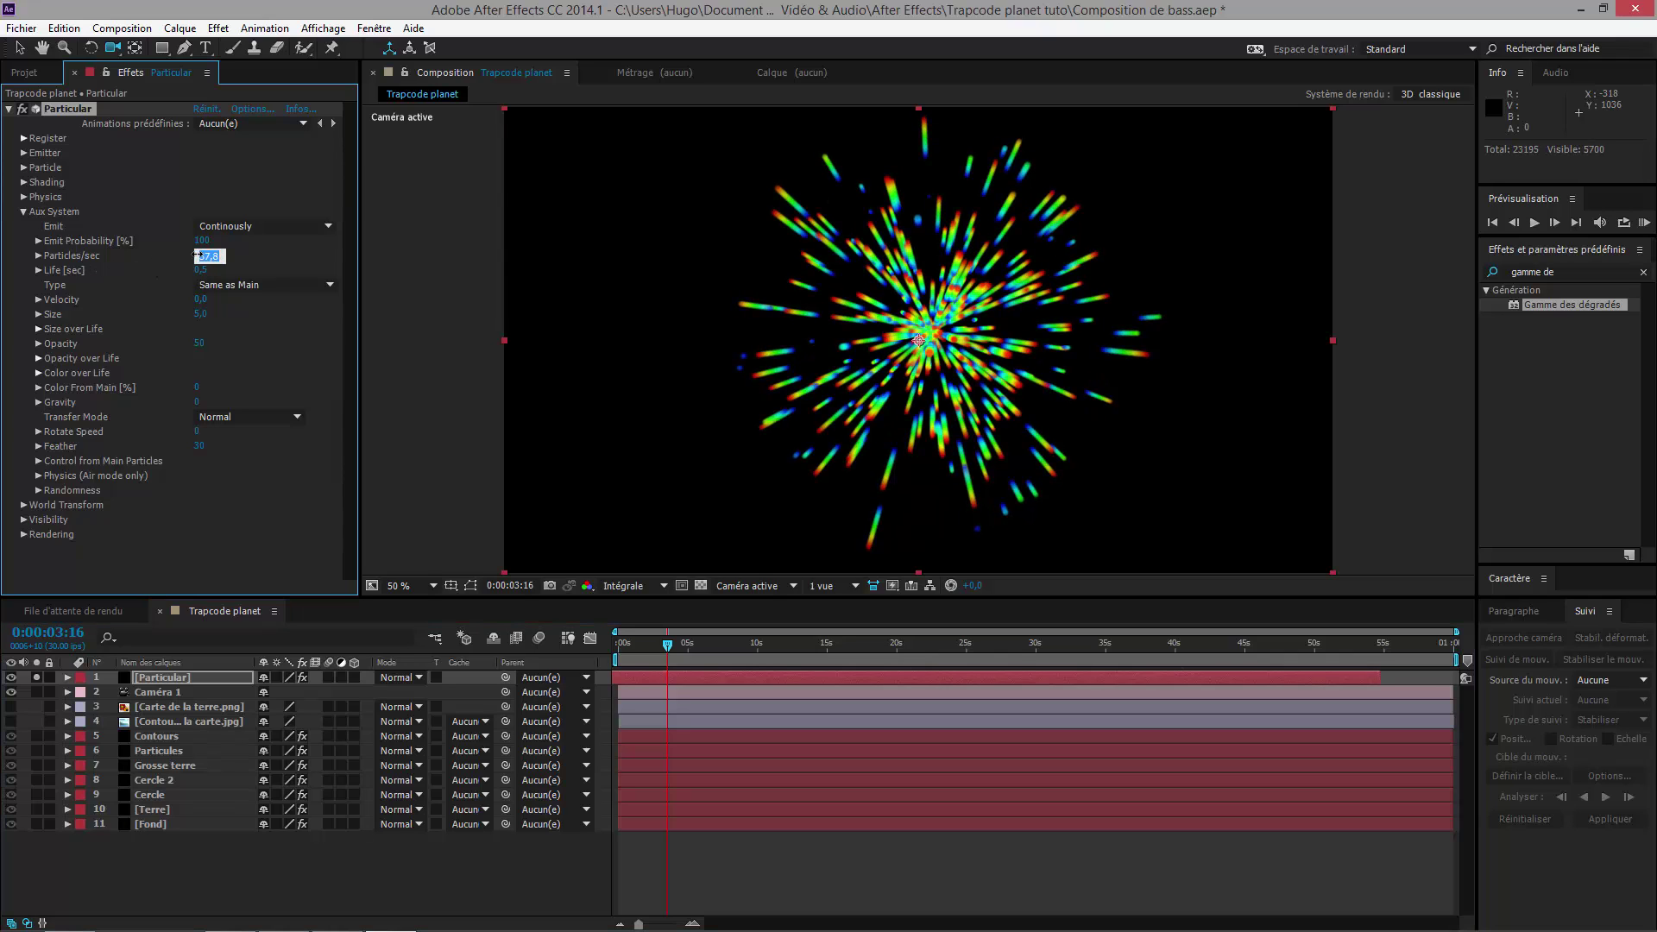
pyautogui.press('Return')
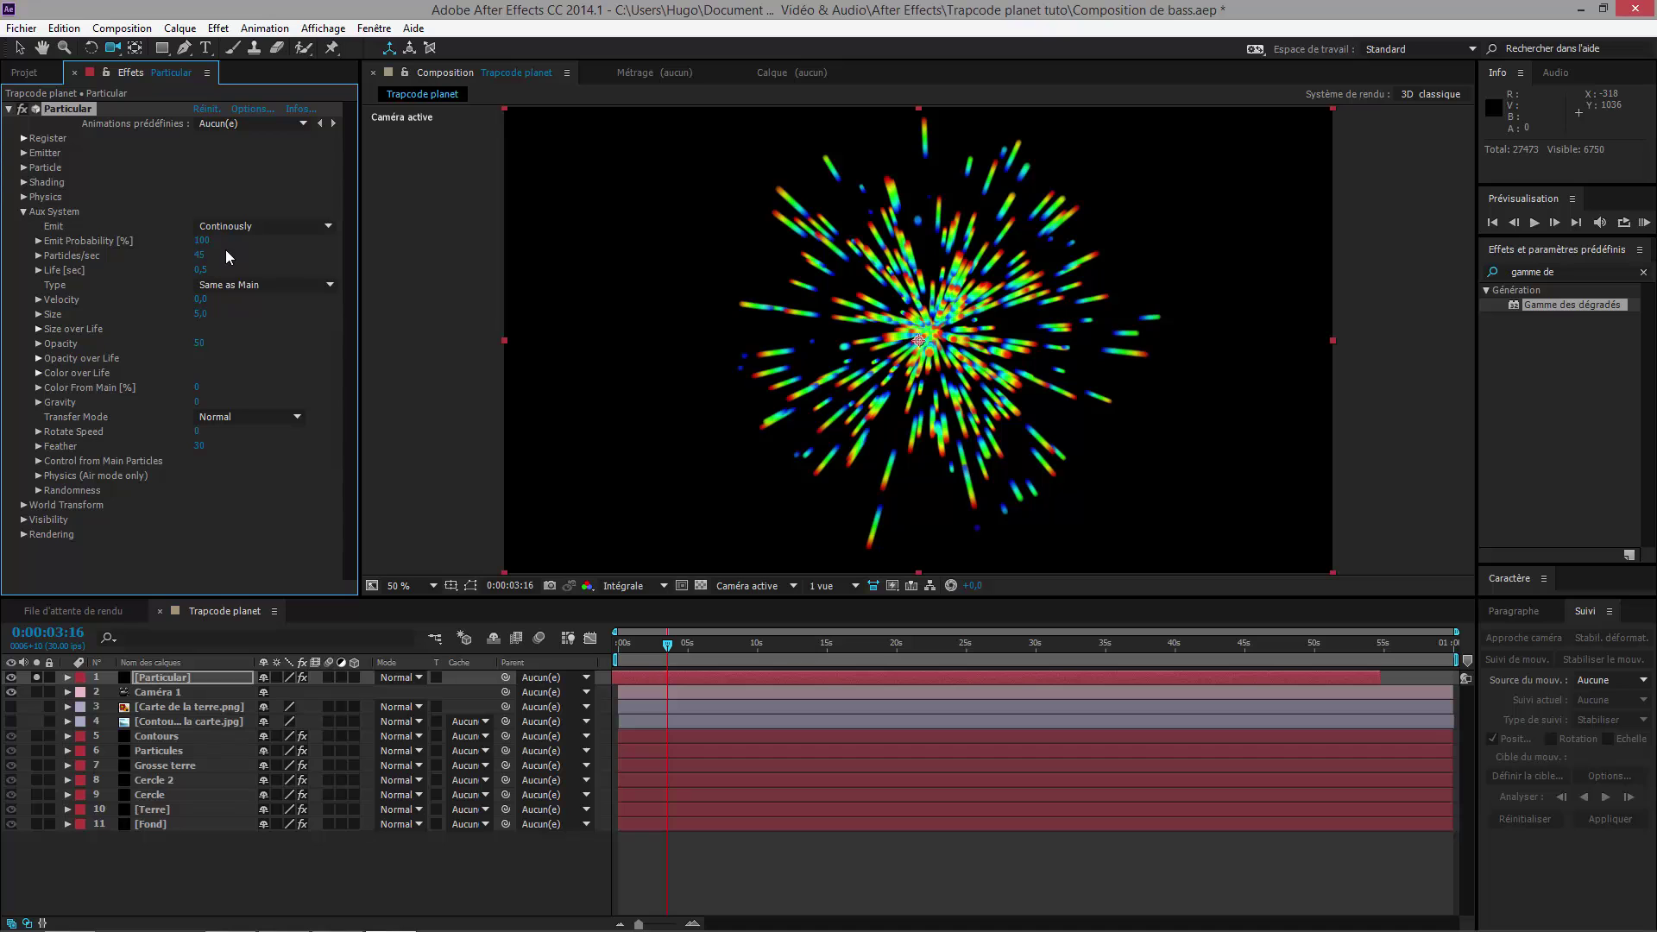
pyautogui.moveTo(863, 362); pyautogui.dragTo(904, 250)
pyautogui.press('space')
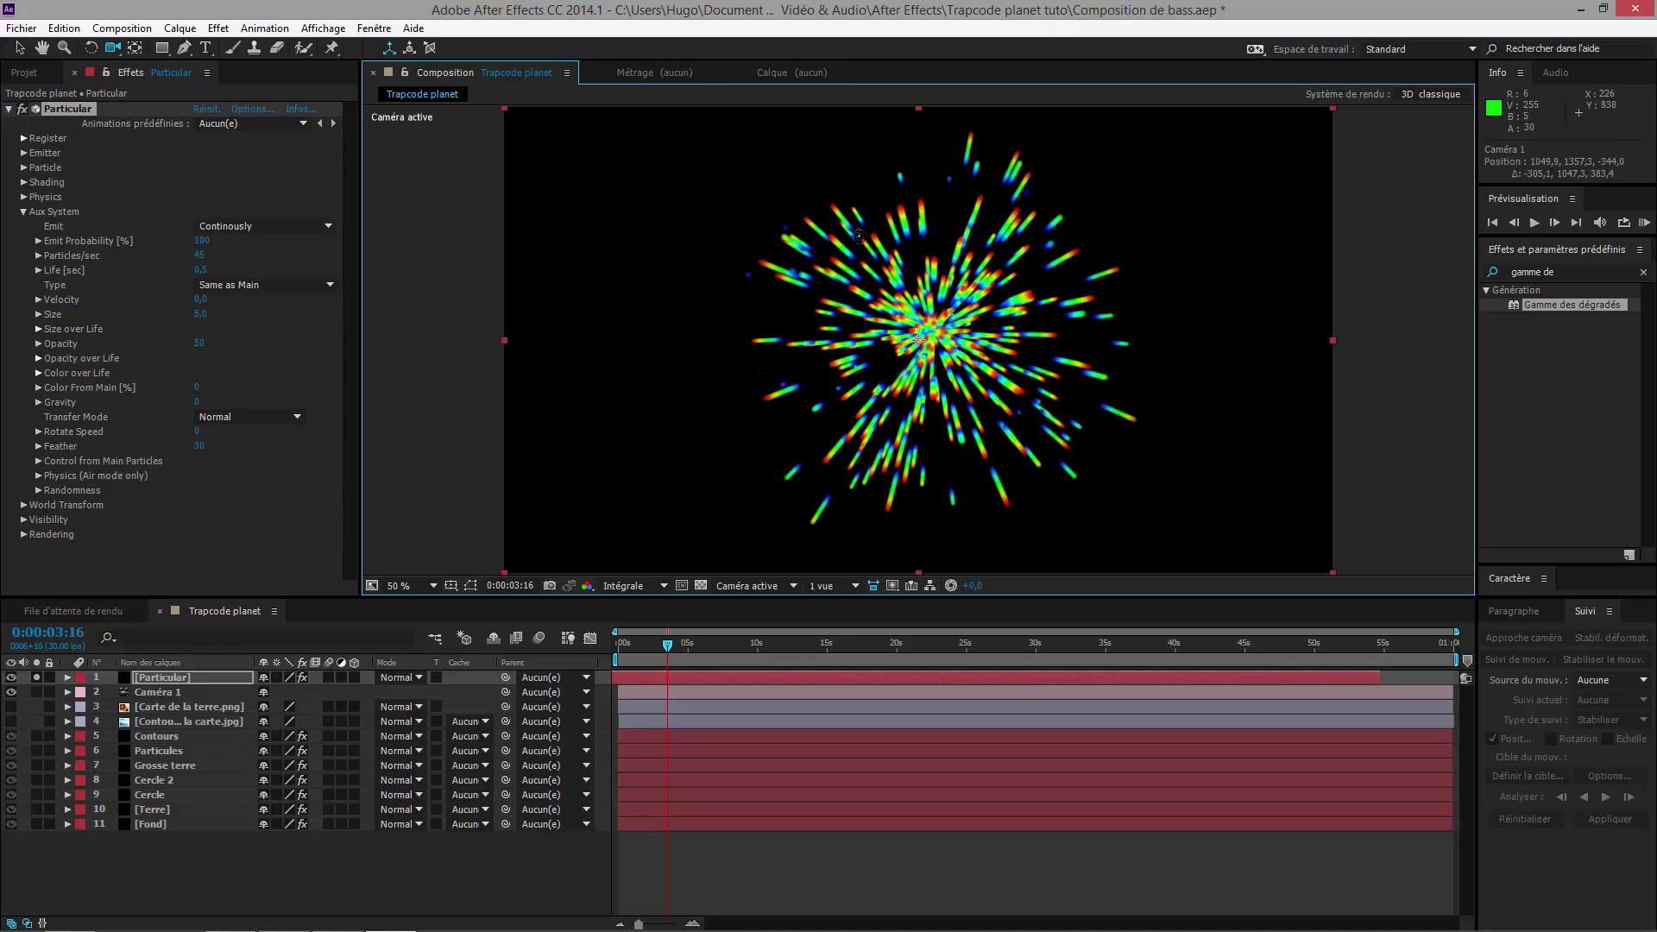
pyautogui.moveTo(707, 652)
pyautogui.mouseDown()
pyautogui.moveTo(749, 650)
pyautogui.moveTo(720, 647)
pyautogui.mouseUp()
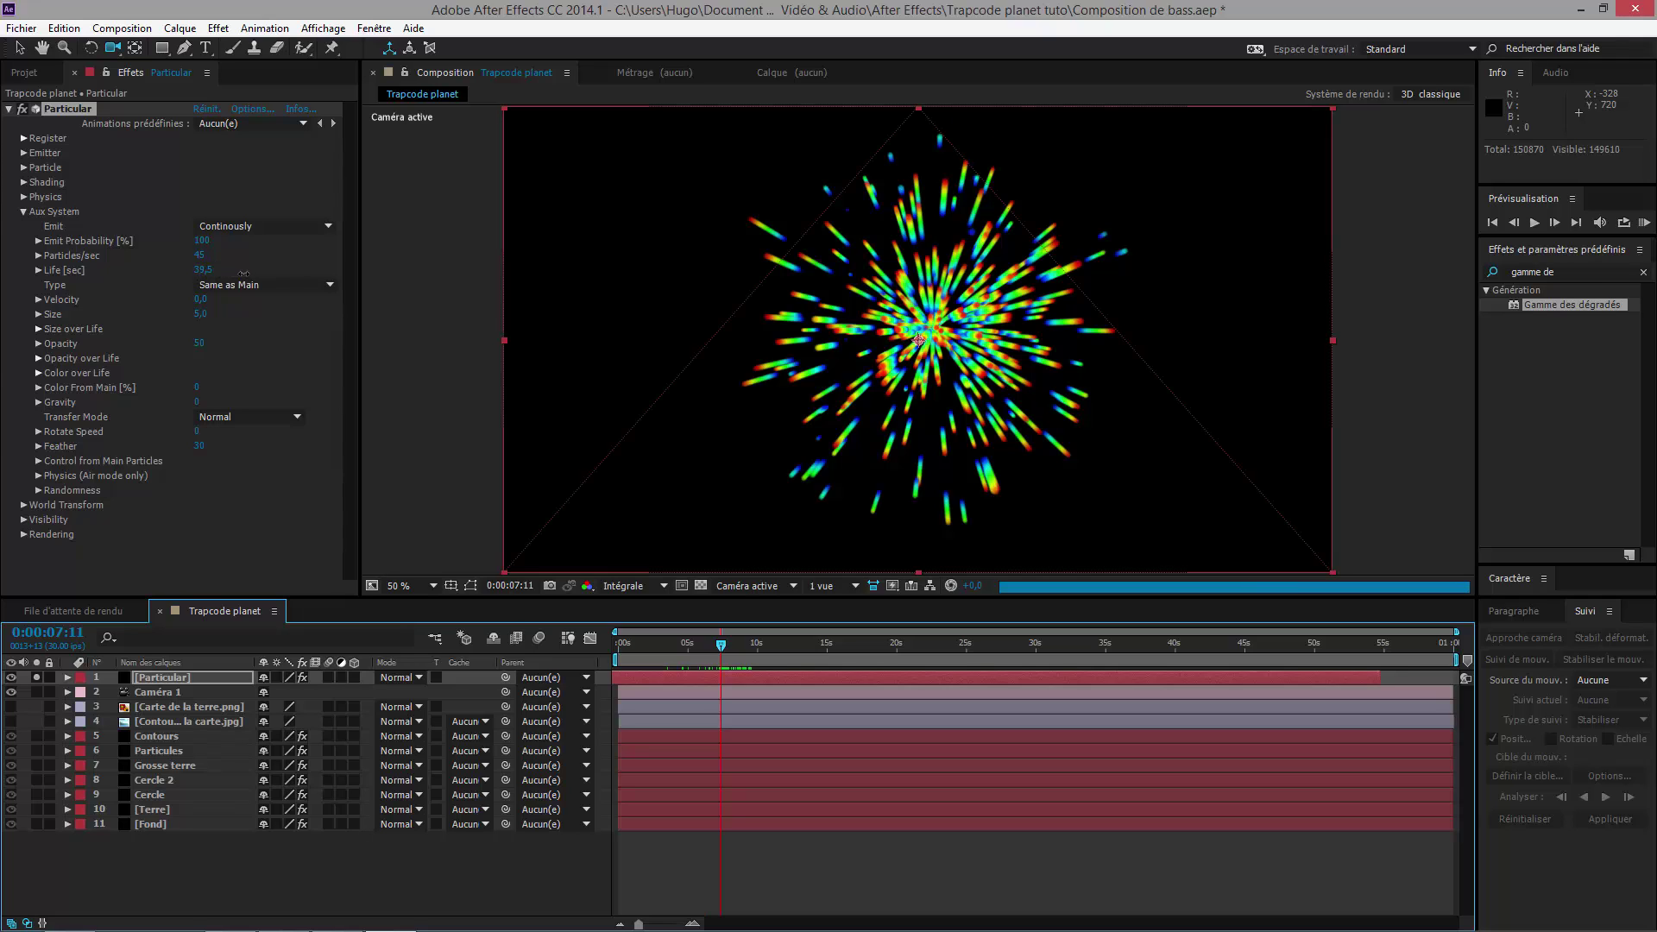
# Step: Try a longer Aux System Life, undo it, and lower Emit Probability to 35%
pyautogui.moveTo(216, 273); pyautogui.dragTo(243, 273)
pyautogui.hotkey('ctrl', 'z')
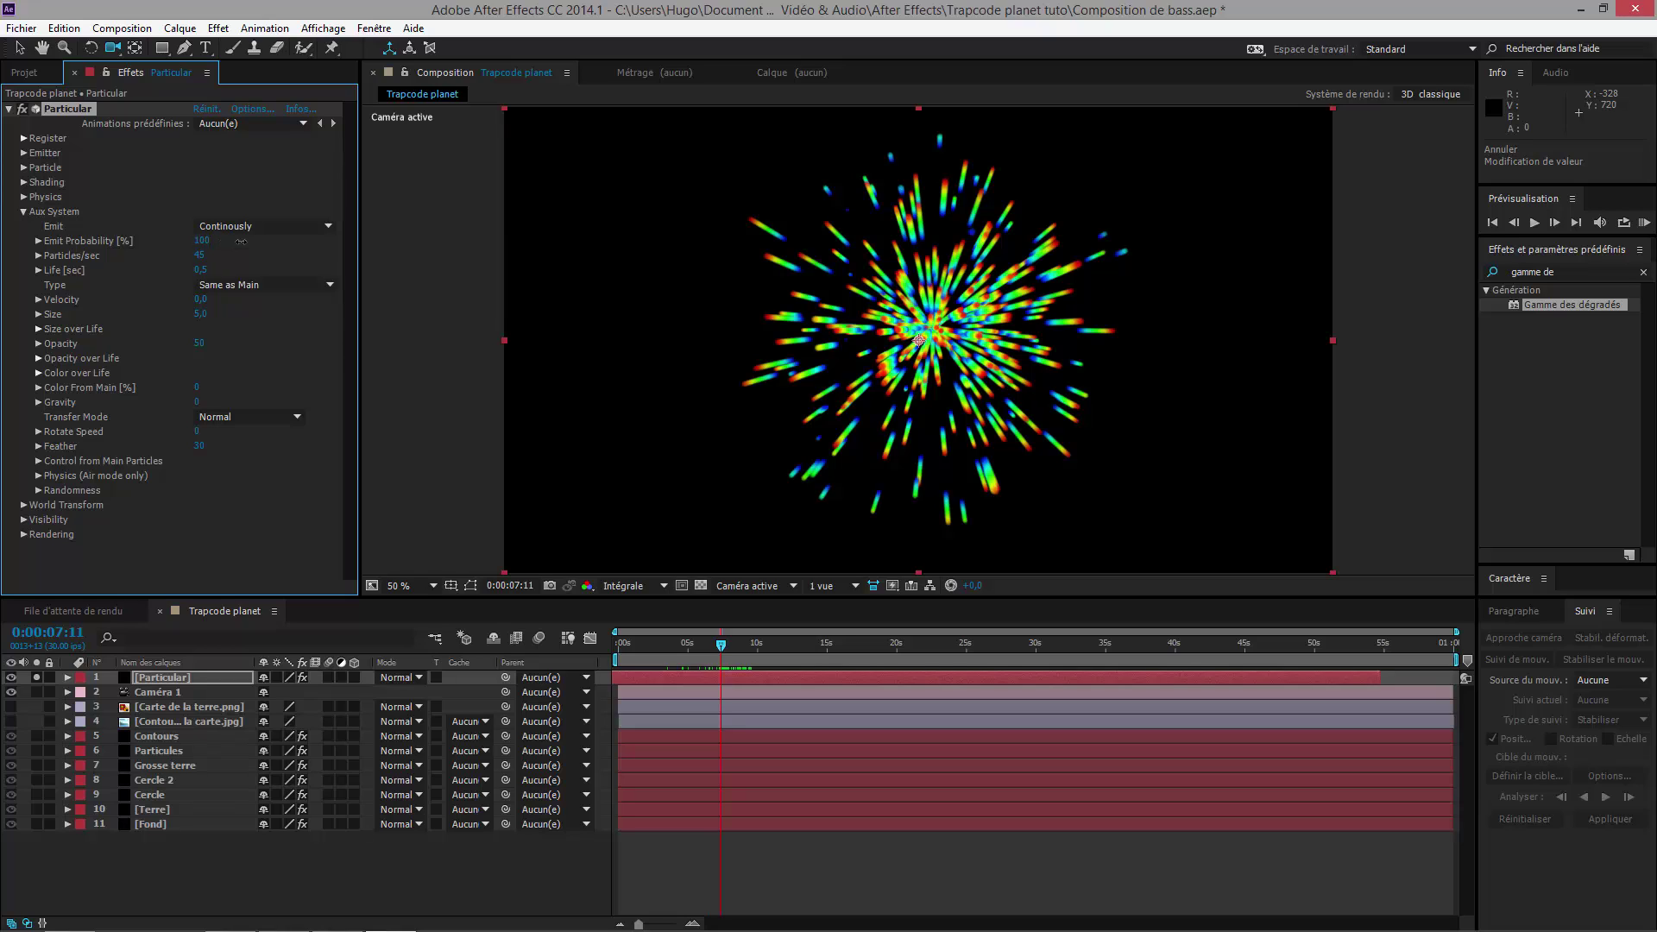
pyautogui.moveTo(207, 237); pyautogui.dragTo(169, 251)
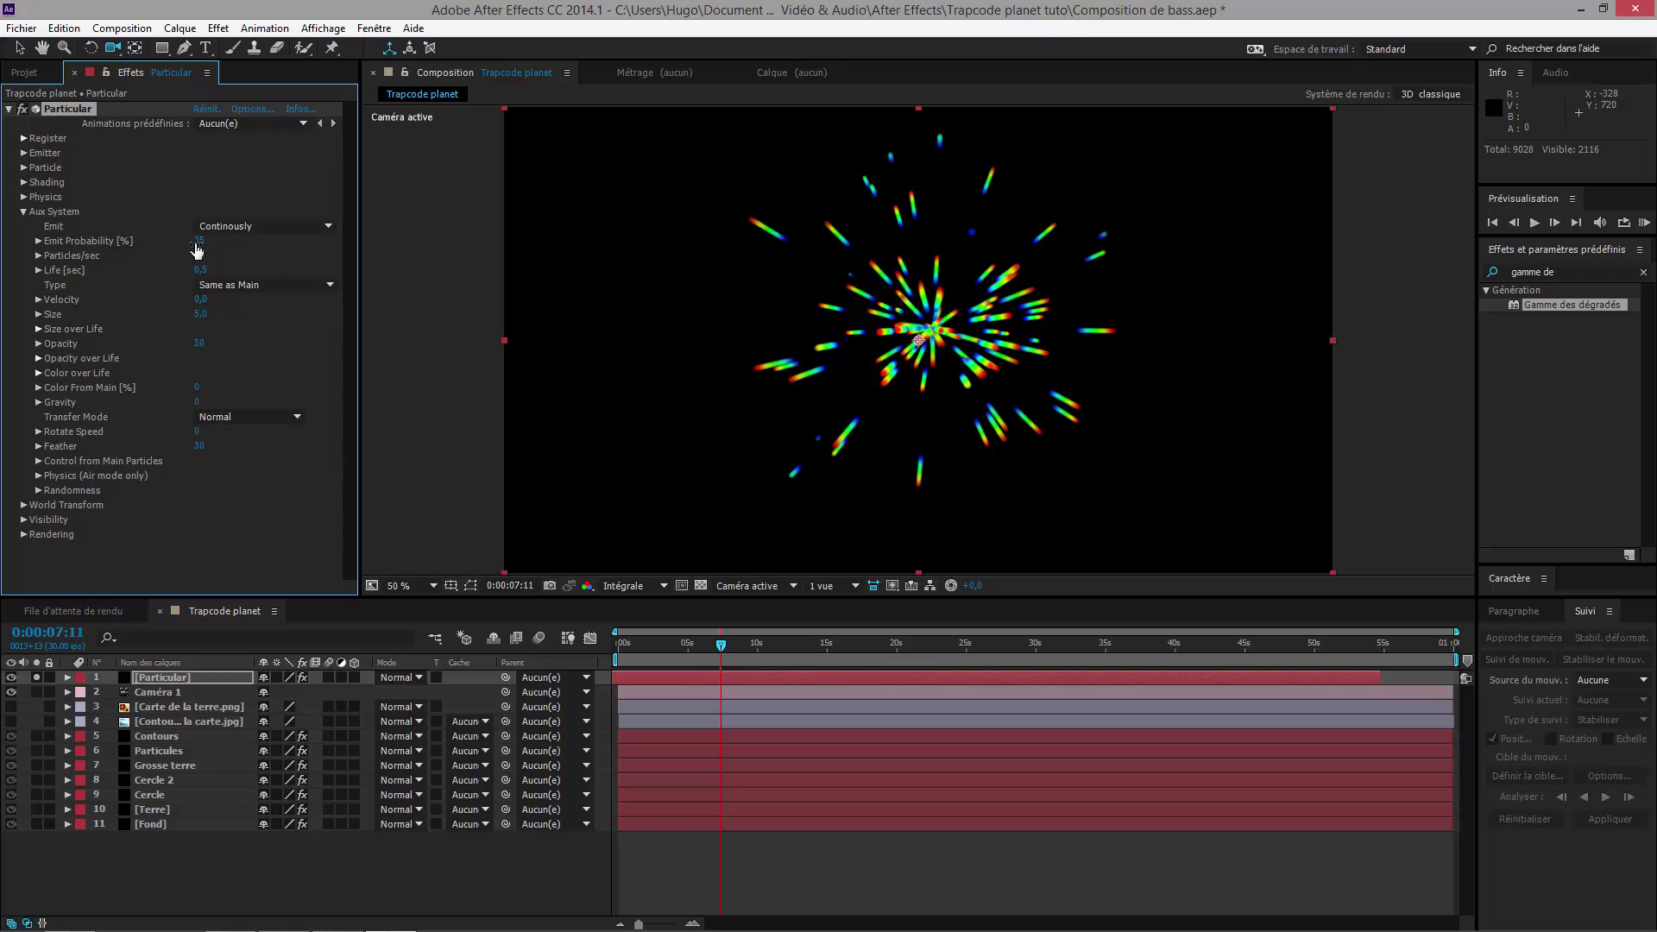
pyautogui.moveTo(698, 356); pyautogui.dragTo(656, 393)
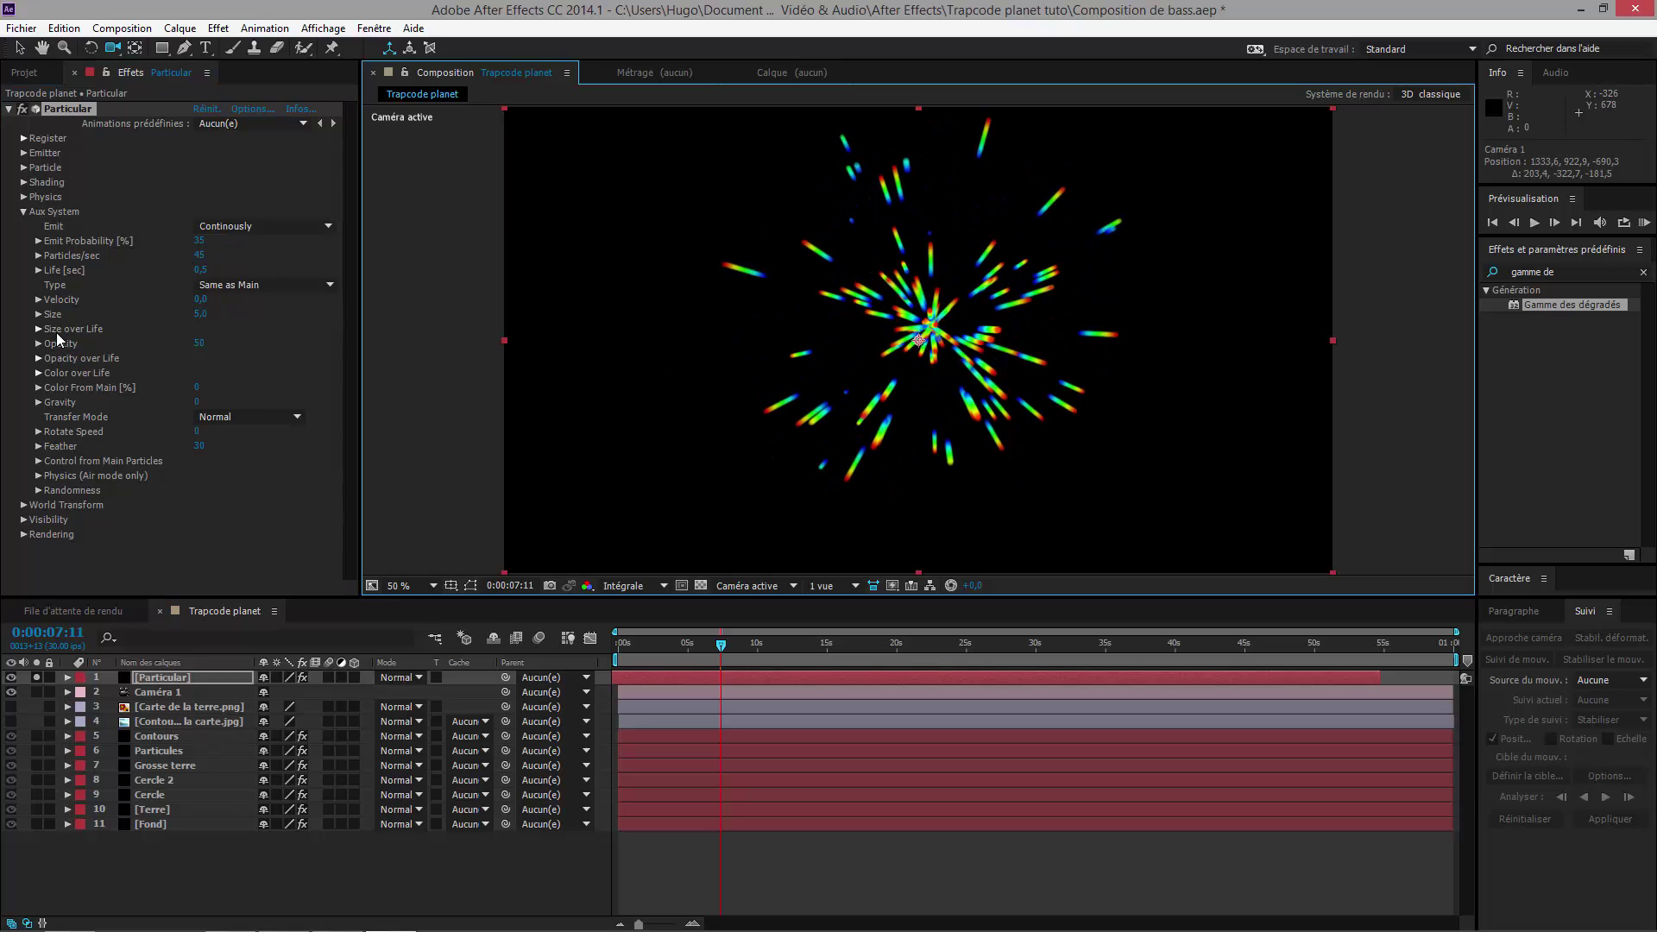
# Step: Apply the black-violet-white preset to the Aux System's Color over Life, recolour the black stop white and move it to the birth end
pyautogui.click(38, 373)
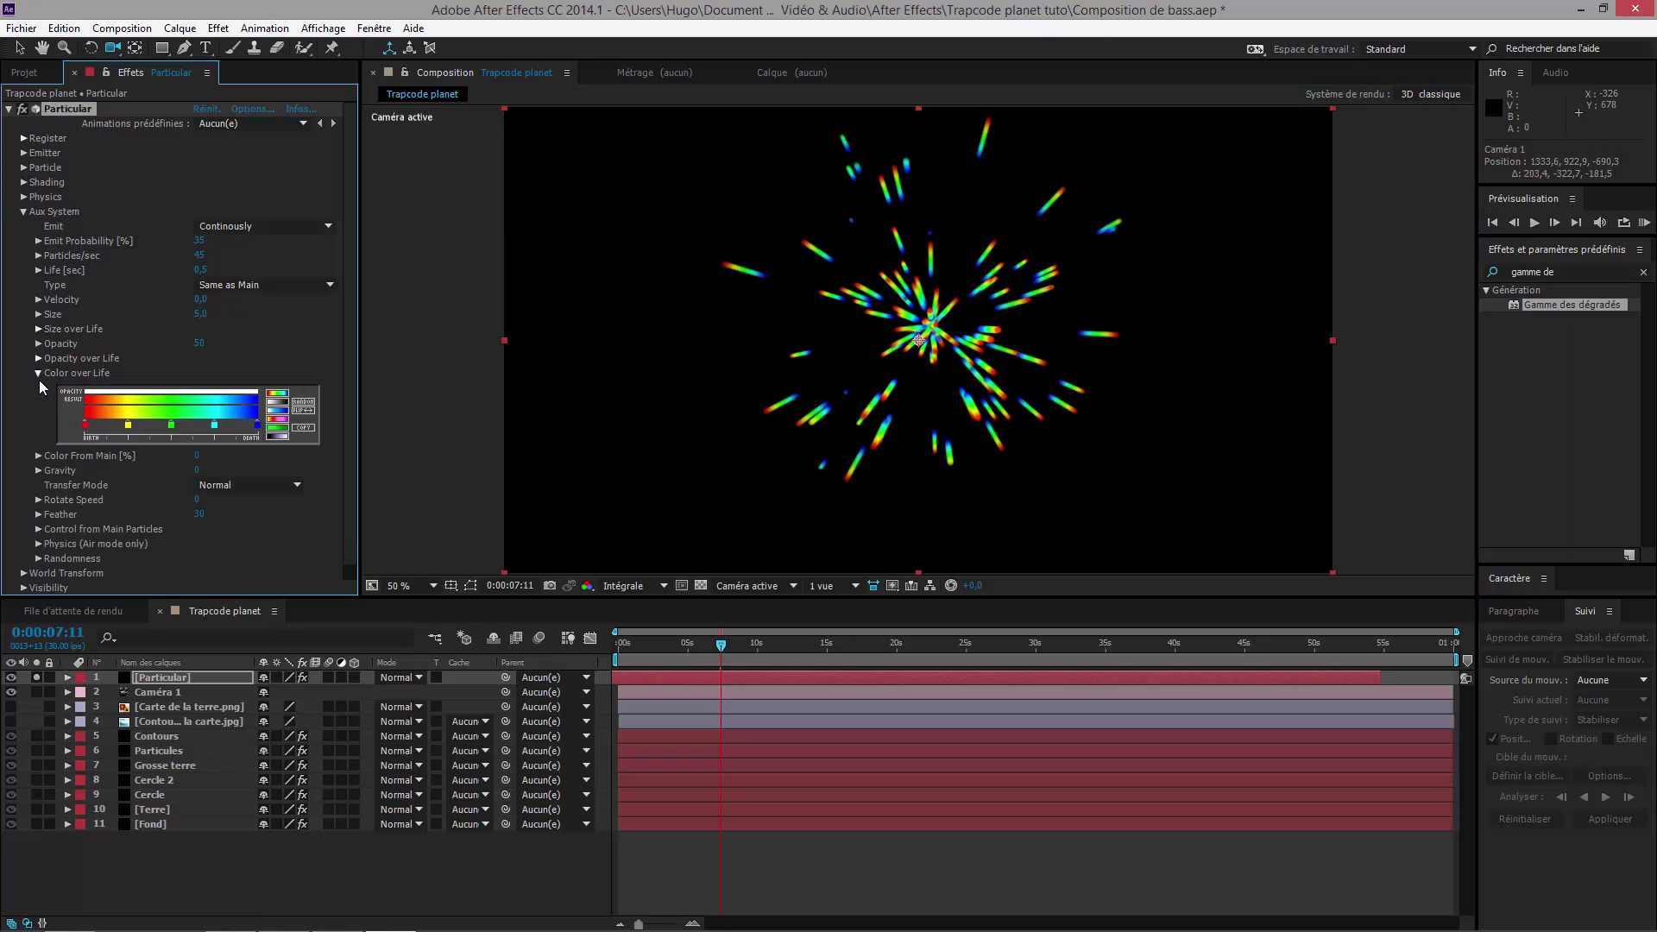
pyautogui.click(274, 437)
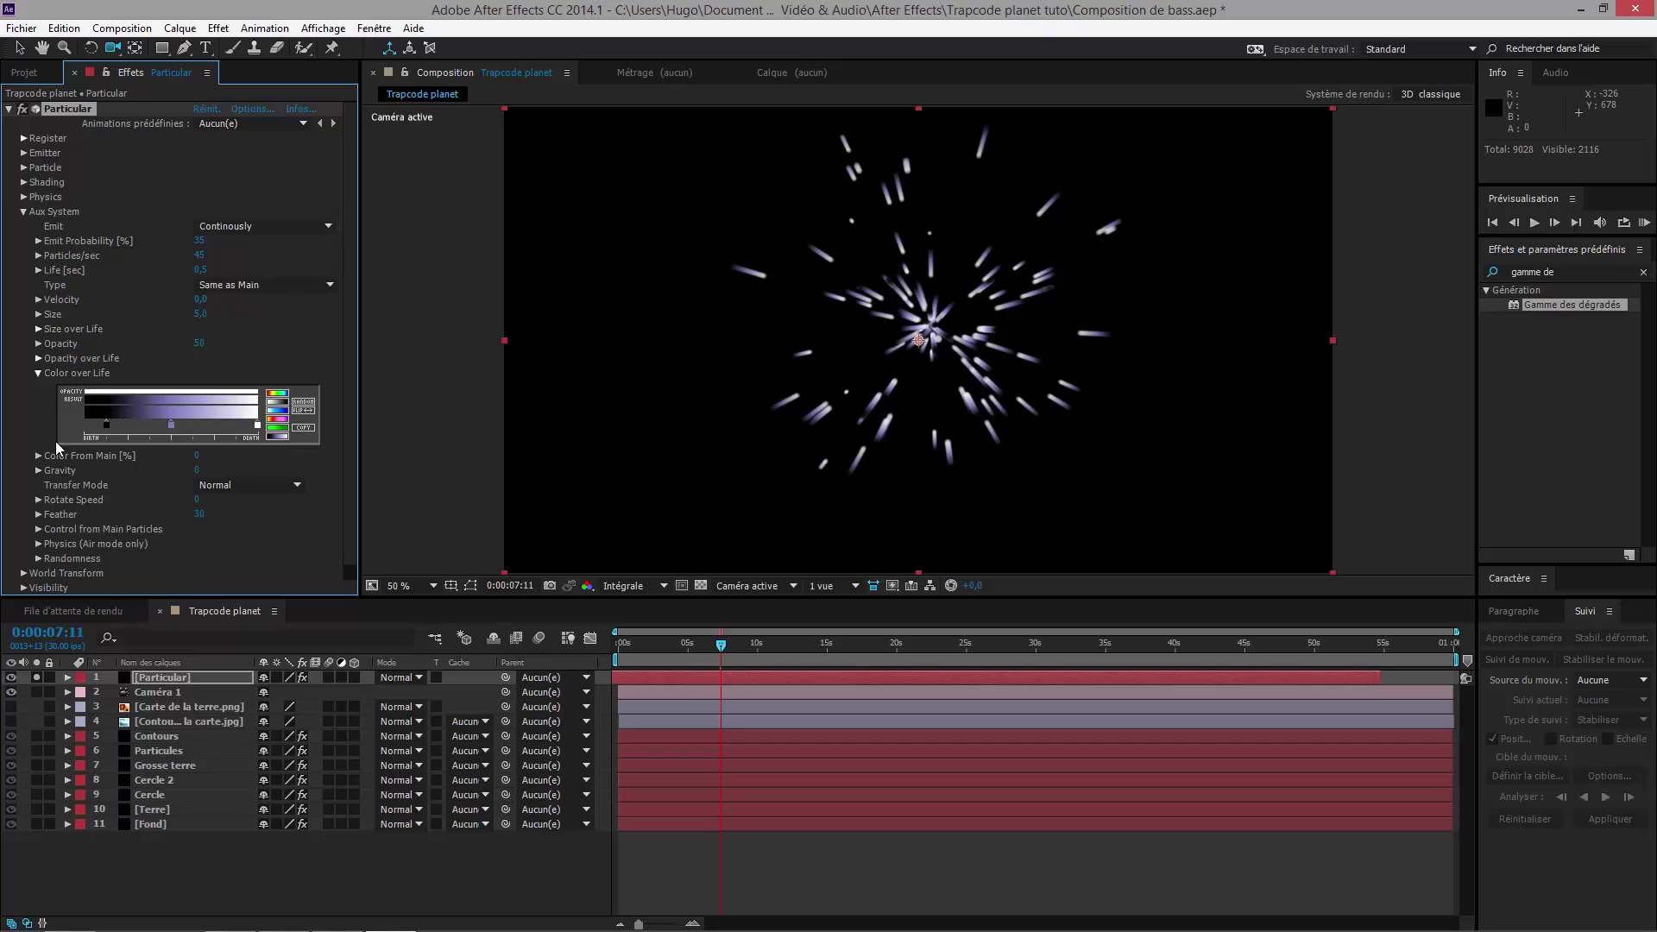
pyautogui.doubleClick(106, 425)
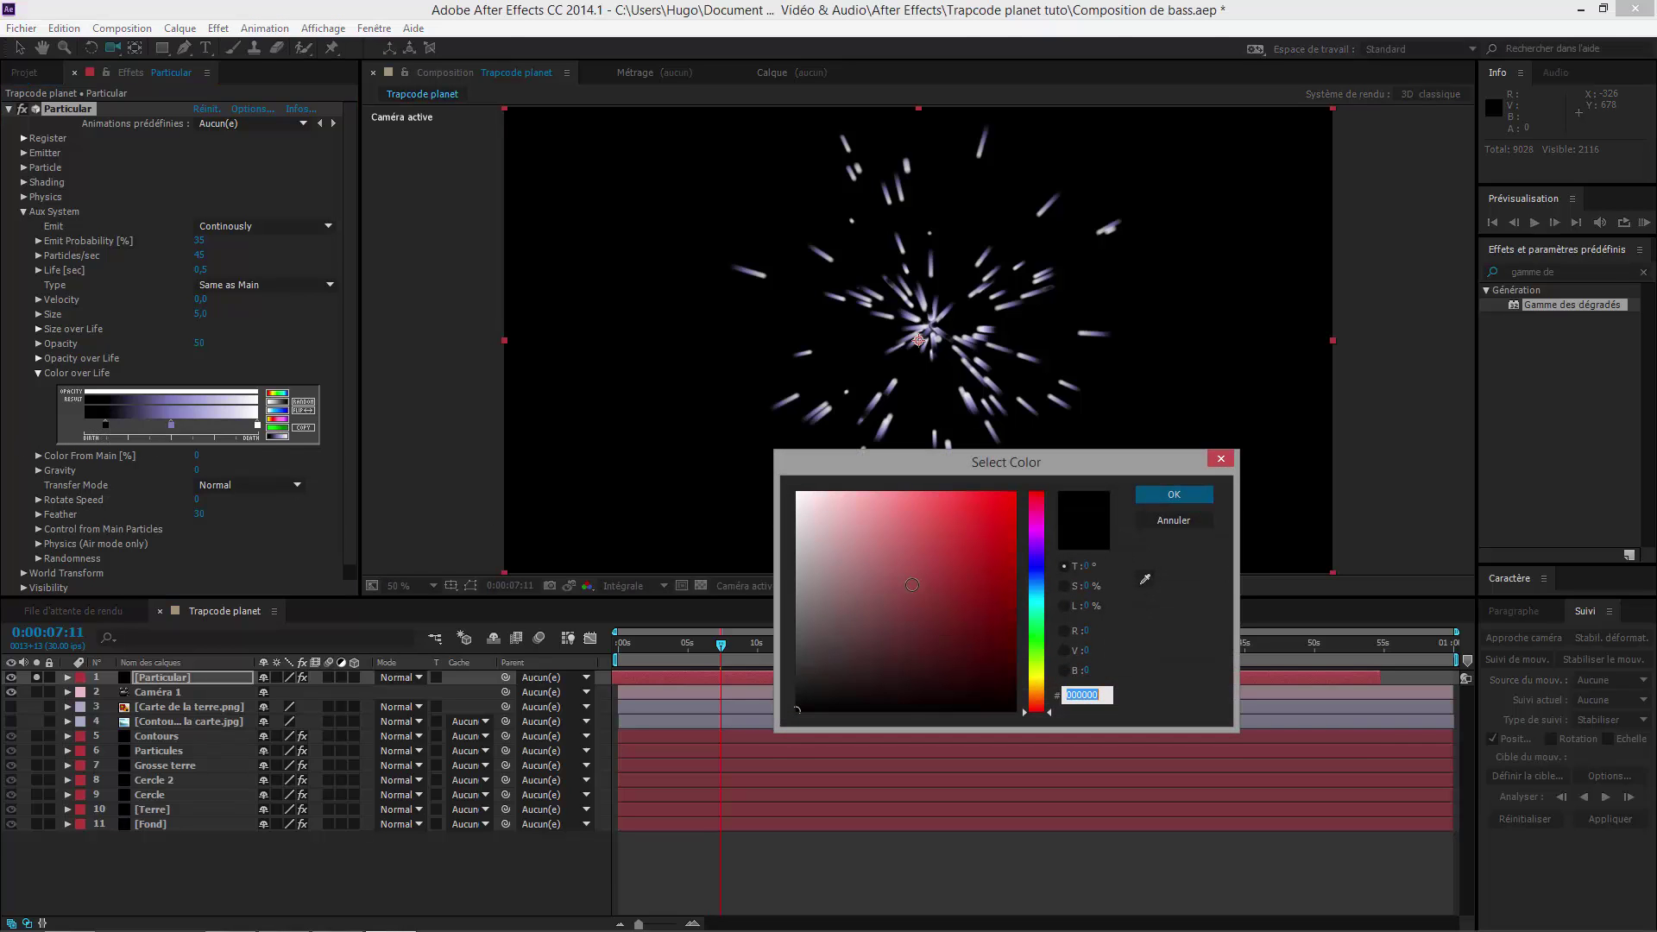
pyautogui.moveTo(685, 442); pyautogui.dragTo(707, 445)
pyautogui.click(1174, 495)
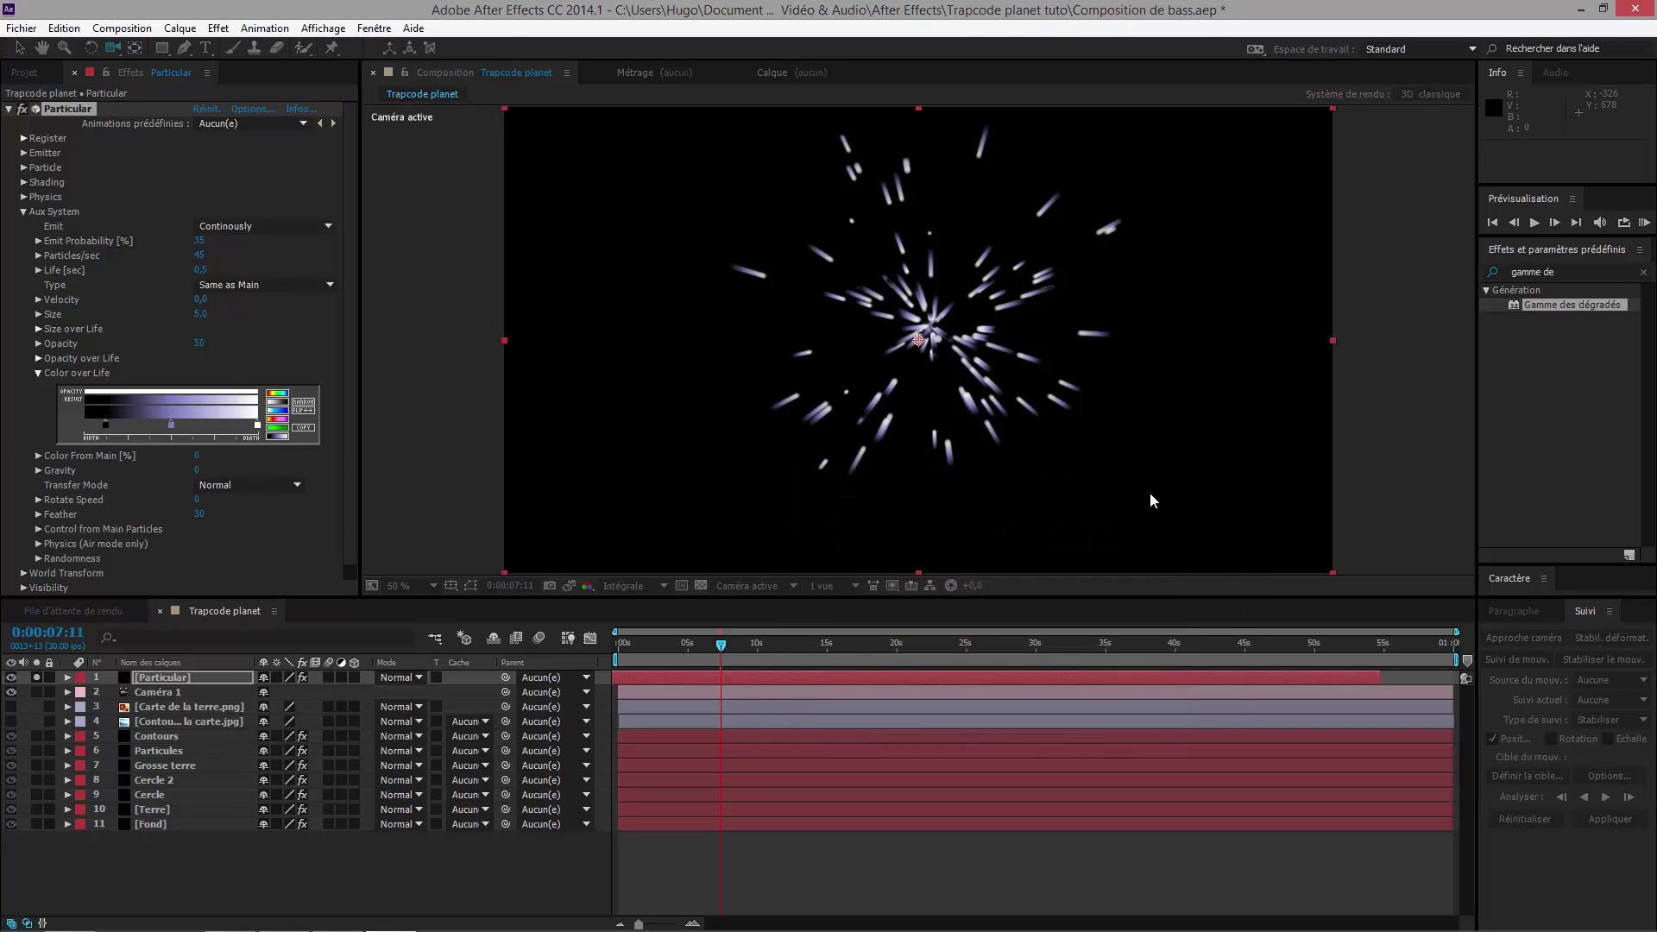
pyautogui.moveTo(107, 426); pyautogui.dragTo(93, 439)
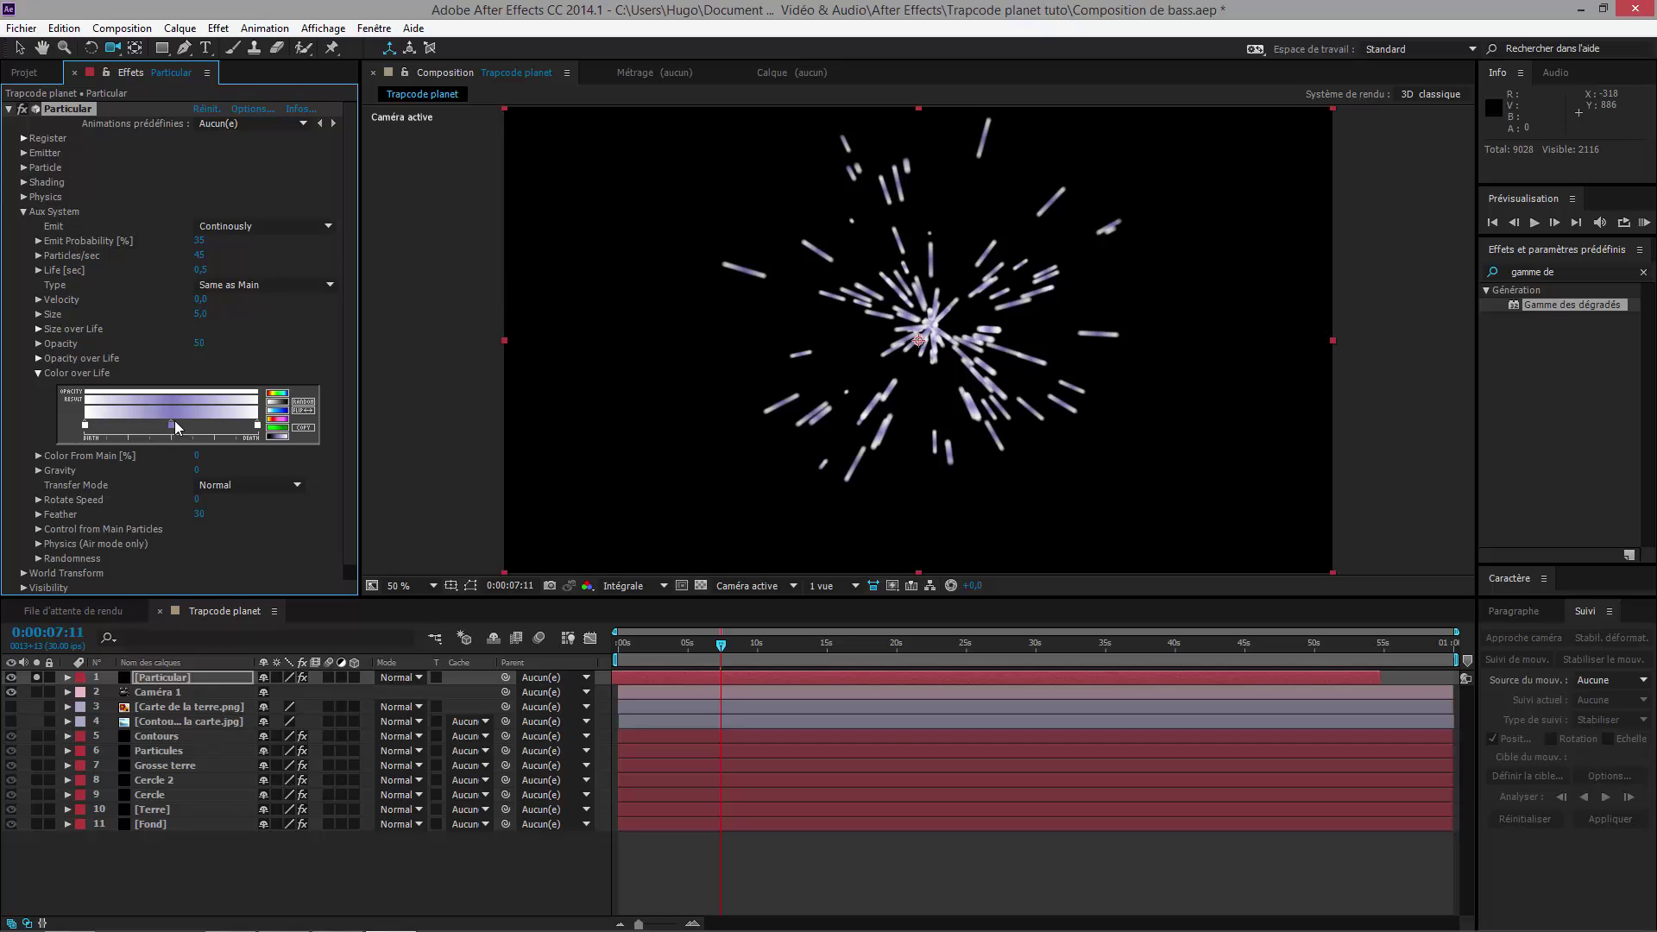
# Step: Add a bright orange stop, about #FF6C00, near the birth end of the Color over Life gradient
pyautogui.doubleClick(107, 426)
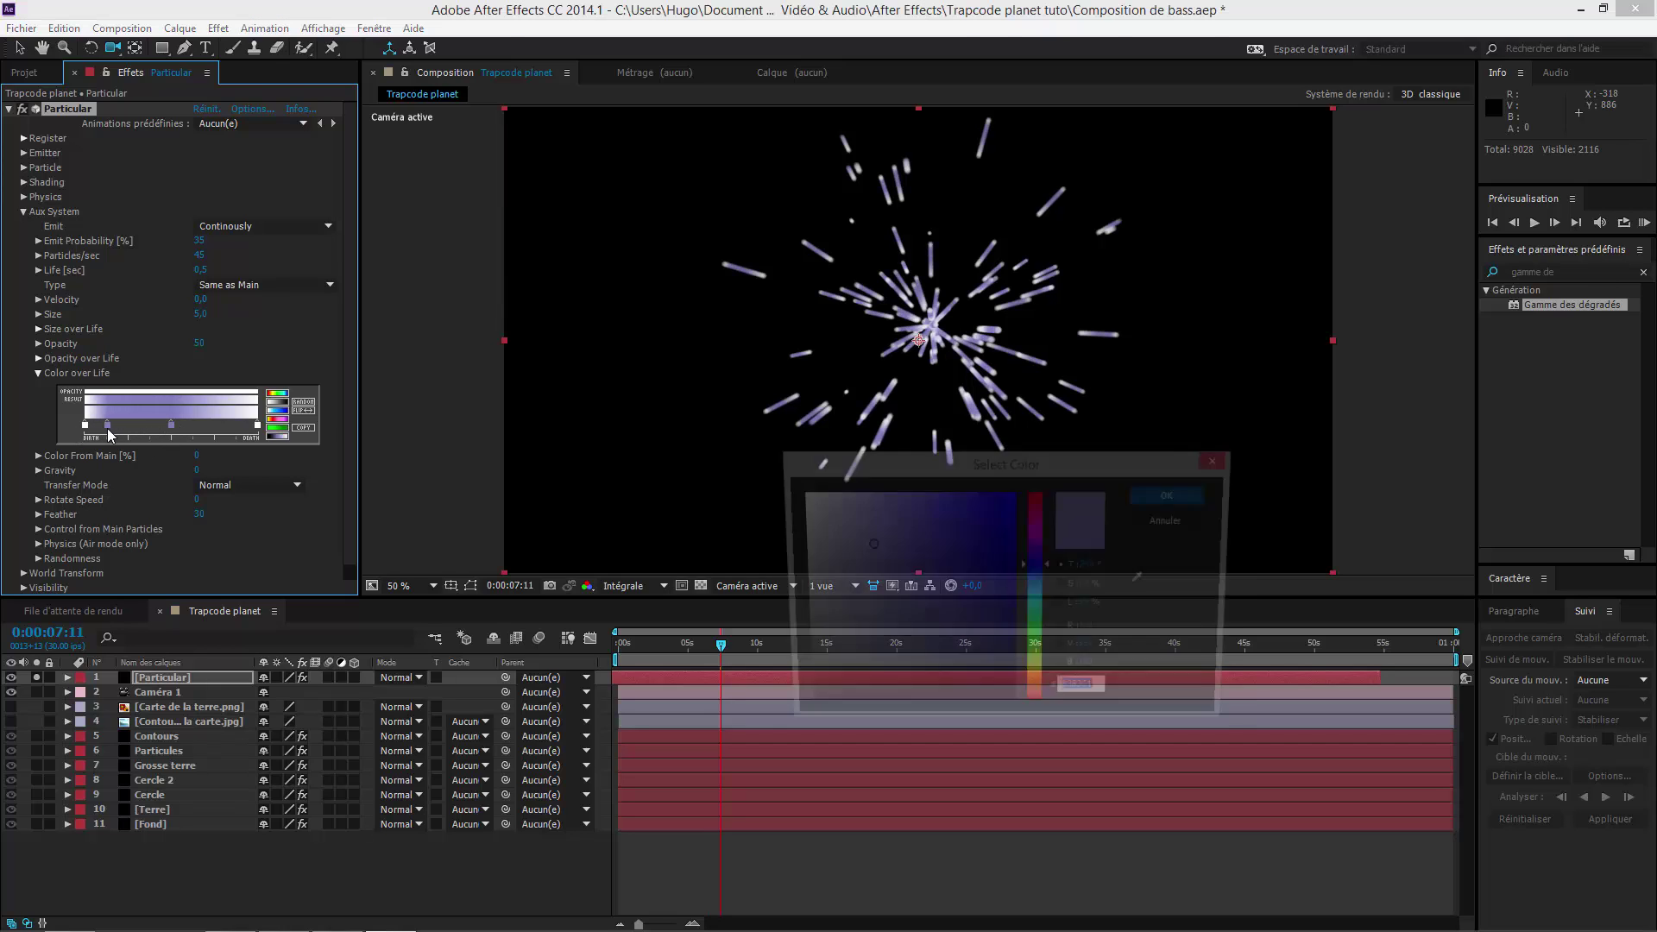
pyautogui.moveTo(1036, 676); pyautogui.dragTo(1040, 703)
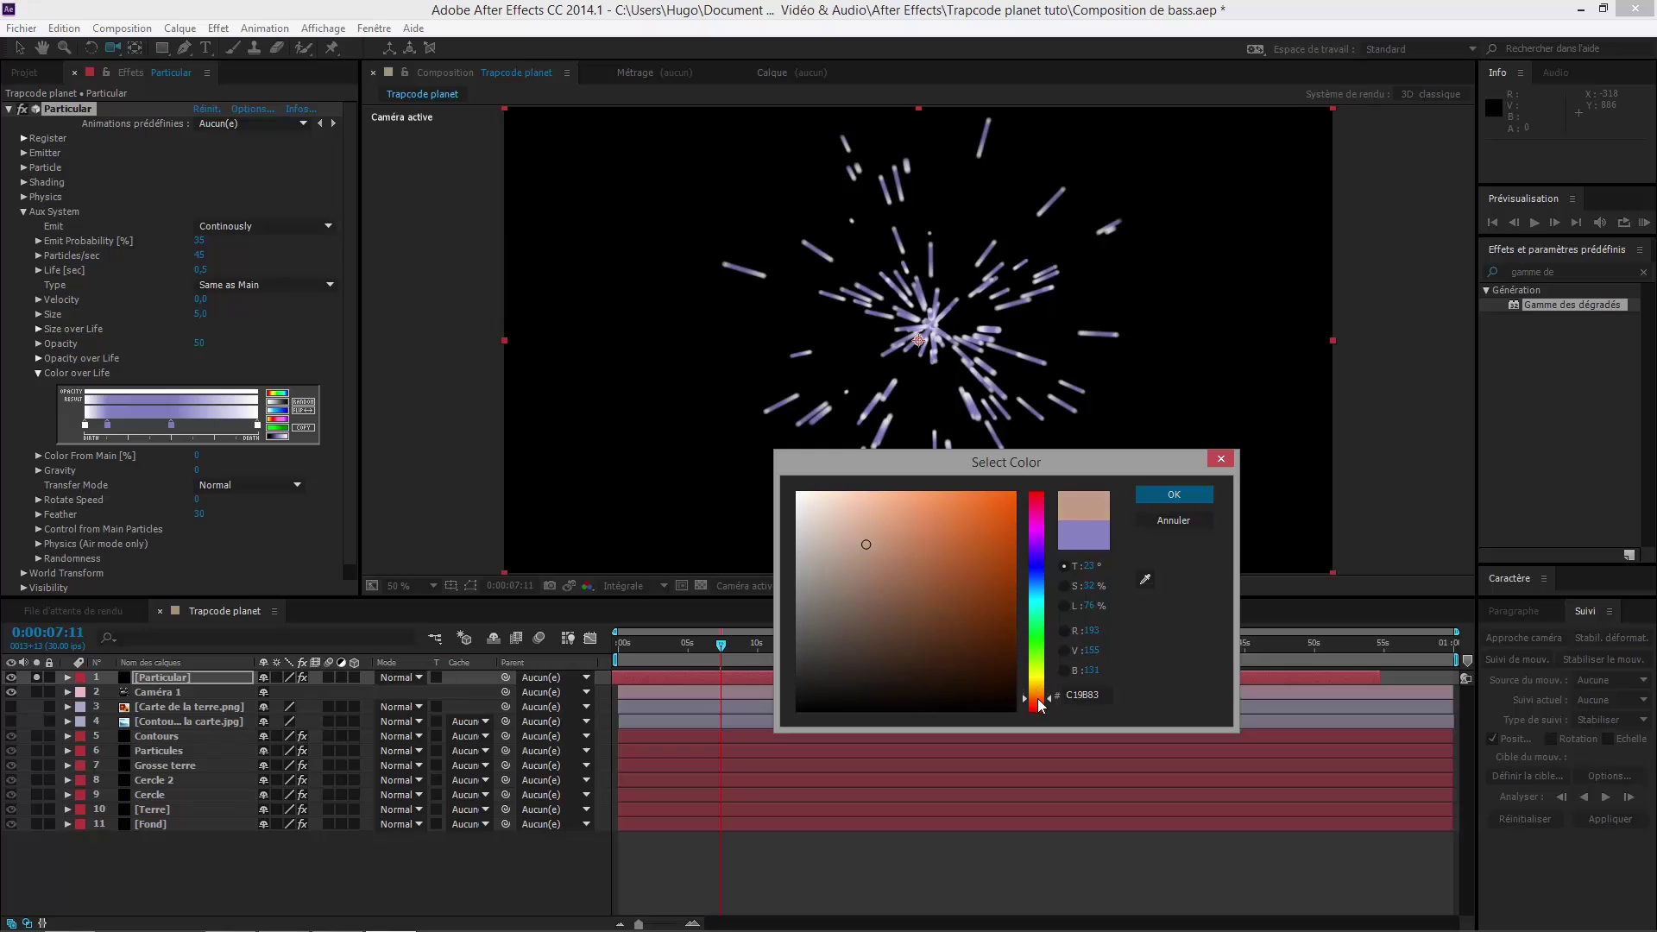
pyautogui.moveTo(987, 567); pyautogui.dragTo(1018, 490)
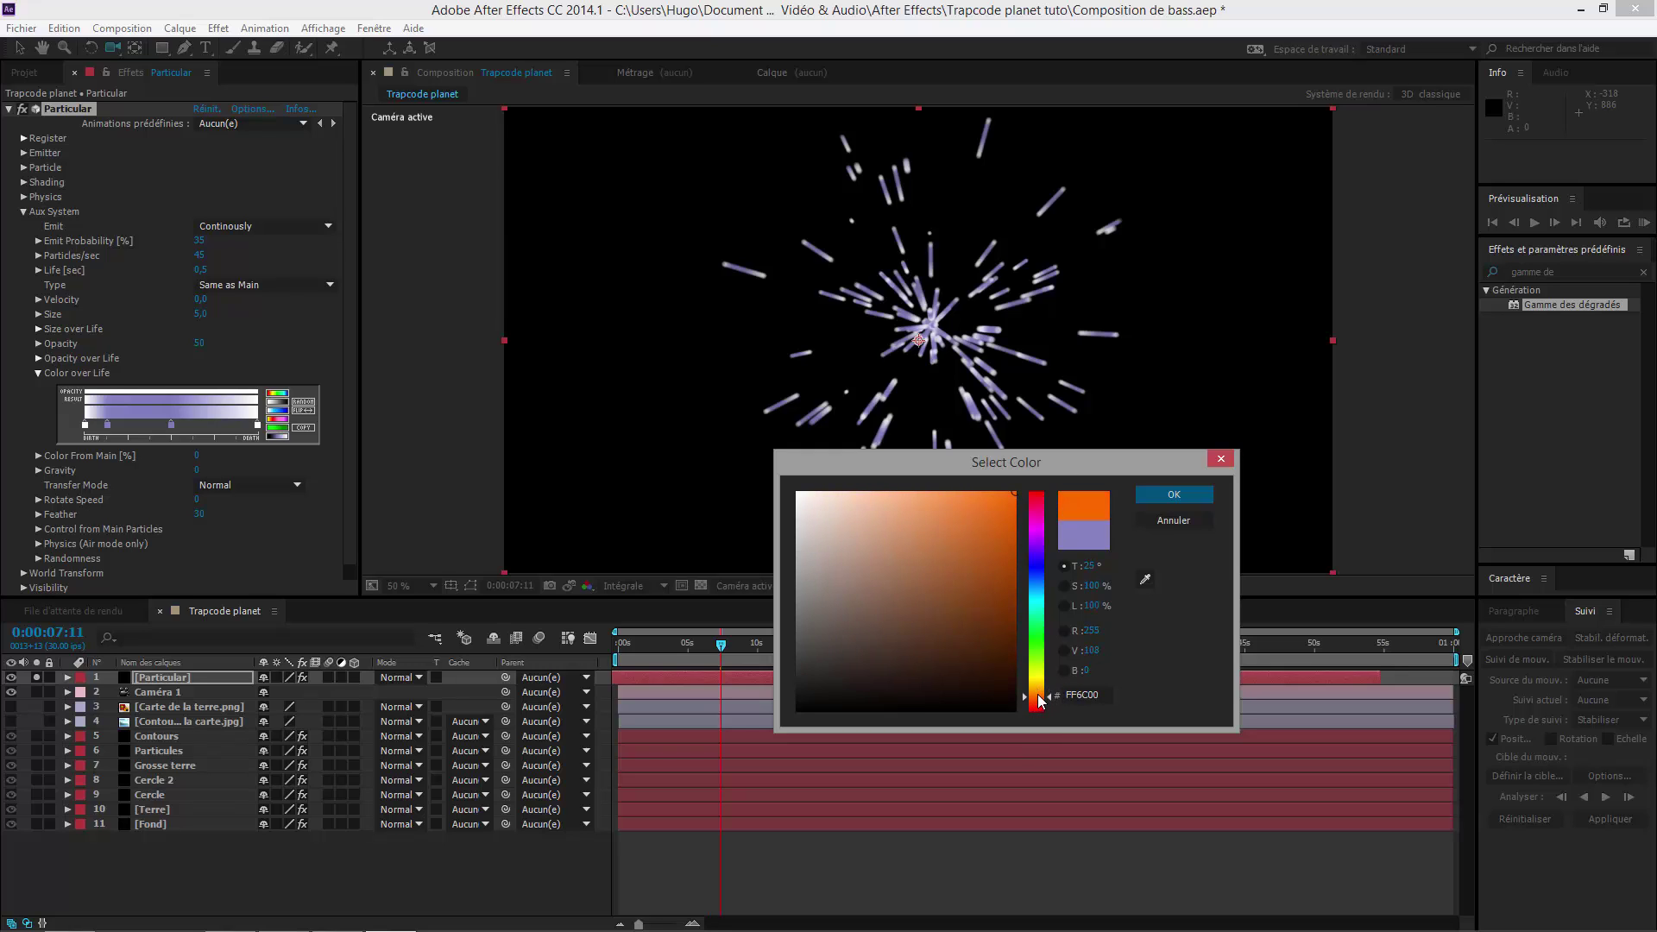
pyautogui.click(1171, 493)
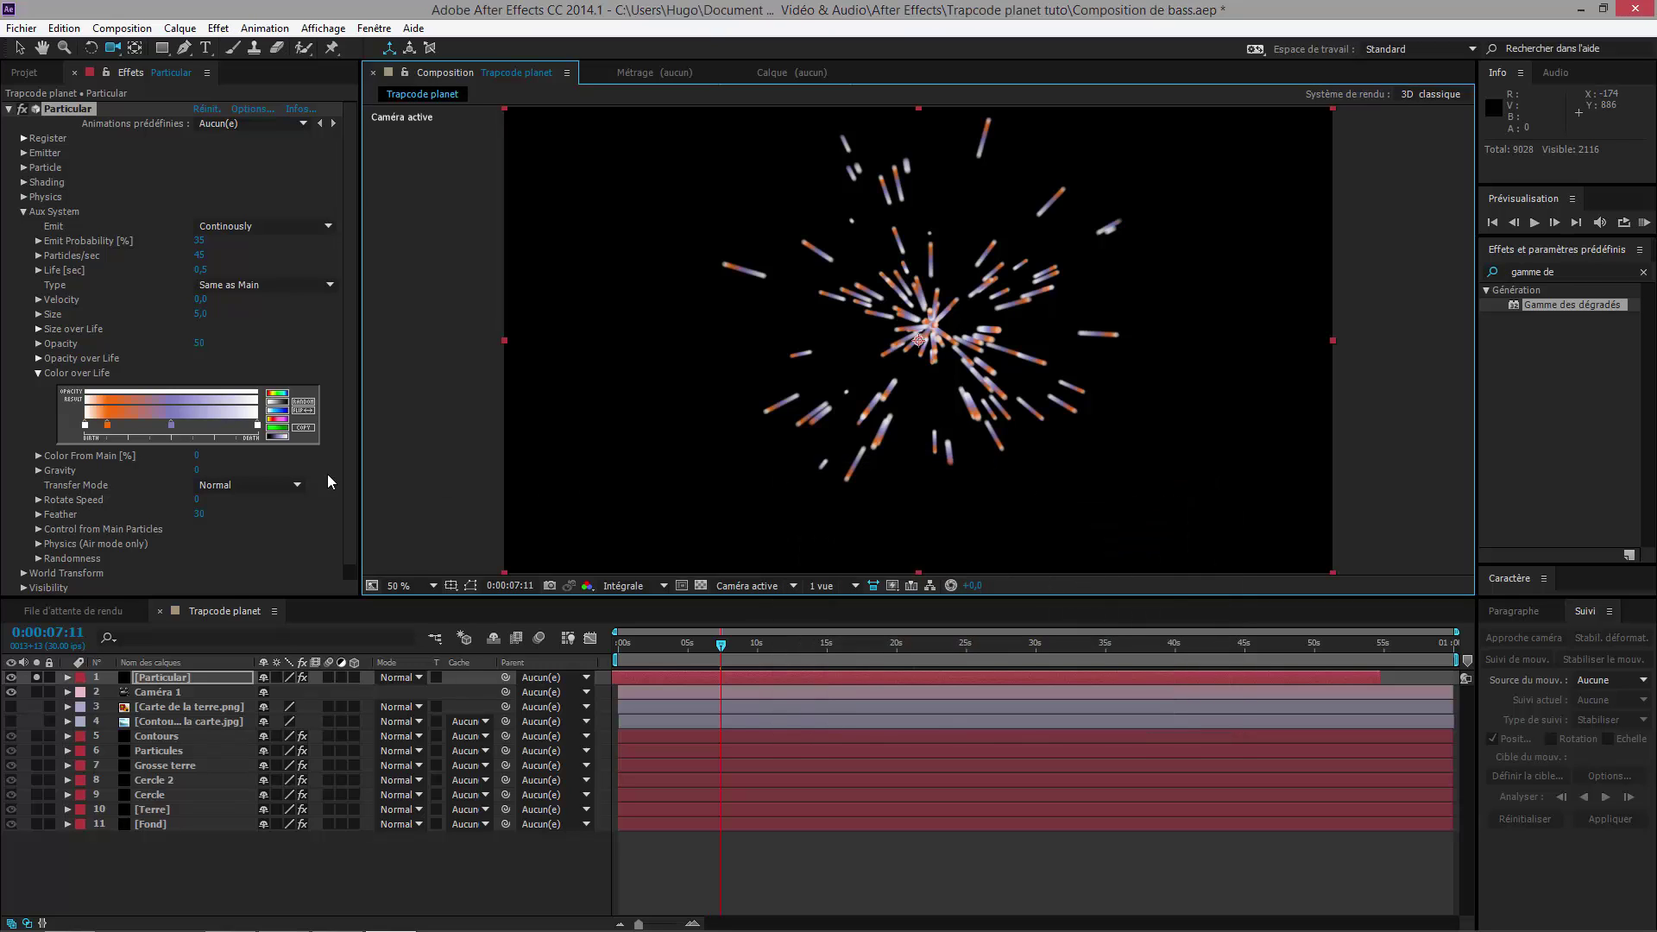
# Step: Remove the violet and death-end white stops from the gradient and shift the orange stop to about a third of the particle life
pyautogui.doubleClick(255, 426)
pyautogui.click(1195, 522)
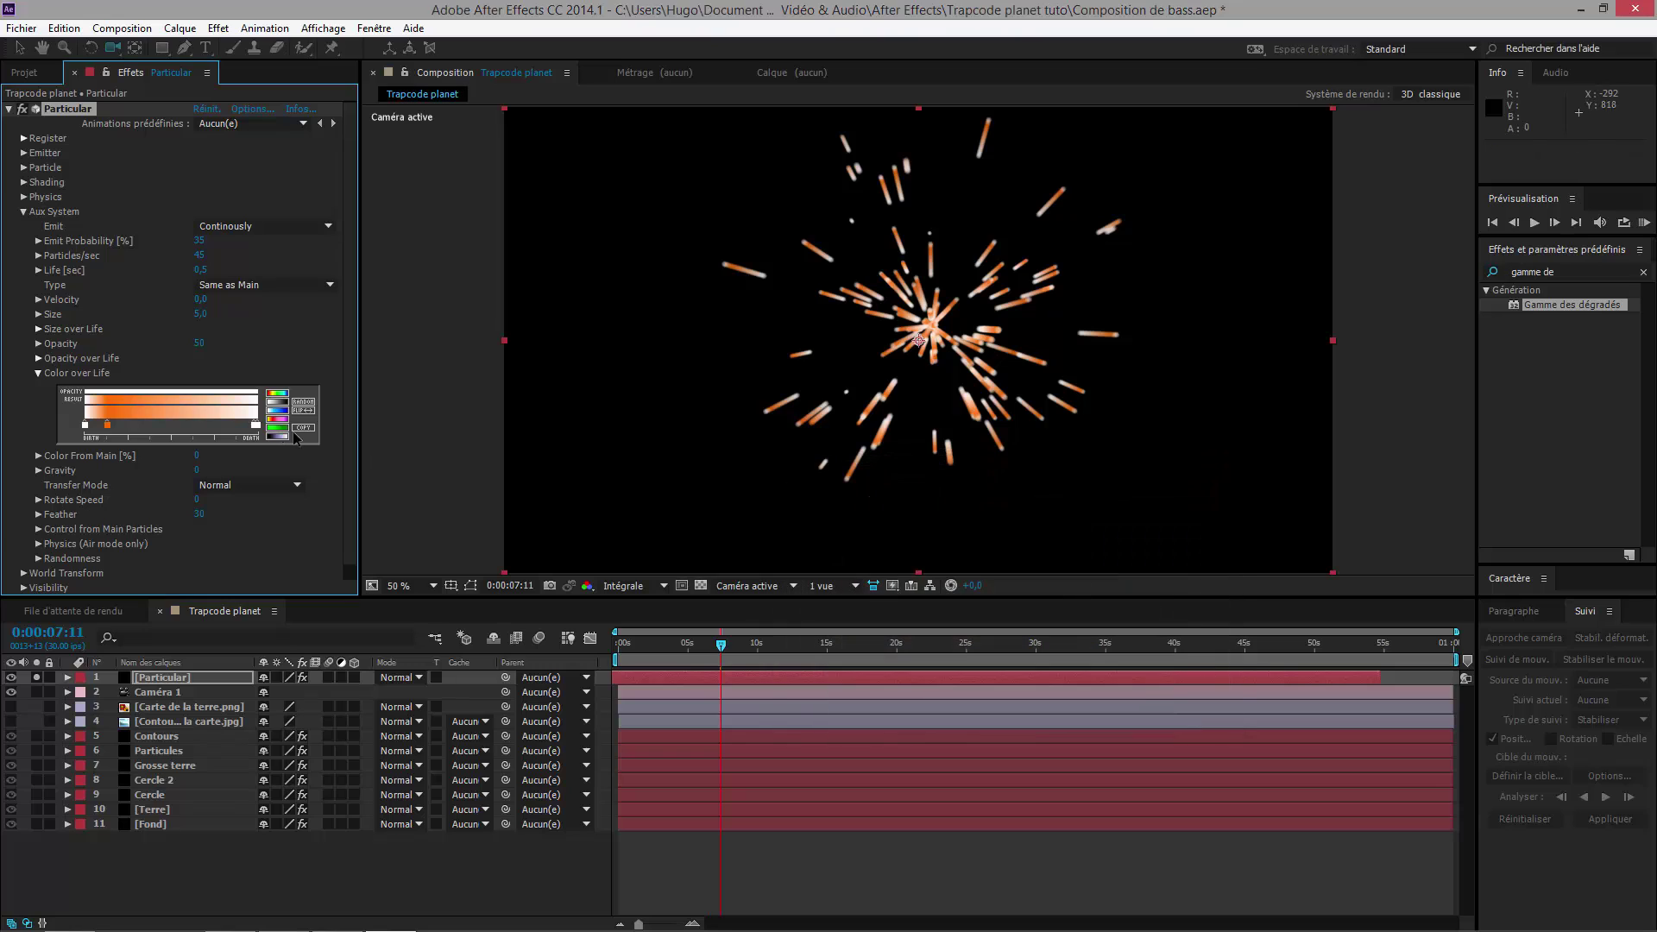
pyautogui.moveTo(251, 425); pyautogui.dragTo(422, 445)
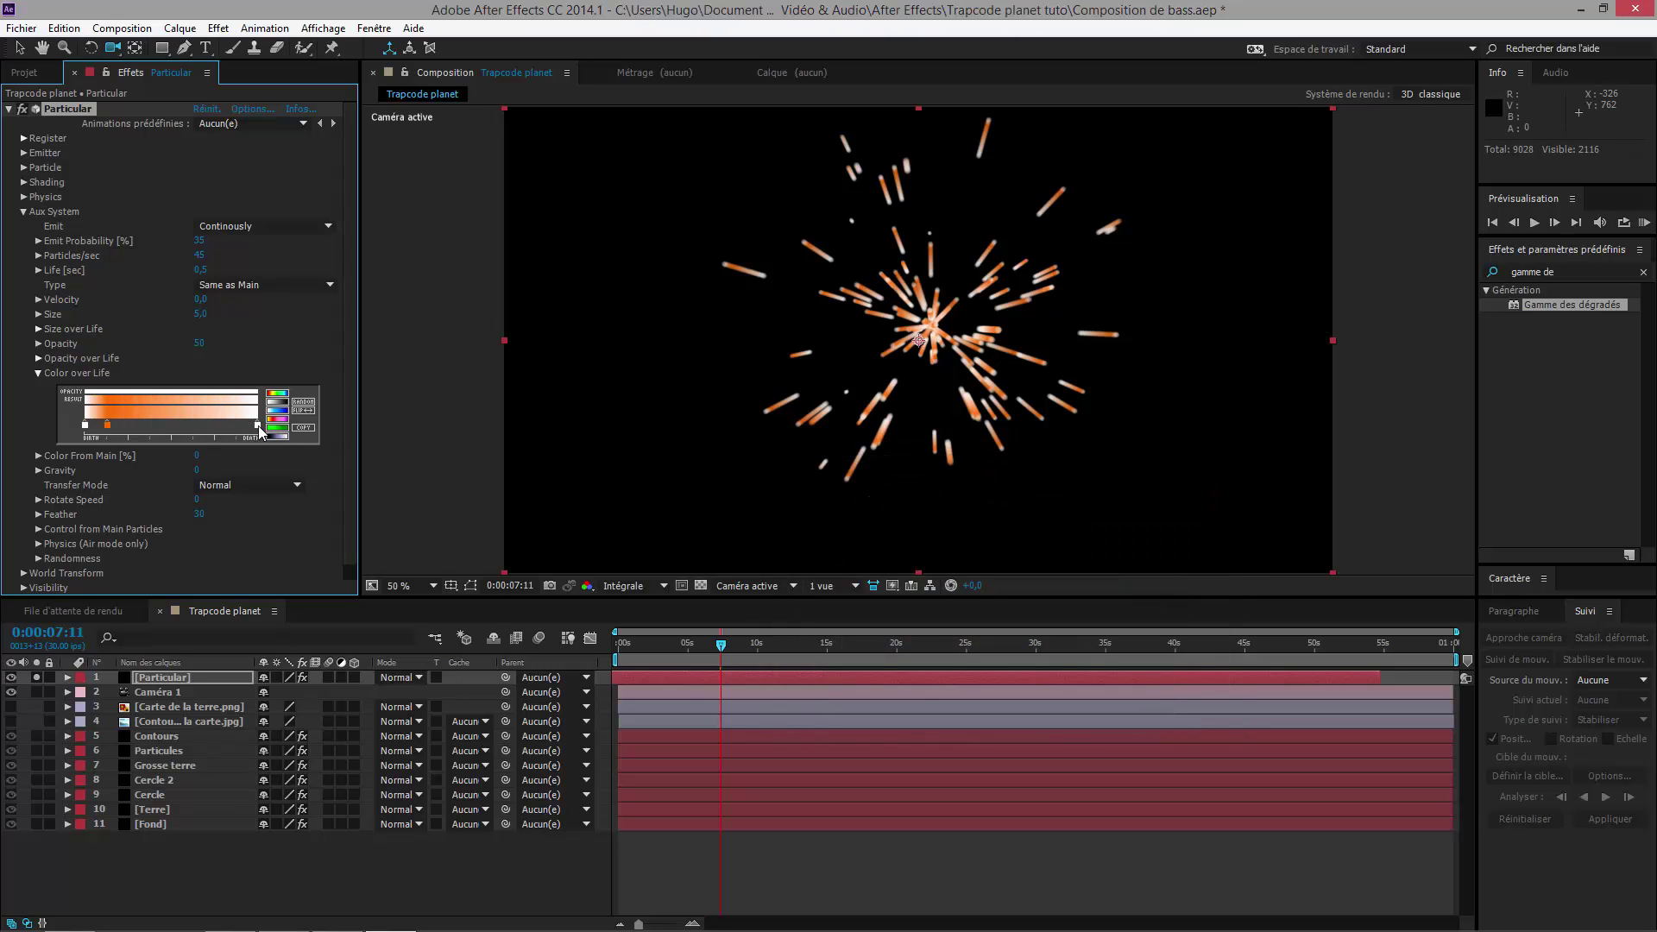
pyautogui.moveTo(256, 426); pyautogui.dragTo(691, 480)
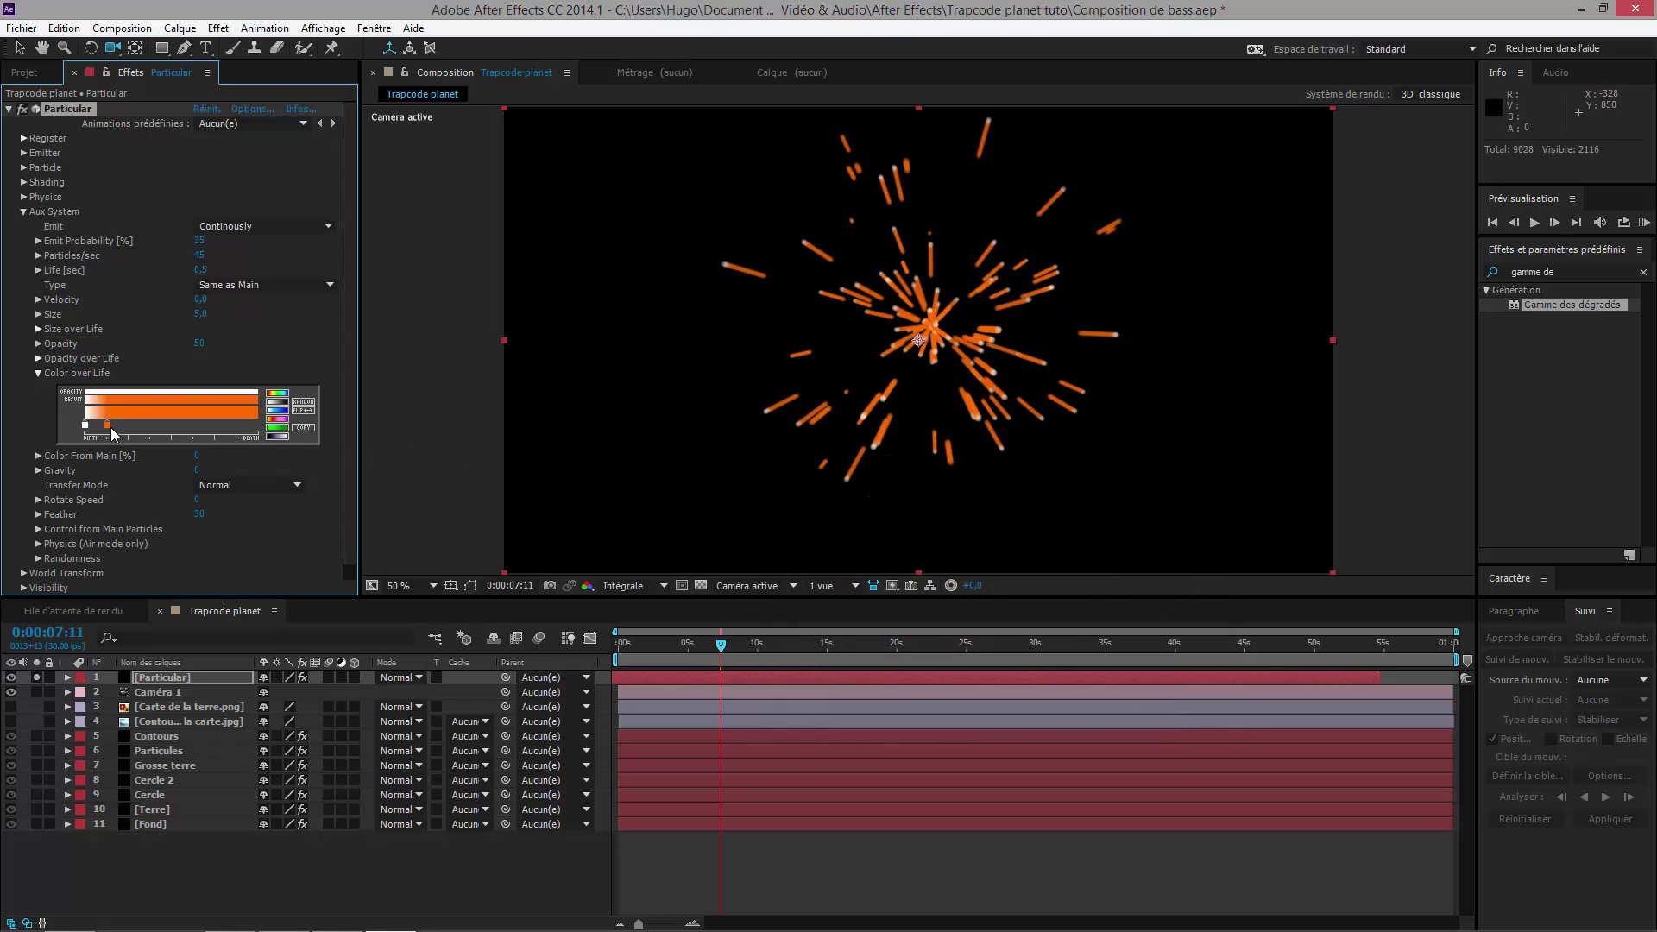
pyautogui.moveTo(107, 425); pyautogui.dragTo(141, 425)
pyautogui.moveTo(648, 418)
pyautogui.mouseDown()
pyautogui.moveTo(907, 270)
pyautogui.moveTo(947, 434)
pyautogui.mouseUp()
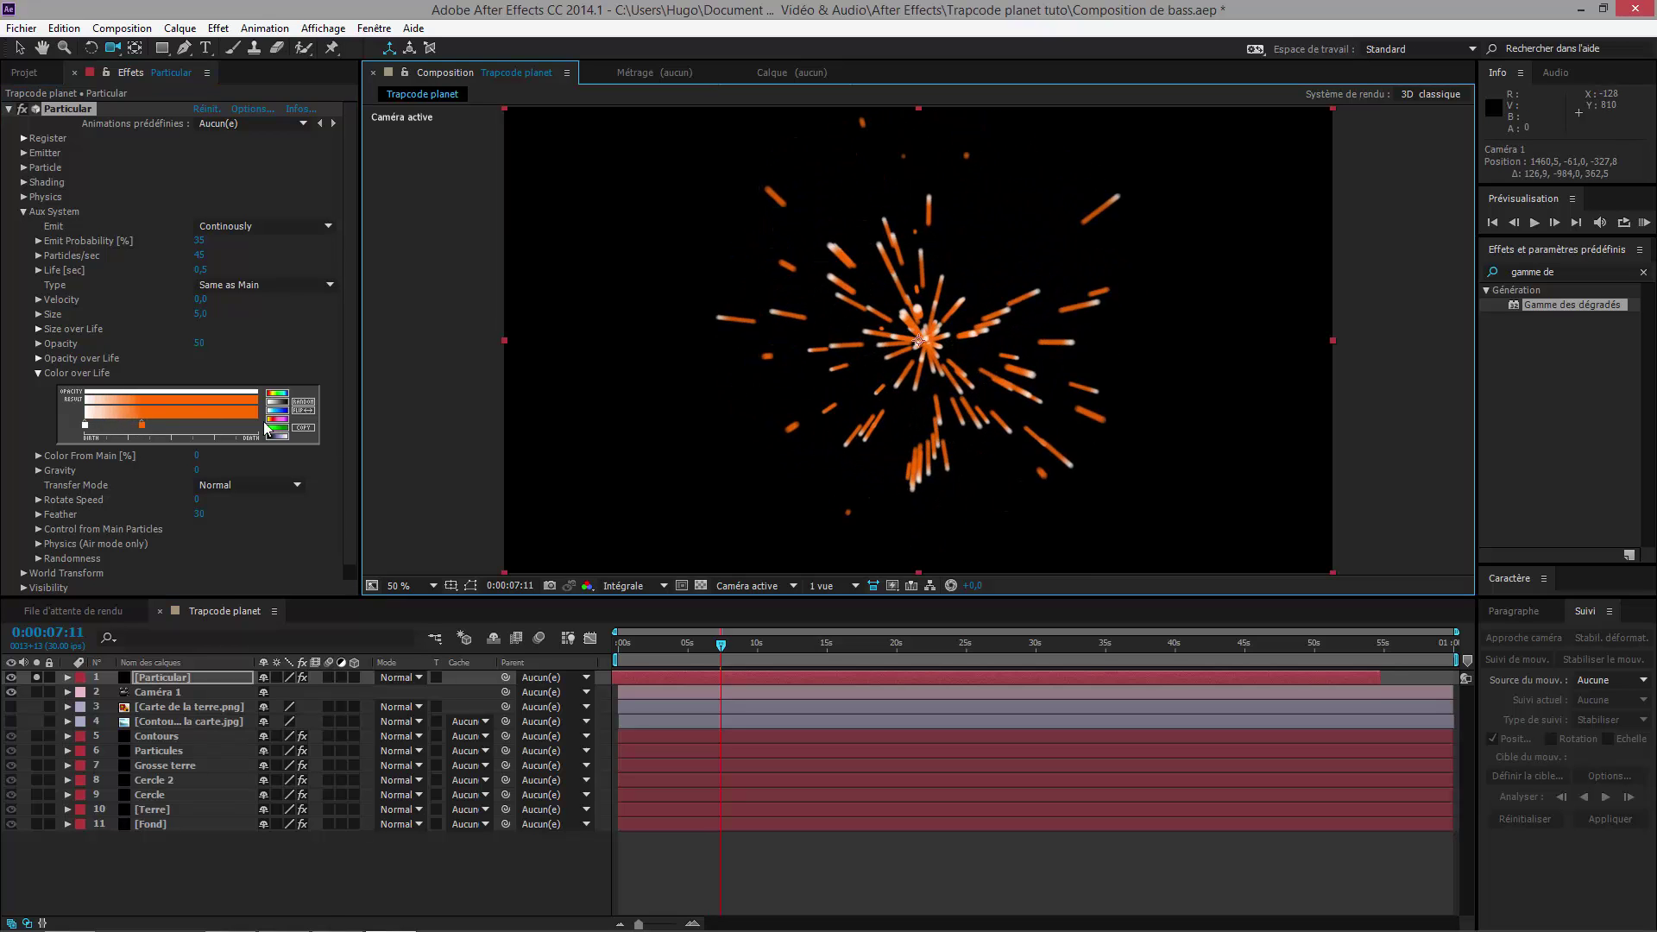
# Step: Try the white stop at the death end of the Color over Life gradient and return it to the birth end
pyautogui.click(86, 429)
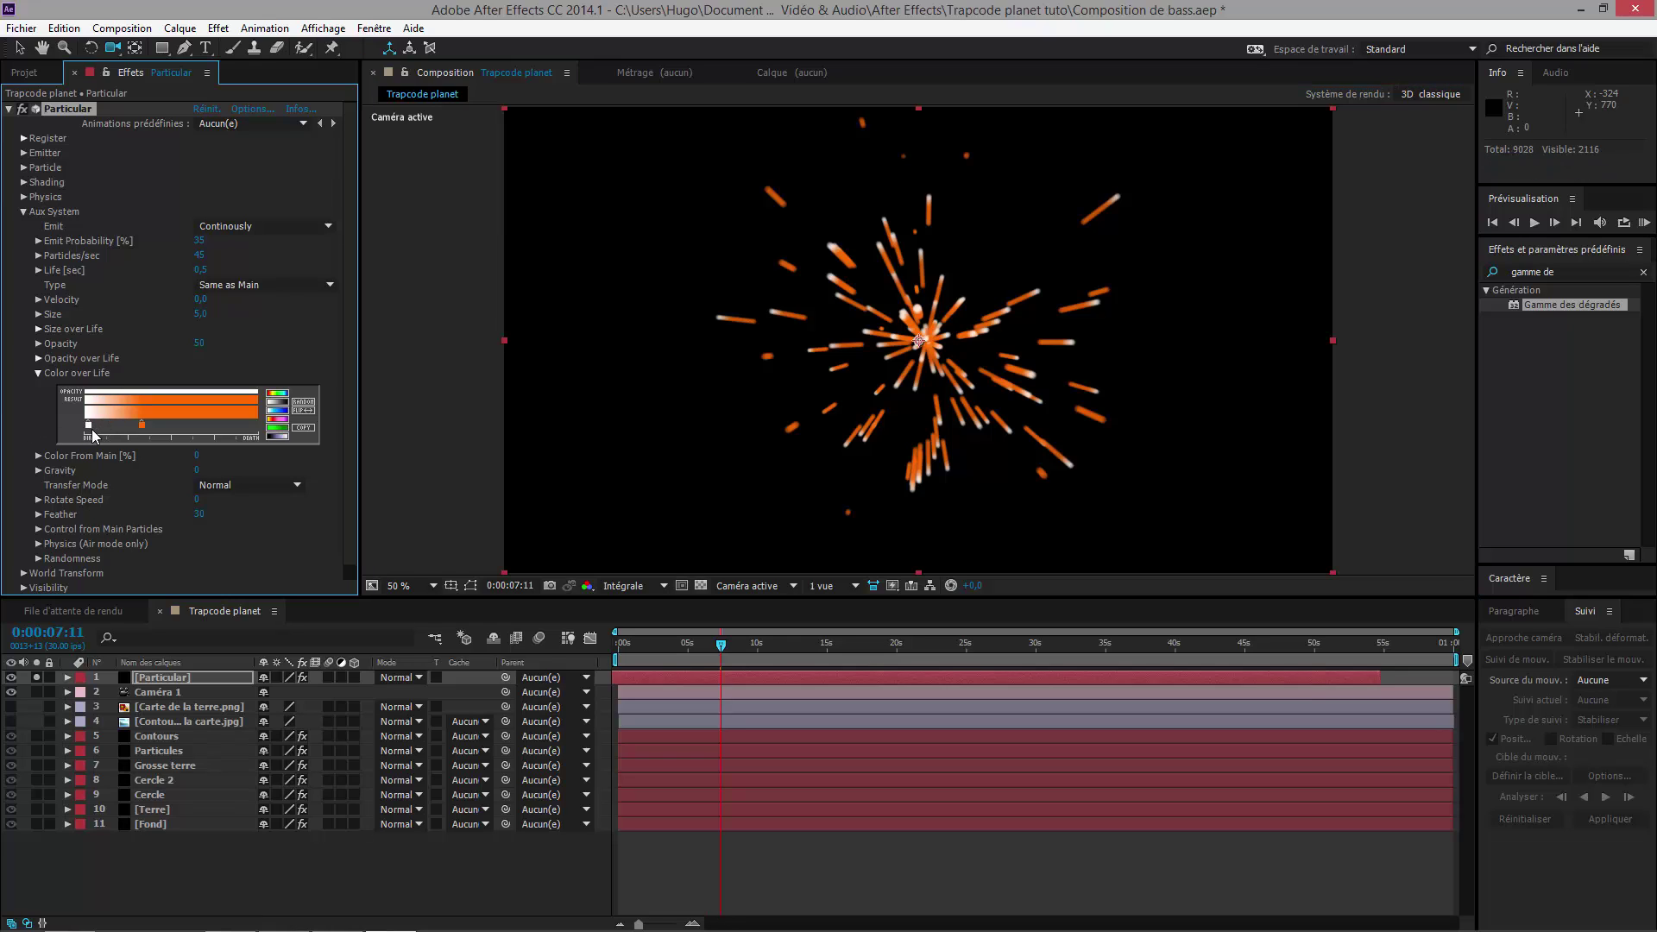
pyautogui.moveTo(114, 428); pyautogui.dragTo(1, 441)
pyautogui.moveTo(87, 431); pyautogui.dragTo(473, 426)
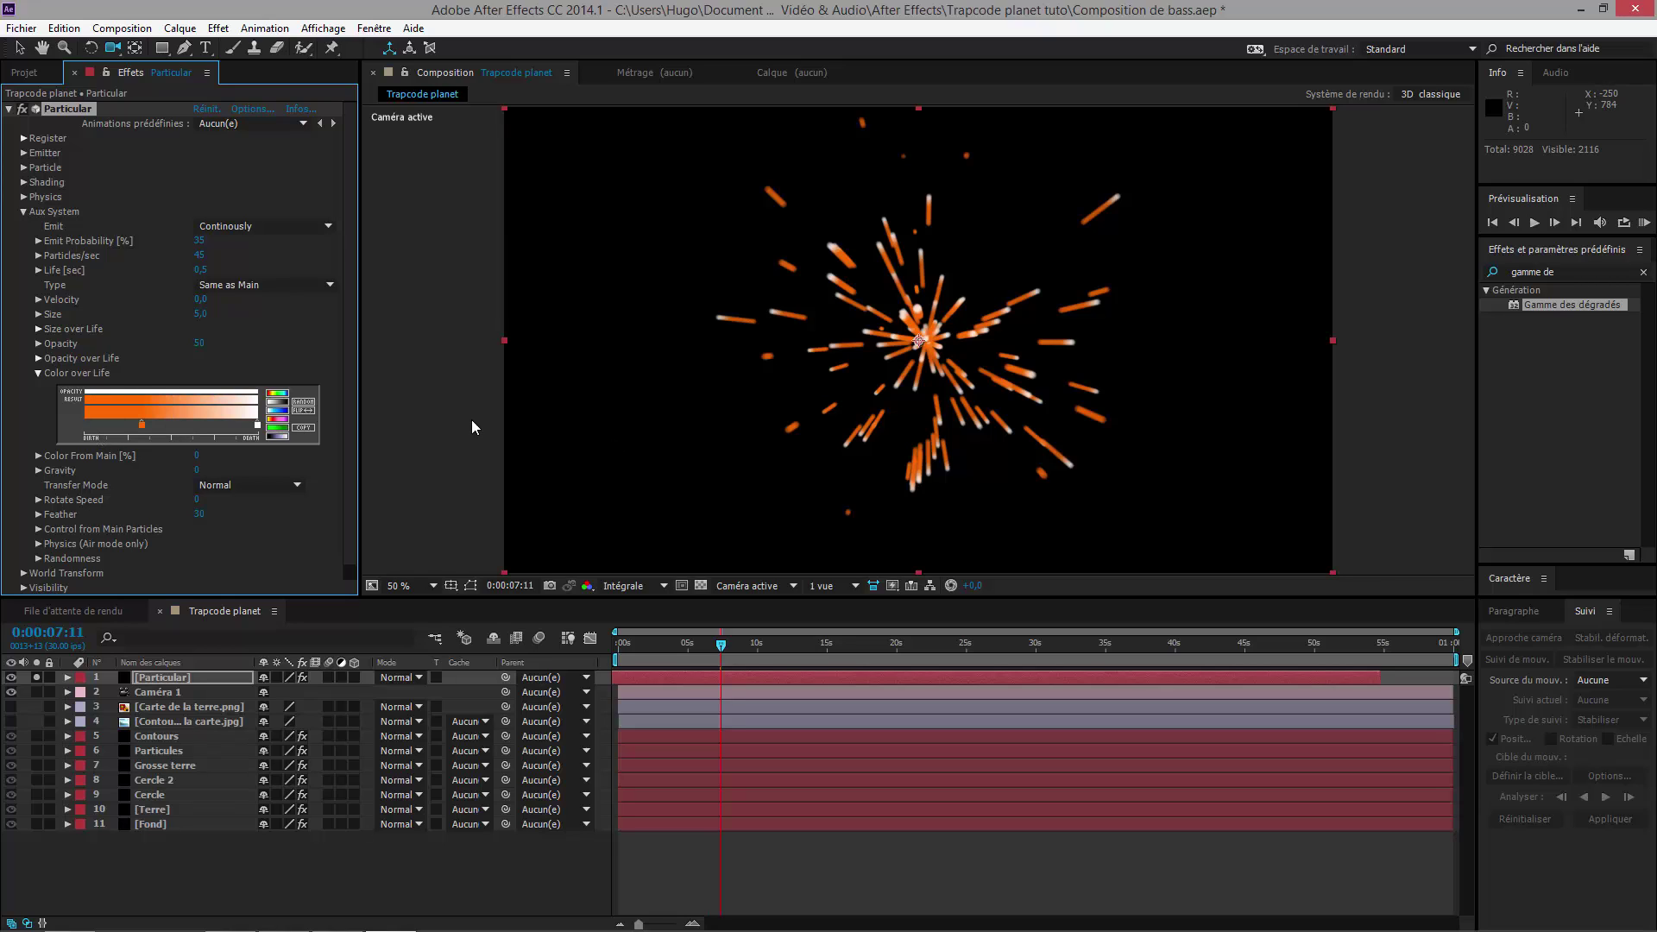
pyautogui.moveTo(258, 426); pyautogui.dragTo(82, 426)
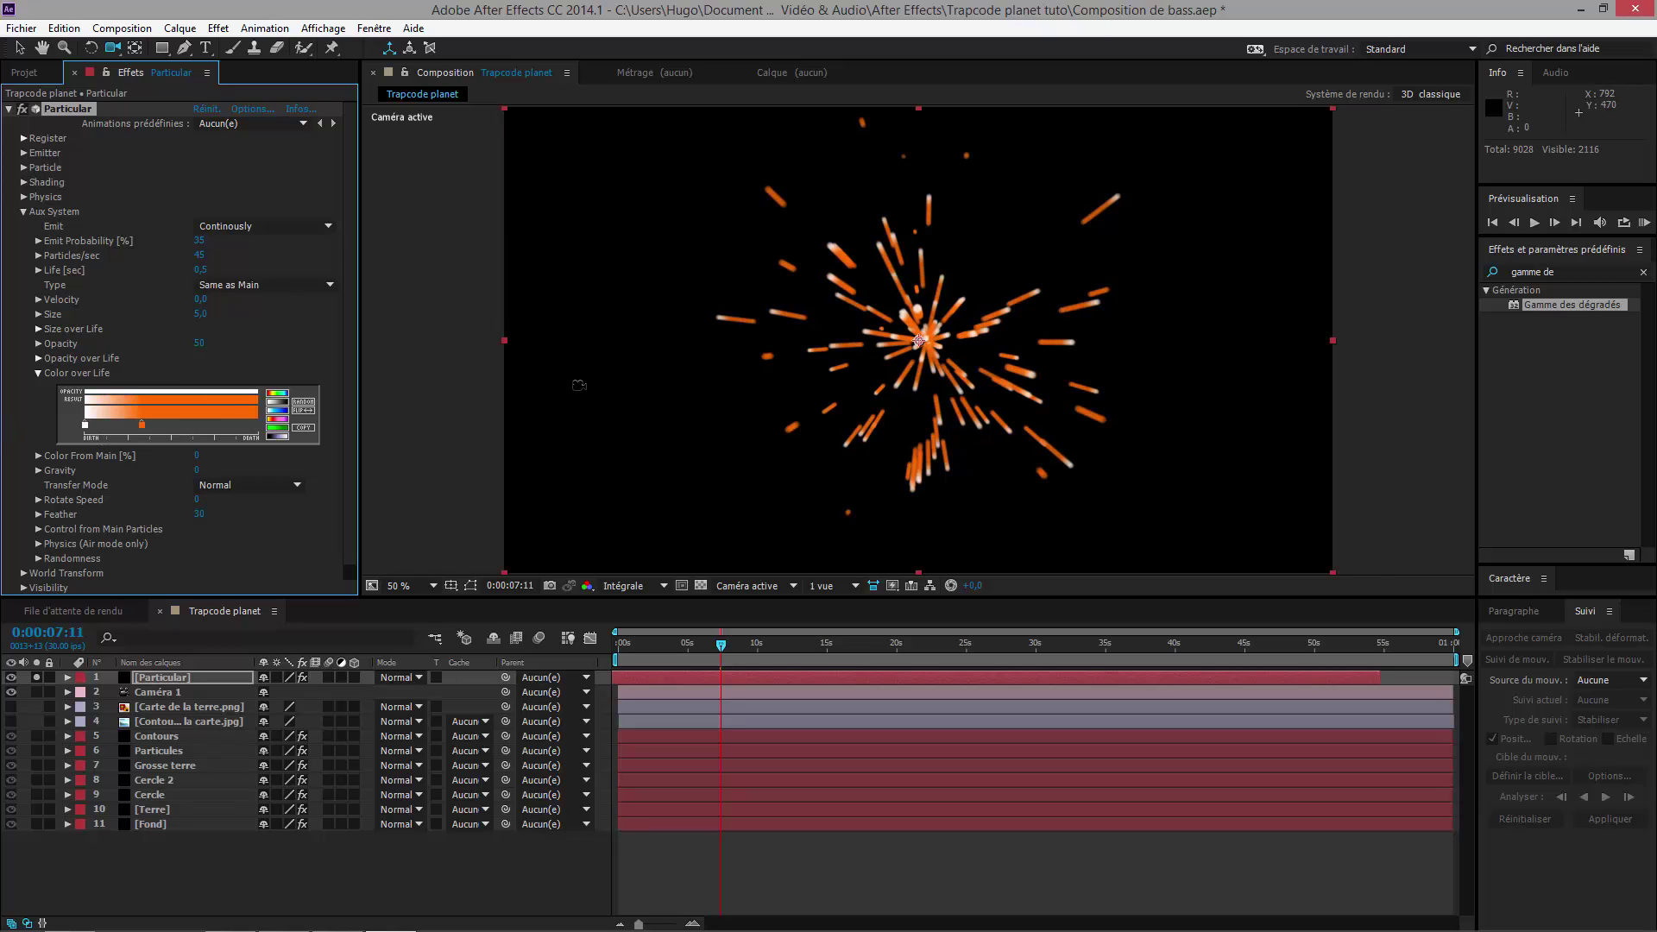
# Step: Add a second orange stop close to the white birth stop and collapse Color over Life
pyautogui.click(98, 425)
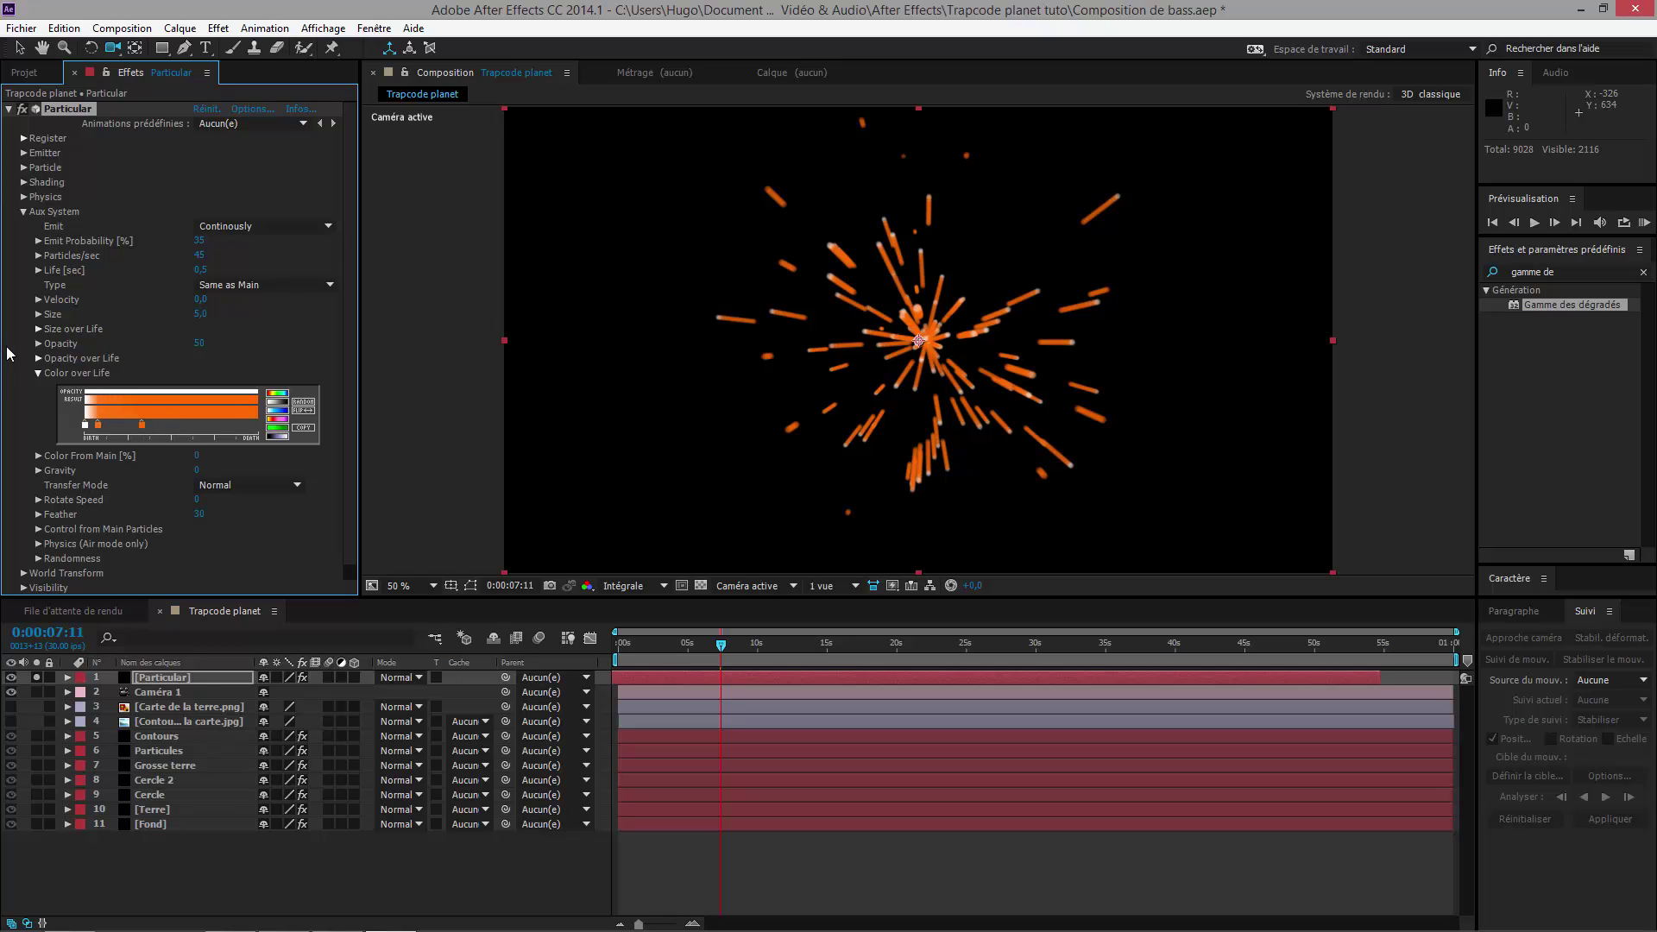
pyautogui.click(37, 373)
# Step: Apply the Size over Life preset that rises to an early peak and tapers to zero for the Aux System particles
pyautogui.click(38, 329)
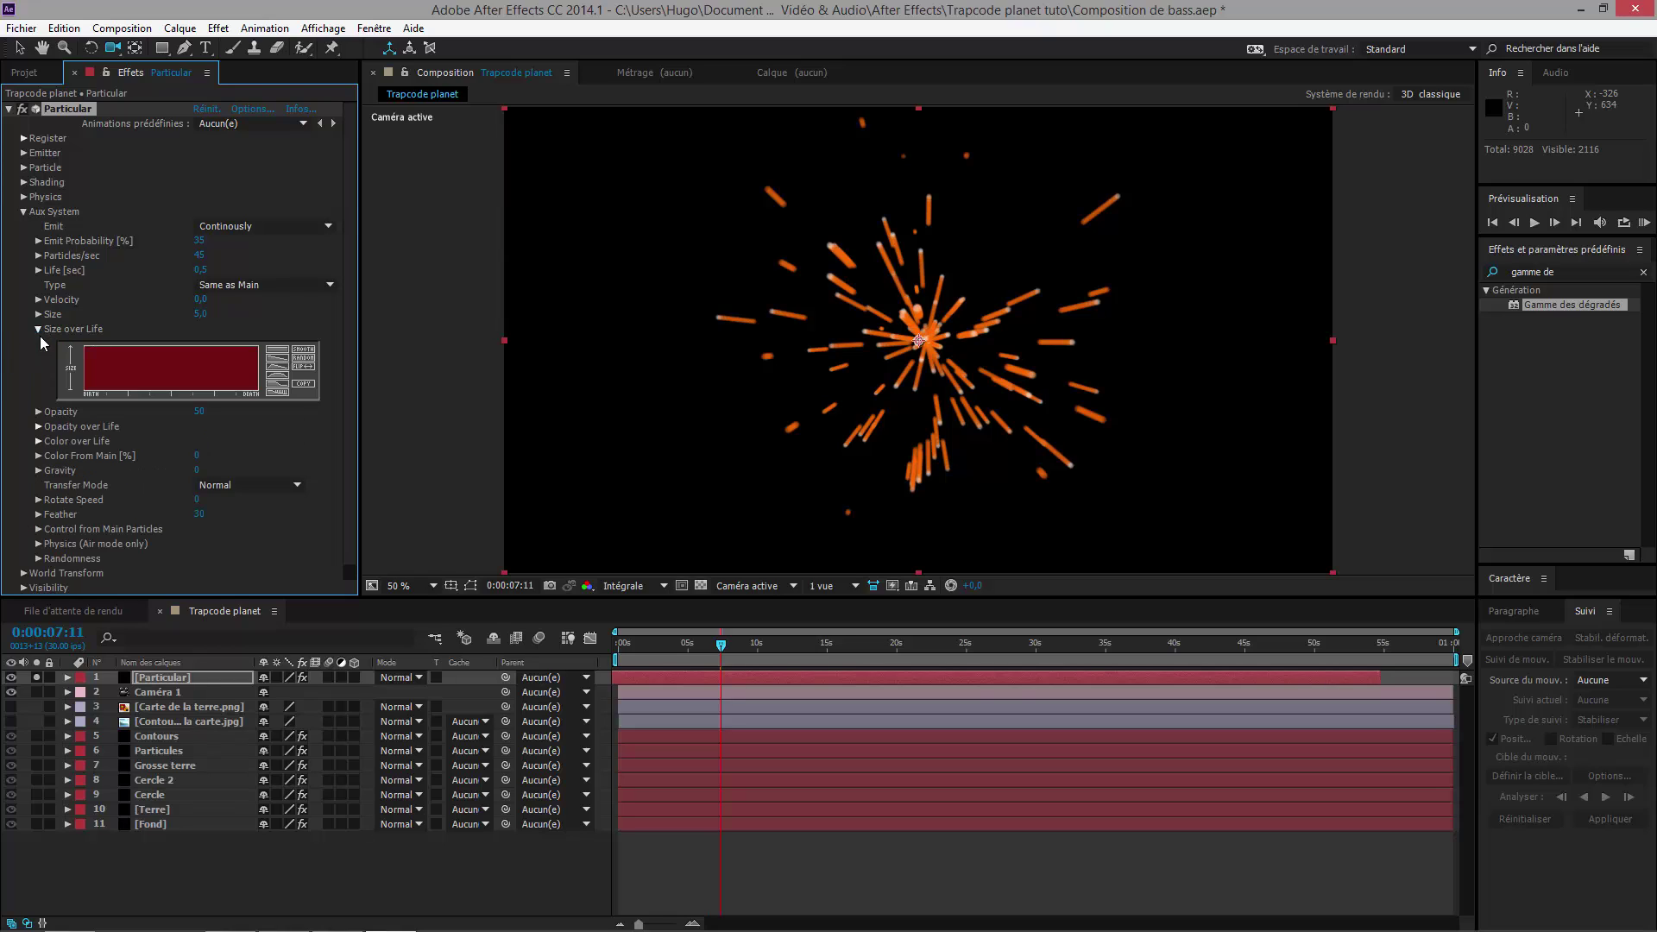
pyautogui.click(278, 369)
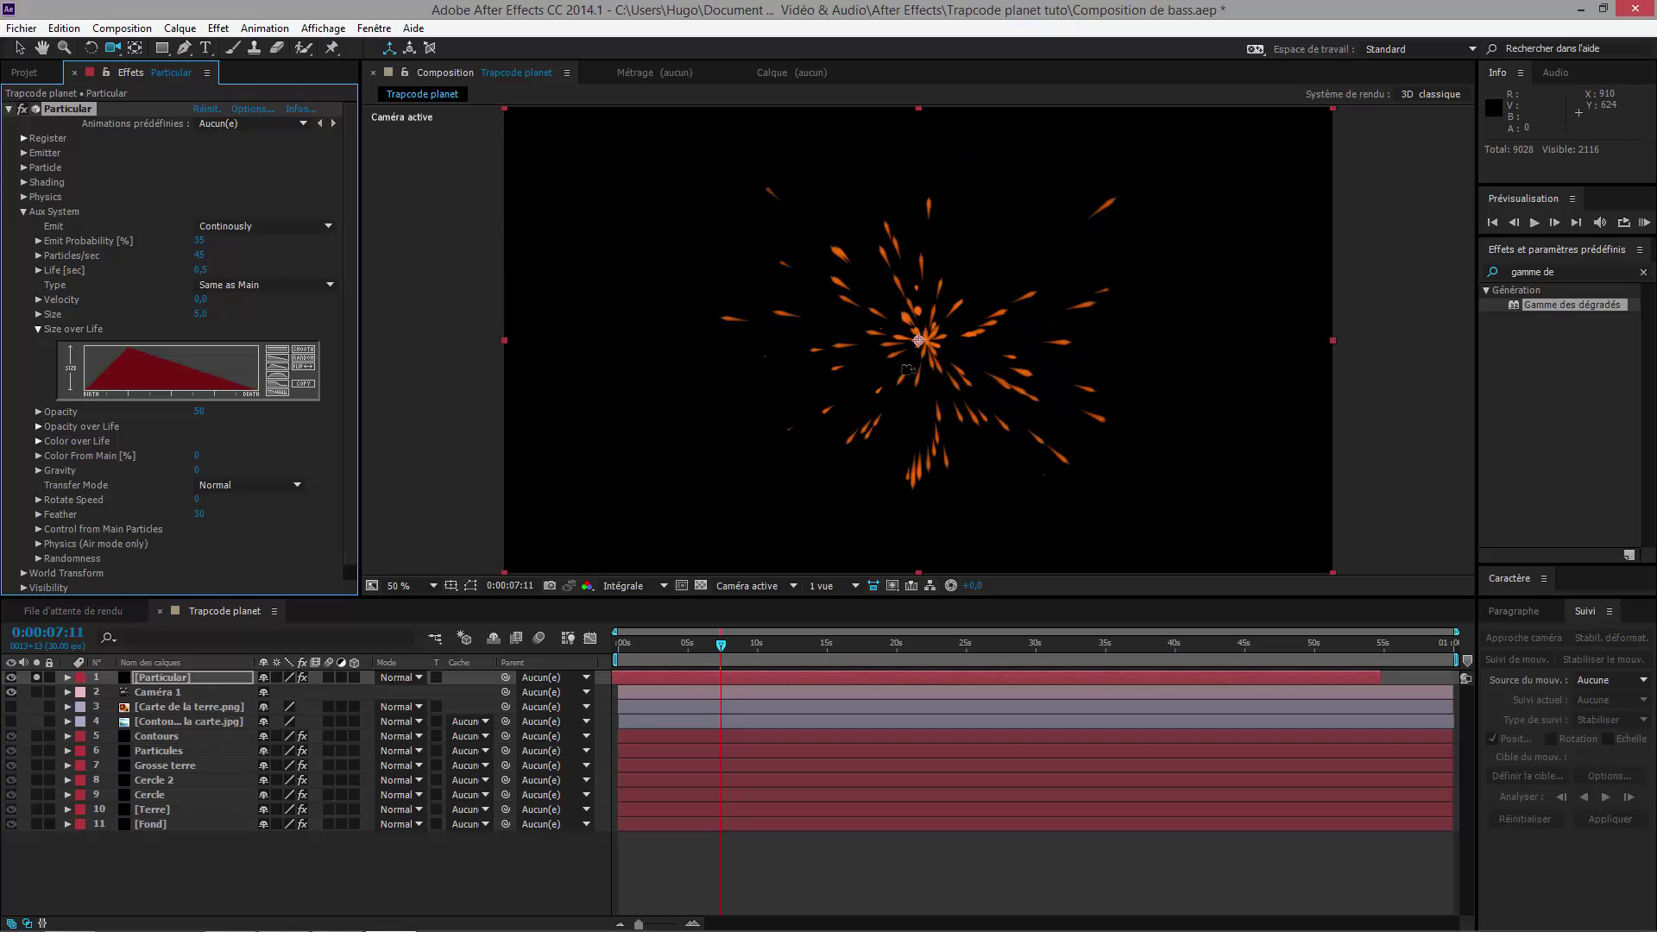
pyautogui.moveTo(874, 297); pyautogui.dragTo(866, 241)
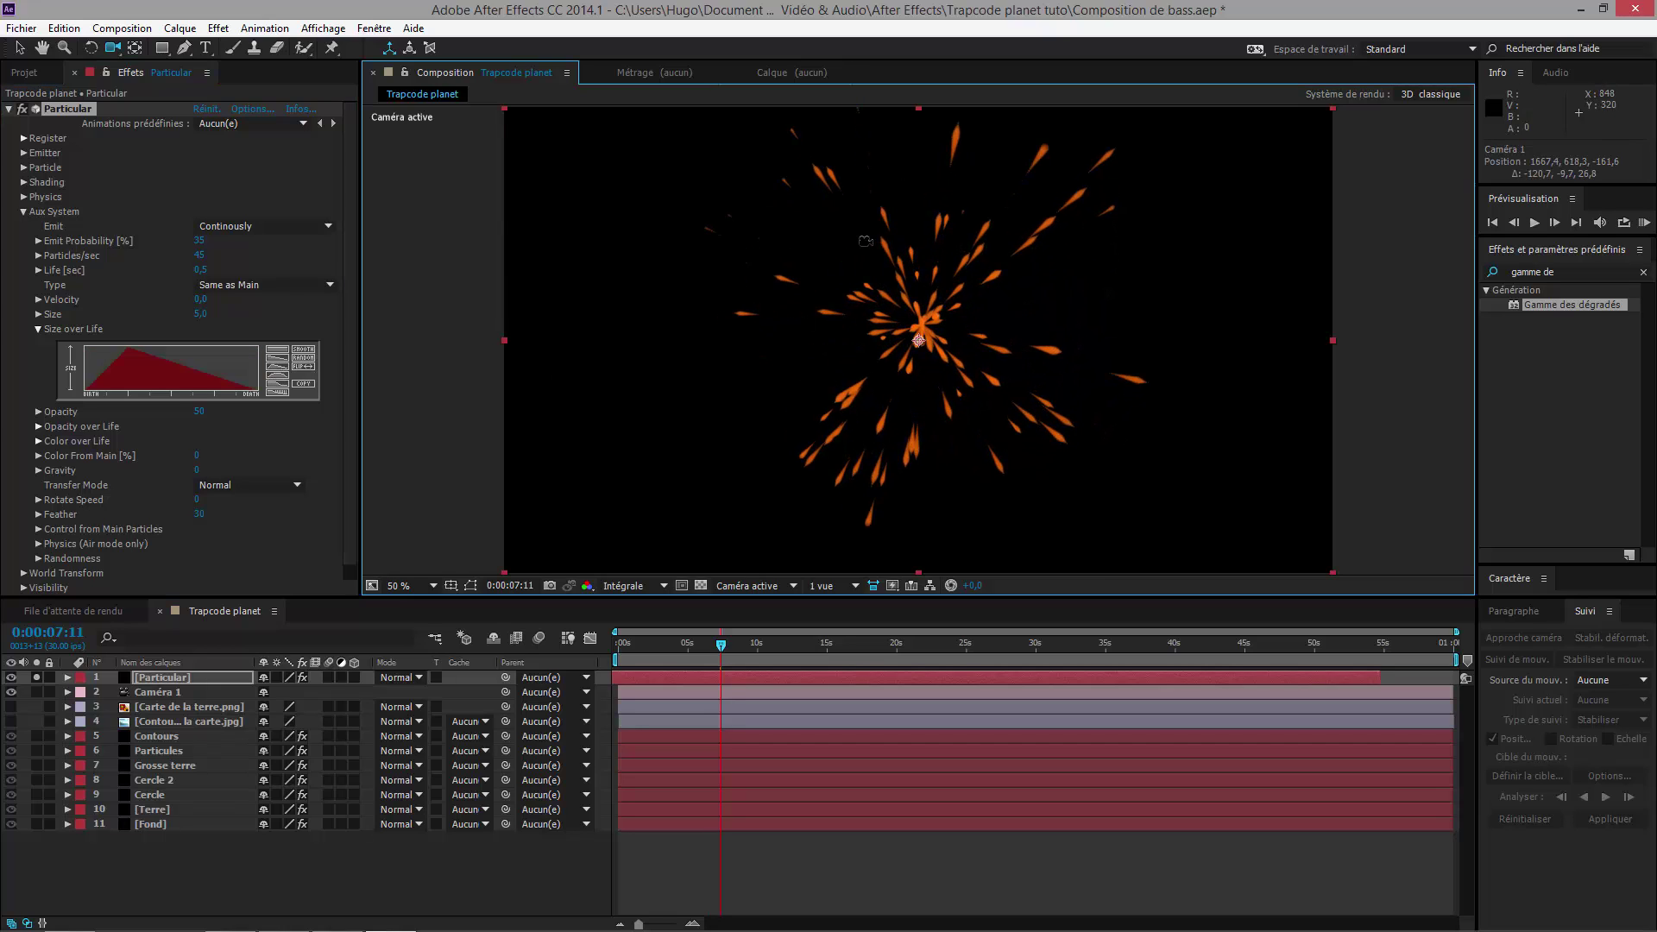
# Step: Reshape the Aux System's Size over Life curve into a lower, rounded hump tapering toward the end of life
pyautogui.moveTo(86, 390); pyautogui.dragTo(142, 362)
pyautogui.moveTo(242, 386); pyautogui.dragTo(250, 390)
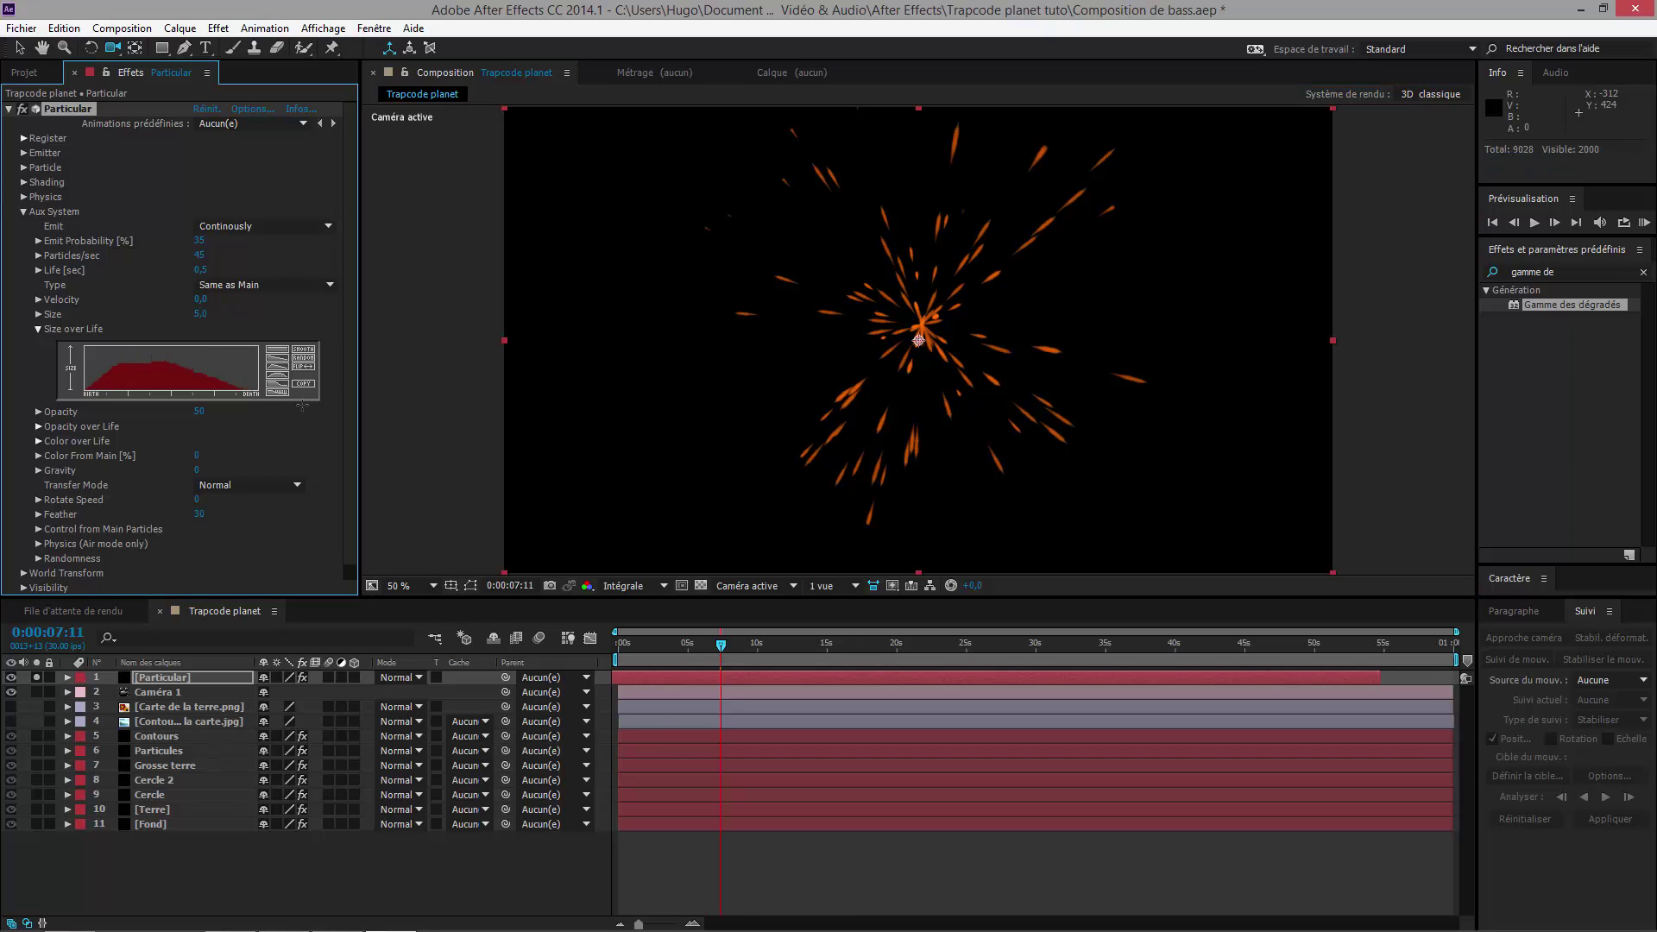
pyautogui.moveTo(672, 301); pyautogui.dragTo(760, 258)
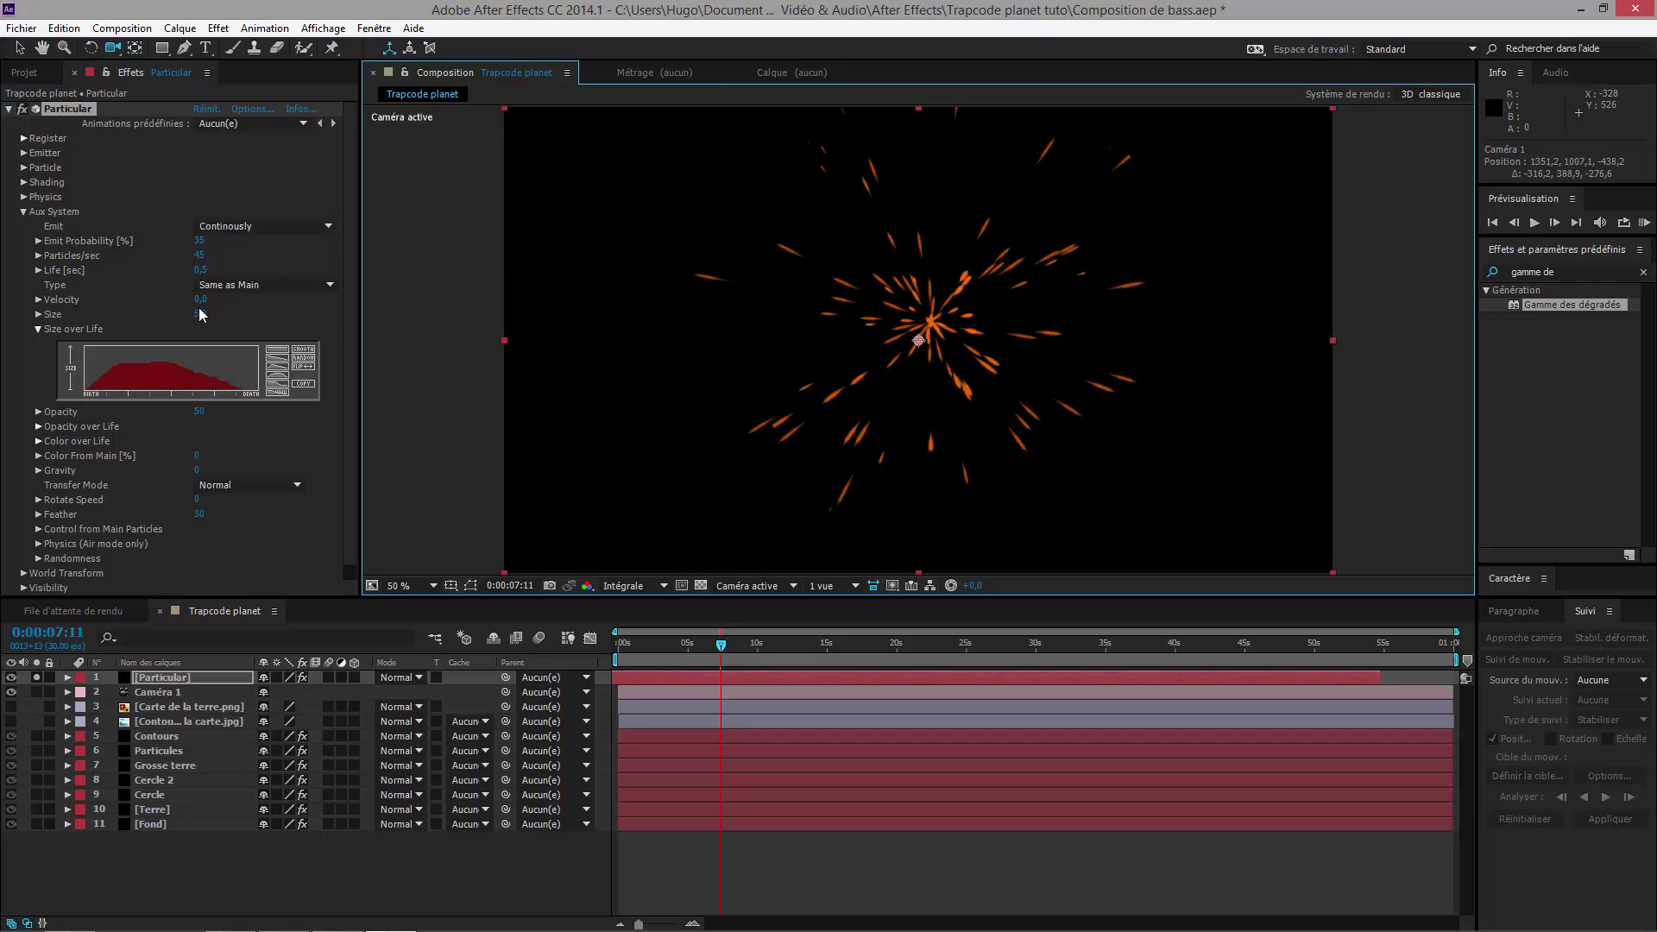
# Step: Try an Aux System particle Size of 45, undo it, and set the Aux System Opacity to 100
pyautogui.moveTo(221, 314); pyautogui.dragTo(239, 314)
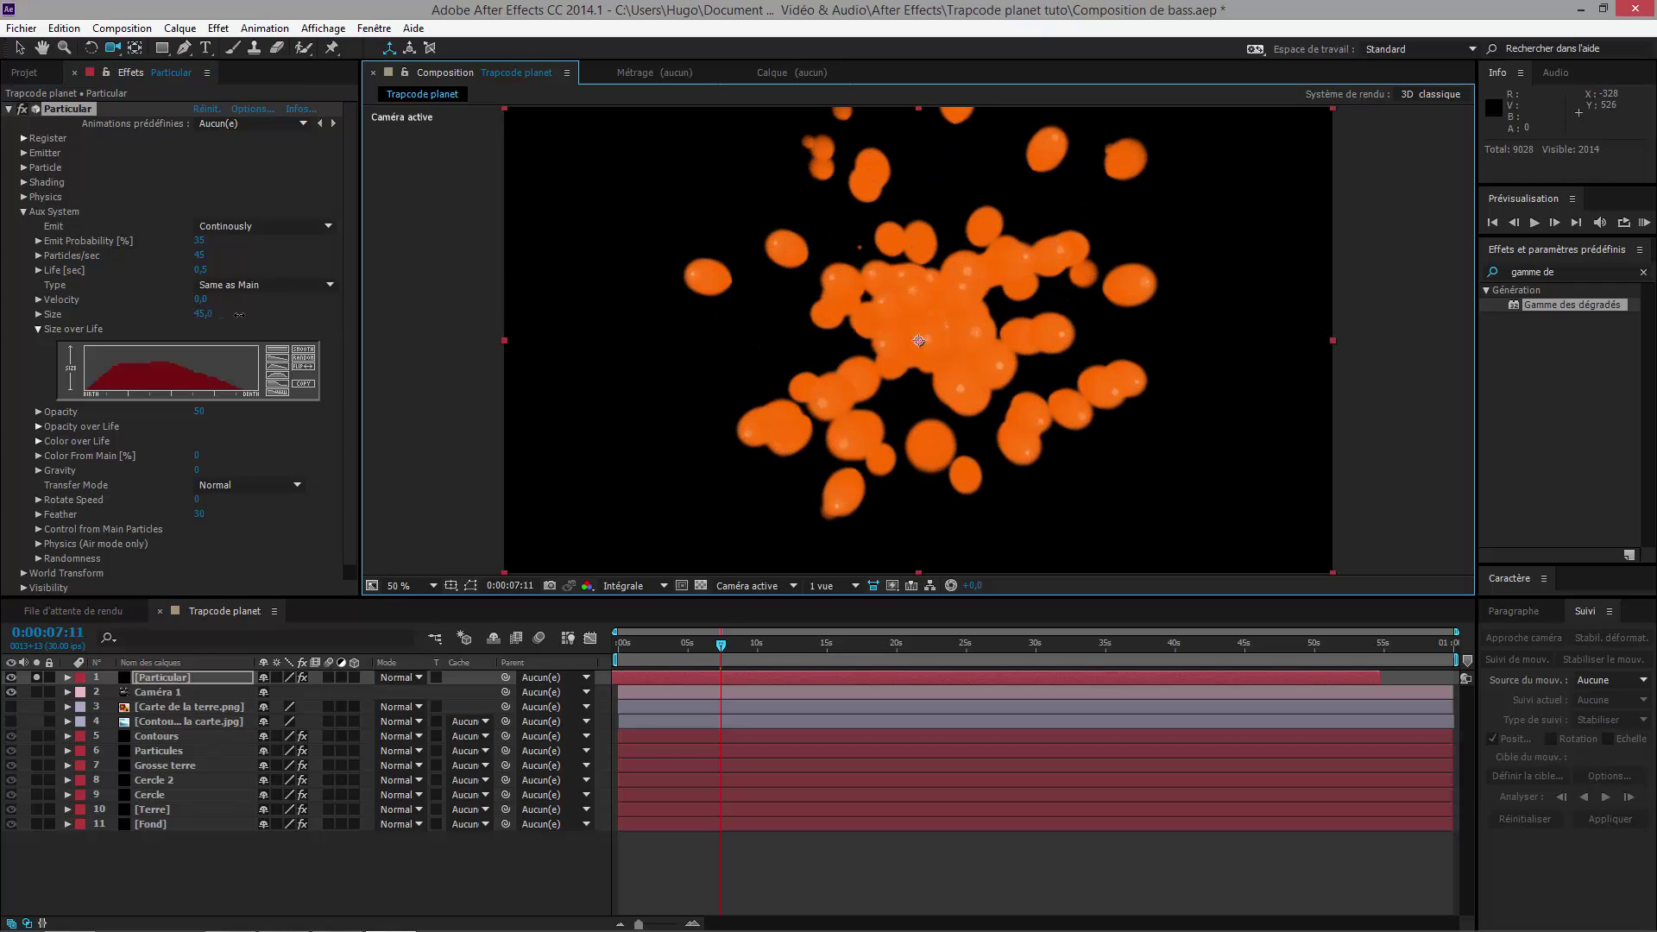
pyautogui.hotkey('ctrl', 'z')
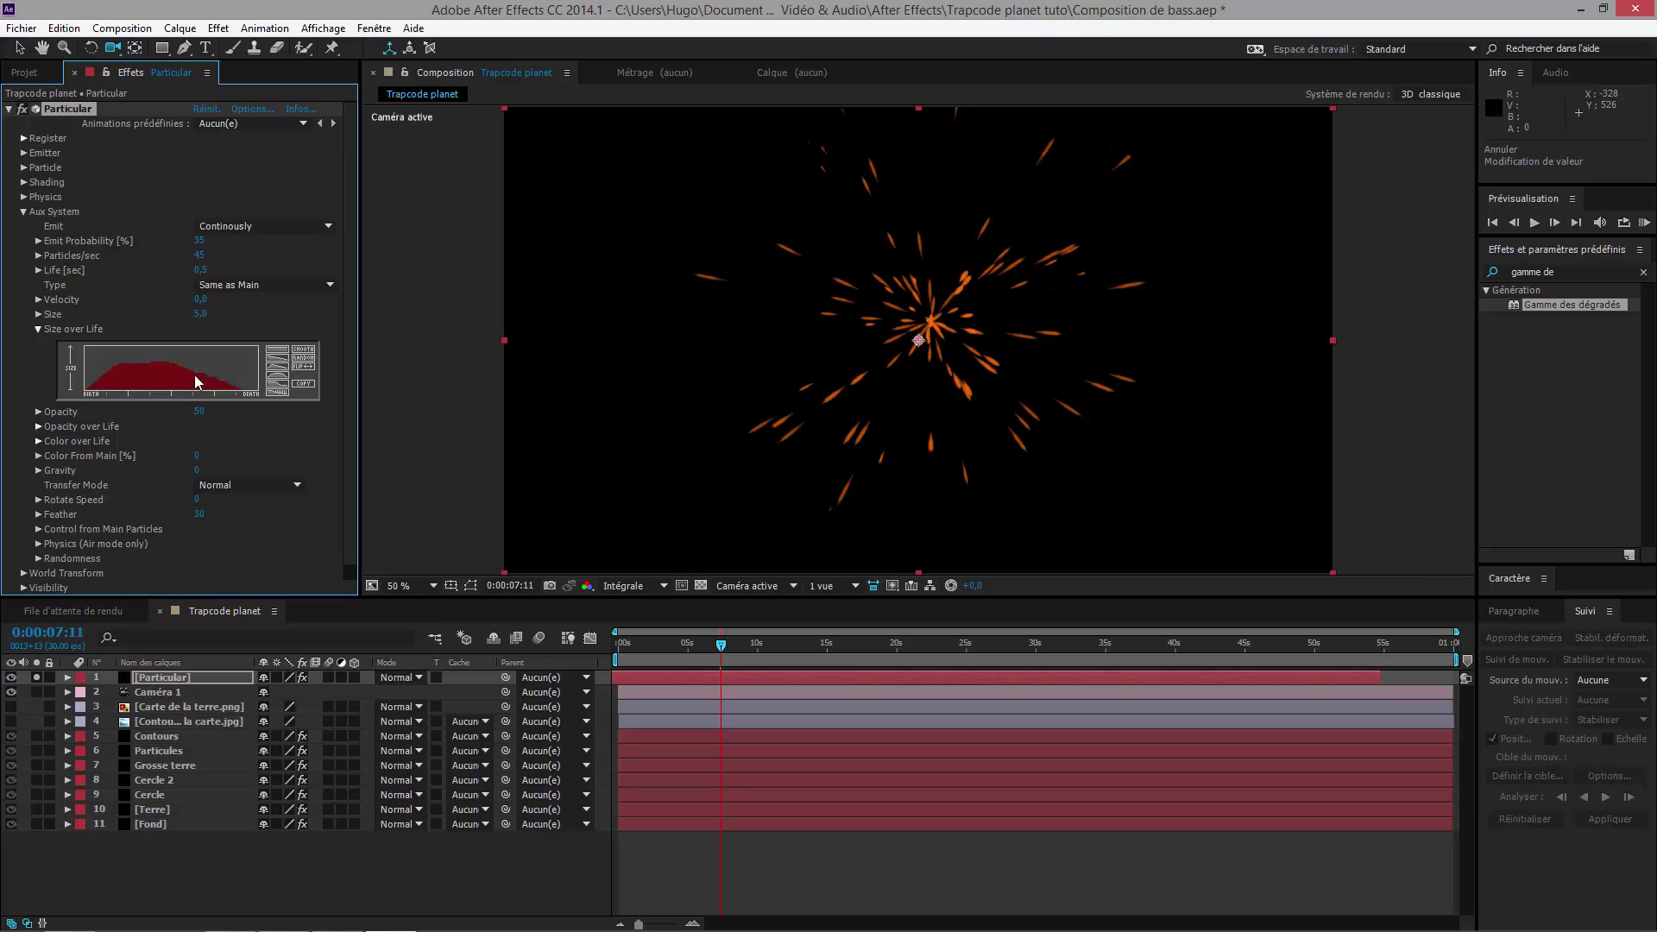
pyautogui.moveTo(200, 411); pyautogui.dragTo(250, 411)
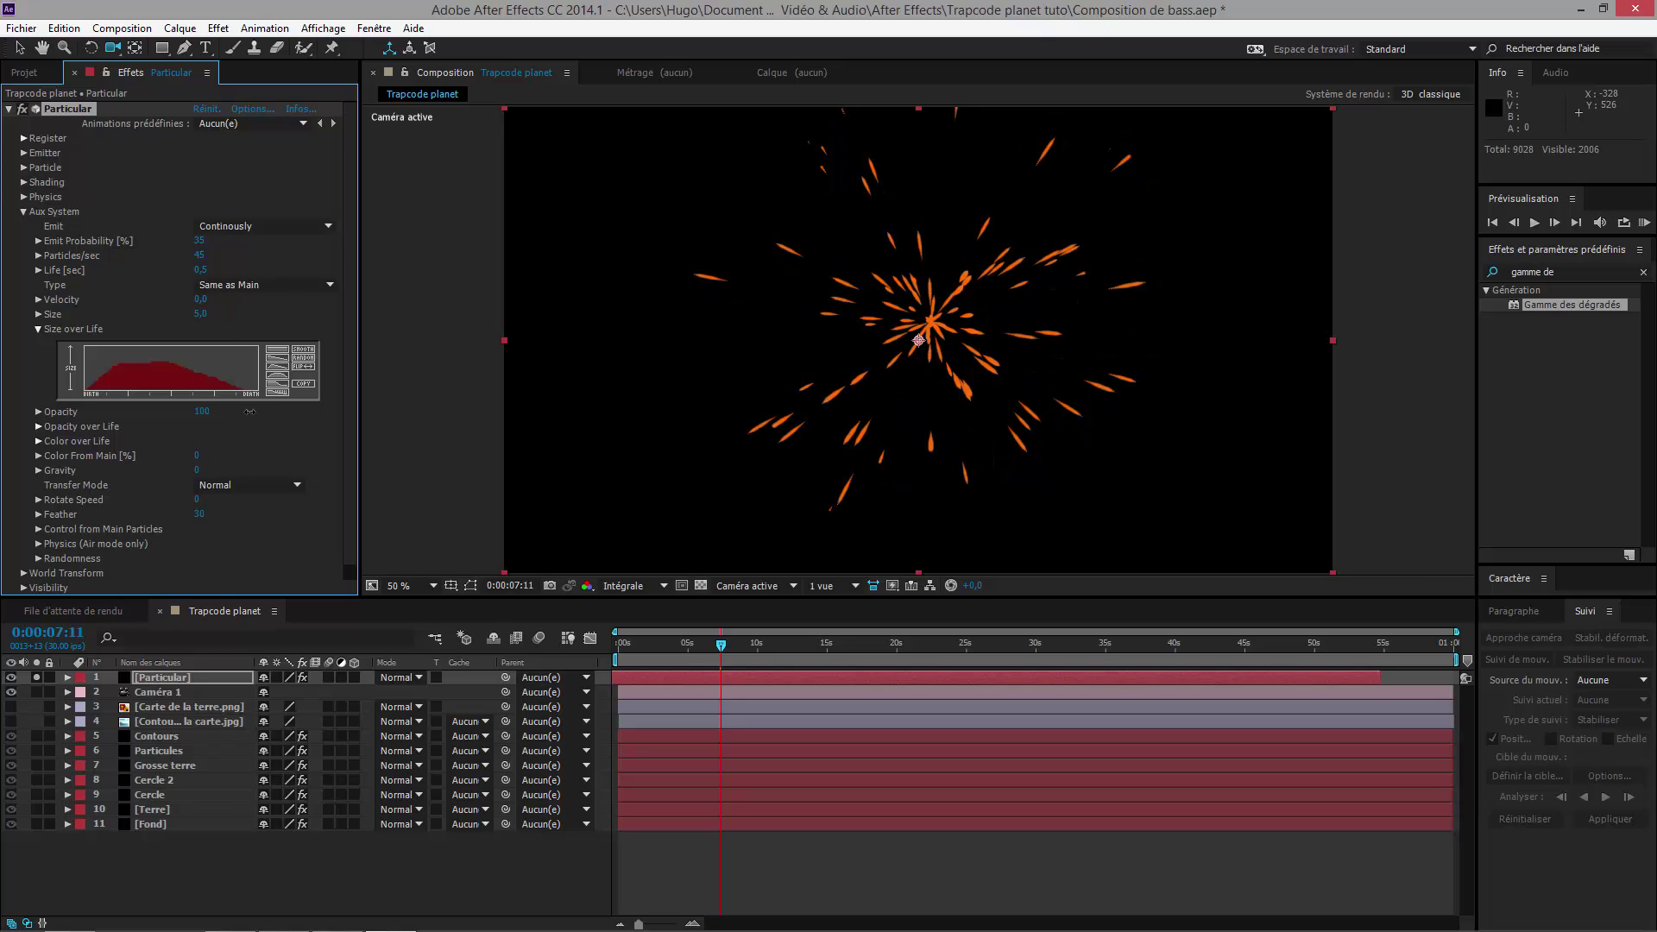
# Step: Try the Add transfer mode for the Aux System particles and return it to Normal
pyautogui.click(241, 483)
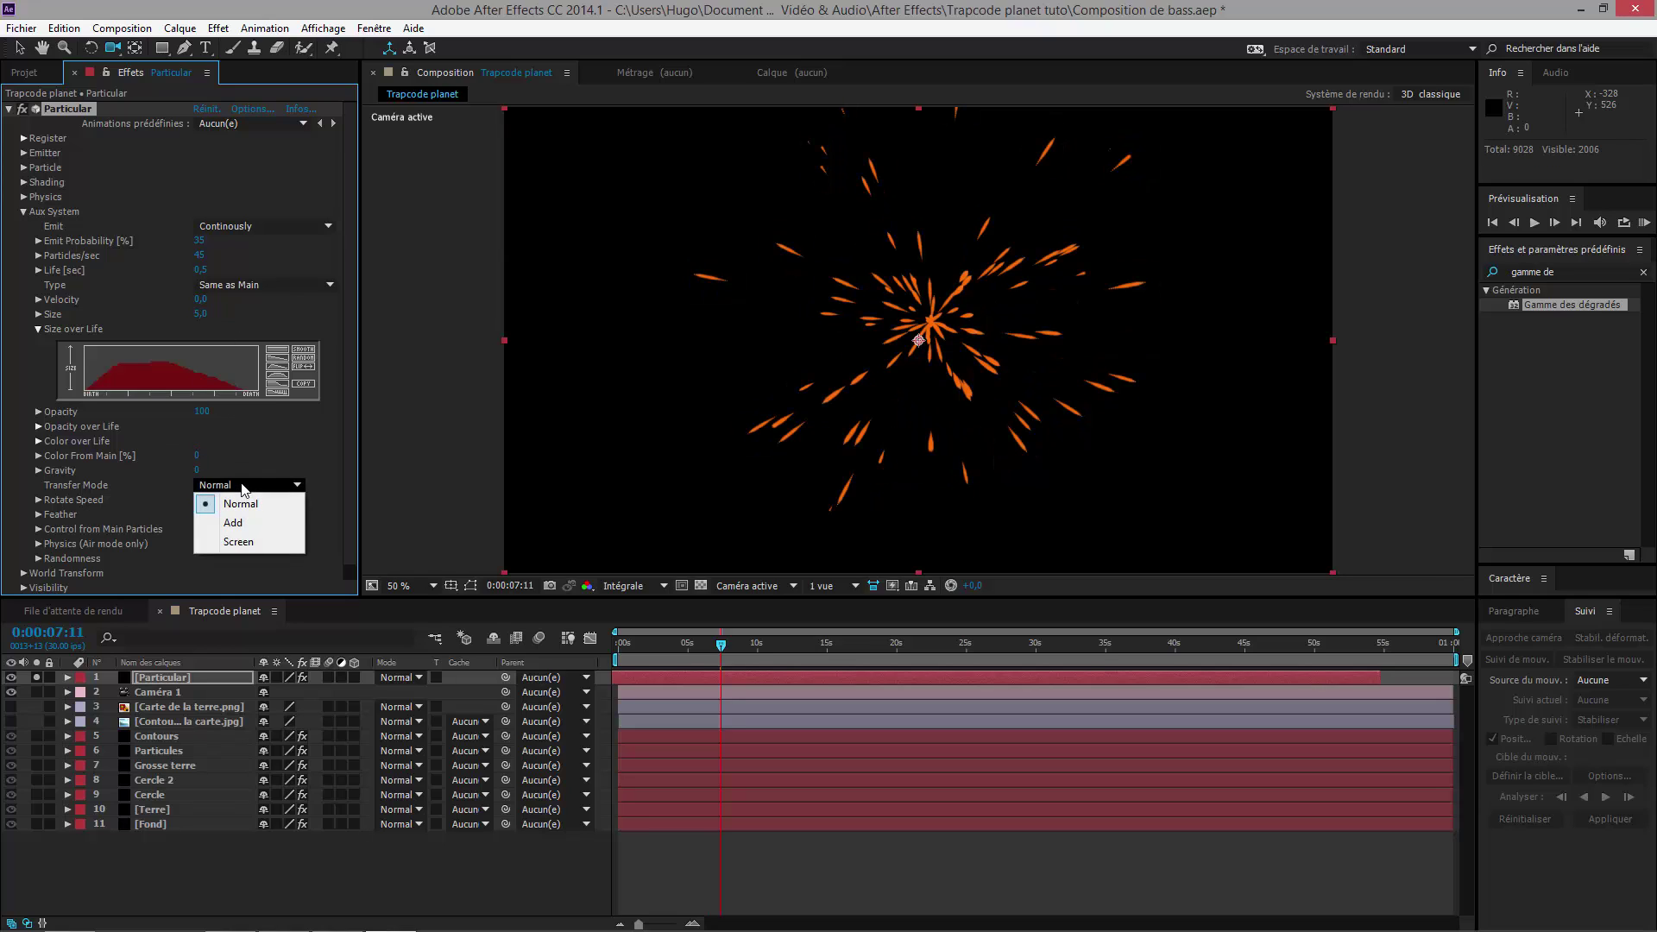
pyautogui.click(250, 518)
pyautogui.moveTo(933, 403); pyautogui.dragTo(812, 380)
pyautogui.click(221, 485)
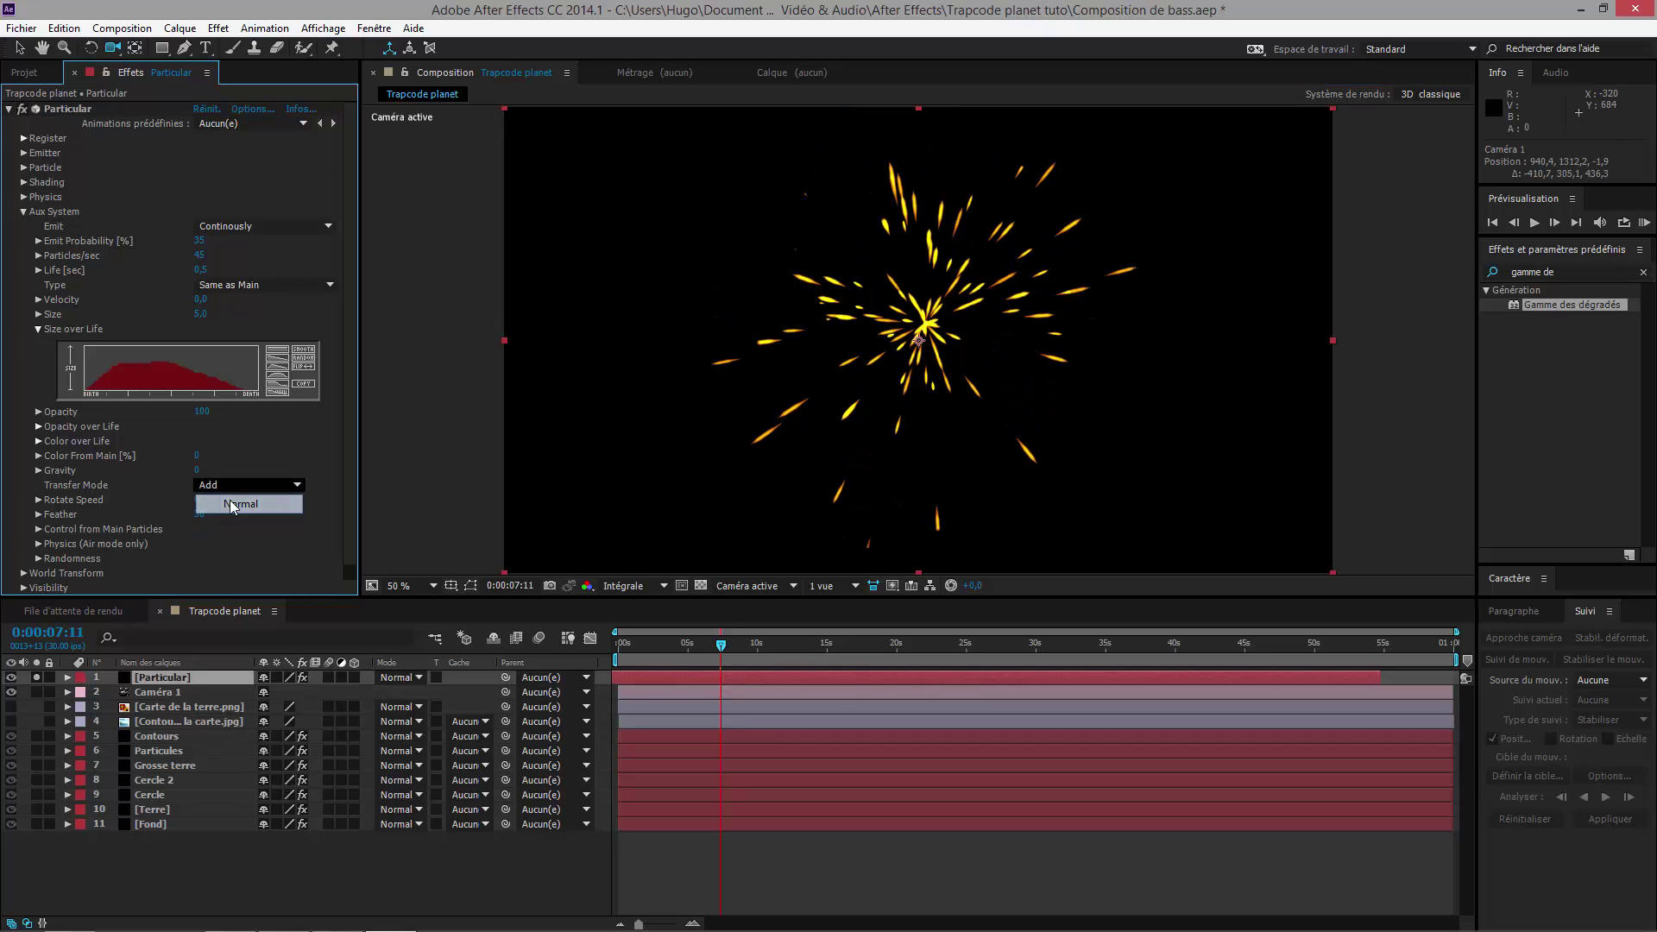
pyautogui.click(226, 503)
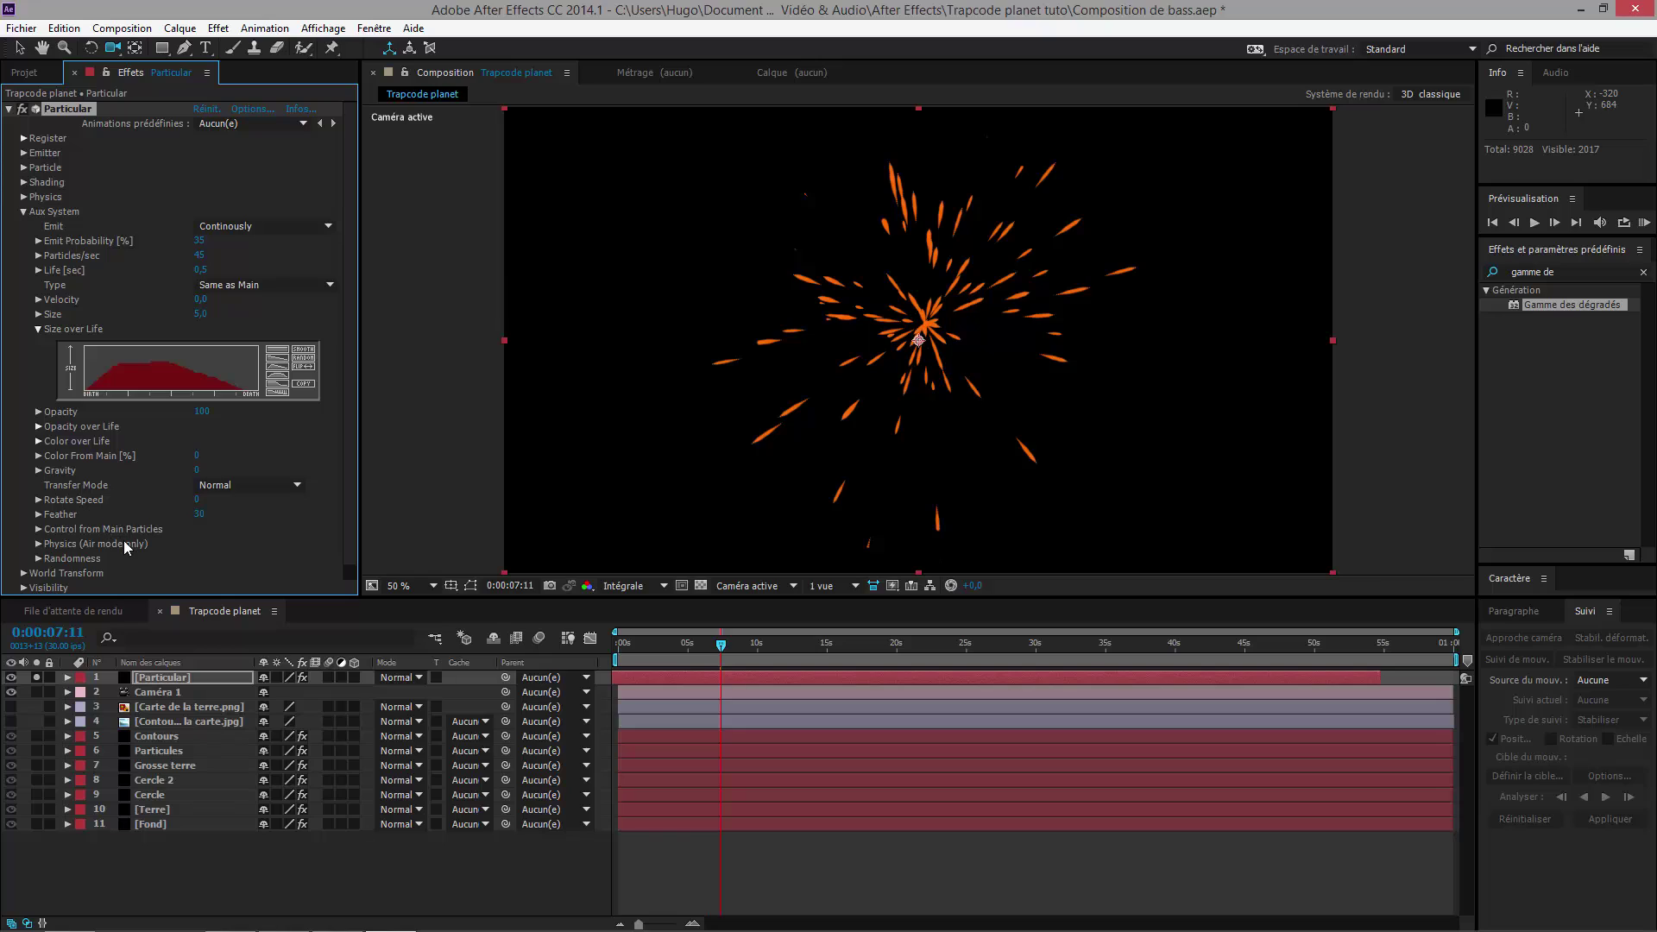
# Step: Unsolo the Particular layer and reframe the camera to show the whole globe, with the playhead at 0:00:08:13
pyautogui.click(38, 514)
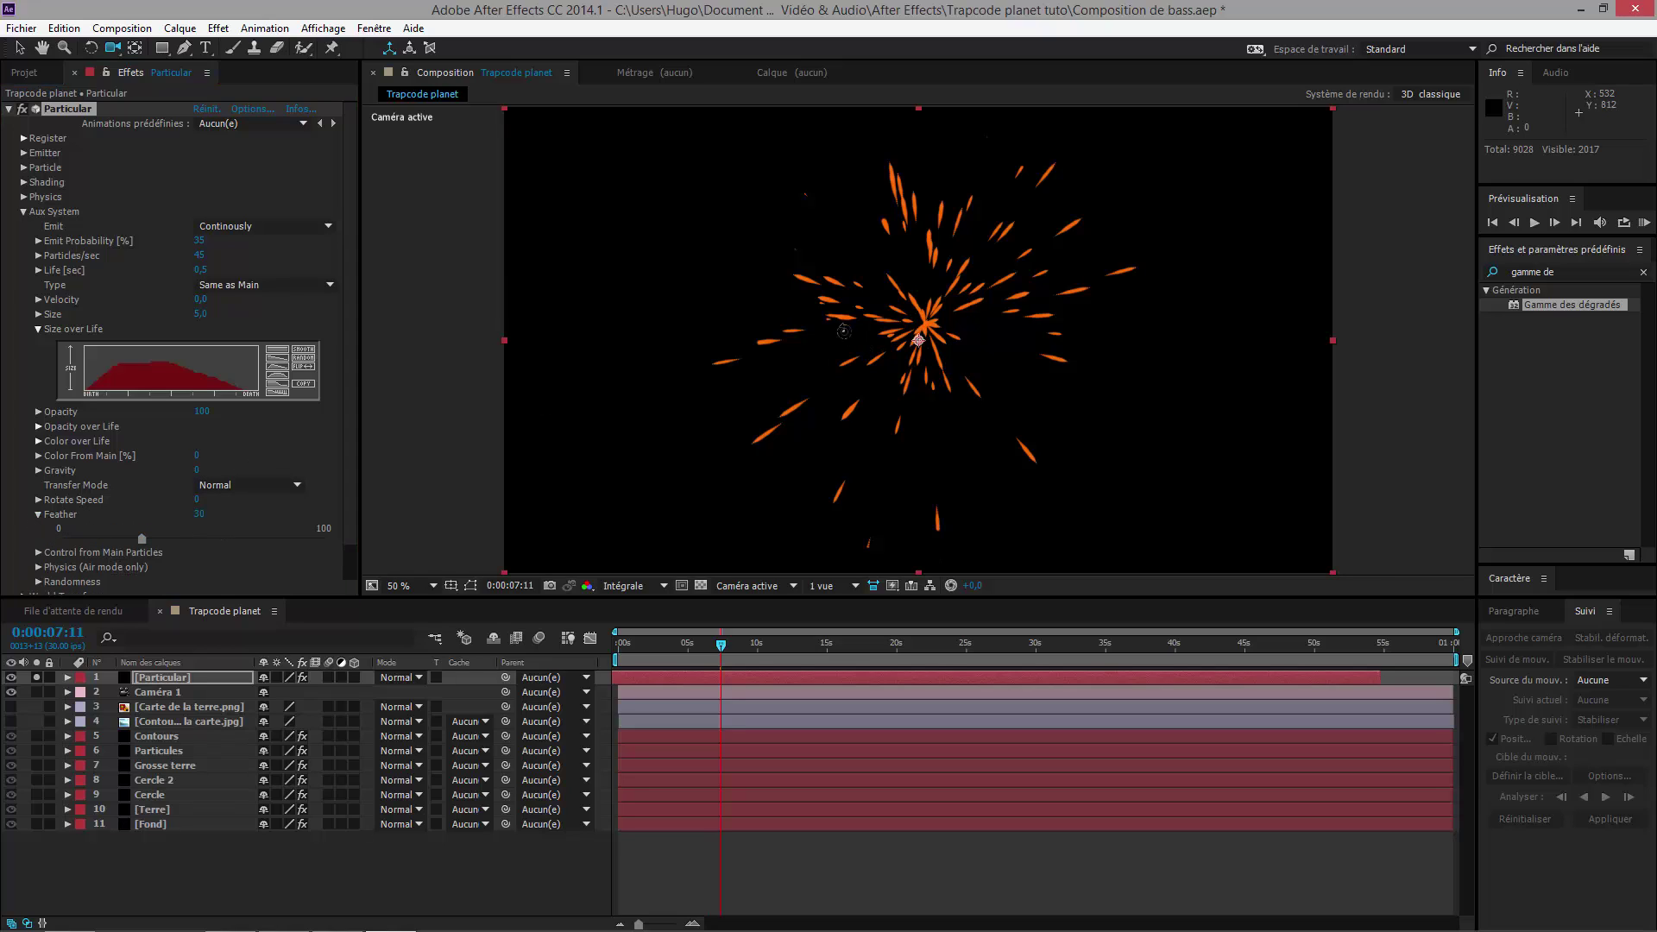
pyautogui.moveTo(844, 329); pyautogui.dragTo(992, 290)
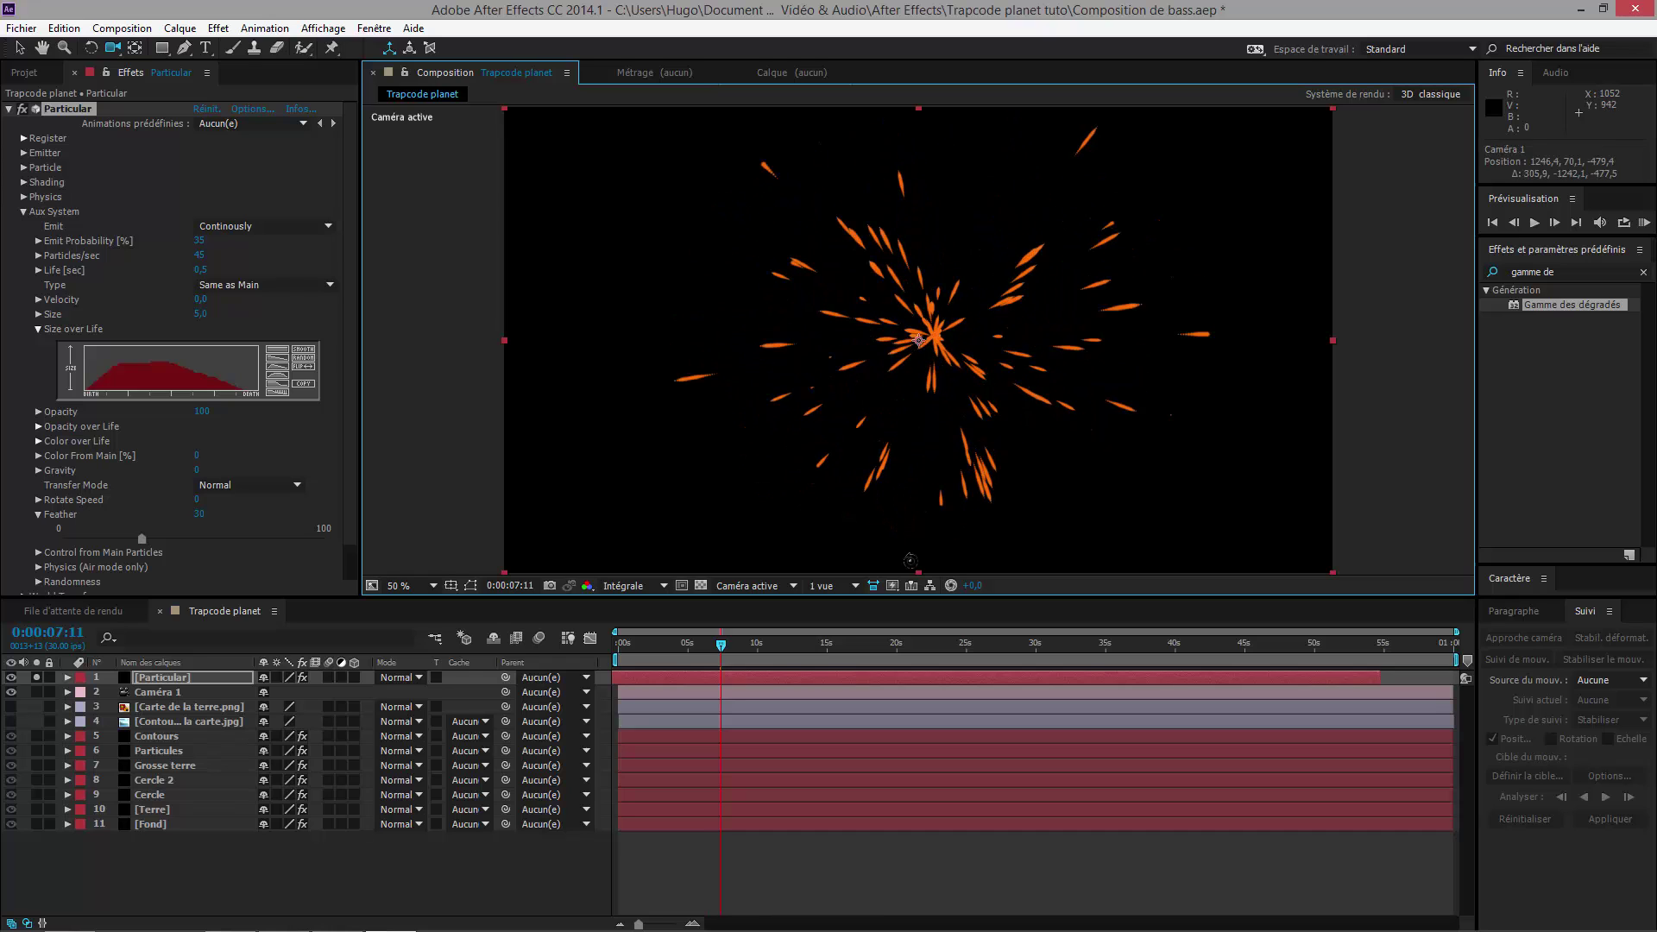
pyautogui.click(39, 684)
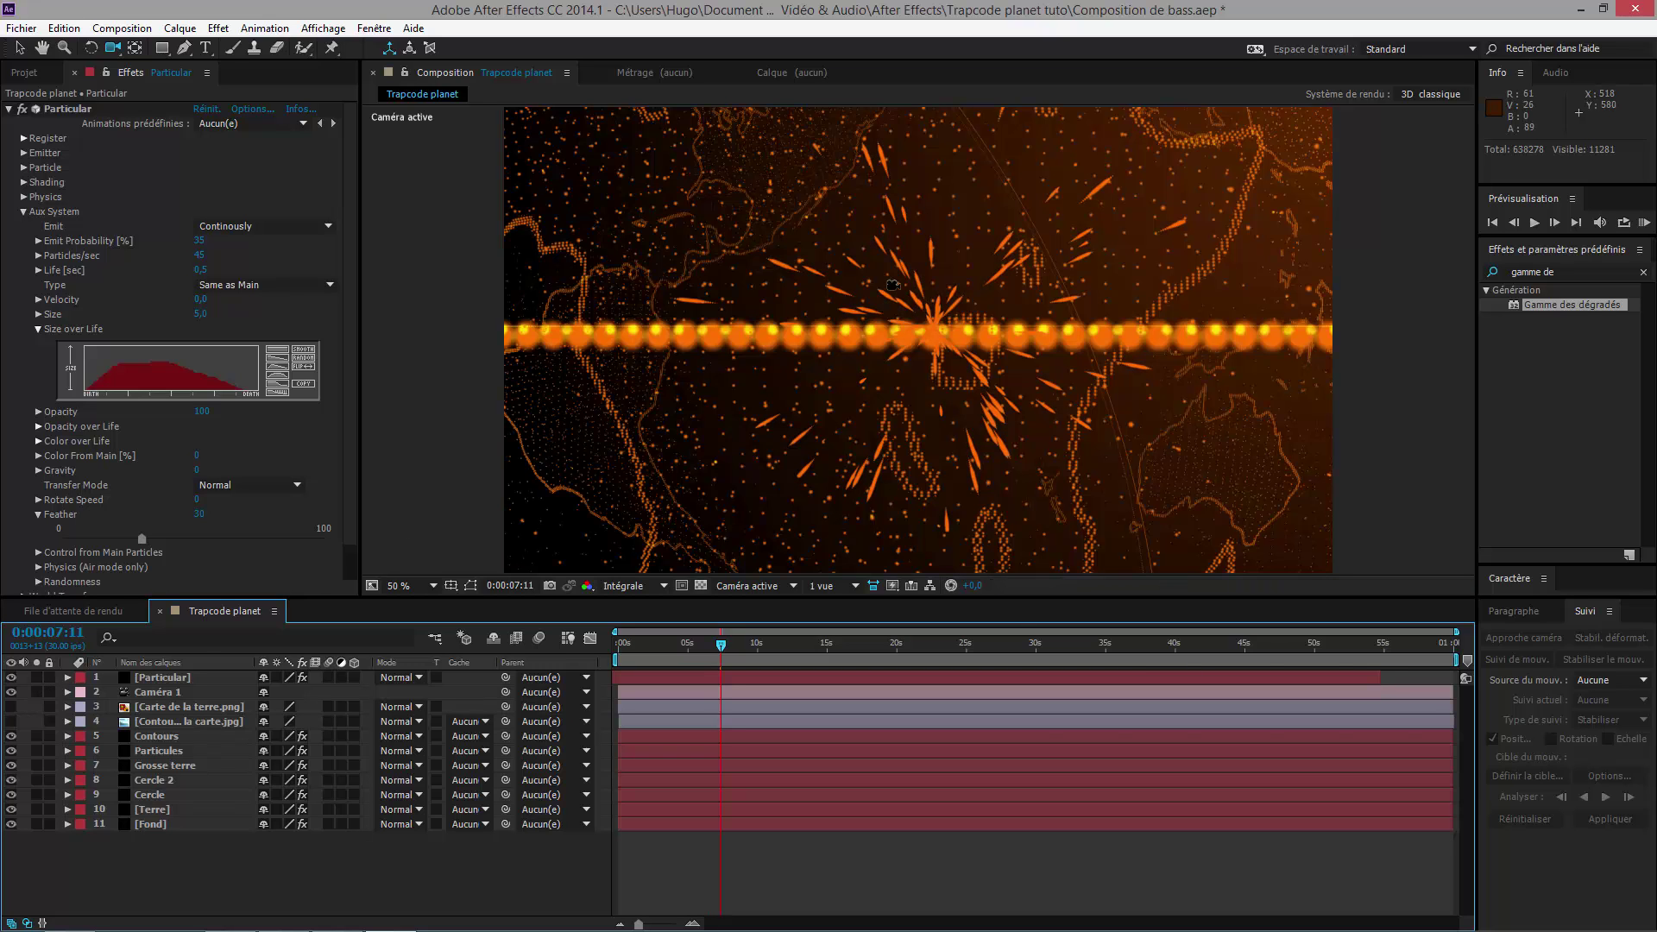
pyautogui.click(898, 357)
pyautogui.moveTo(898, 357); pyautogui.dragTo(979, 371)
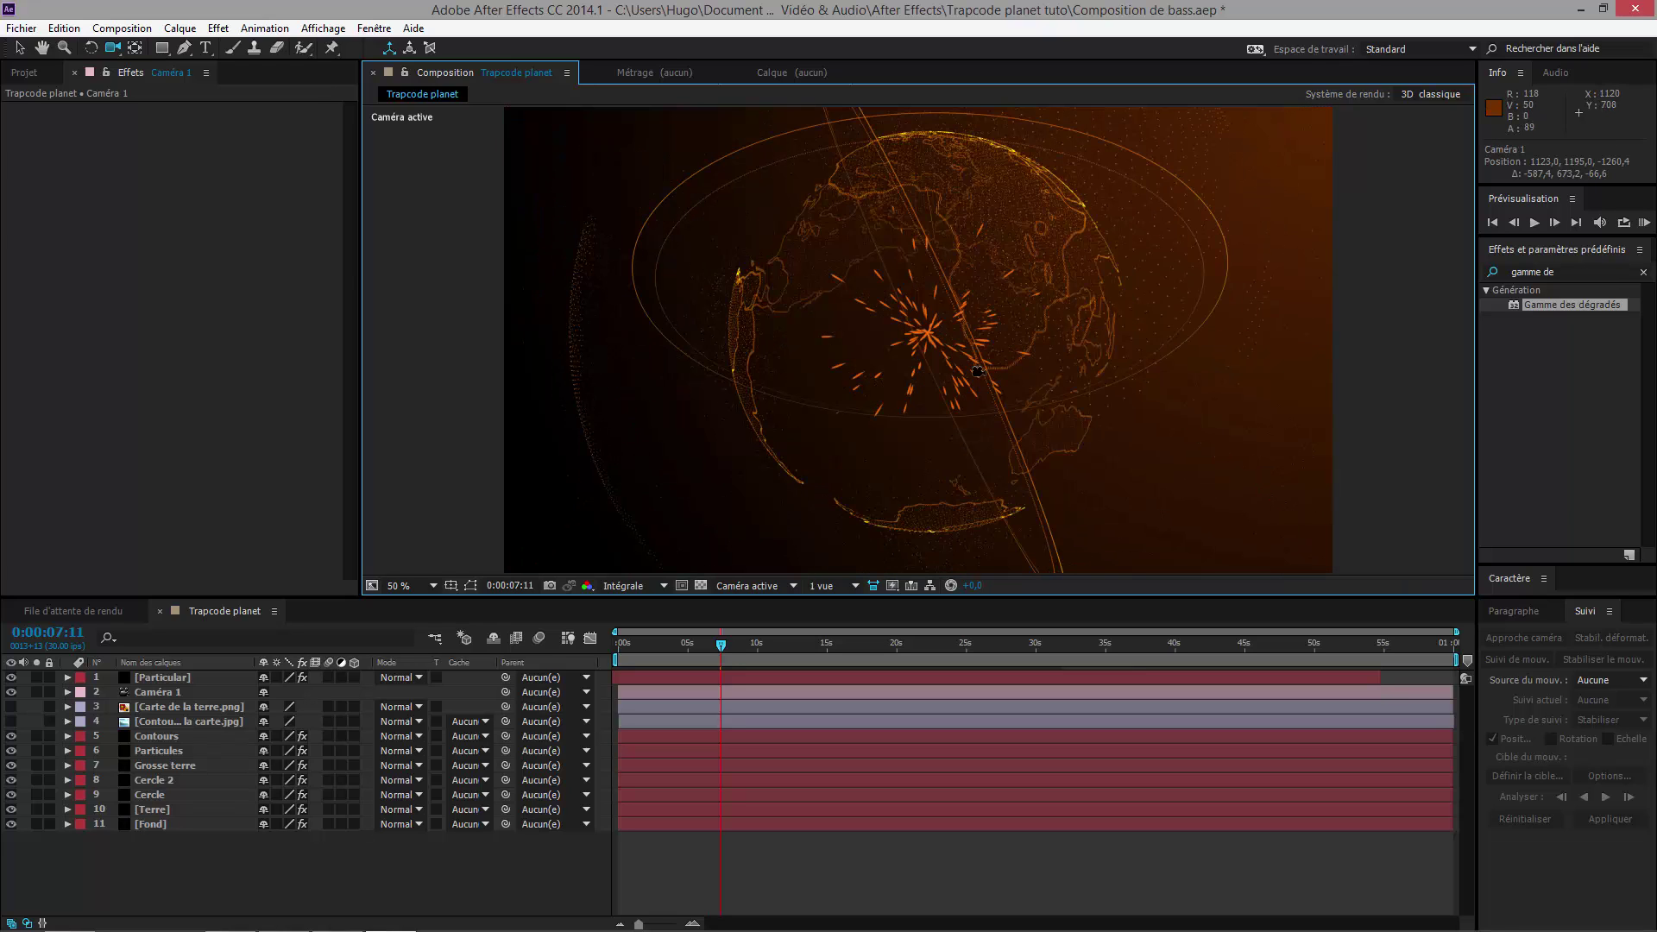
pyautogui.moveTo(721, 646)
pyautogui.mouseDown()
pyautogui.moveTo(781, 645)
pyautogui.moveTo(735, 644)
pyautogui.mouseUp()
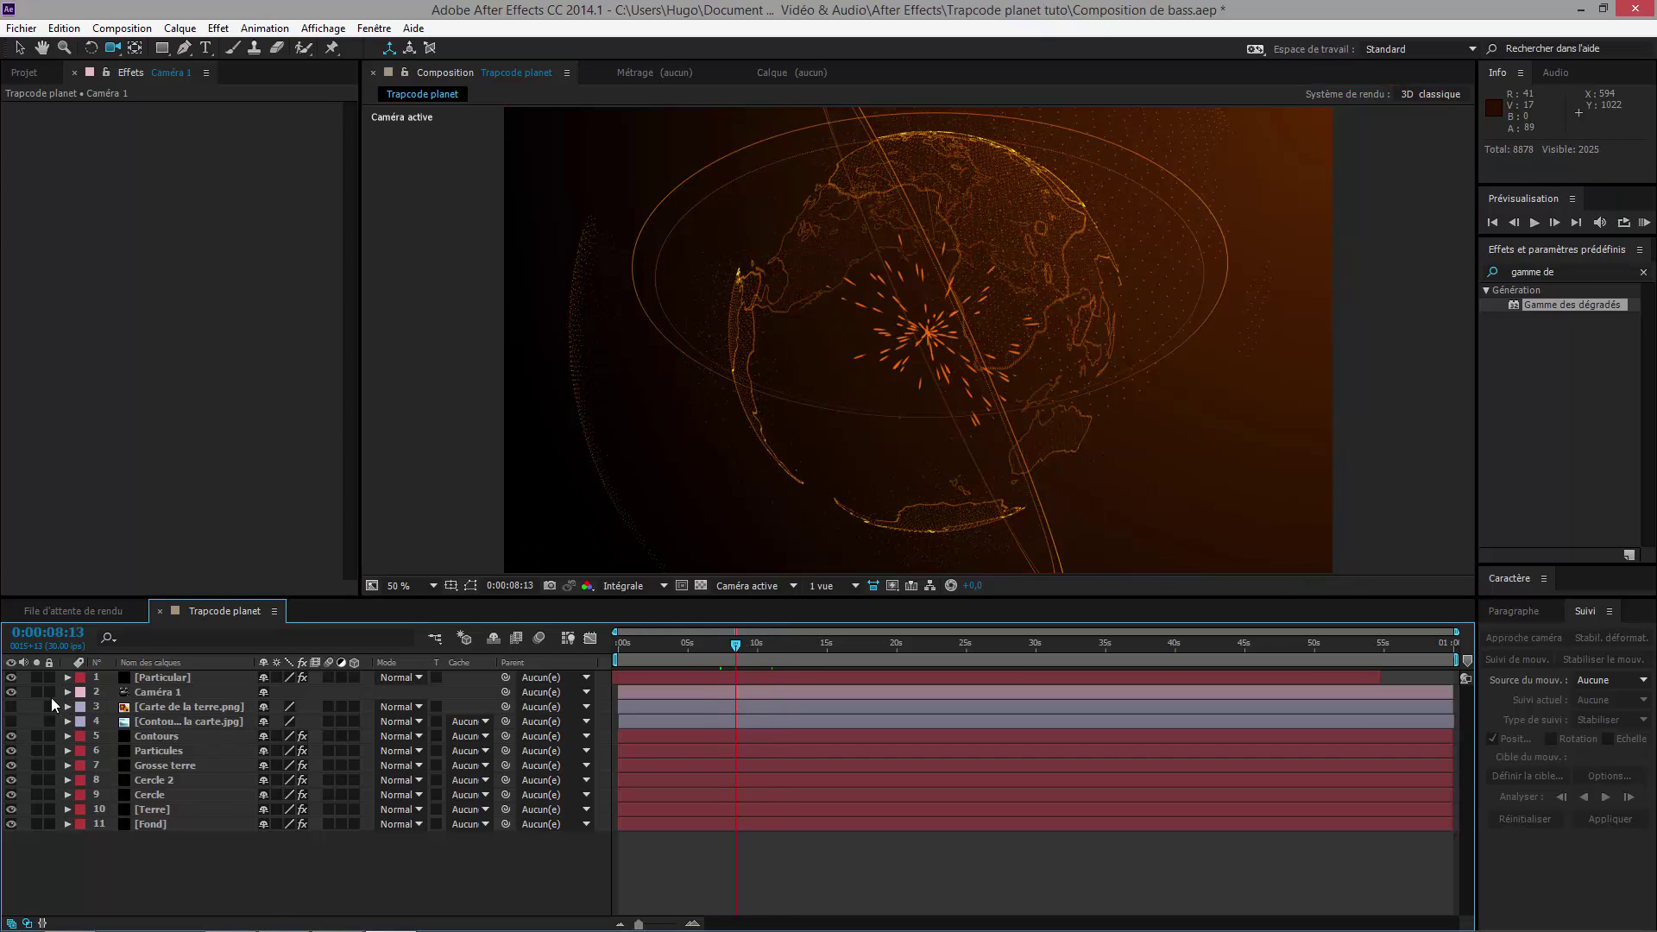
# Step: Solo the Particular layer and select it to bring back its effect settings
pyautogui.click(36, 677)
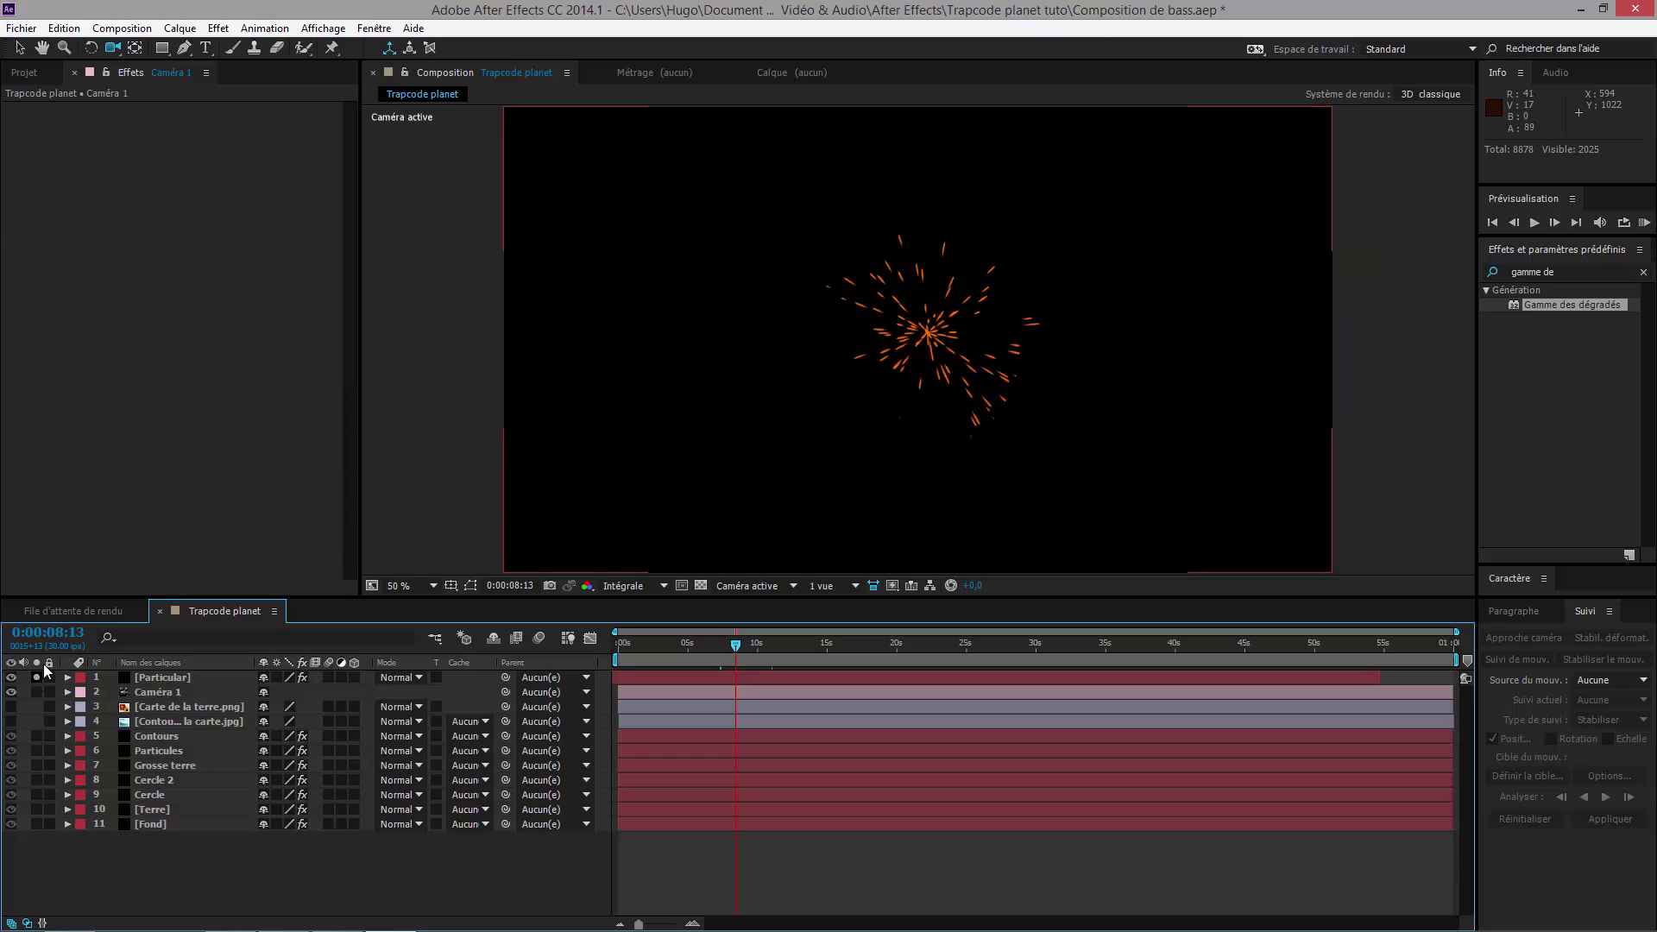
pyautogui.click(187, 678)
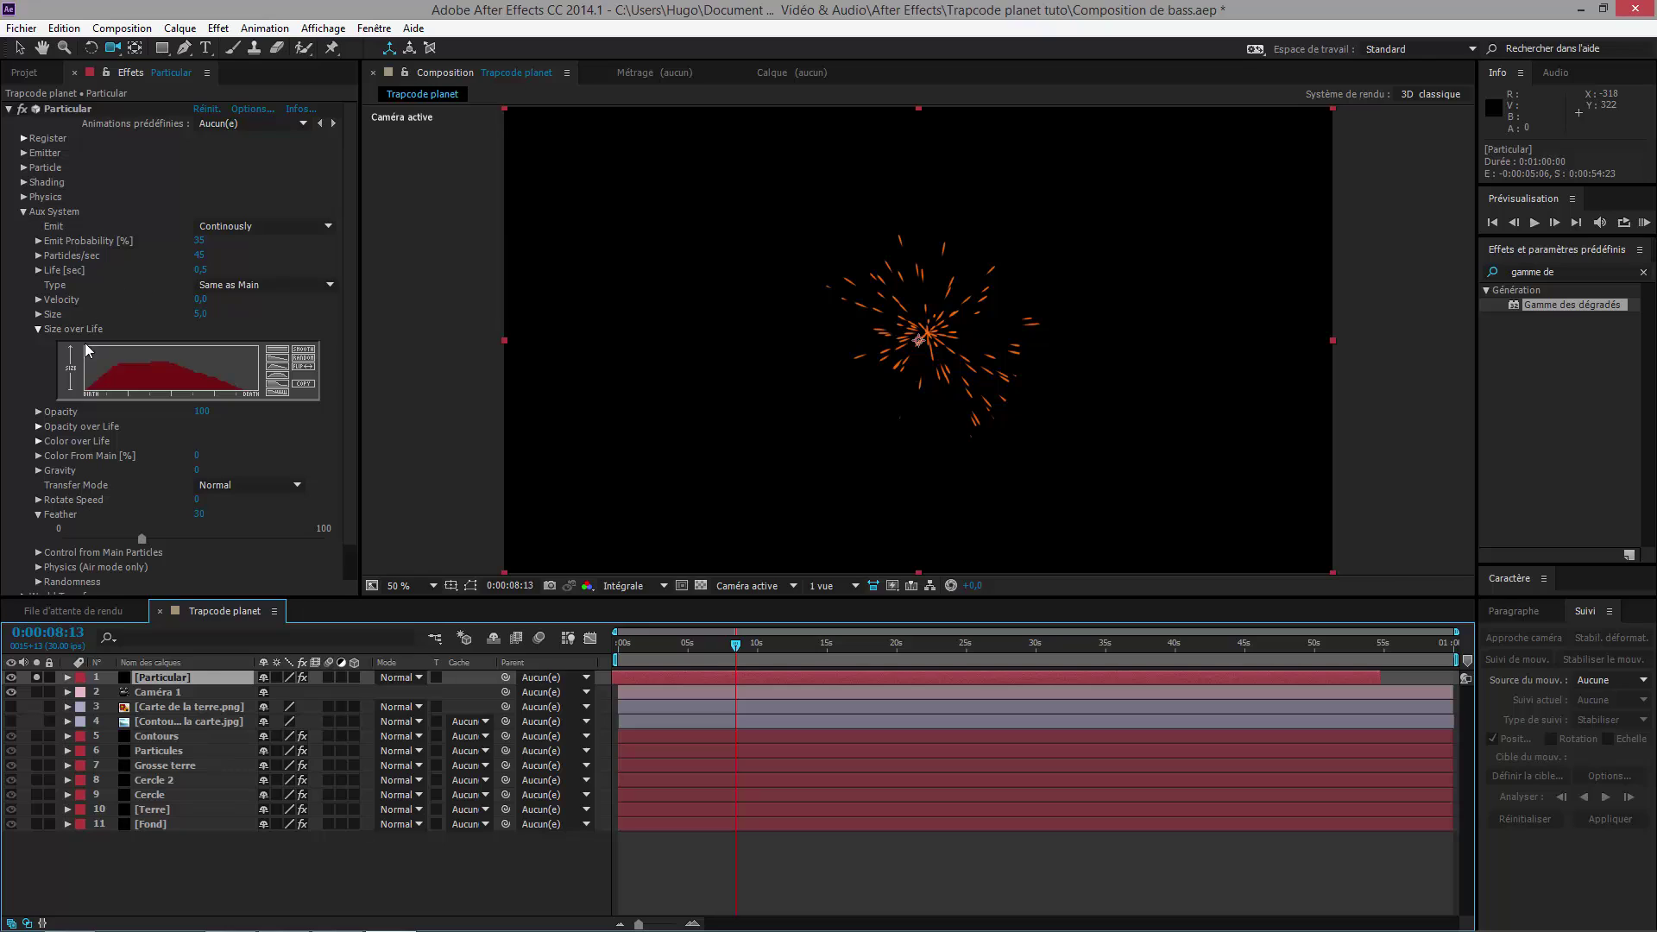
pyautogui.scroll(-2, 107, 457)
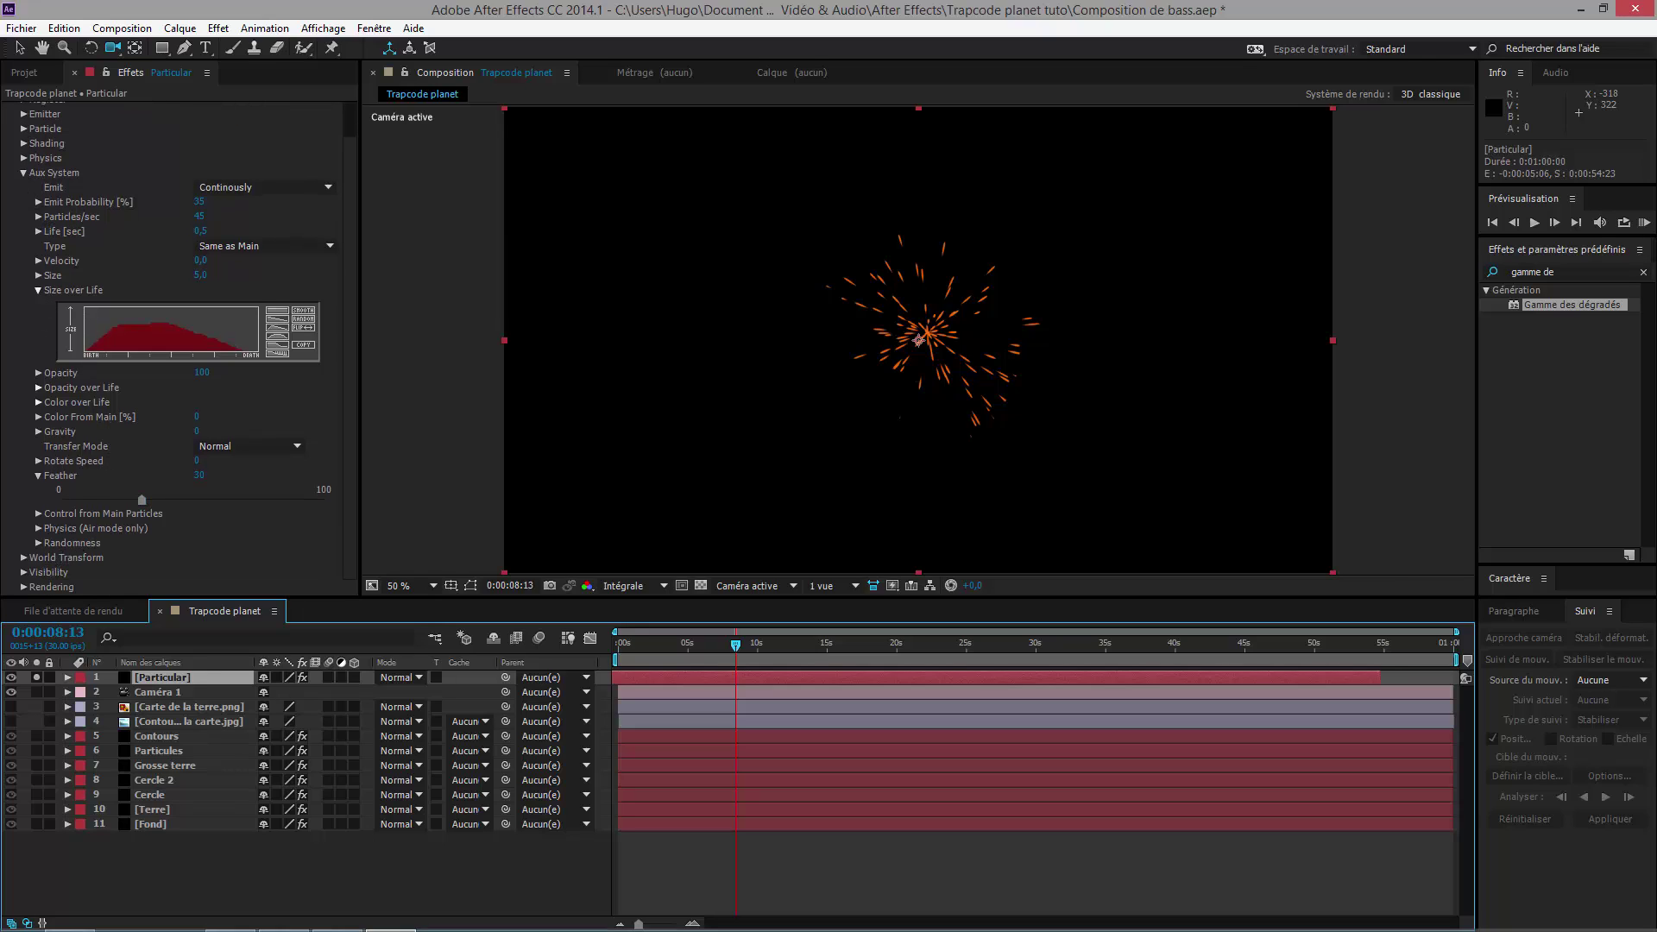
pyautogui.click(341, 919)
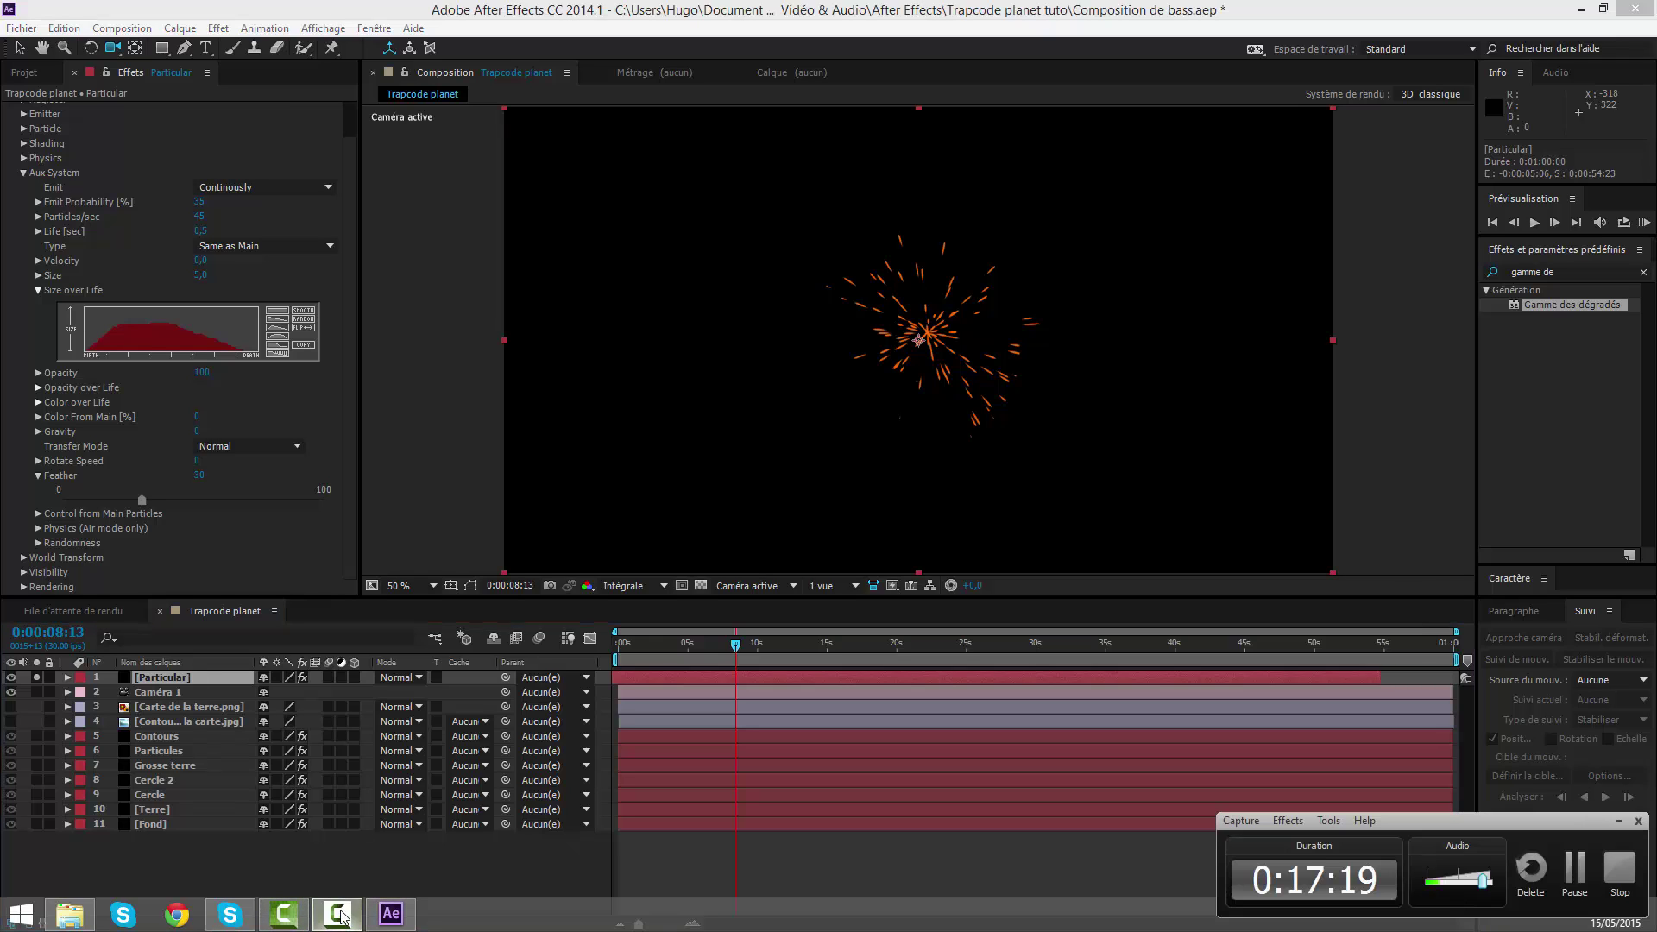
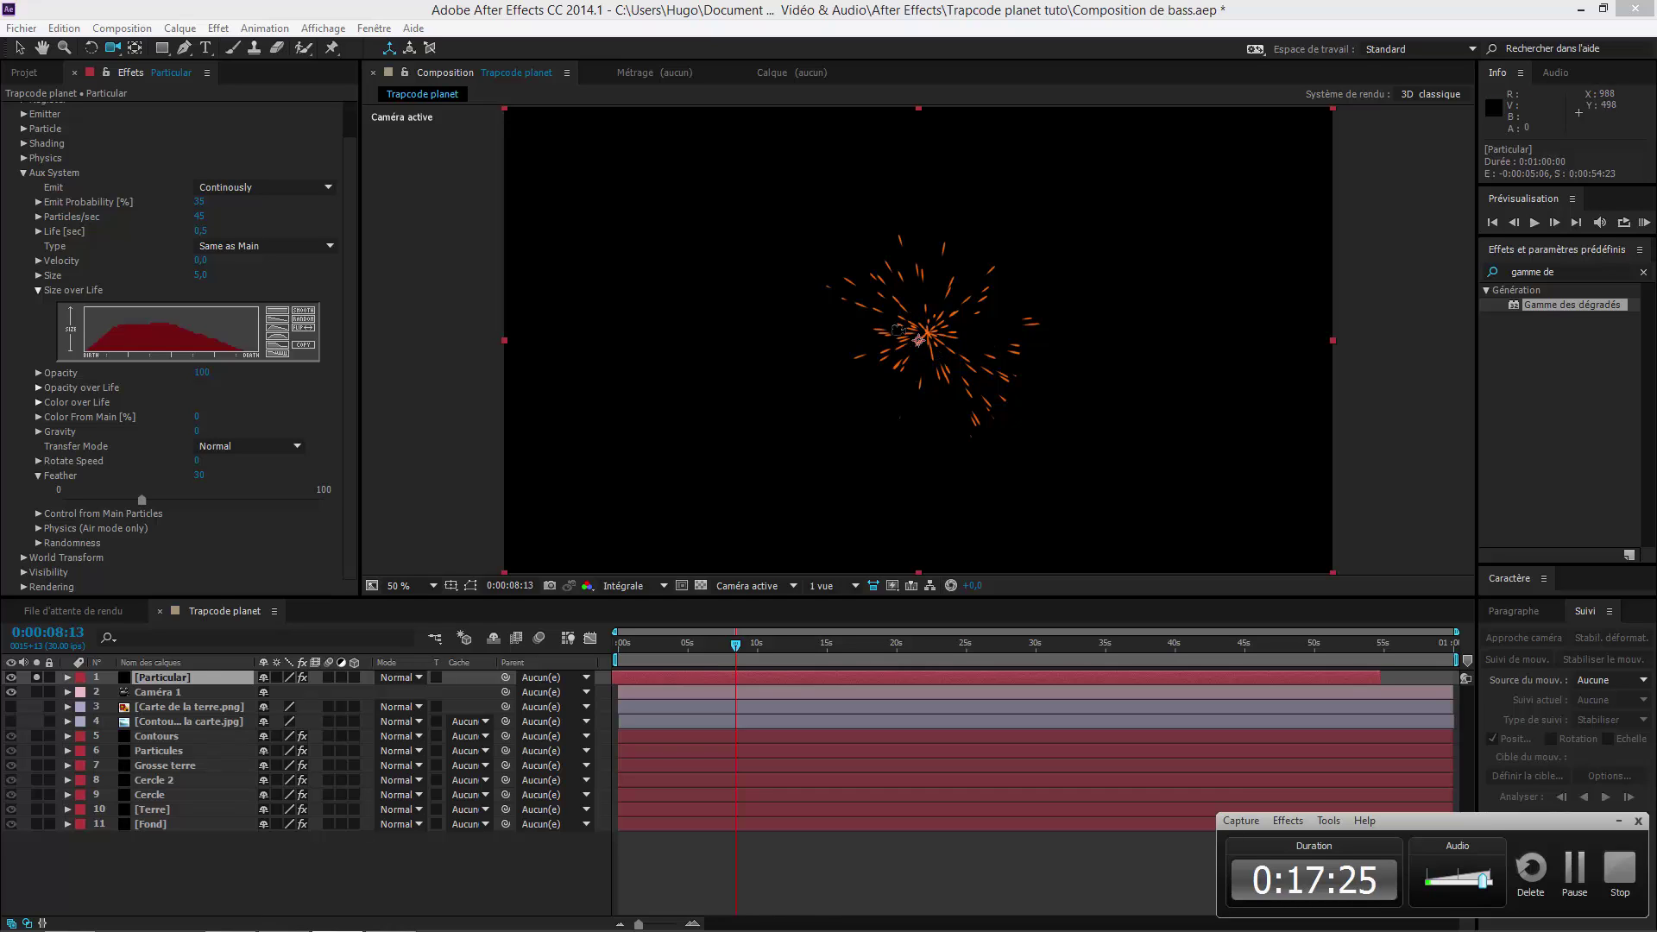
pyautogui.click(1575, 888)
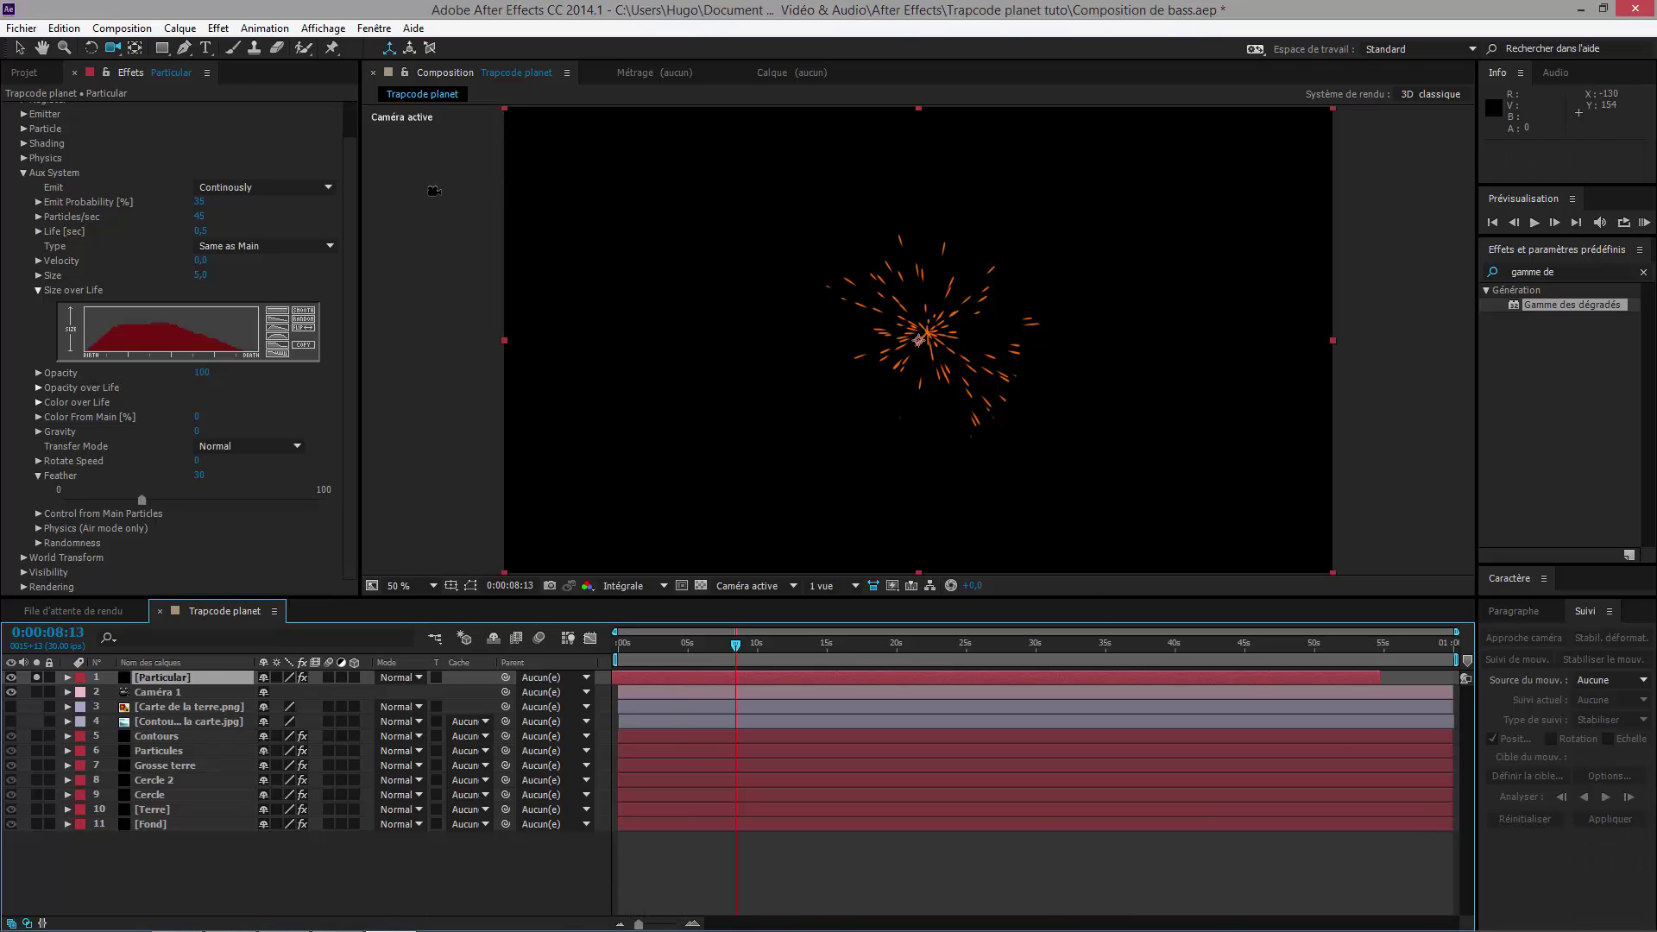
pyautogui.scroll(2, 229, 176)
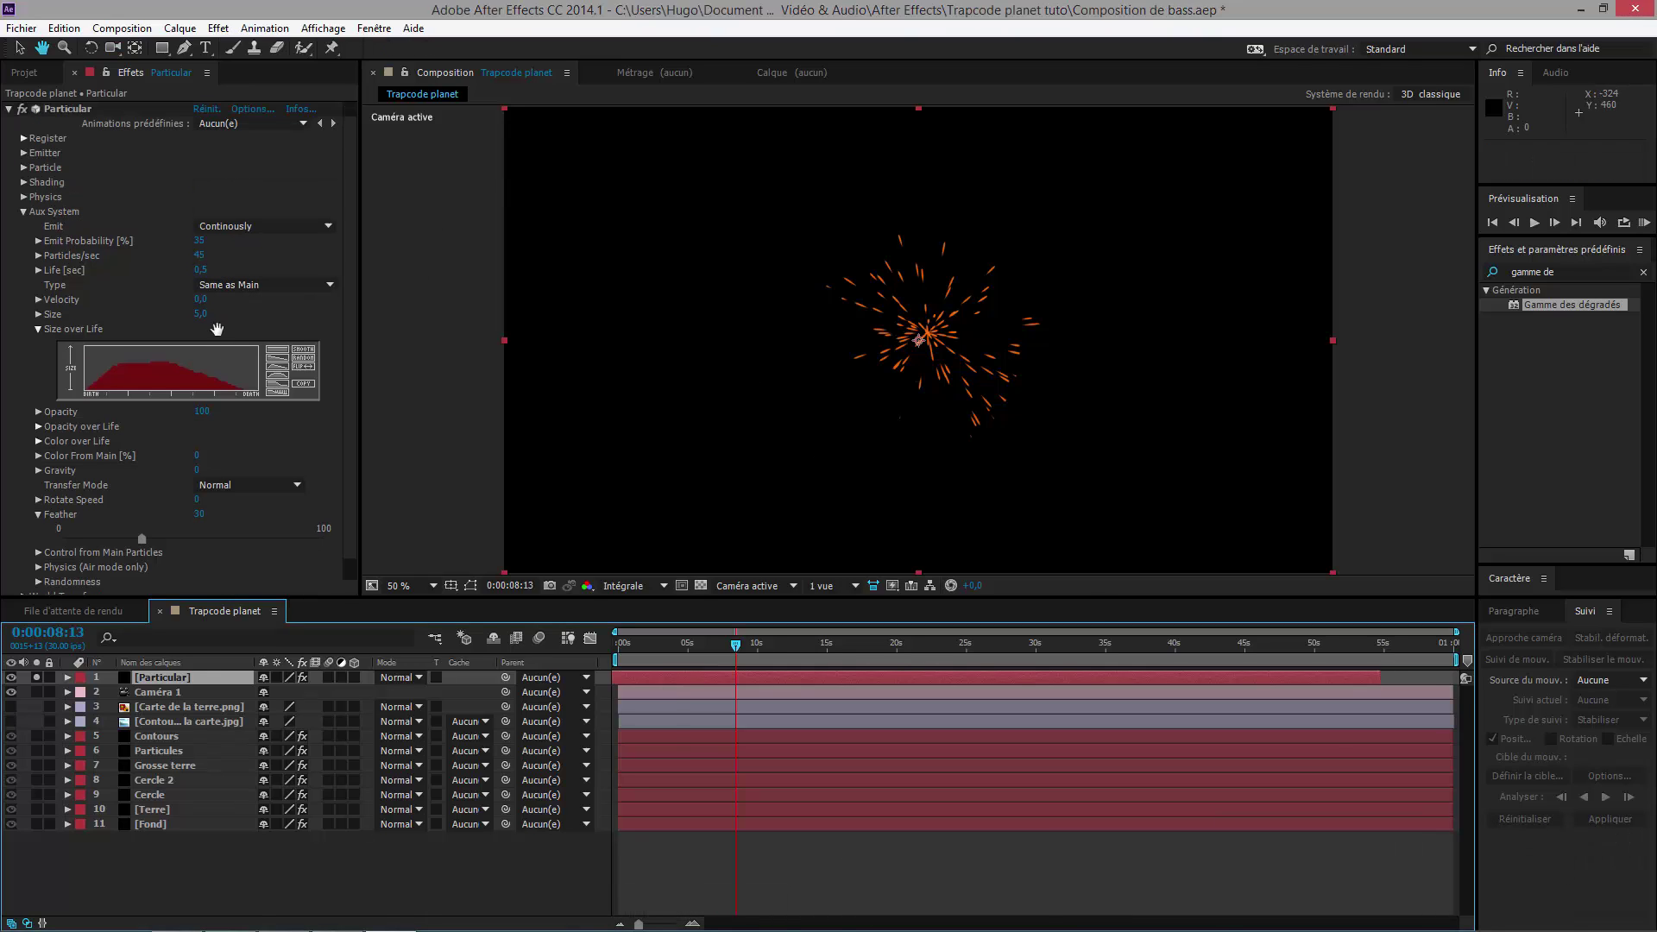
# Step: Check the sparks against the full composition and solo the Particular layer again
pyautogui.click(36, 677)
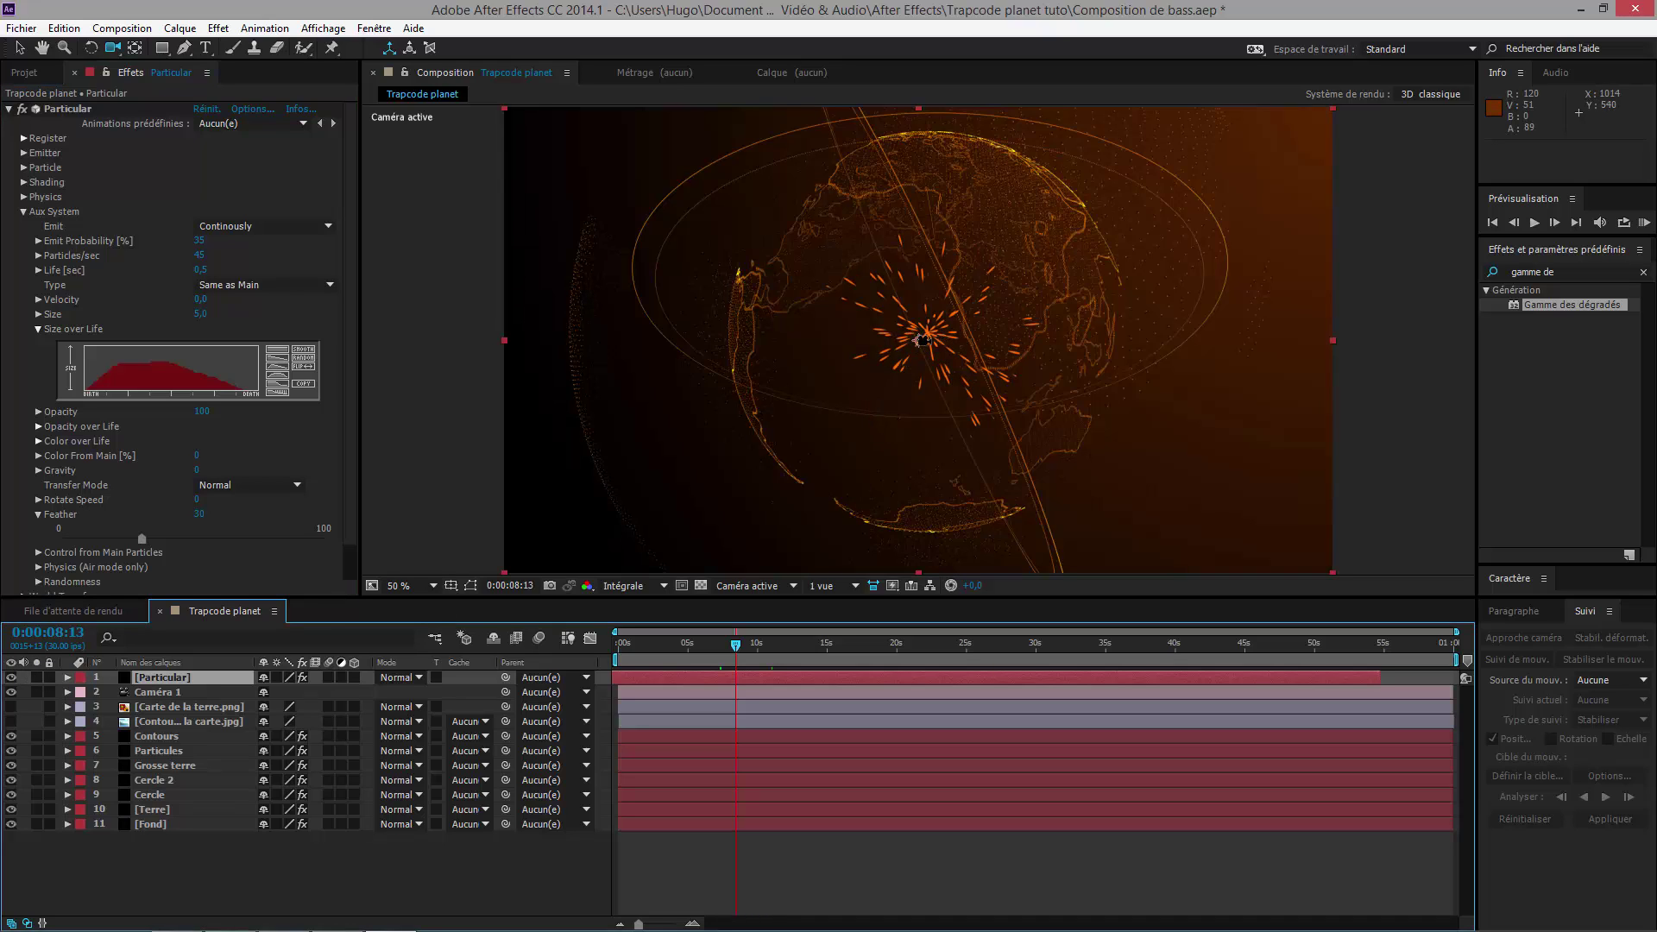
pyautogui.click(36, 678)
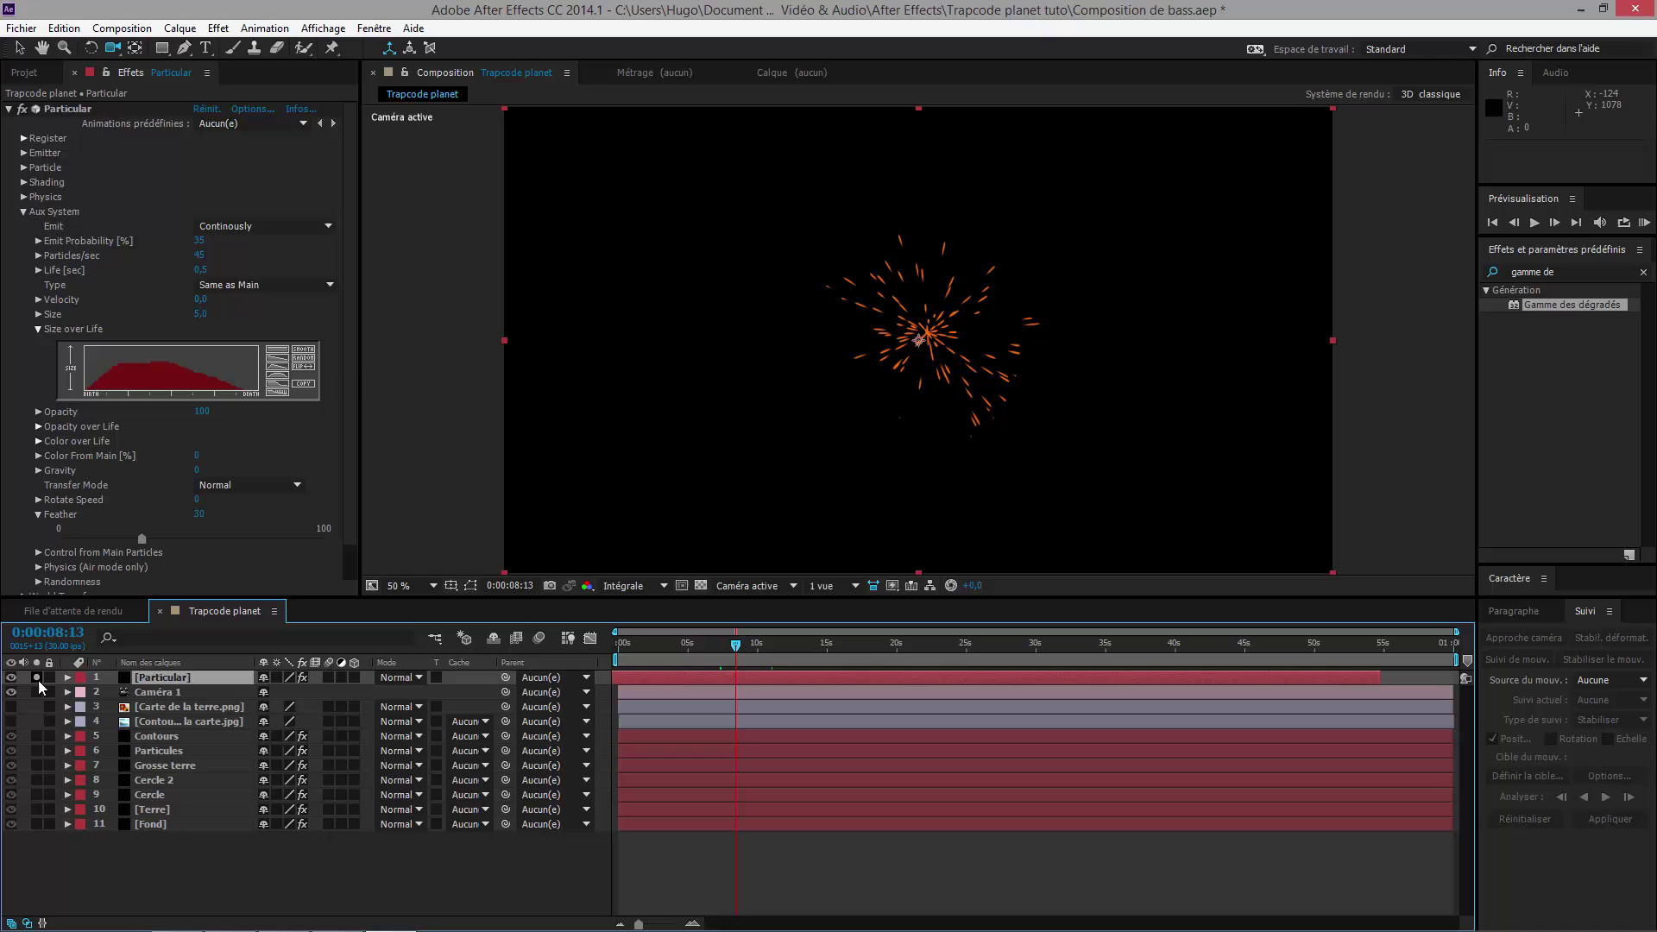
# Step: Try a Life of 15 seconds for the main particles and settle on 9 seconds
pyautogui.click(24, 153)
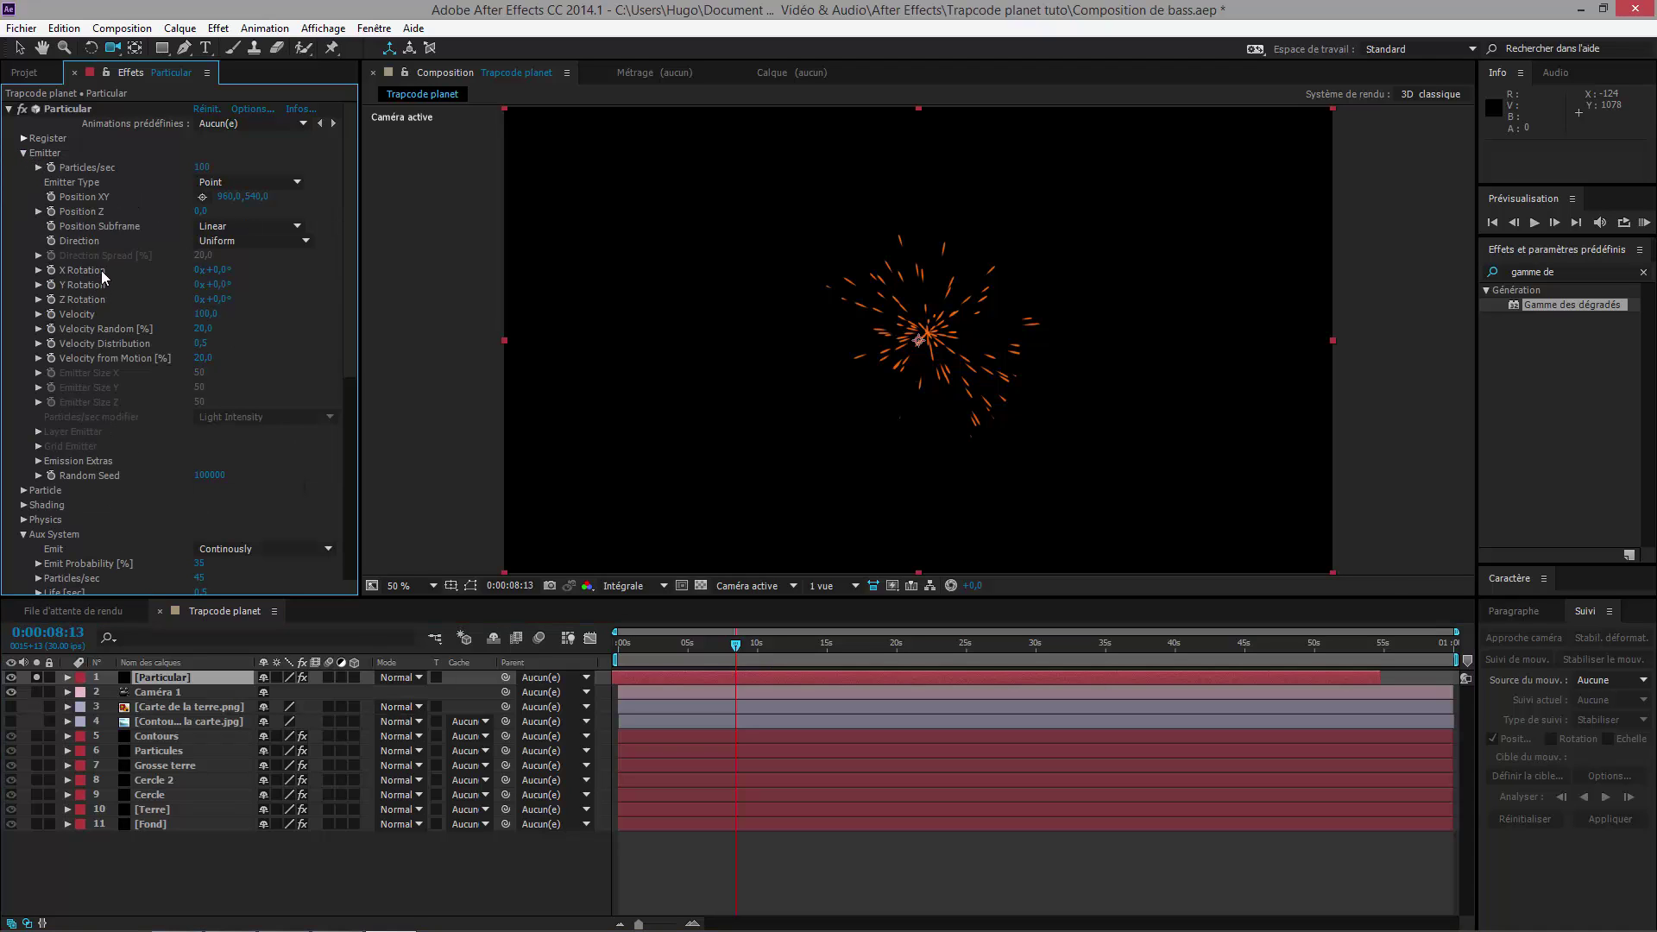
pyautogui.click(24, 153)
pyautogui.click(24, 168)
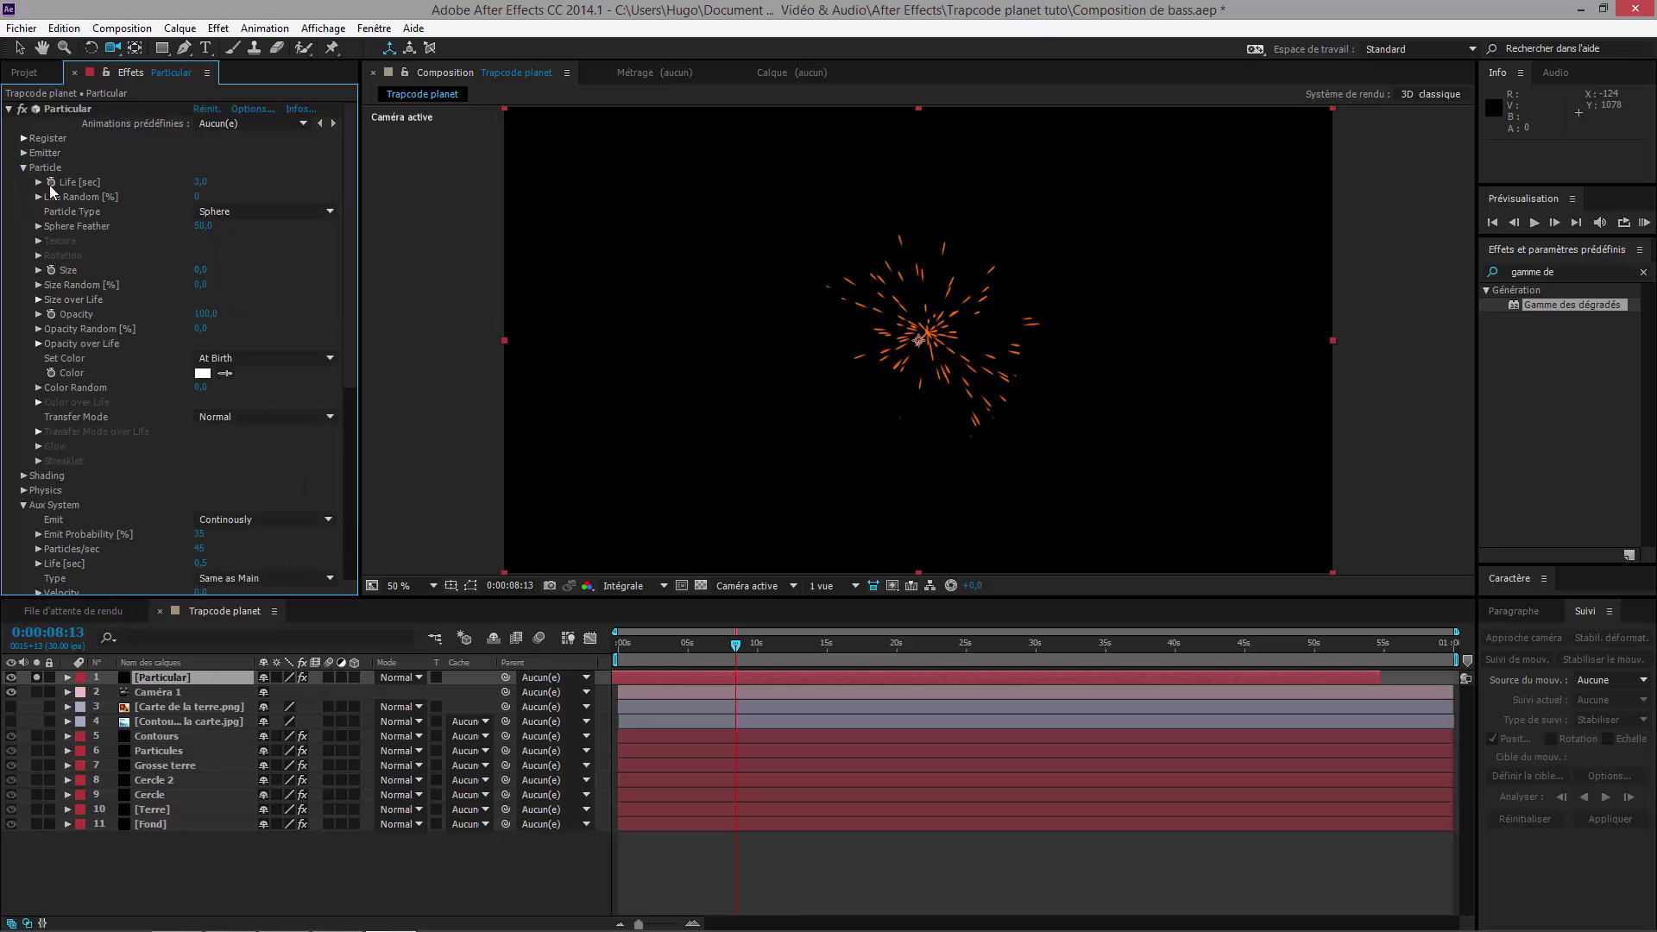
pyautogui.click(198, 183)
pyautogui.press('Return')
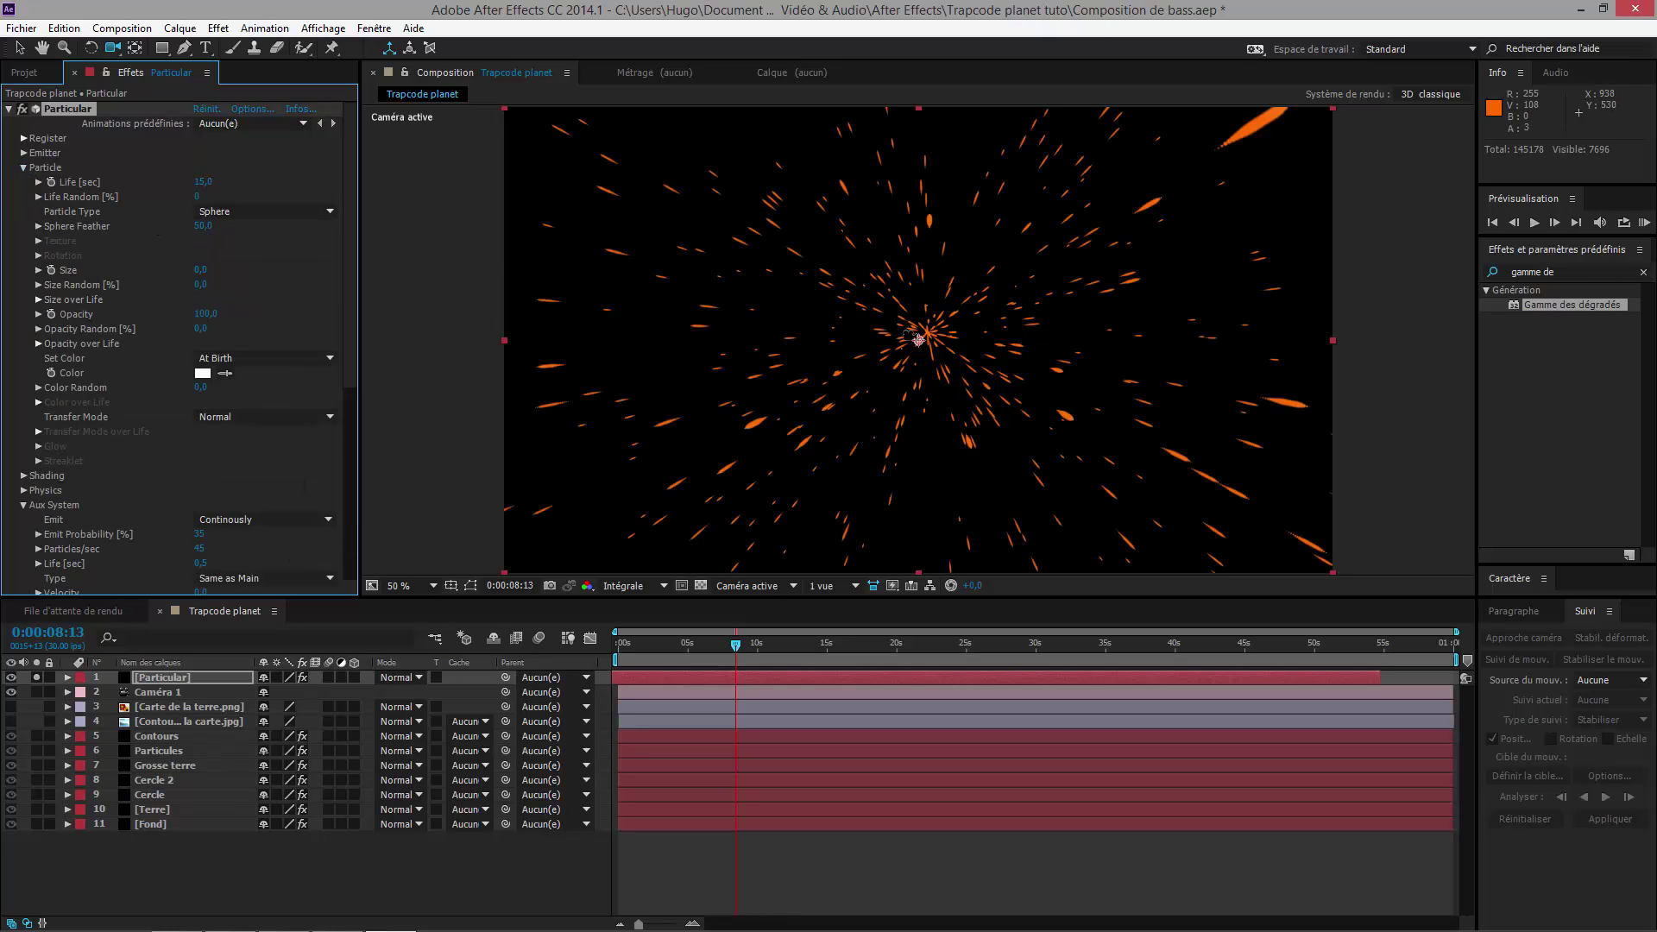
pyautogui.click(933, 372)
pyautogui.scroll(5, 933, 371)
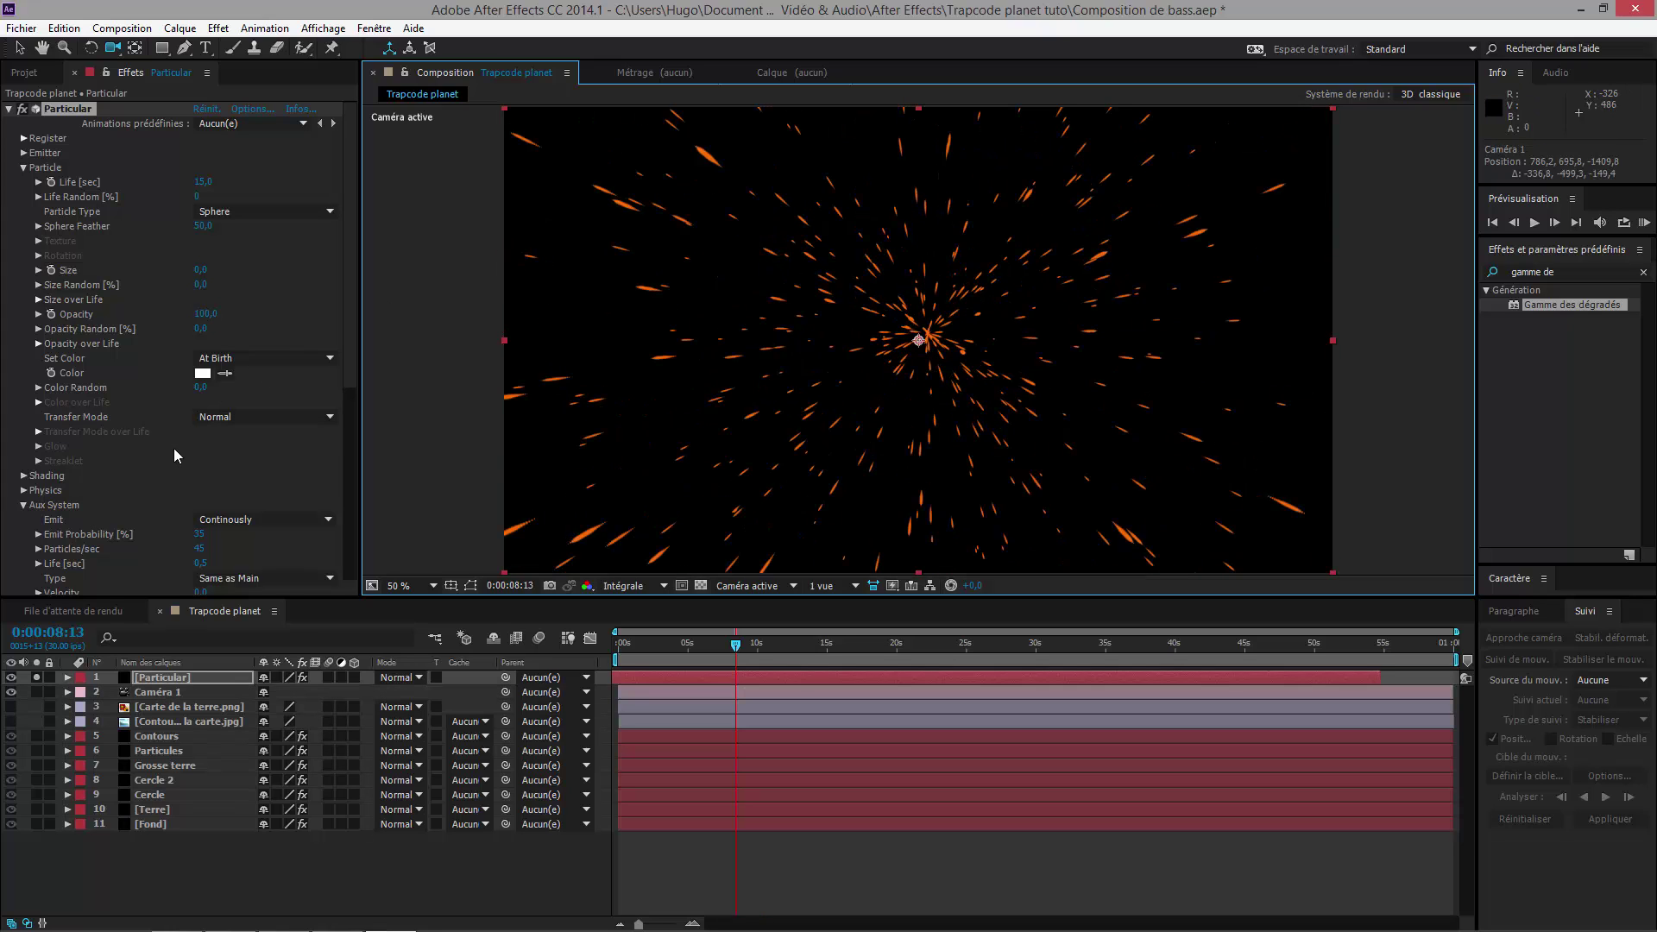
pyautogui.scroll(-2, 175, 456)
pyautogui.scroll(2, 175, 457)
pyautogui.moveTo(201, 183); pyautogui.dragTo(35, 256)
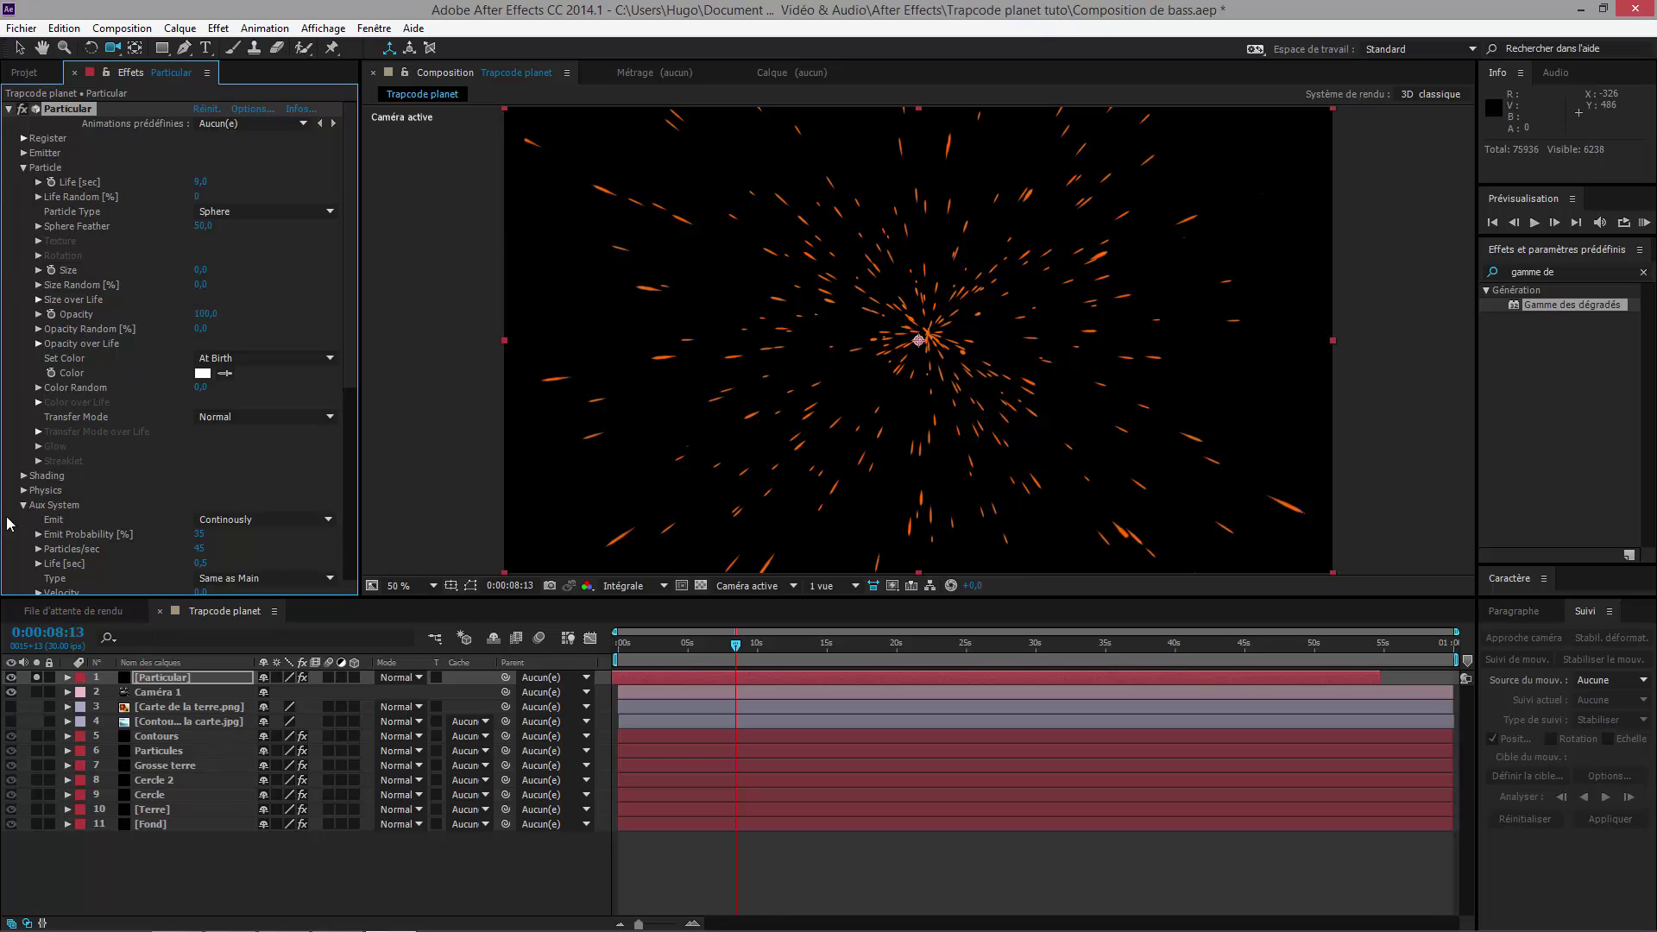
# Step: Try an Inherit Velocity of 1000 in the Aux System's Control from Main Particles settings and undo it
pyautogui.scroll(-4, 23, 507)
pyautogui.click(220, 377)
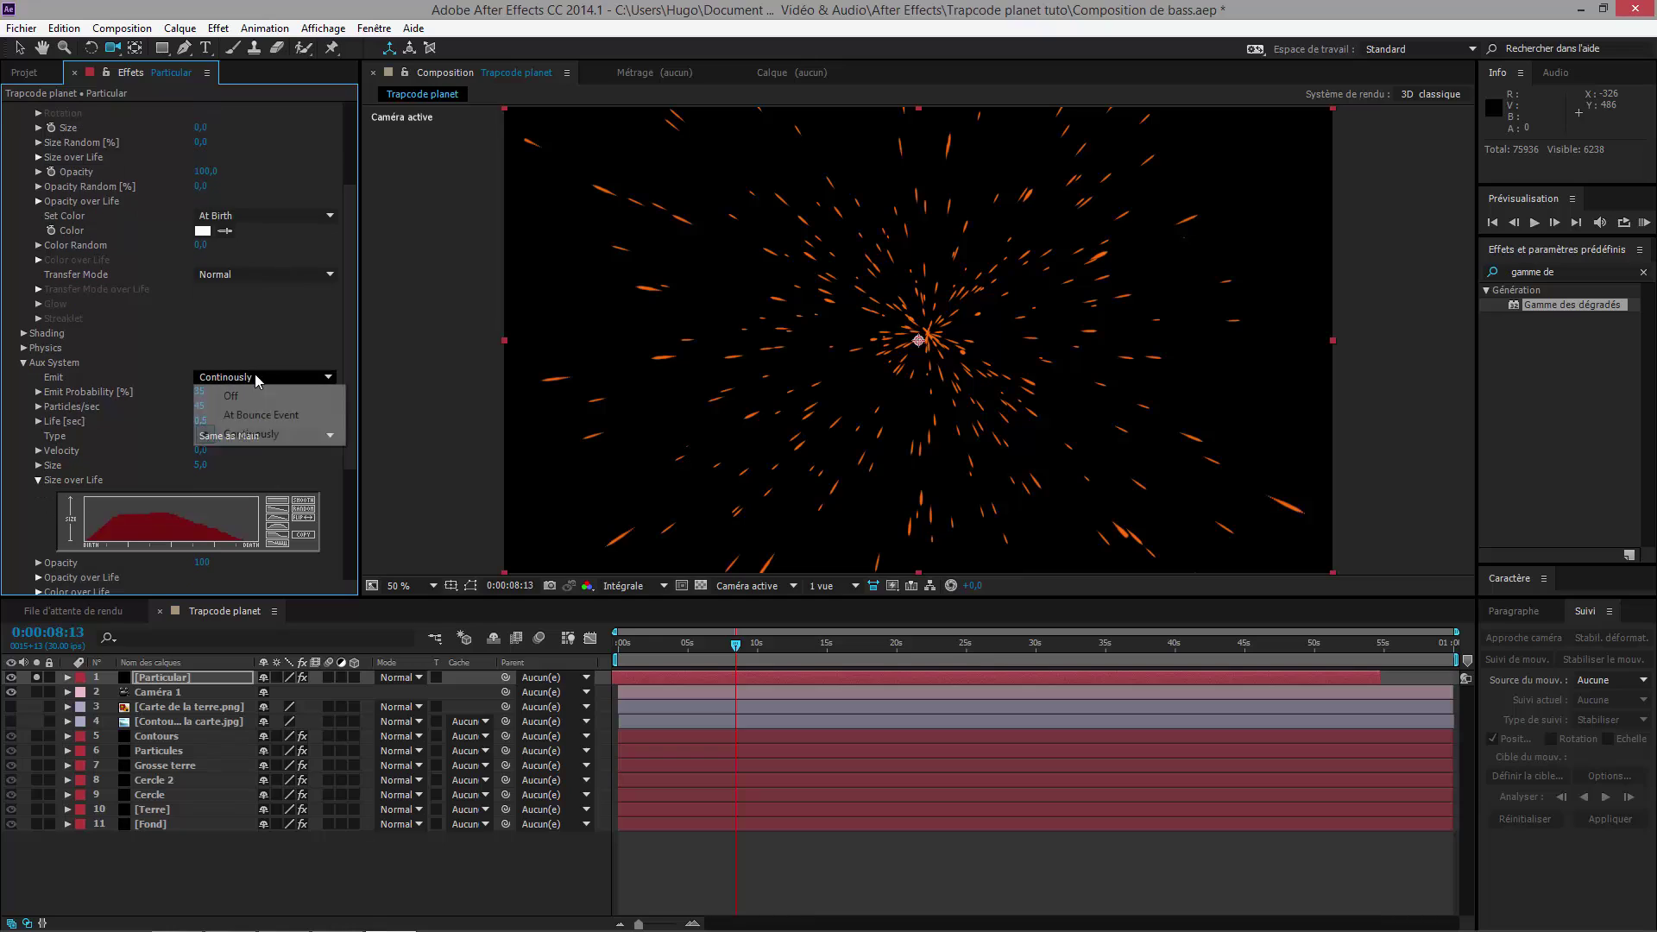
pyautogui.click(210, 430)
pyautogui.scroll(-3, 143, 418)
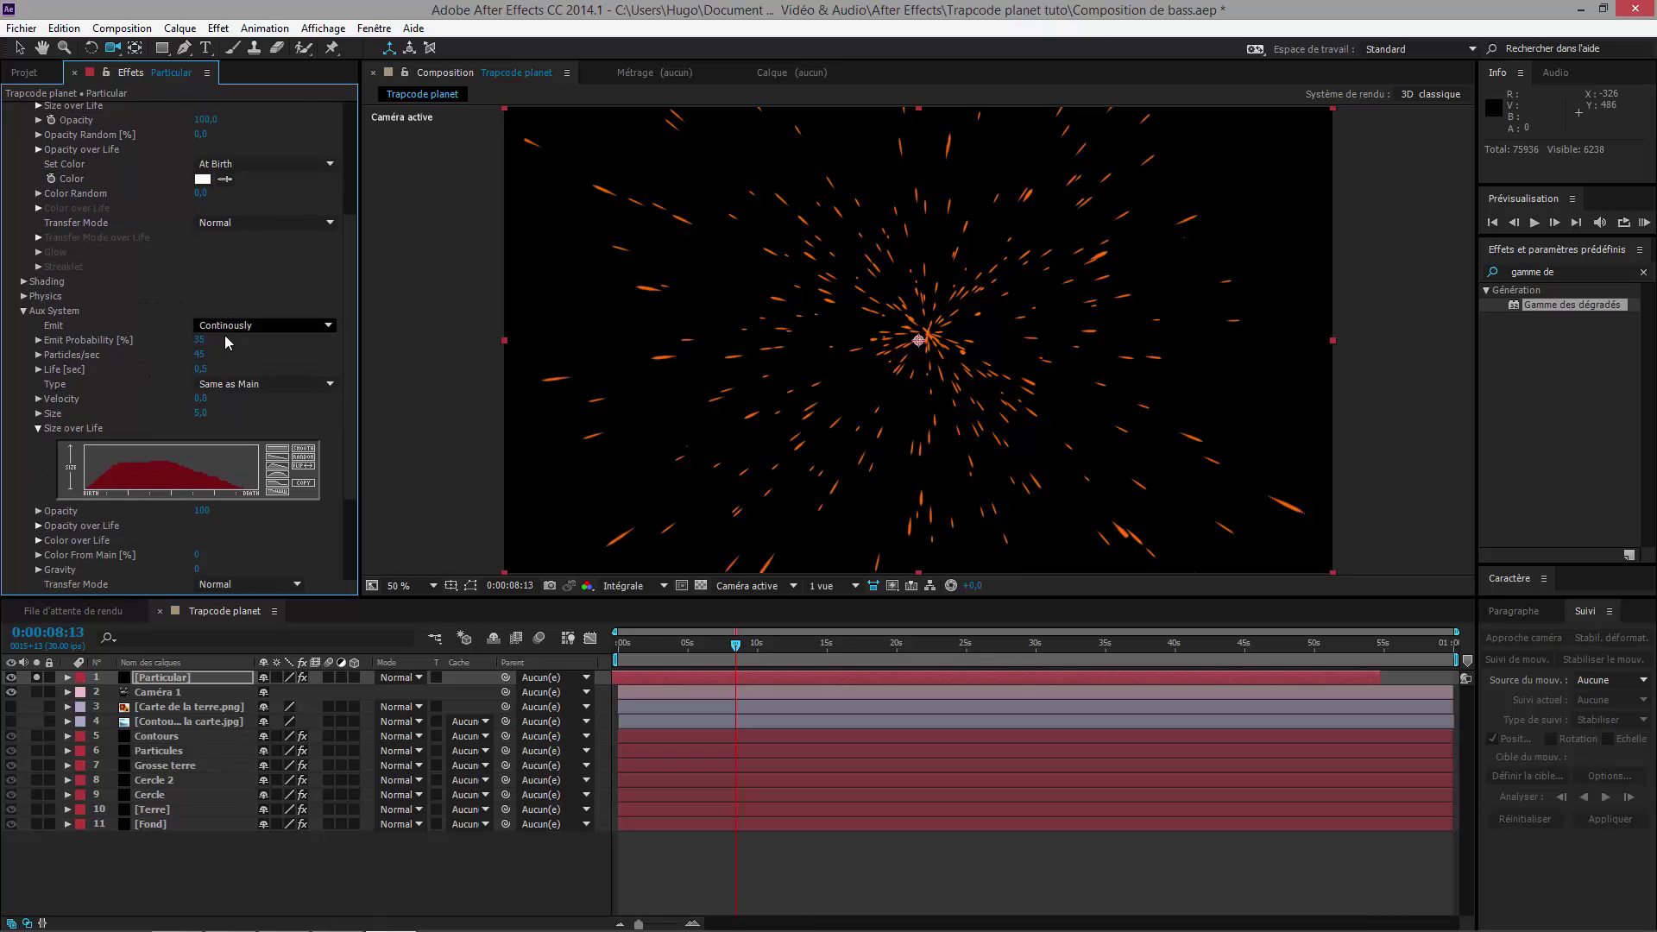
pyautogui.scroll(-5, 242, 338)
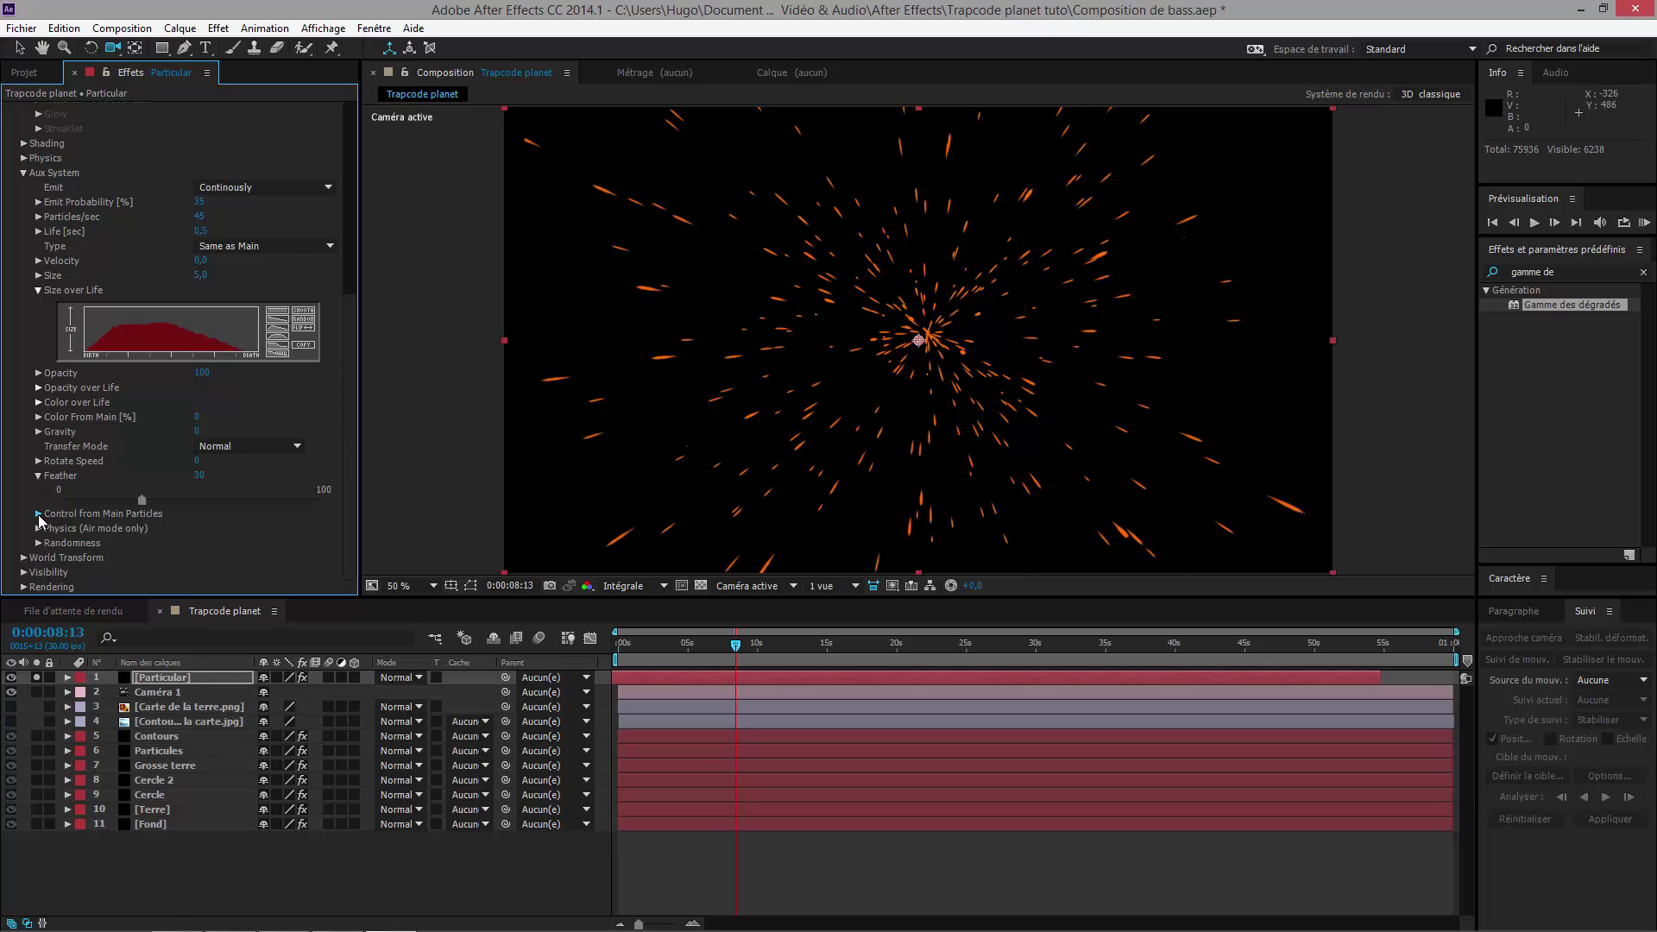
pyautogui.click(38, 514)
pyautogui.moveTo(196, 529); pyautogui.dragTo(301, 529)
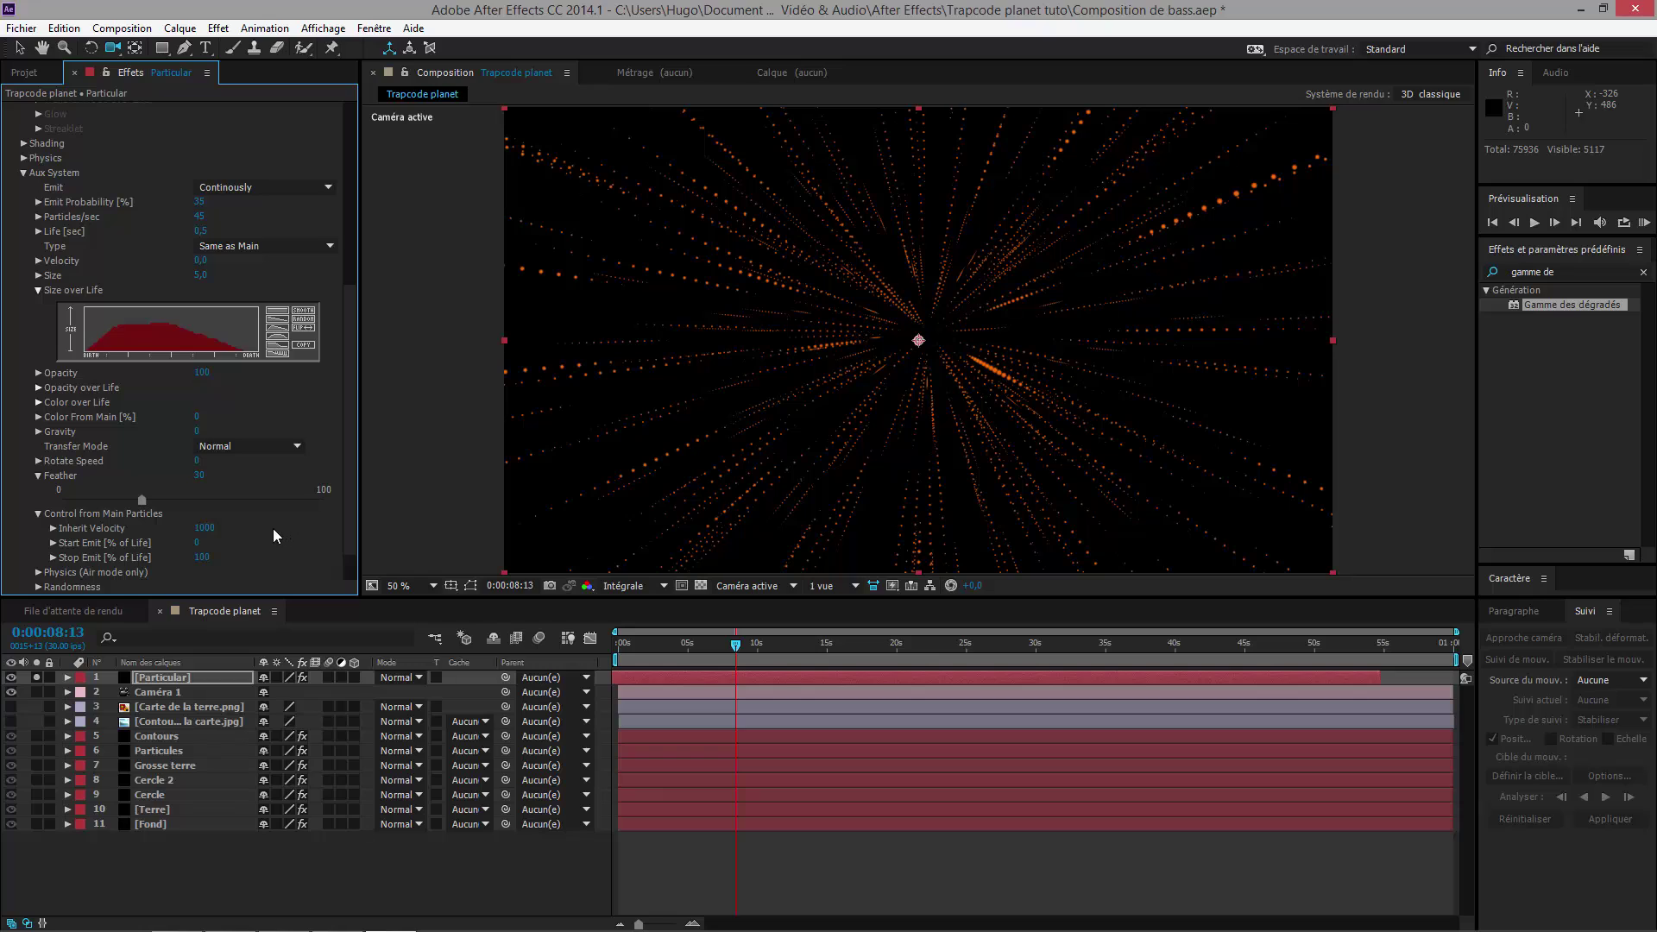
pyautogui.hotkey('ctrl', 'z')
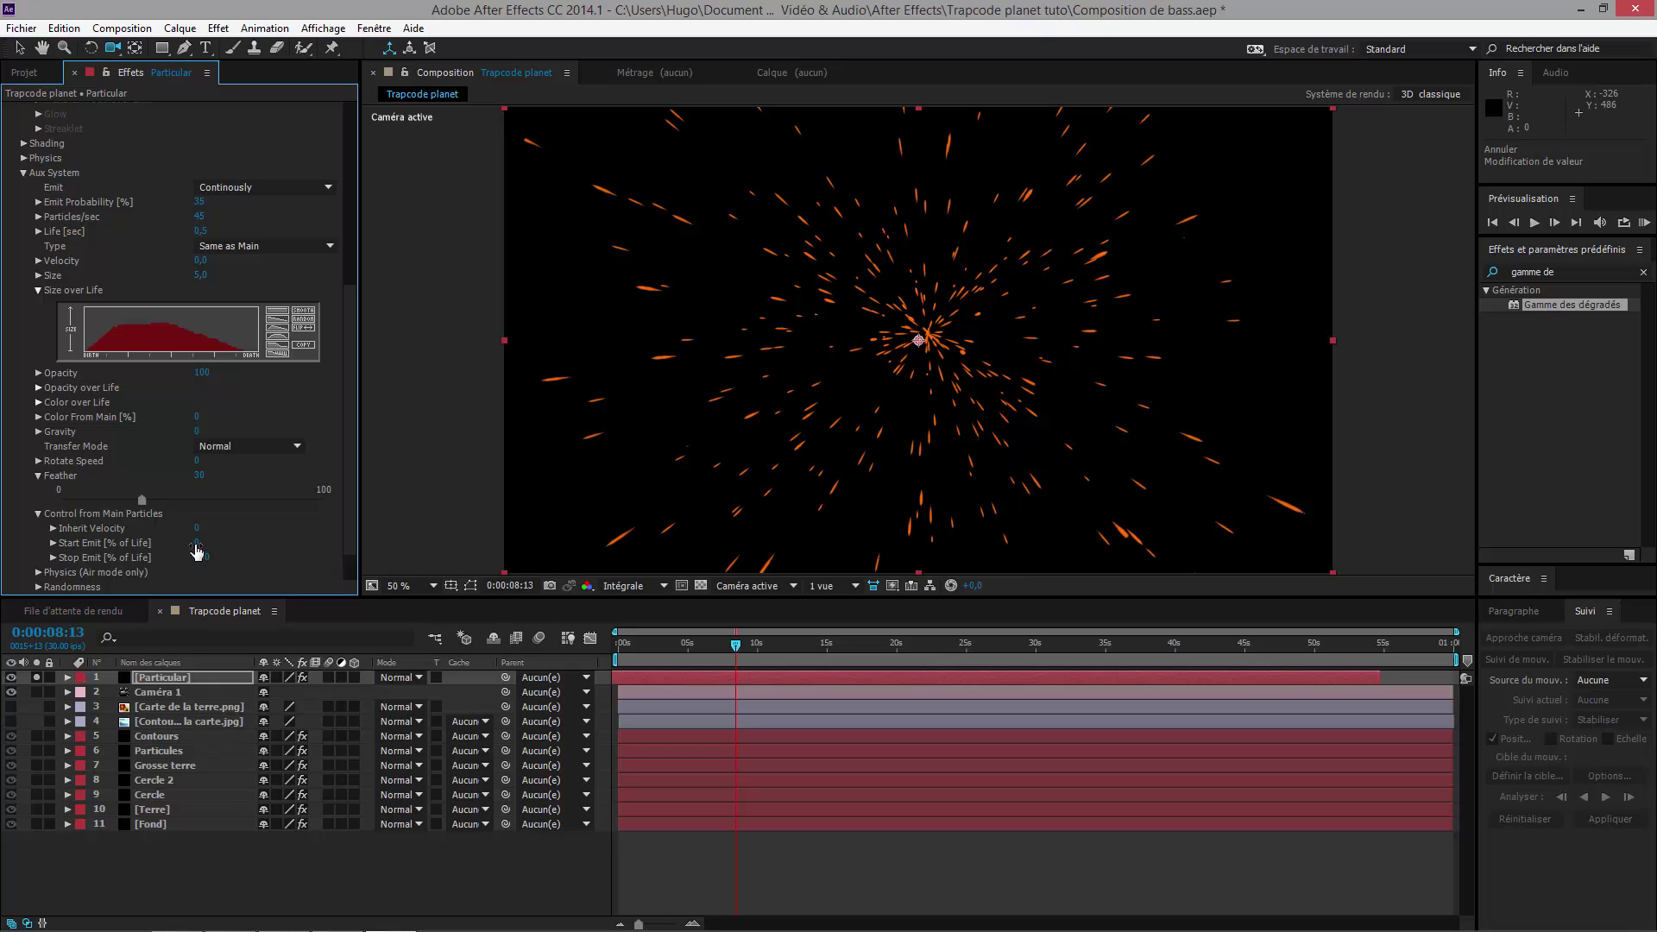
# Step: Set the Aux System's Start Emit [% of Life] to 46 and unsolo the Particular layer to judge it against the globe
pyautogui.moveTo(233, 540); pyautogui.dragTo(245, 534)
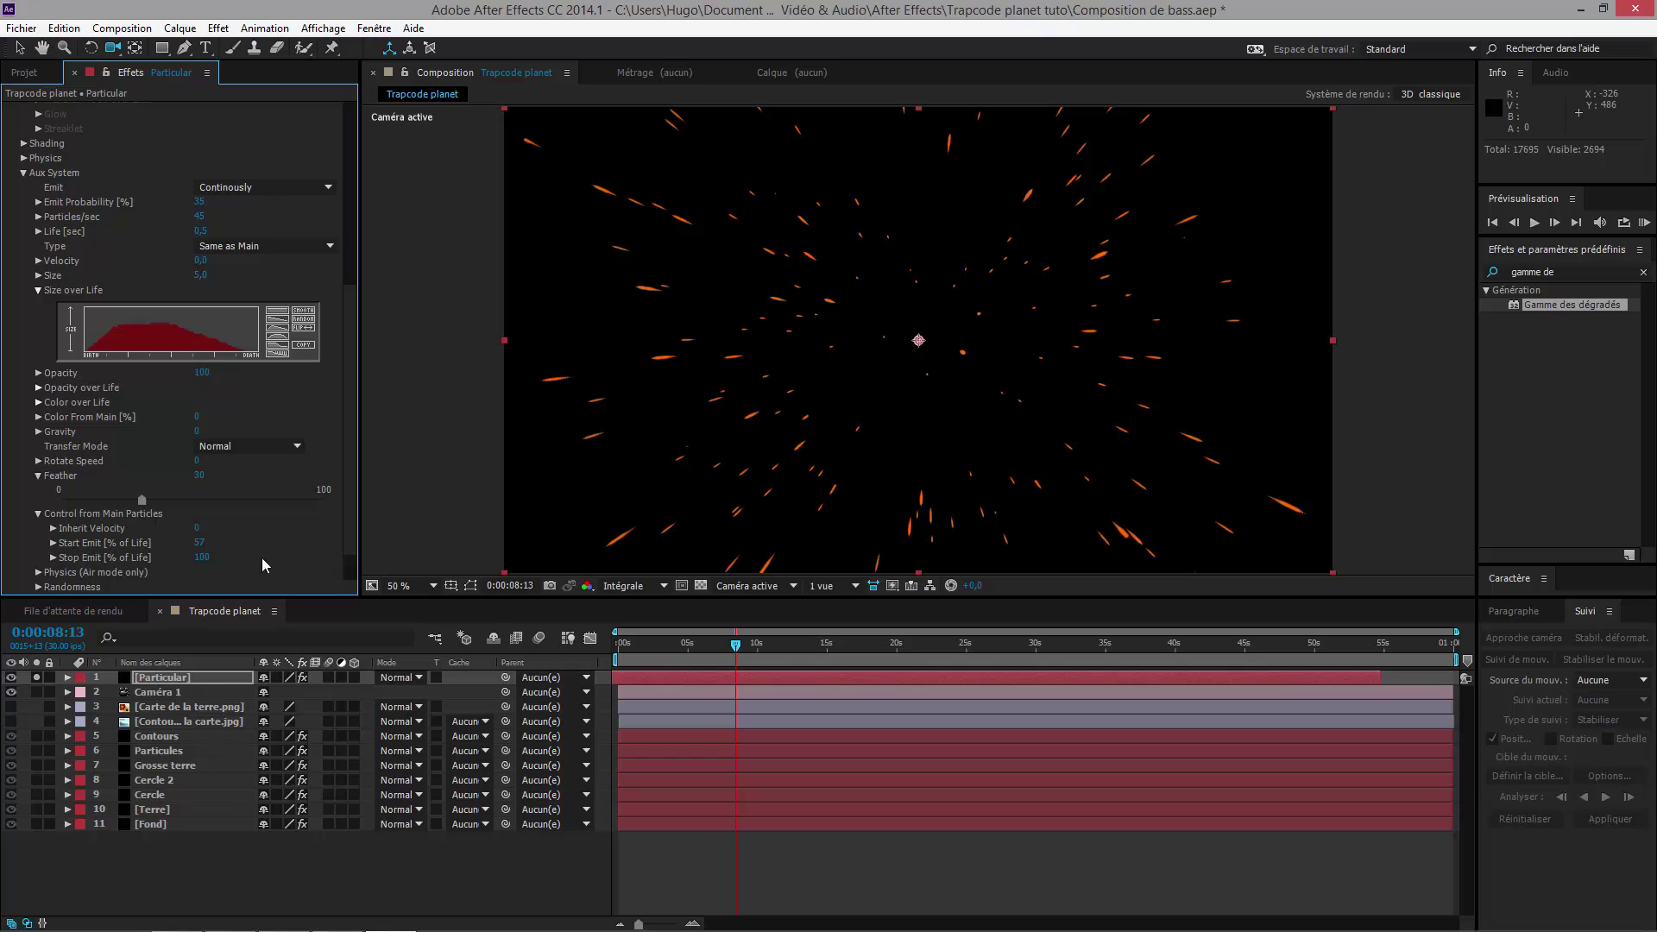
pyautogui.click(37, 677)
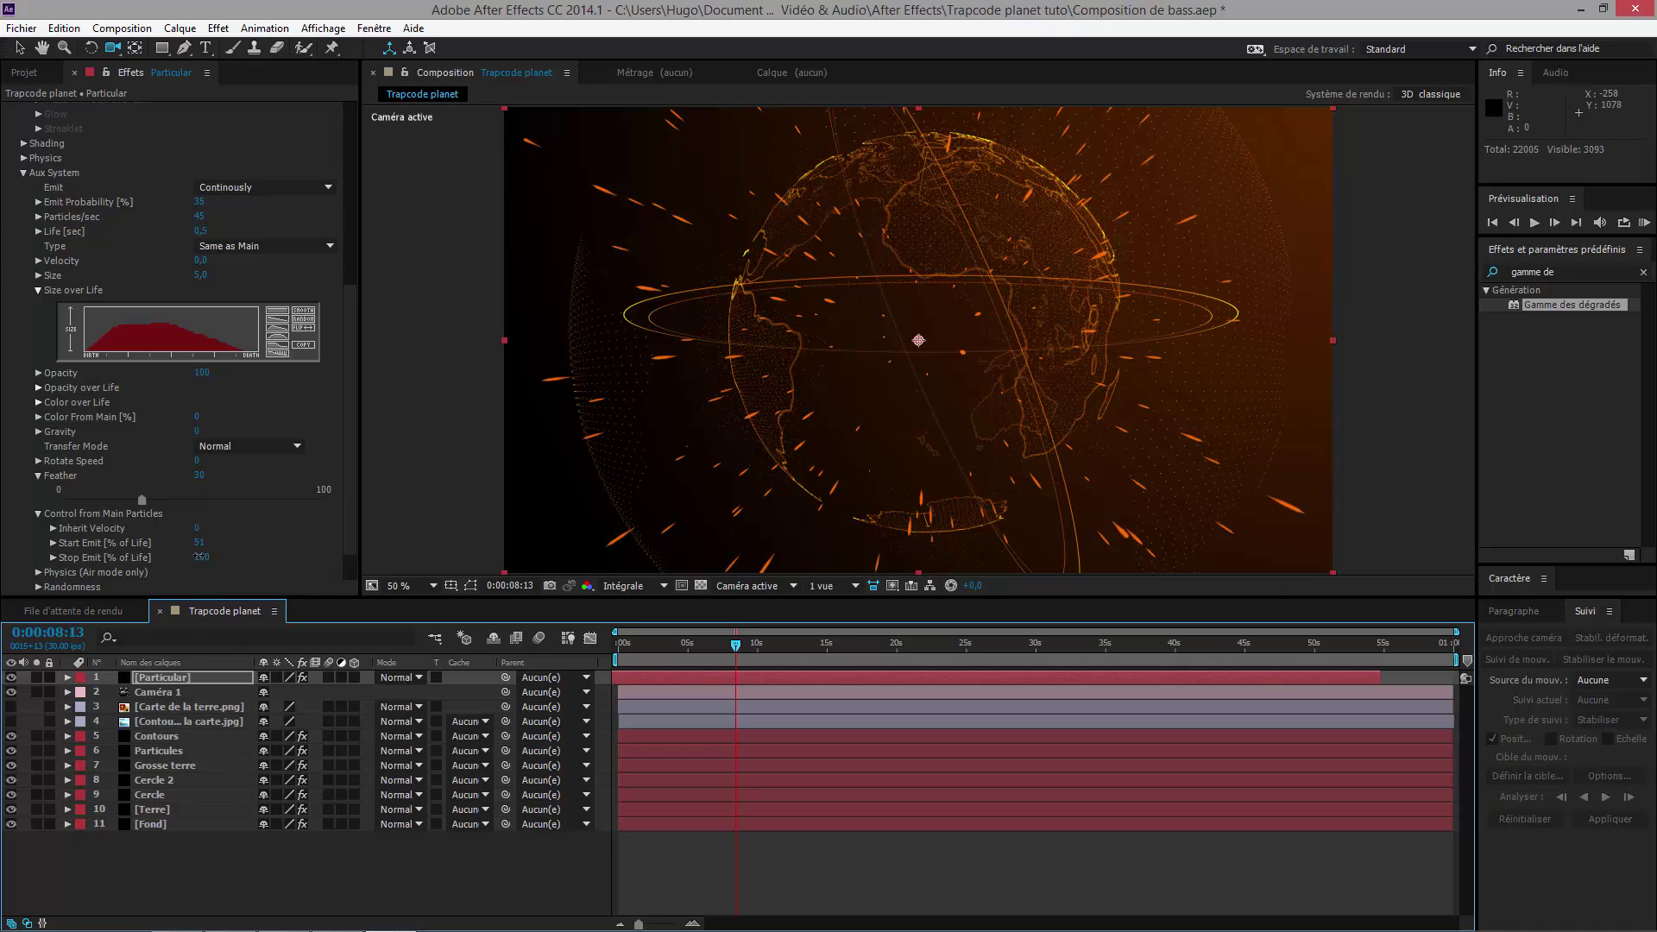
pyautogui.moveTo(200, 542); pyautogui.dragTo(210, 542)
pyautogui.moveTo(199, 542); pyautogui.dragTo(202, 542)
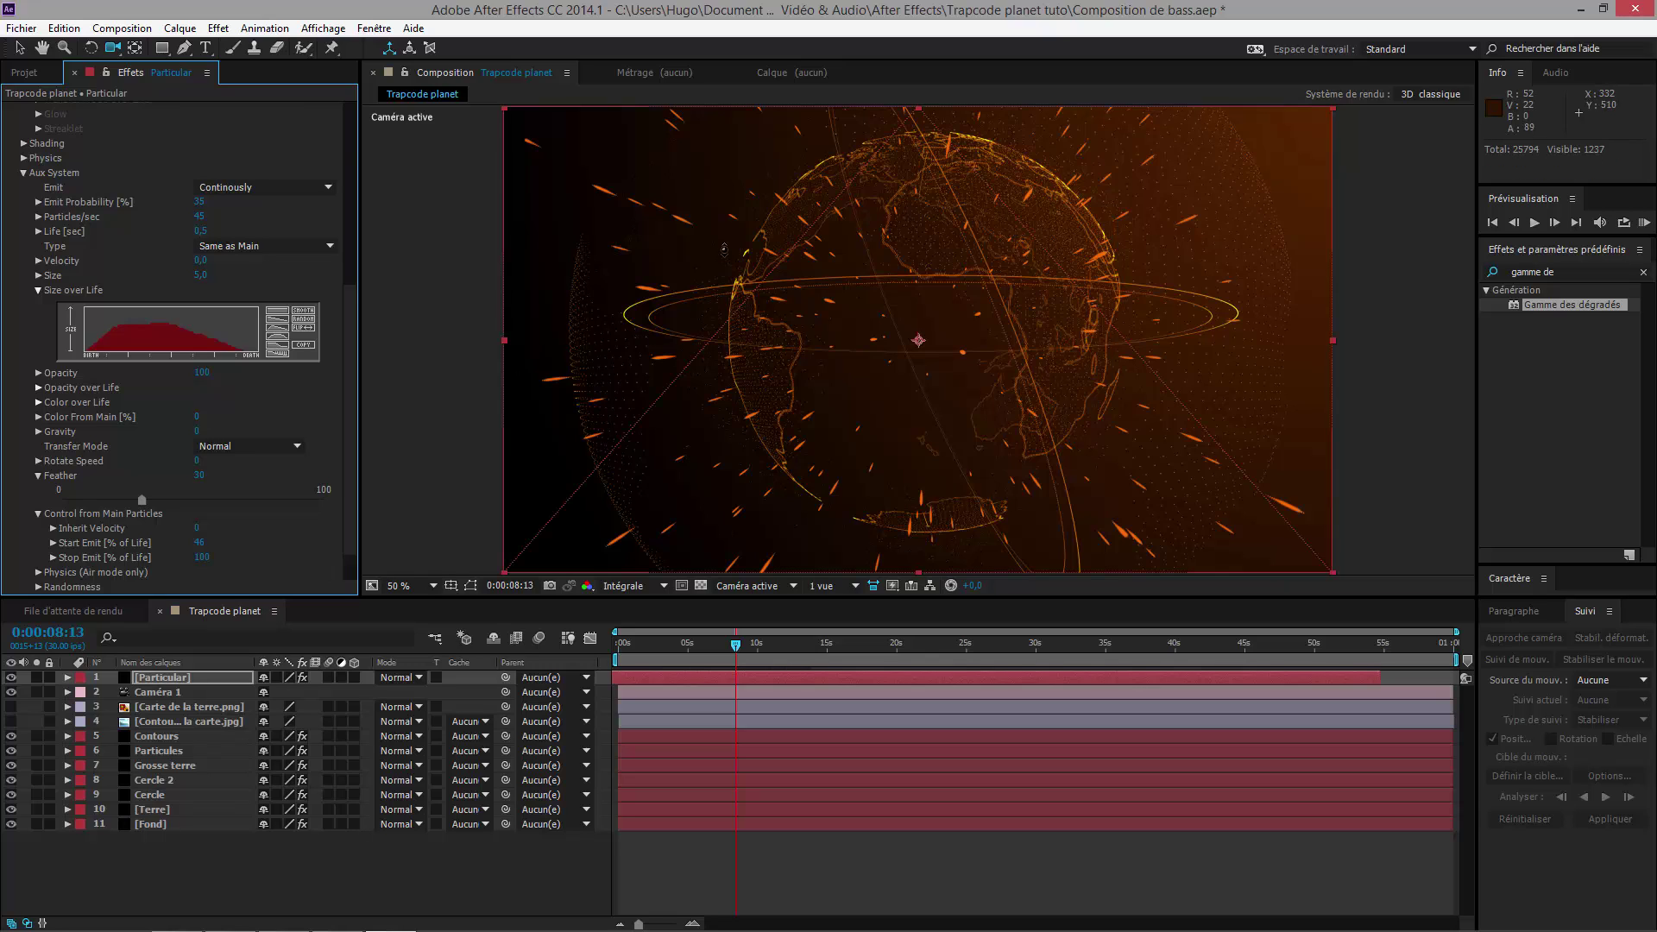
# Step: Reshape the Aux System's Size over Life curve to an early sharp peak with a long straight taper and lengthen the Aux Life
pyautogui.moveTo(724, 250); pyautogui.dragTo(707, 251)
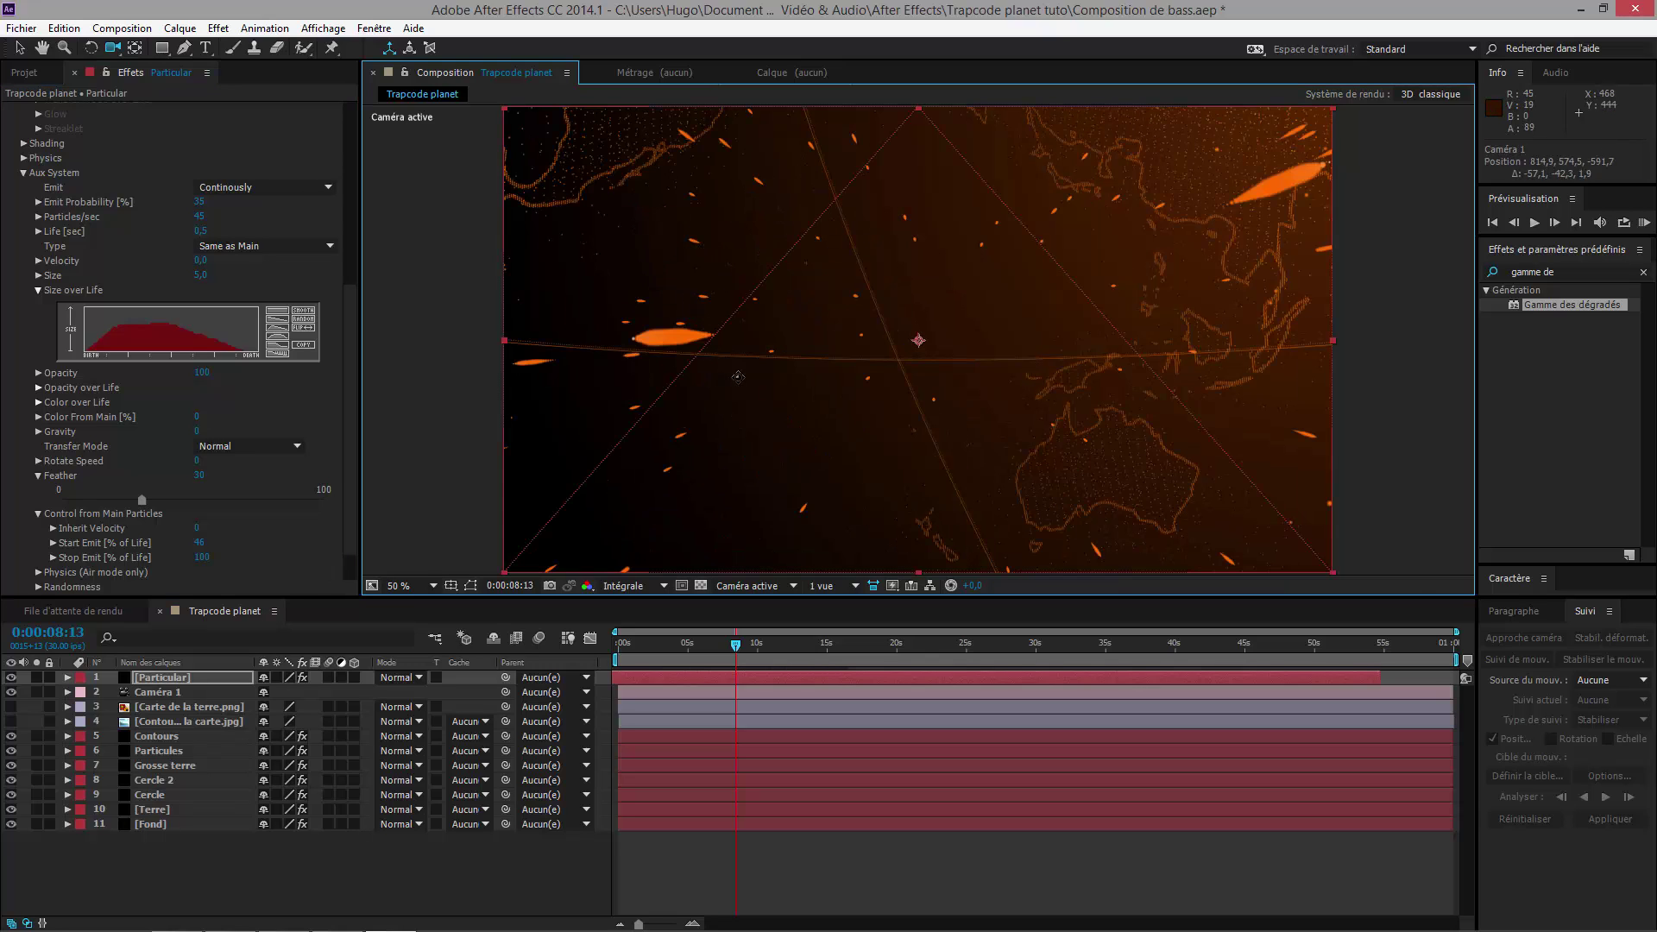
pyautogui.moveTo(738, 376); pyautogui.dragTo(779, 426)
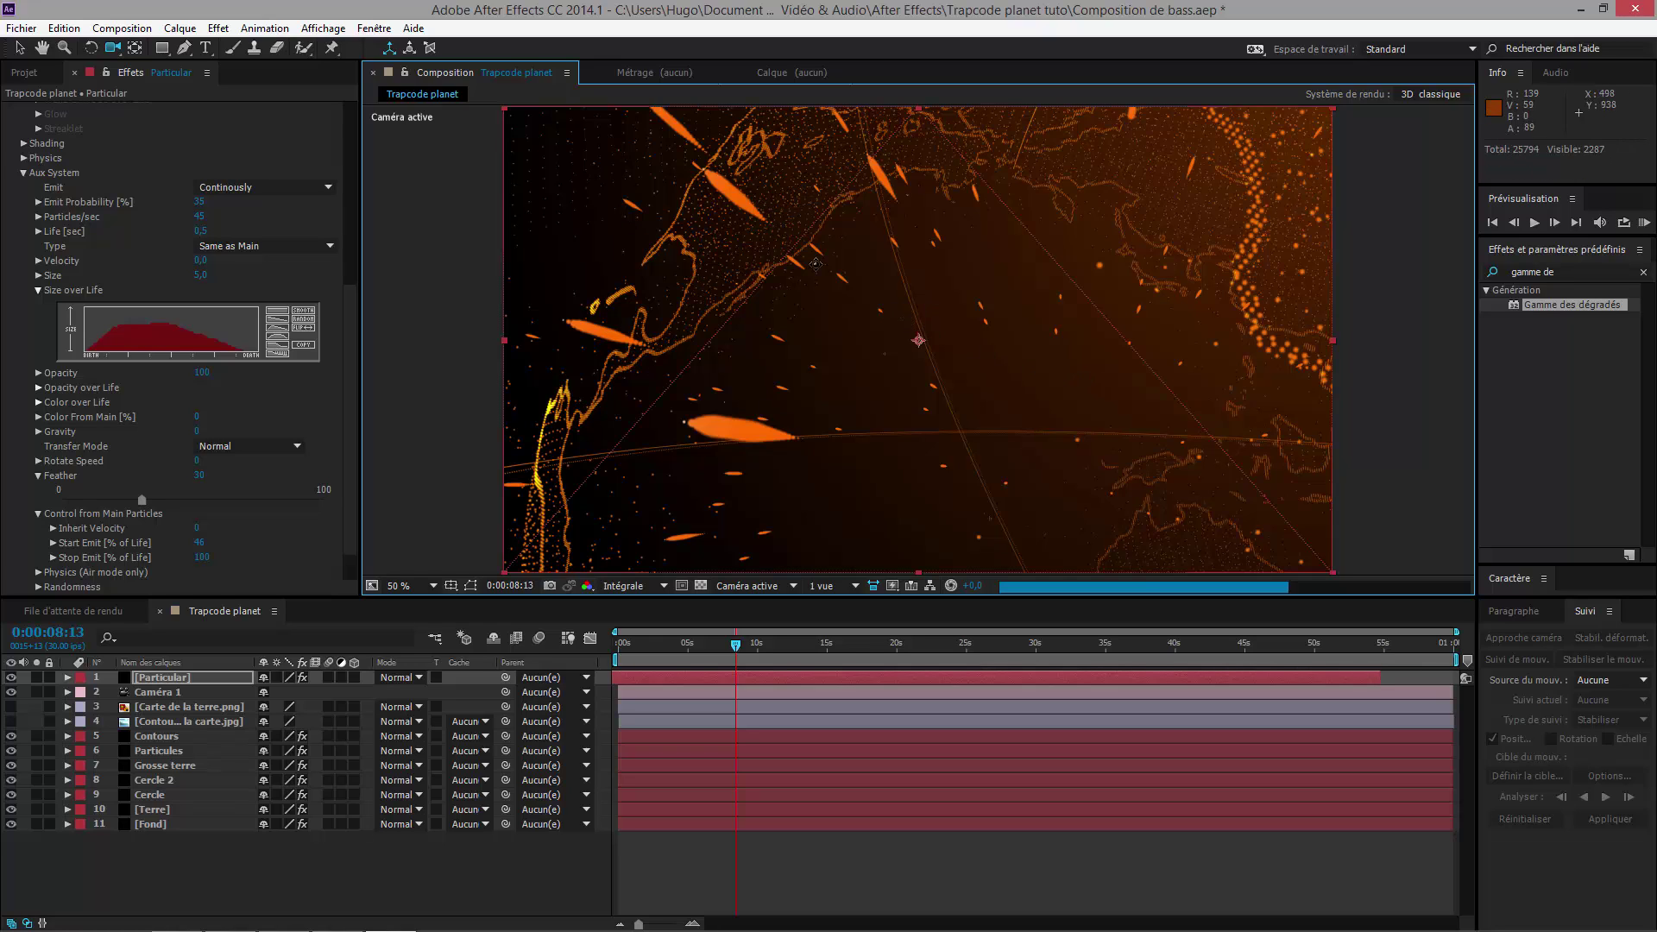
pyautogui.click(278, 335)
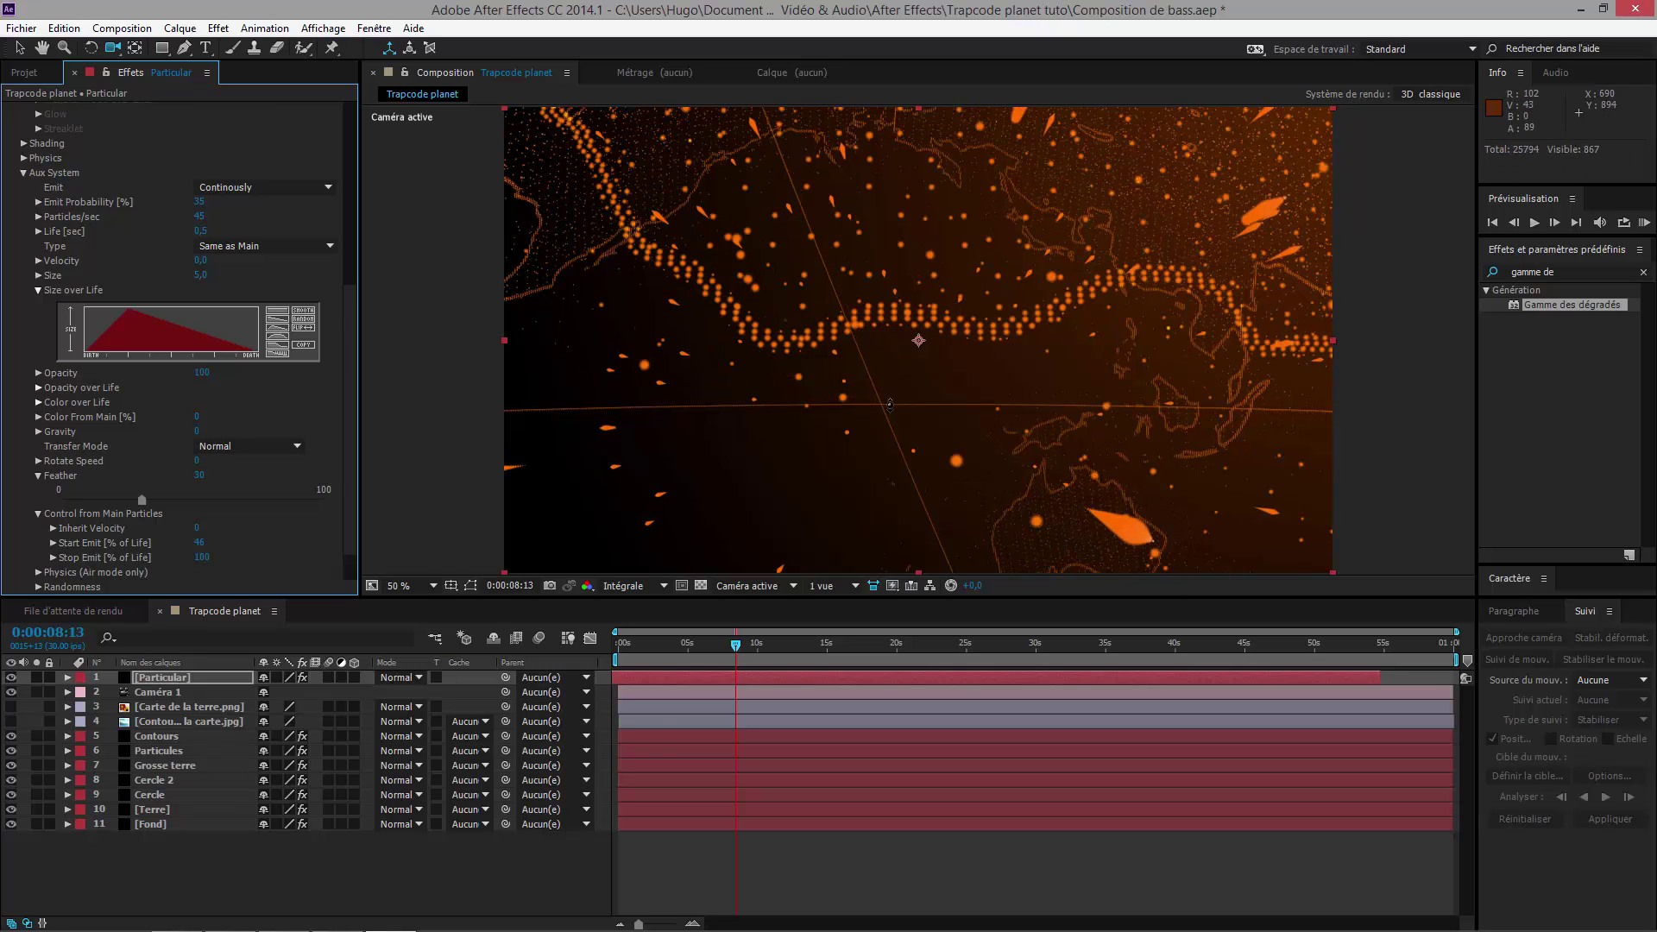
pyautogui.moveTo(890, 404); pyautogui.dragTo(782, 467)
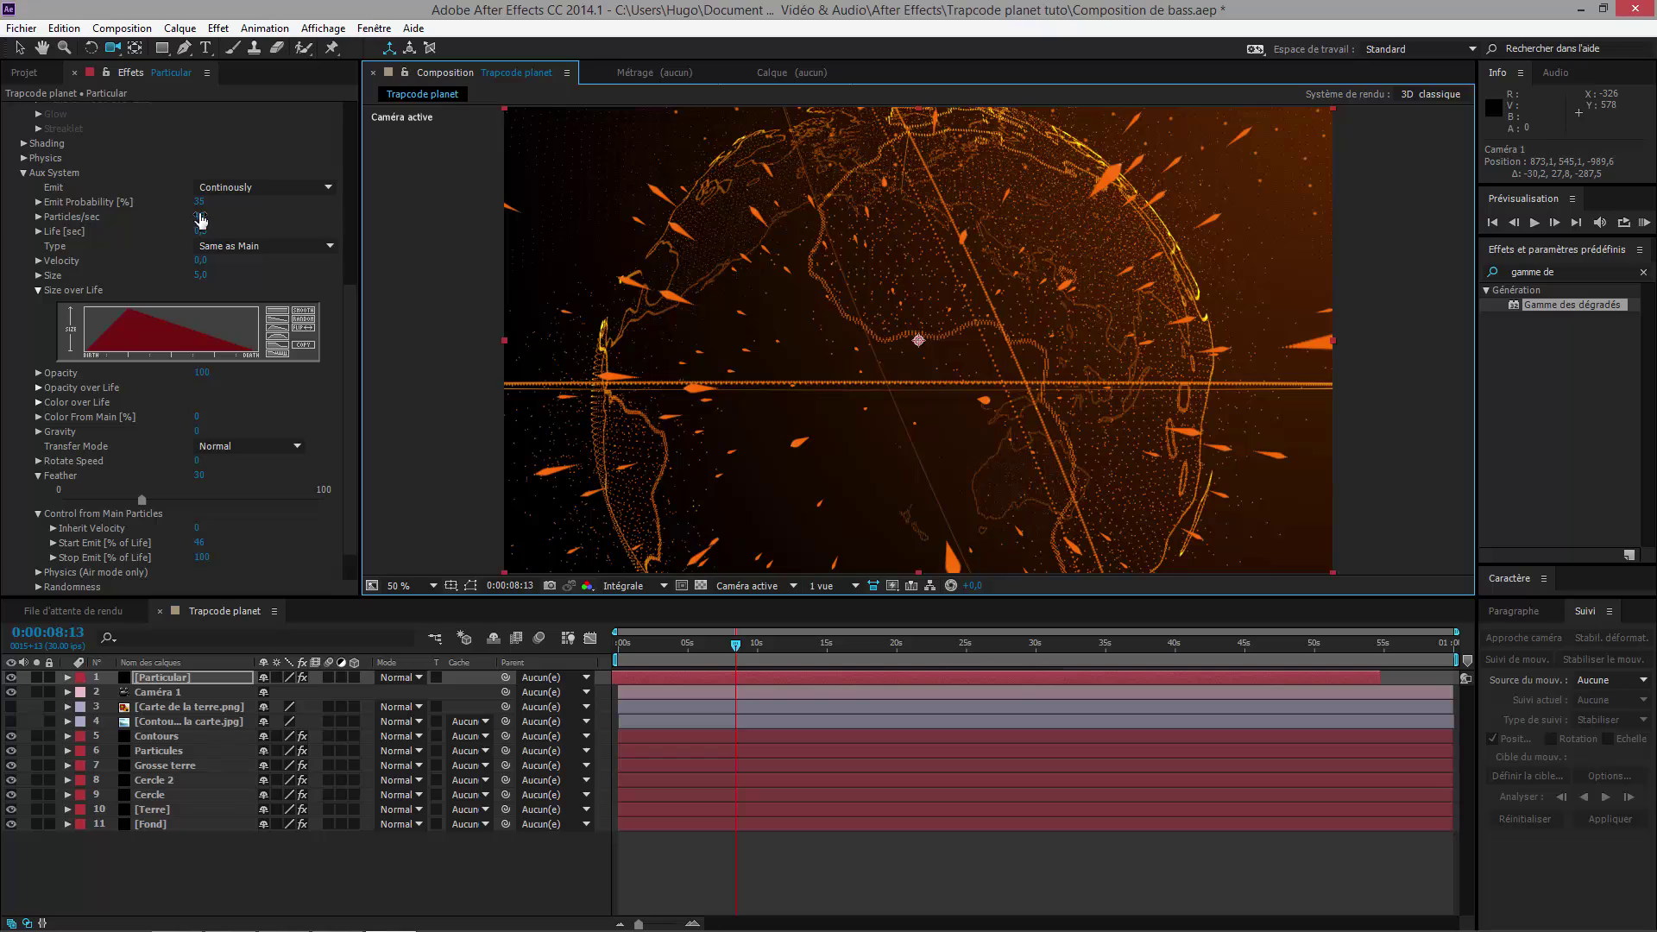
pyautogui.moveTo(199, 230)
pyautogui.mouseDown()
pyautogui.moveTo(239, 230)
pyautogui.moveTo(204, 231)
pyautogui.moveTo(215, 240)
pyautogui.mouseUp()
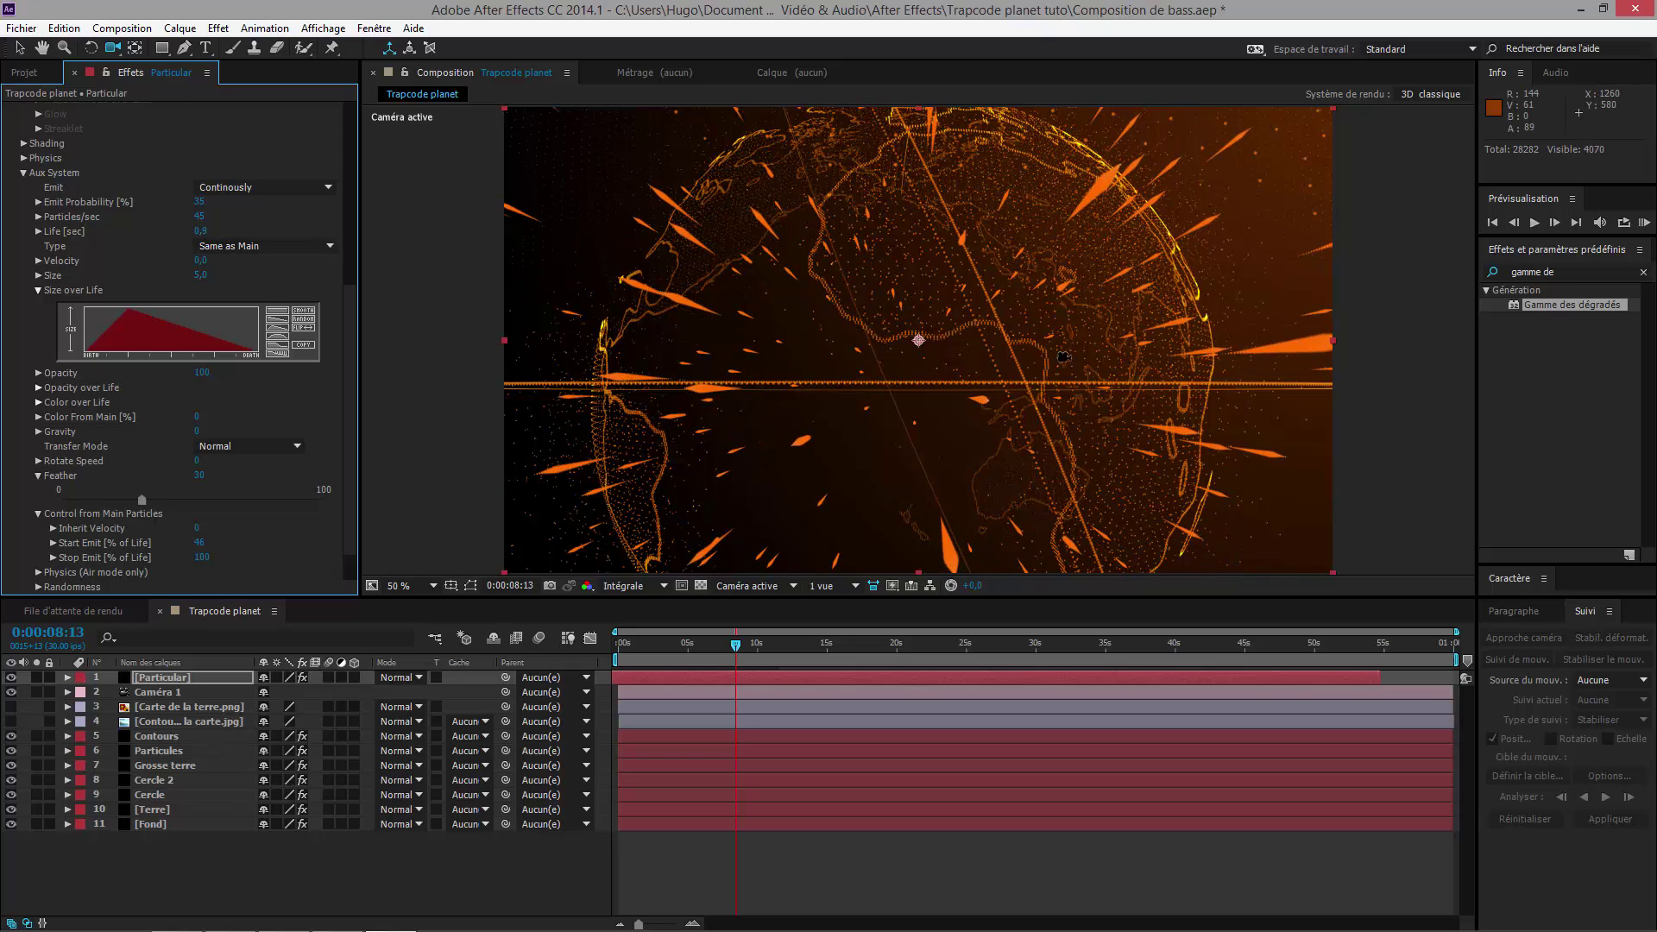
pyautogui.moveTo(1052, 322); pyautogui.dragTo(892, 365)
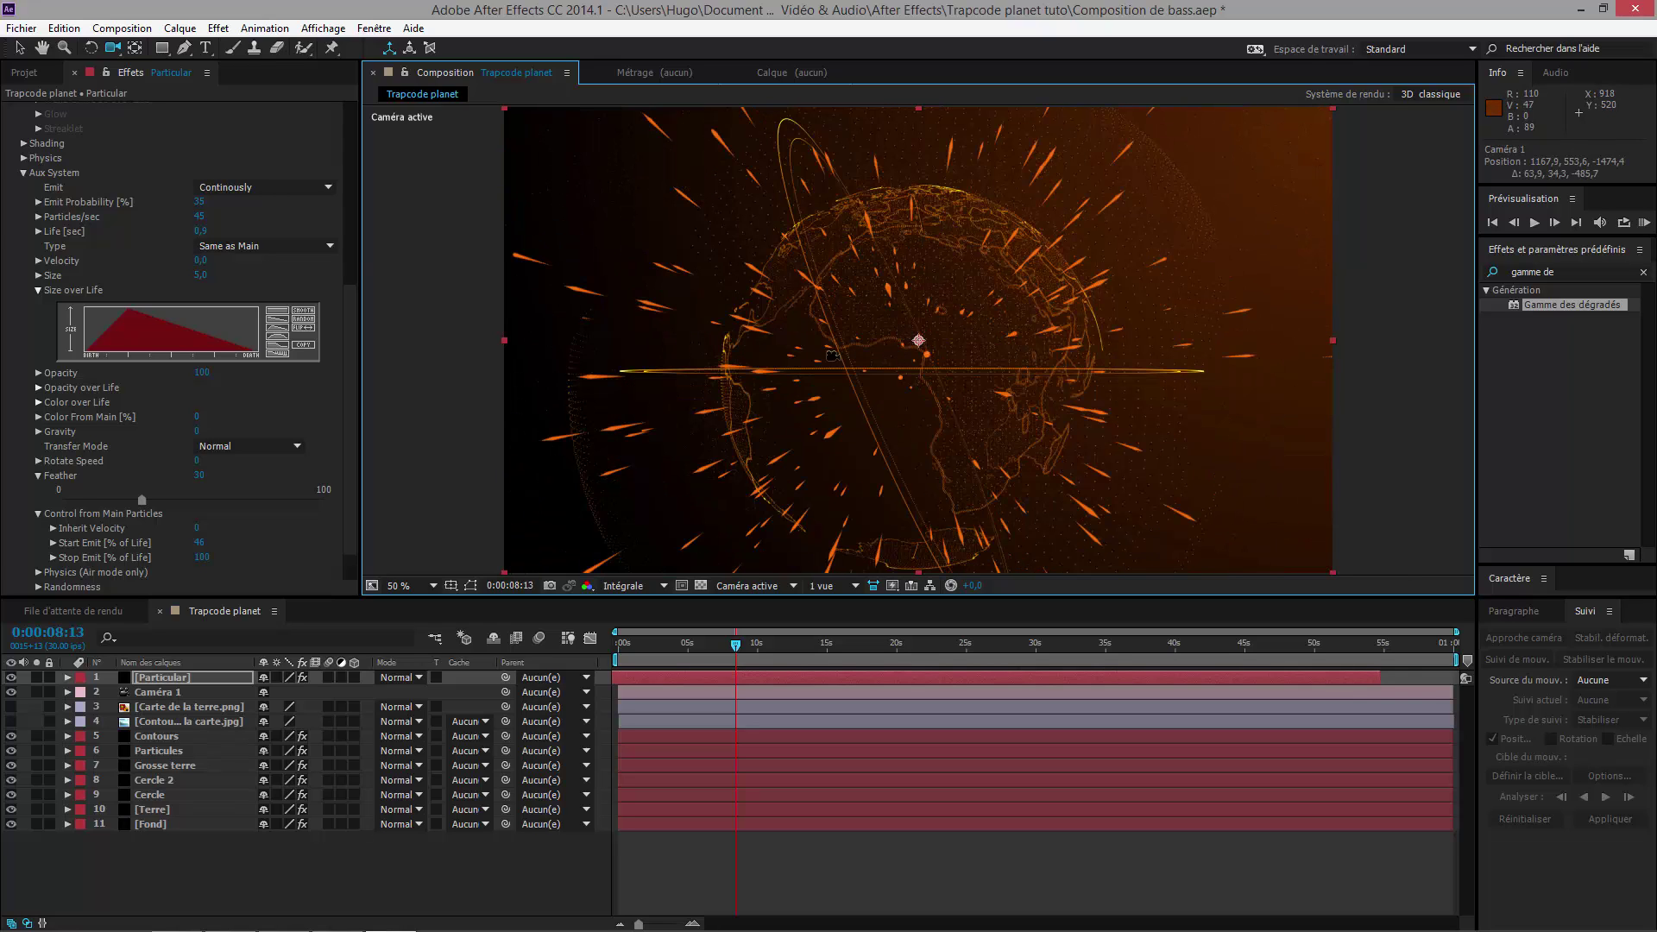
# Step: Collapse Particular's expanded parameter groups and move the Particular layer below Caméra 1
pyautogui.click(36, 291)
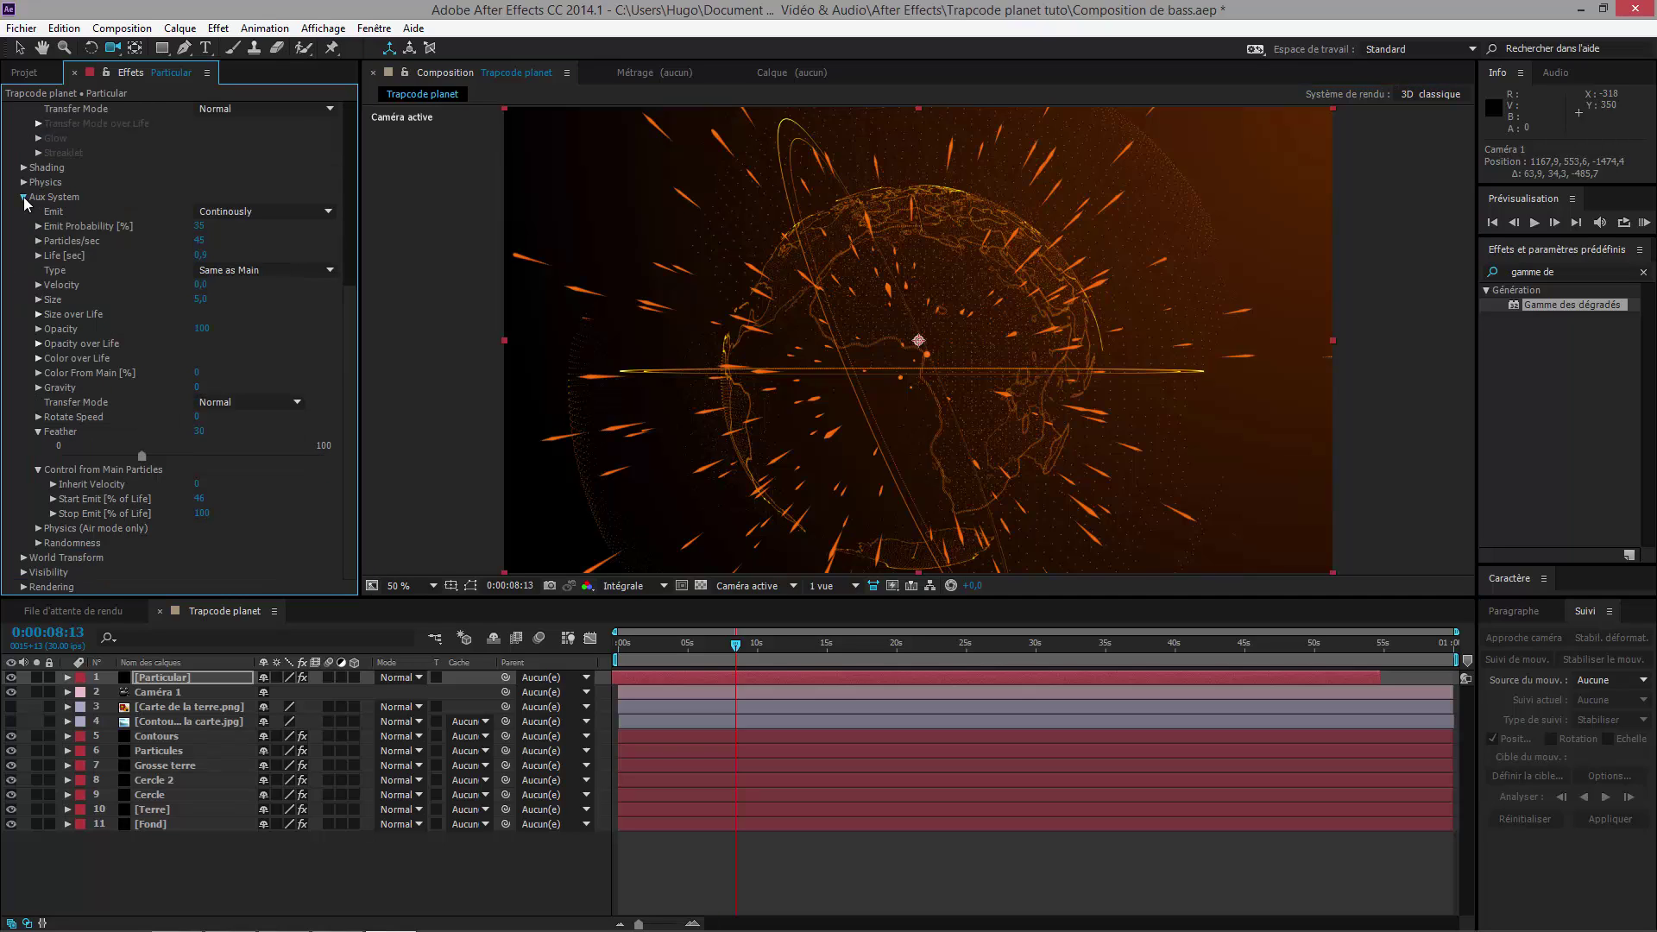
pyautogui.click(23, 197)
pyautogui.click(24, 168)
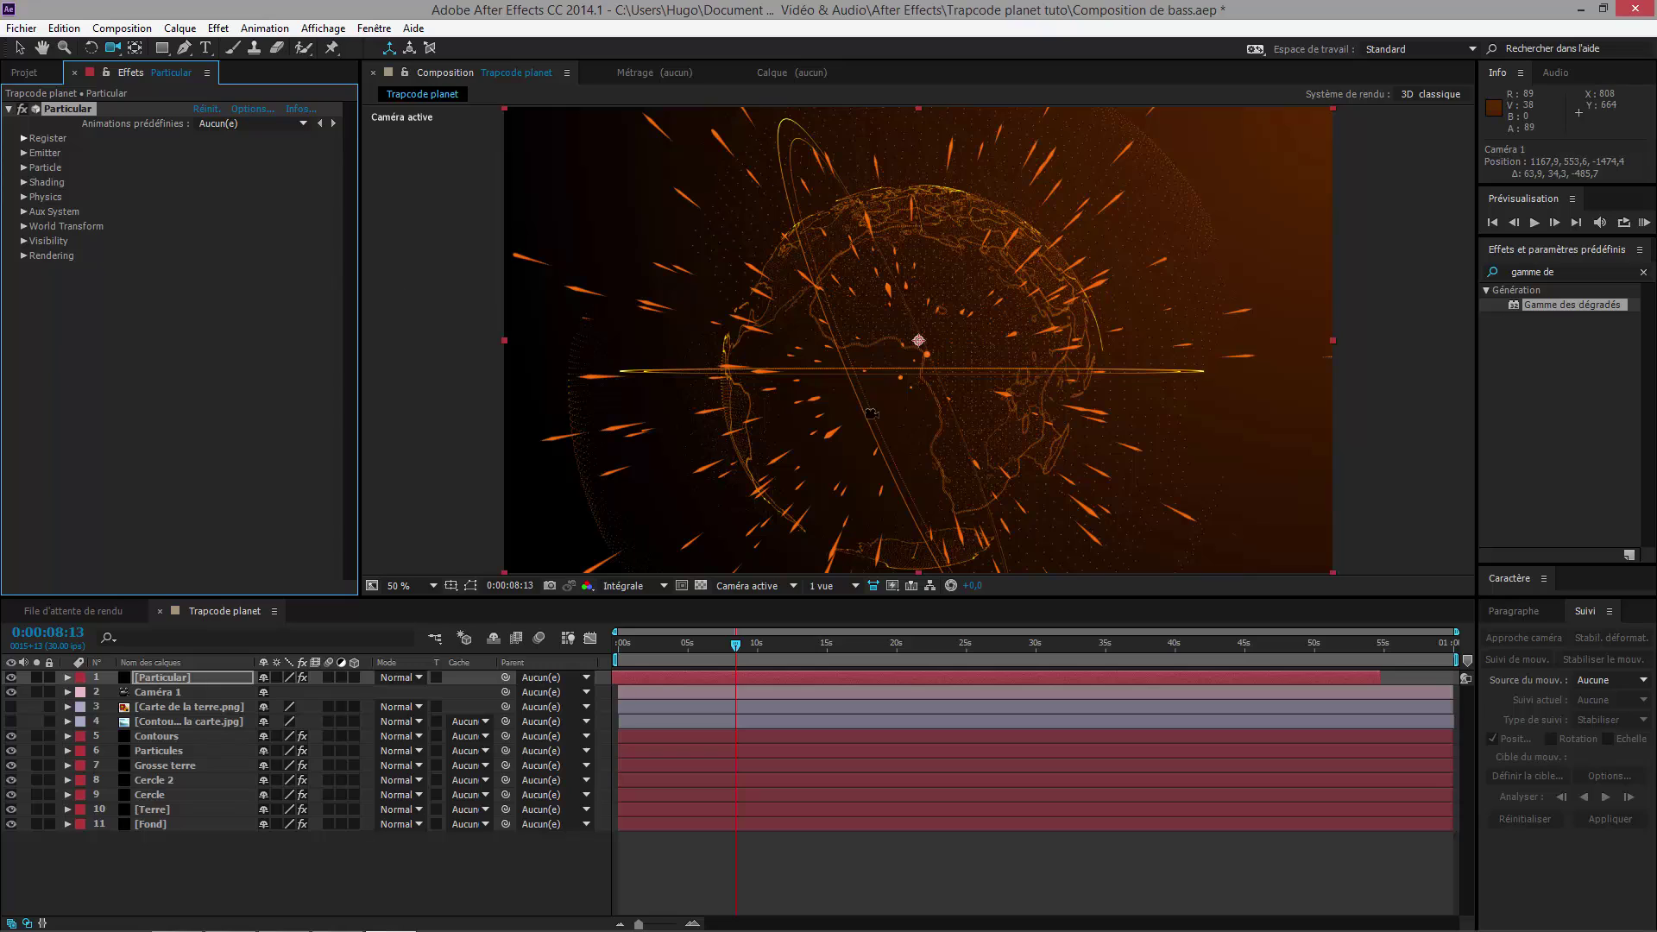
pyautogui.moveTo(919, 440); pyautogui.dragTo(911, 419)
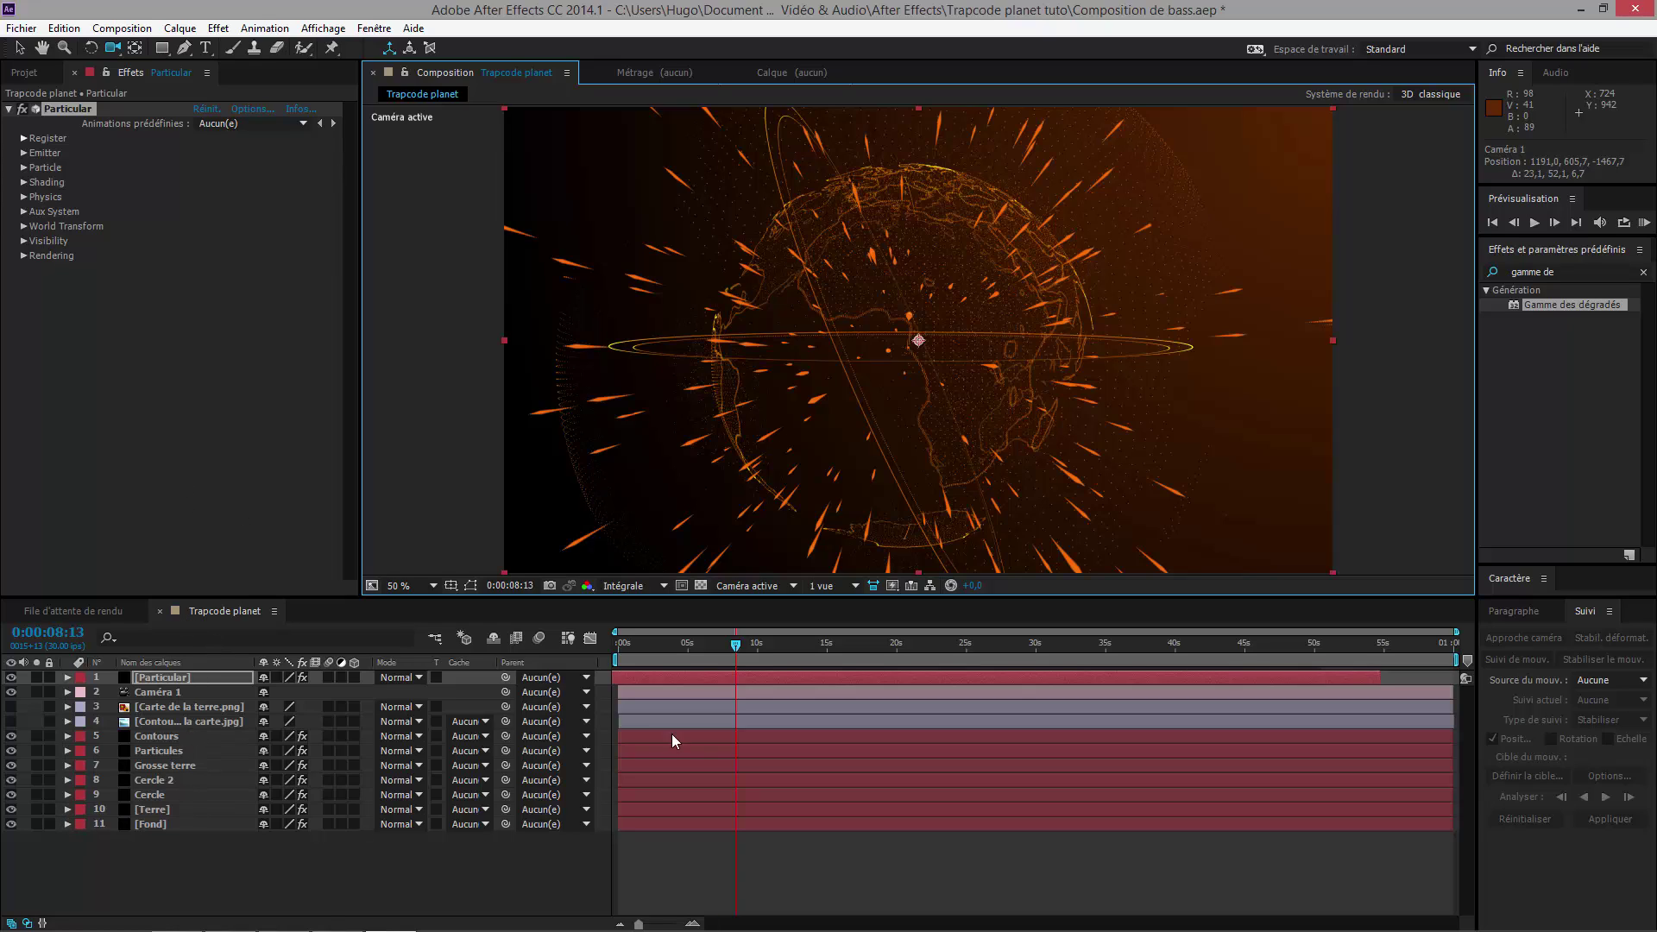
pyautogui.click(149, 692)
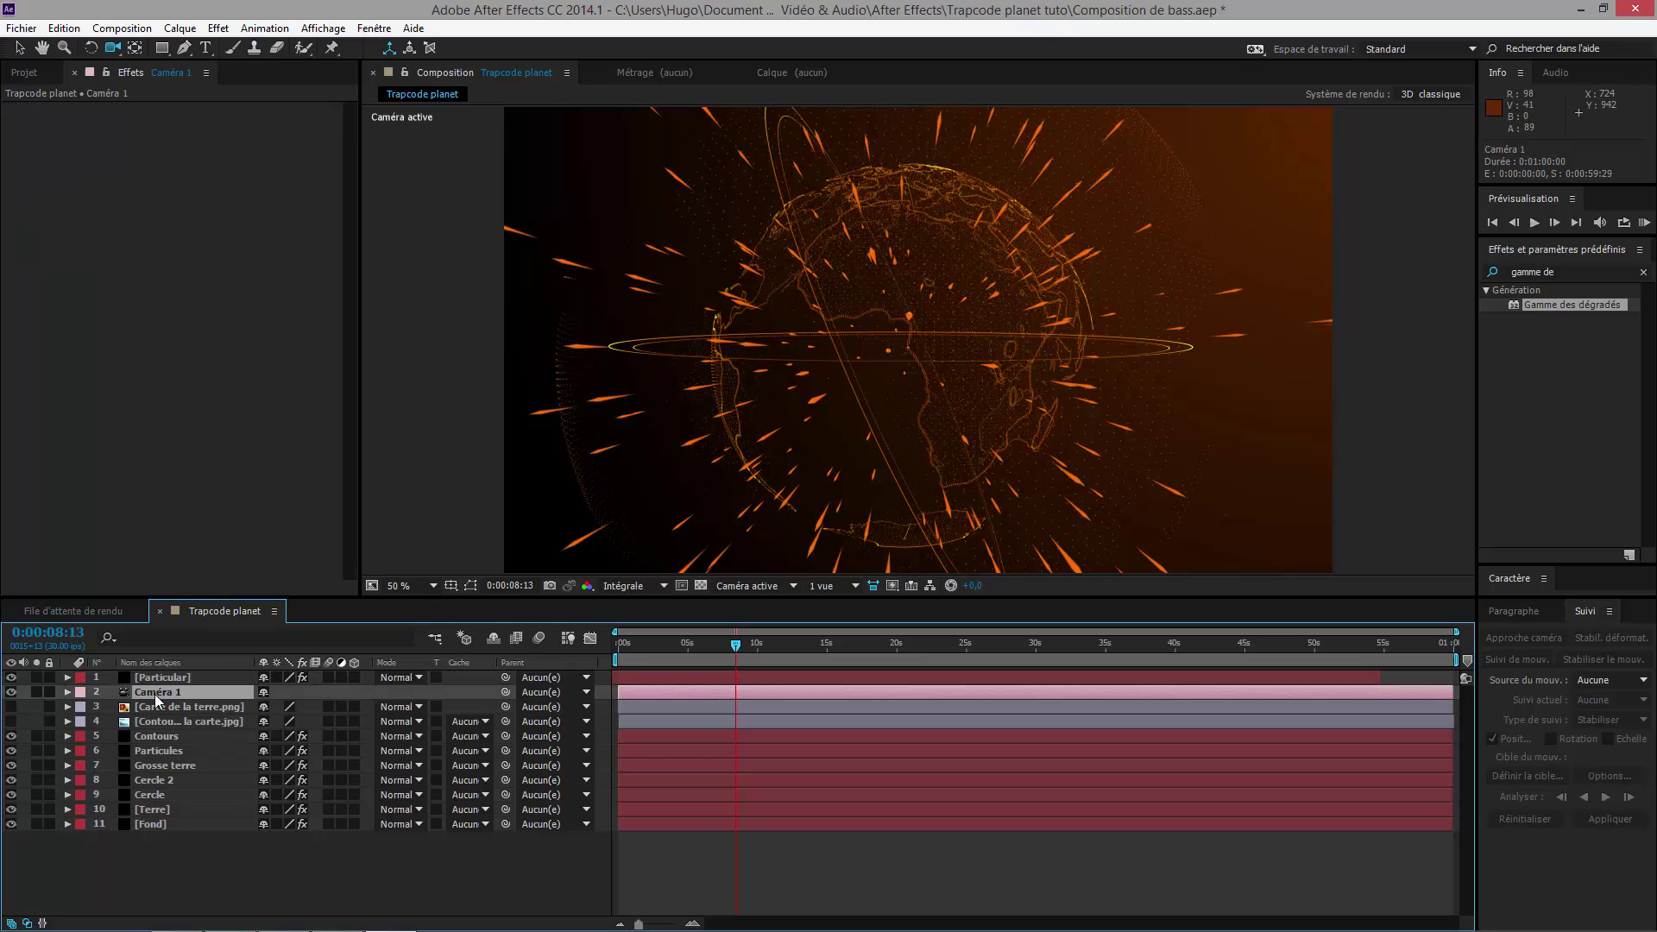
pyautogui.moveTo(158, 680); pyautogui.dragTo(157, 692)
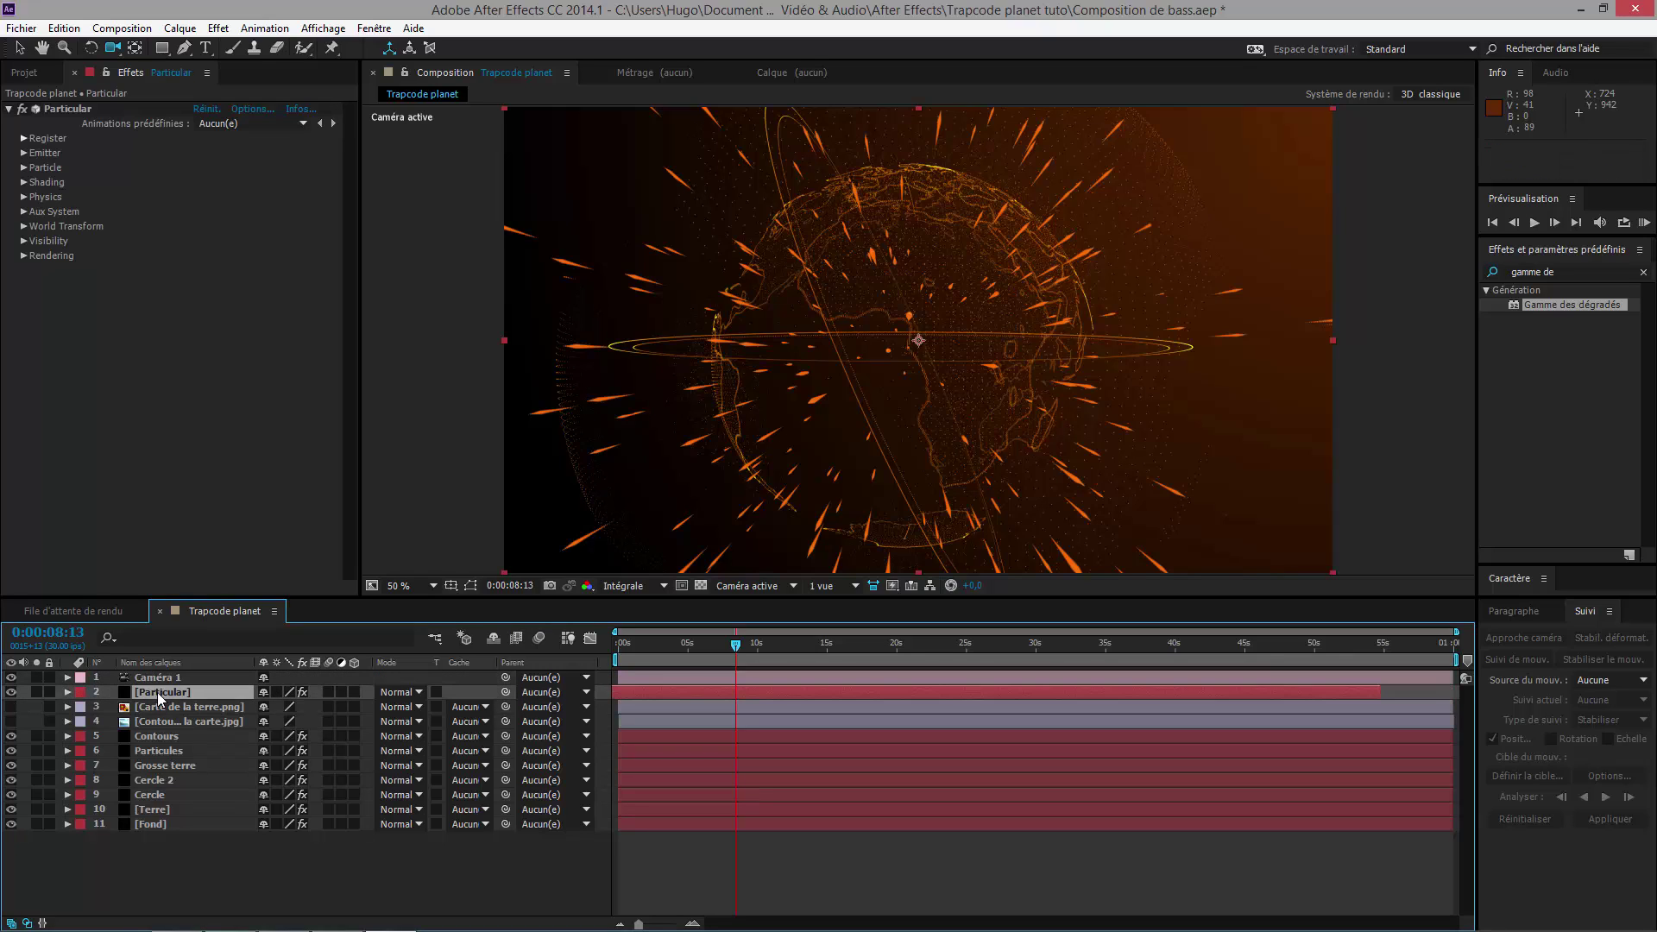
# Step: Enable depth of field in Caméra 1's camera options and set the aperture to 96.7 pixels
pyautogui.click(68, 677)
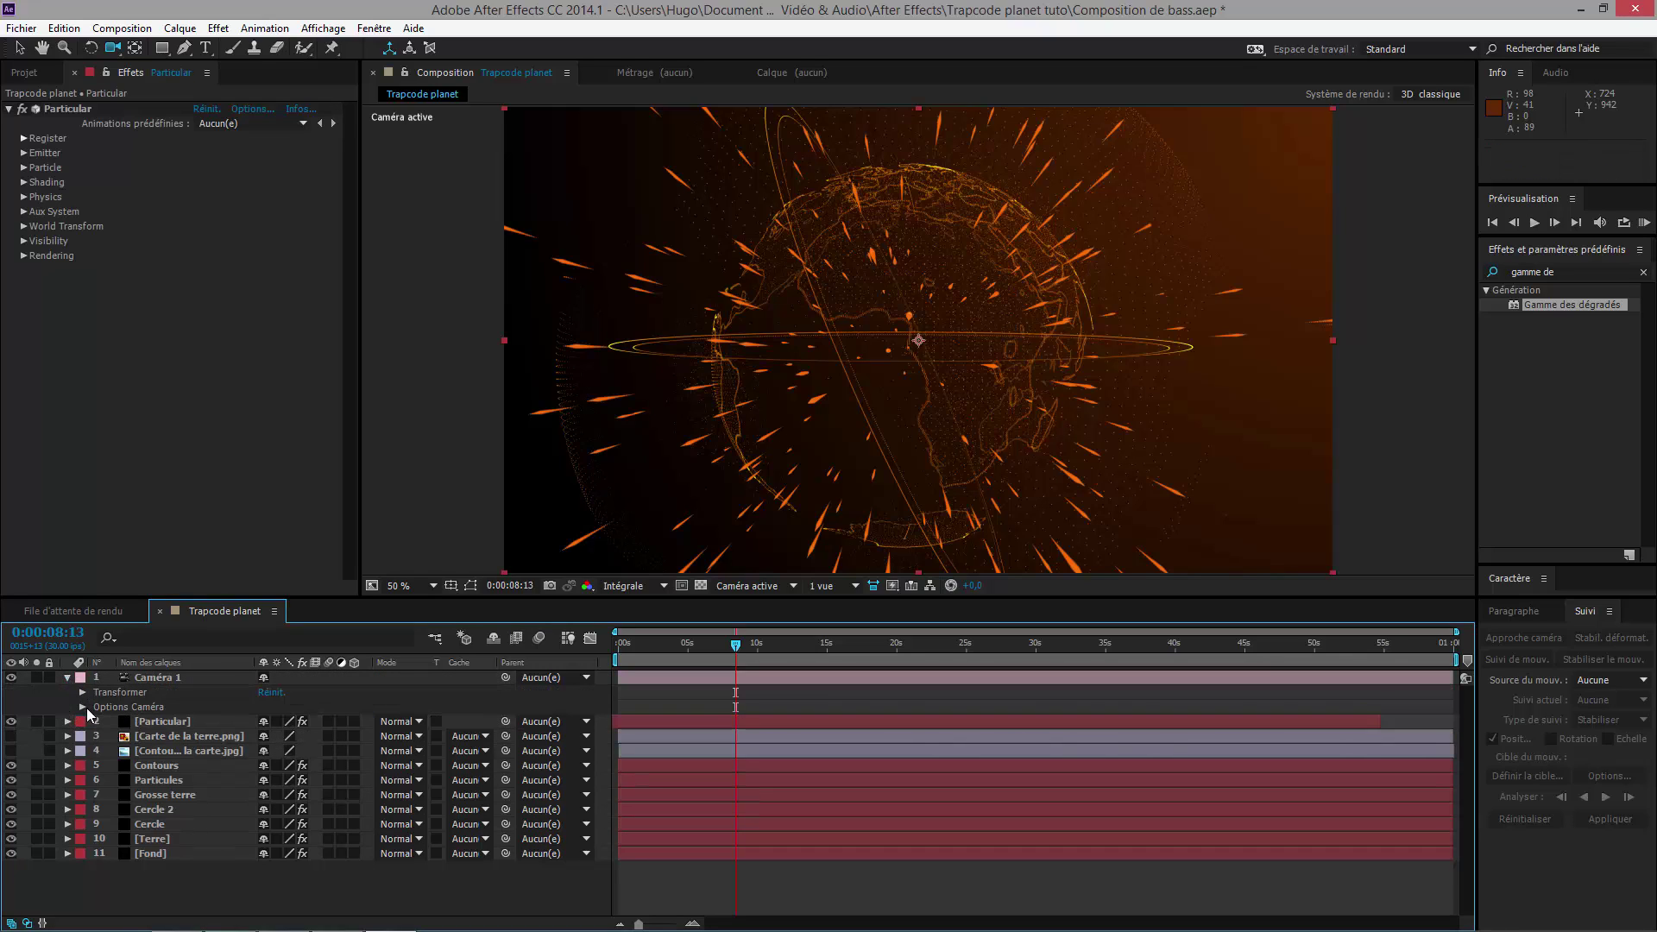
pyautogui.click(83, 707)
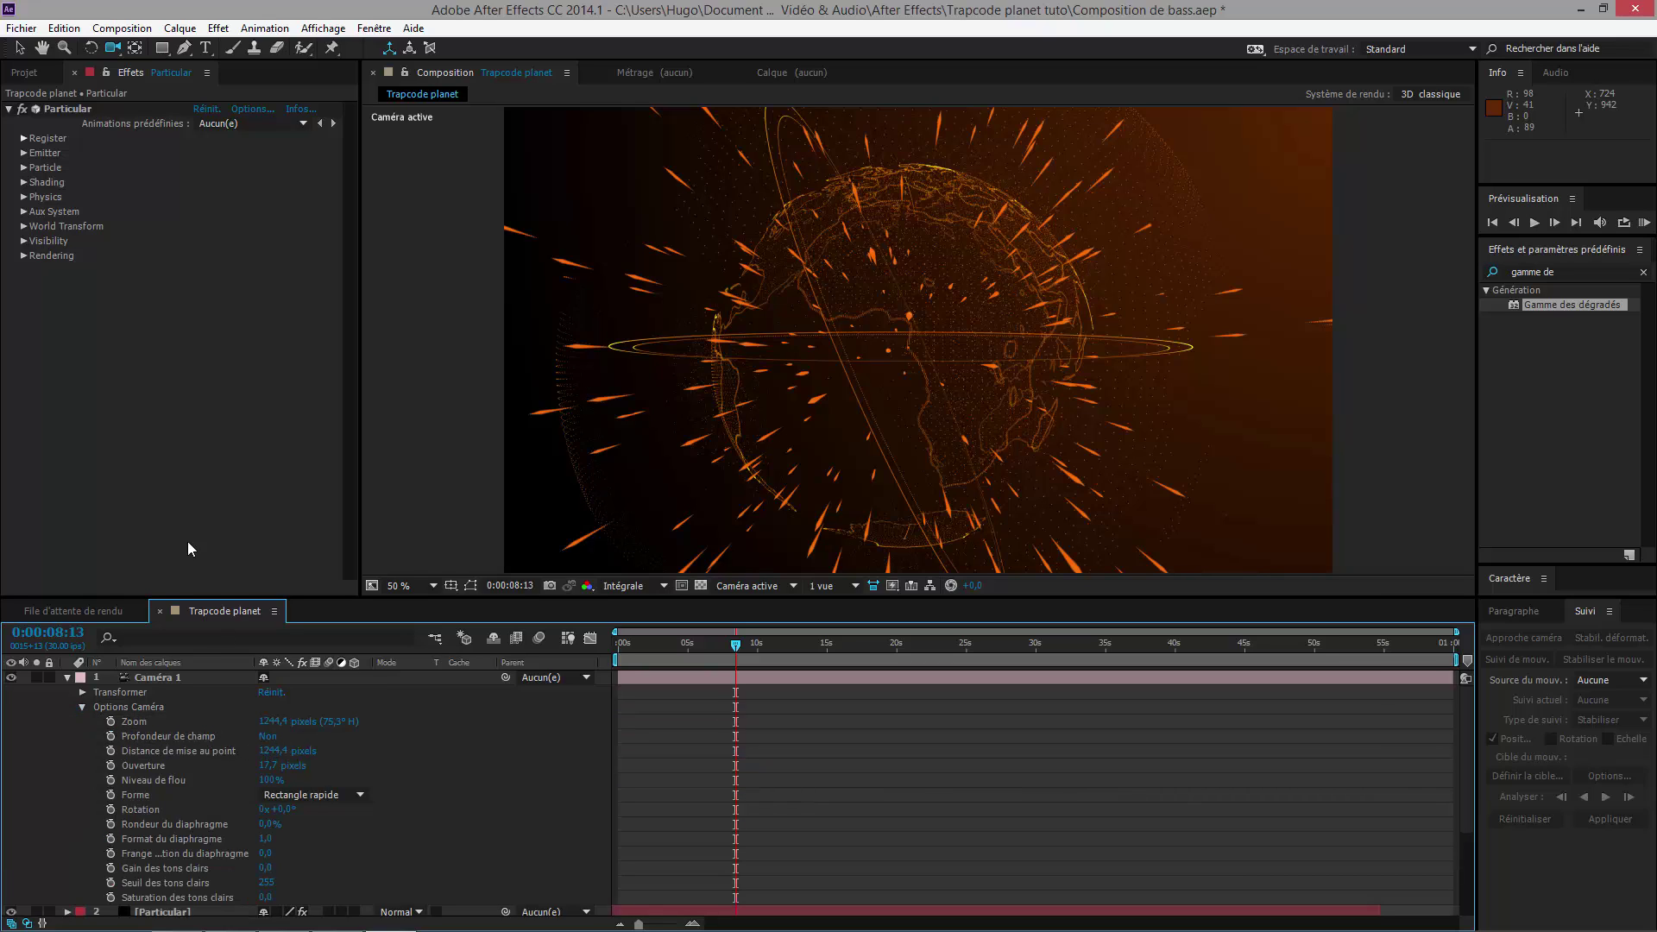
pyautogui.click(24, 256)
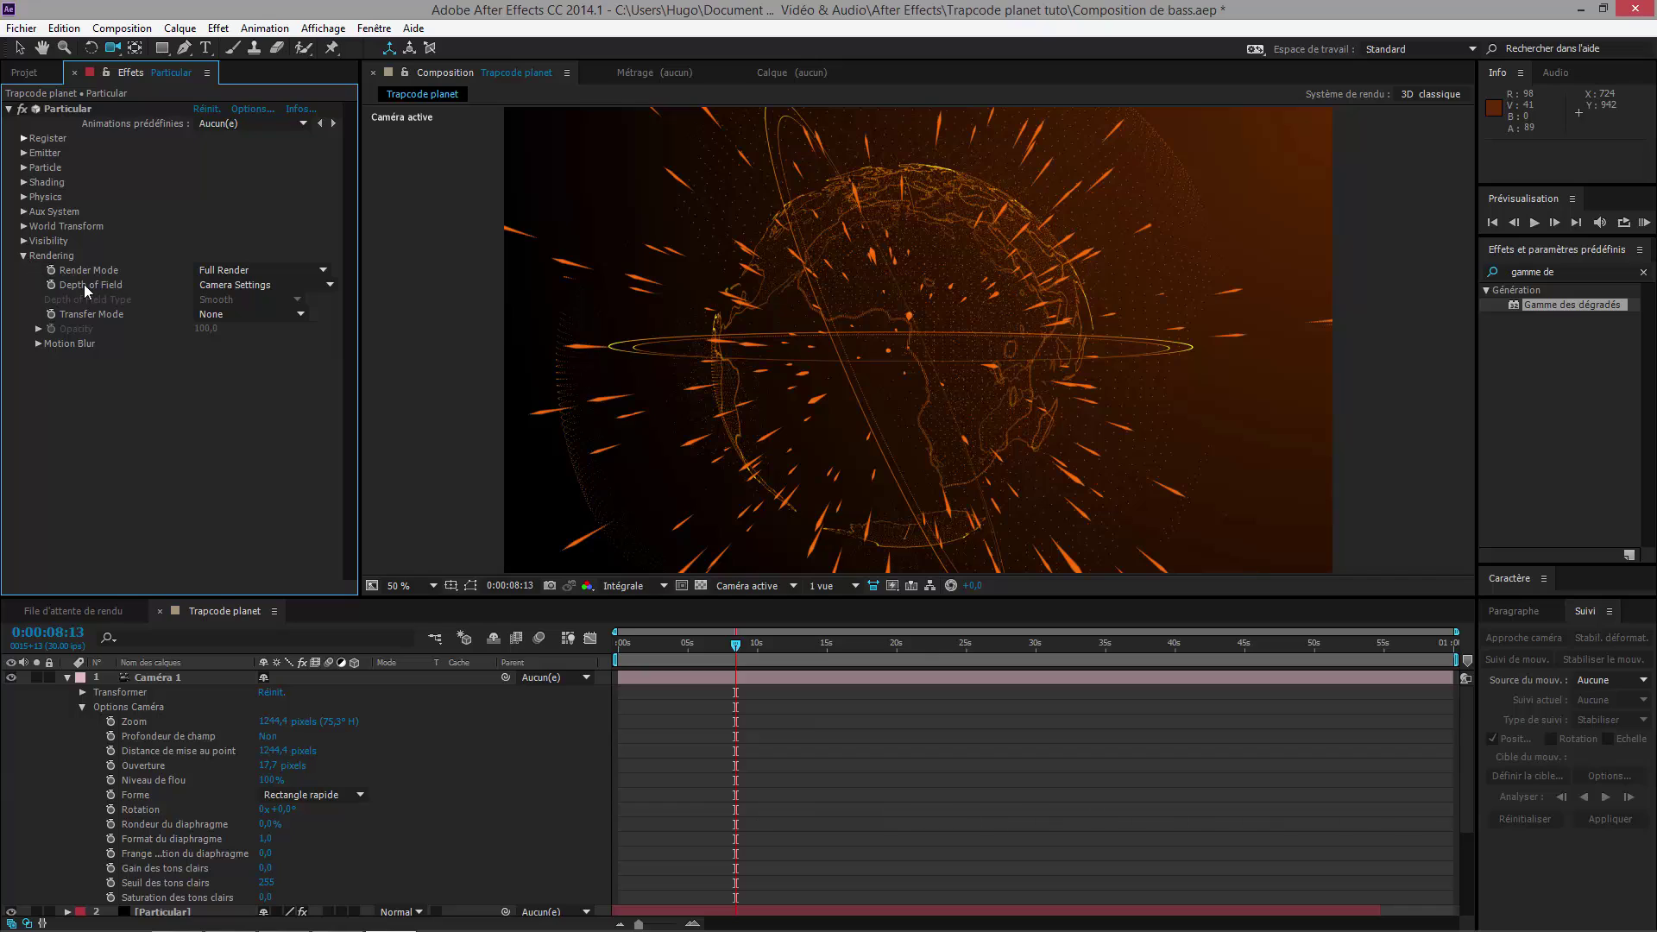
pyautogui.click(266, 737)
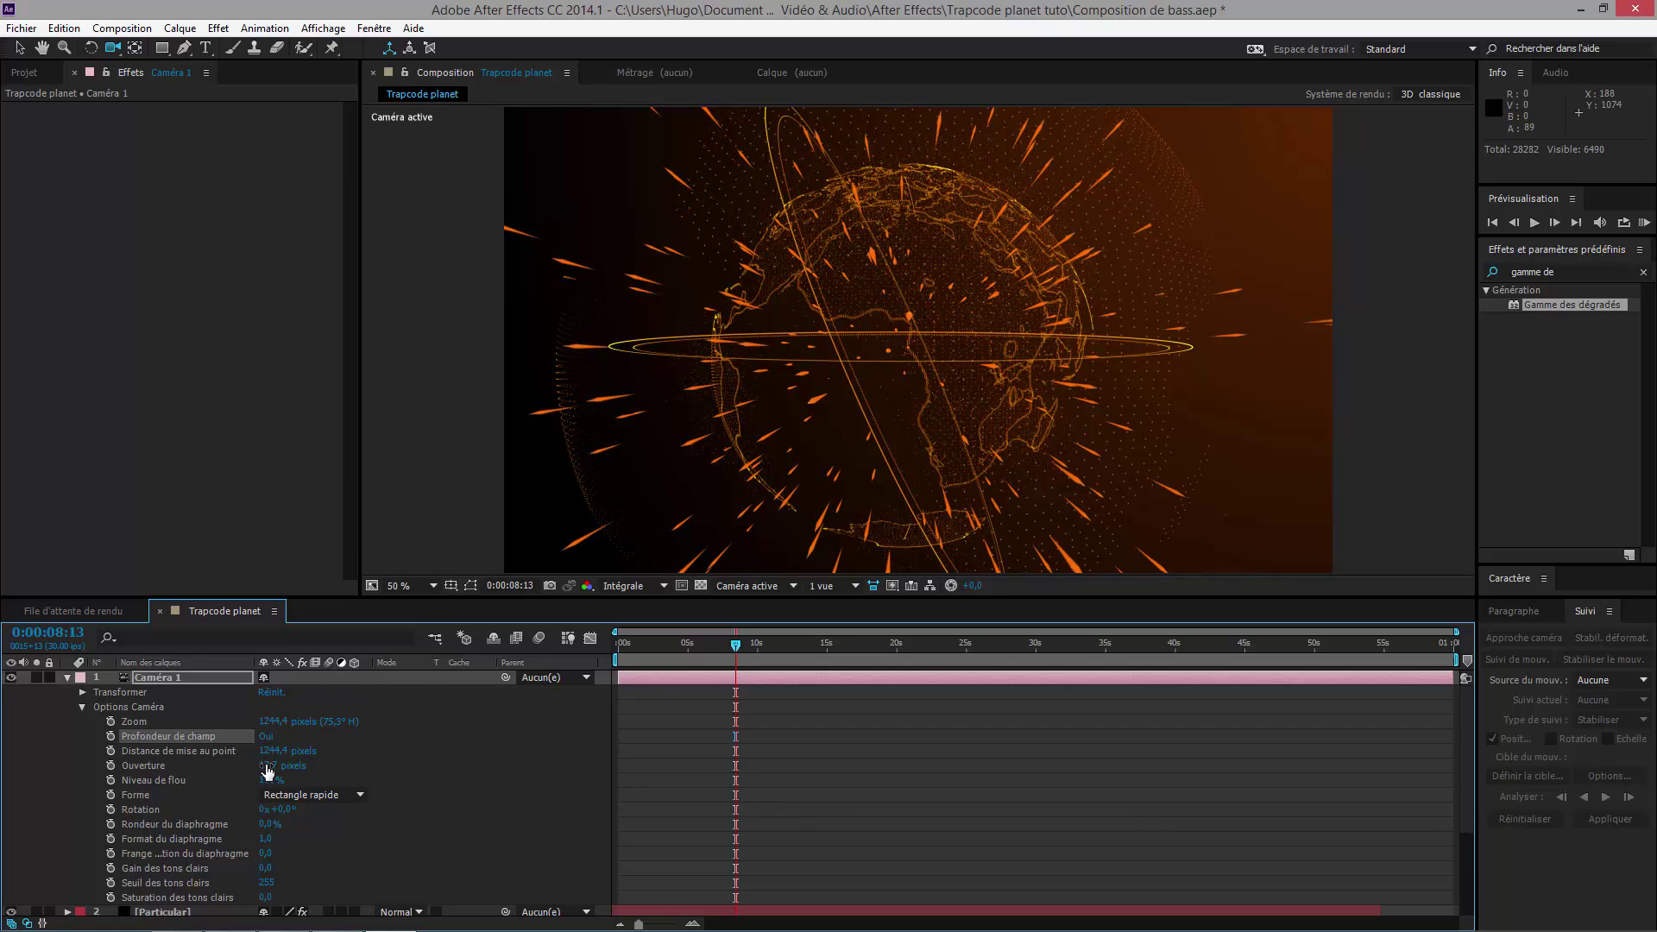
pyautogui.moveTo(268, 771); pyautogui.dragTo(332, 762)
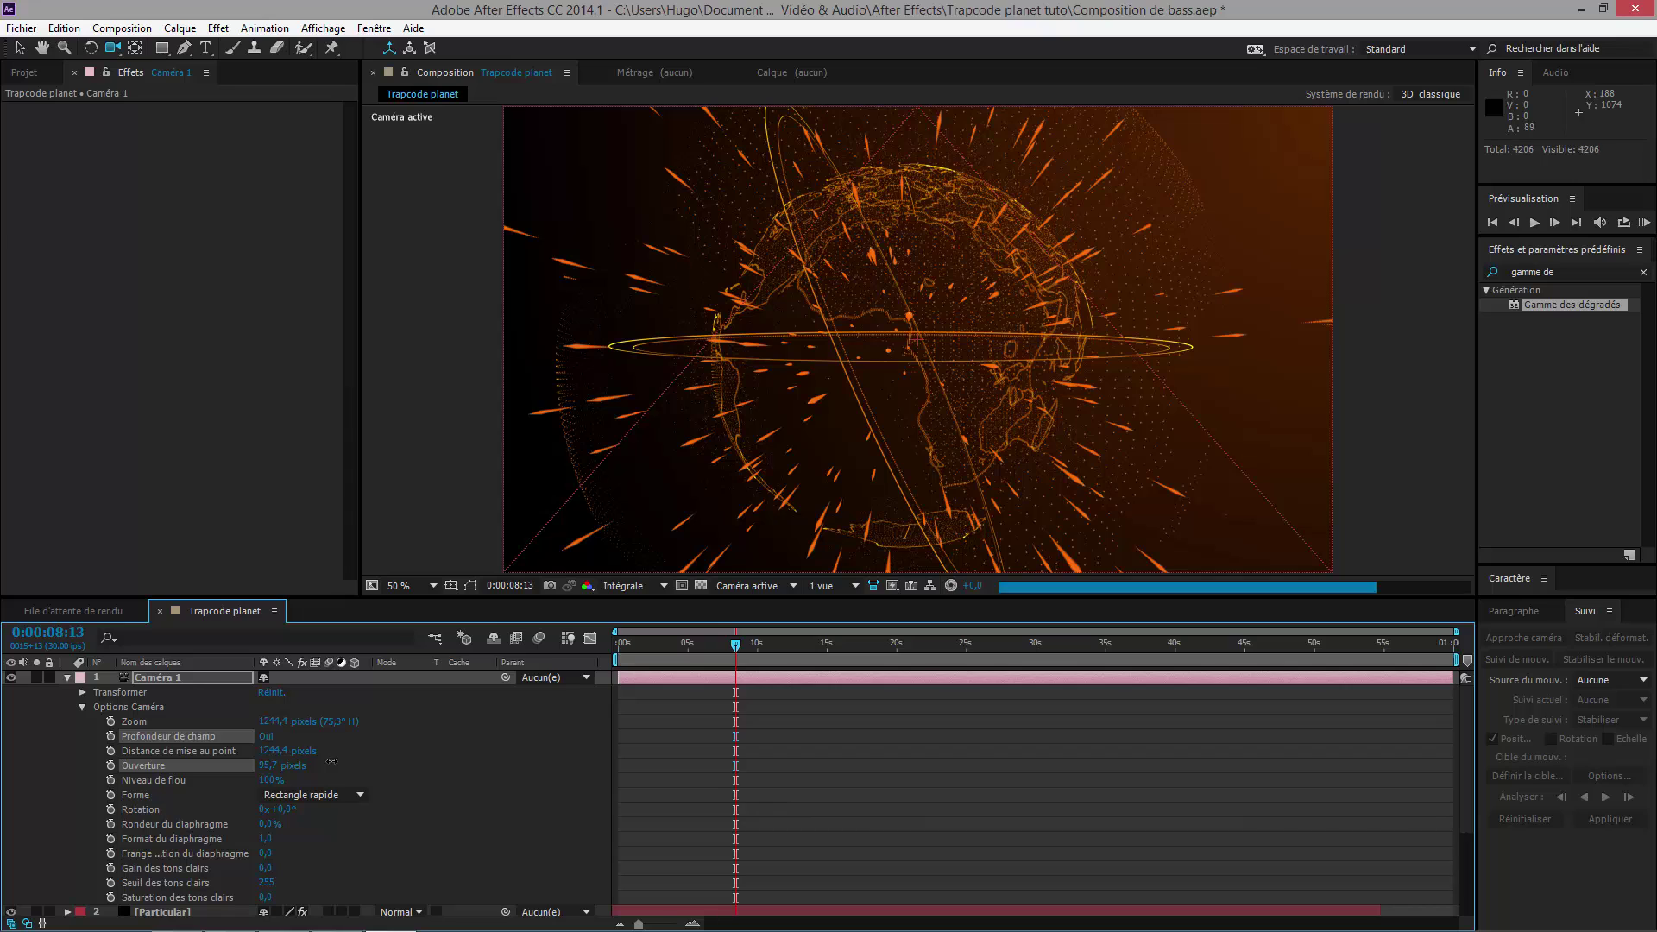
# Step: Solo the Terre layer and try shorter and longer focus distances for Caméra 1 to judge the blur on the globe's dots
pyautogui.scroll(-4, 516, 791)
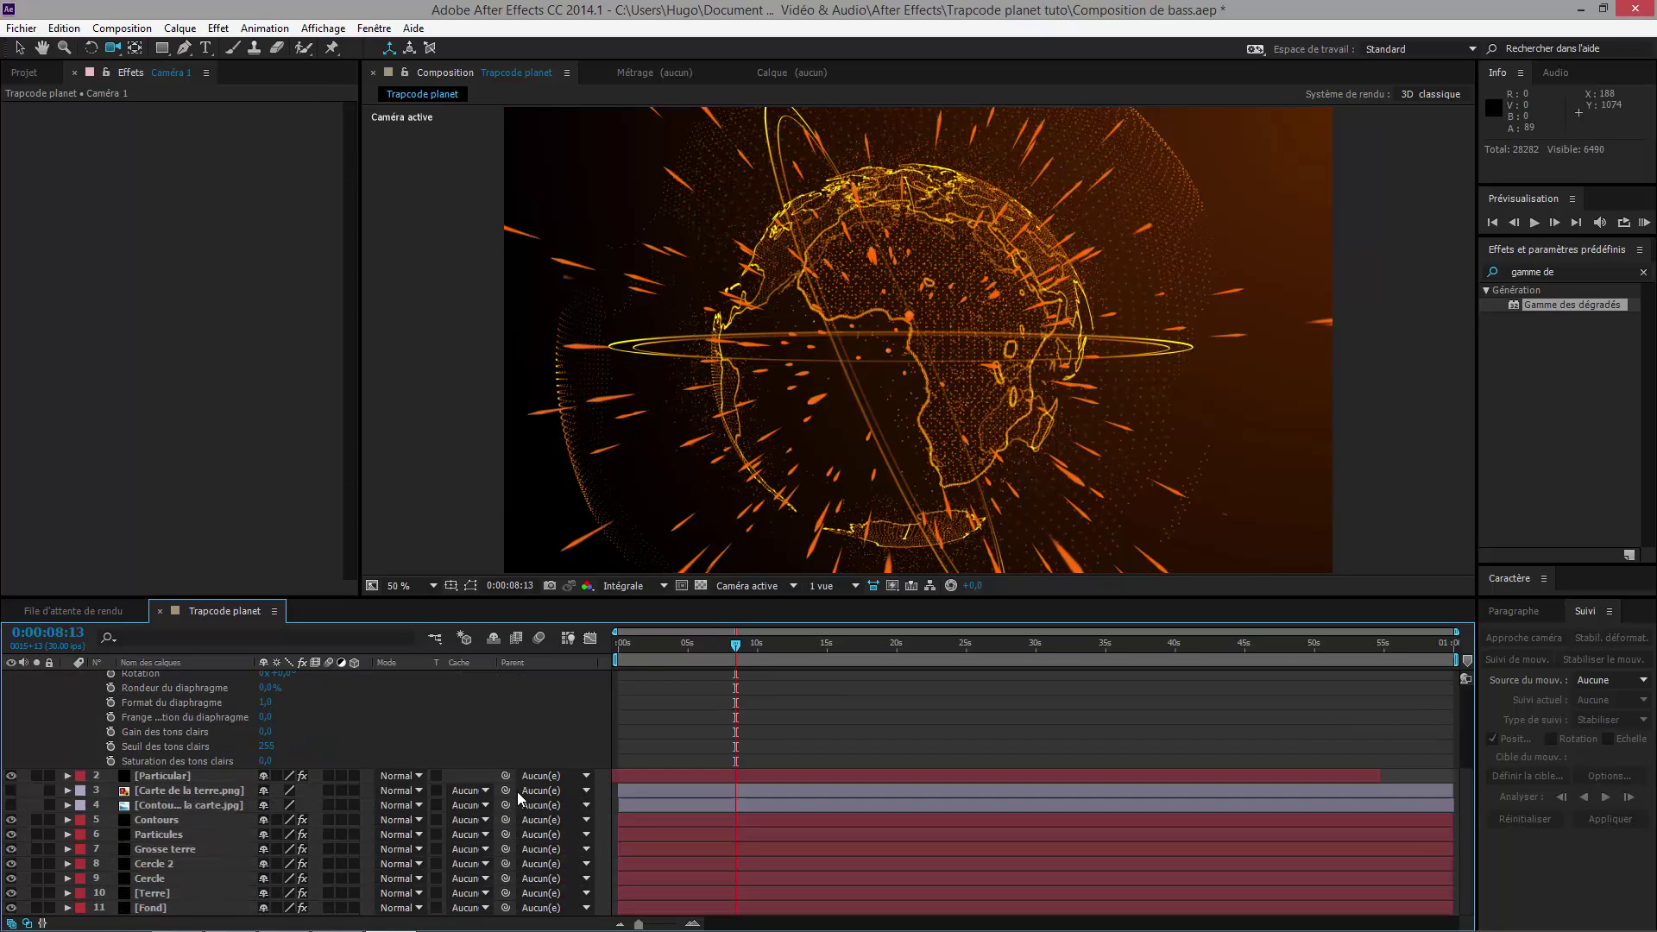
pyautogui.click(36, 893)
pyautogui.scroll(4, 257, 825)
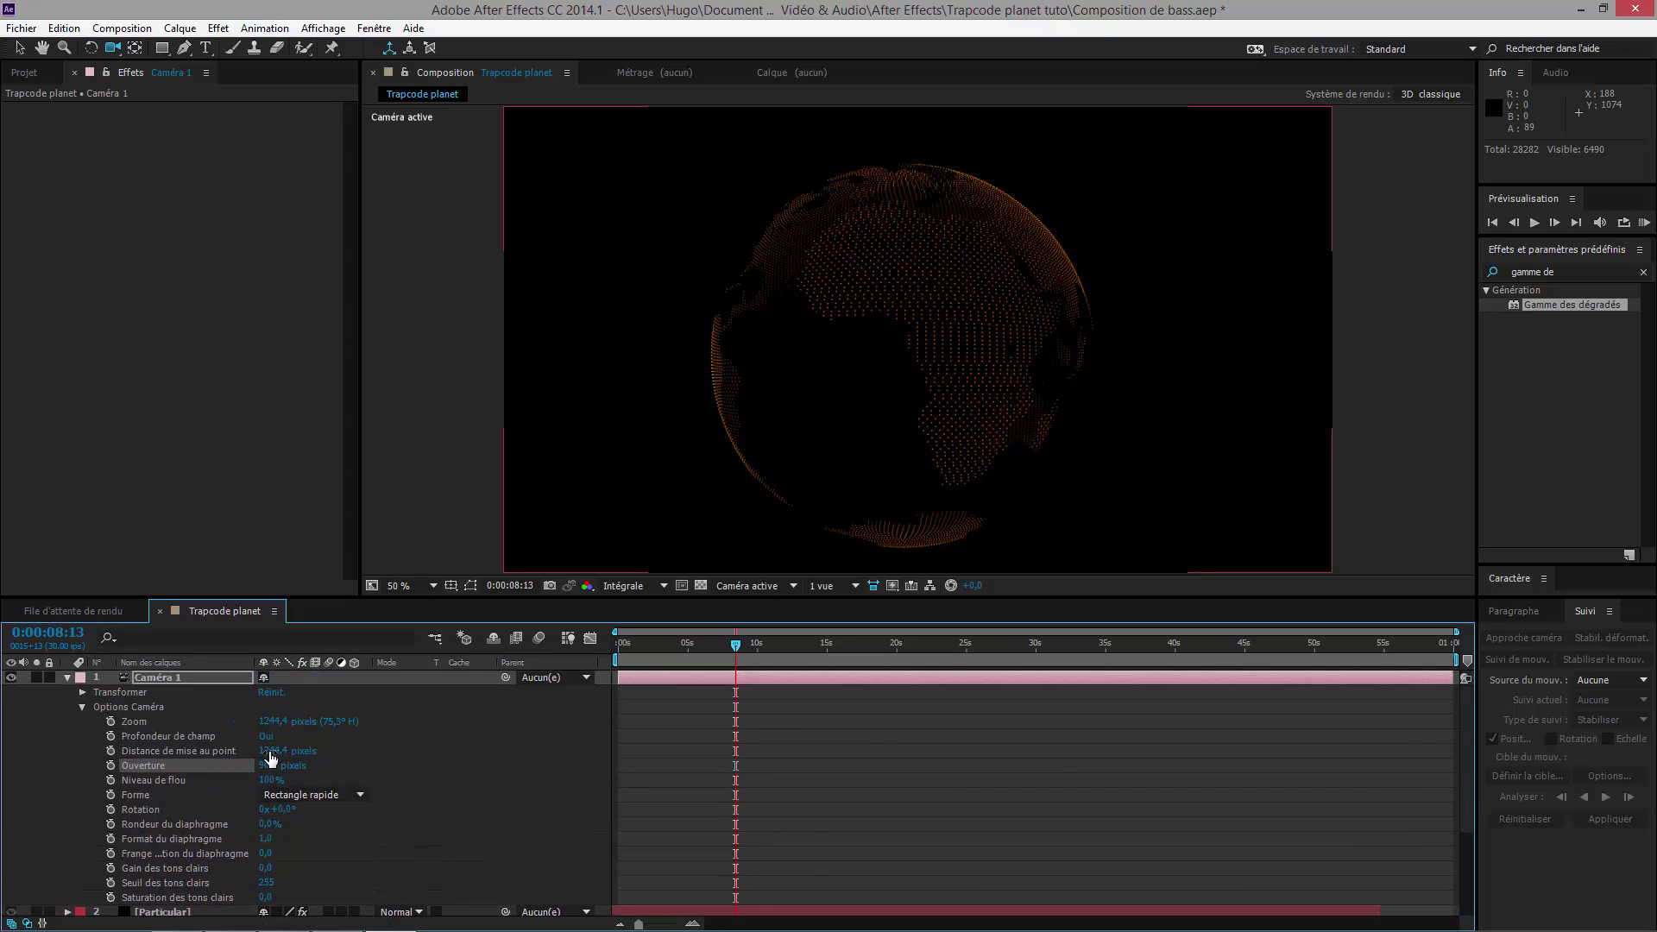
pyautogui.moveTo(264, 750); pyautogui.dragTo(205, 765)
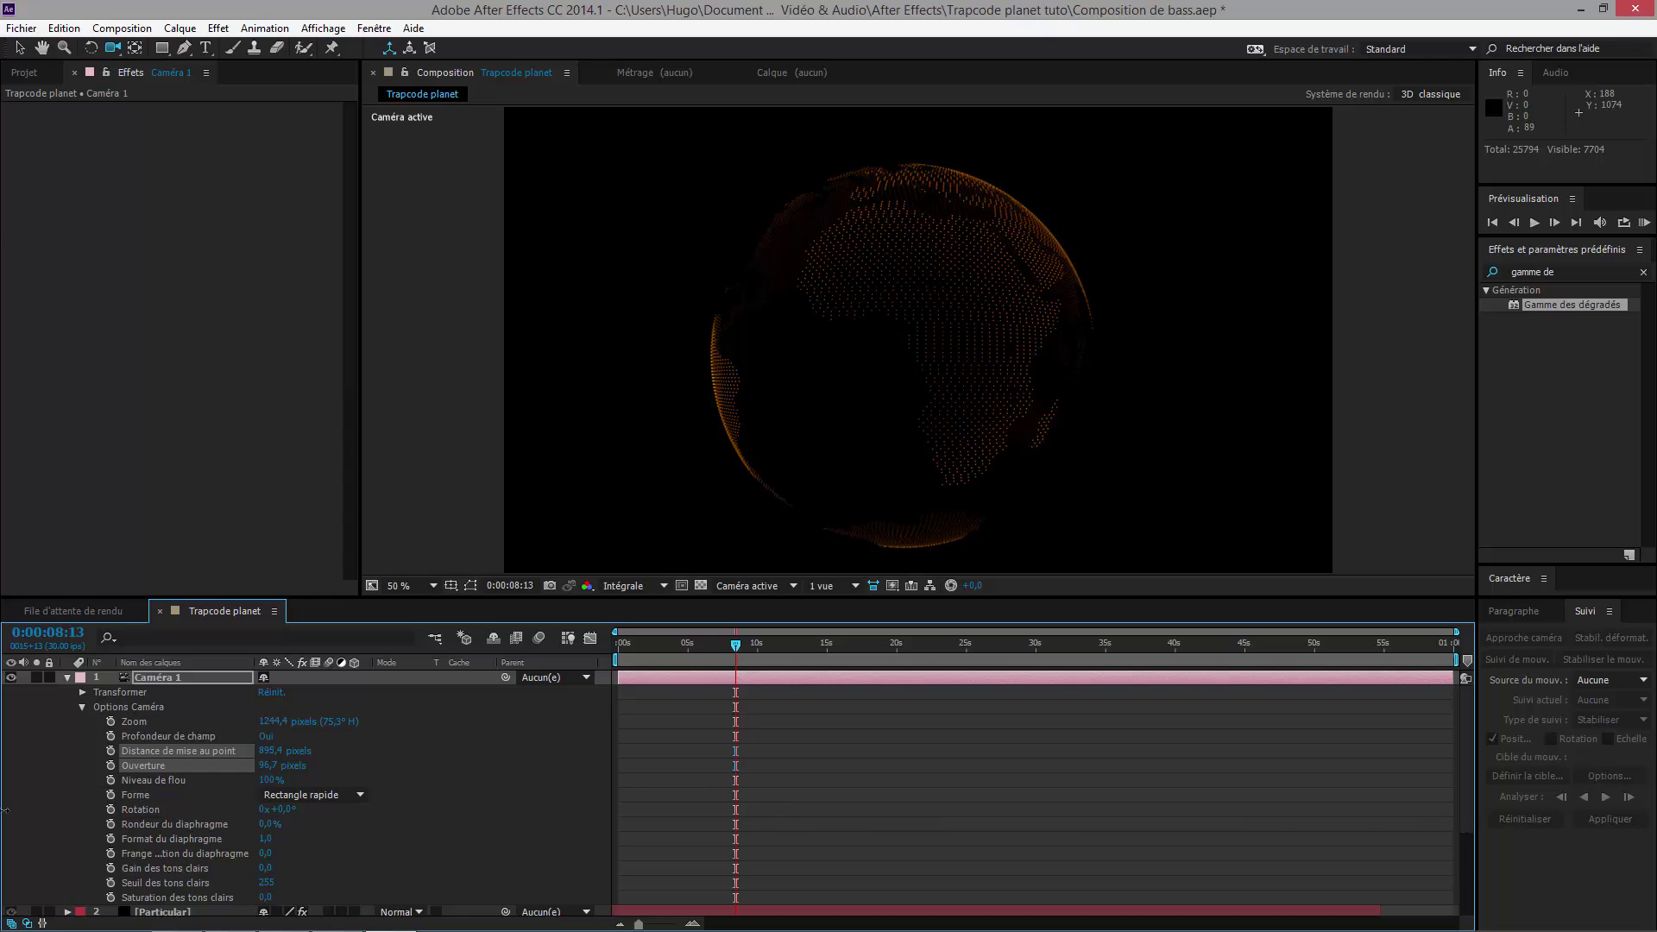
pyautogui.hotkey('ctrl', 'z')
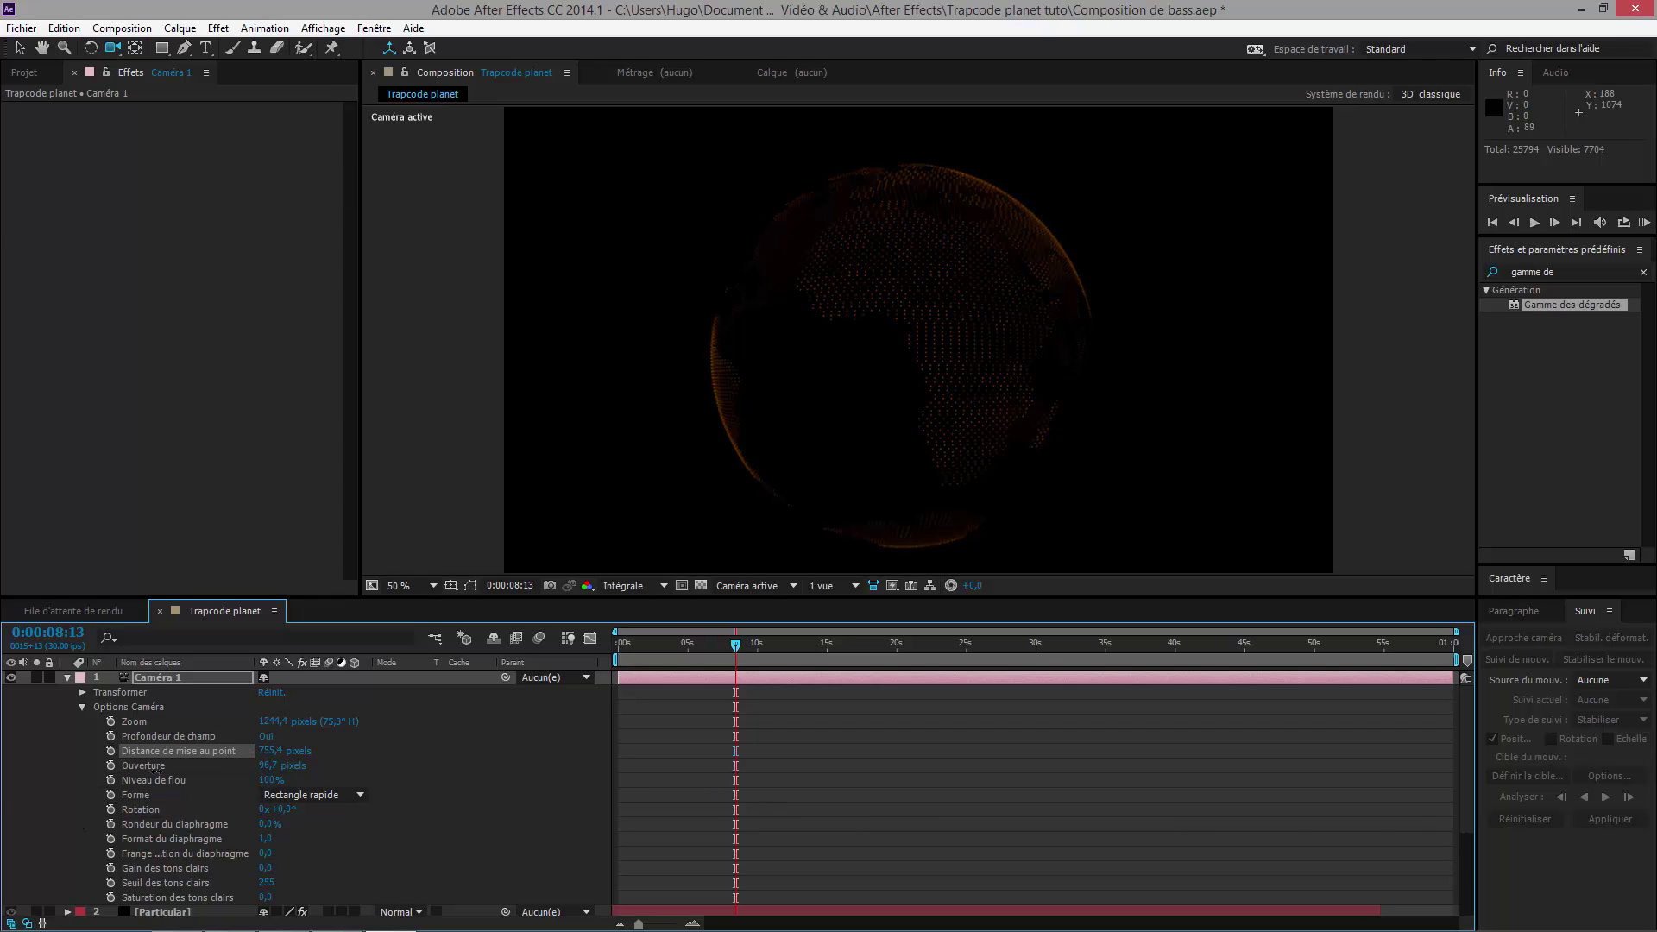
pyautogui.scroll(3, 894, 483)
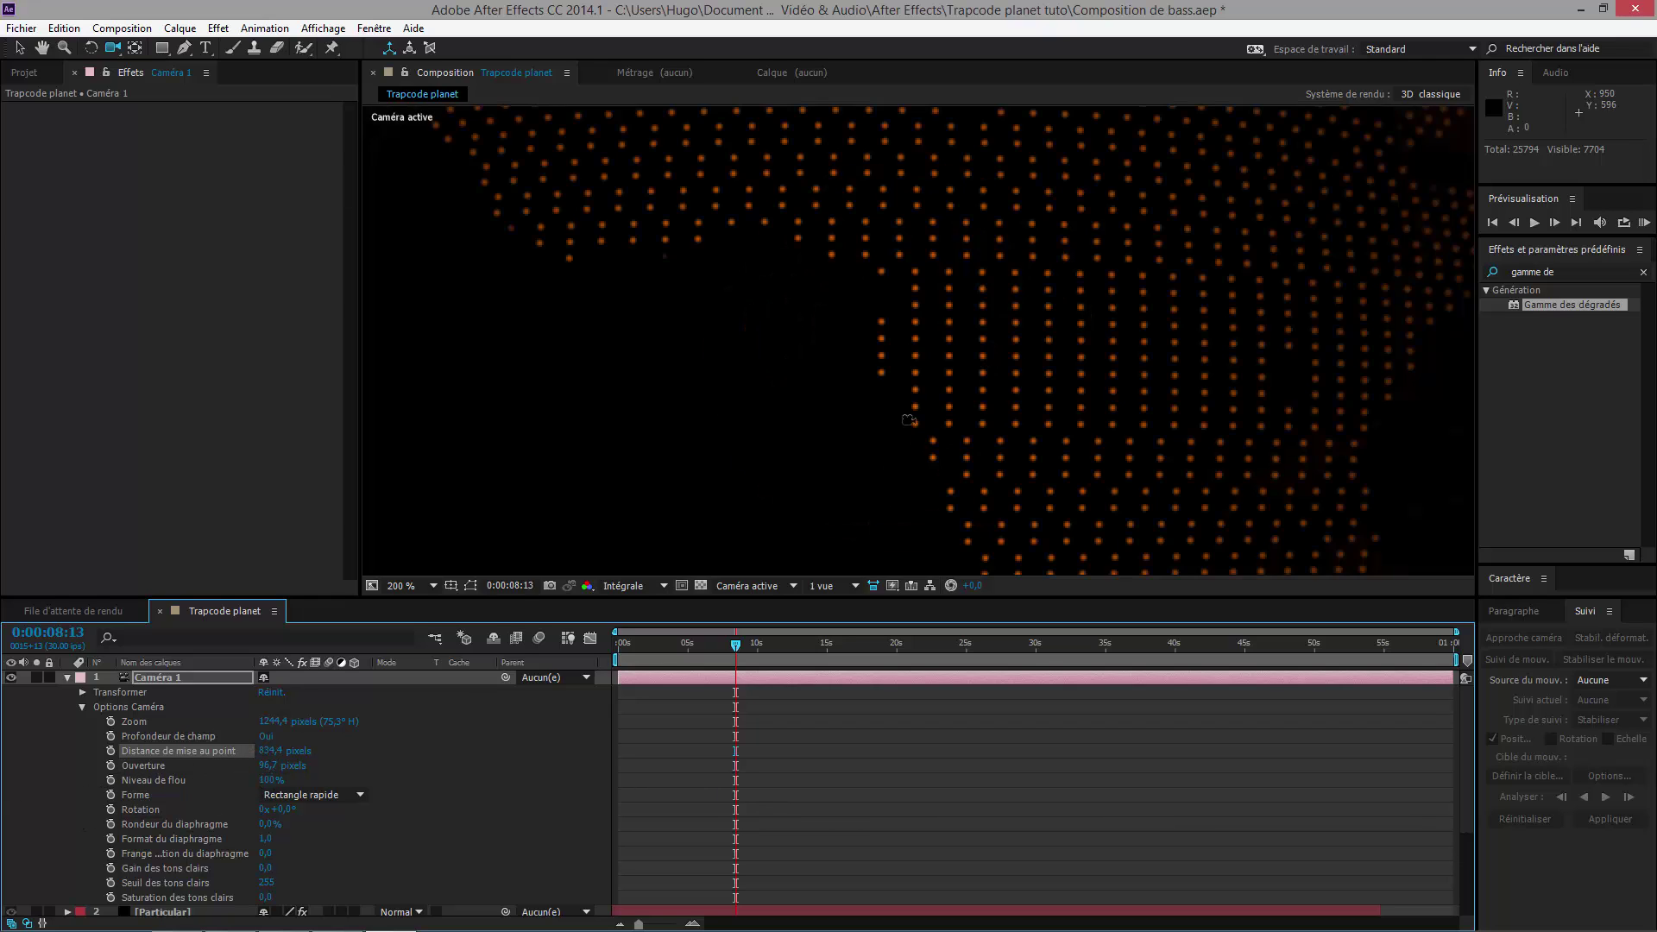
pyautogui.scroll(-1, 944, 334)
pyautogui.scroll(-1, 859, 420)
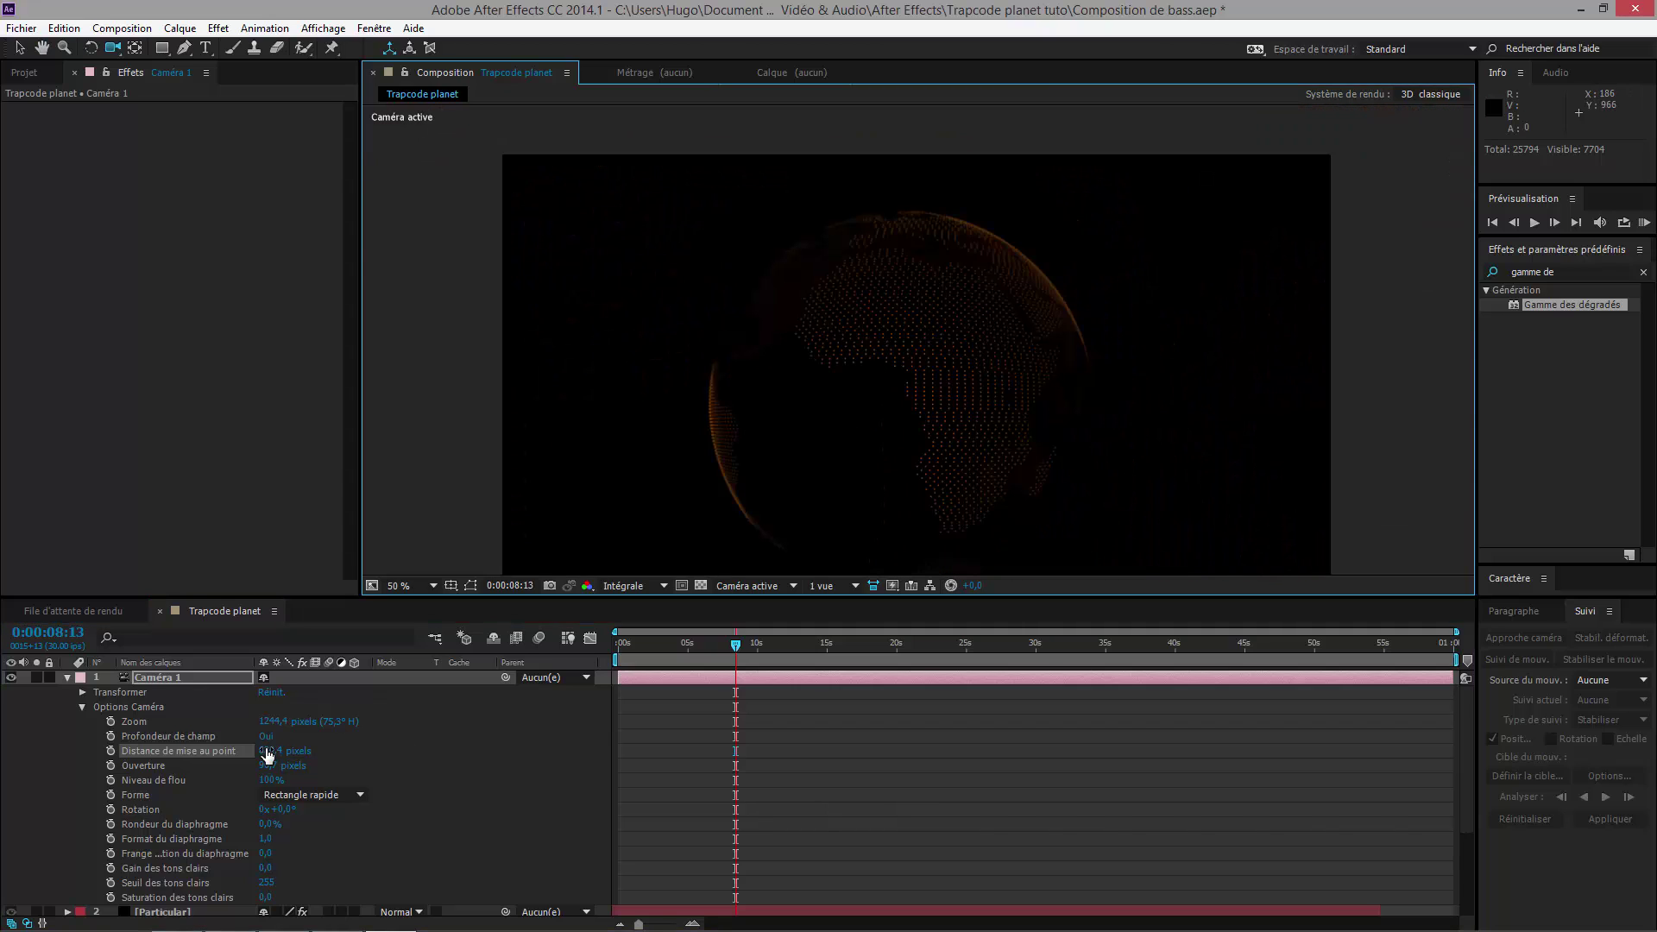
pyautogui.moveTo(398, 749); pyautogui.dragTo(1163, 728)
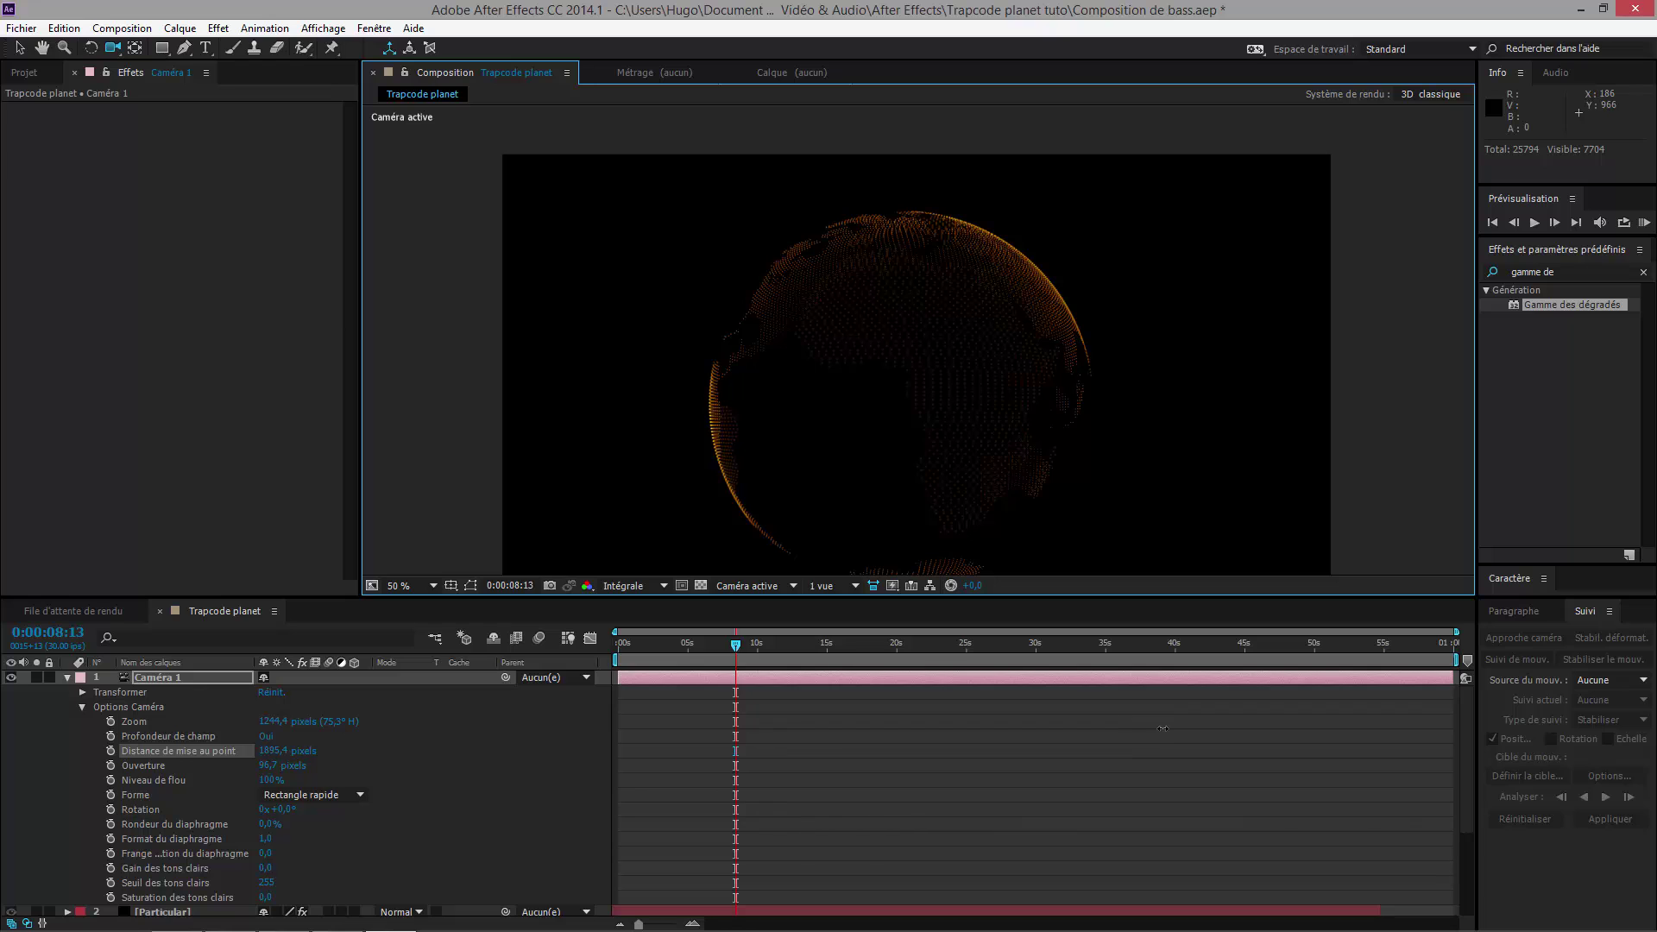
# Step: Orbit the camera around the globe, then set Caméra 1's focus distance to 941.4 pixels and its aperture to 100 pixels
pyautogui.moveTo(975, 561); pyautogui.dragTo(809, 467)
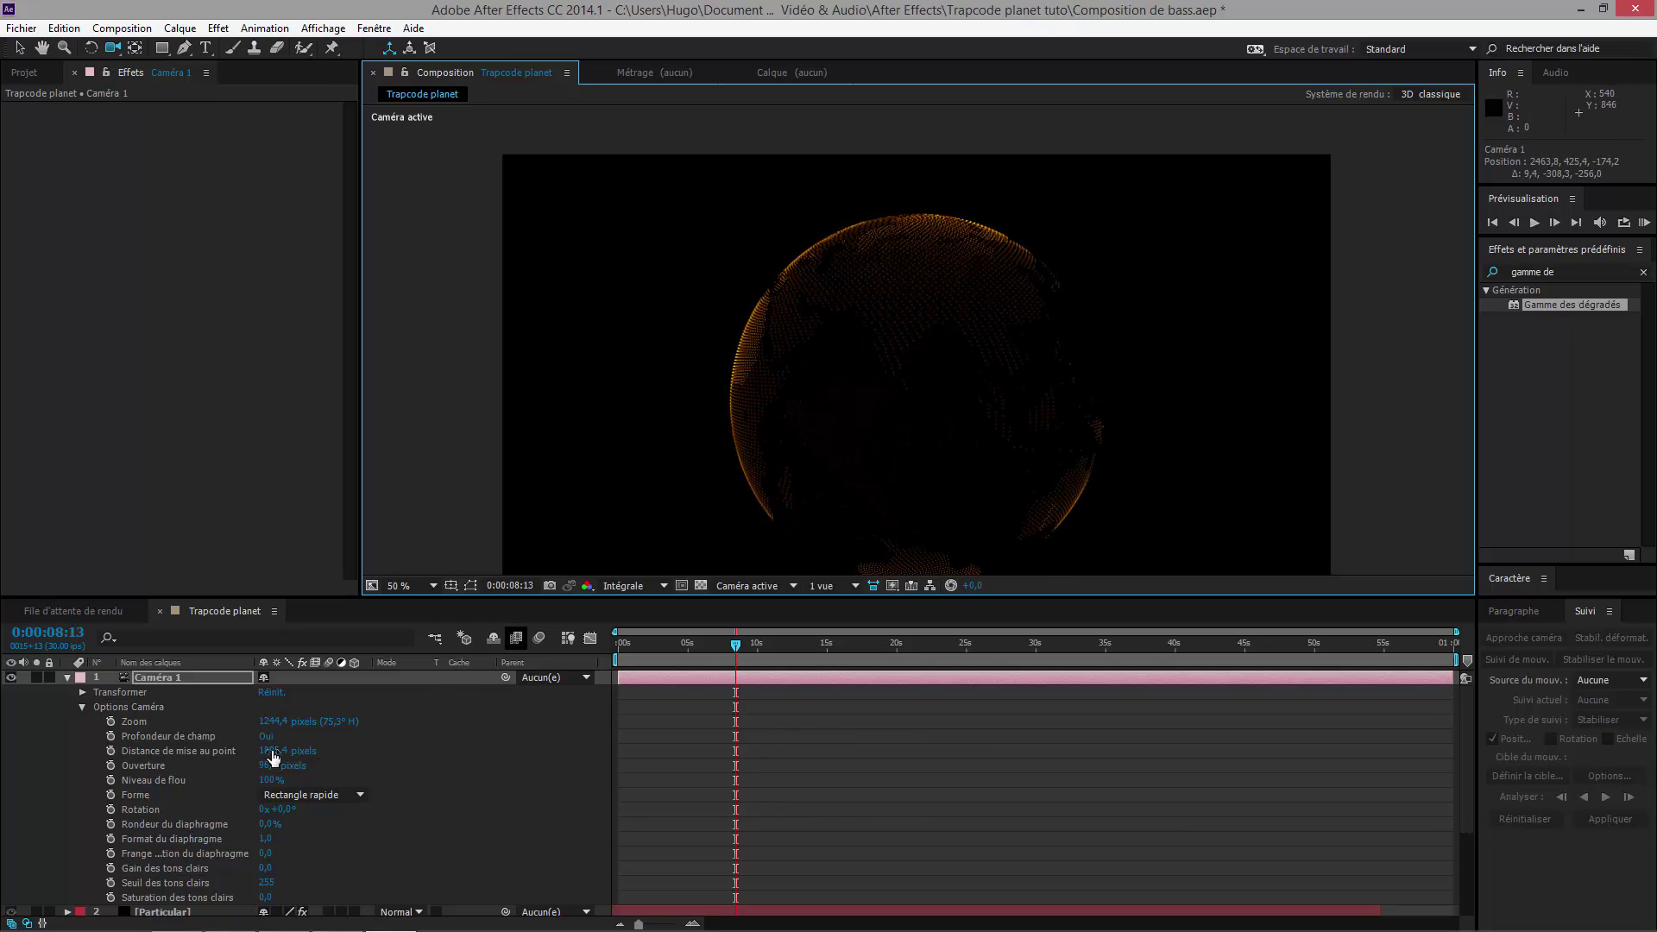
pyautogui.moveTo(274, 757); pyautogui.dragTo(177, 801)
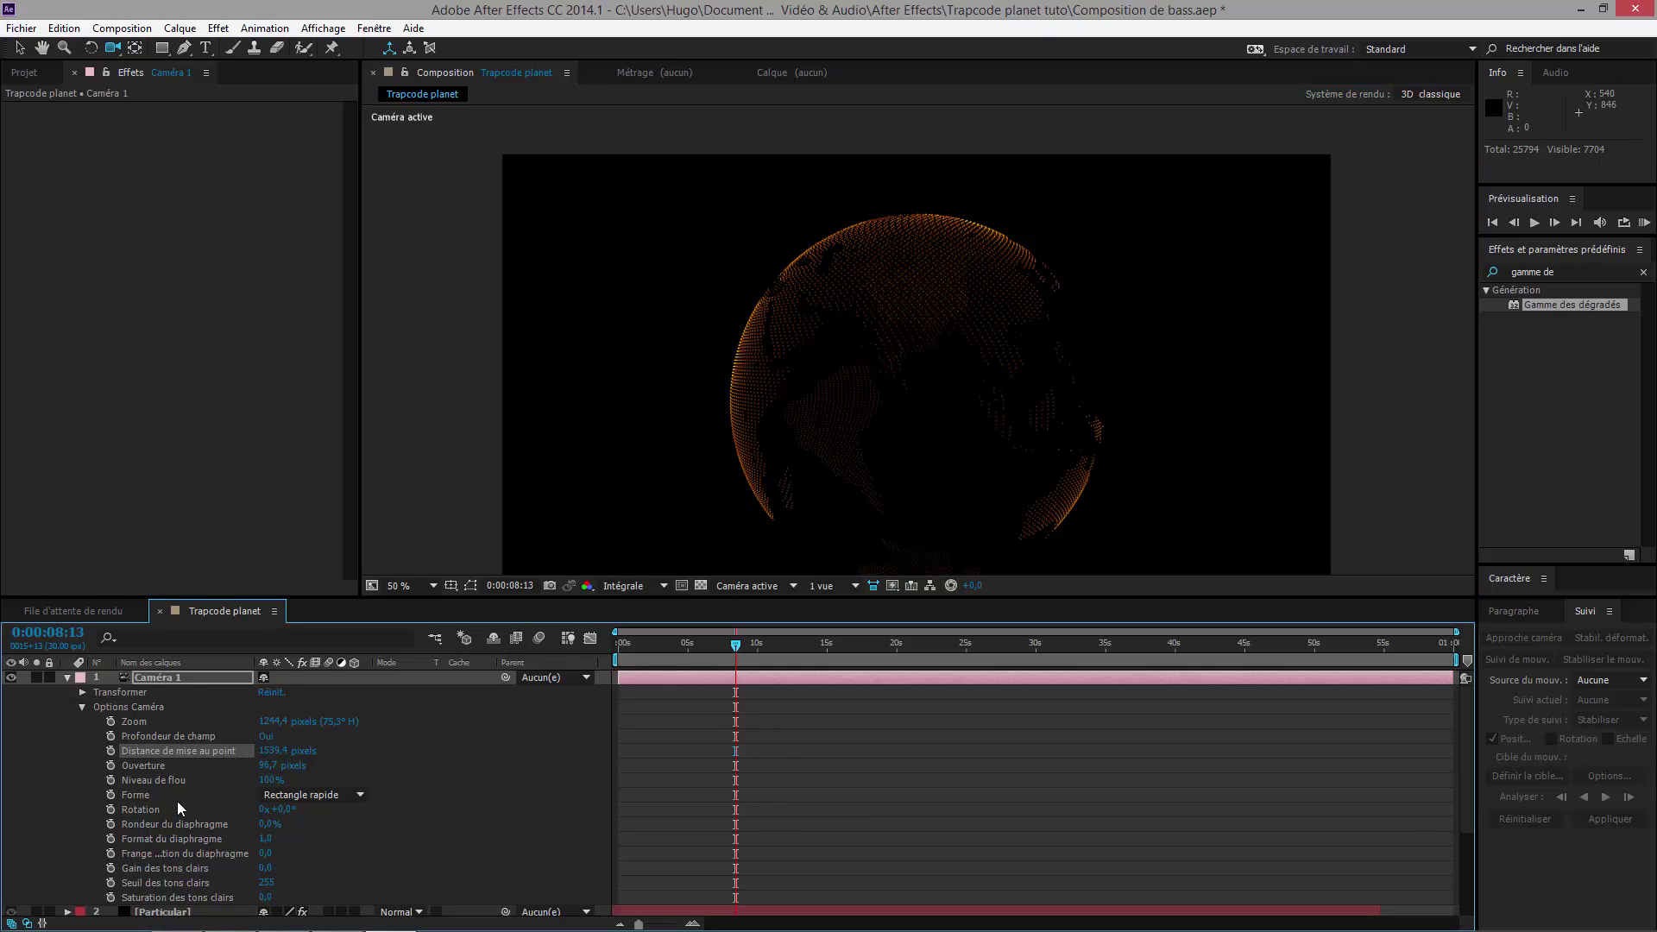
pyautogui.moveTo(96, 763); pyautogui.dragTo(158, 786)
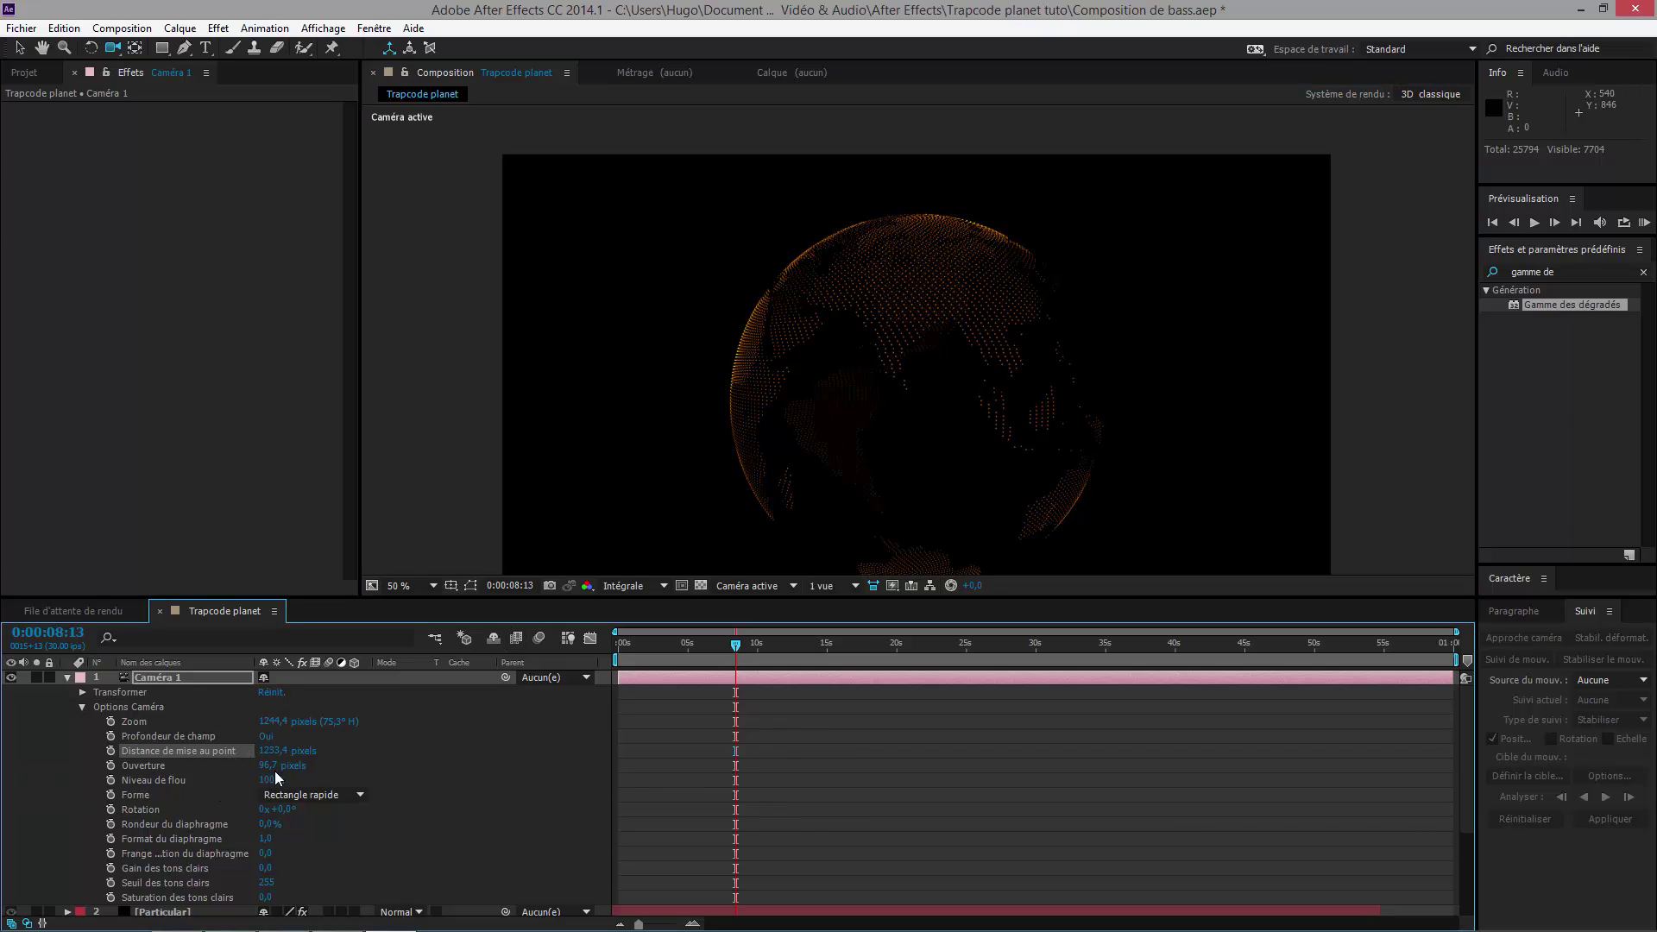
pyautogui.moveTo(260, 750); pyautogui.dragTo(82, 779)
pyautogui.moveTo(264, 763); pyautogui.dragTo(379, 762)
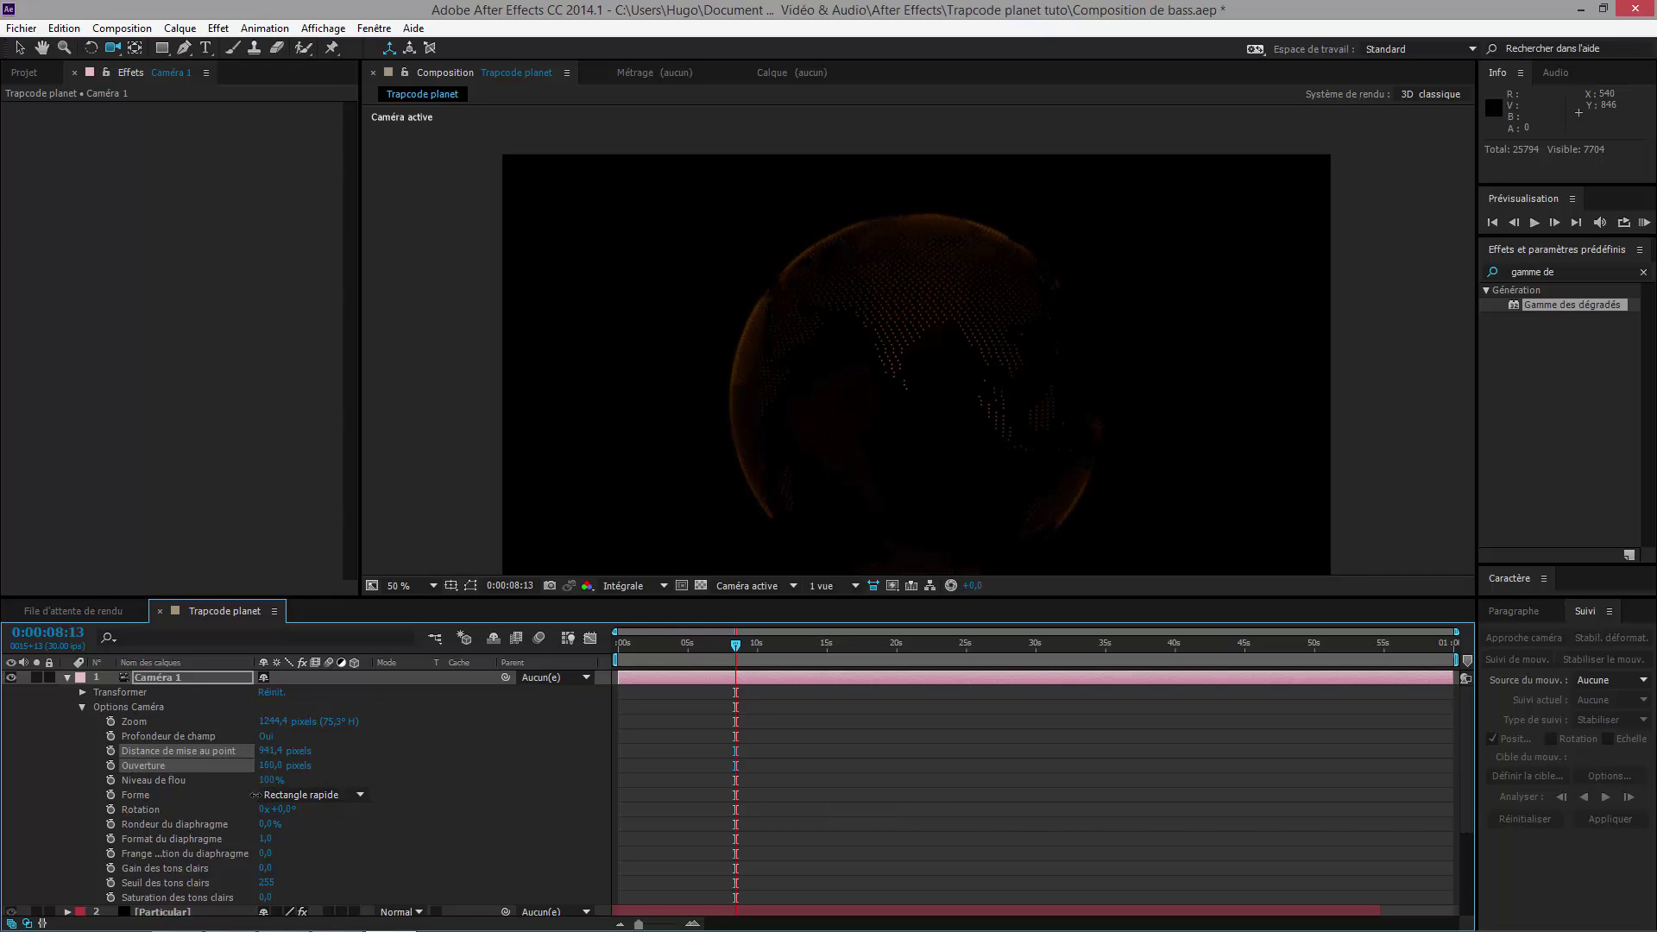
pyautogui.moveTo(255, 795); pyautogui.dragTo(247, 795)
pyautogui.click(272, 764)
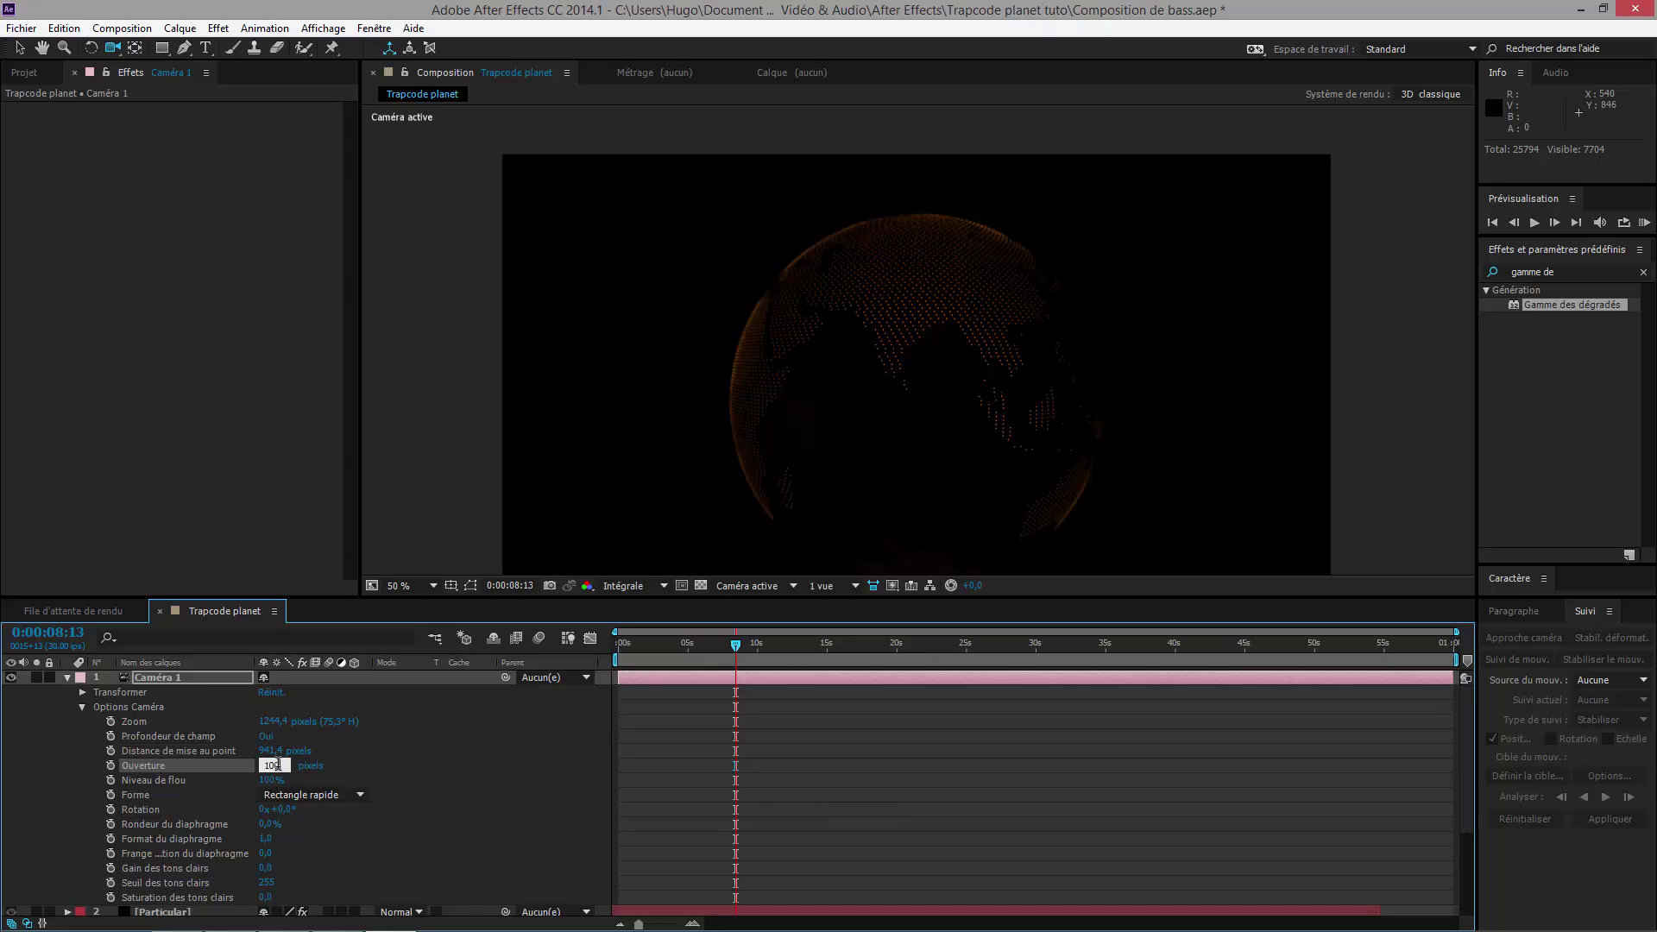
pyautogui.press('Return')
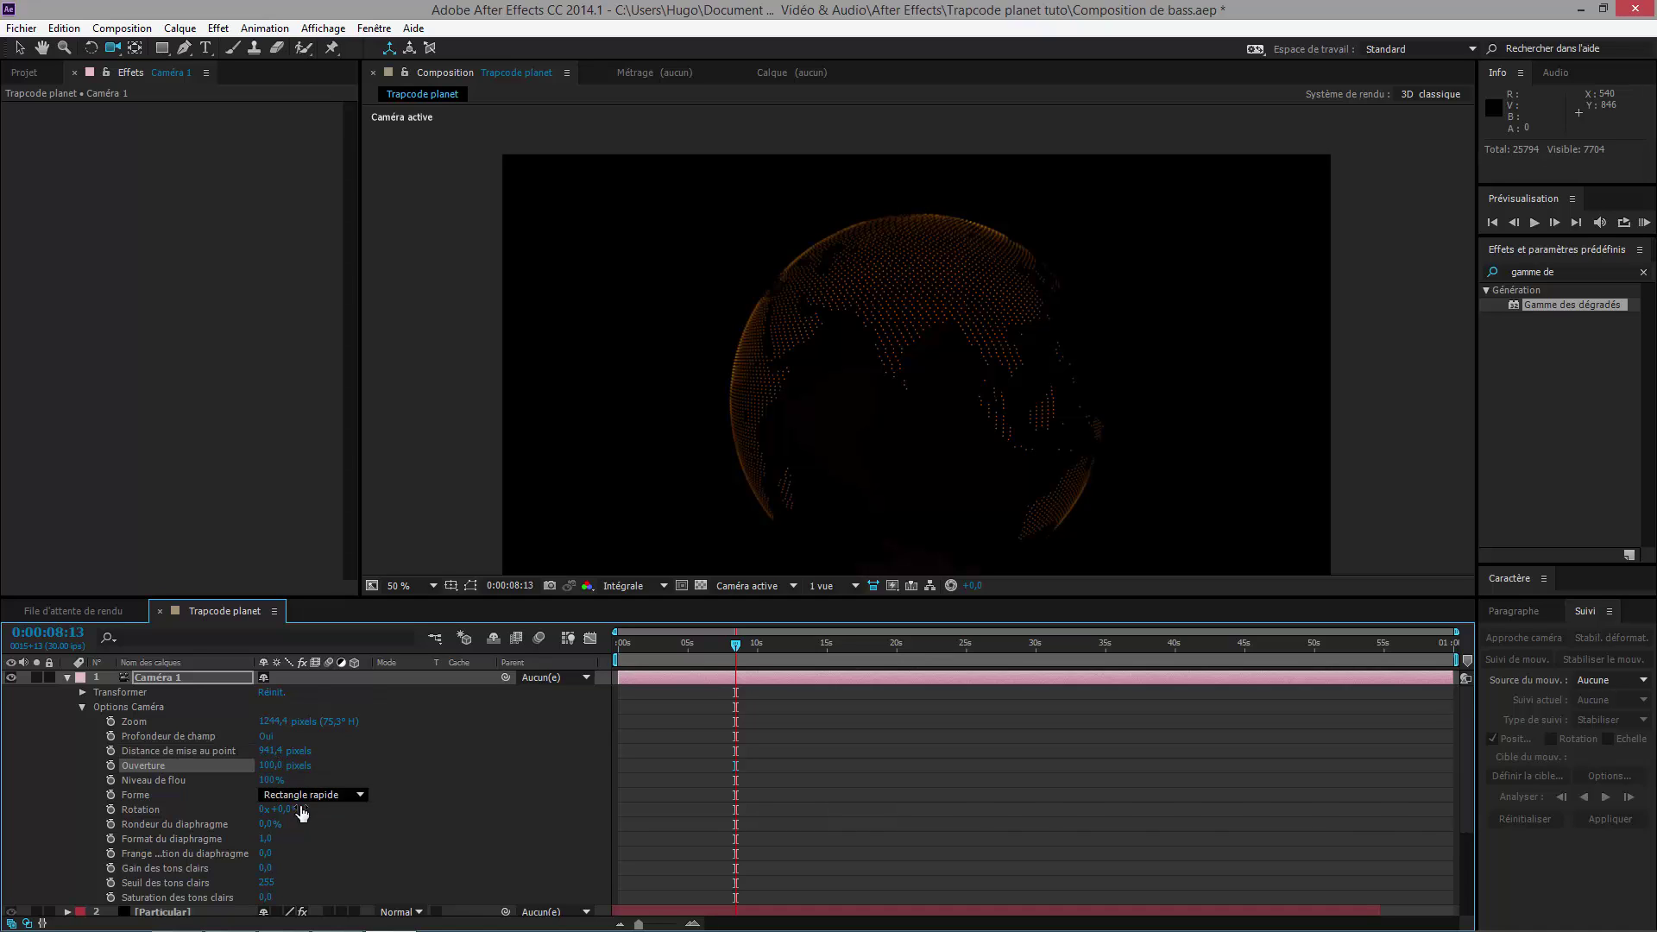
# Step: Unsolo the Terre layer and inspect the depth-of-field blur up close in the full composition
pyautogui.scroll(-5, 266, 853)
pyautogui.click(36, 893)
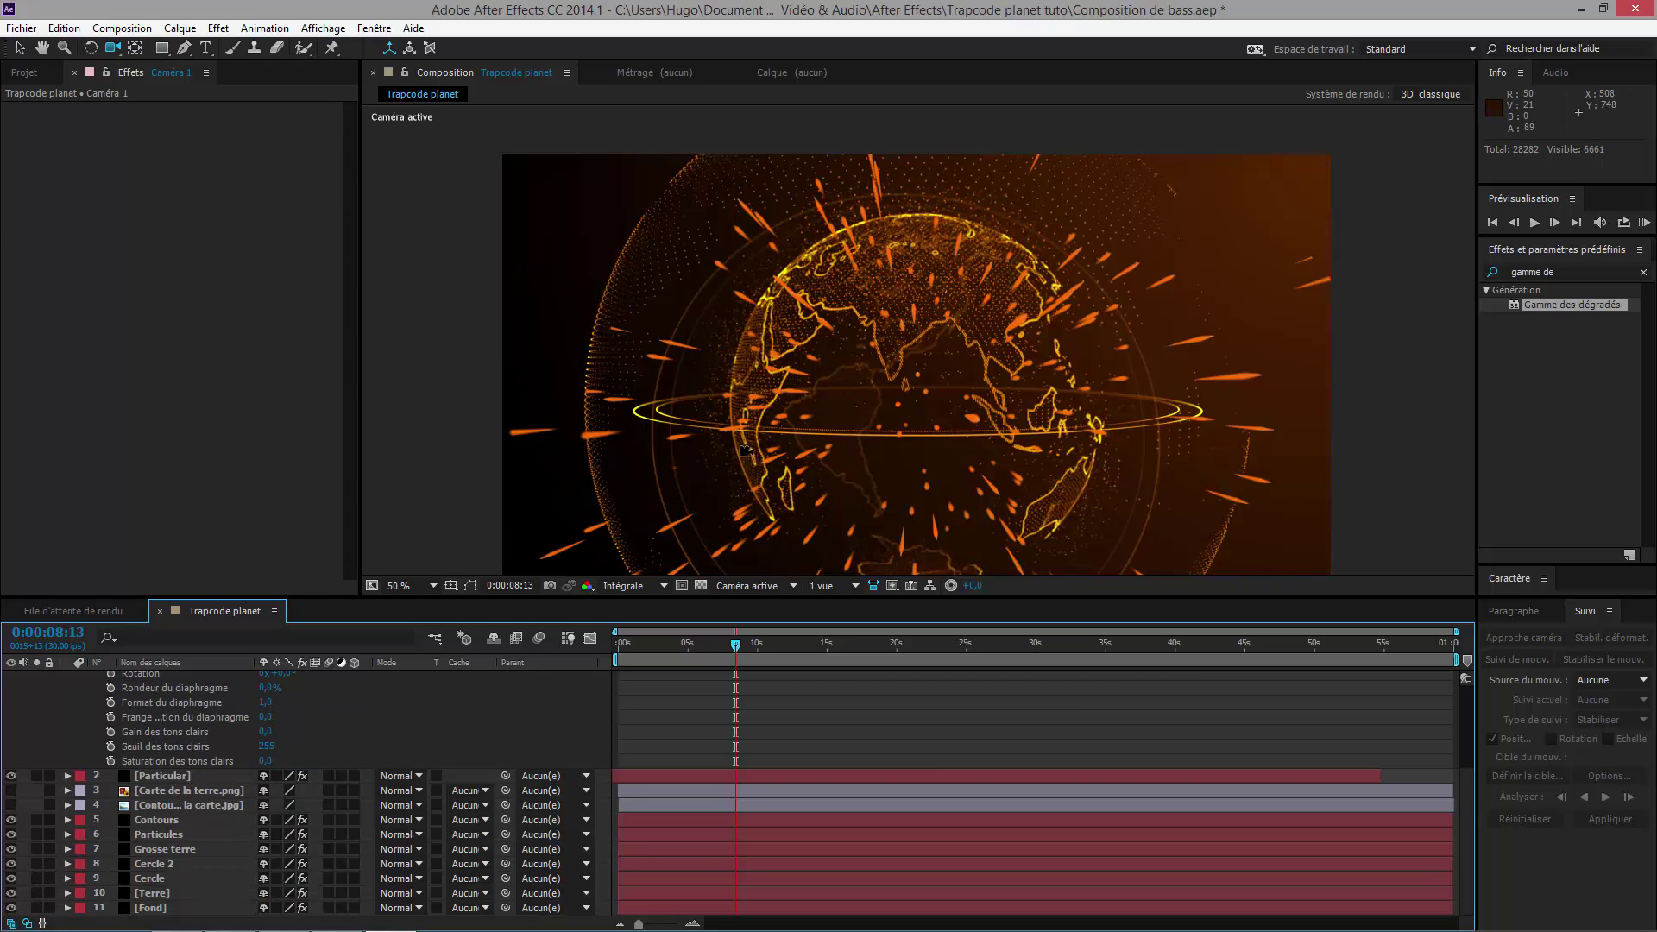
pyautogui.scroll(2, 909, 402)
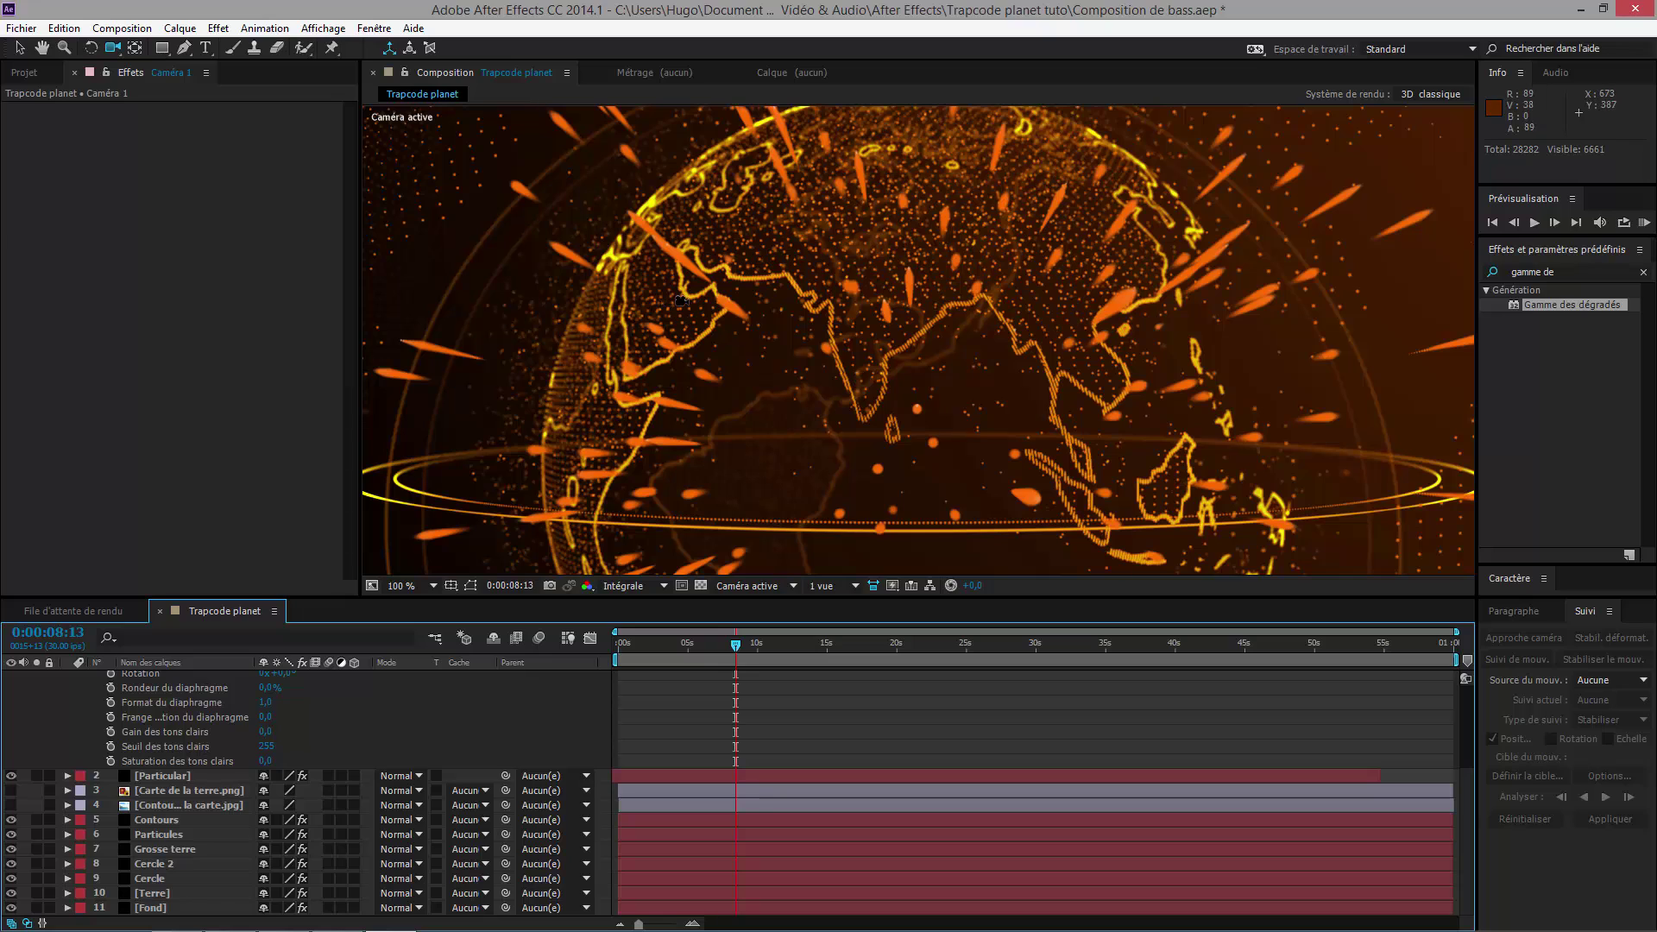
pyautogui.scroll(-2, 869, 373)
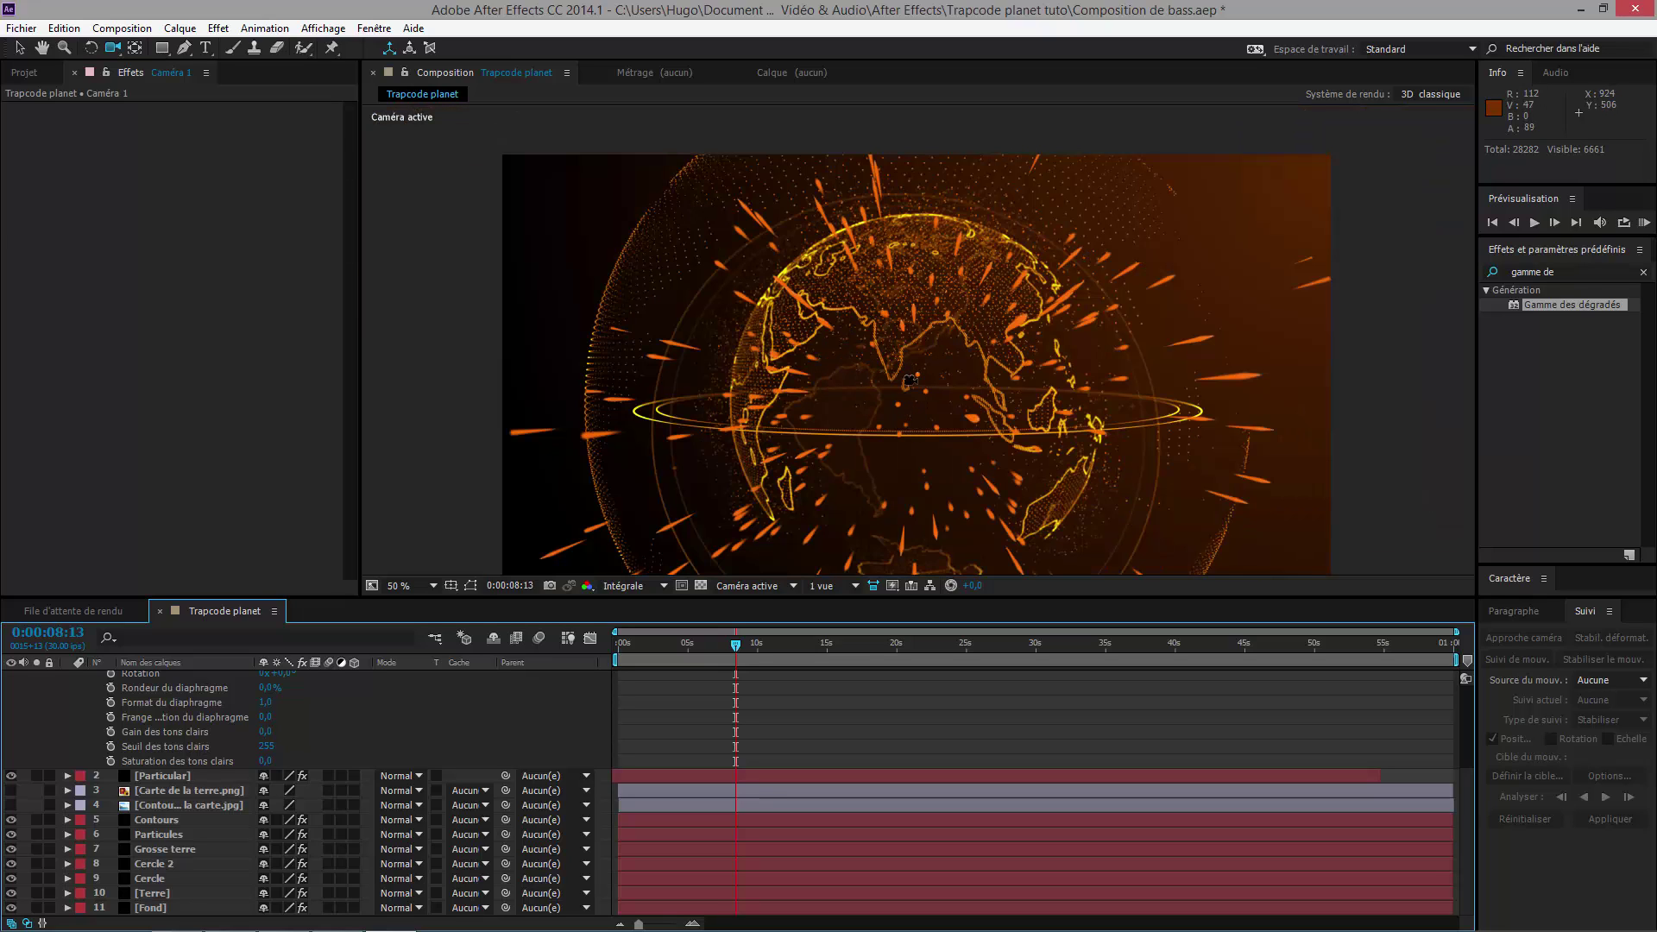
# Step: Solo the Terre layer again and bring the camera close to the globe's surface to examine the blurred dots
pyautogui.moveTo(64, 902)
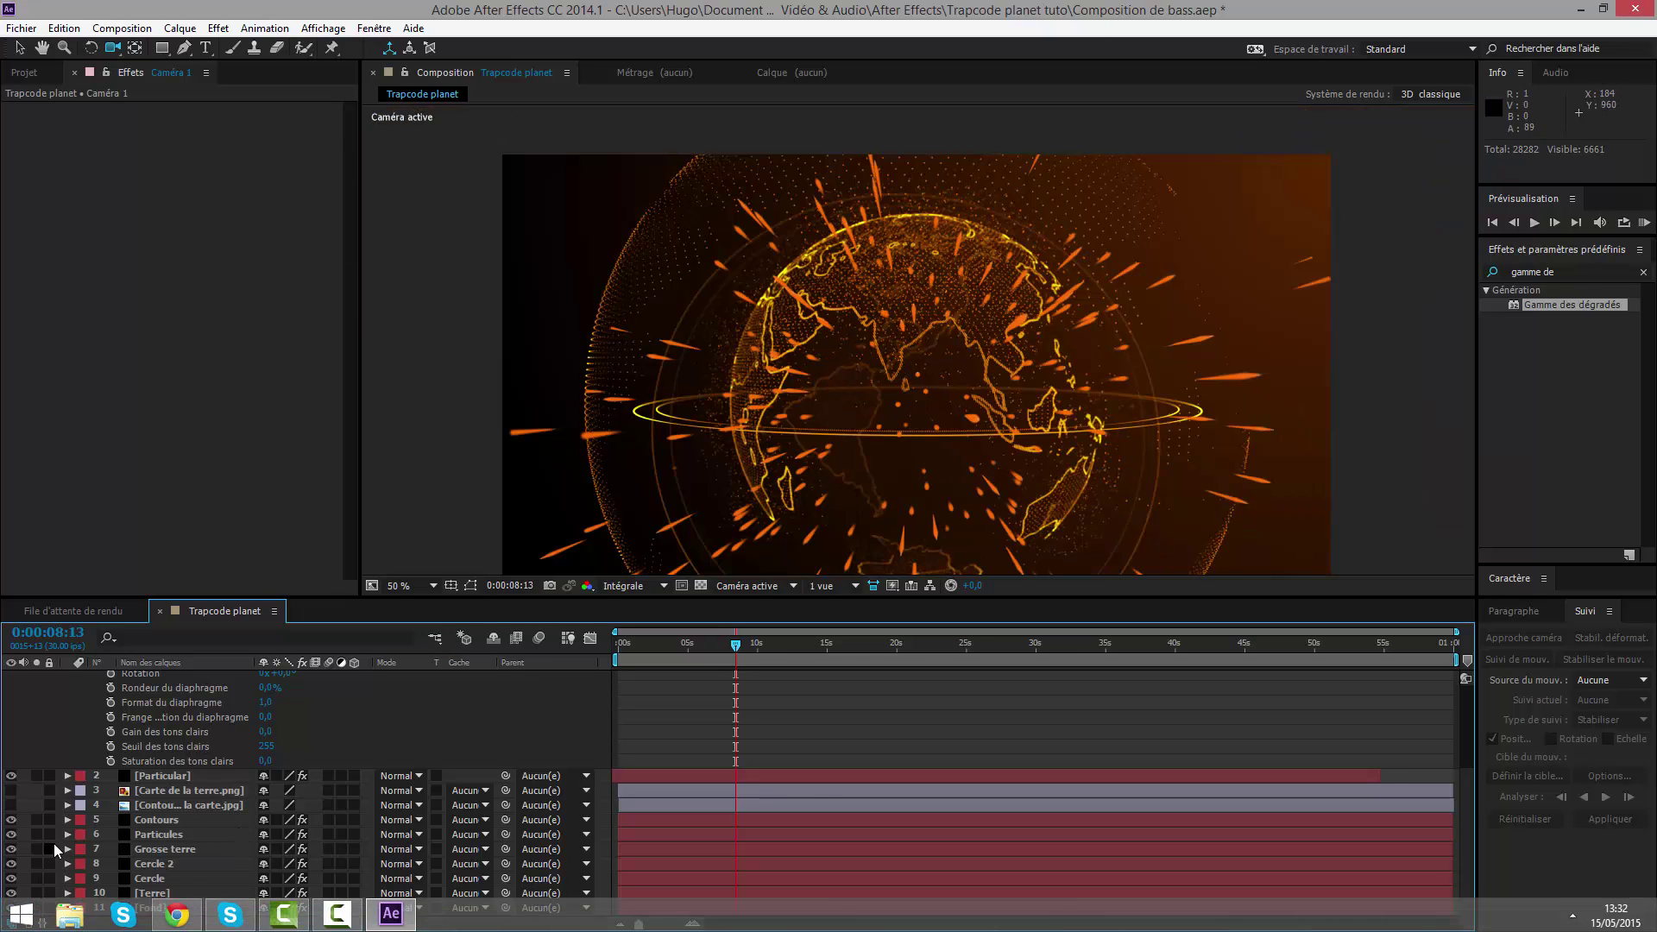
pyautogui.click(36, 893)
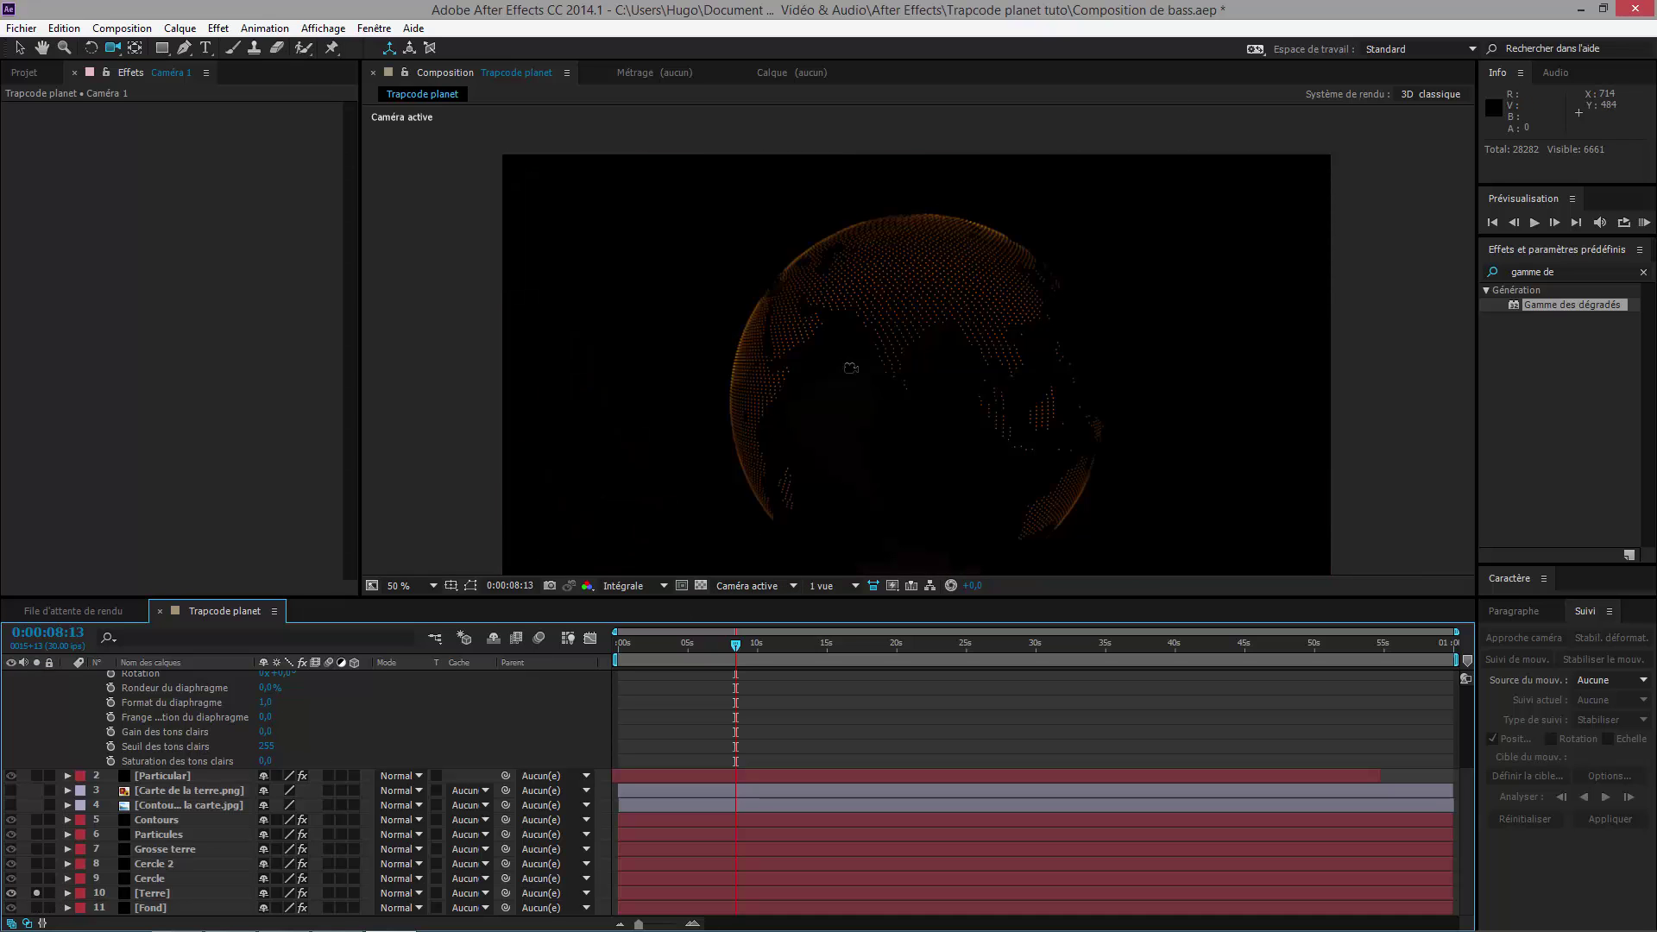
pyautogui.moveTo(852, 369); pyautogui.dragTo(912, 430)
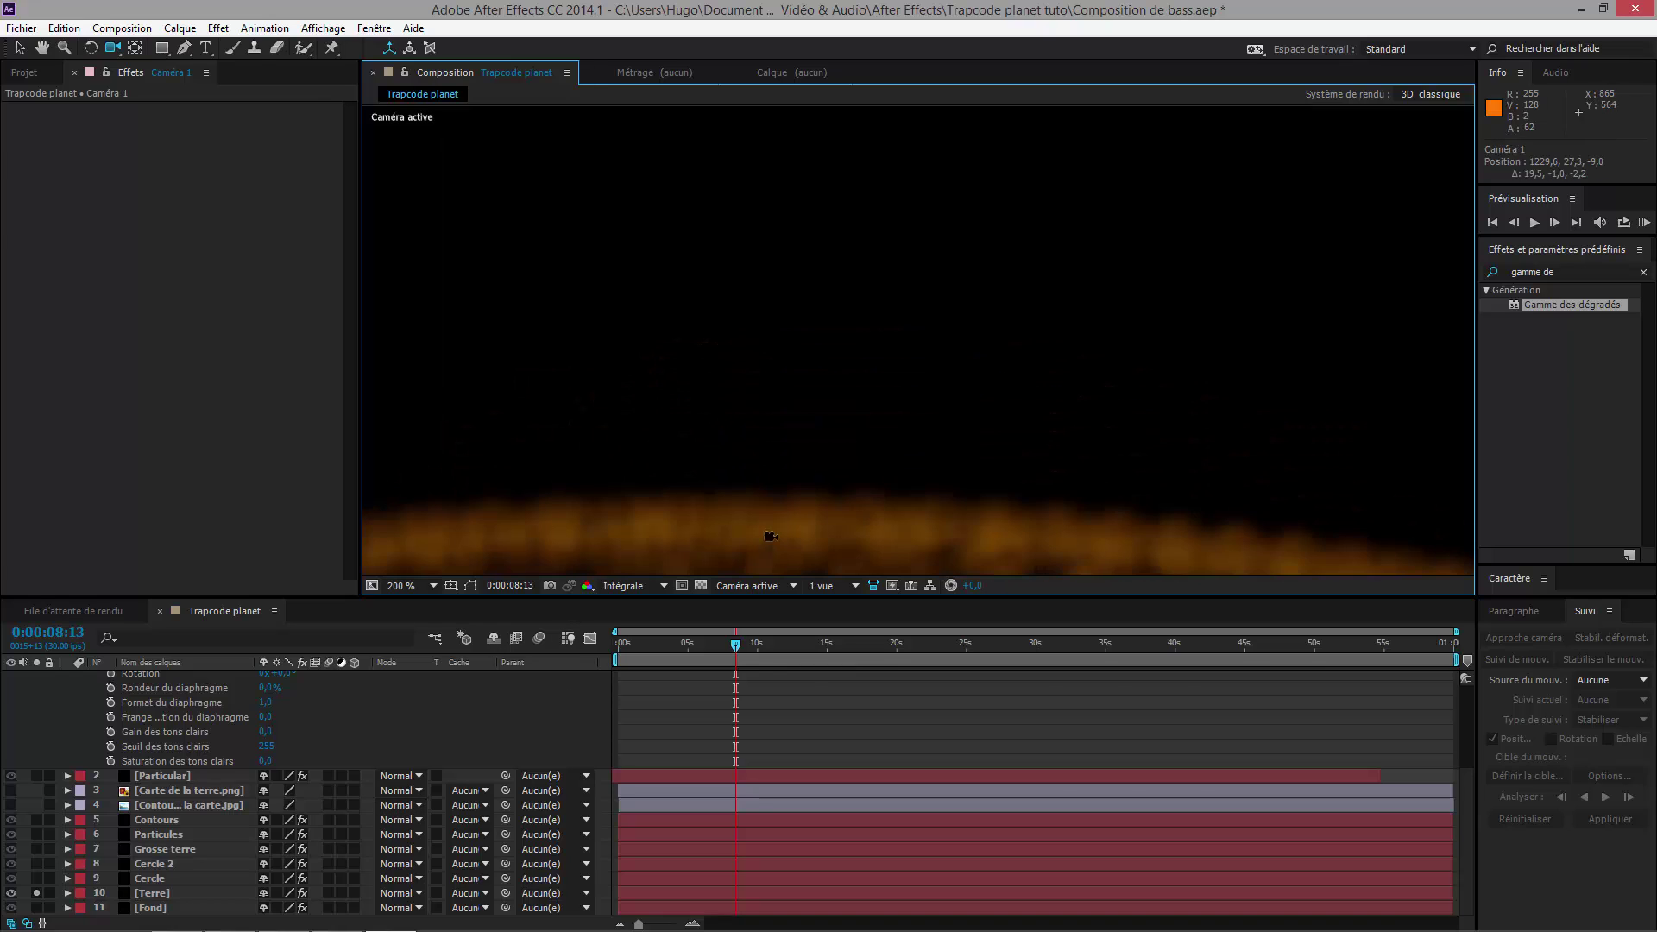
# Step: Bring Caméra 1's focus distance to 466.4 pixels and its aperture to about 116 pixels for the soloed globe
pyautogui.scroll(3, 355, 753)
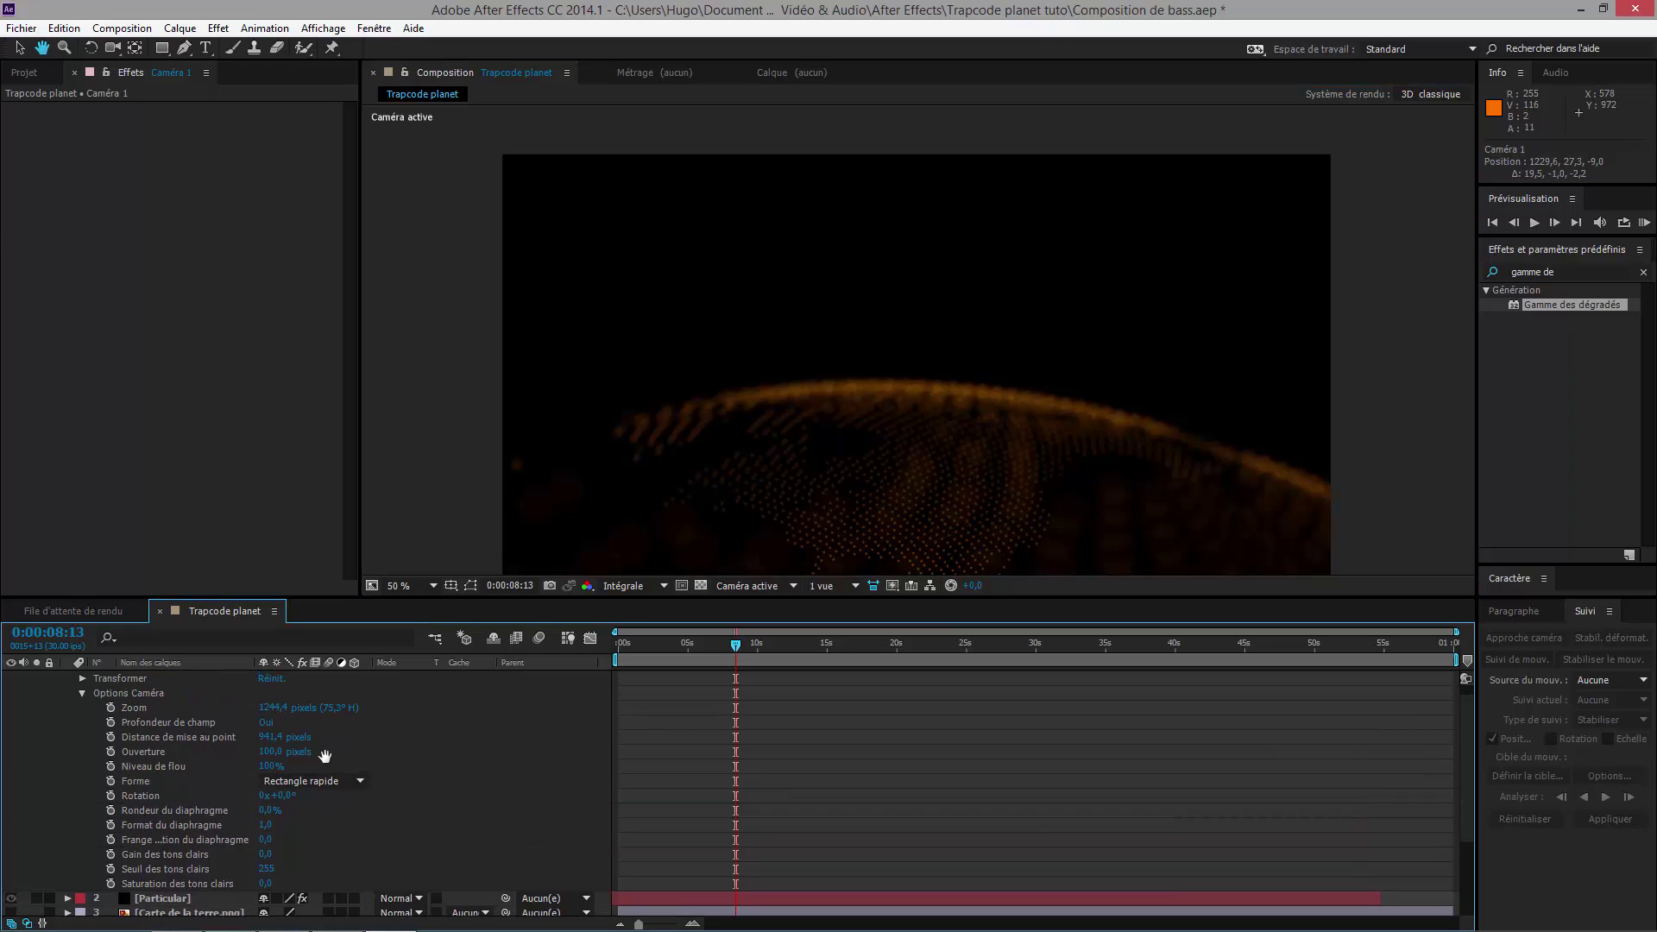
pyautogui.click(177, 737)
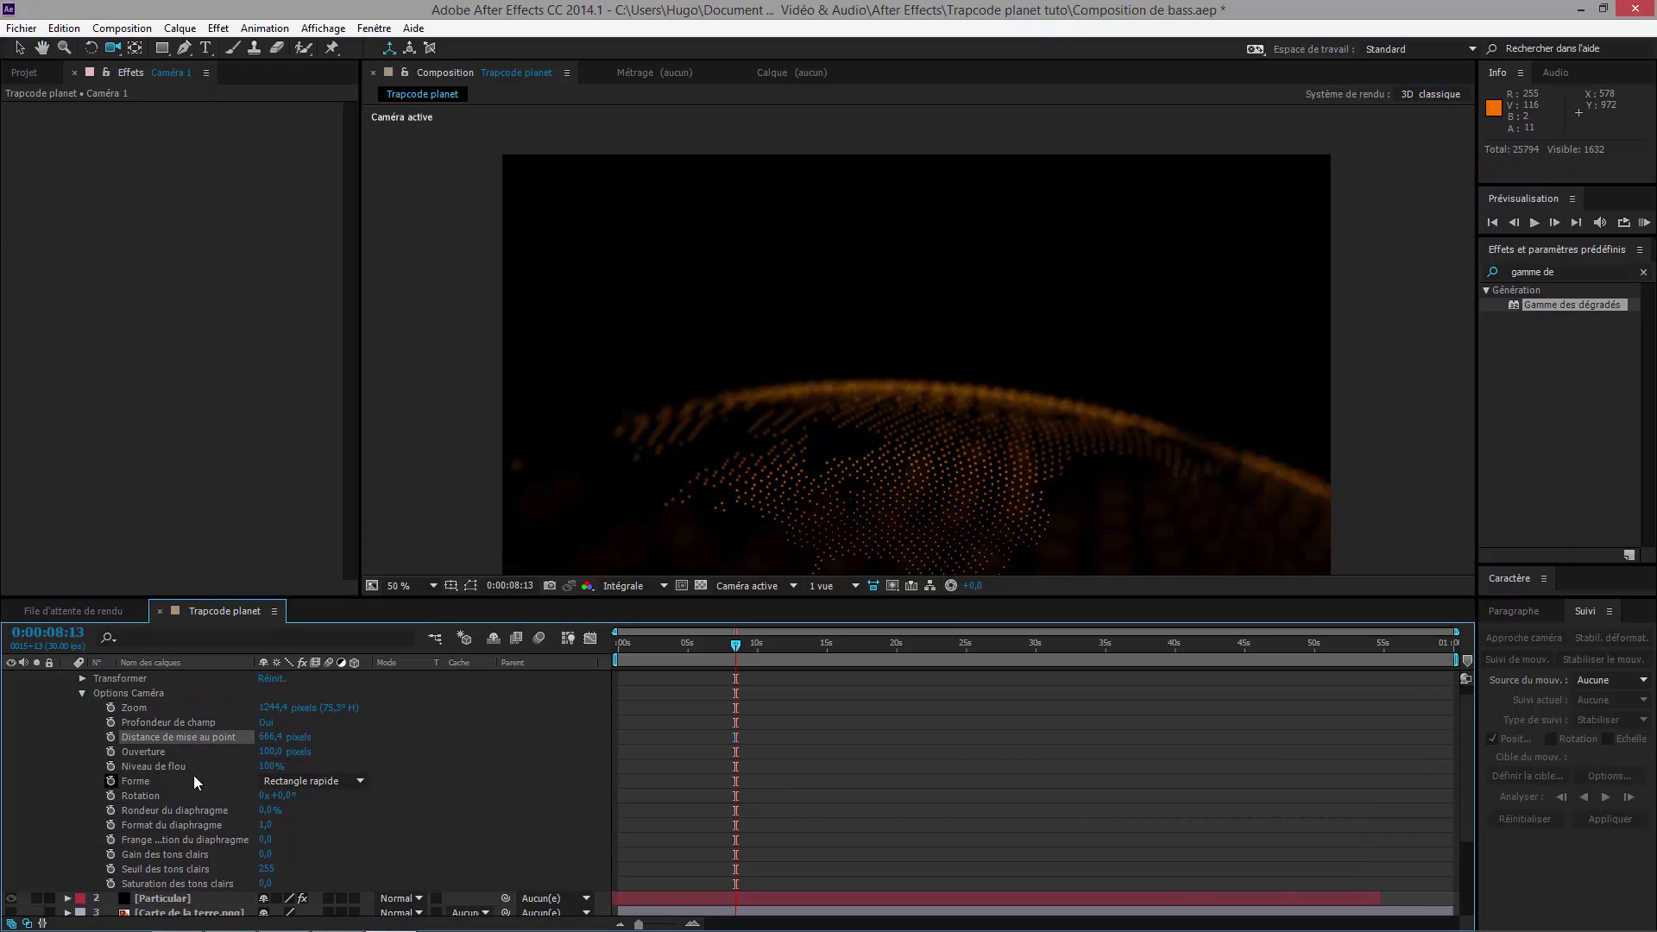
pyautogui.moveTo(247, 740); pyautogui.dragTo(730, 737)
pyautogui.moveTo(197, 751); pyautogui.dragTo(150, 765)
pyautogui.moveTo(259, 770); pyautogui.dragTo(398, 779)
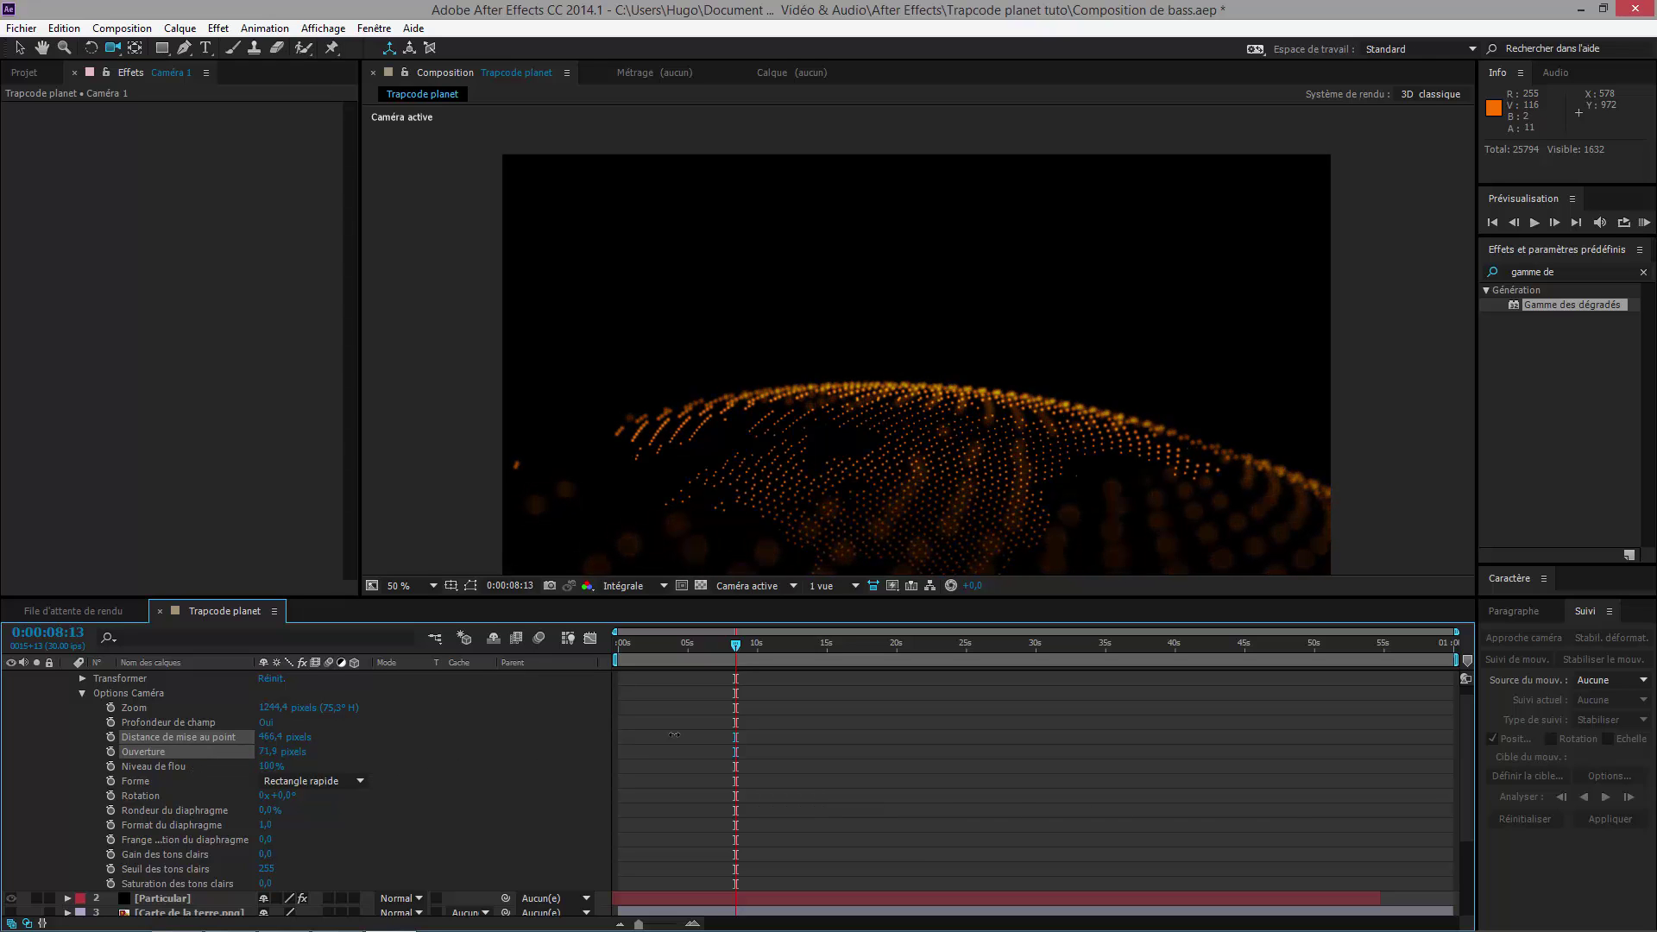
pyautogui.moveTo(675, 735); pyautogui.dragTo(1080, 735)
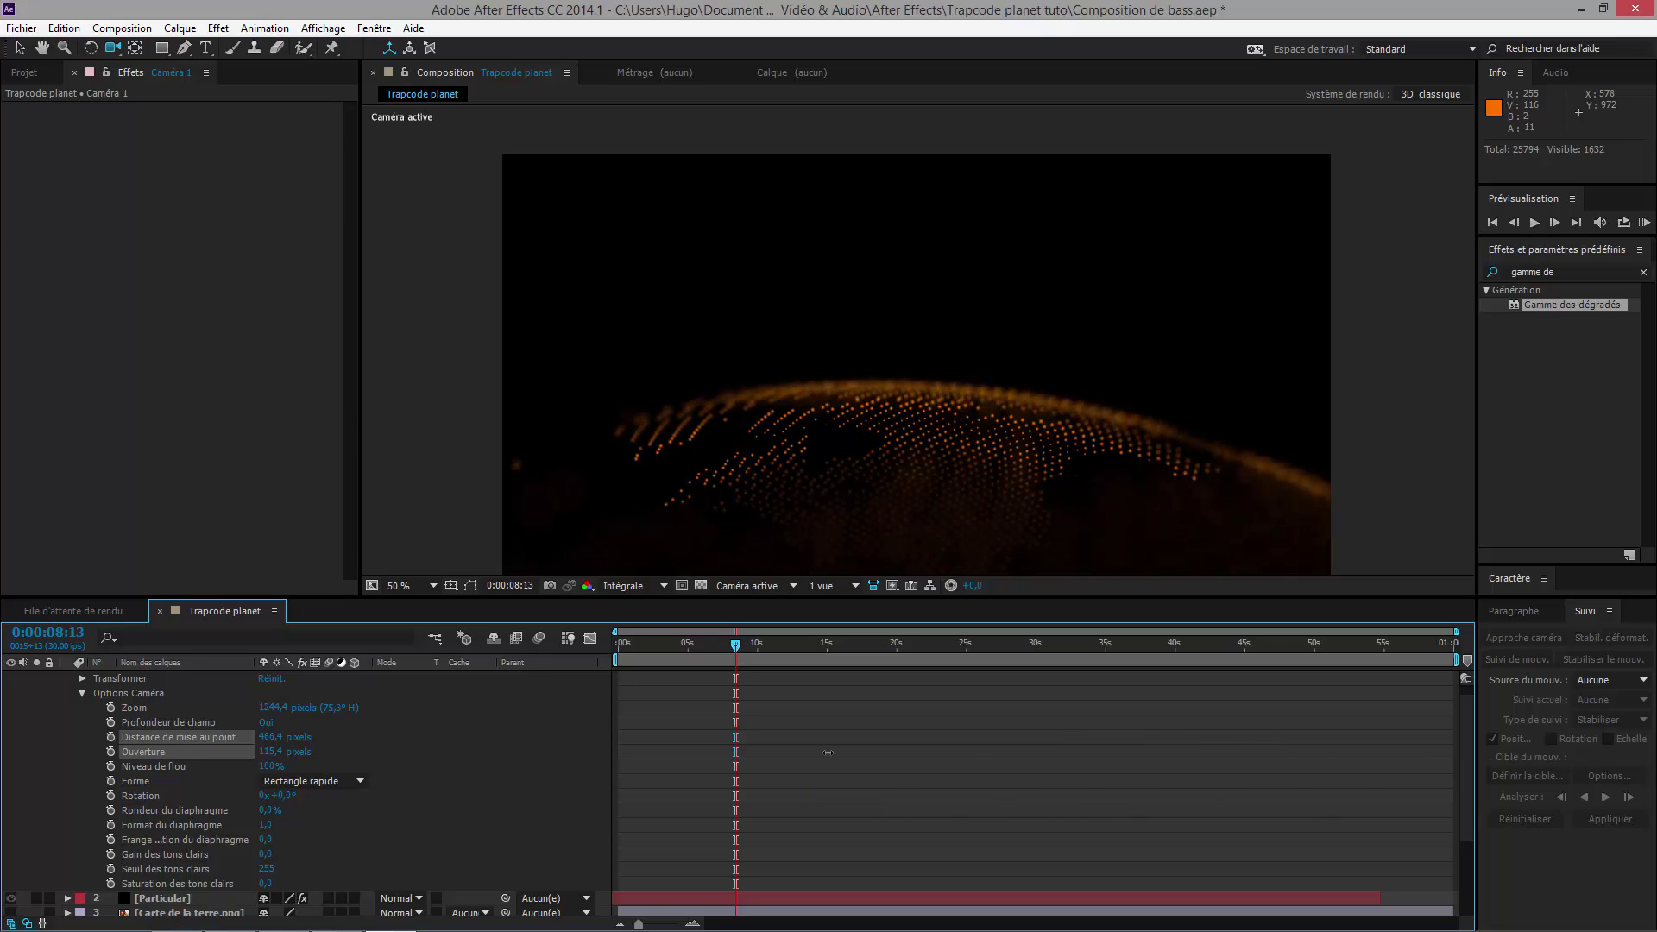
pyautogui.moveTo(888, 751); pyautogui.dragTo(903, 751)
# Step: Try shorter focus distances on Caméra 1, then set the focus distance to 284.8 pixels
pyautogui.moveTo(271, 735); pyautogui.dragTo(108, 779)
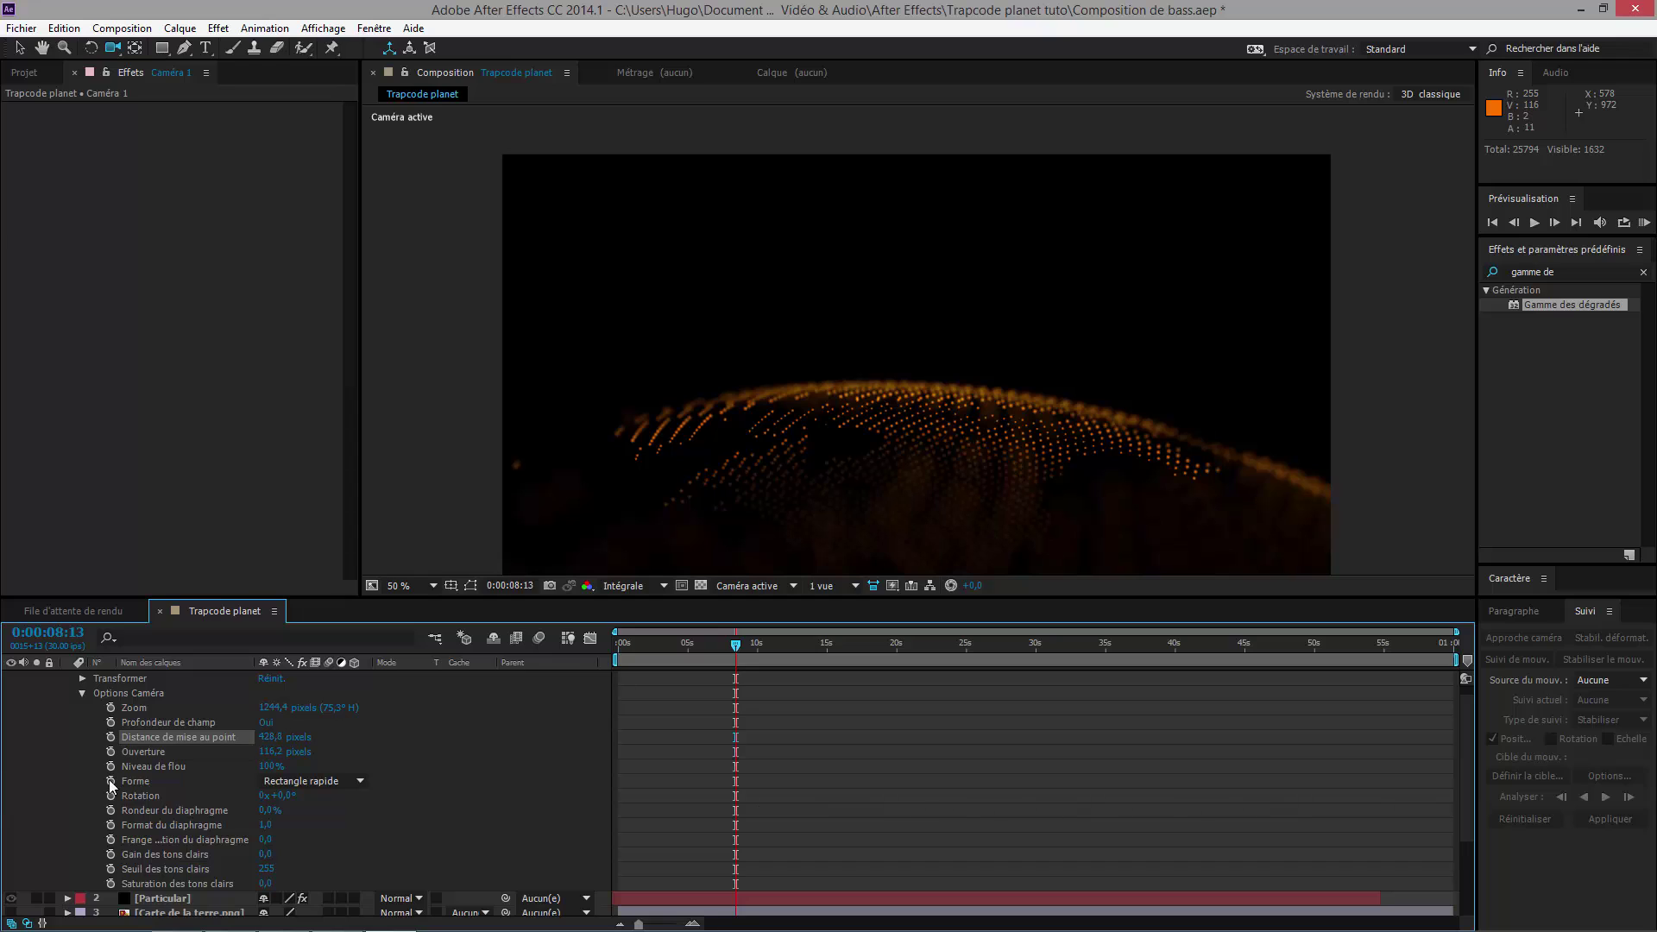
pyautogui.moveTo(271, 741); pyautogui.dragTo(68, 781)
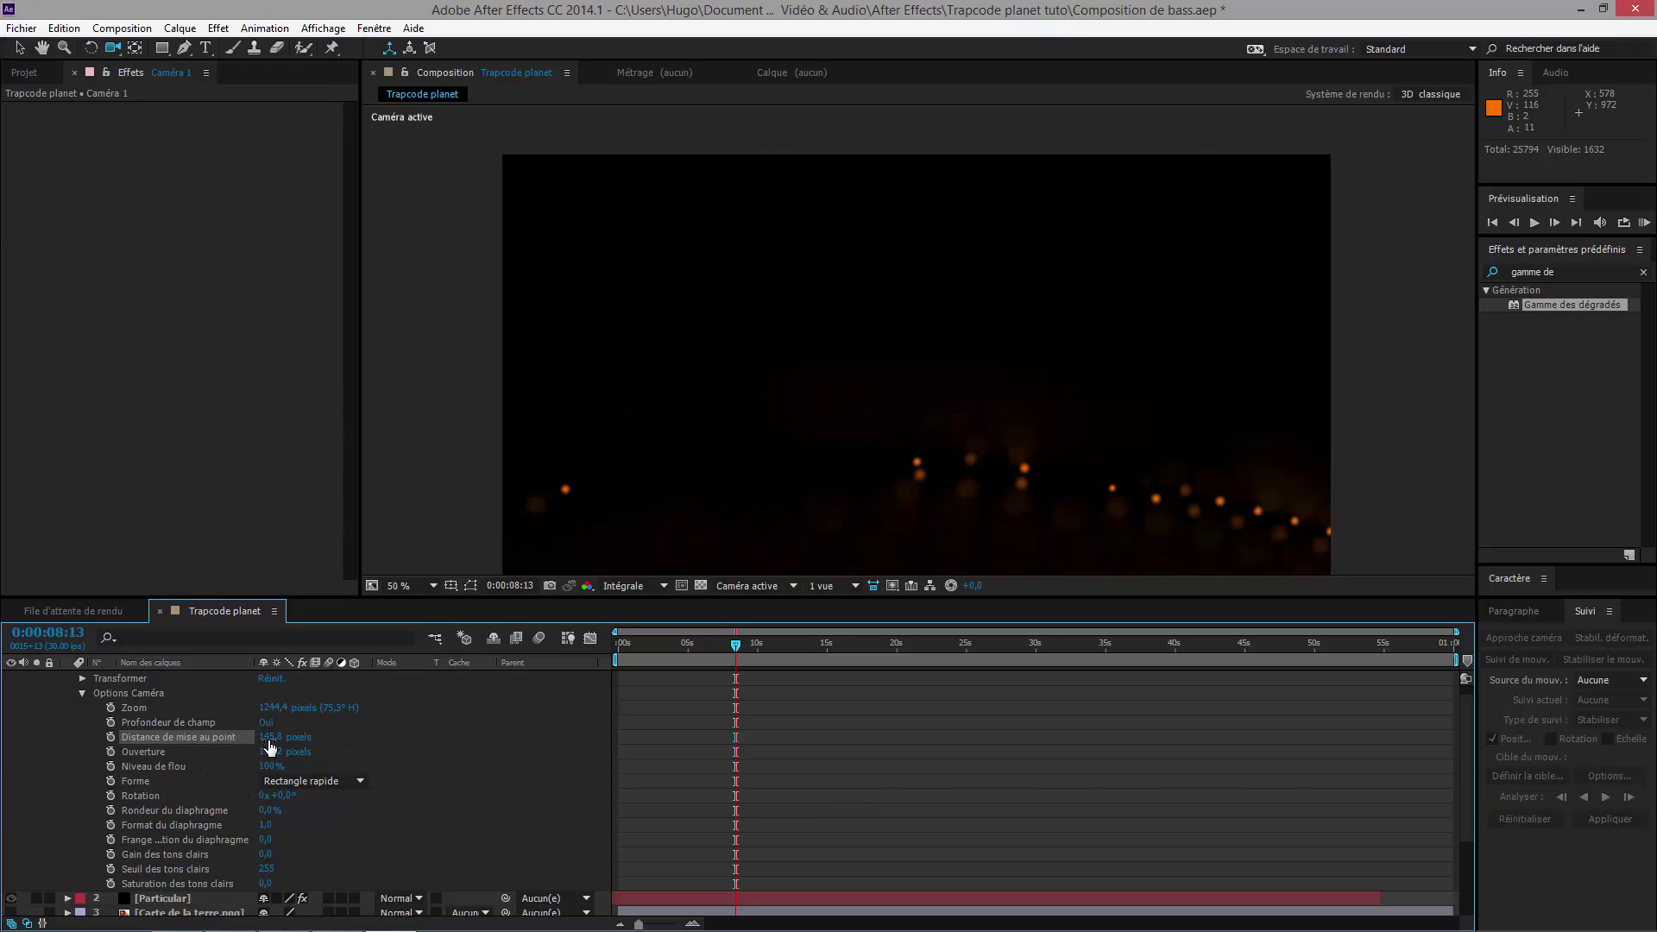
pyautogui.moveTo(292, 737); pyautogui.dragTo(327, 741)
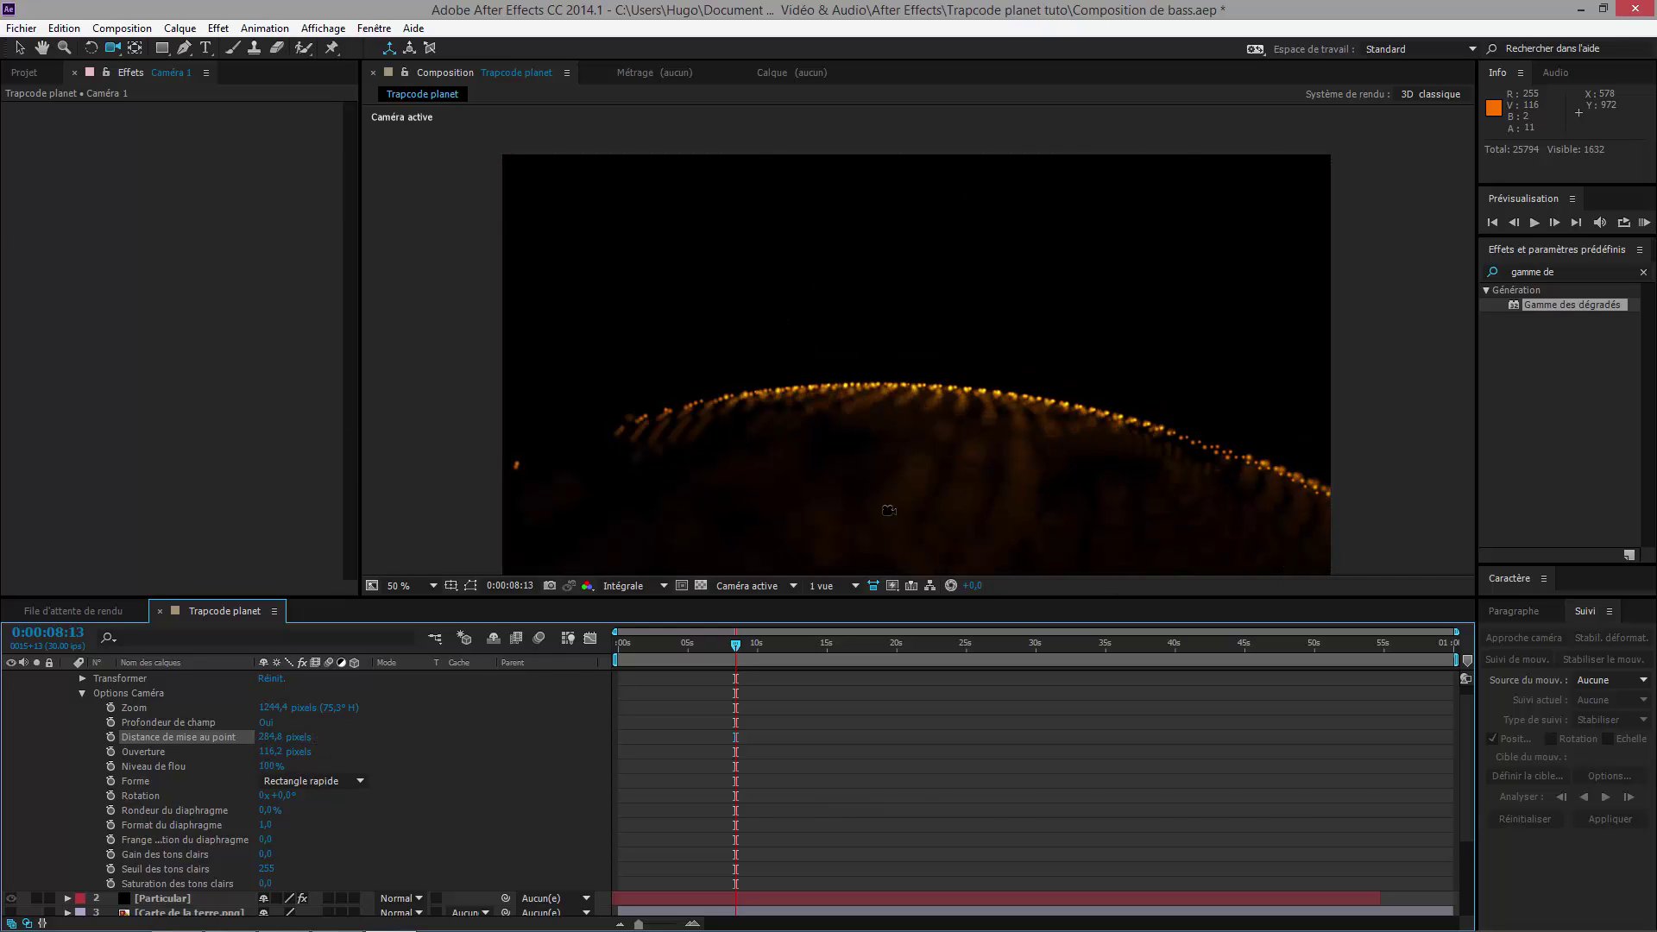
# Step: Unsolo the Terre layer and orbit the camera around the globe to examine the depth of field in the full composition
pyautogui.moveTo(976, 360)
pyautogui.mouseDown()
pyautogui.moveTo(1004, 275)
pyautogui.moveTo(1004, 381)
pyautogui.moveTo(981, 366)
pyautogui.mouseUp()
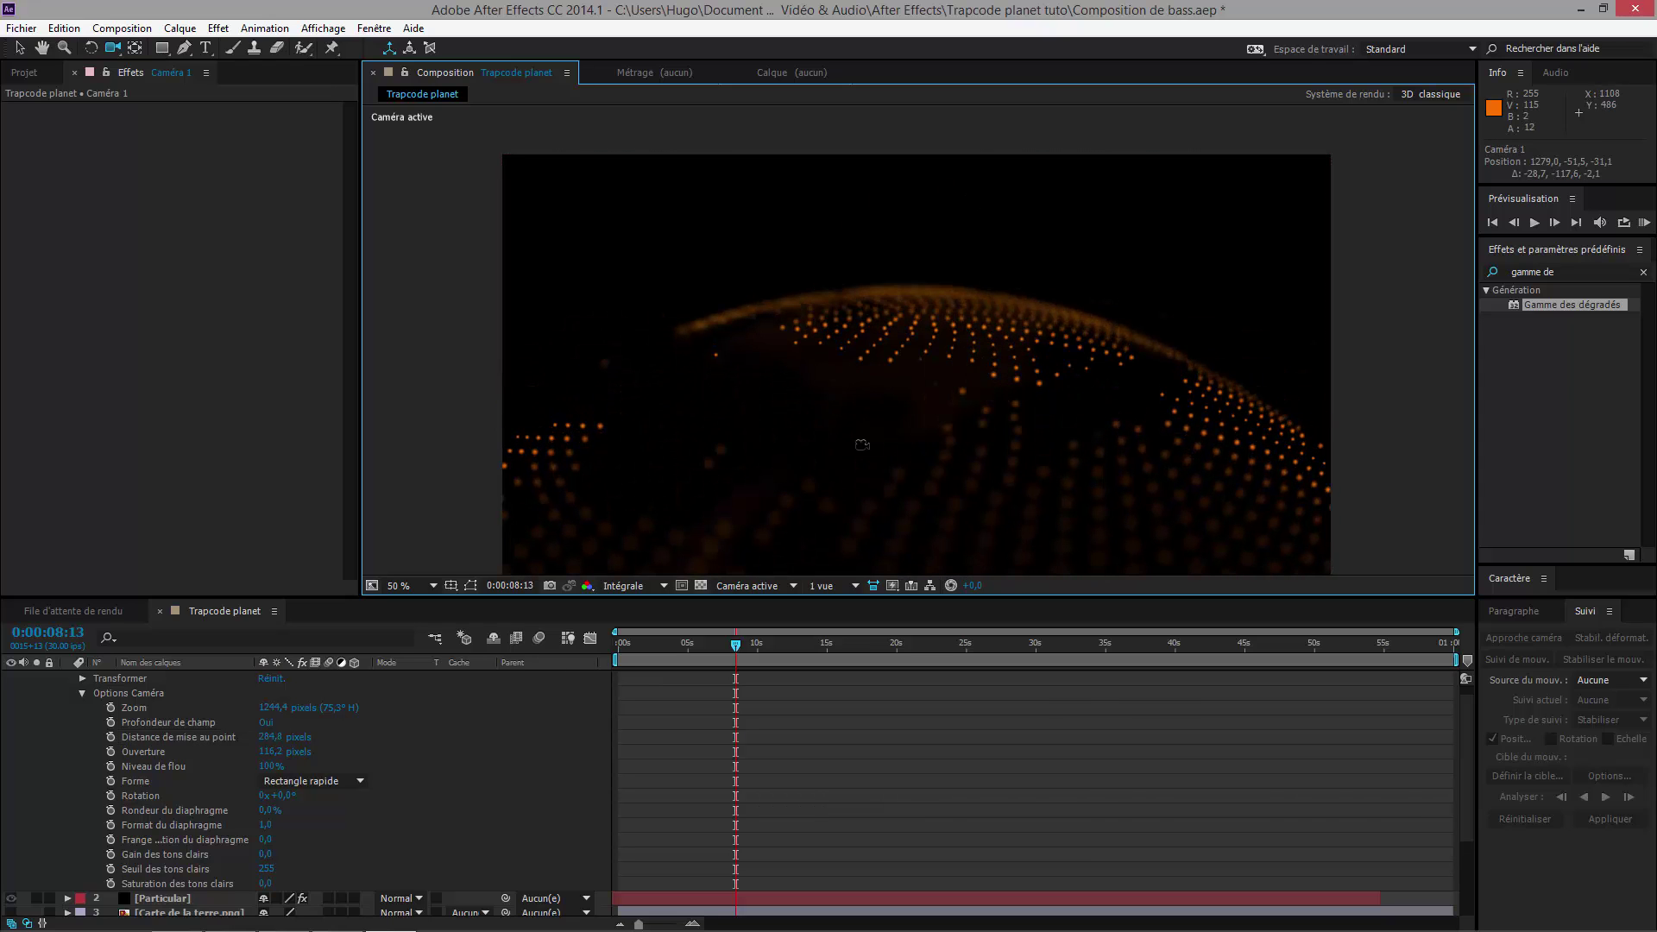
pyautogui.scroll(-3, 376, 723)
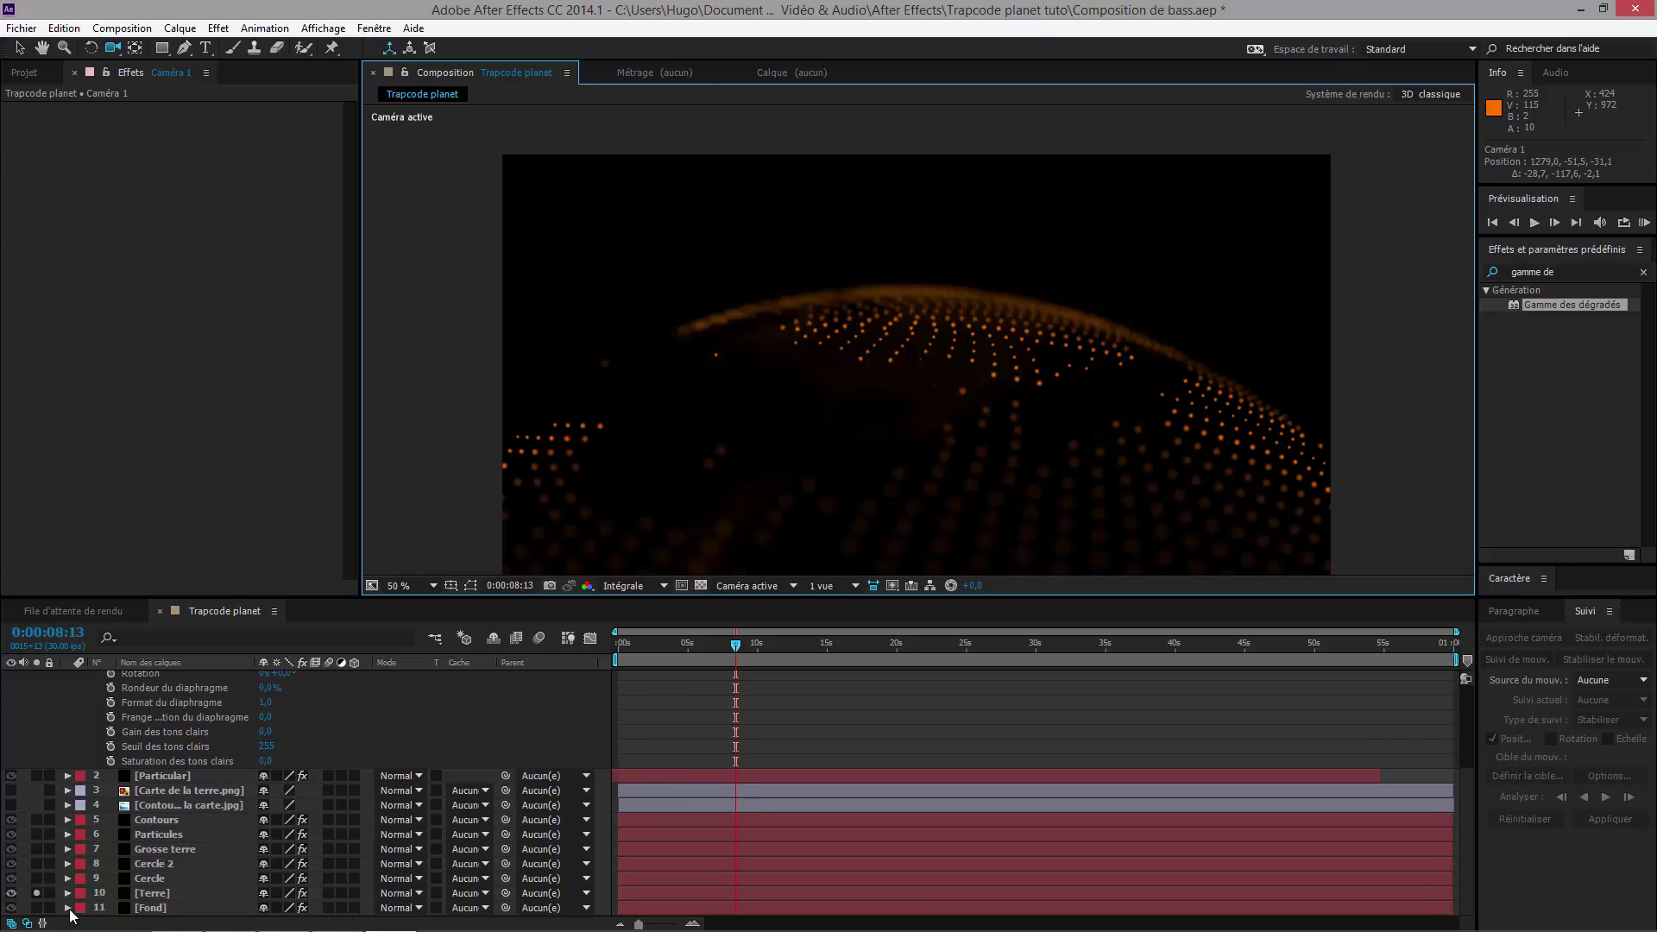
pyautogui.click(36, 893)
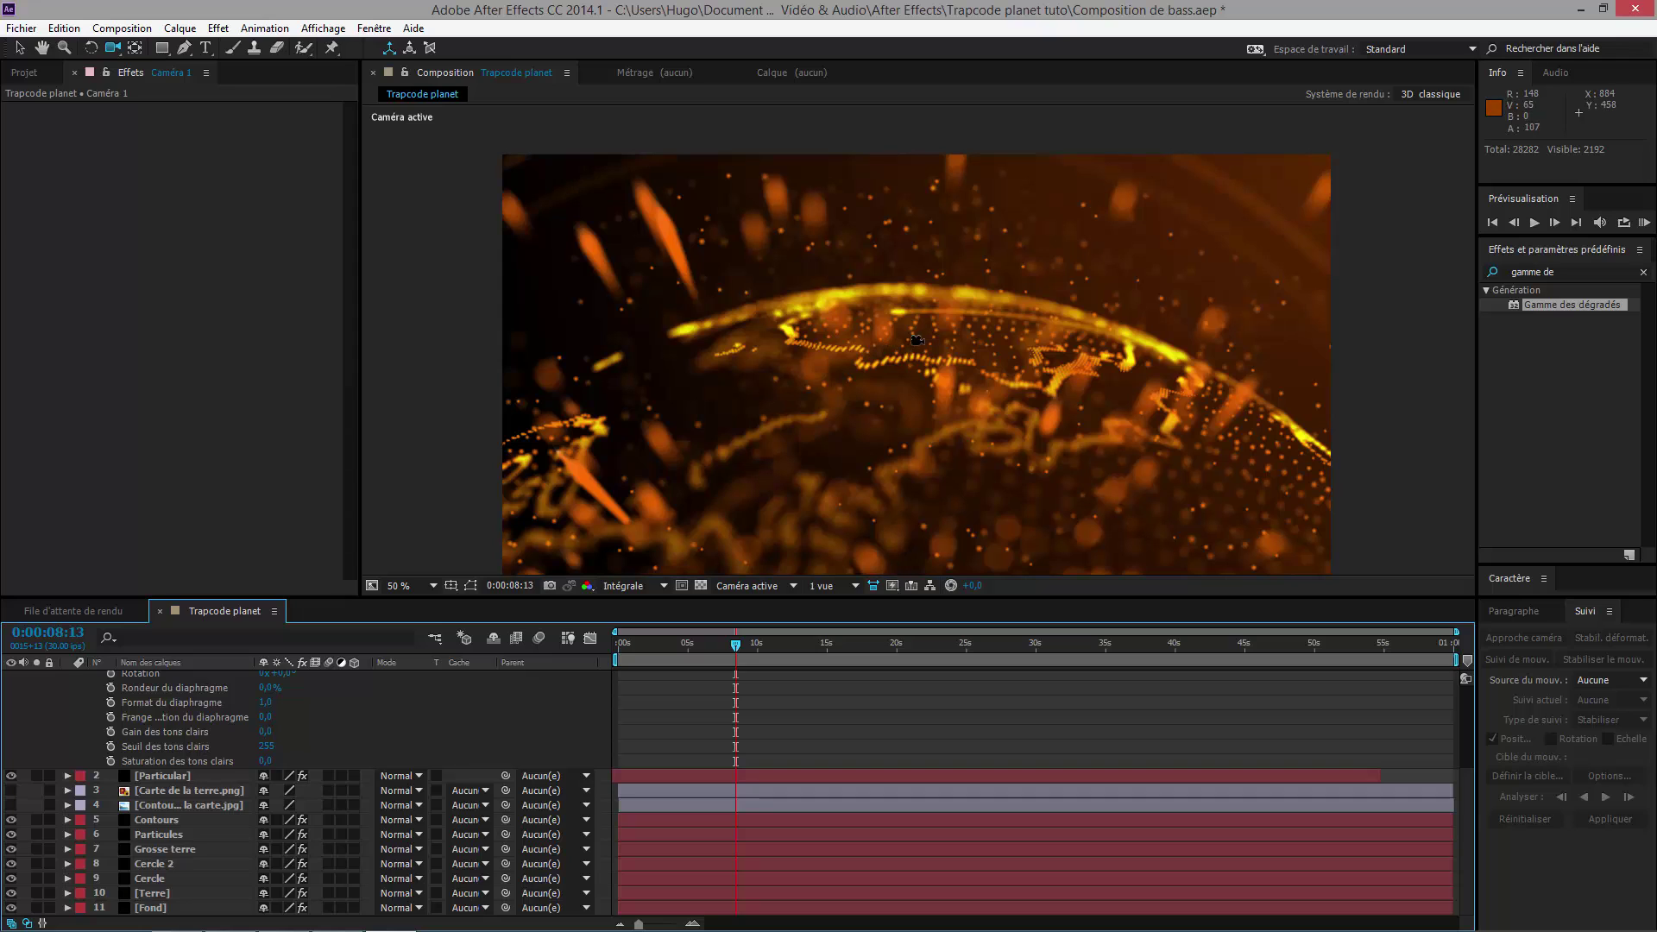
pyautogui.click(962, 352)
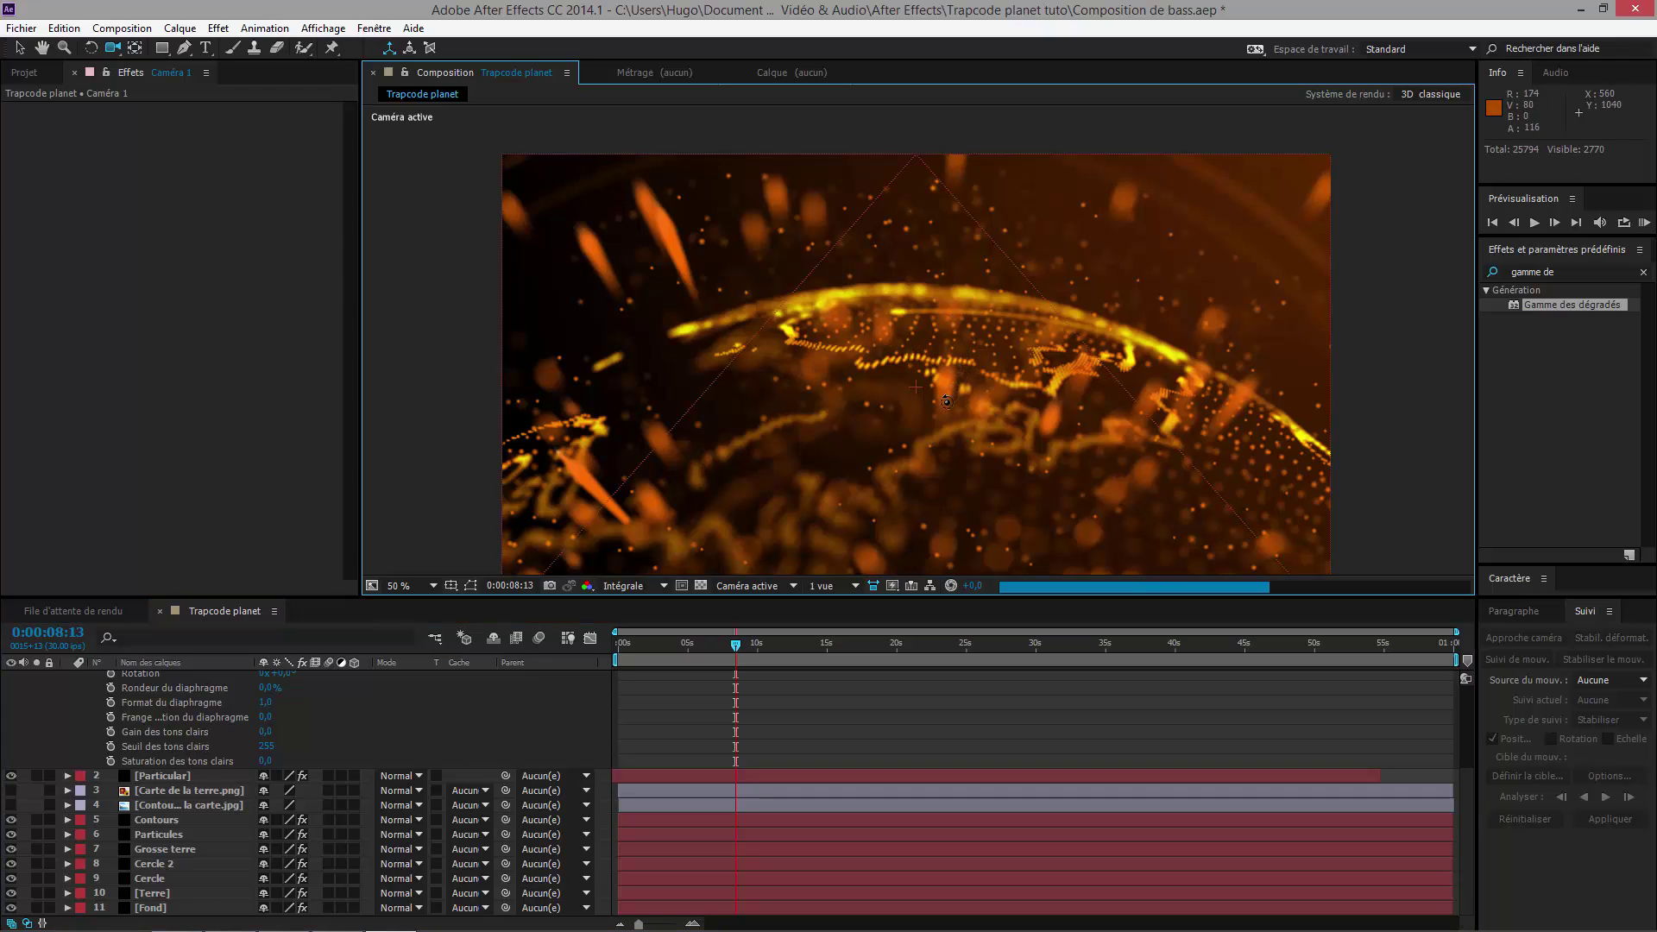
pyautogui.moveTo(947, 402); pyautogui.dragTo(948, 403)
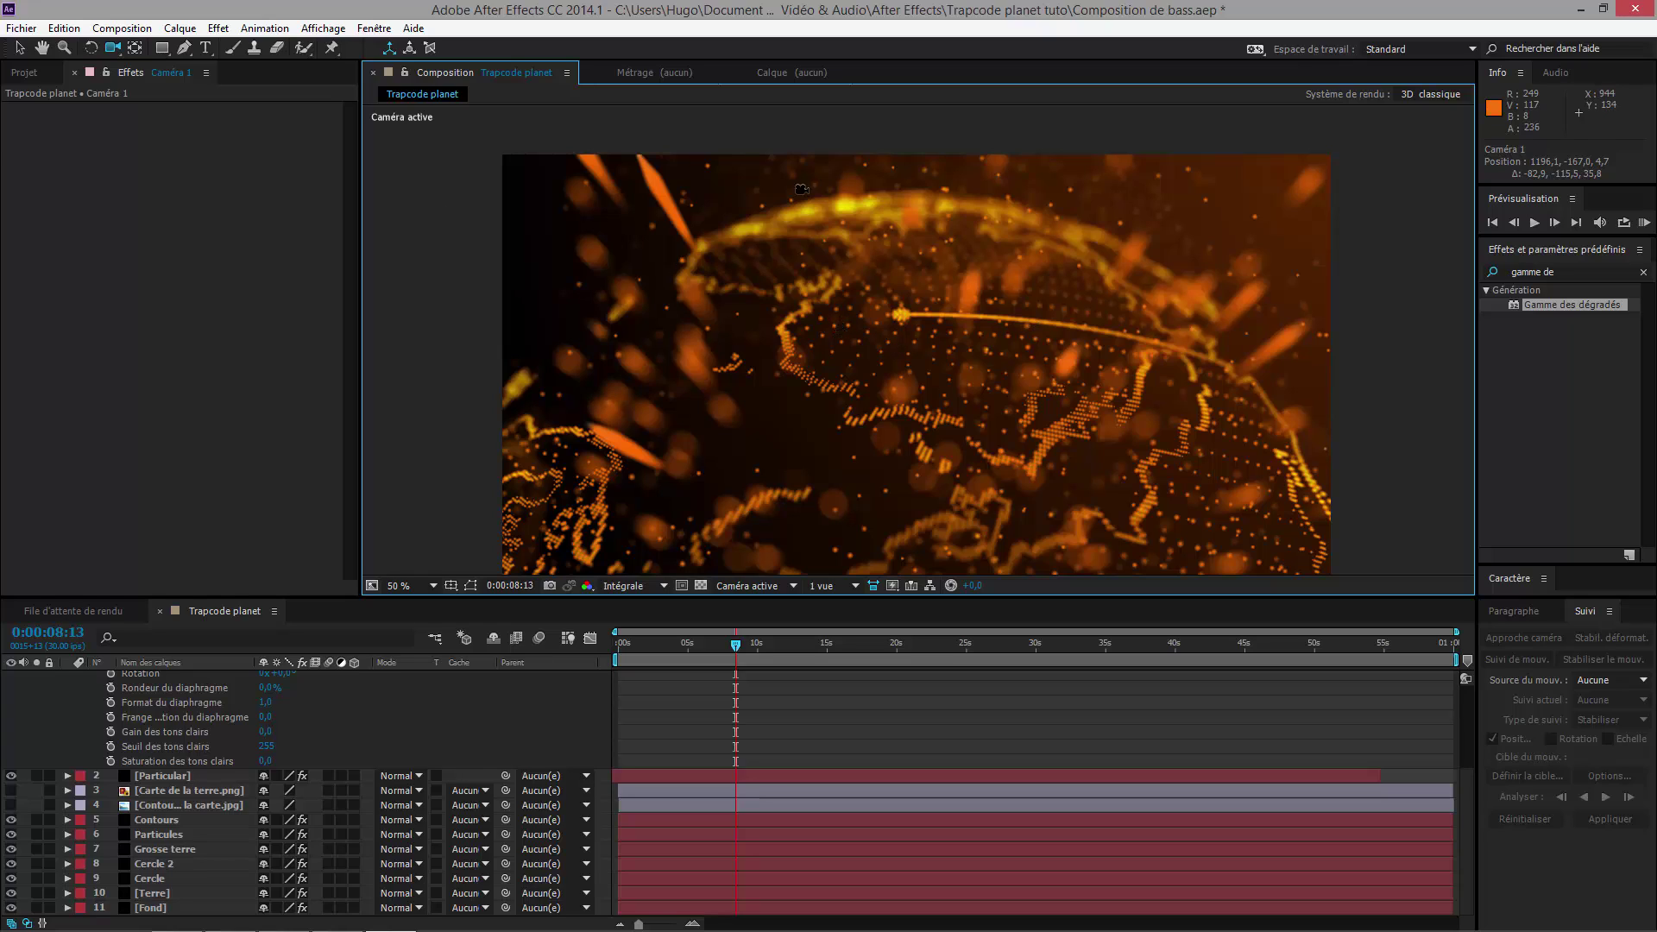
pyautogui.click(892, 319)
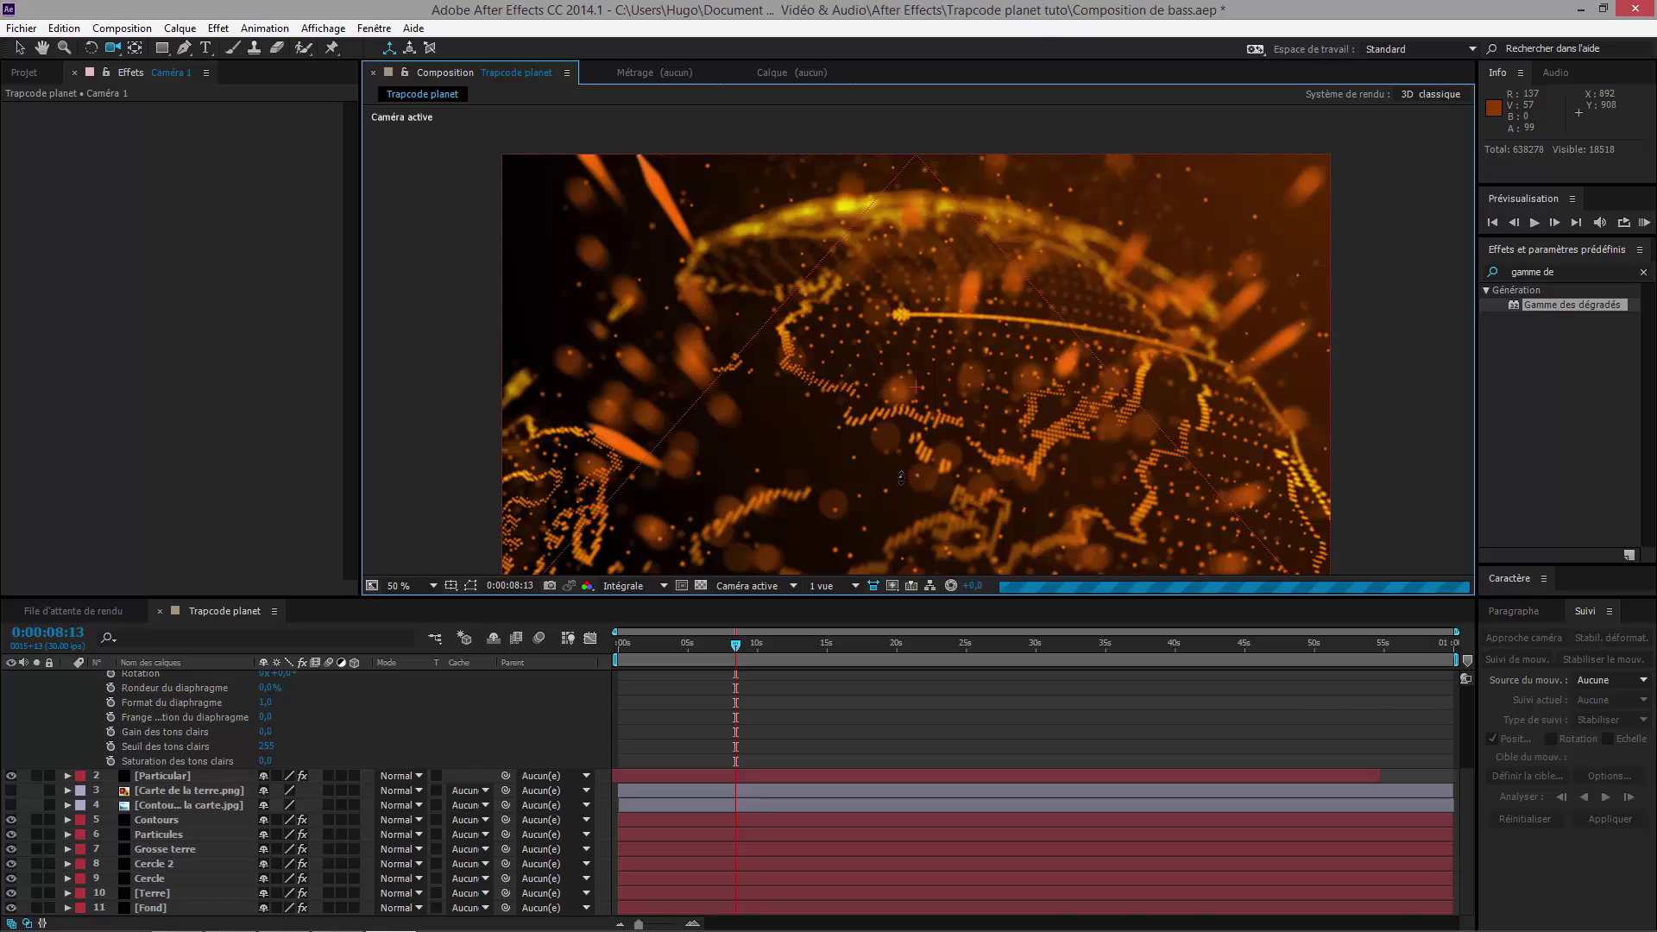
pyautogui.moveTo(901, 477); pyautogui.dragTo(902, 467)
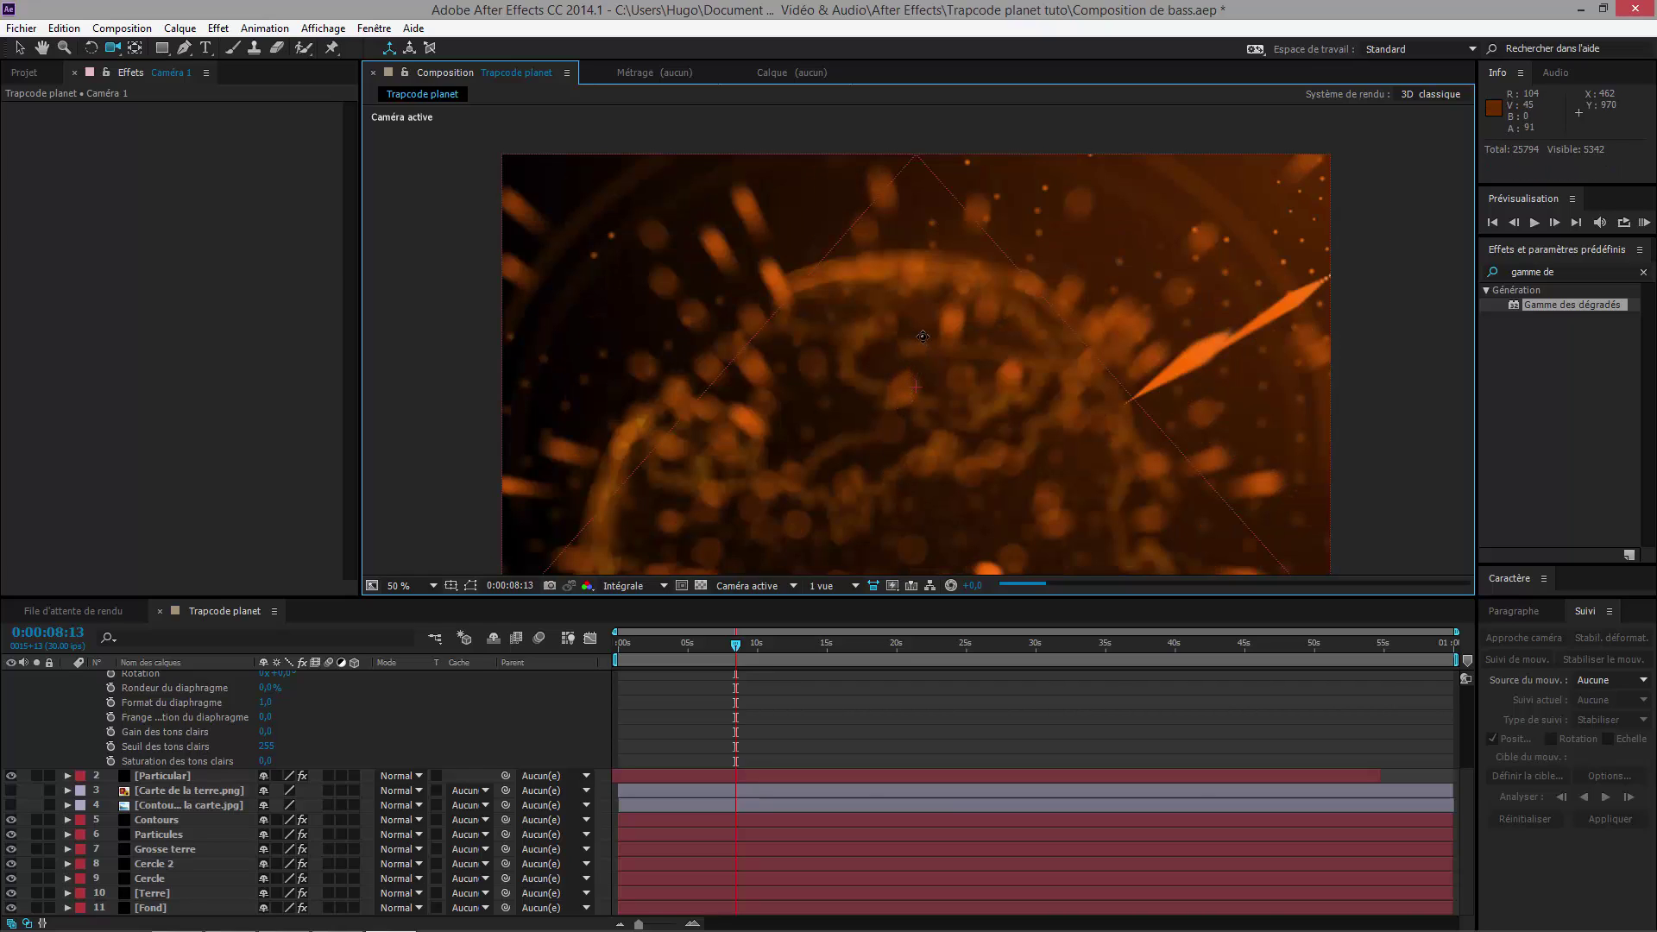
pyautogui.moveTo(922, 348); pyautogui.dragTo(978, 275)
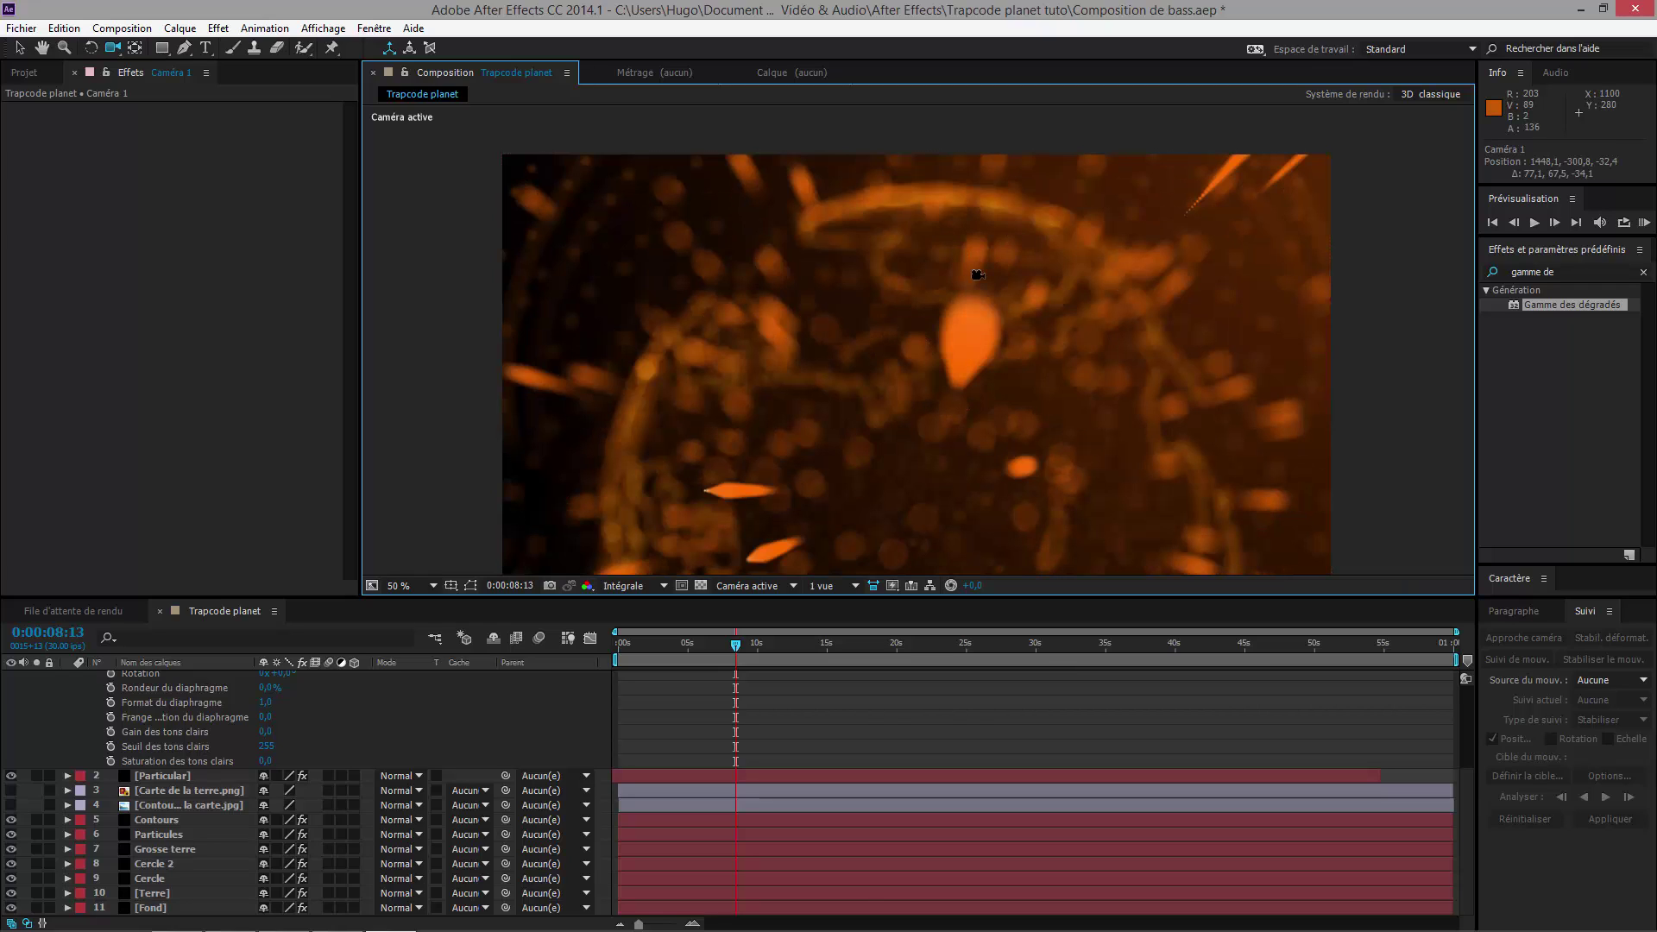
# Step: Increase Caméra 1's focus distance to refocus on the globe's front surface, and orbit the camera slightly
pyautogui.scroll(2, 385, 774)
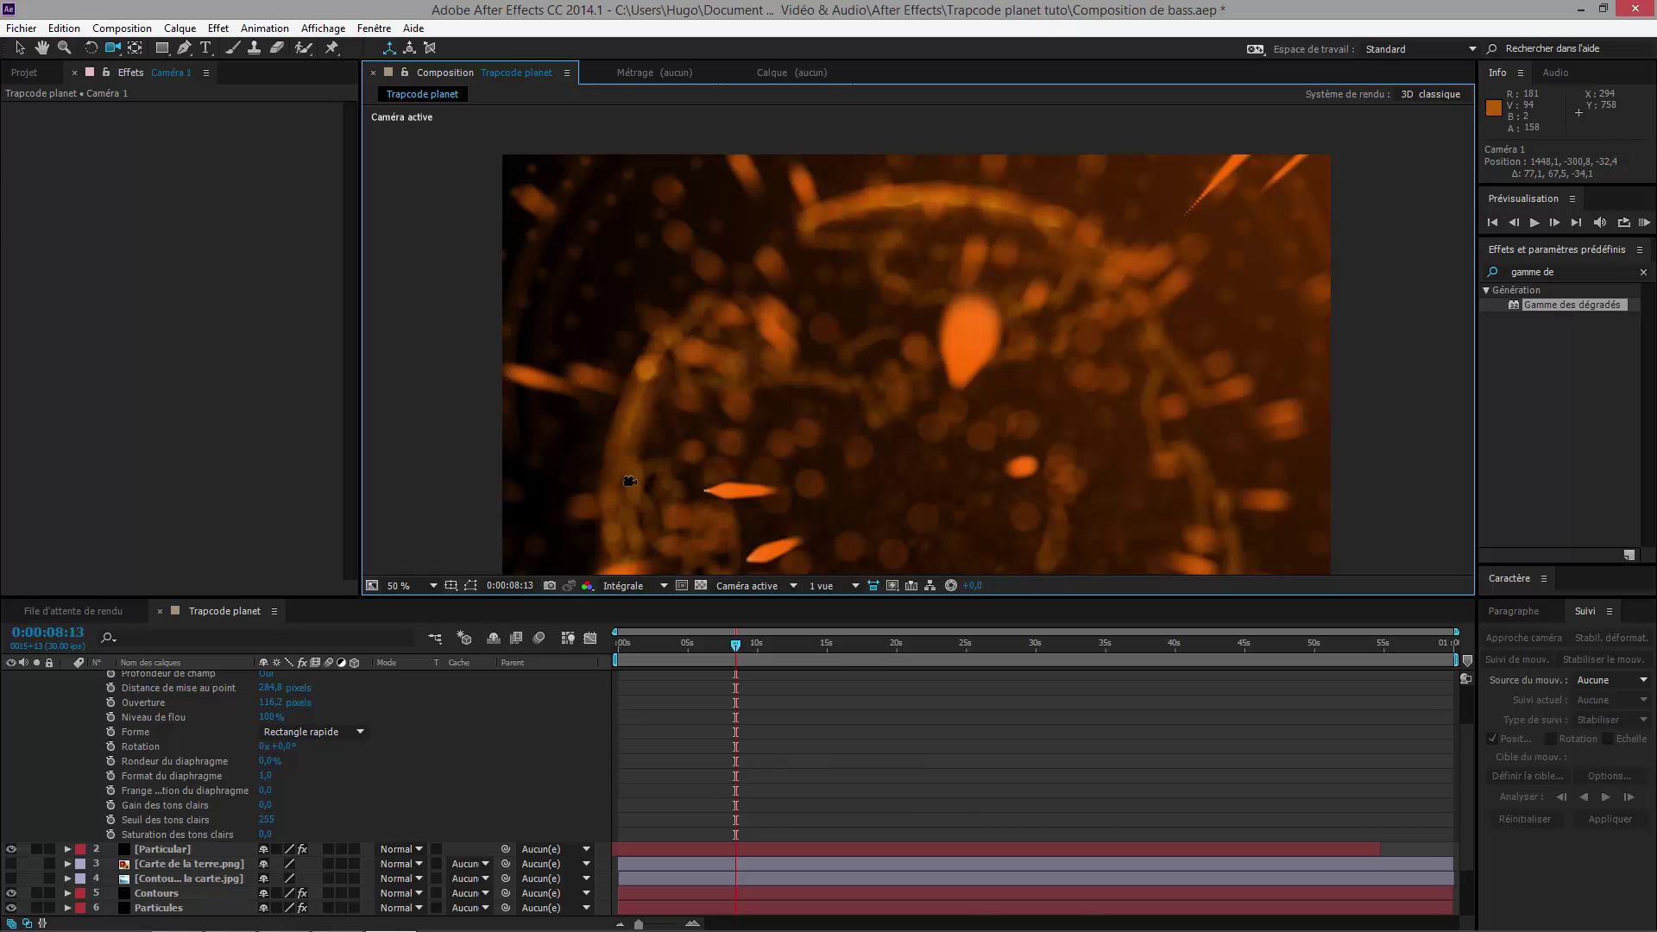
pyautogui.scroll(-2, 749, 545)
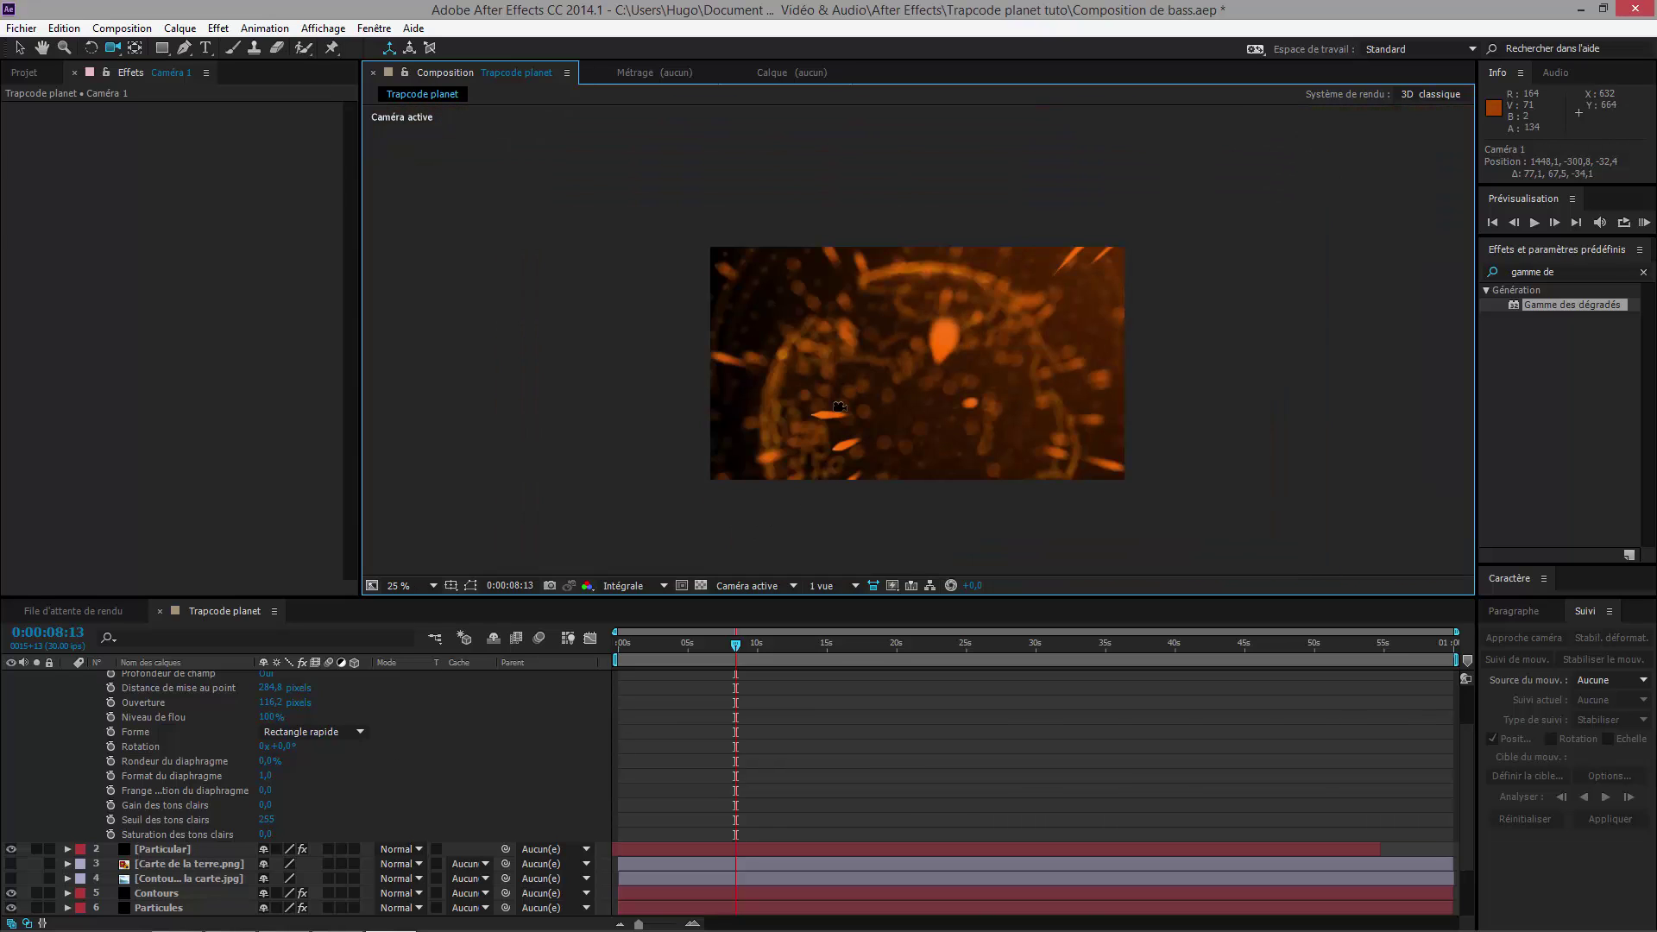
pyautogui.scroll(2, 821, 424)
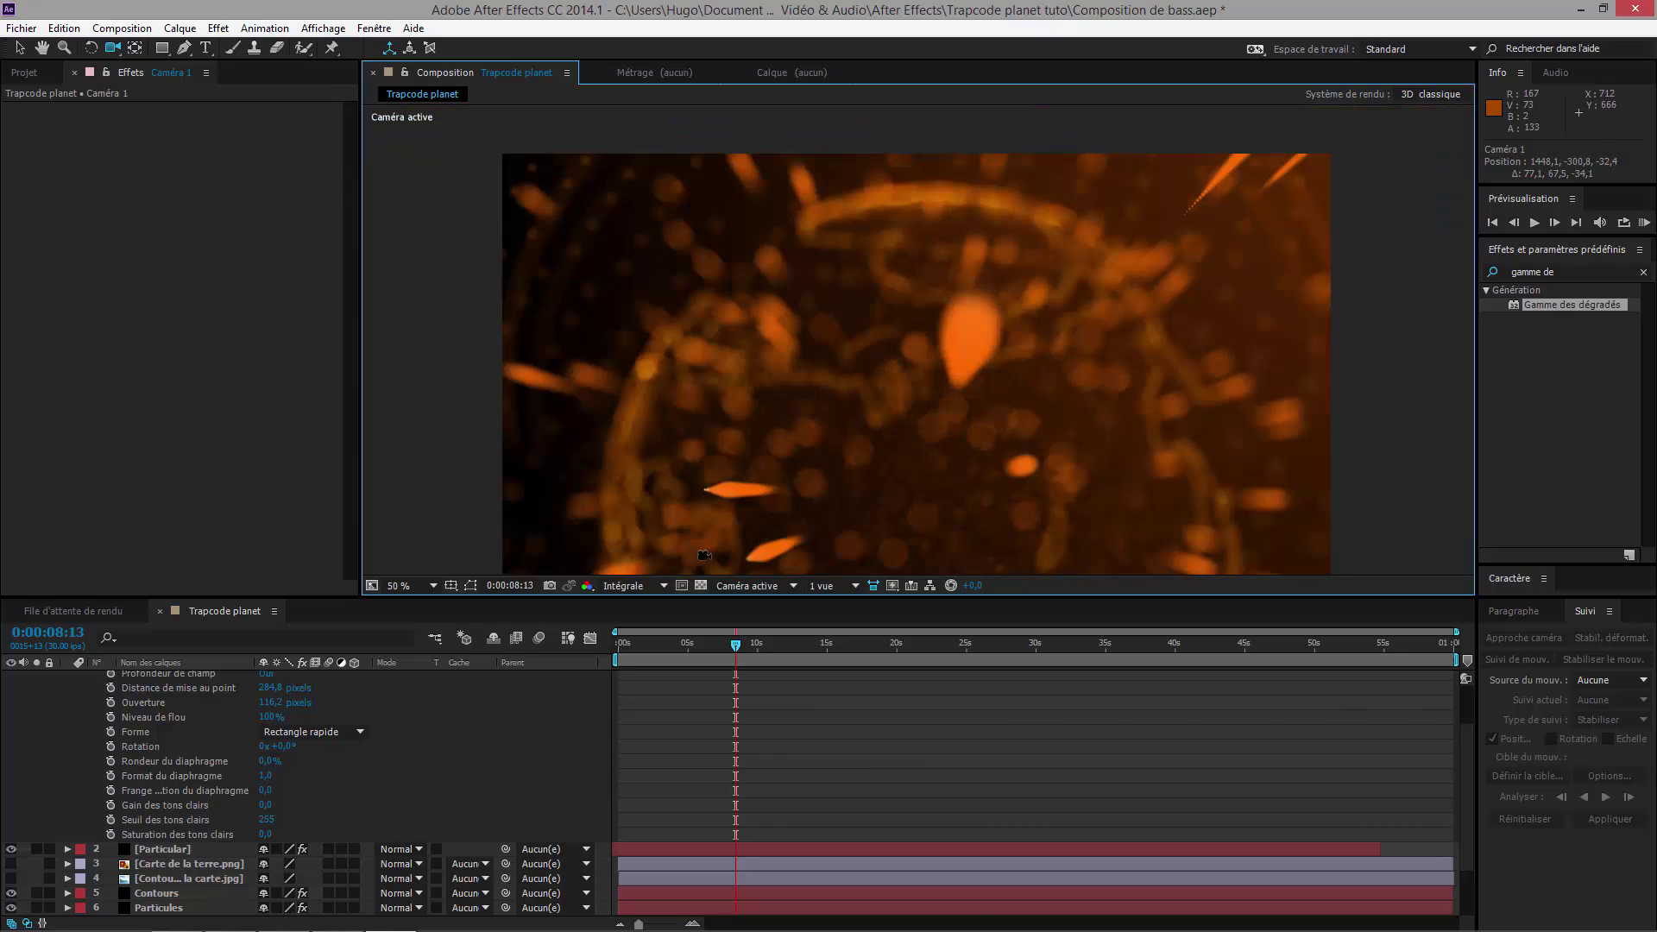
pyautogui.moveTo(272, 687); pyautogui.dragTo(354, 688)
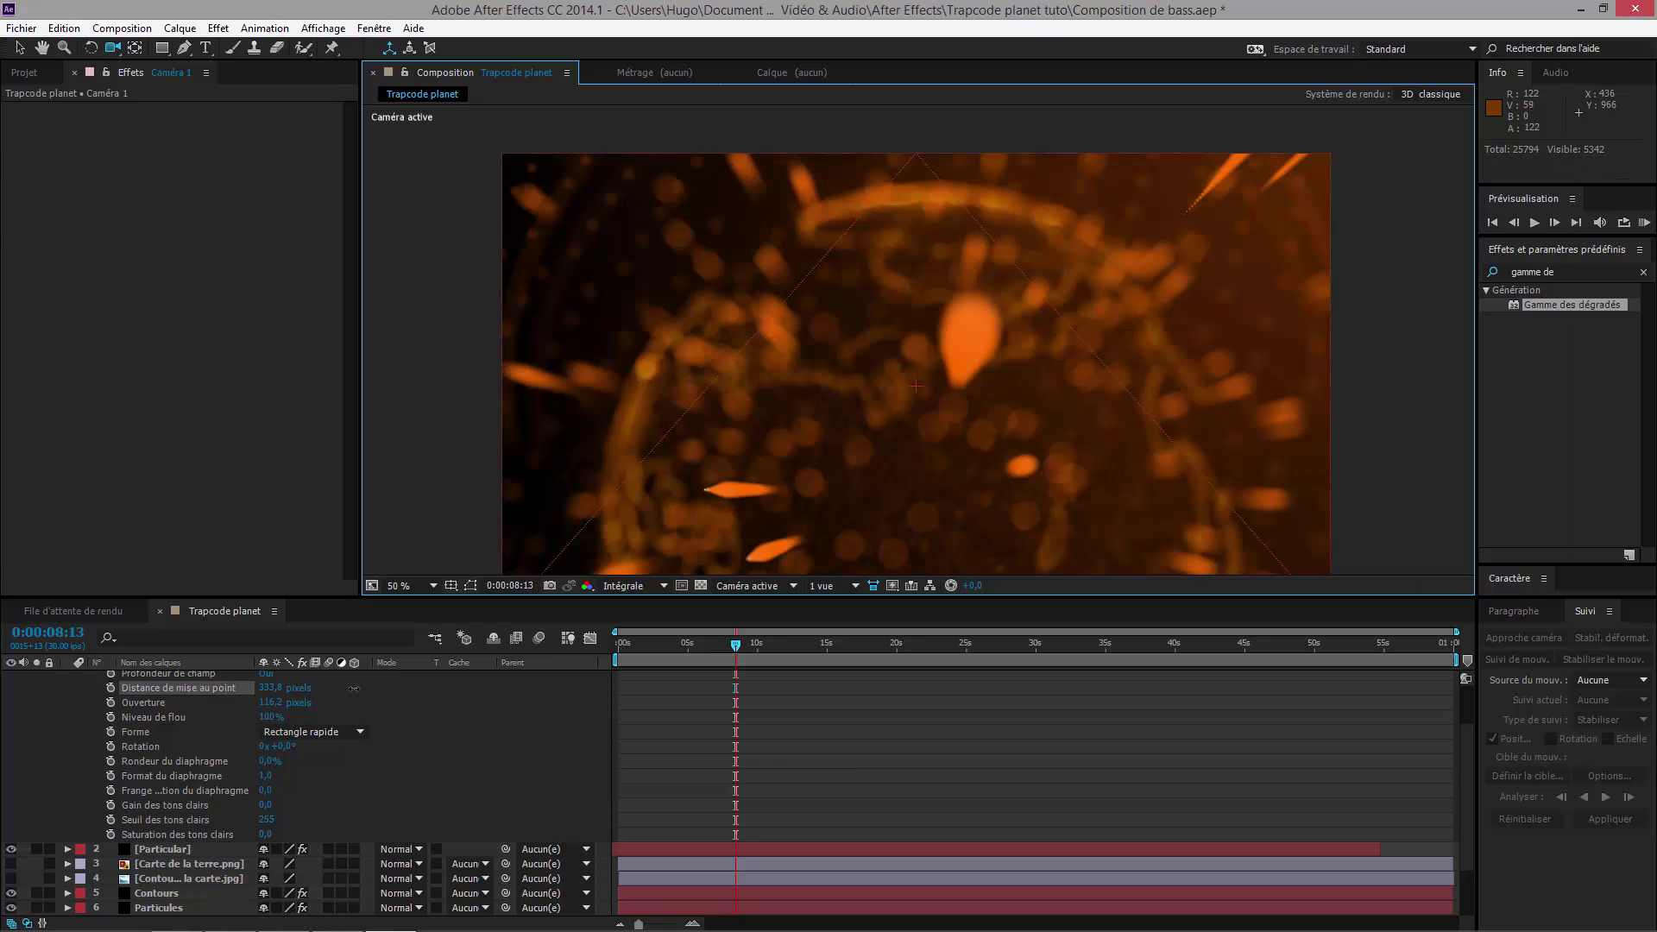
pyautogui.moveTo(478, 690); pyautogui.dragTo(478, 690)
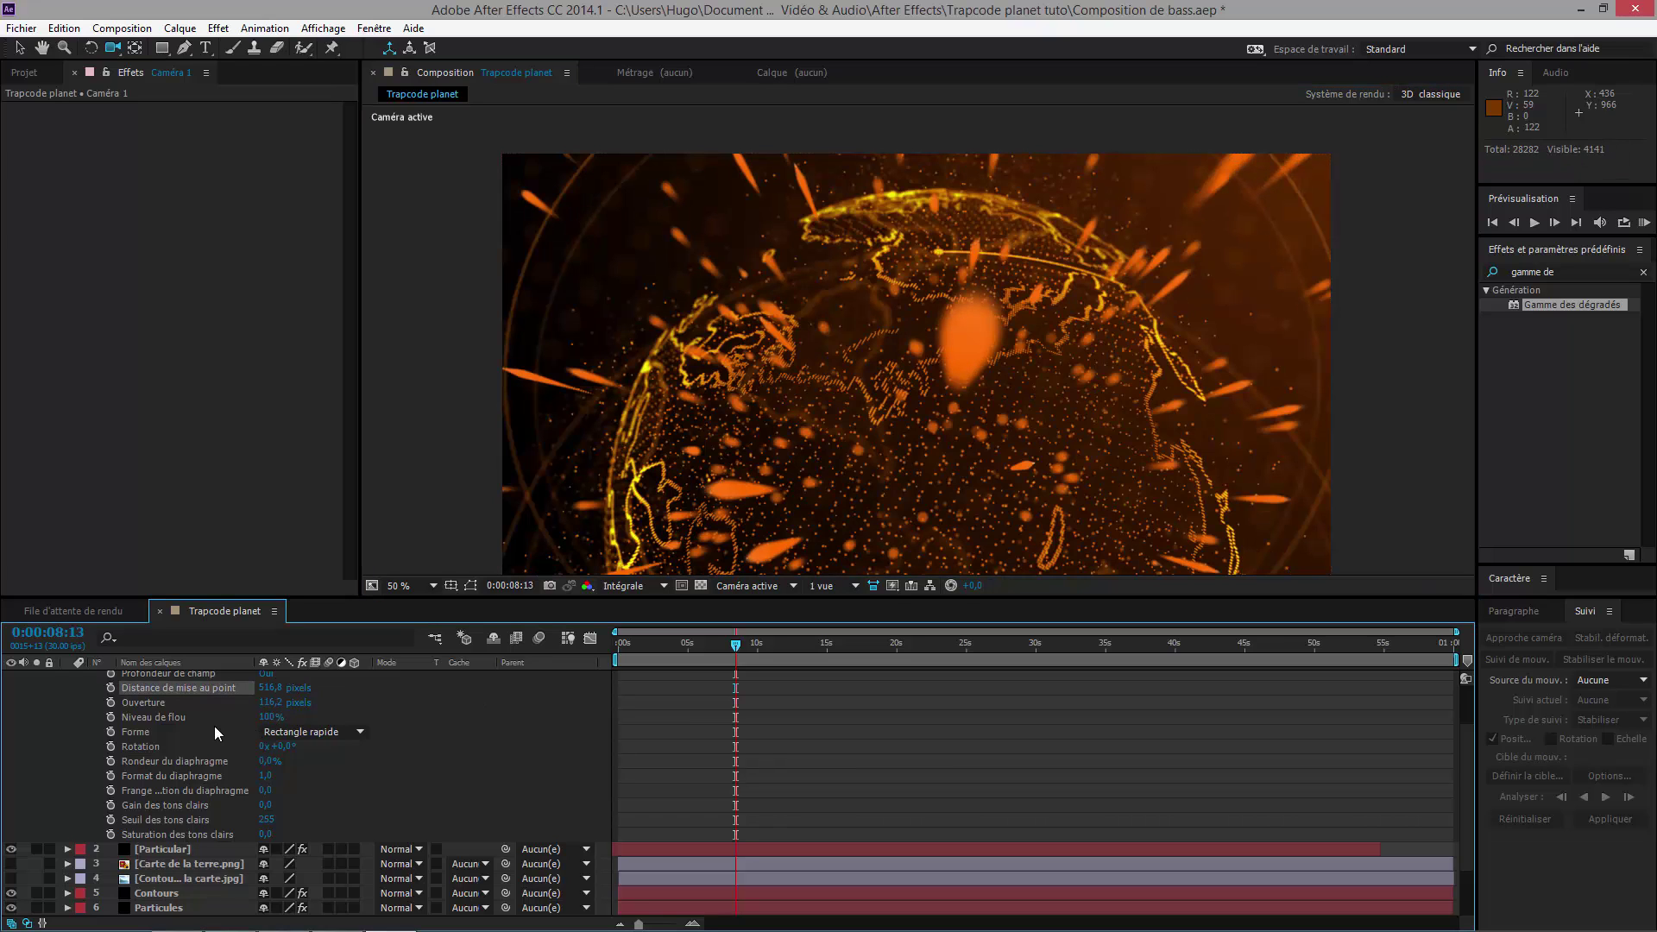
pyautogui.click(274, 687)
pyautogui.press('Return')
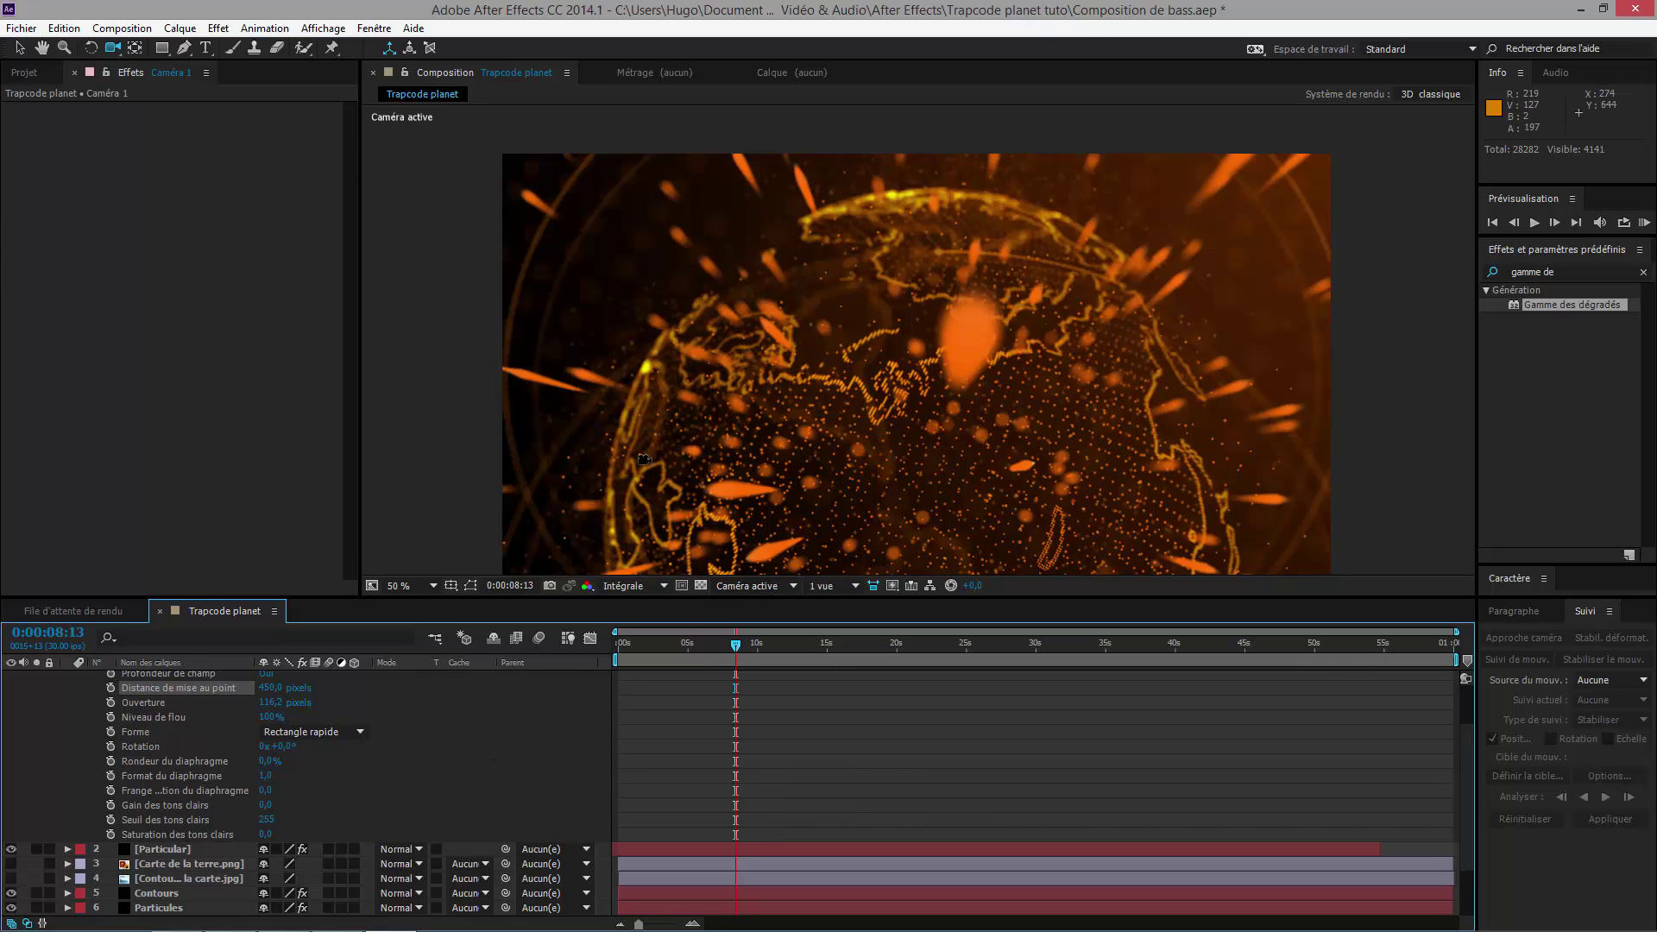
pyautogui.moveTo(912, 433); pyautogui.dragTo(951, 429)
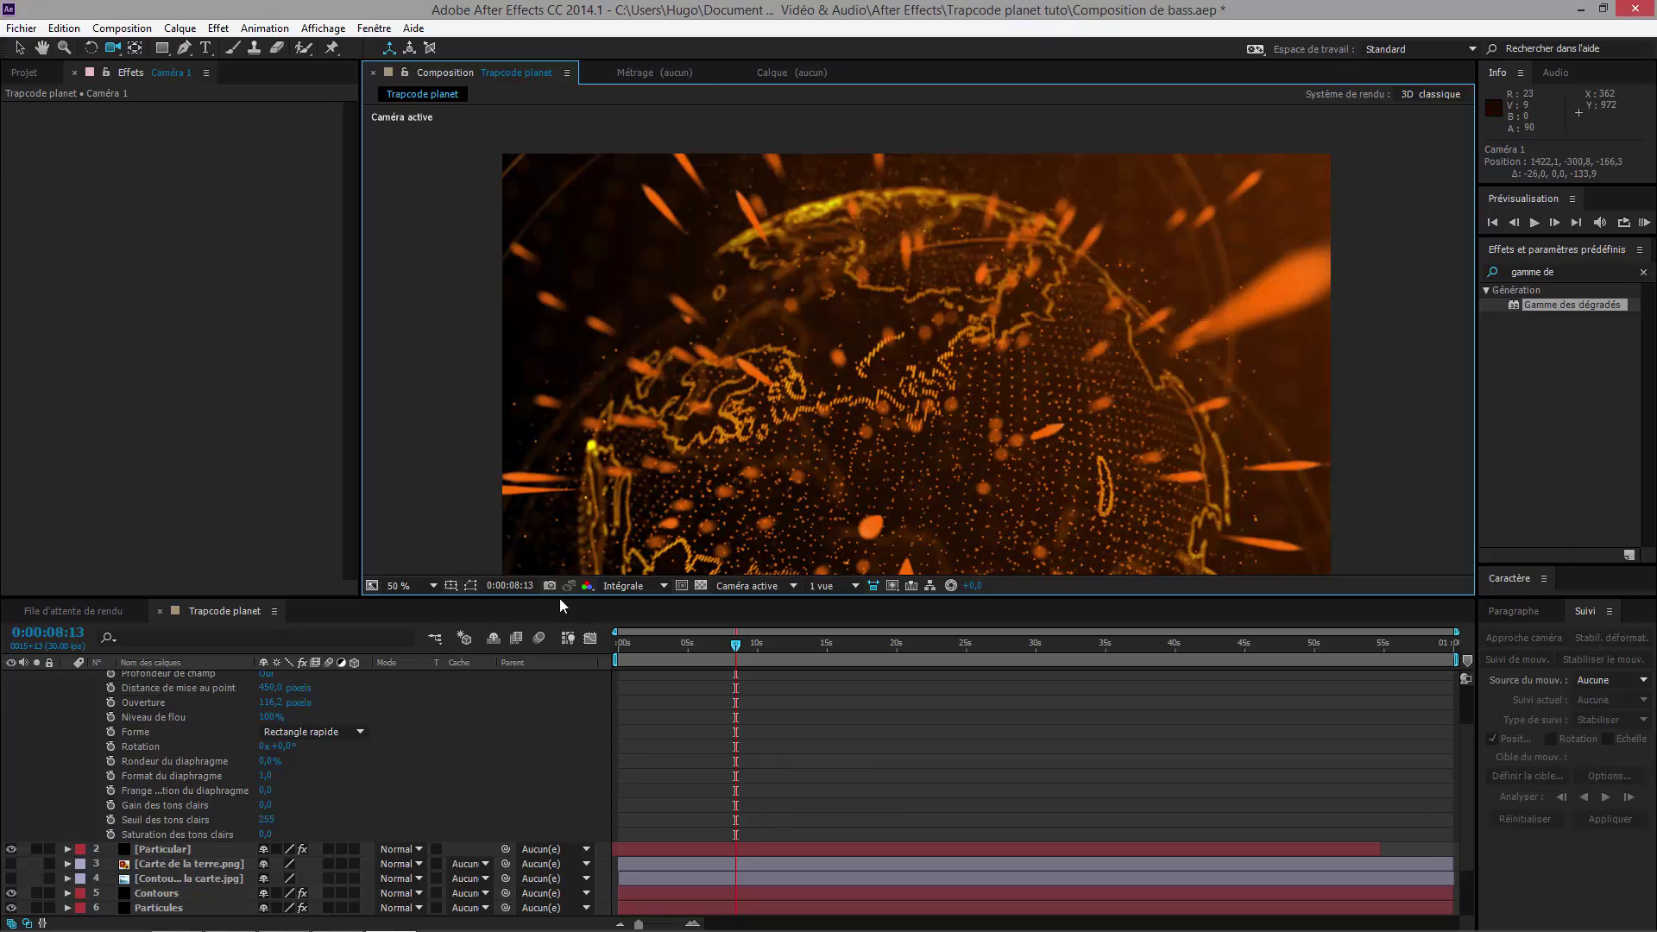
# Step: Reduce the Particular layer's emitter to 24 particles per second and check the sparser sparks from other camera angles
pyautogui.click(164, 849)
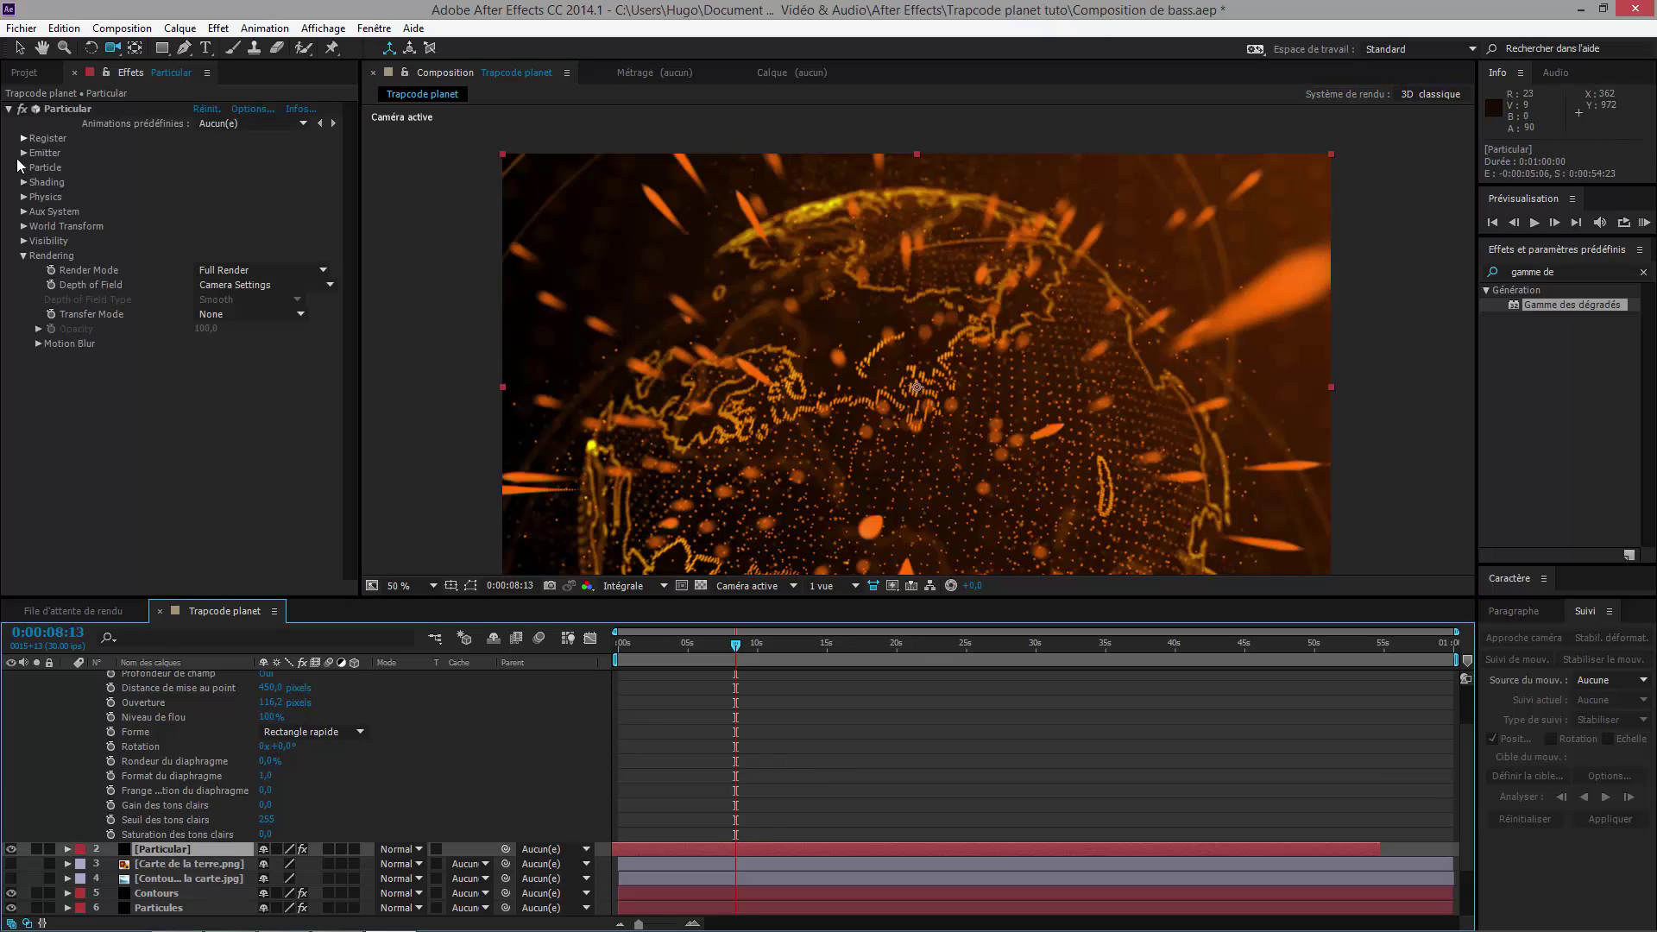
pyautogui.click(24, 153)
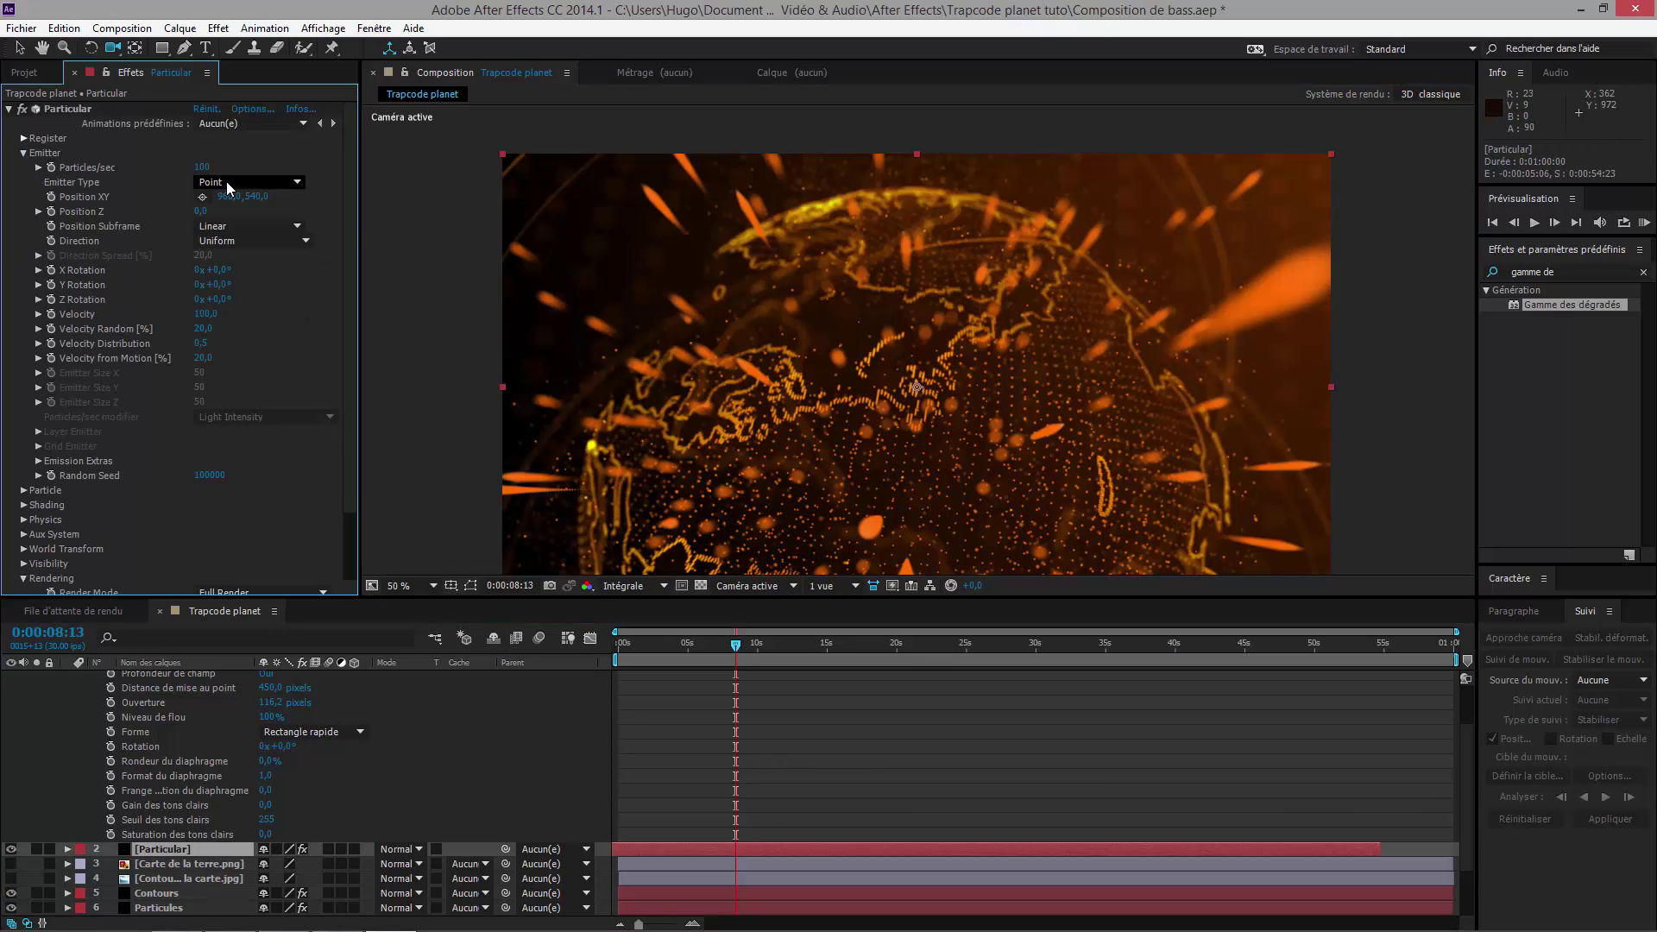
pyautogui.moveTo(208, 172); pyautogui.dragTo(213, 166)
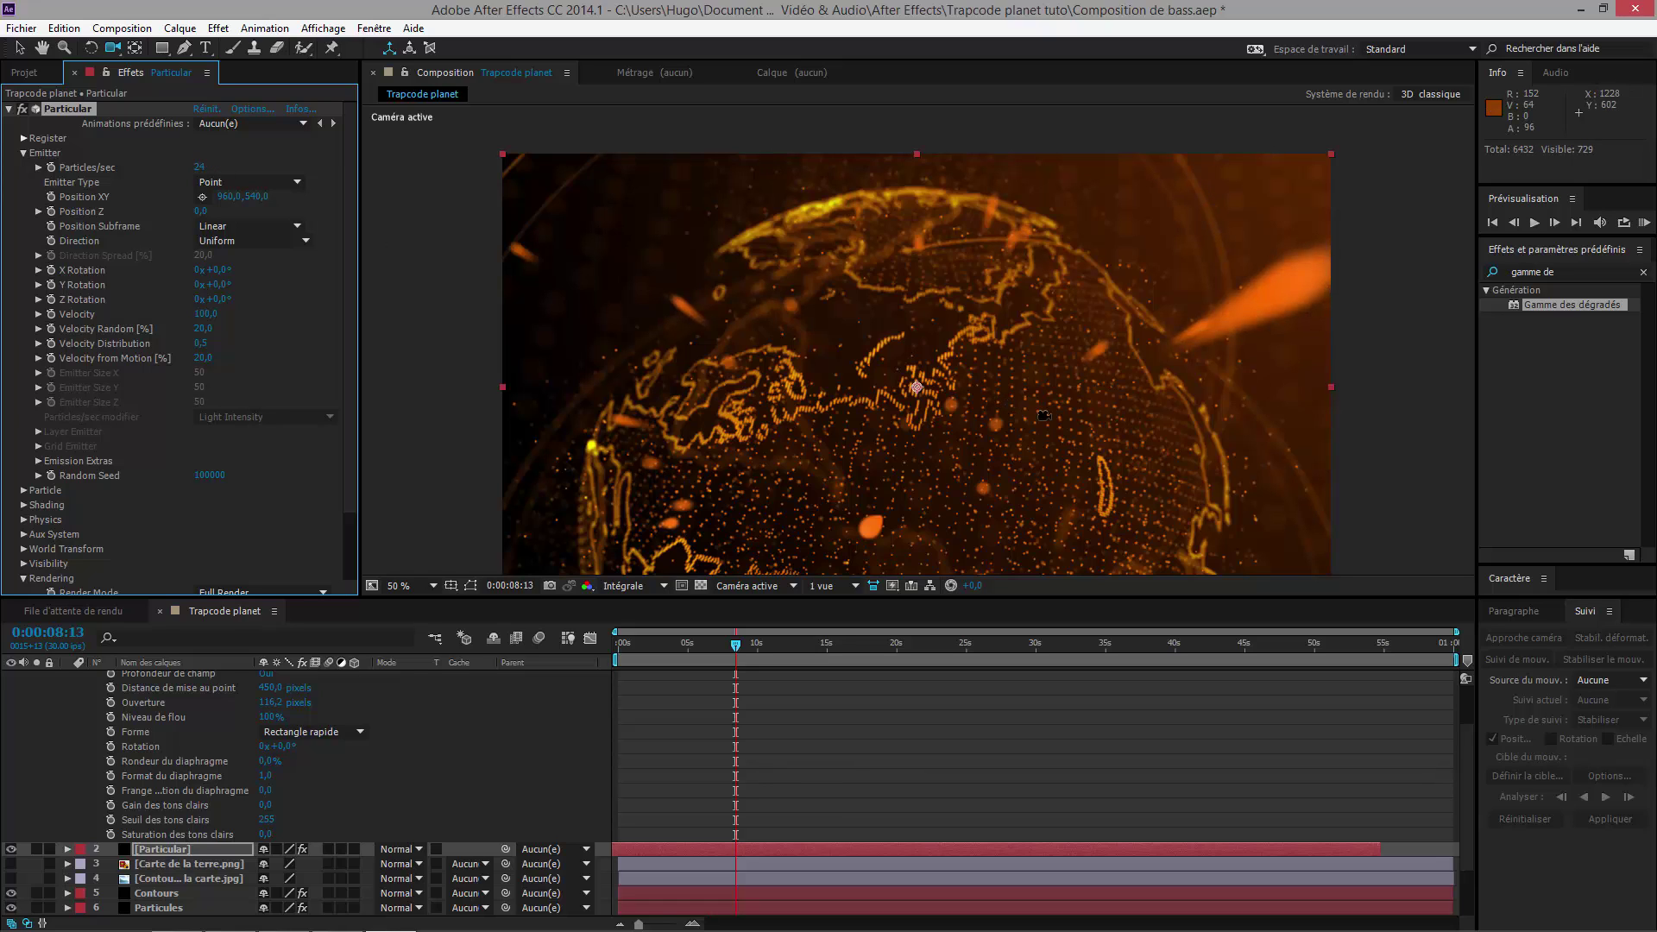
pyautogui.moveTo(1044, 416); pyautogui.dragTo(1070, 464)
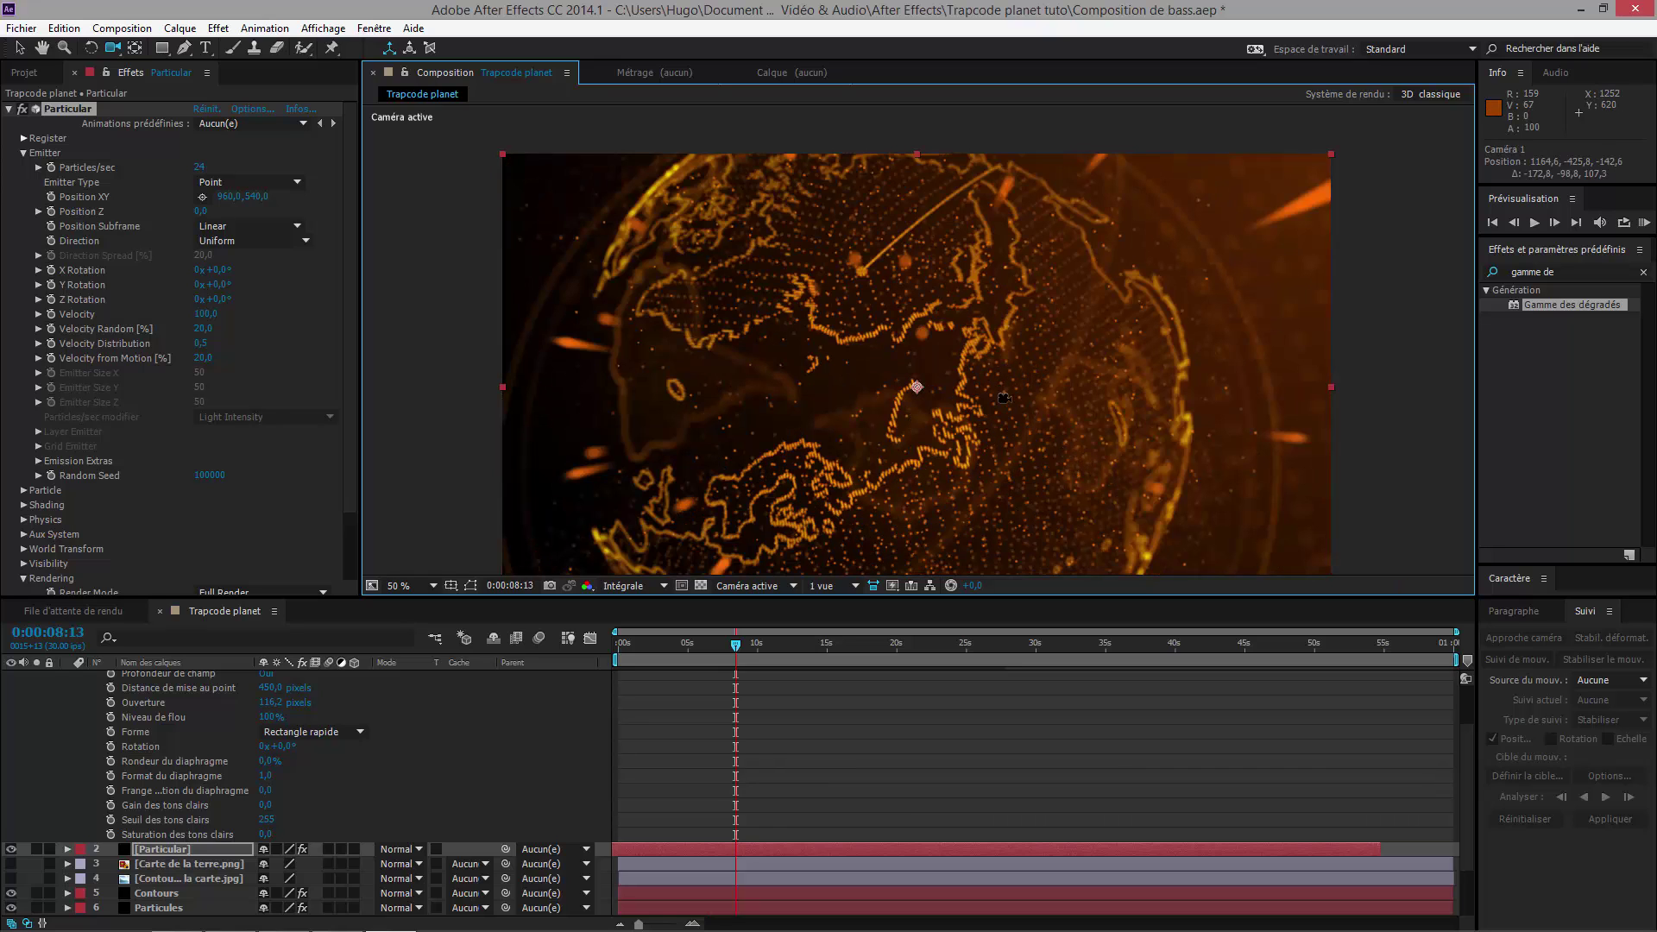
pyautogui.moveTo(610, 529); pyautogui.dragTo(879, 380)
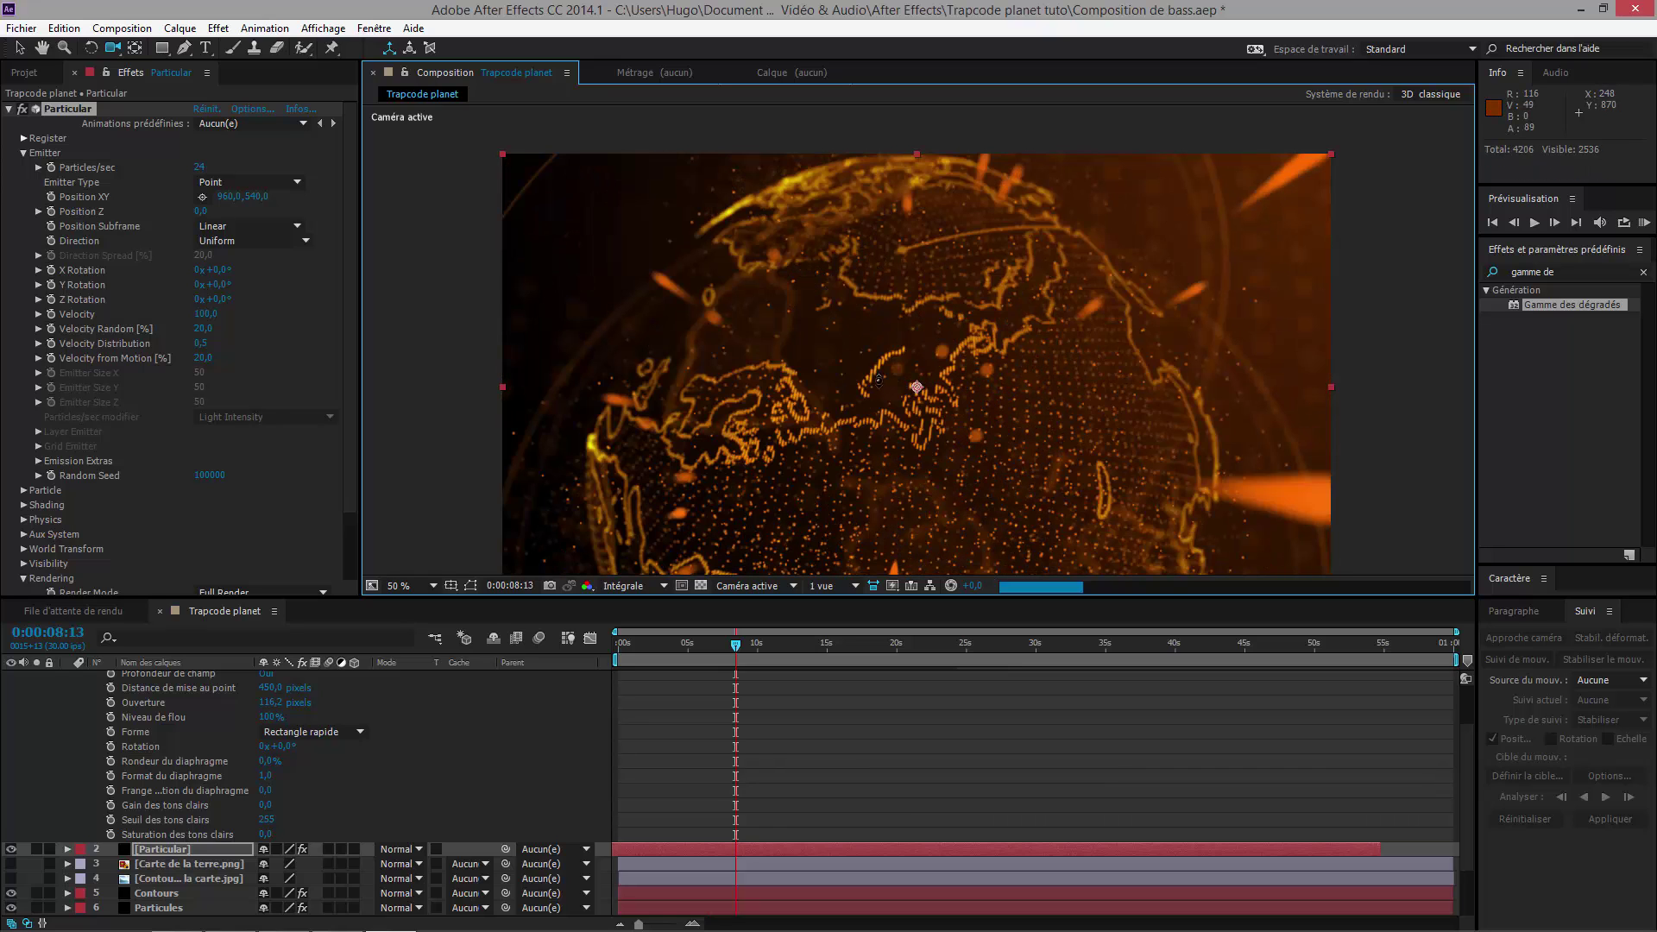
# Step: Solo the Terre layer, orbit the camera around the globe, and set Caméra 1's focus distance to 617 pixels
pyautogui.scroll(-1, 406, 787)
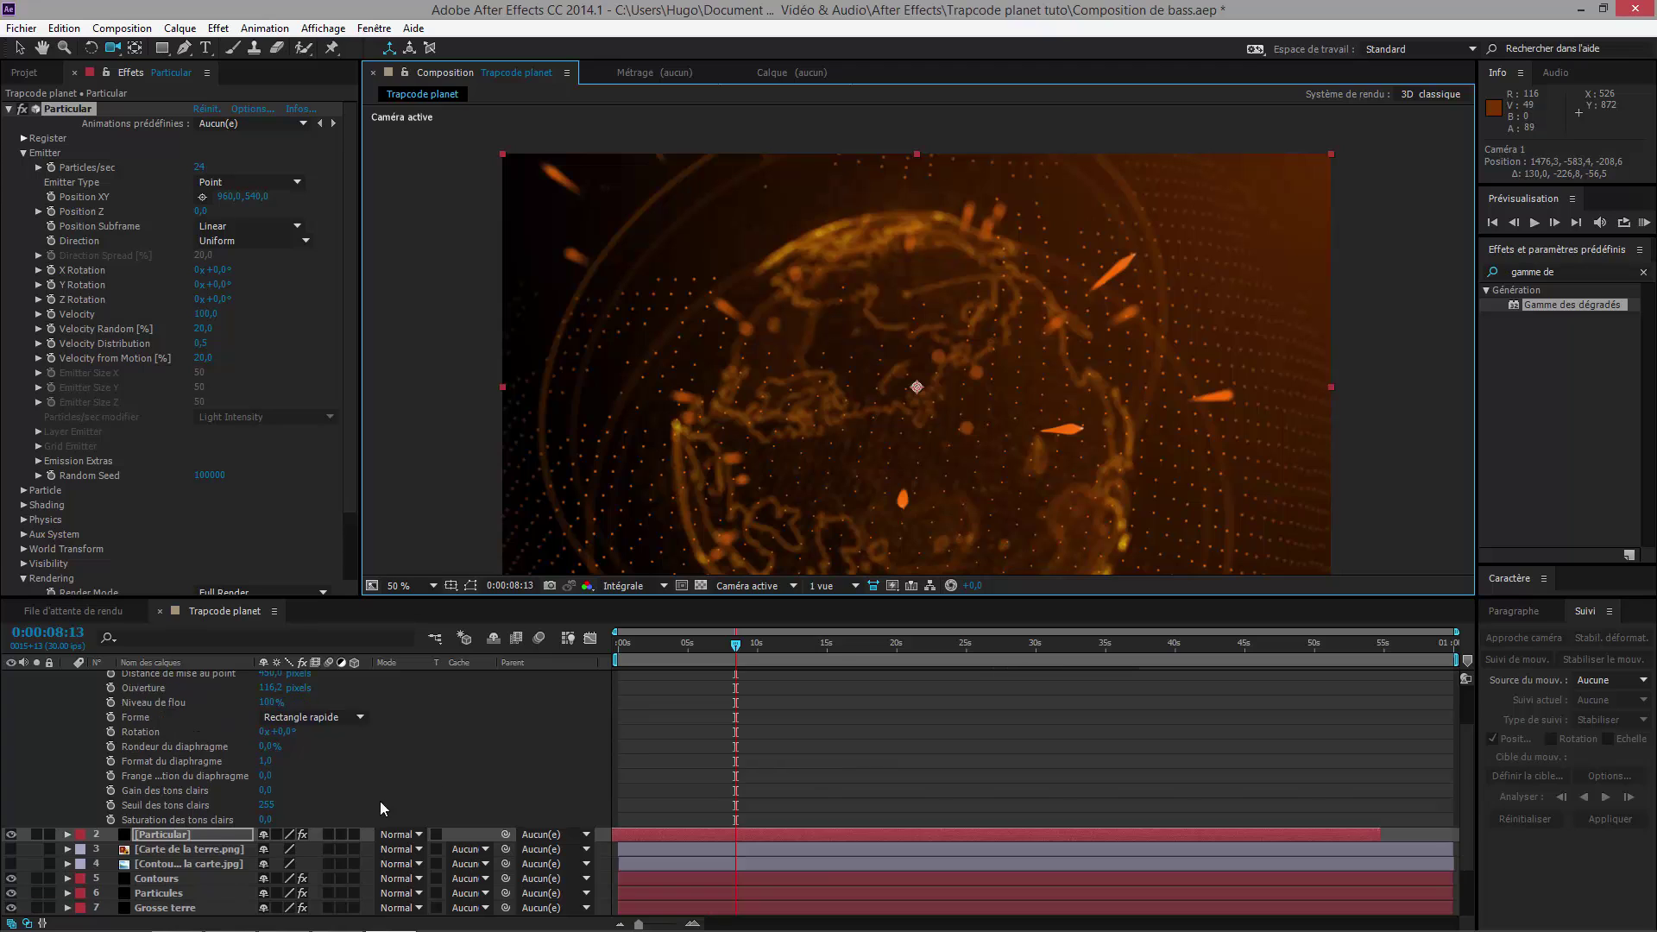
pyautogui.scroll(-3, 380, 801)
pyautogui.click(36, 894)
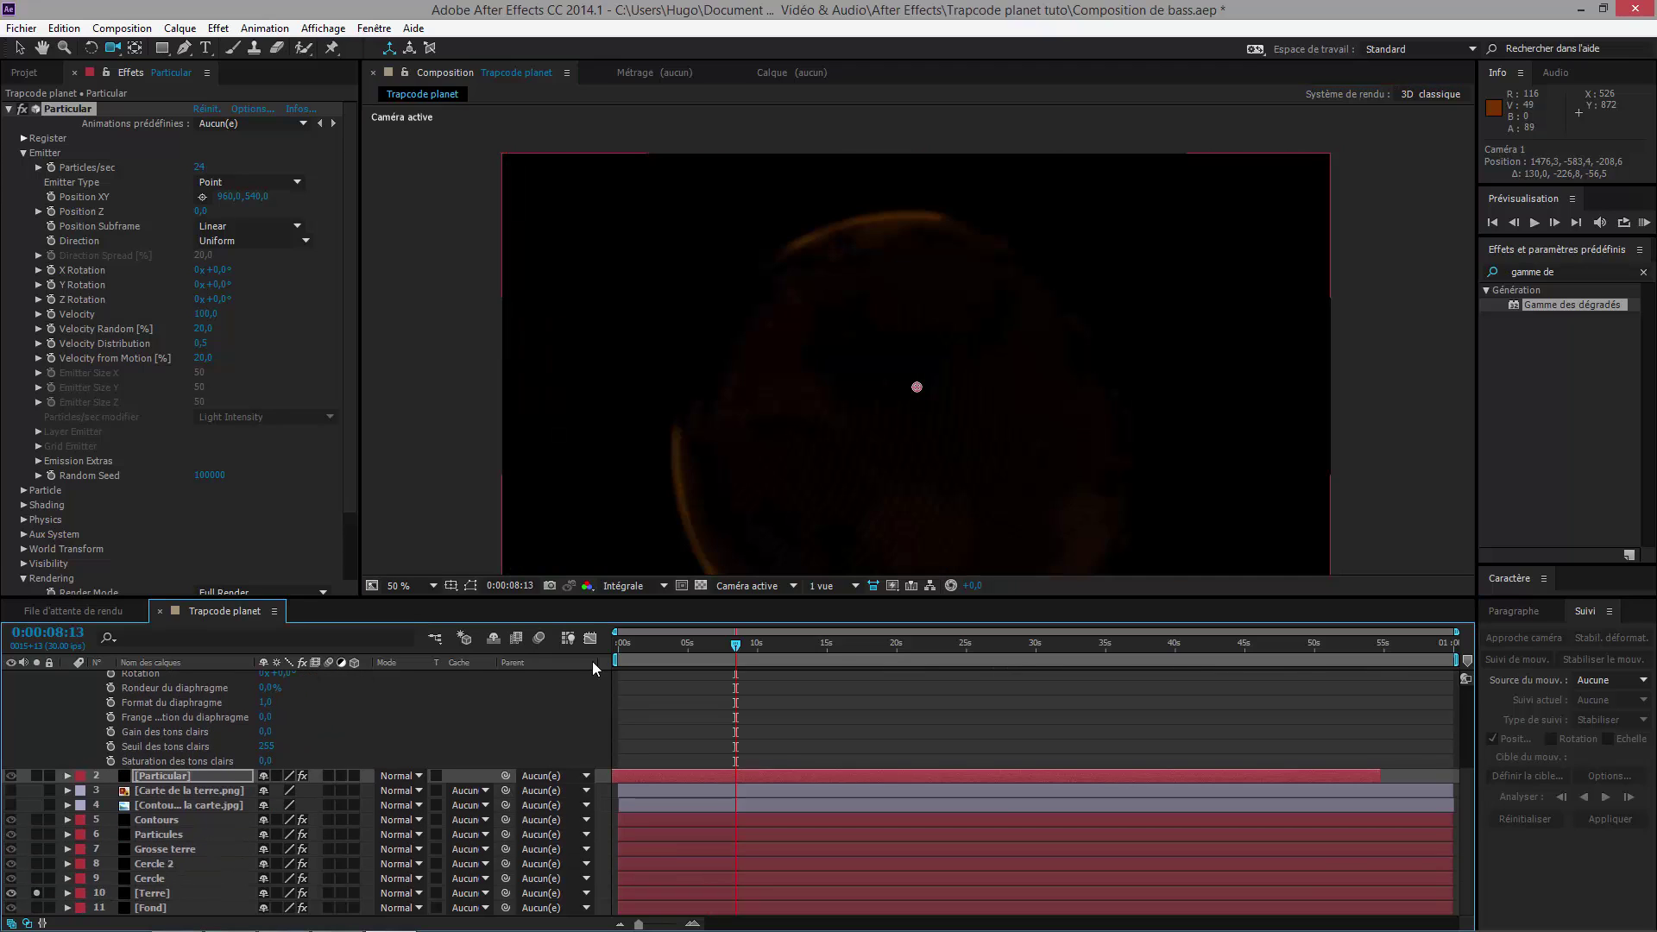
pyautogui.moveTo(962, 568); pyautogui.dragTo(966, 310)
pyautogui.scroll(3, 313, 732)
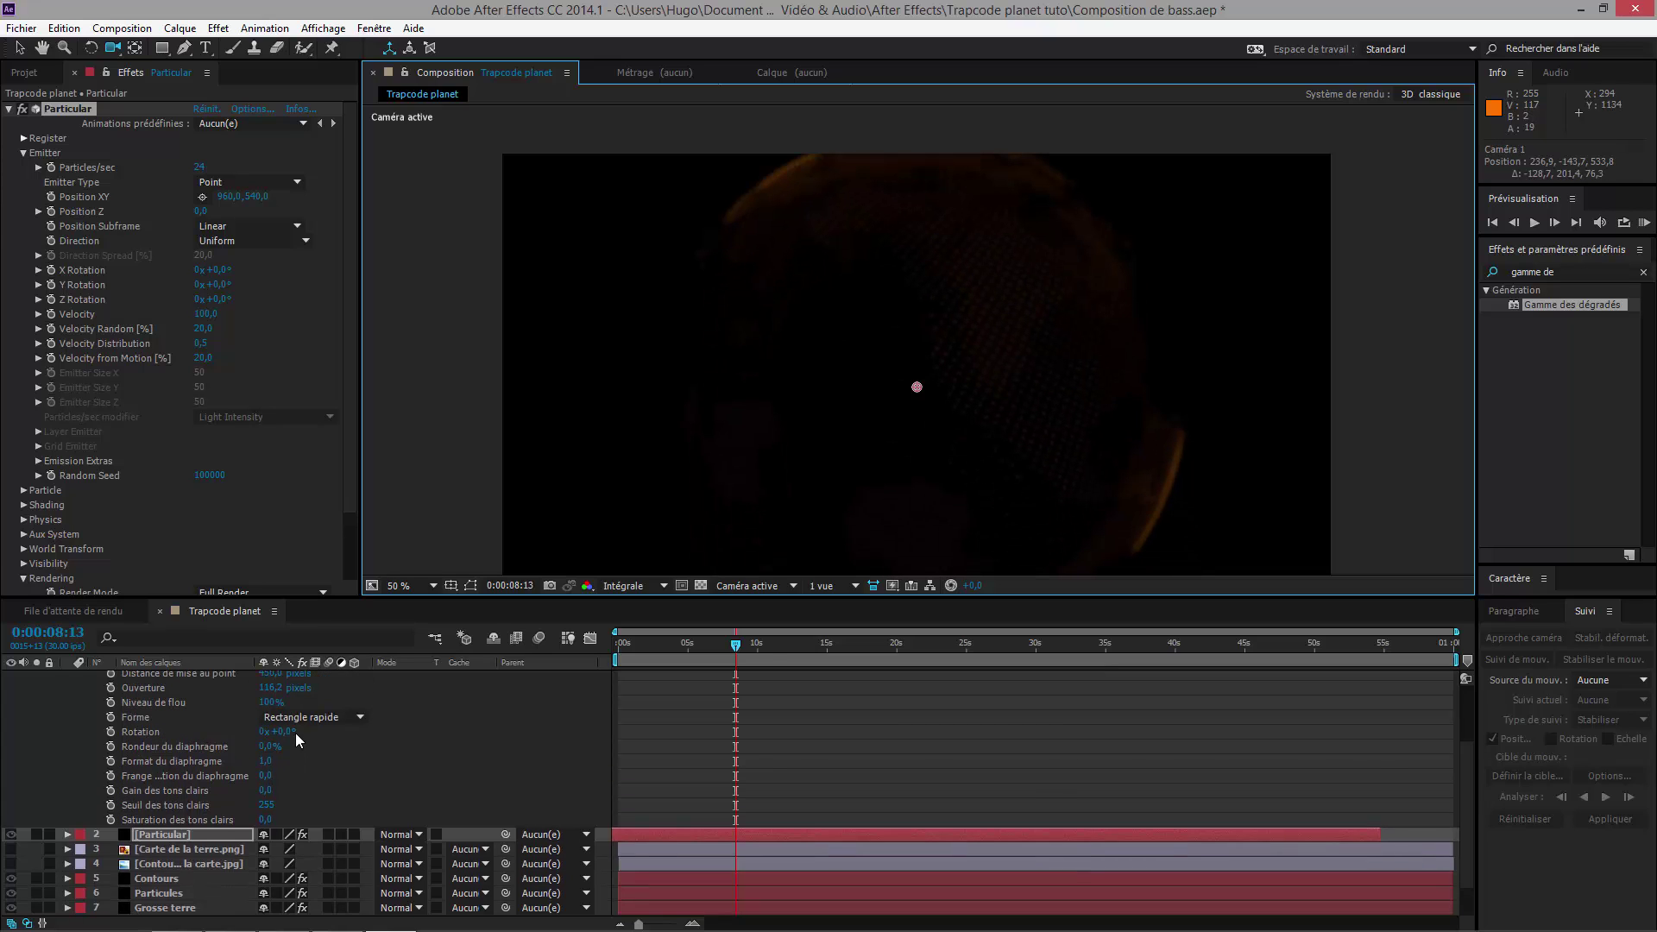
pyautogui.scroll(1, 295, 738)
pyautogui.moveTo(276, 711); pyautogui.dragTo(397, 710)
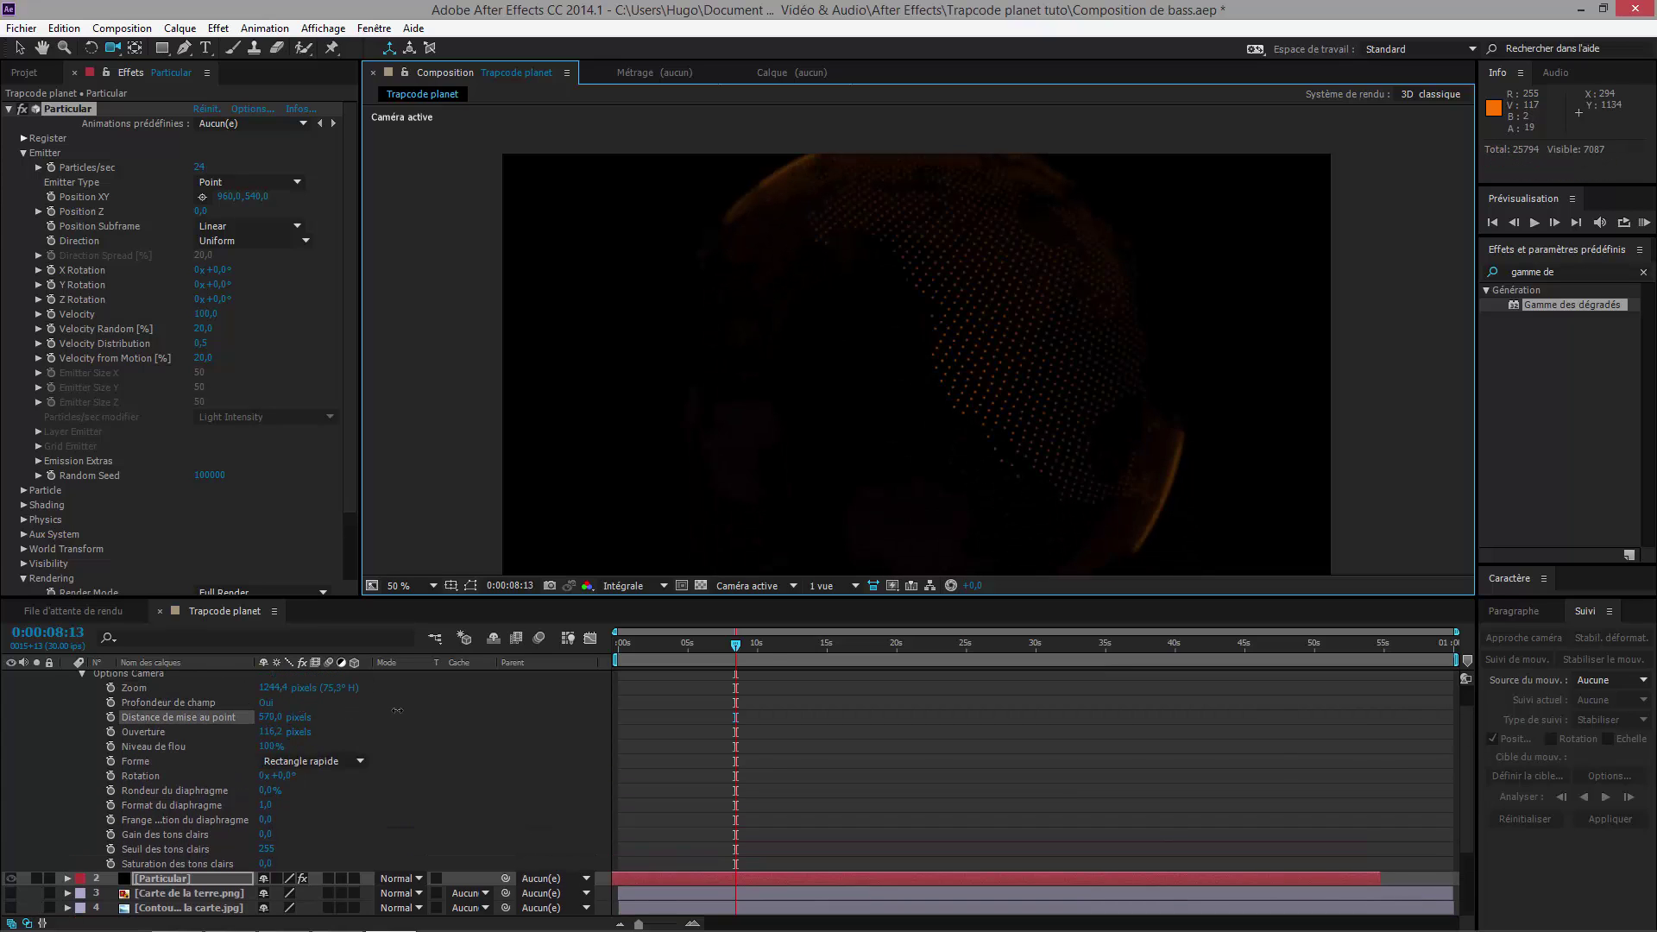
# Step: Reposition the camera to frame the whole globe and raise Caméra 1's focus distance to about 849 pixels
pyautogui.moveTo(941, 466)
pyautogui.mouseDown()
pyautogui.moveTo(888, 474)
pyautogui.moveTo(813, 437)
pyautogui.moveTo(949, 484)
pyautogui.mouseUp()
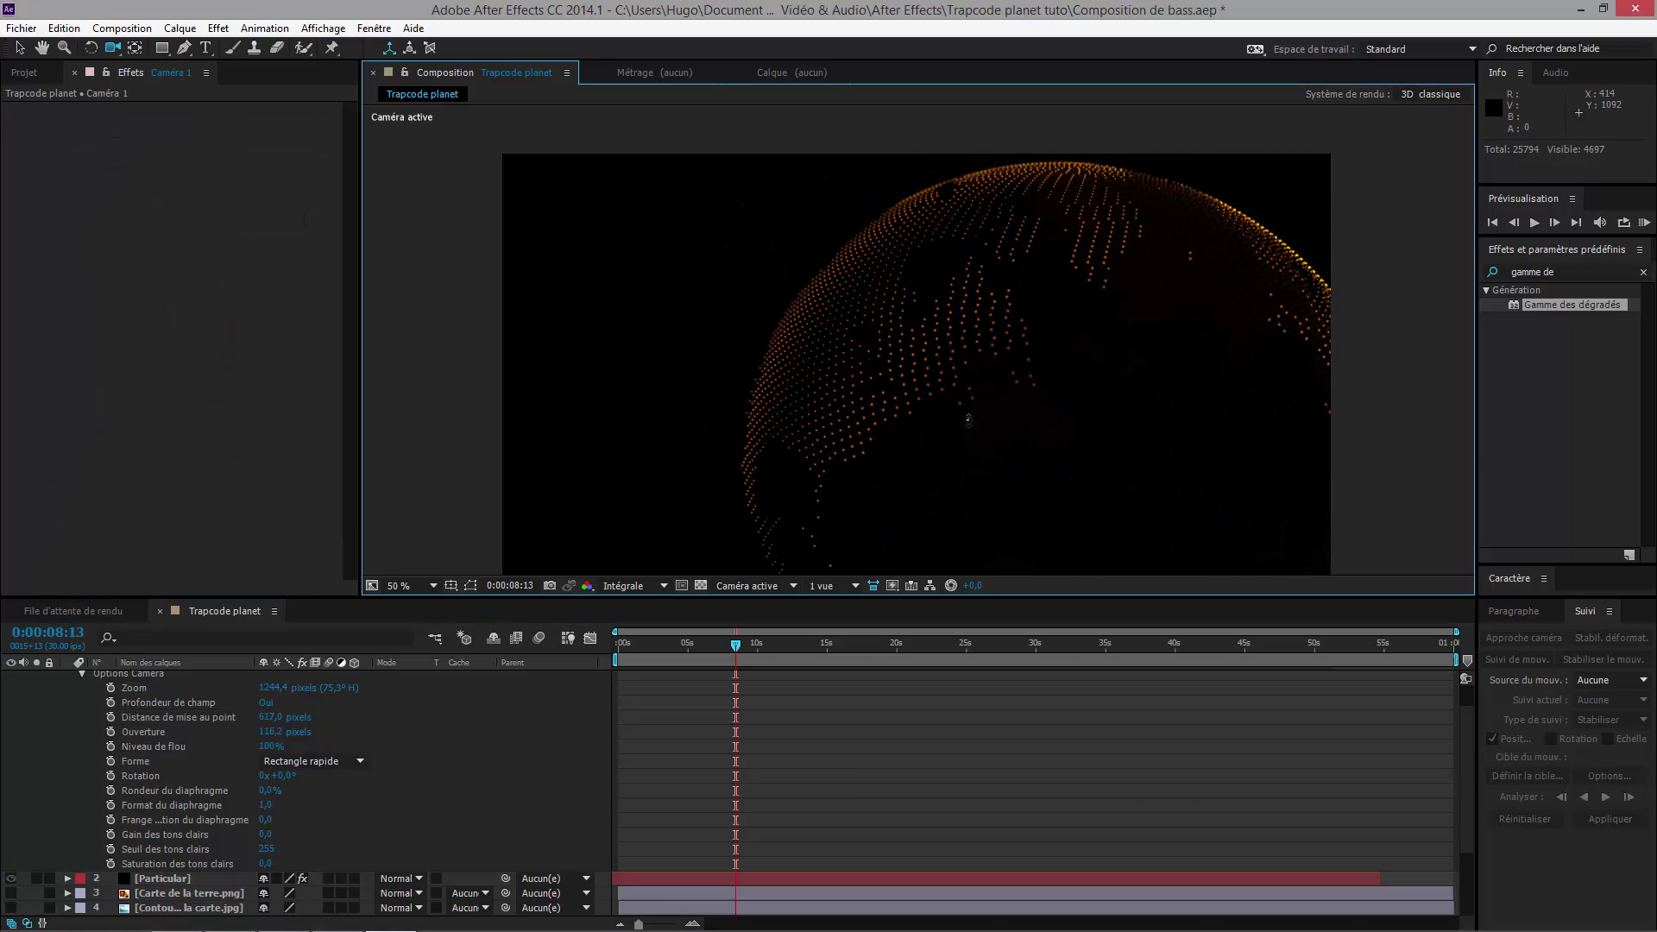
pyautogui.moveTo(1073, 425); pyautogui.dragTo(992, 371)
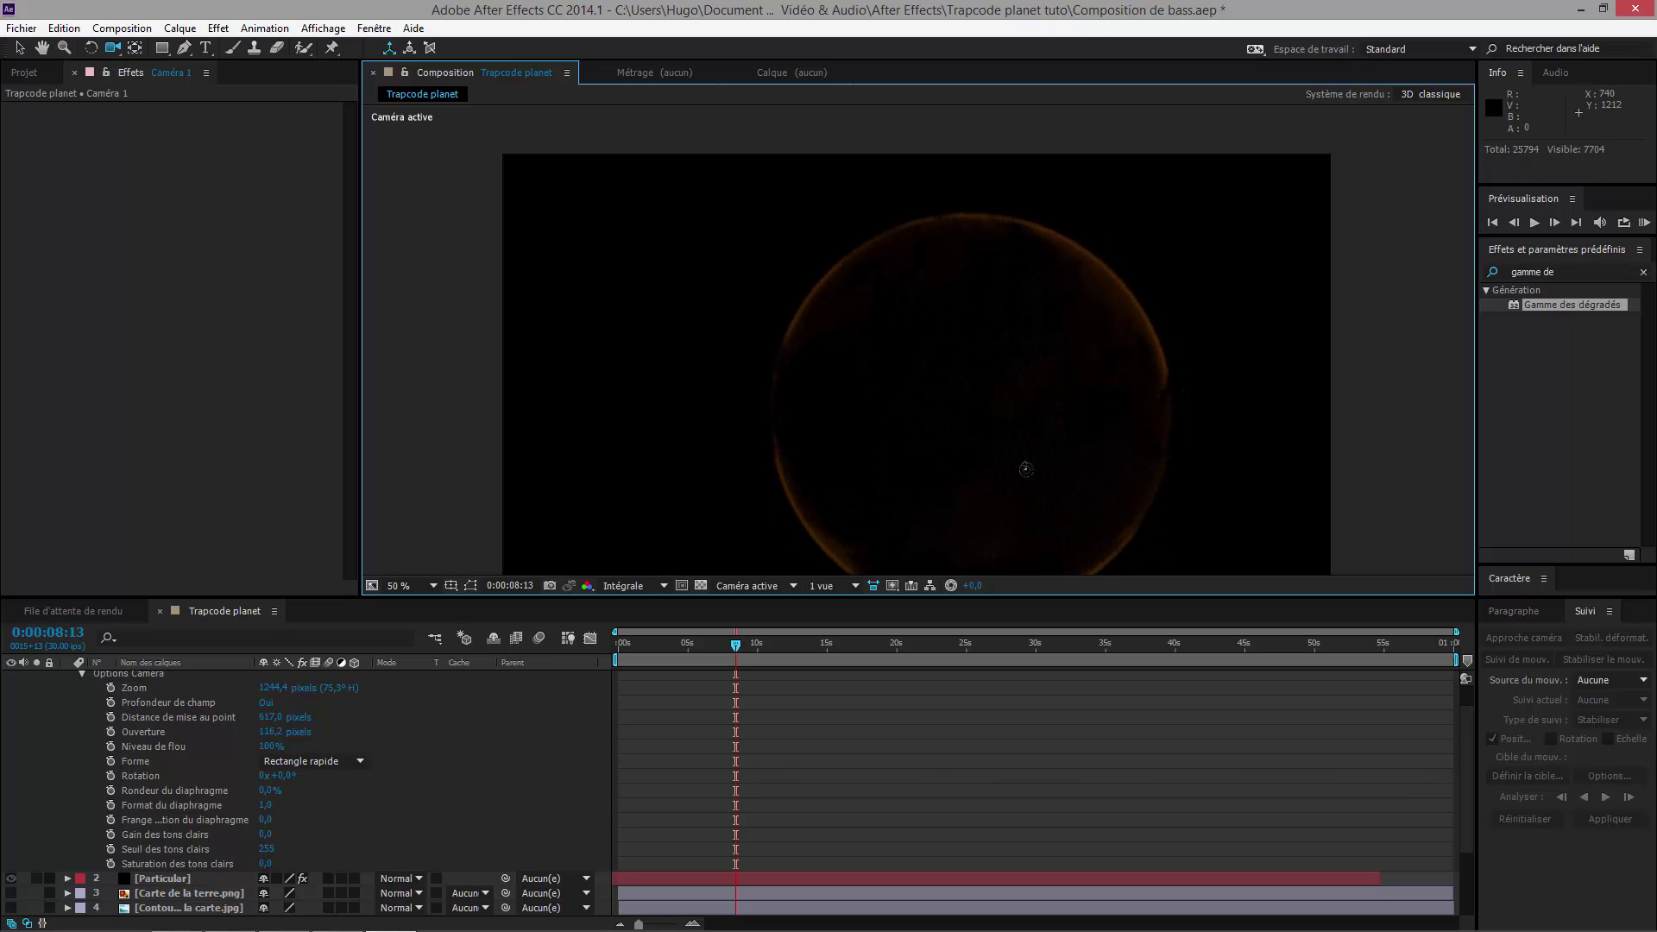
pyautogui.moveTo(1000, 413); pyautogui.dragTo(980, 411)
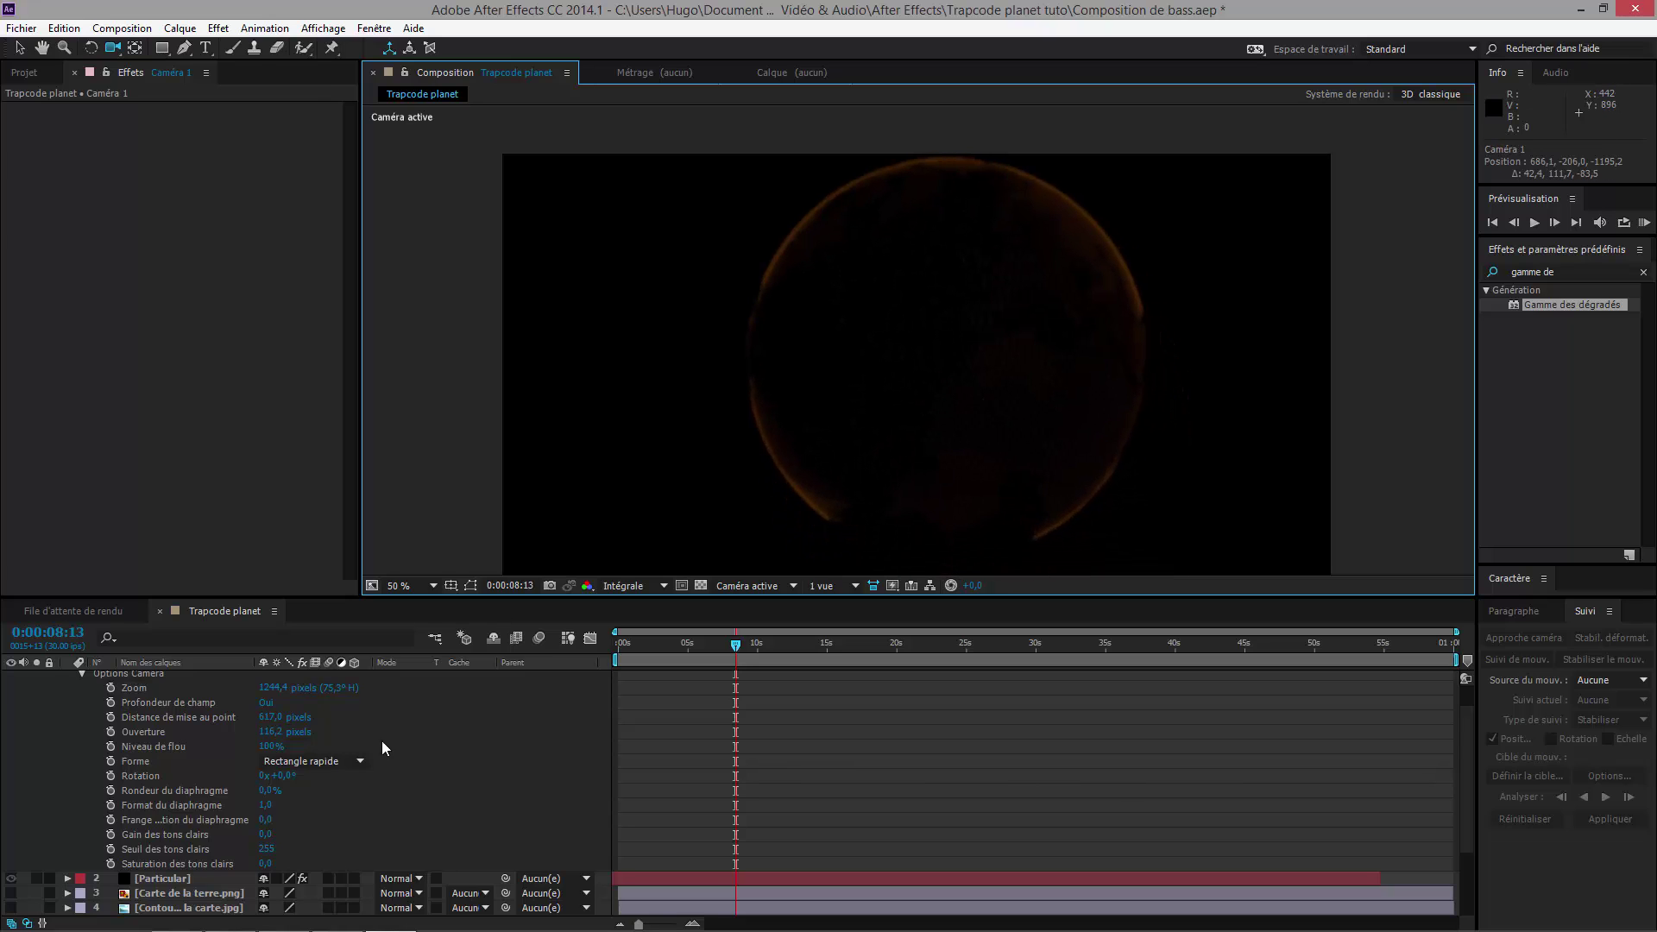
pyautogui.moveTo(272, 719); pyautogui.dragTo(331, 720)
pyautogui.moveTo(487, 719); pyautogui.dragTo(541, 719)
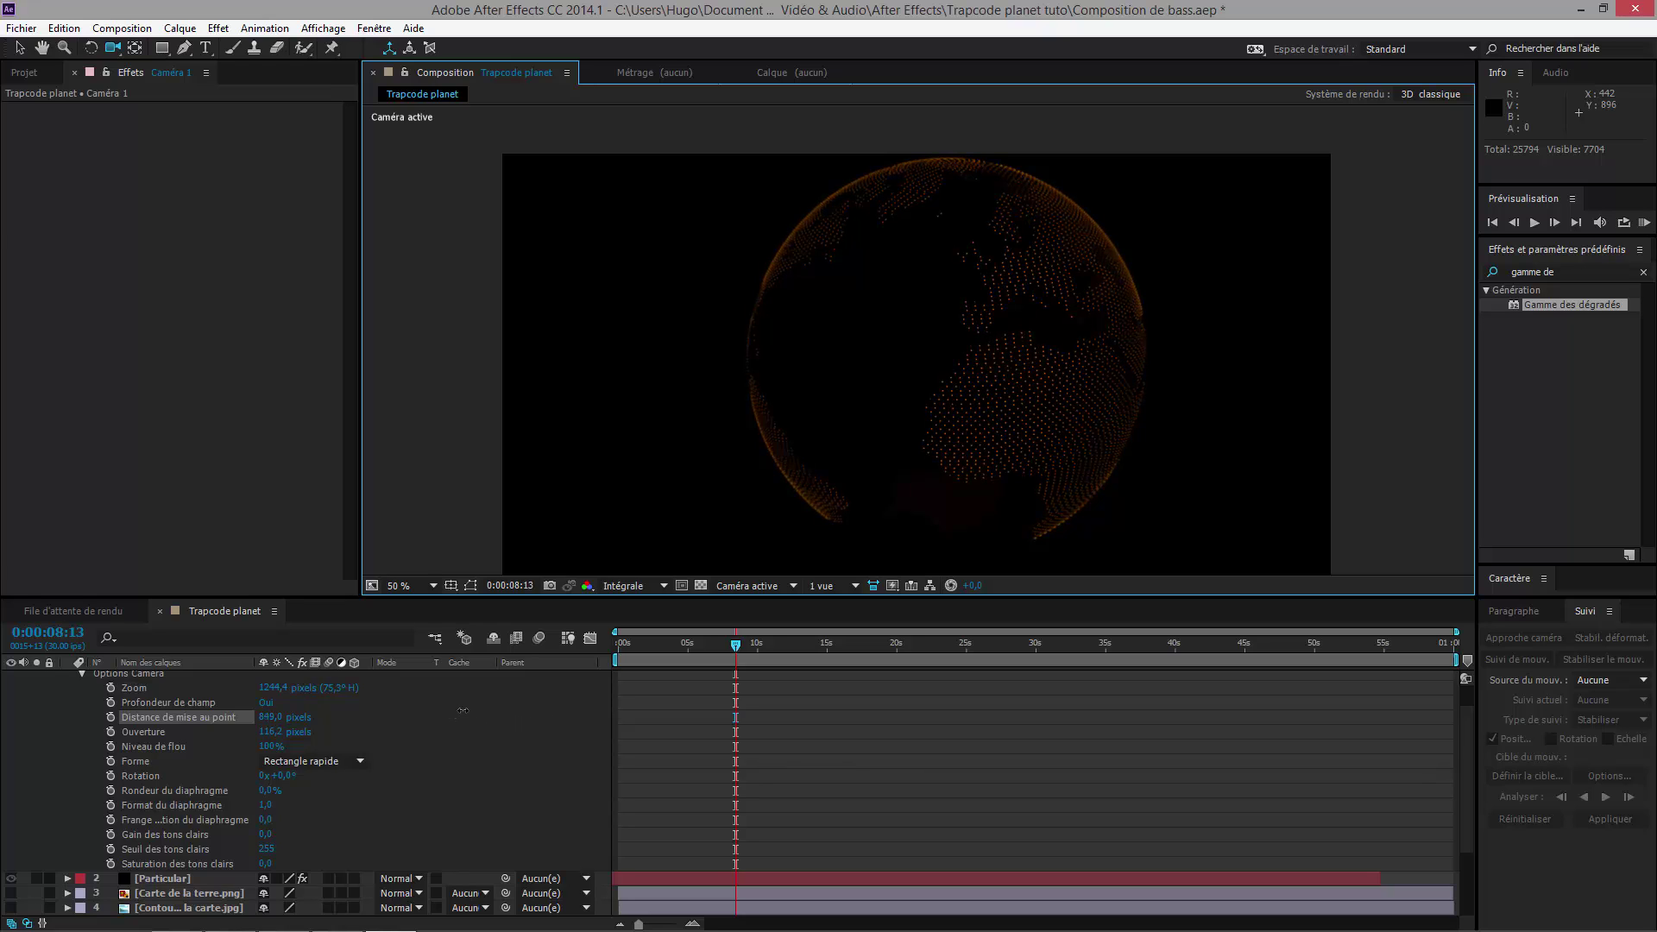
# Step: Raise Caméra 1's aperture to about 155 pixels and turn off the solo on the Terre layer
pyautogui.moveTo(265, 735); pyautogui.dragTo(287, 731)
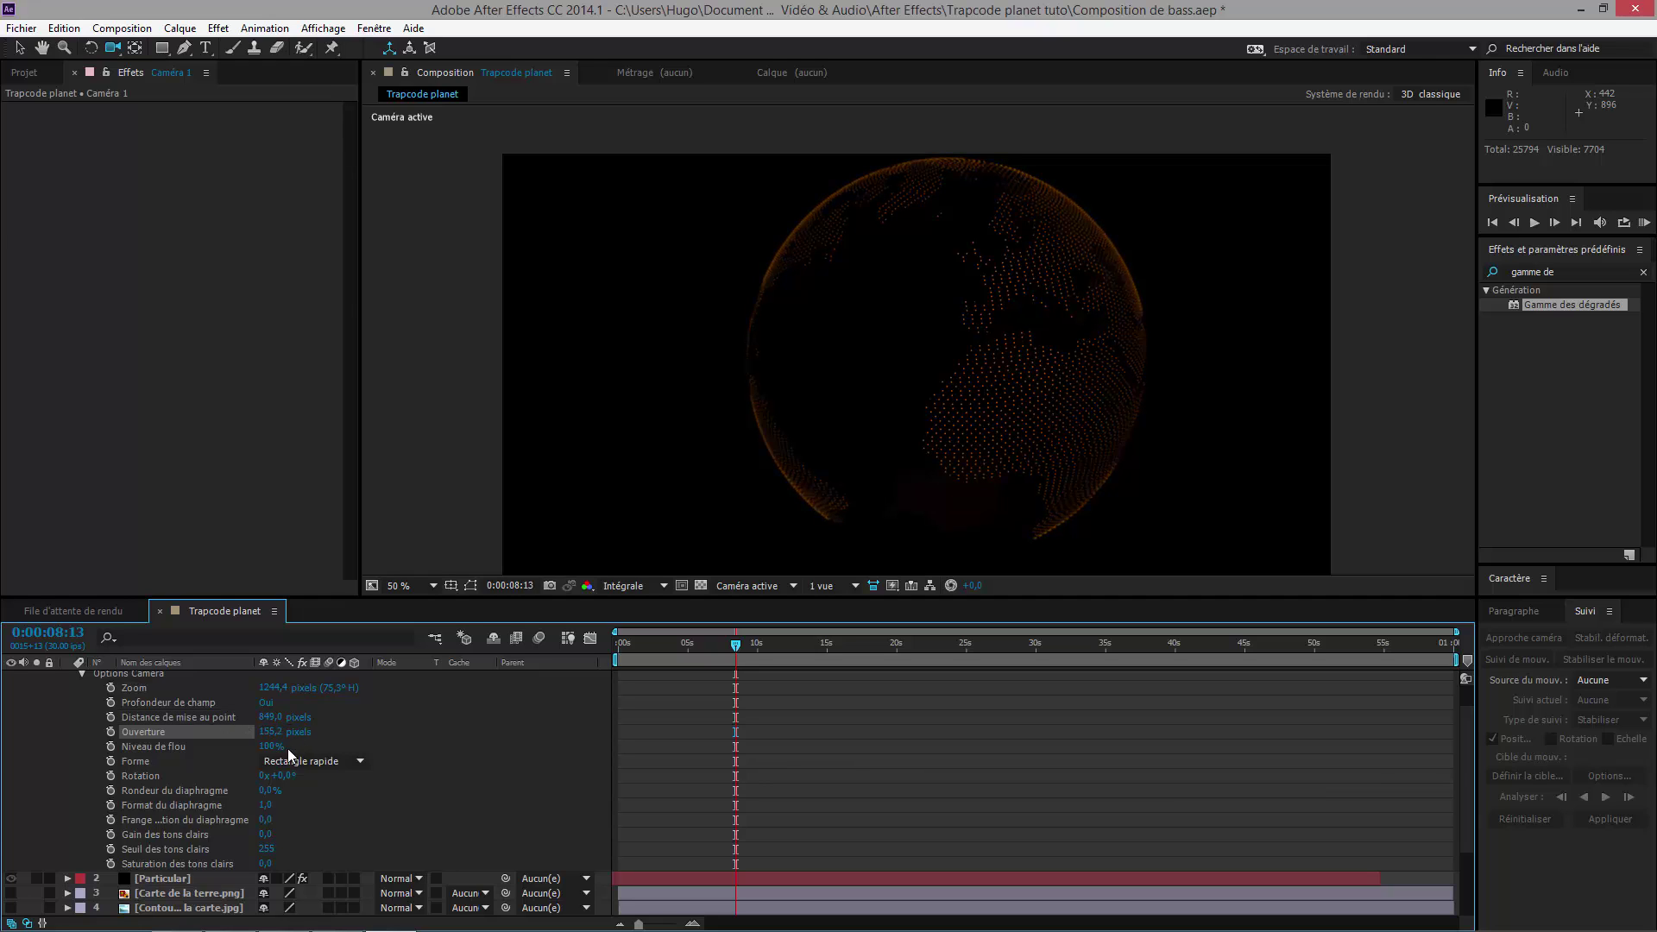
pyautogui.scroll(-3, 50, 835)
pyautogui.click(37, 892)
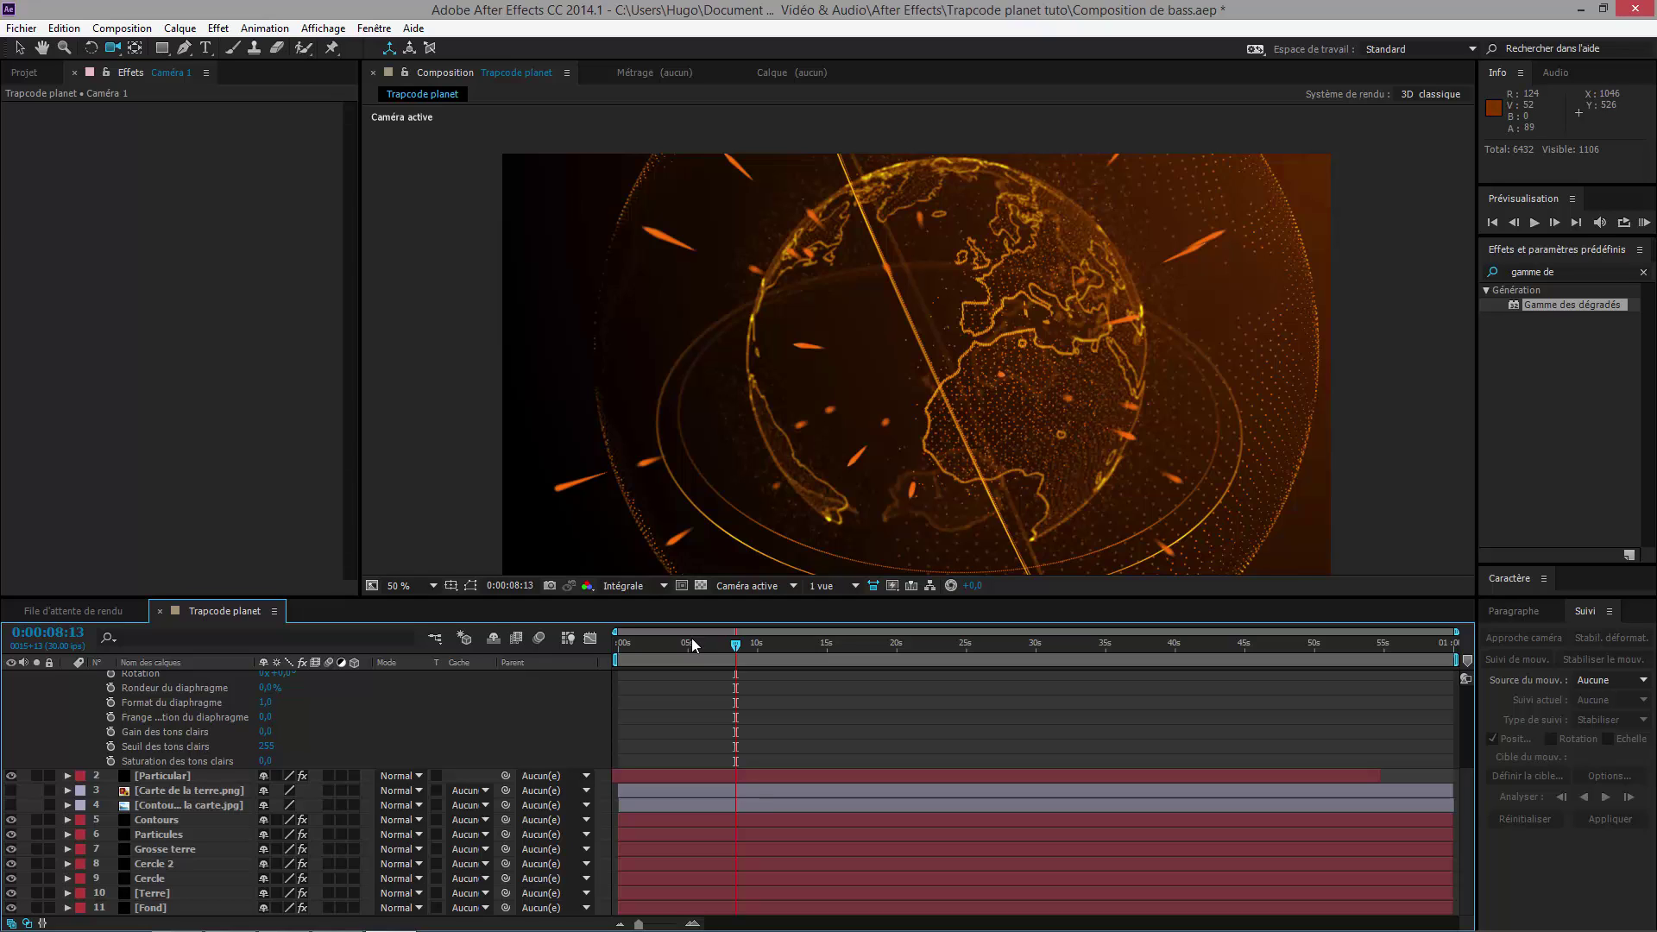
# Step: Keyframe Caméra 1's position at 0:00:08:13, orbit the camera at 0:00:14:11 for a second keyframe, and scrub back to the first
pyautogui.scroll(5, 264, 757)
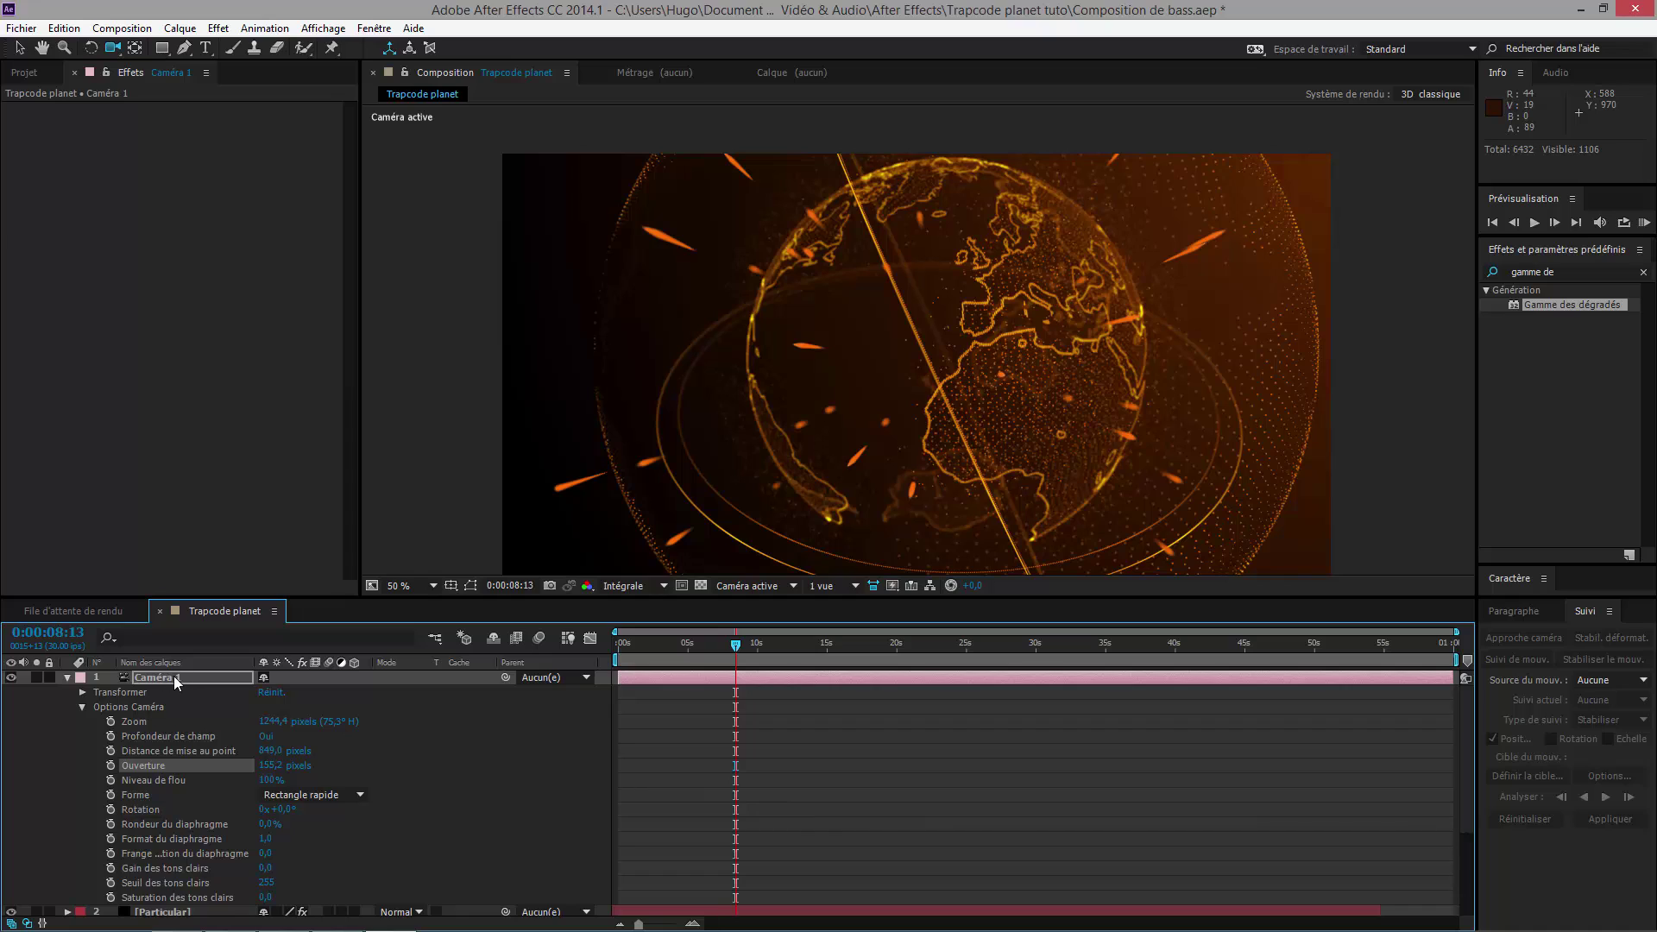
pyautogui.press('p')
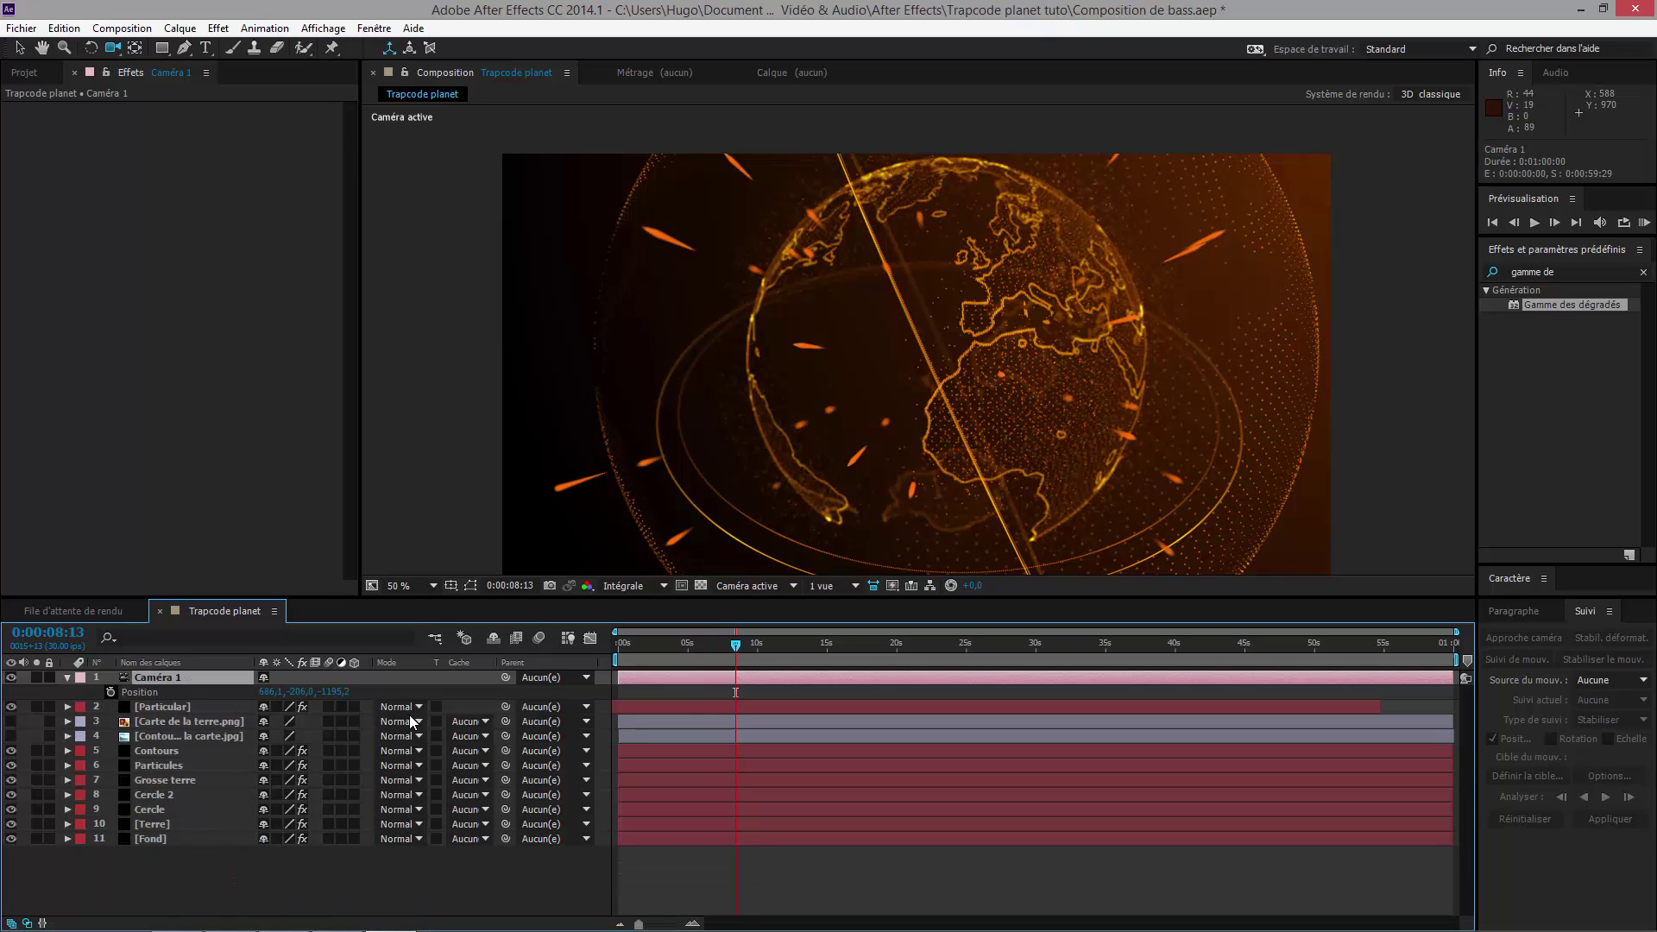
pyautogui.hotkey('alt', 'shift', 'p')
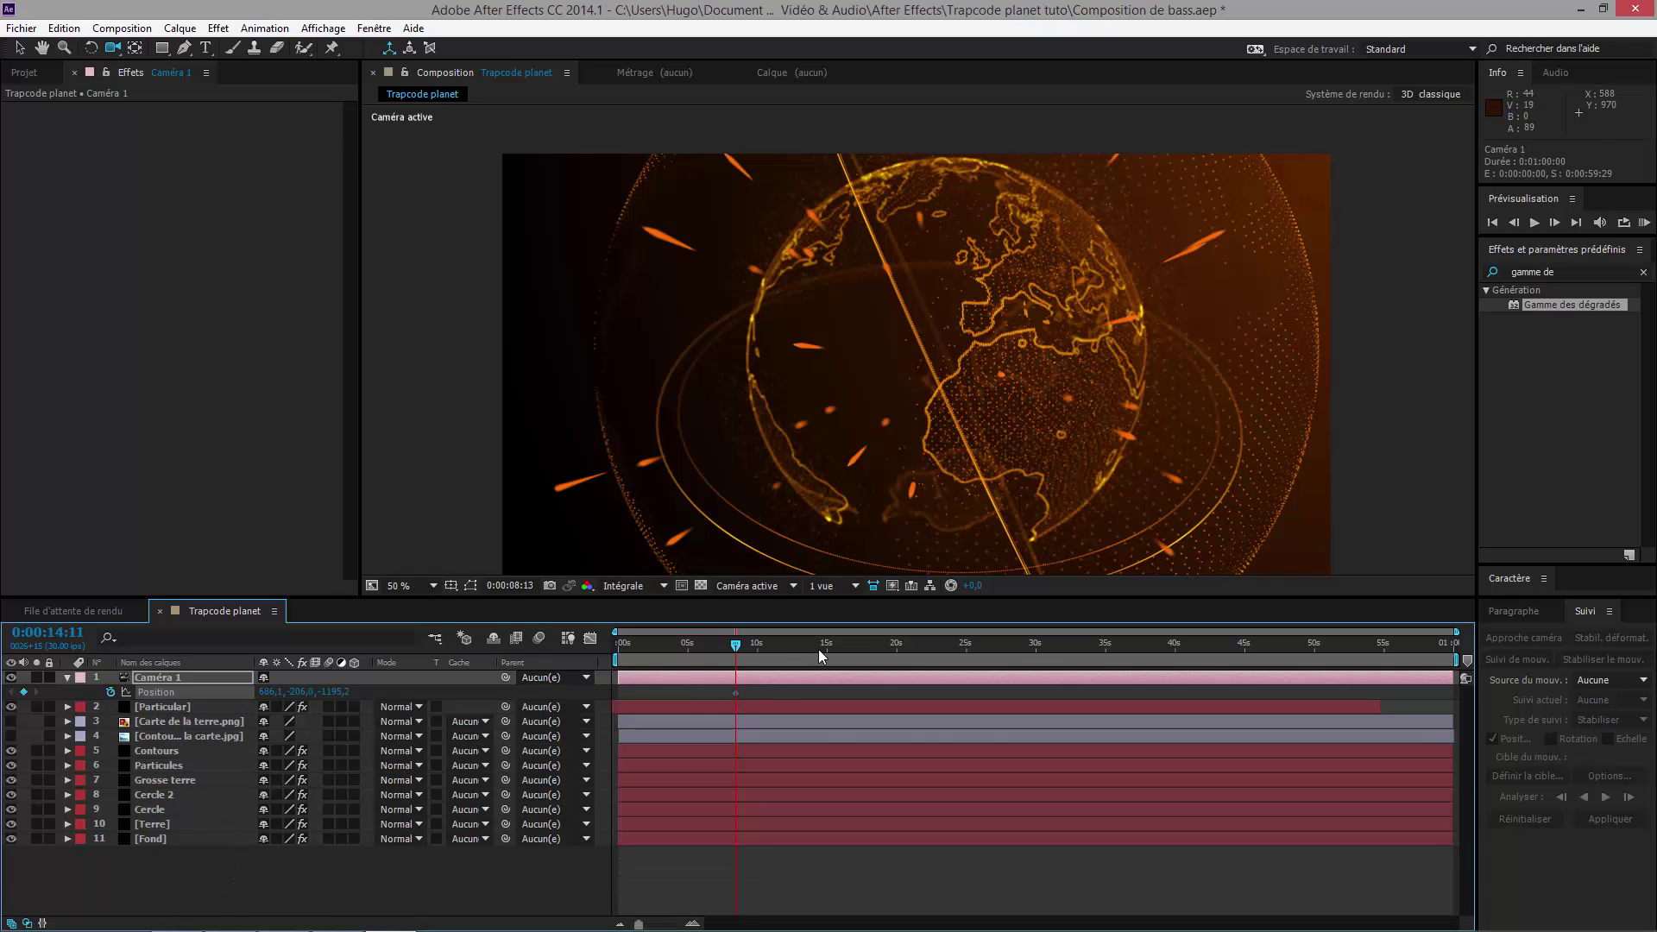
pyautogui.click(818, 649)
pyautogui.moveTo(1054, 381); pyautogui.dragTo(932, 397)
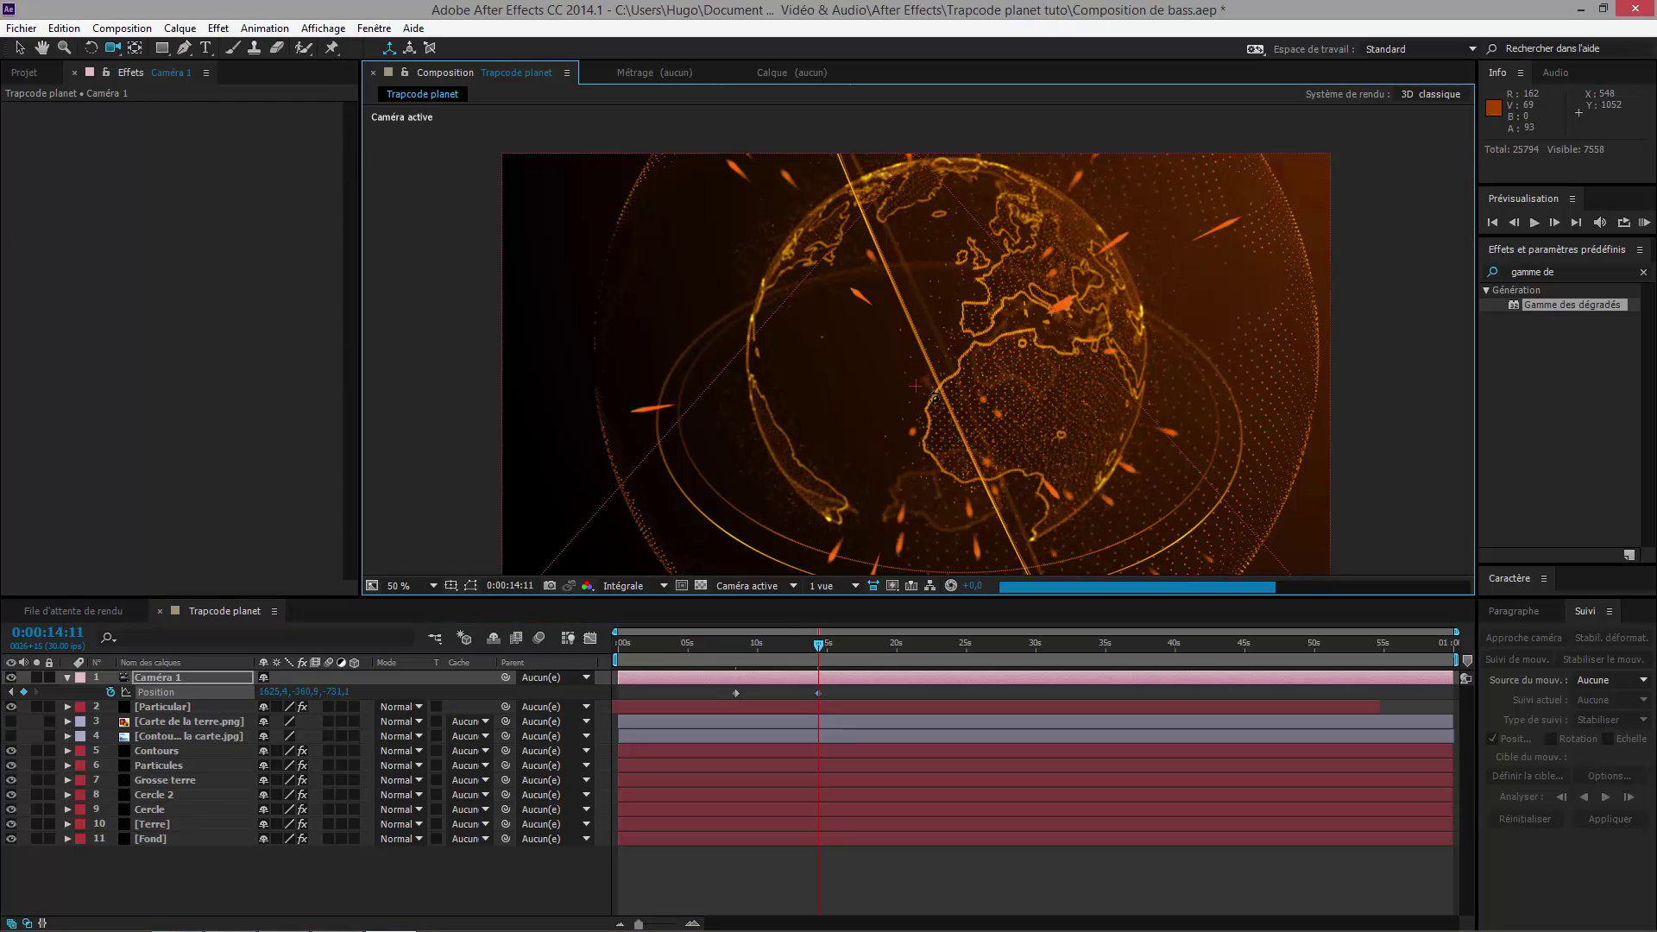
pyautogui.moveTo(795, 643); pyautogui.dragTo(731, 649)
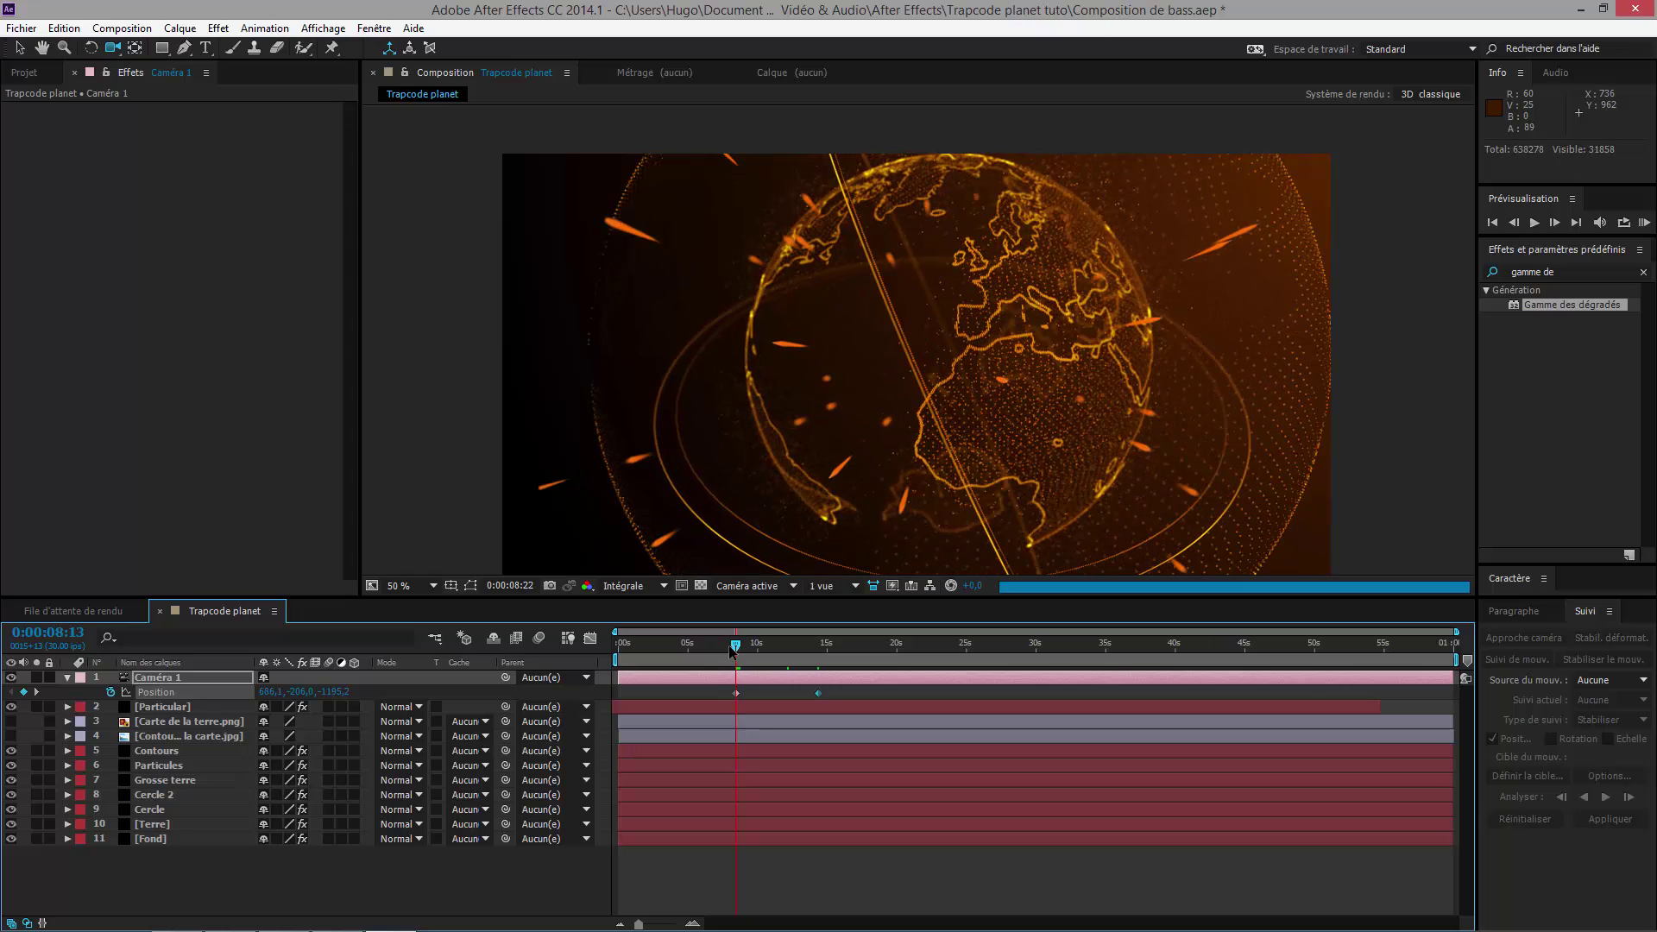
pyautogui.click(734, 650)
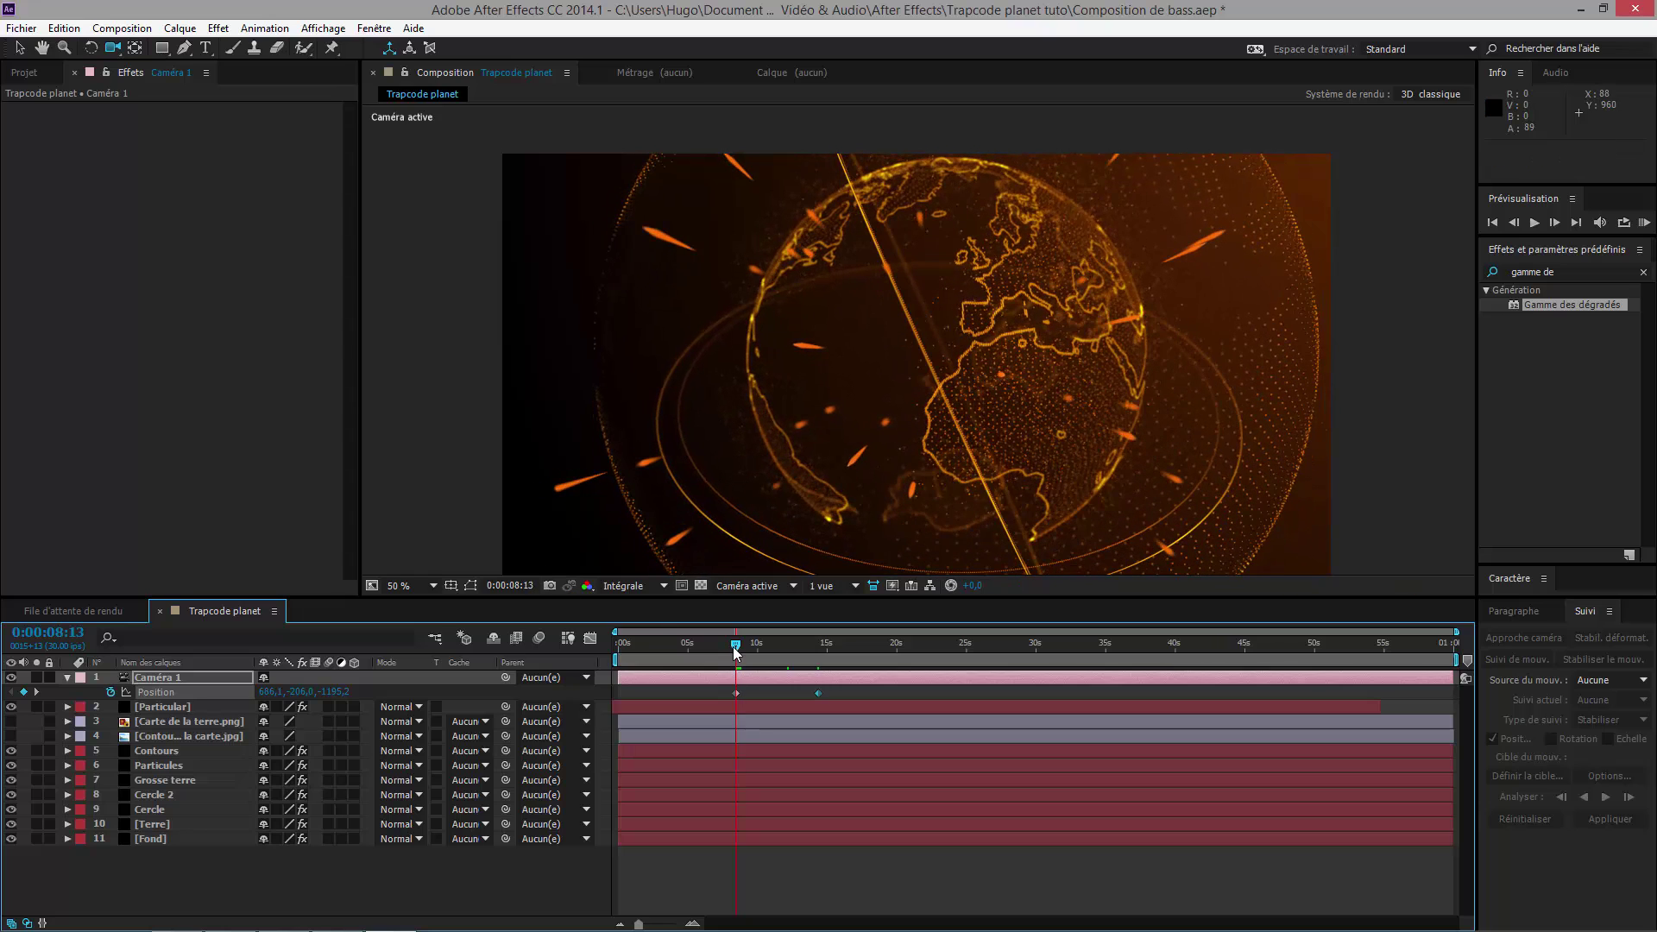
# Step: Precompose all eleven layers into a new composition named Planet, moving all attributes into it
pyautogui.click(67, 679)
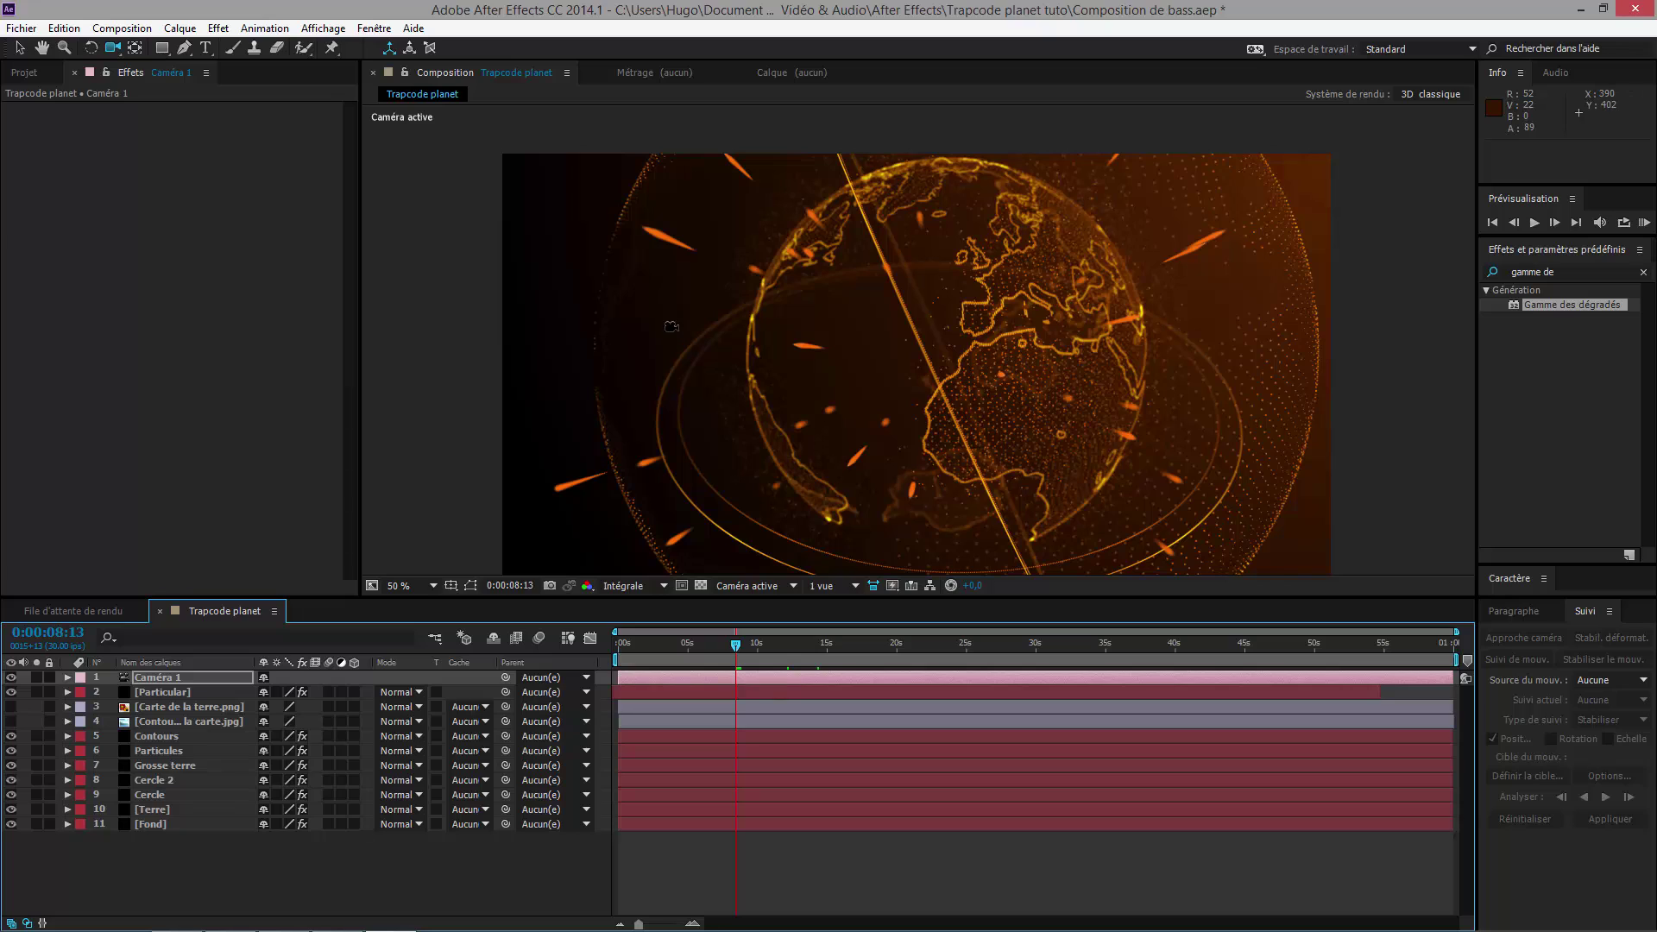
pyautogui.moveTo(199, 837); pyautogui.dragTo(179, 569)
pyautogui.click(182, 29)
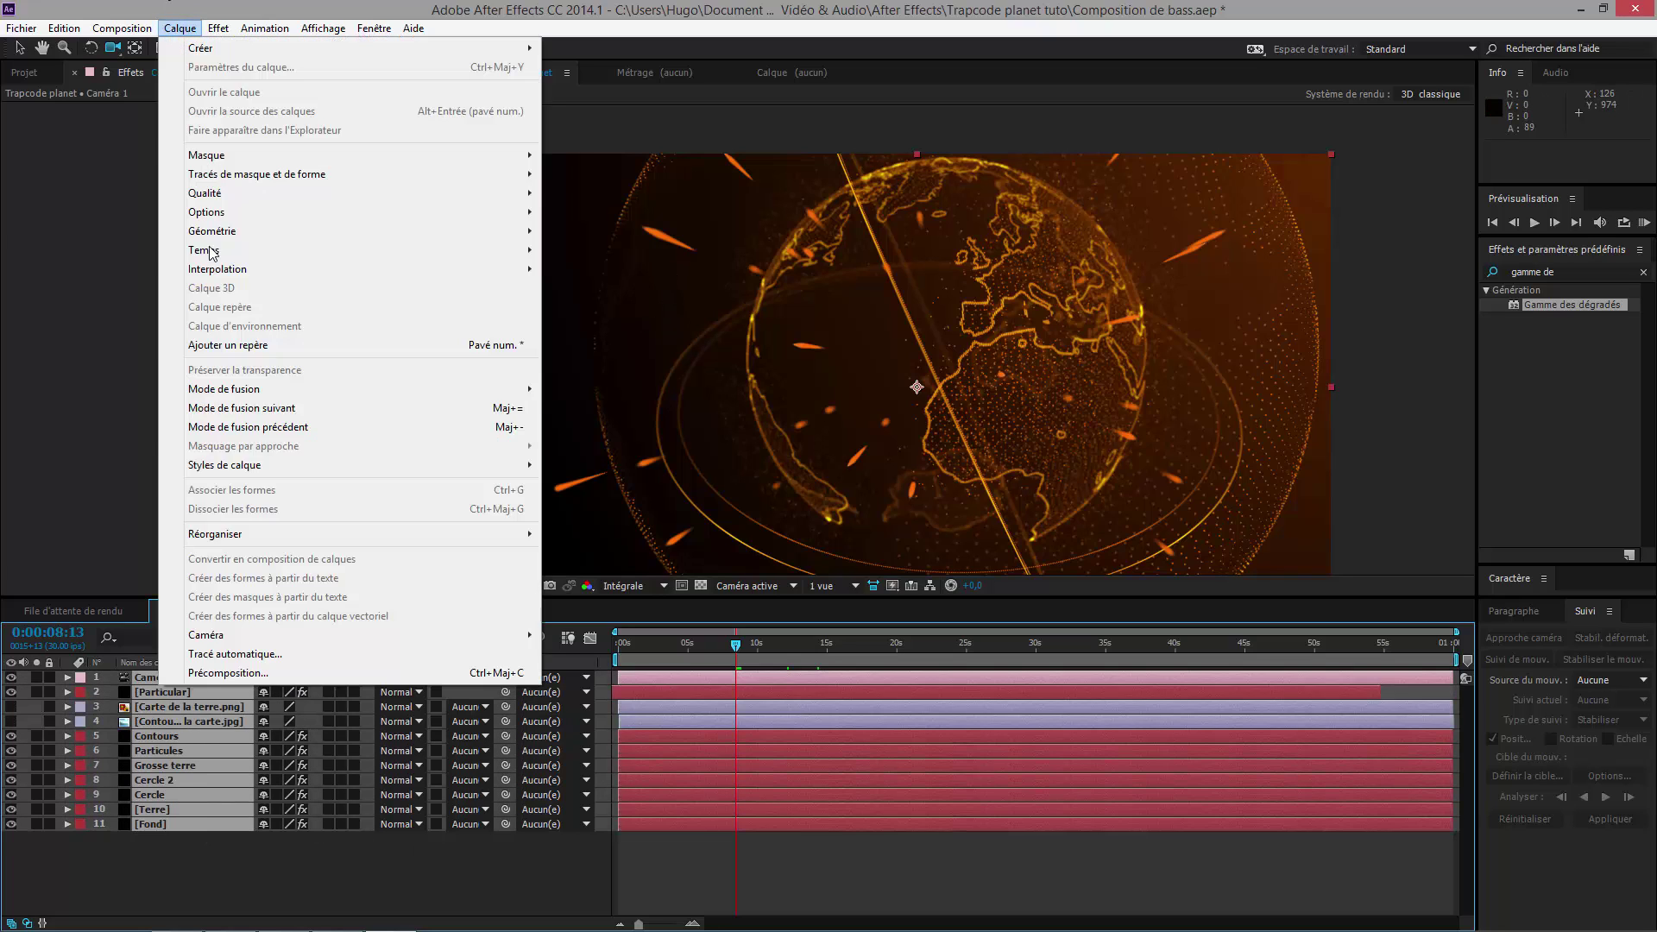
pyautogui.click(252, 672)
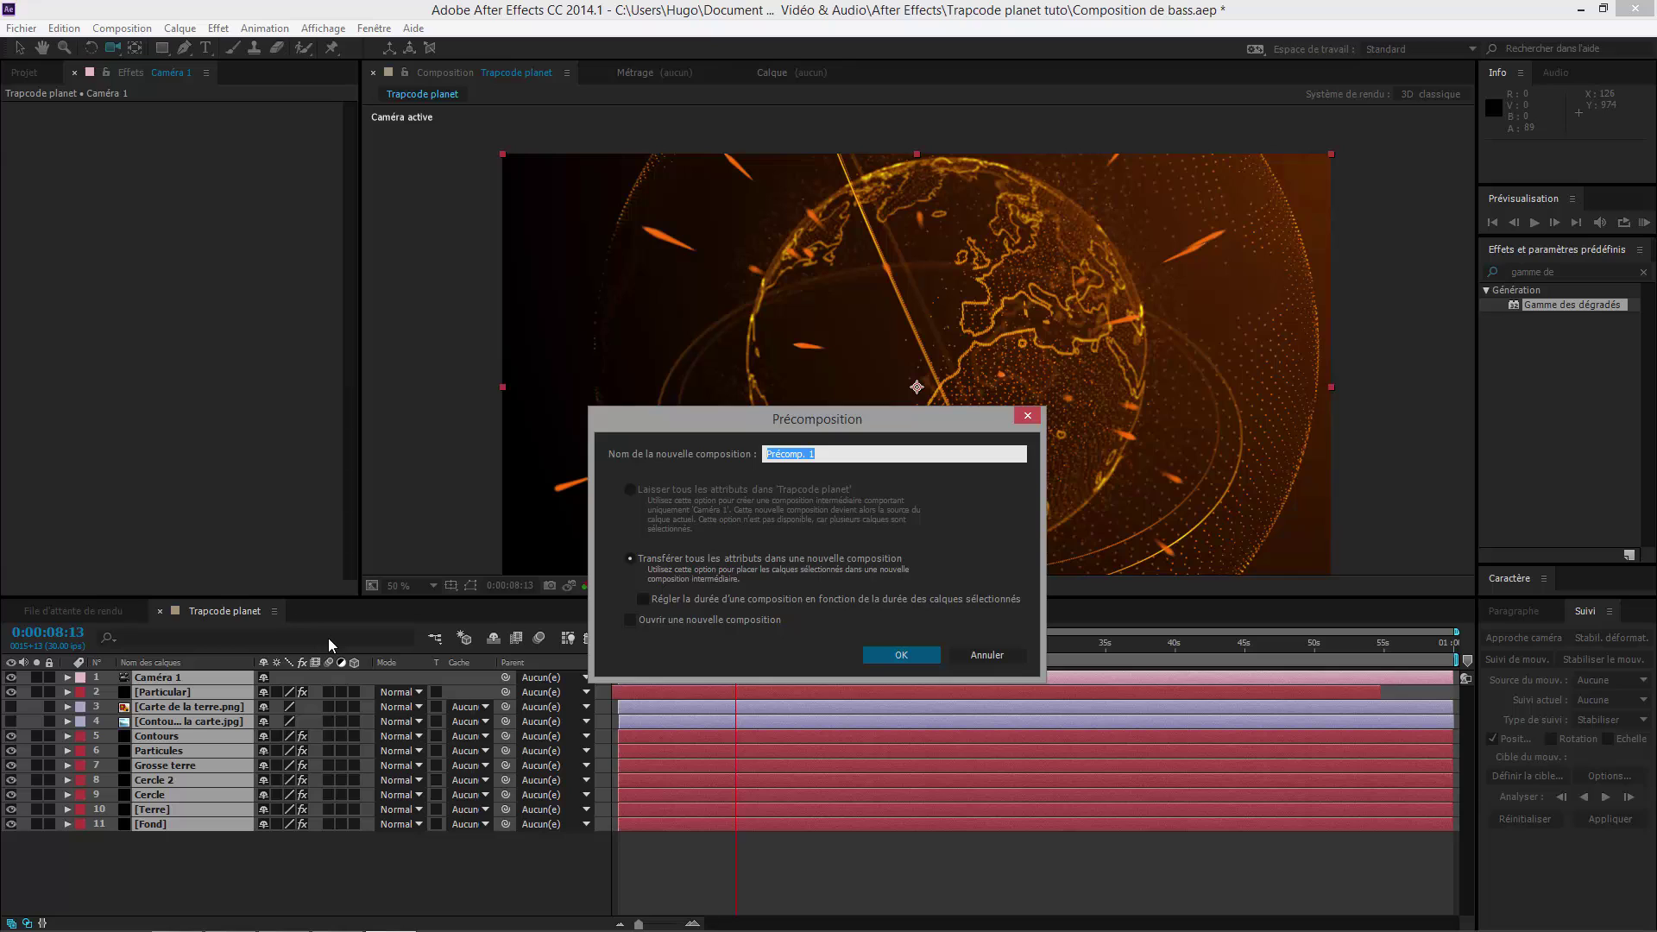
pyautogui.write('Planet')
pyautogui.press('Return')
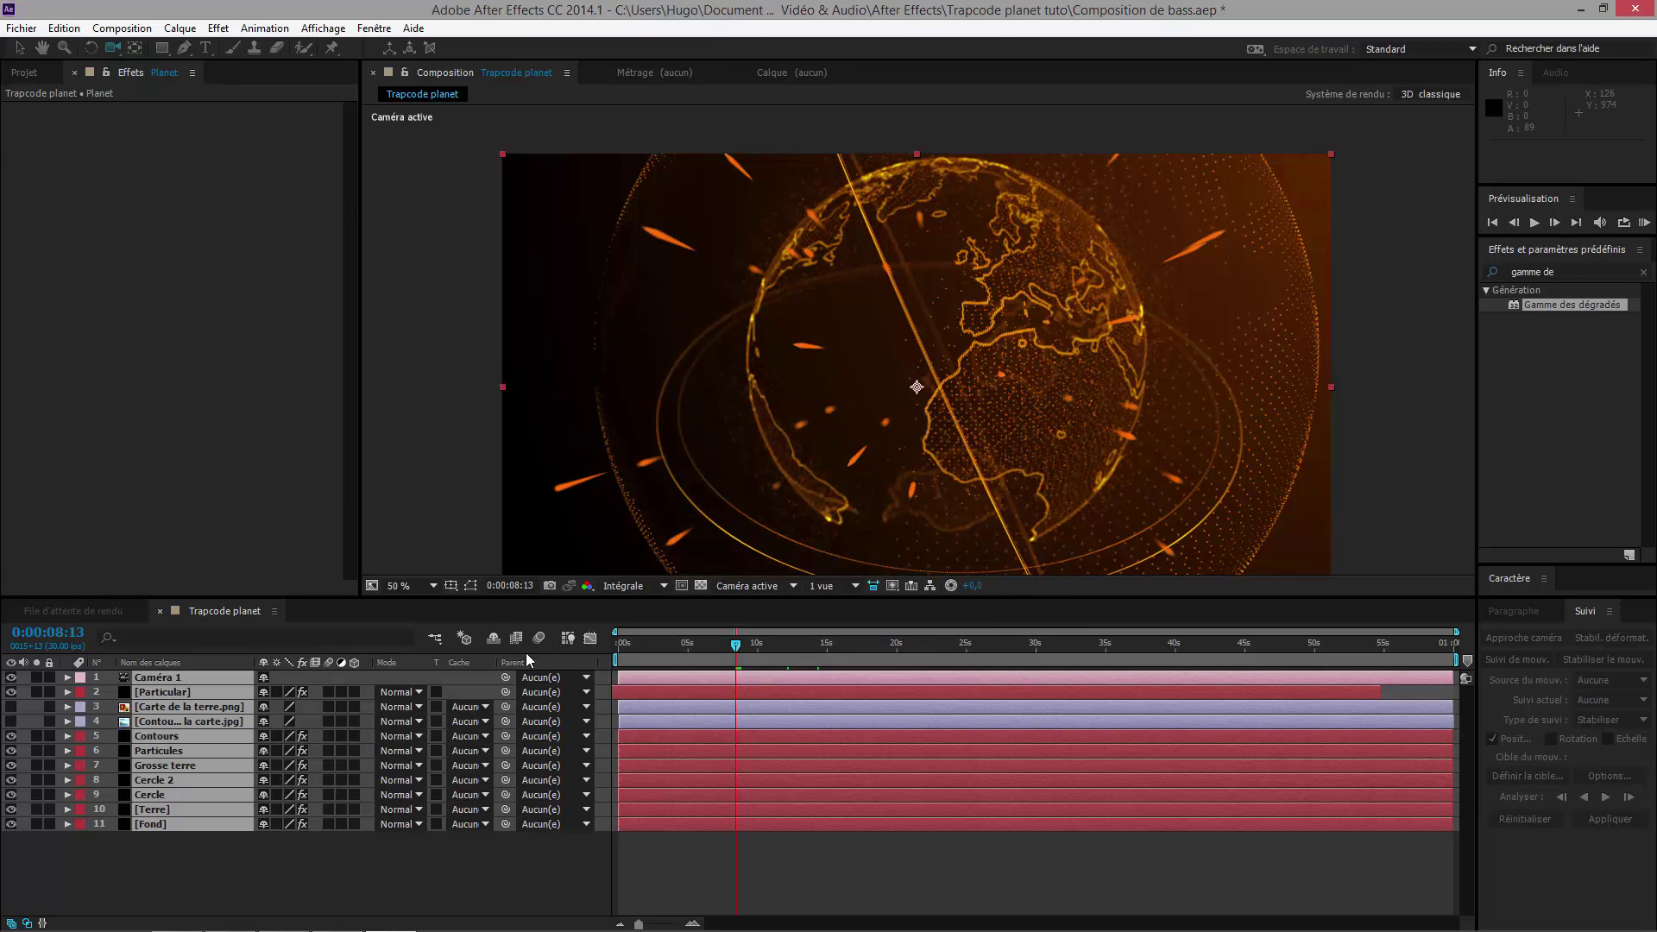
# Step: Create an adjustment layer above the Planet precomposition and rename it Looks
pyautogui.rightClick(724, 687)
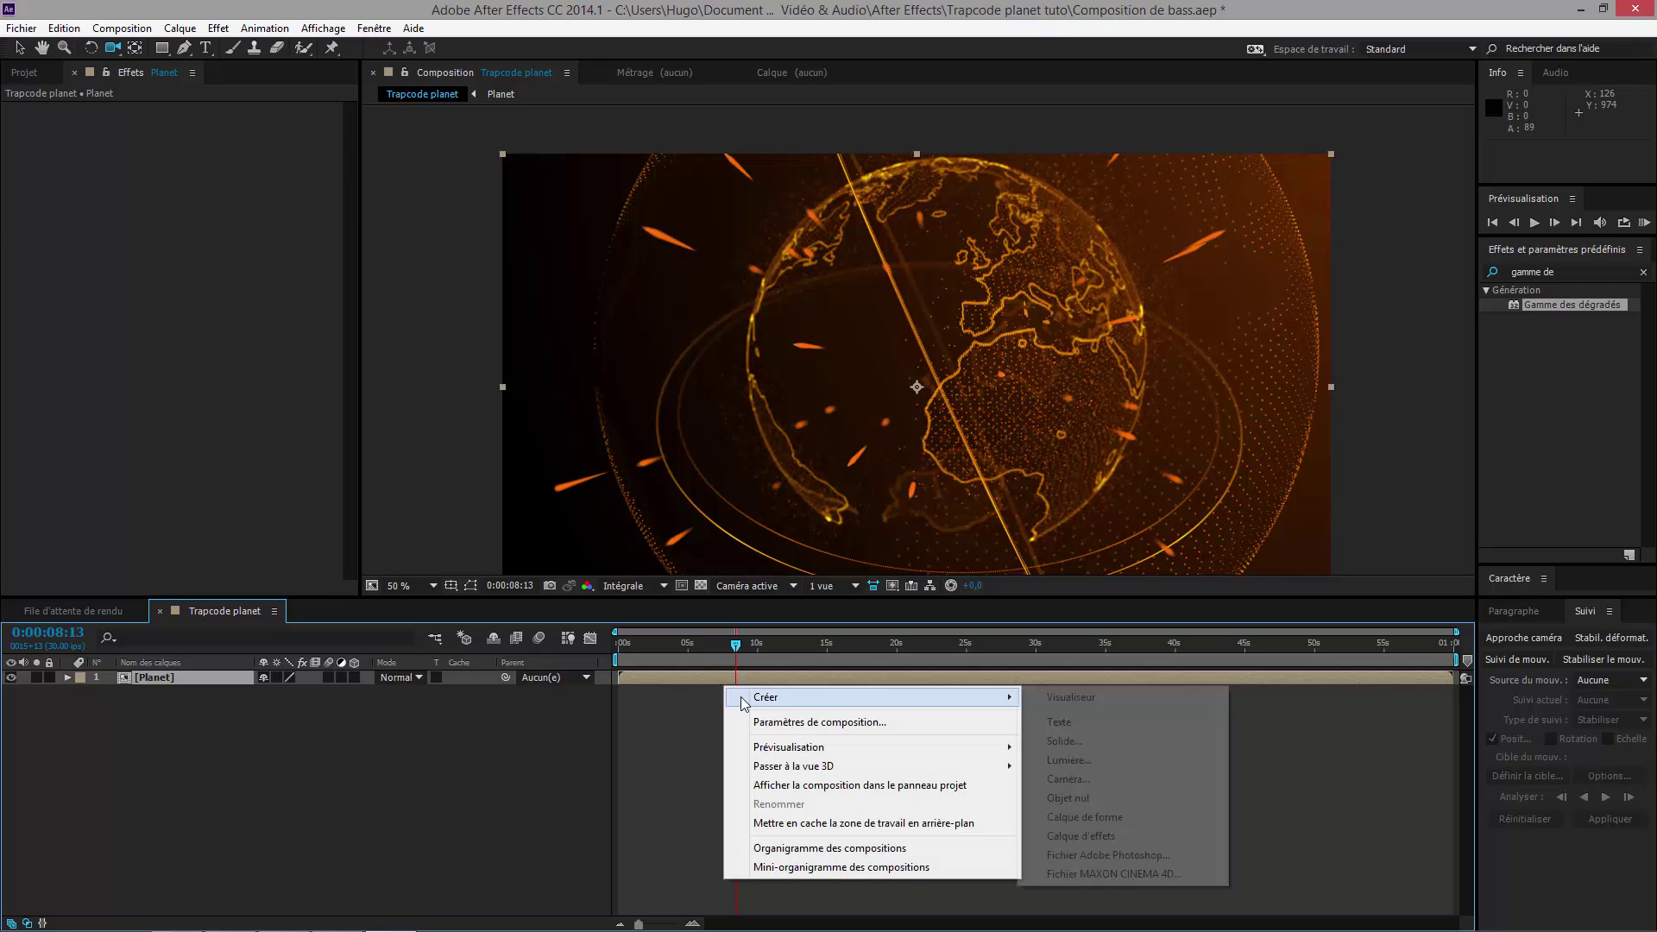
pyautogui.moveTo(966, 697)
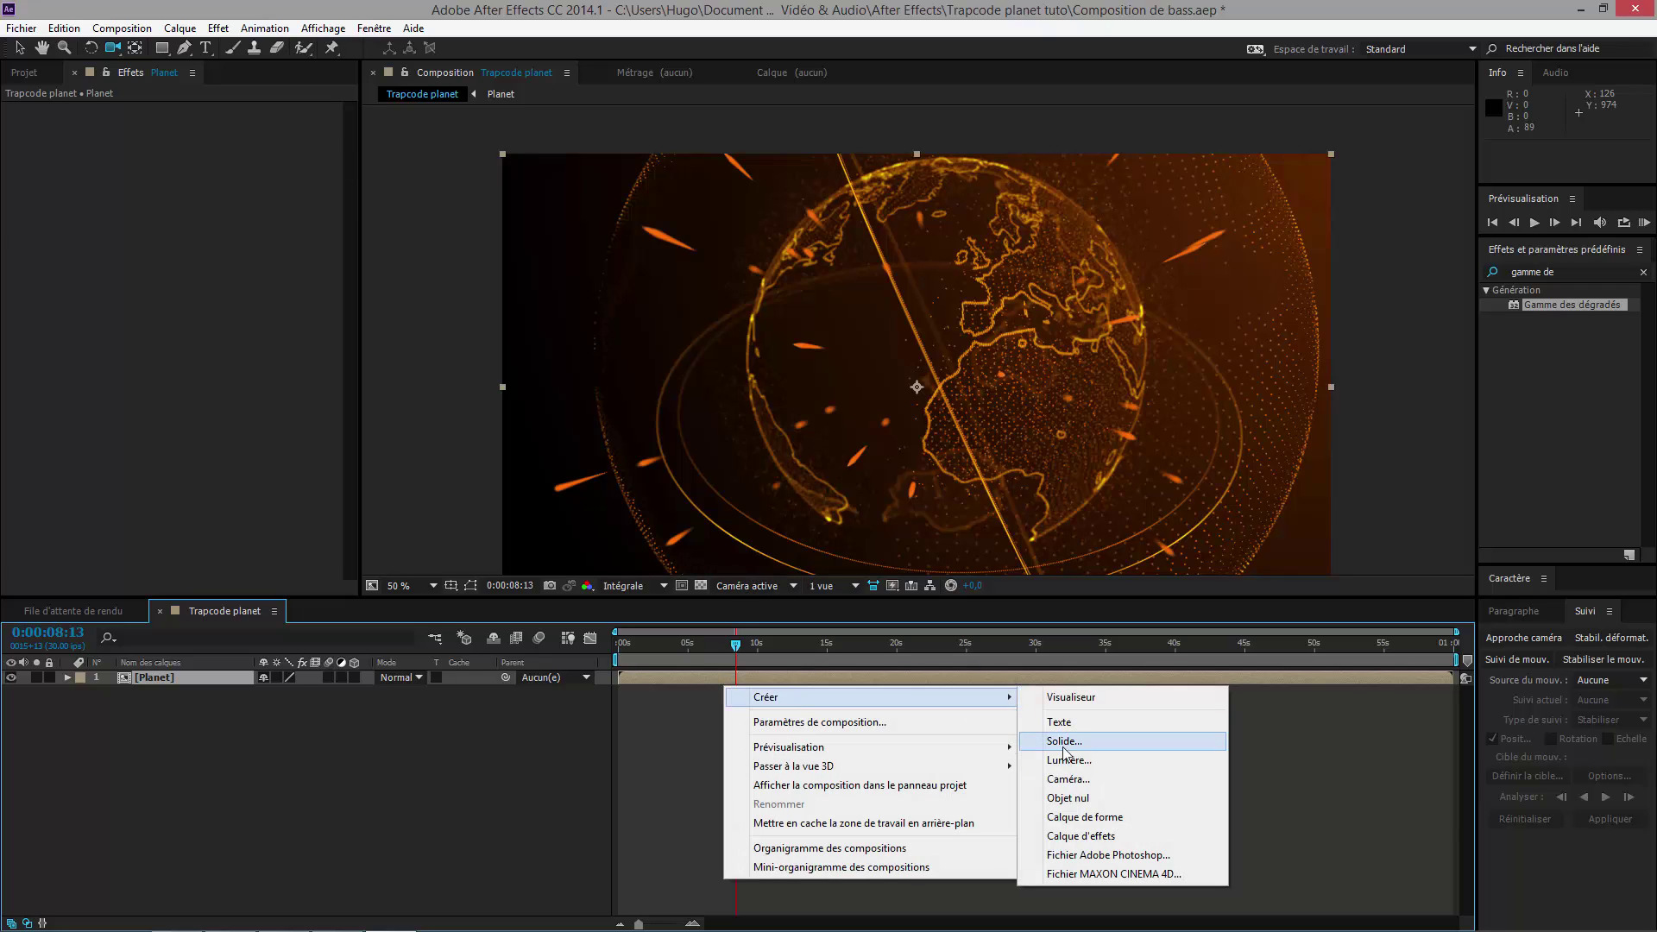
pyautogui.click(1106, 834)
pyautogui.press('Delete')
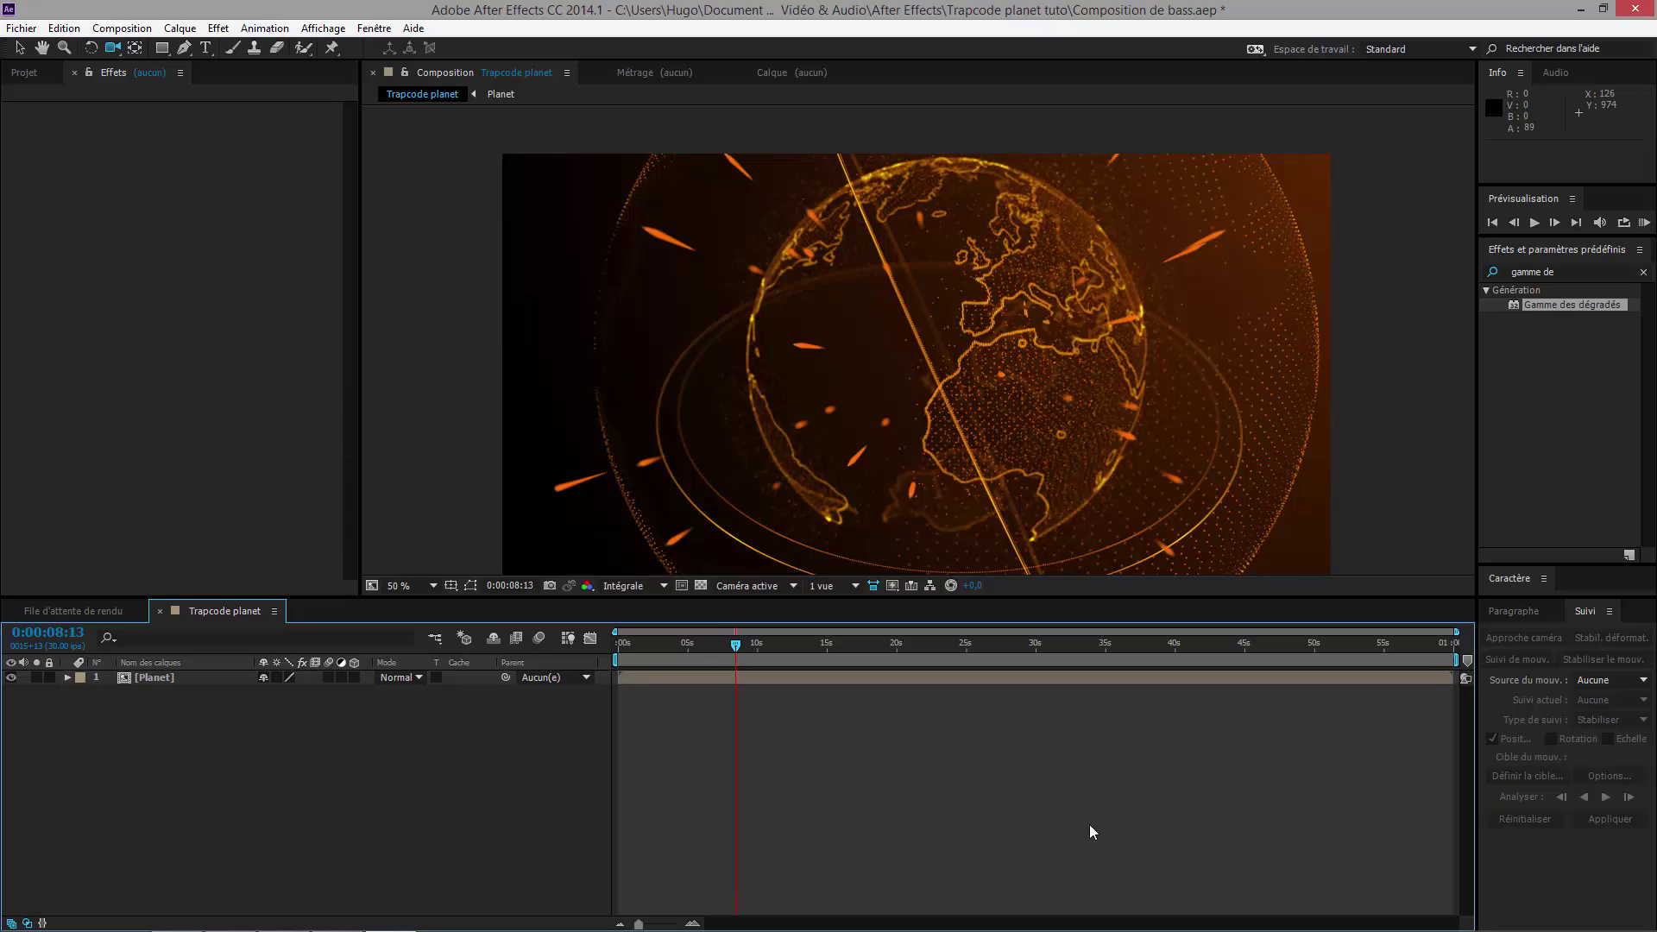
pyautogui.hotkey('ctrl', 'z')
pyautogui.press('Return')
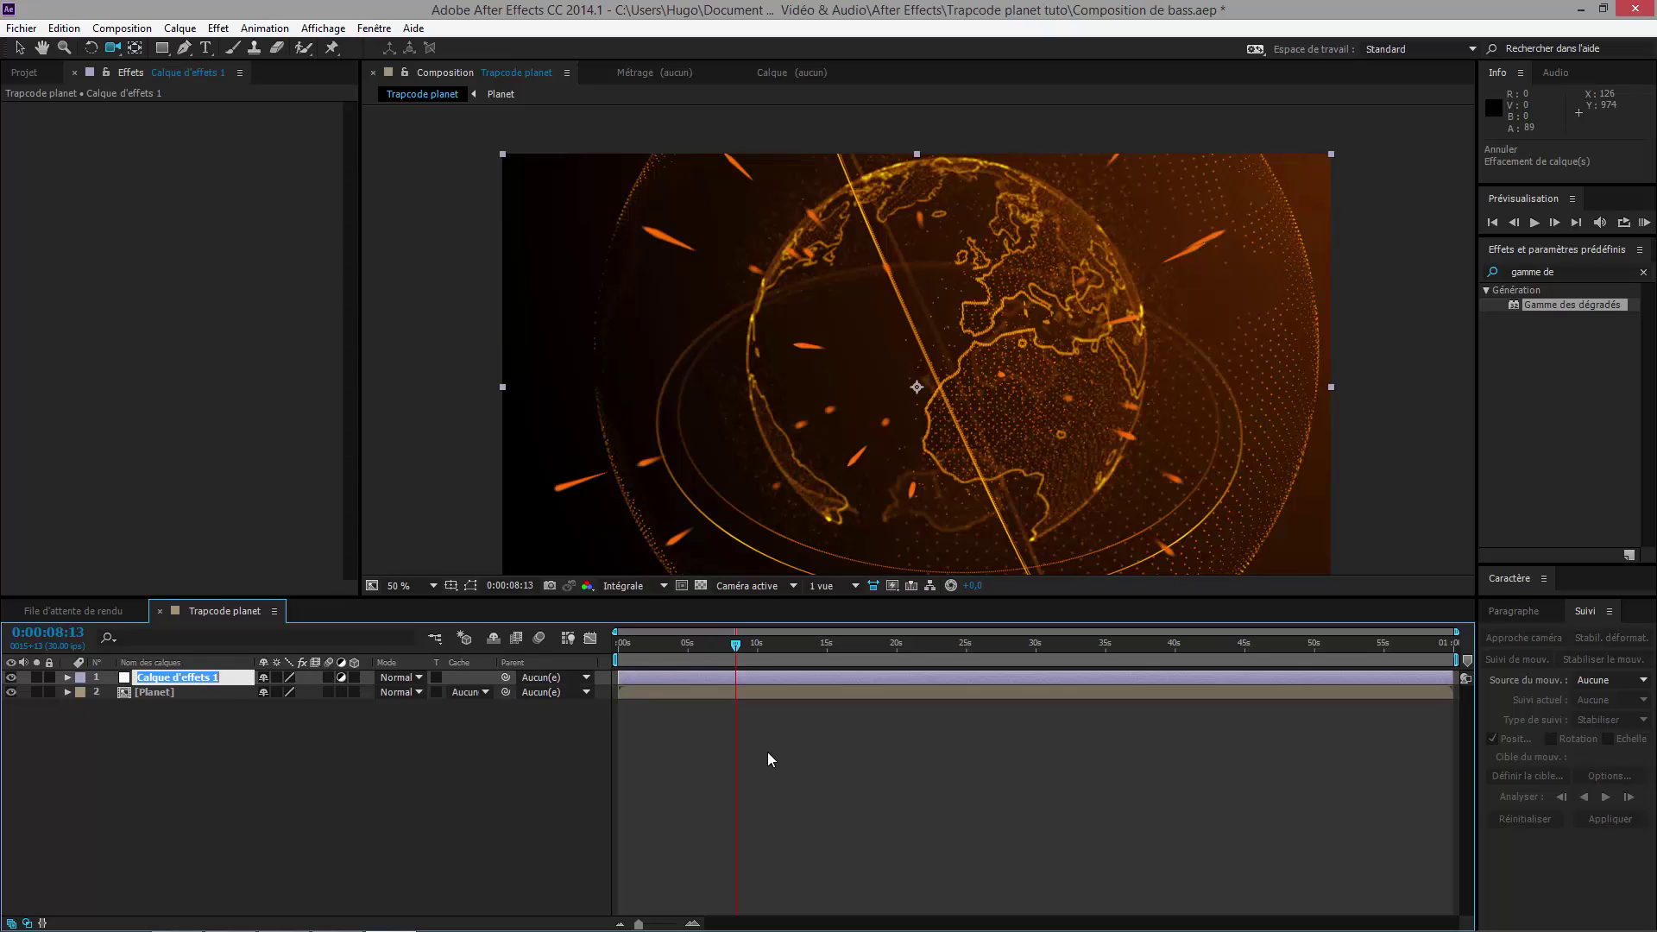
pyautogui.write('Looks')
pyautogui.press('Return')
# Step: Apply the Magic Bullet Looks effect from Red Giant Color Suite to the Looks layer and save the project
pyautogui.rightClick(183, 121)
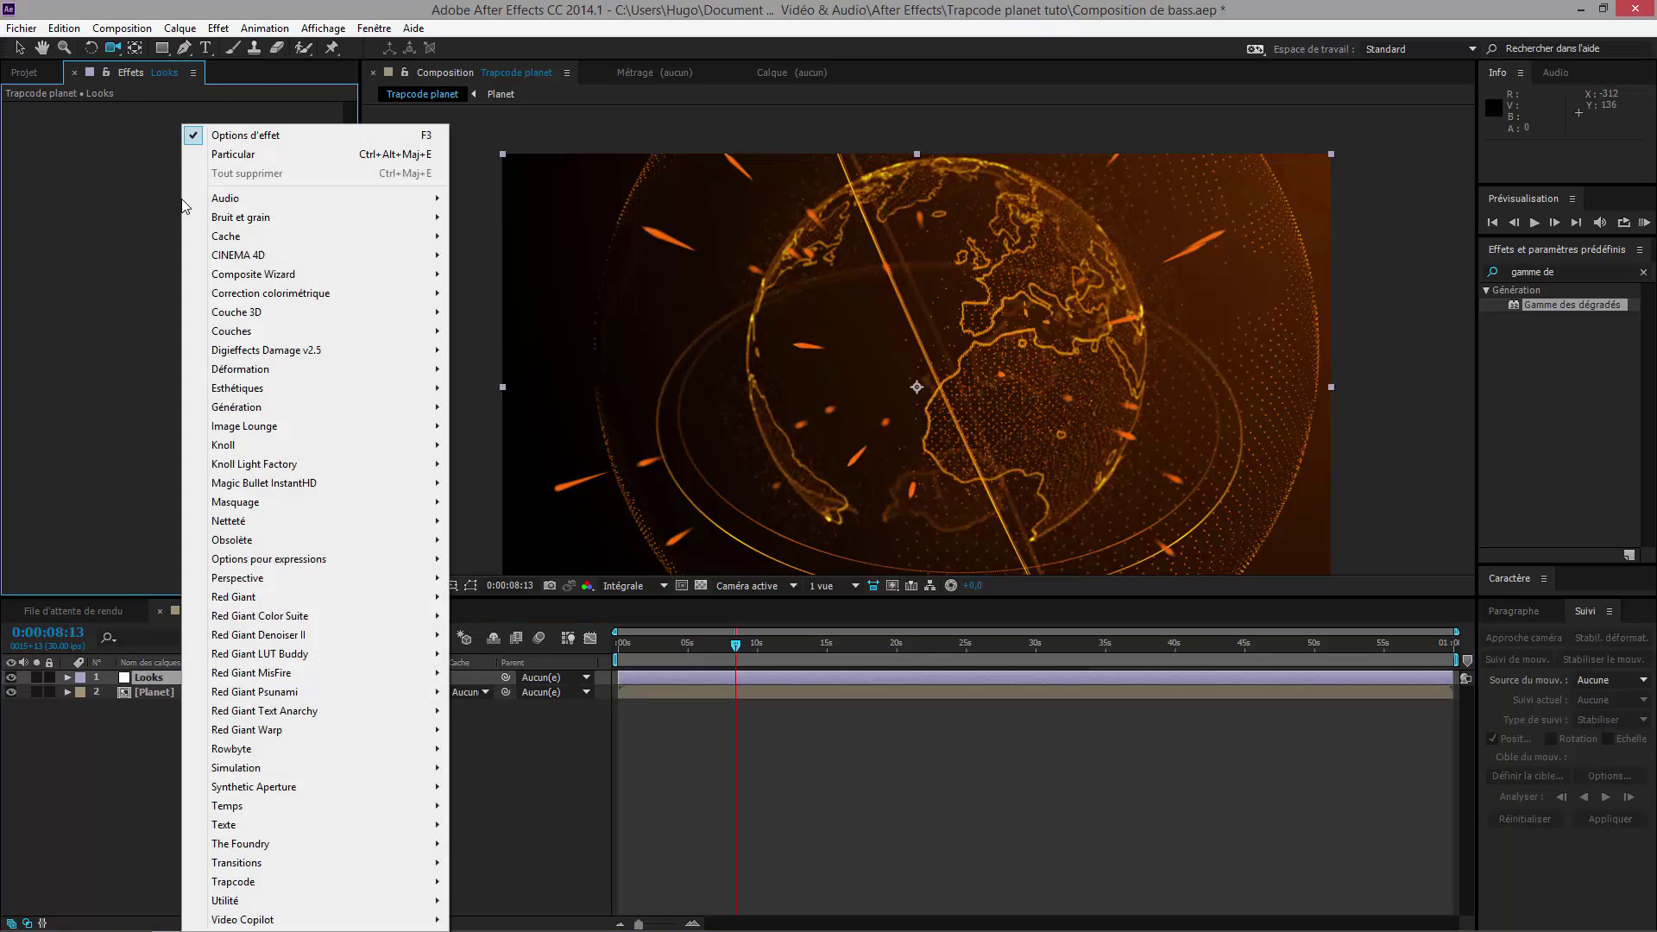
pyautogui.click(29, 246)
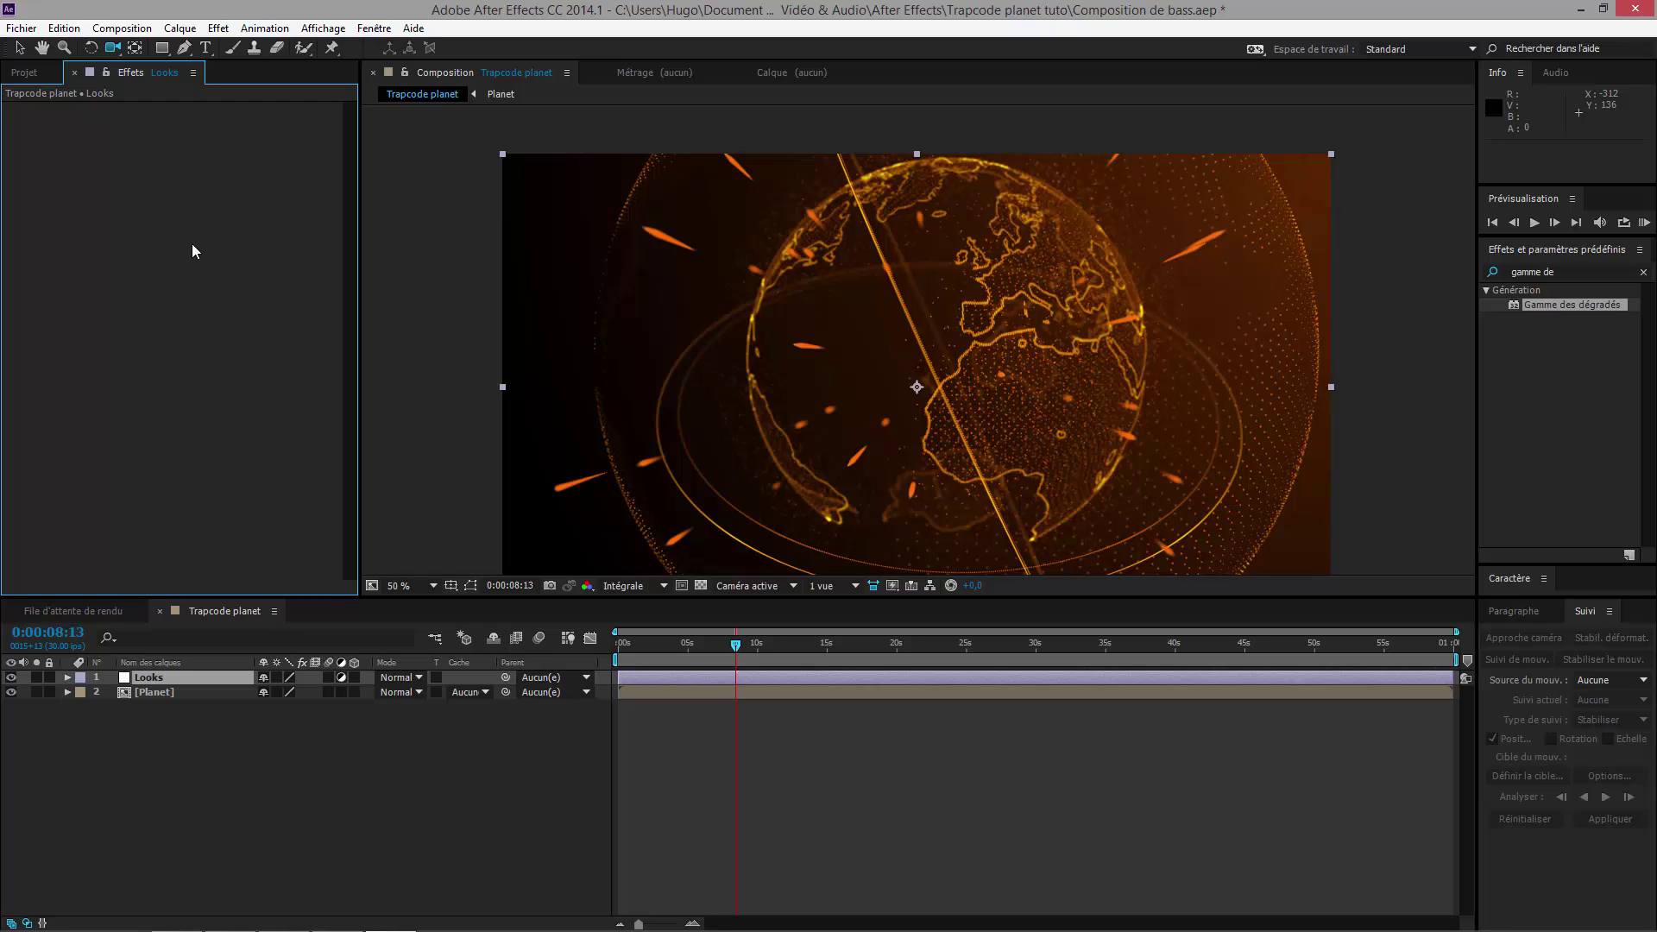
pyautogui.rightClick(718, 683)
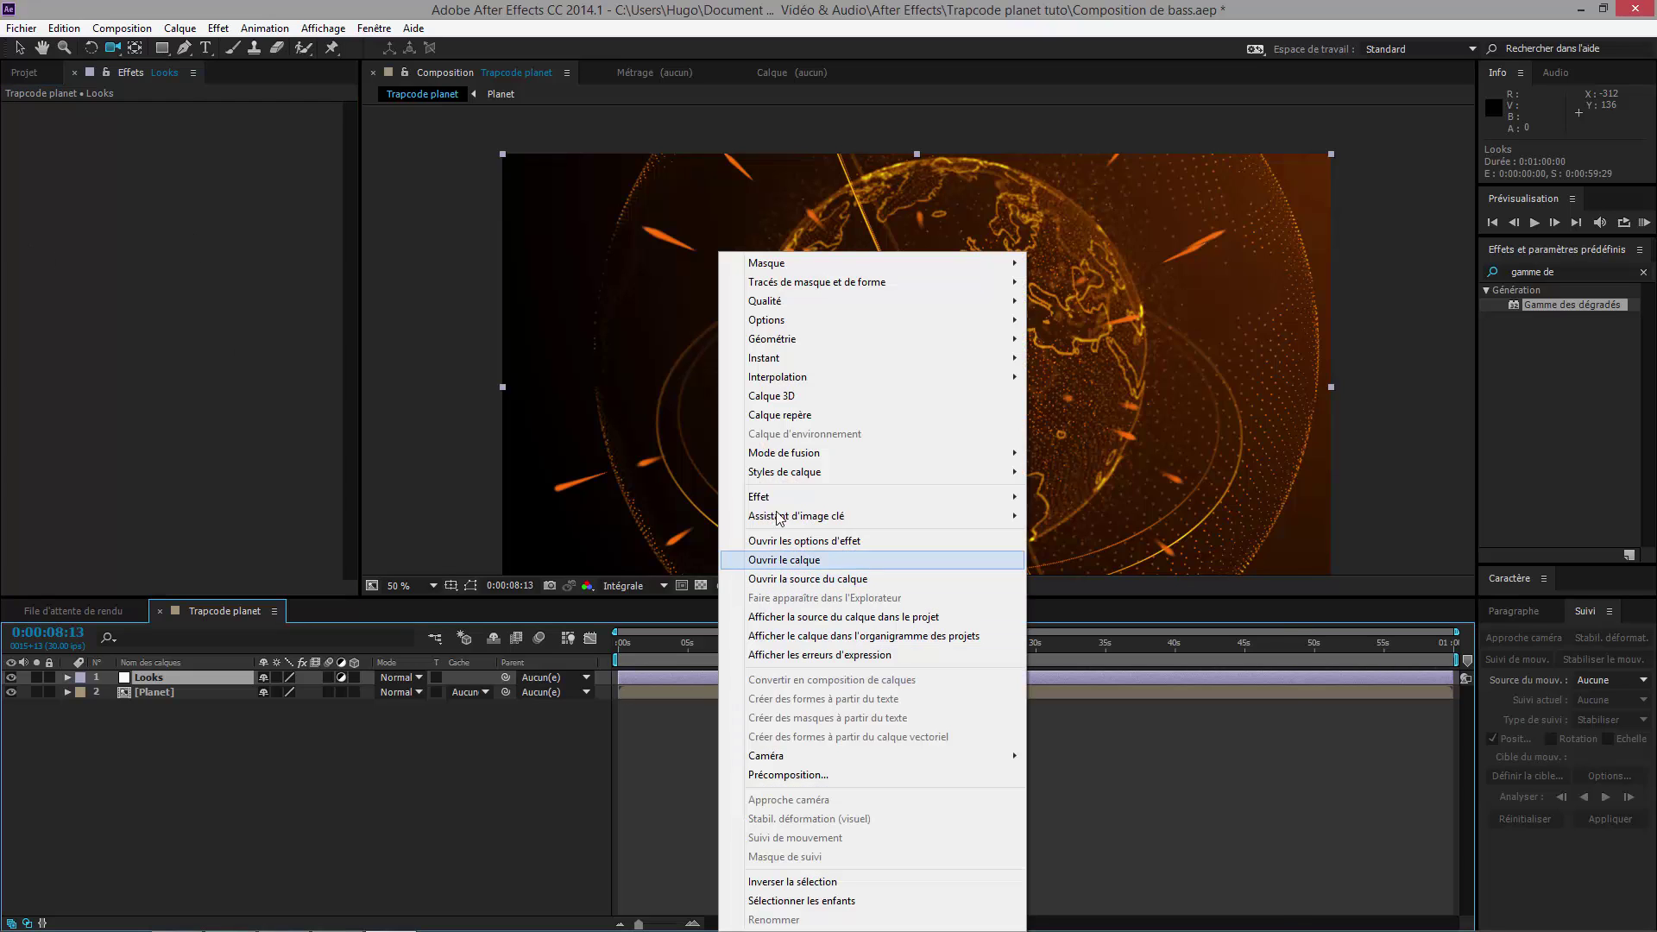
pyautogui.moveTo(759, 496)
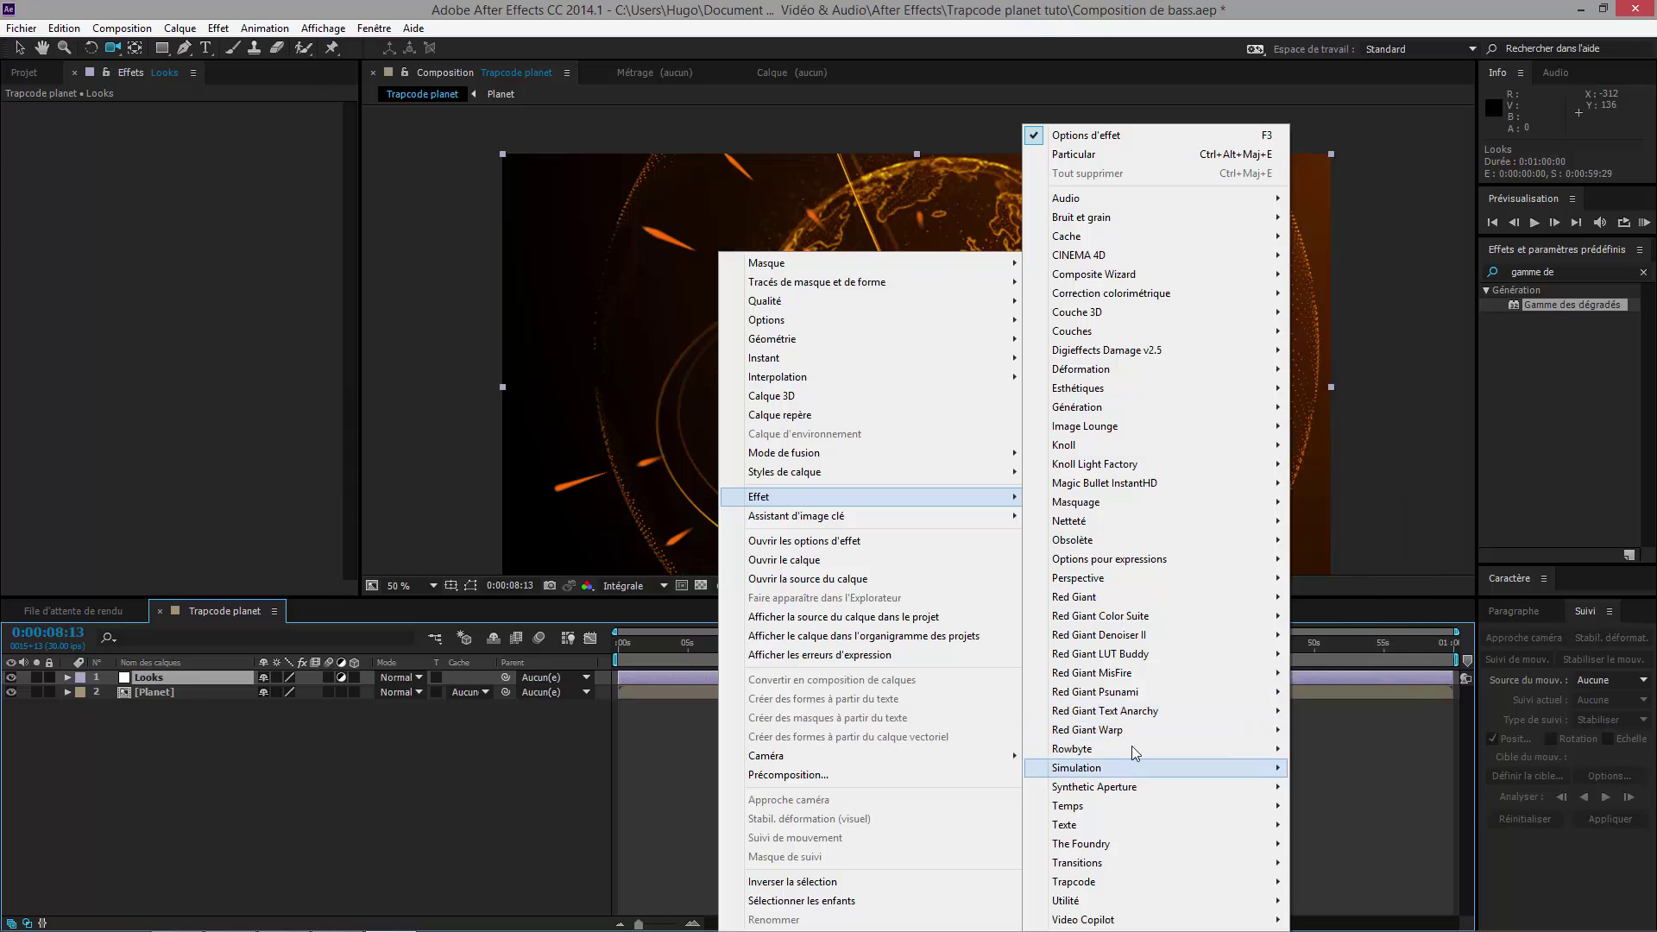
pyautogui.moveTo(1122, 617)
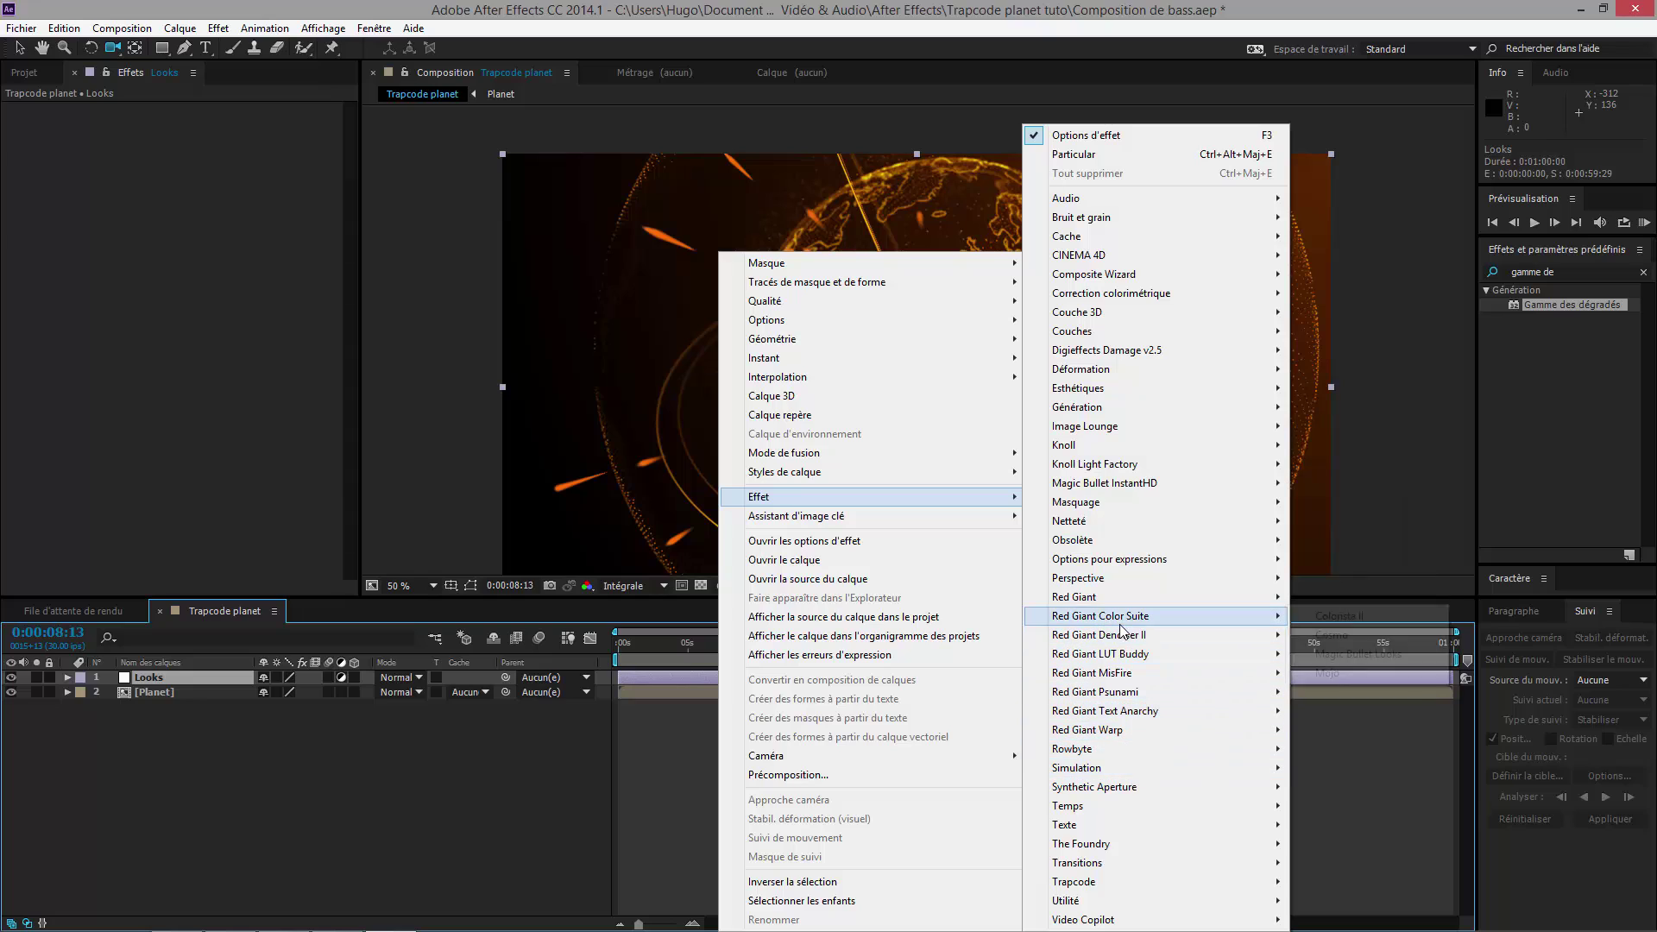
pyautogui.click(1360, 657)
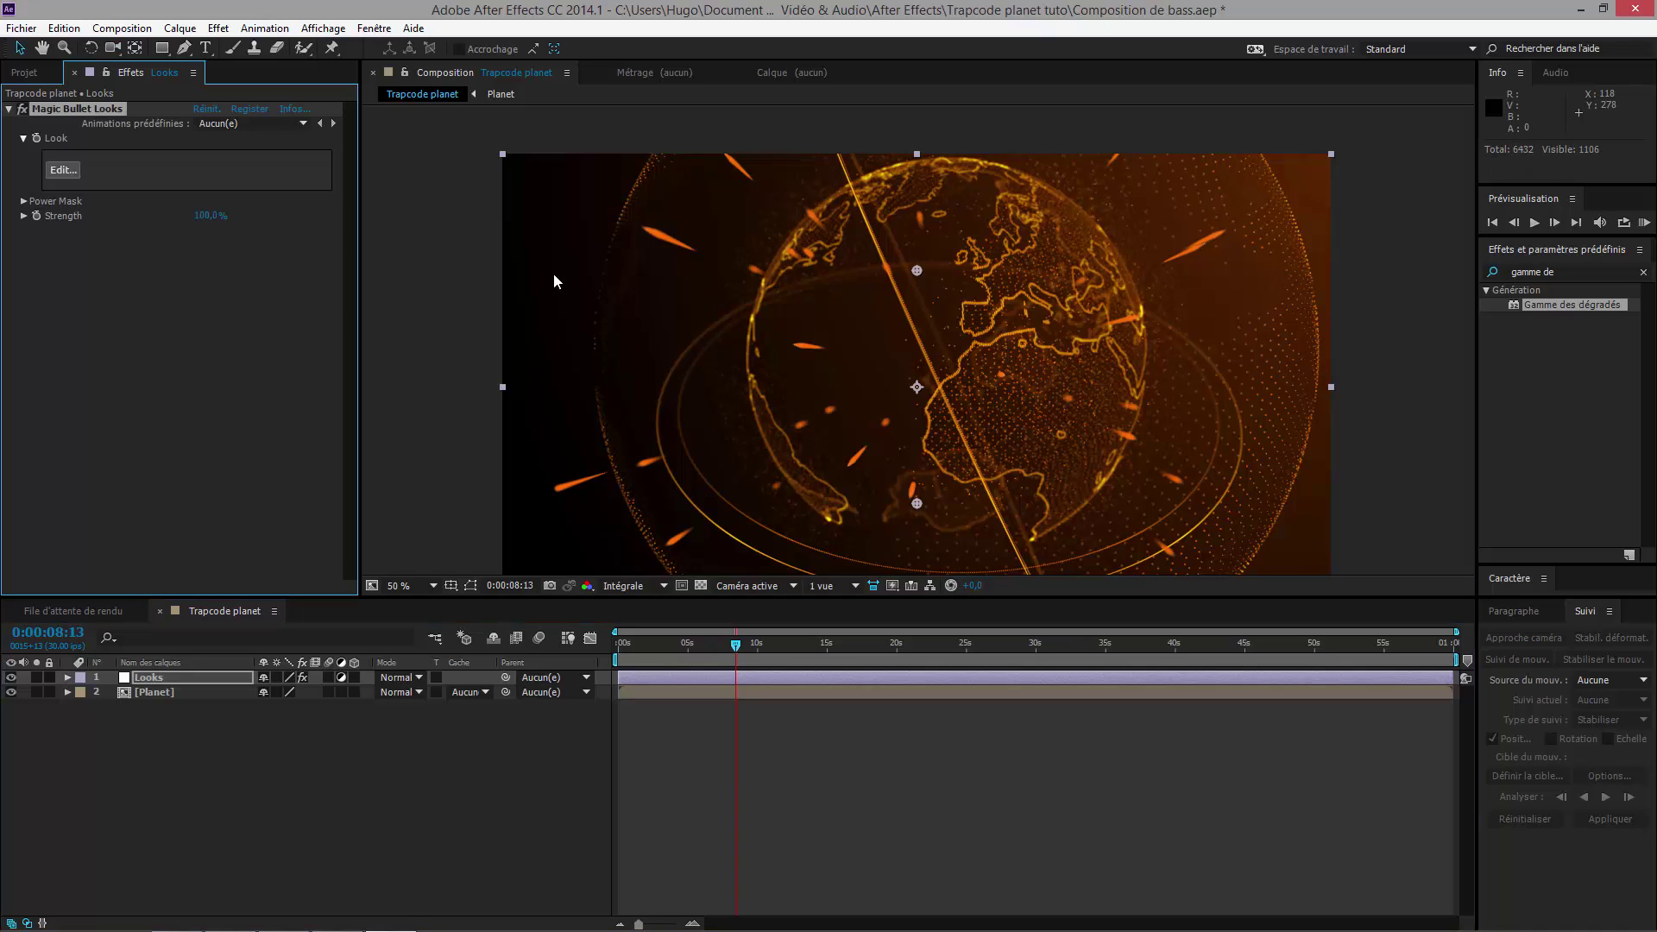
pyautogui.hotkey('ctrl', 's')
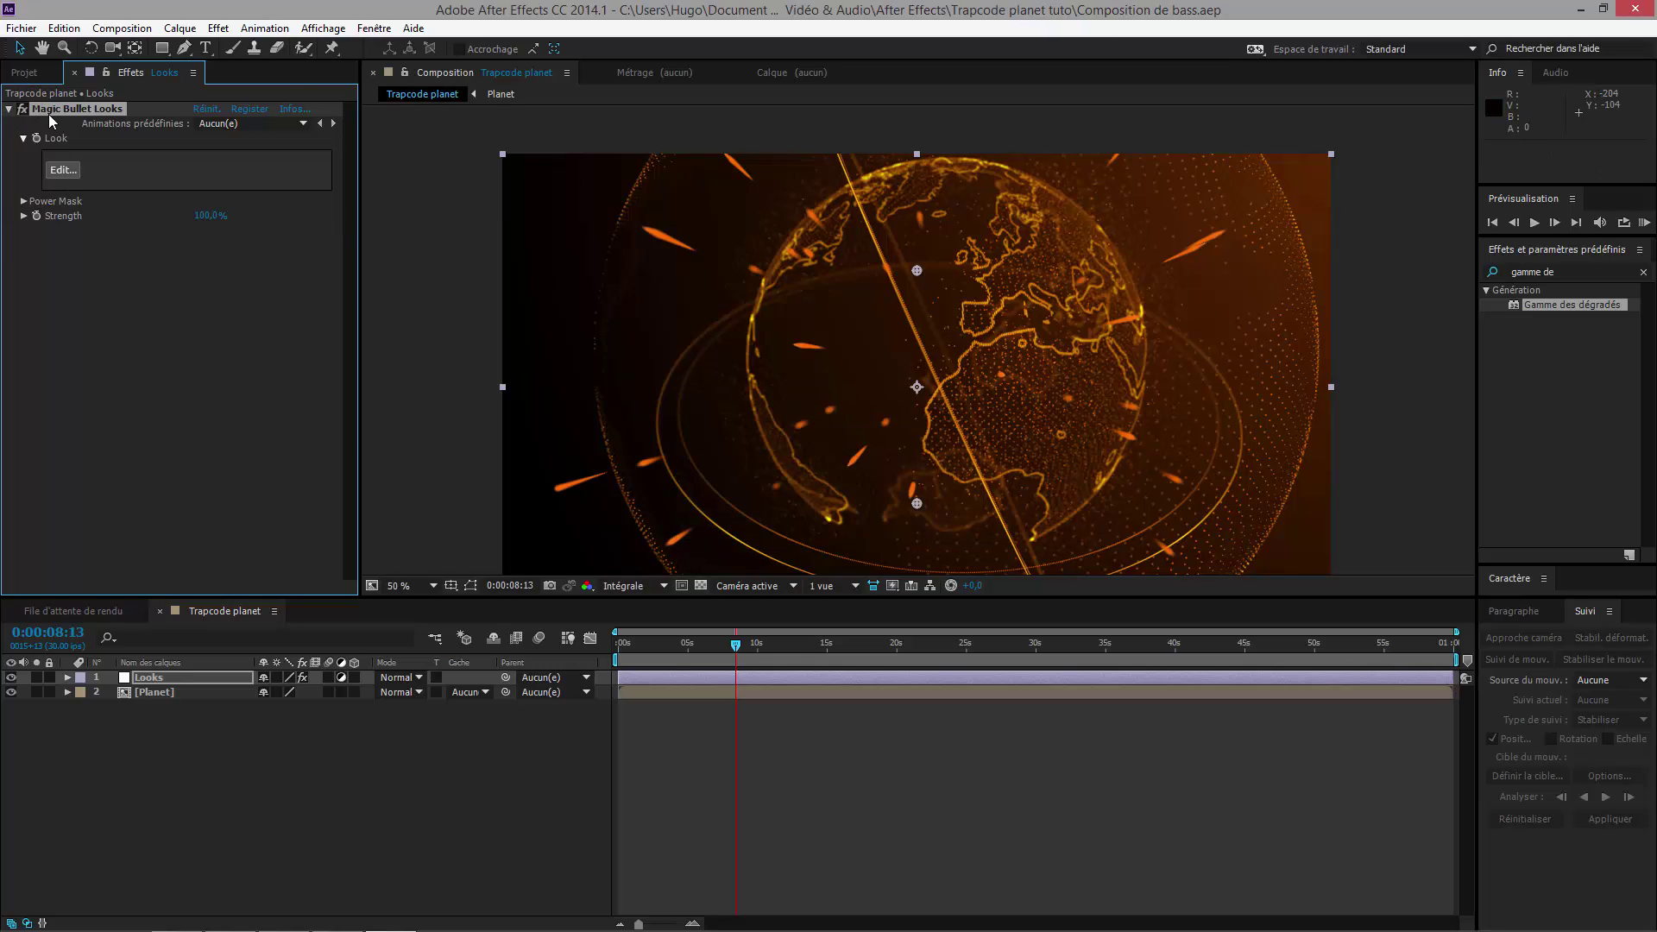
# Step: Open the Magic Bullet Looks editor and try the SultryTron and Halogen presets from Diffusion and Light
pyautogui.click(64, 172)
pyautogui.click(67, 172)
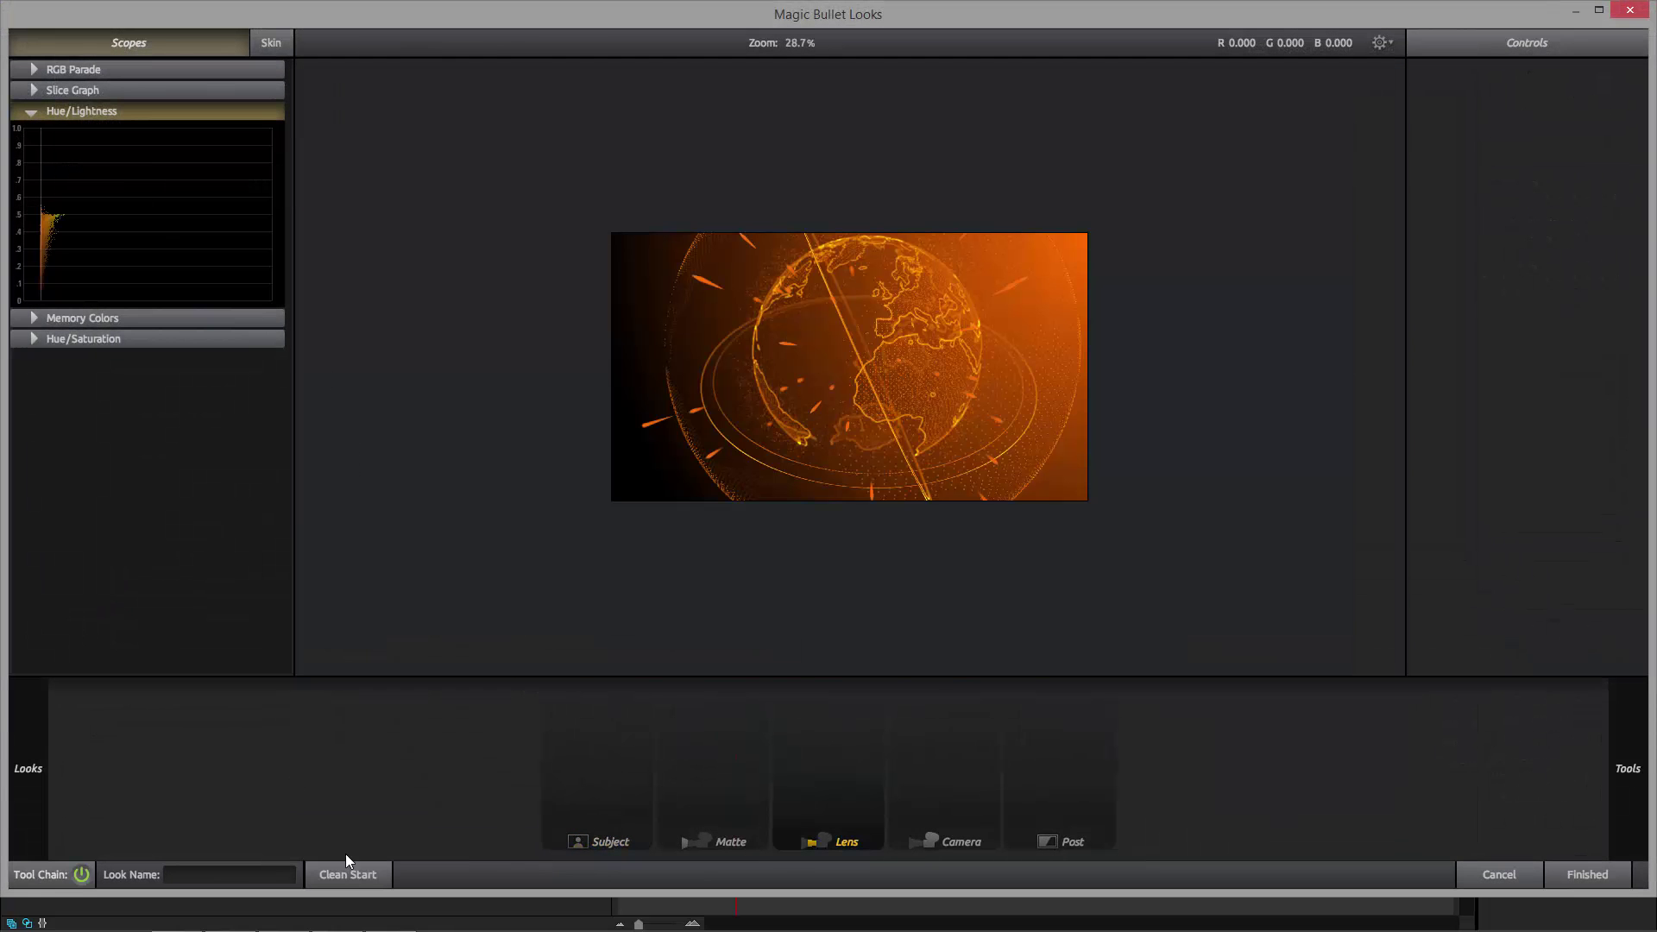
pyautogui.moveTo(43, 758)
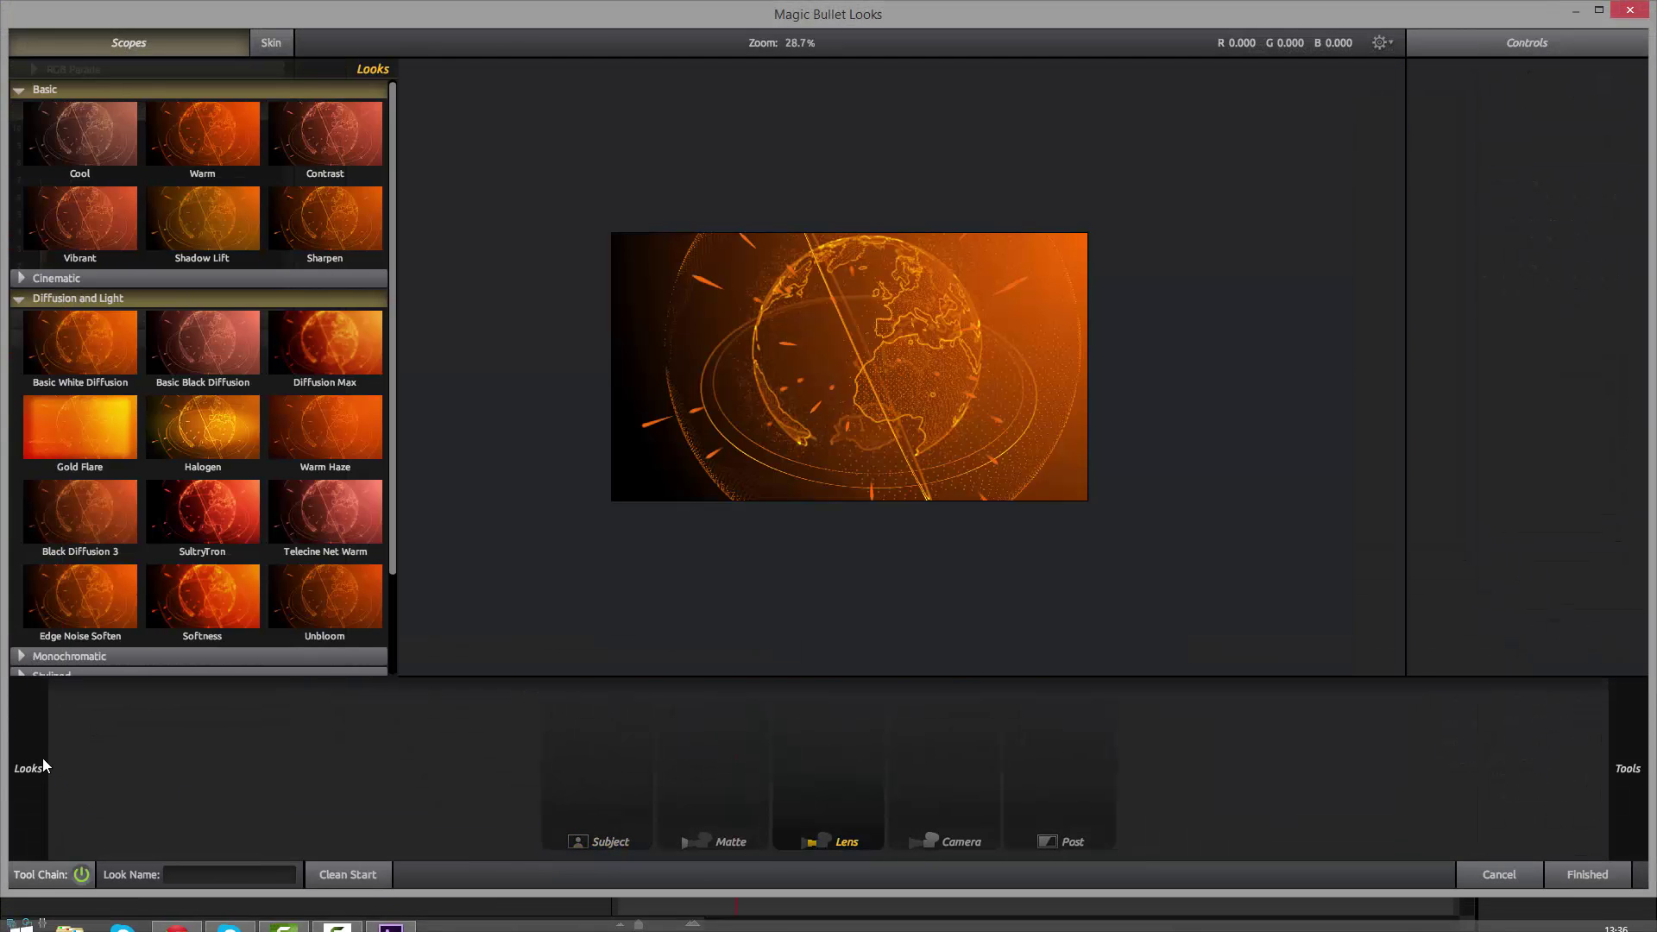
pyautogui.click(195, 462)
pyautogui.click(213, 519)
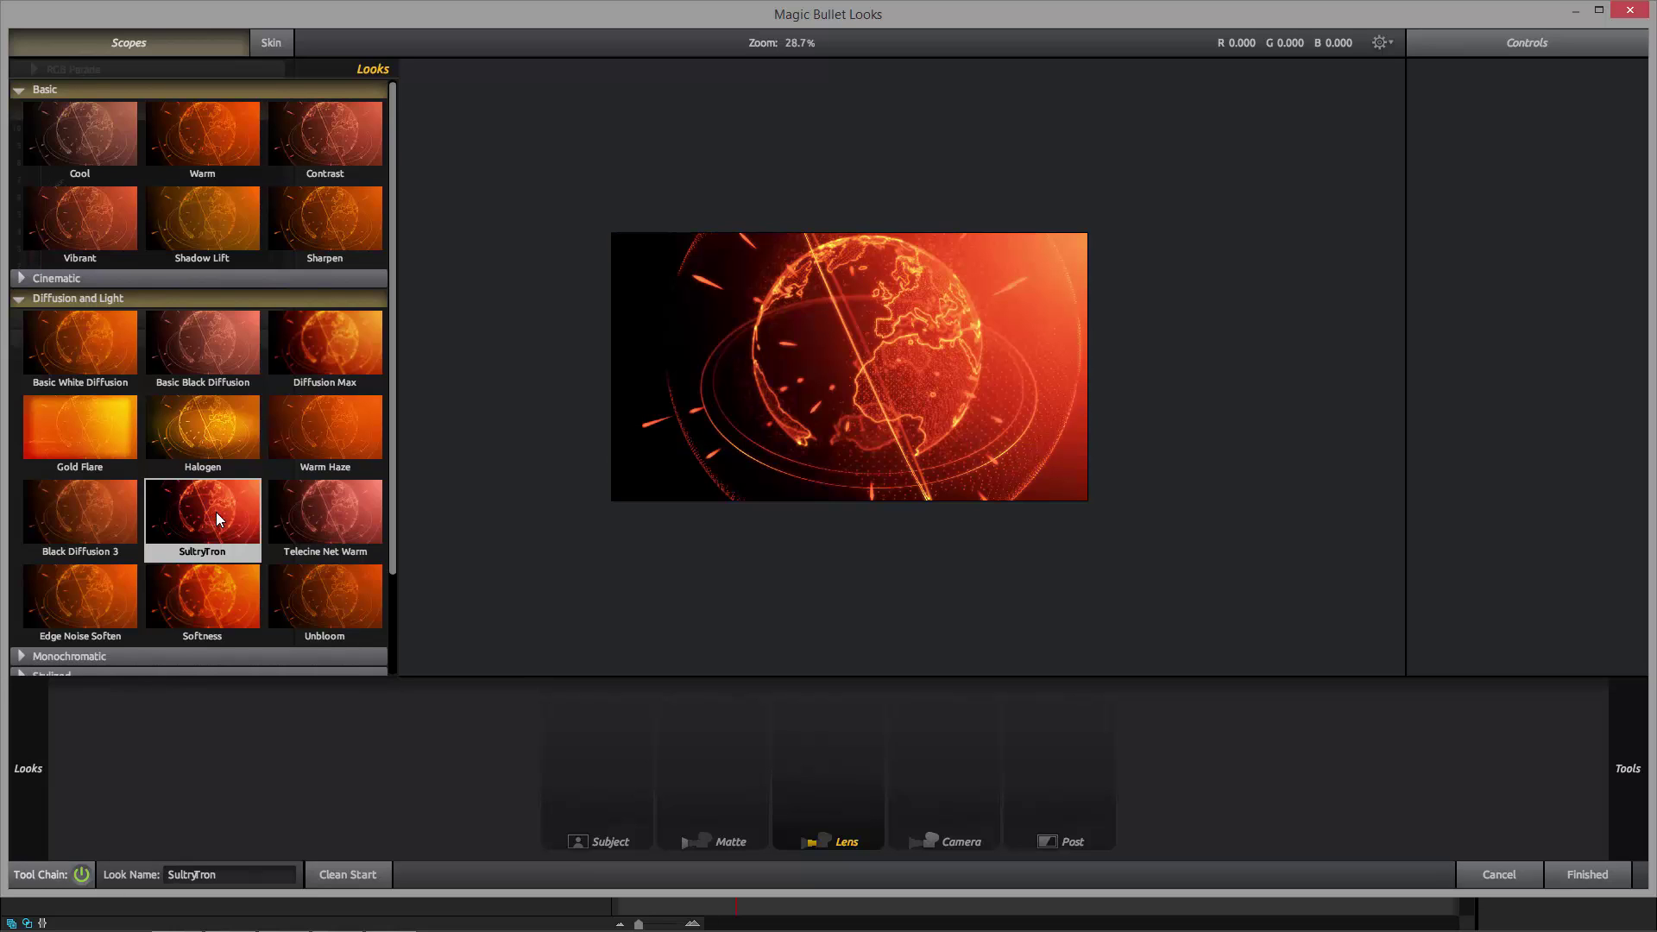
pyautogui.click(203, 471)
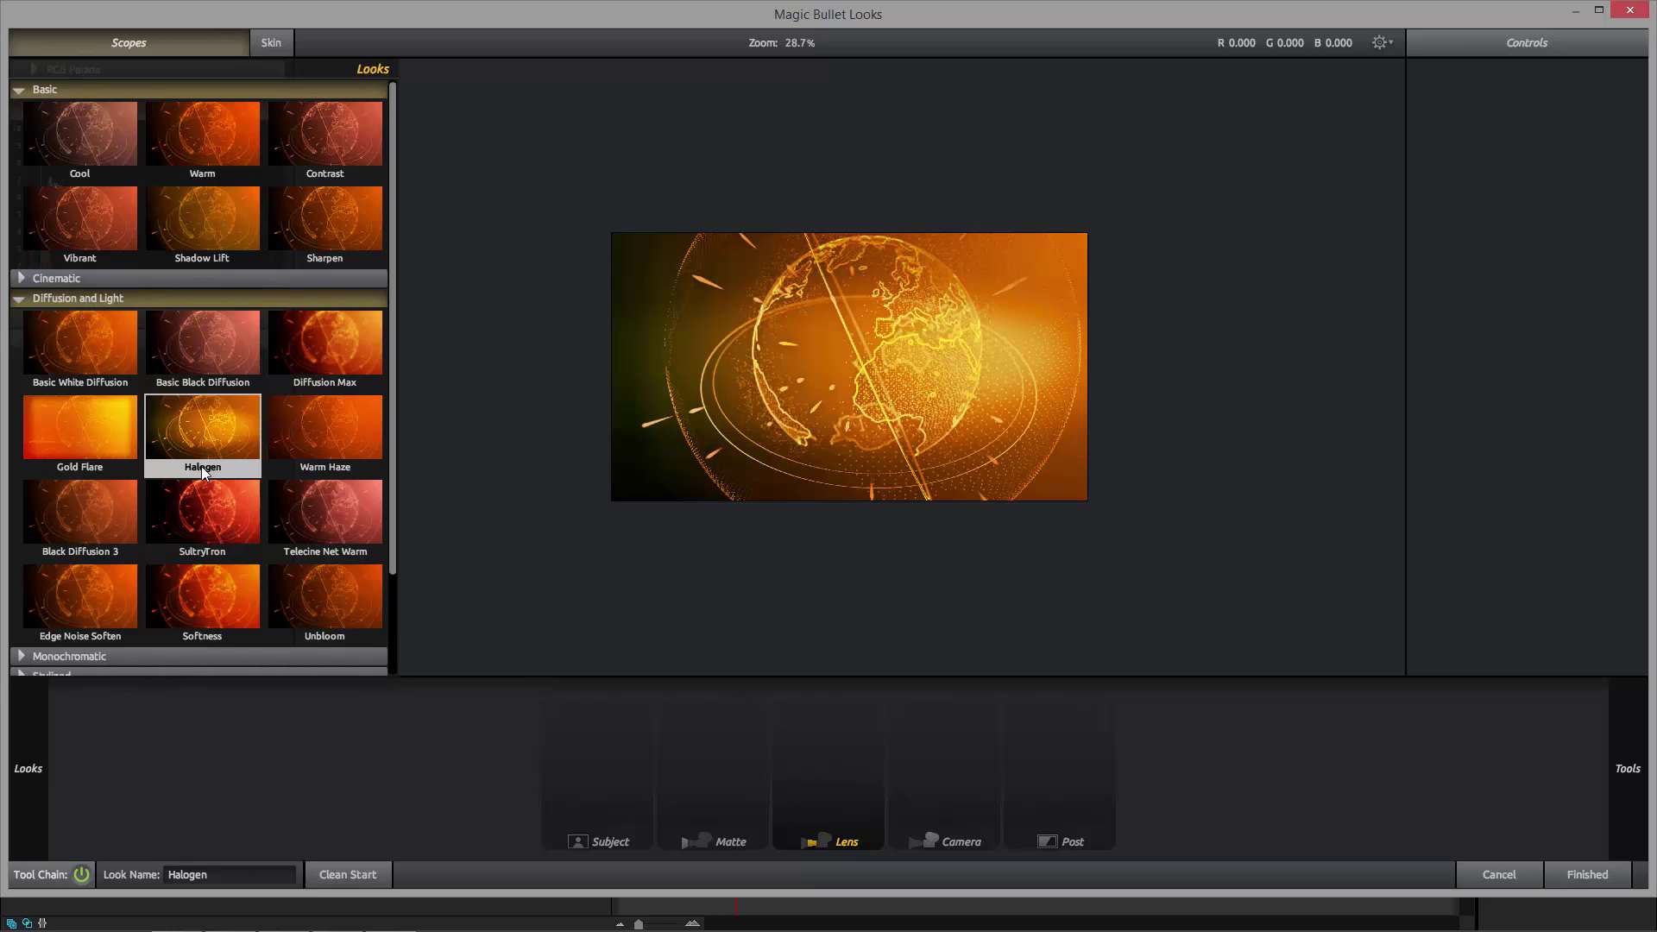
# Step: Try the Graphic Novel, Sepia Big Grain and Blue Chrome presets from the Monochromatic looks
pyautogui.scroll(-2, 213, 363)
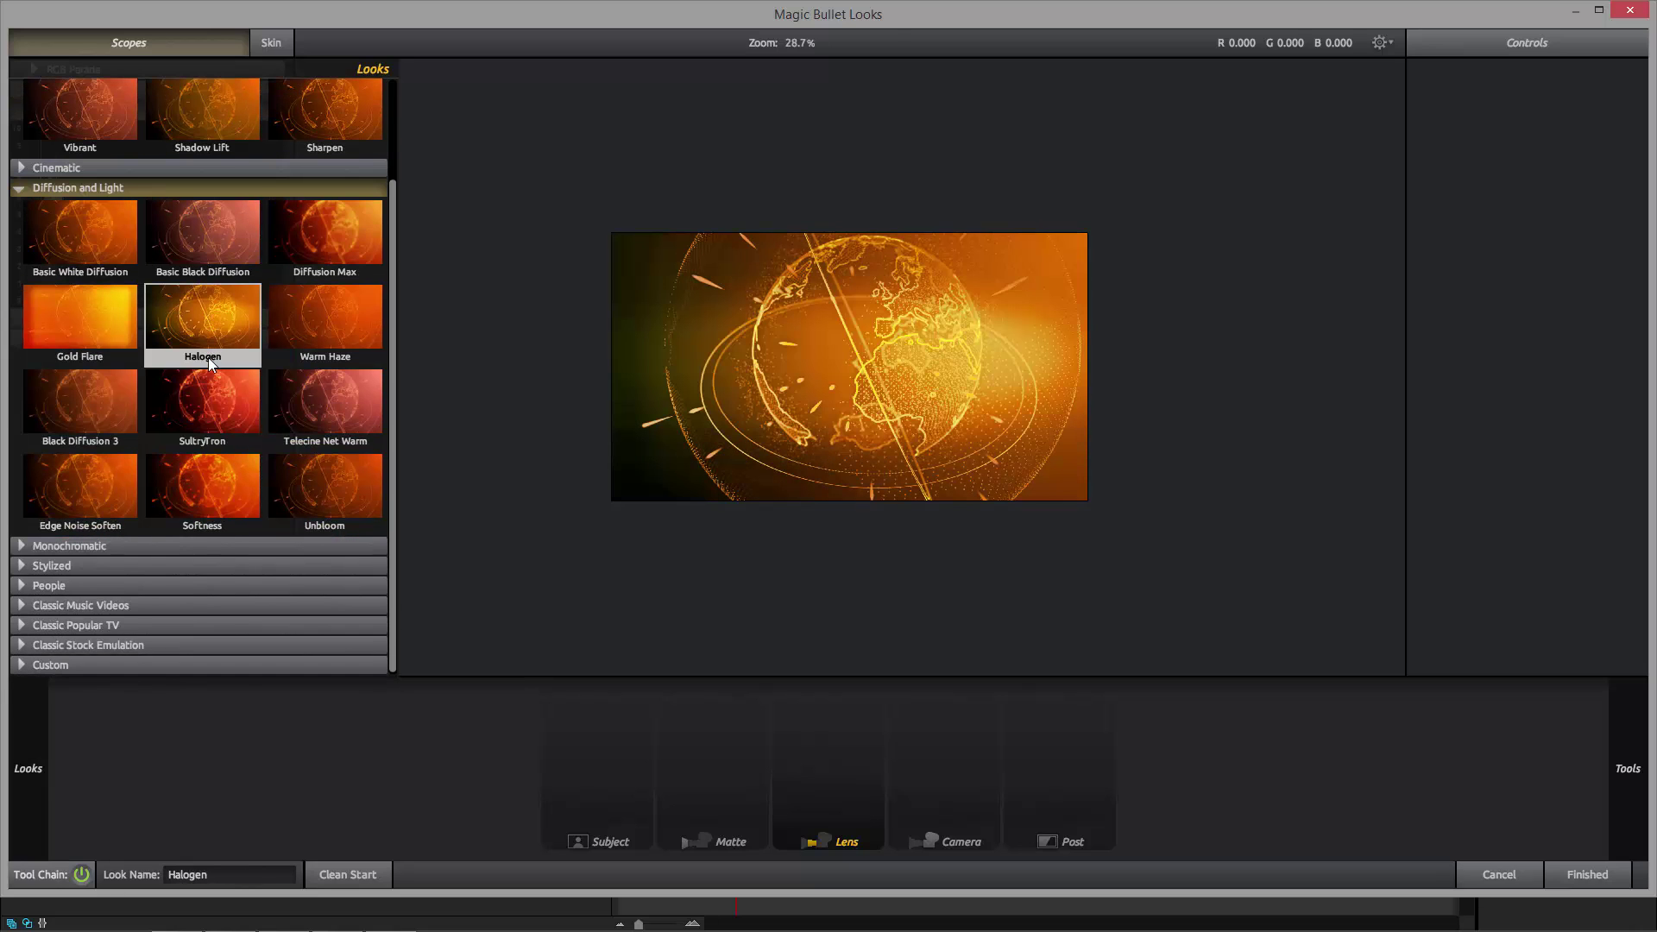
pyautogui.click(23, 548)
pyautogui.scroll(-2, 198, 577)
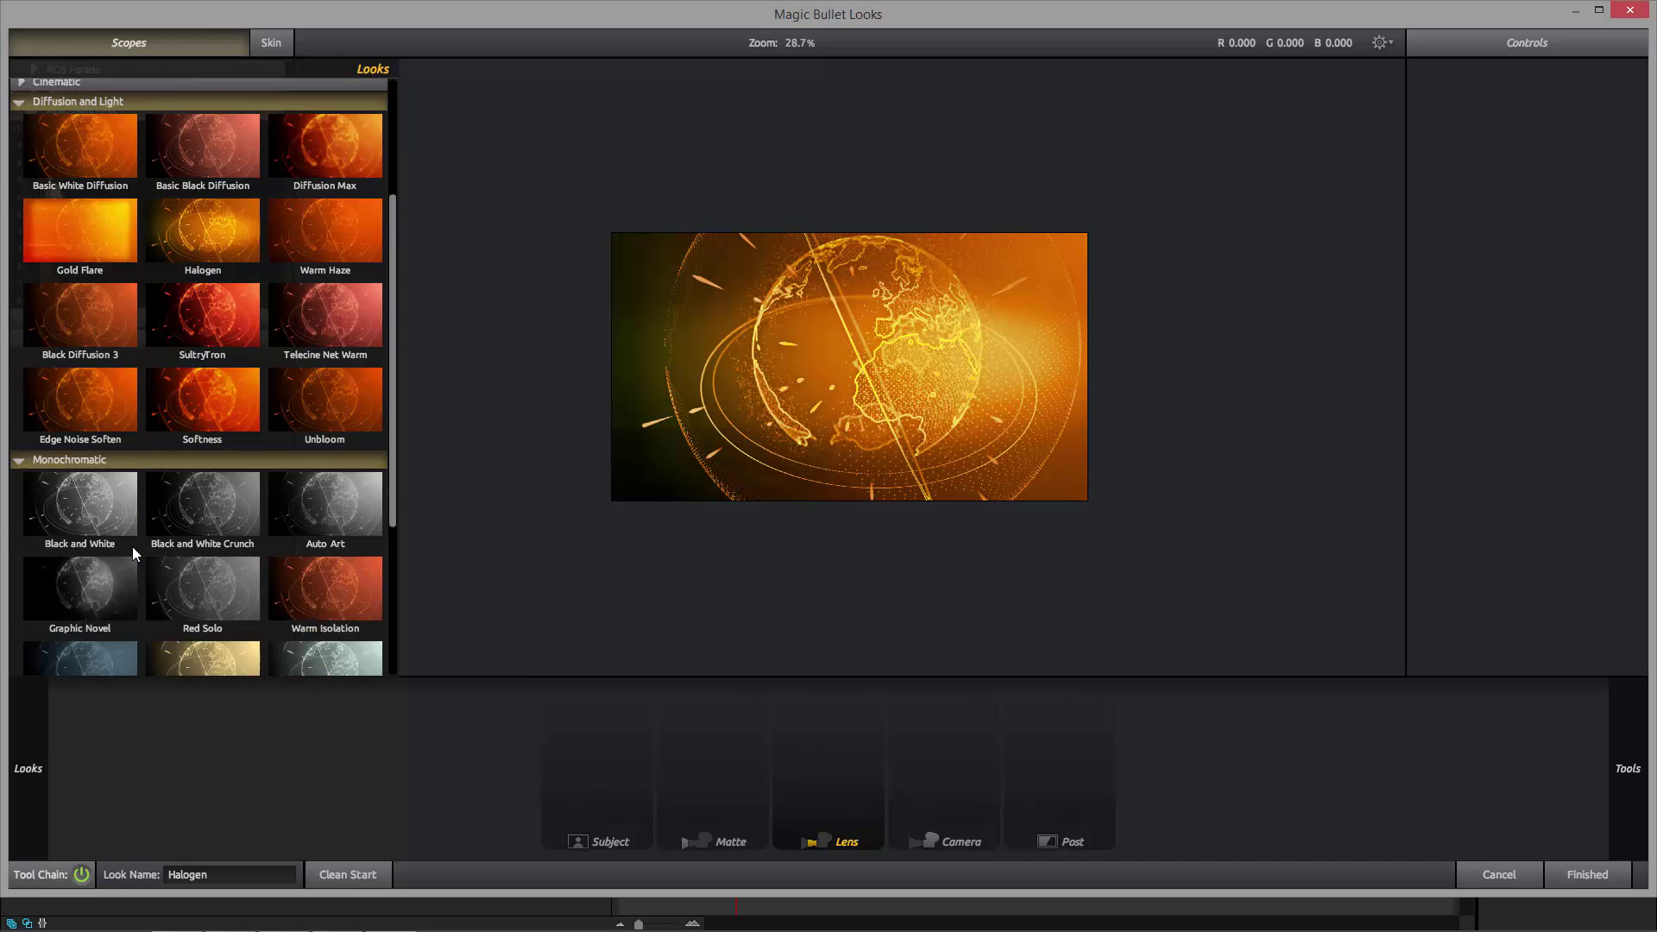
pyautogui.scroll(-3, 202, 518)
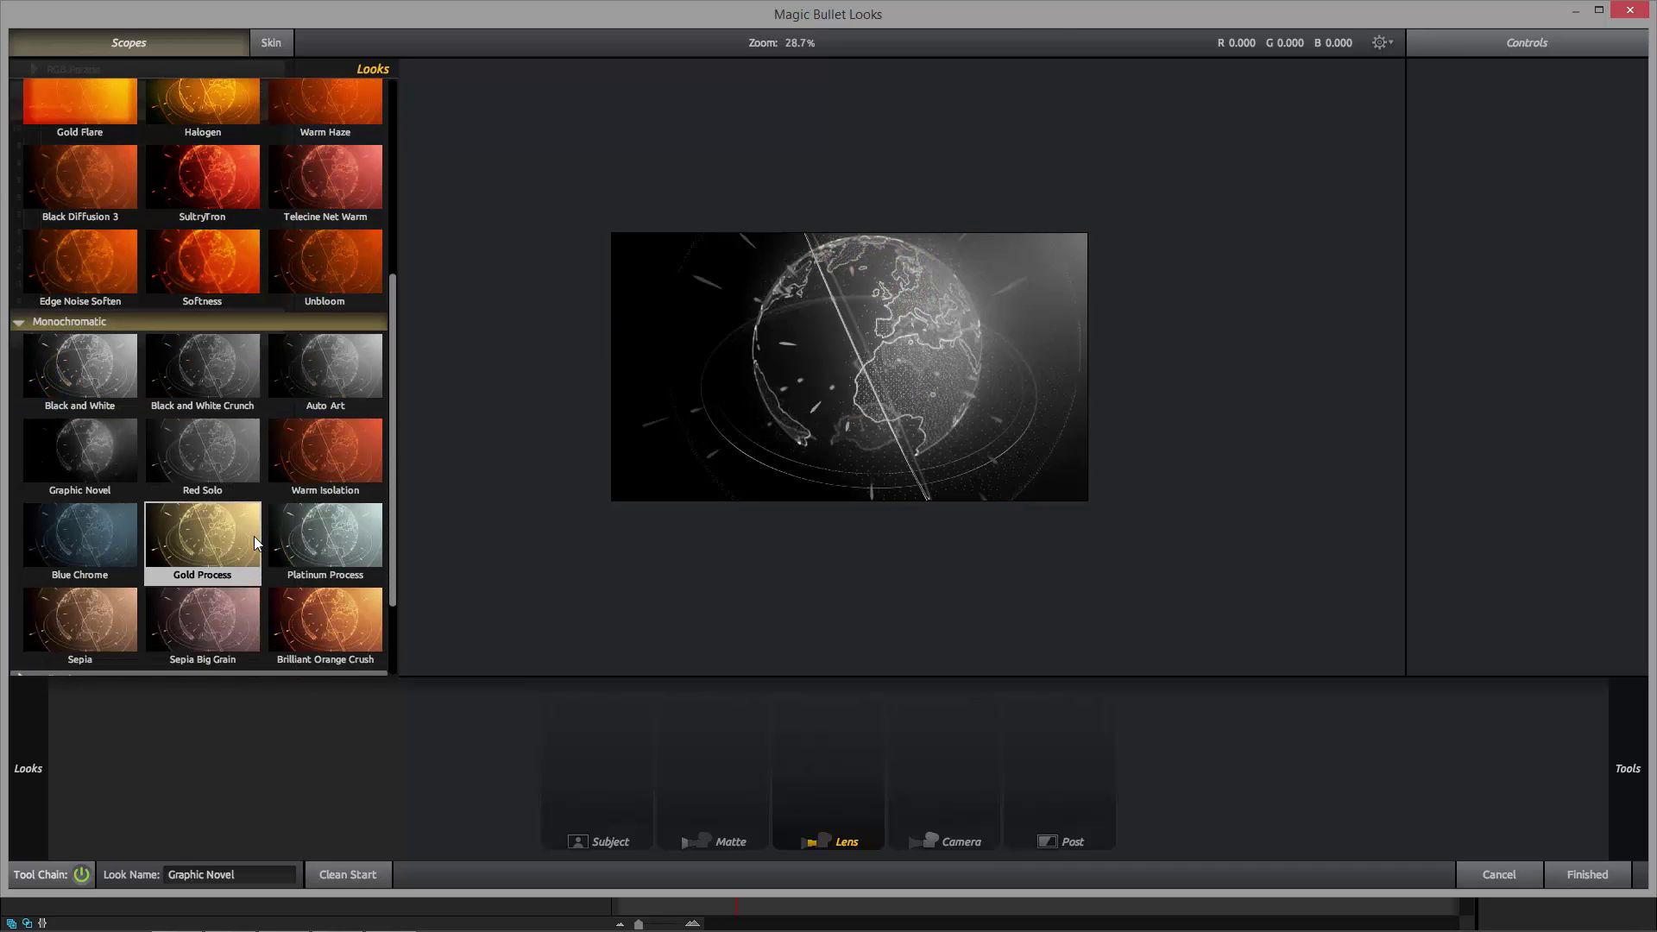
pyautogui.click(326, 596)
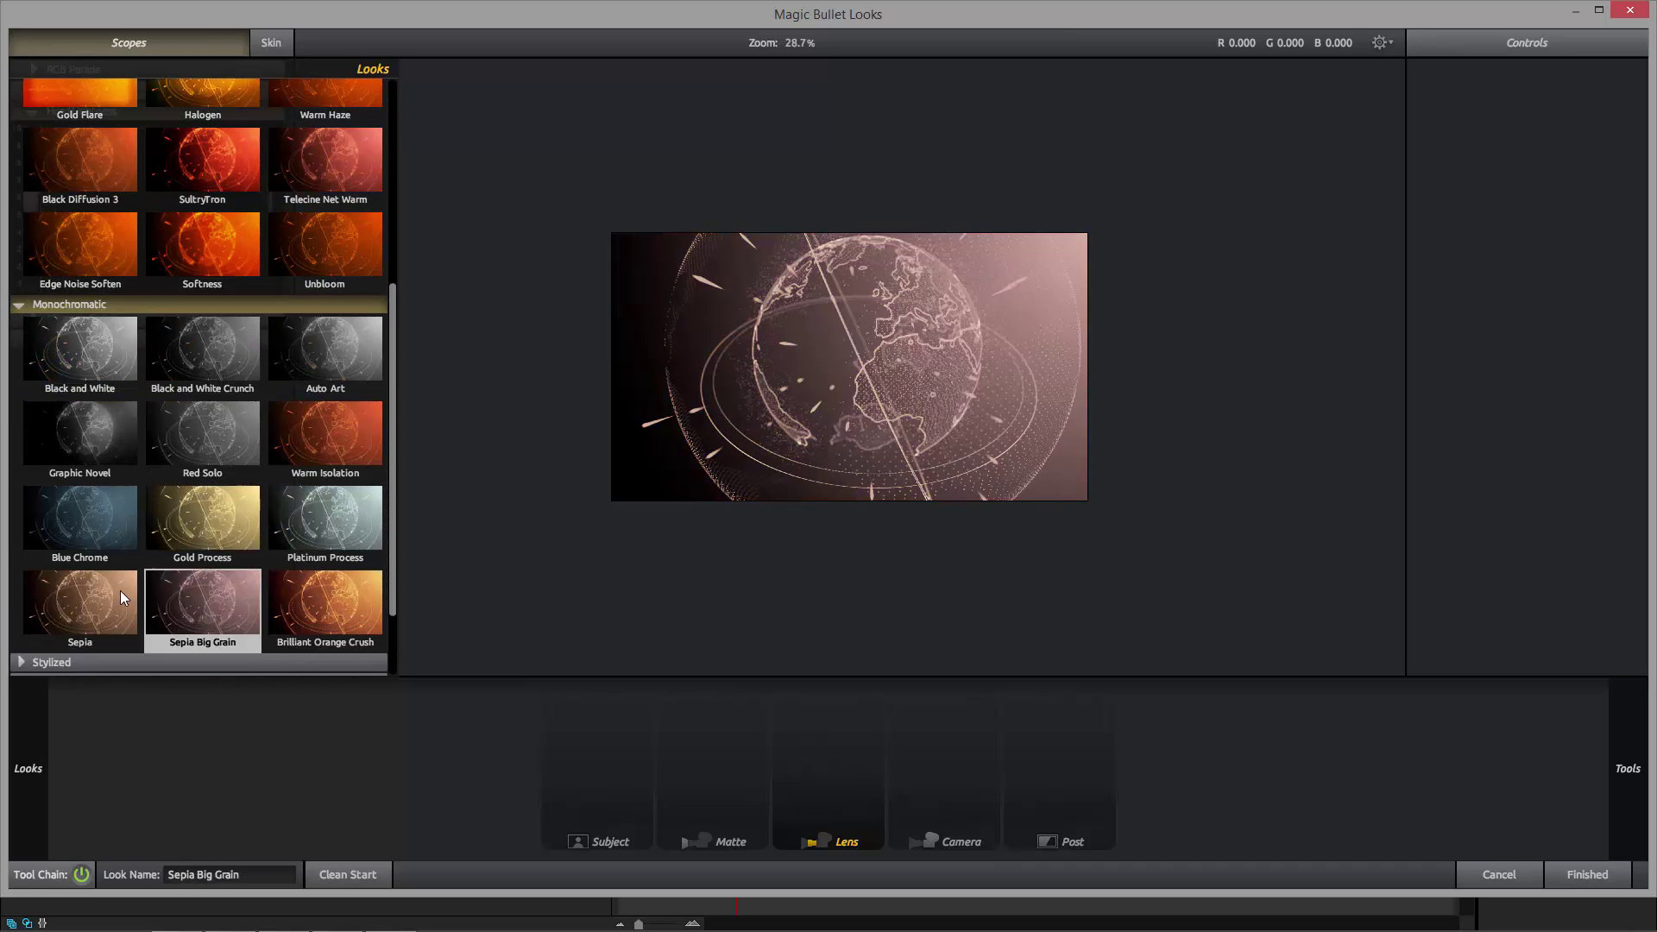
pyautogui.click(108, 516)
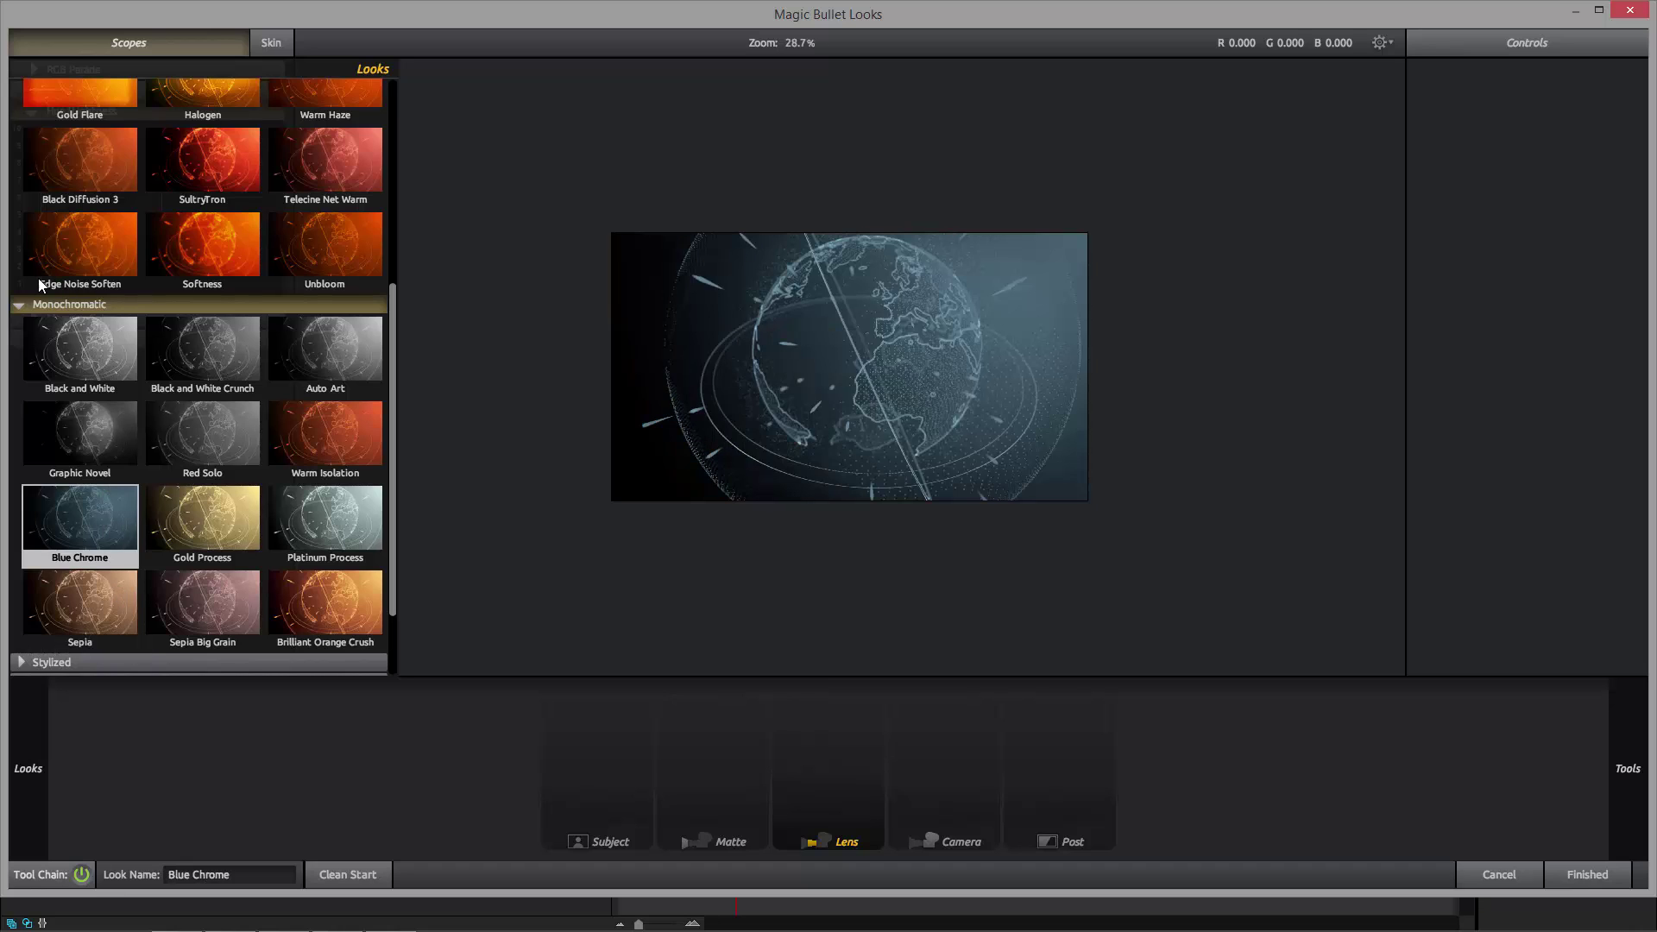
# Step: Collapse the Monochromatic looks and apply the Tension preset from the Classic Popular TV group
pyautogui.click(21, 304)
pyautogui.click(26, 324)
pyautogui.click(19, 607)
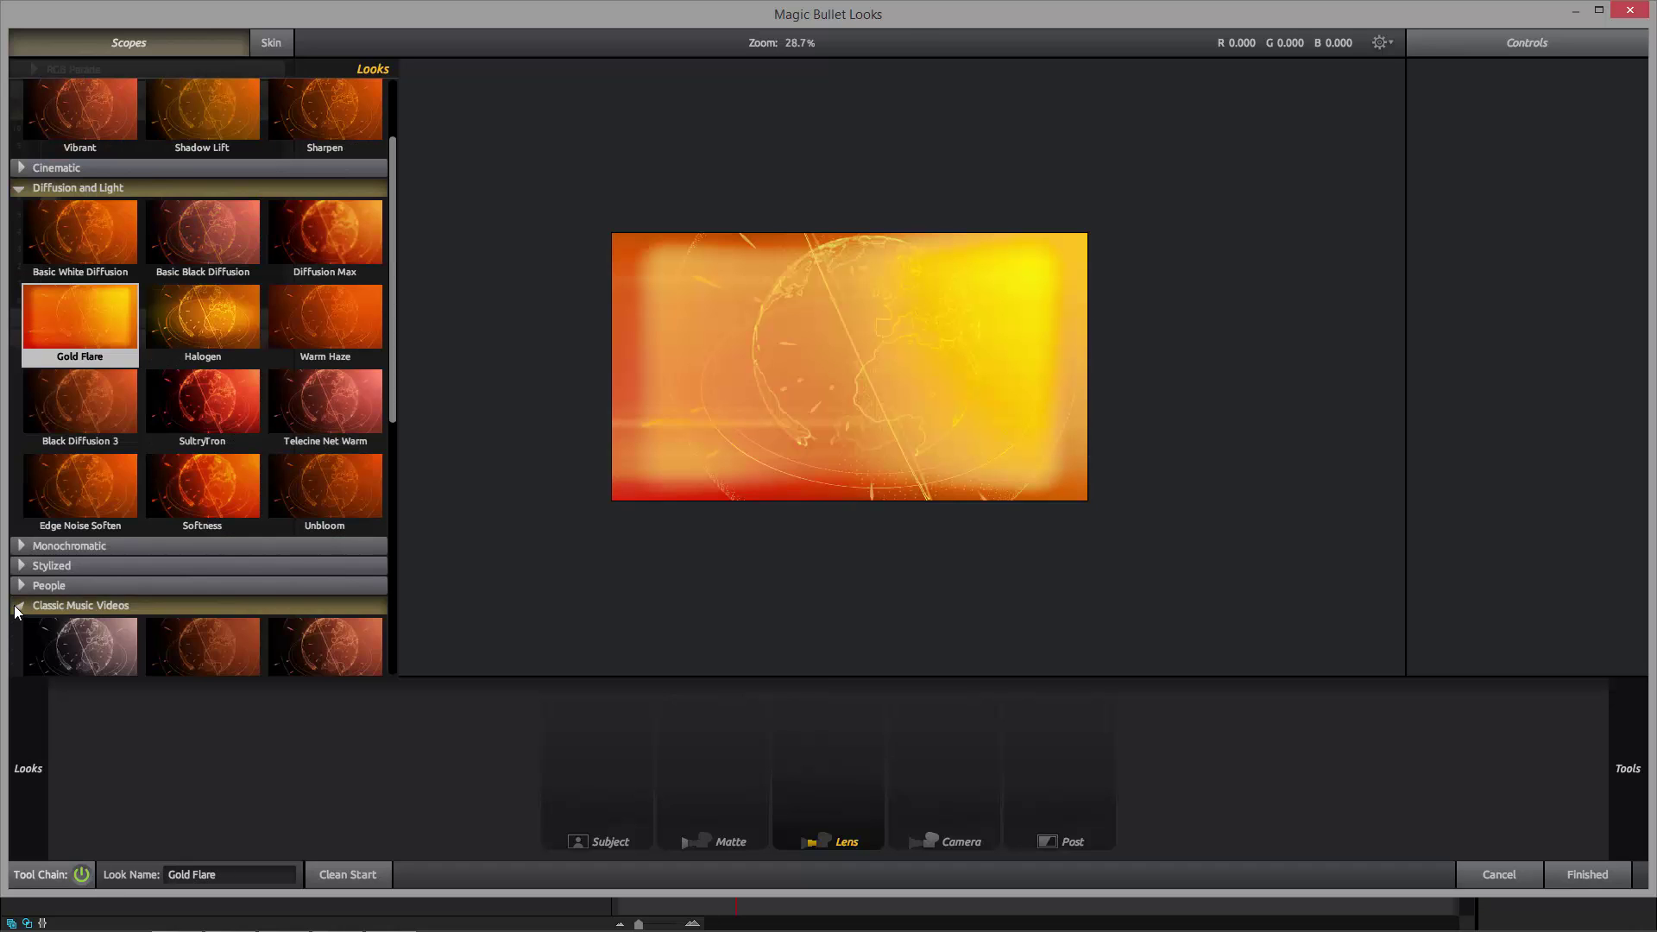
pyautogui.click(18, 608)
pyautogui.click(19, 625)
pyautogui.scroll(-5, 145, 528)
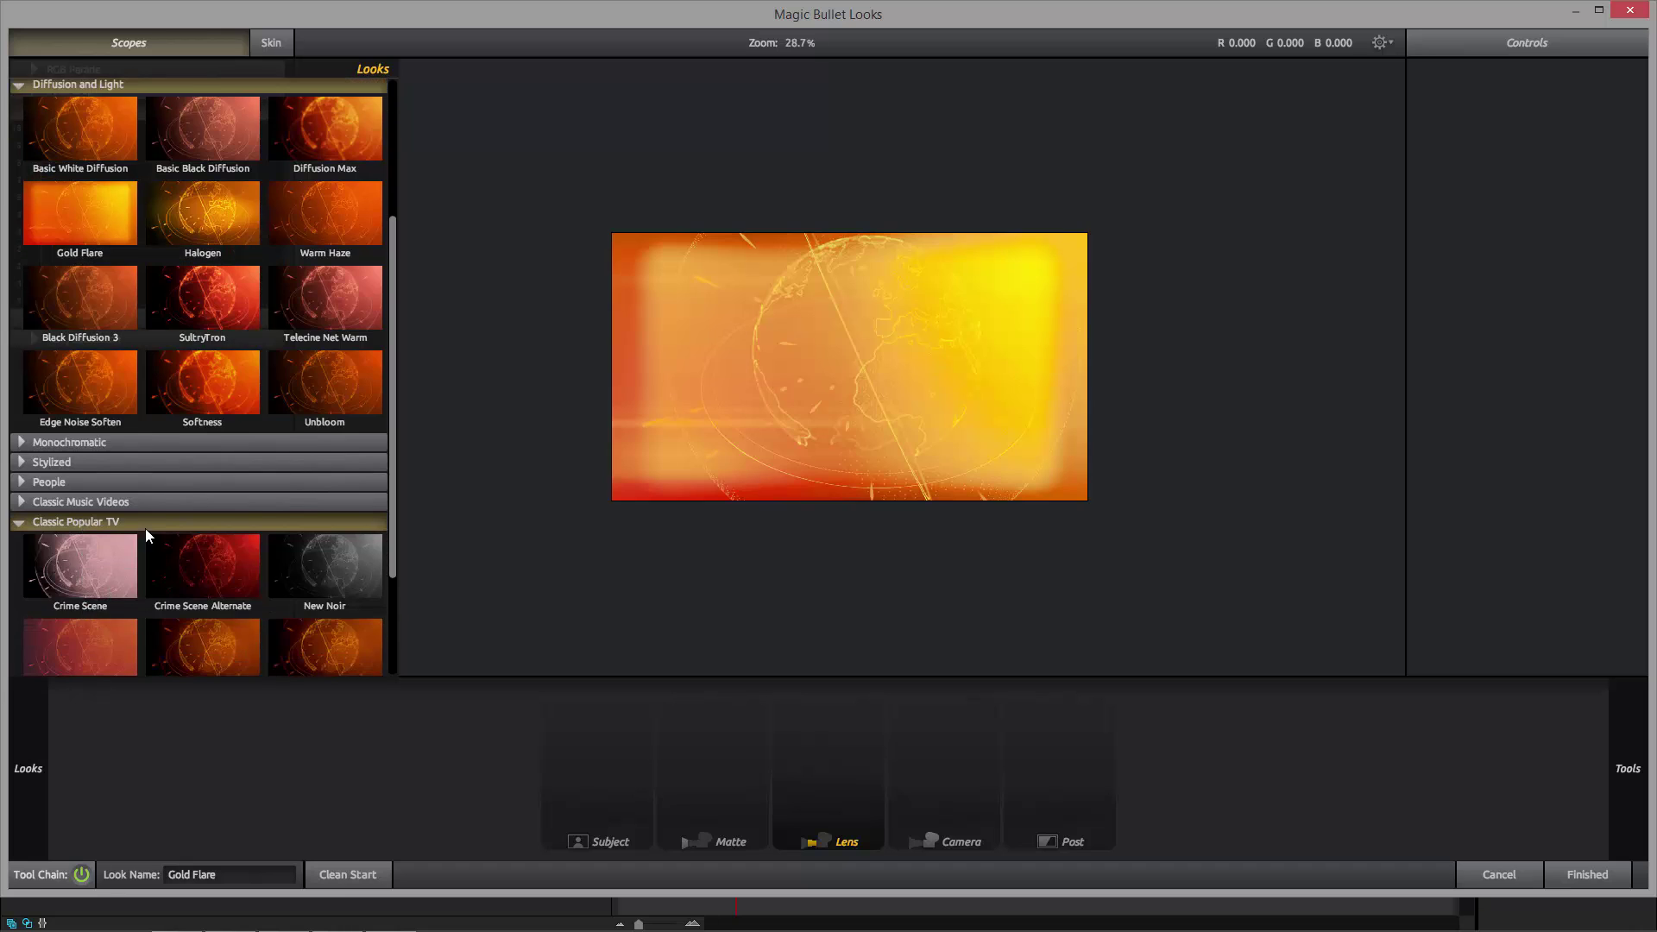
pyautogui.click(203, 499)
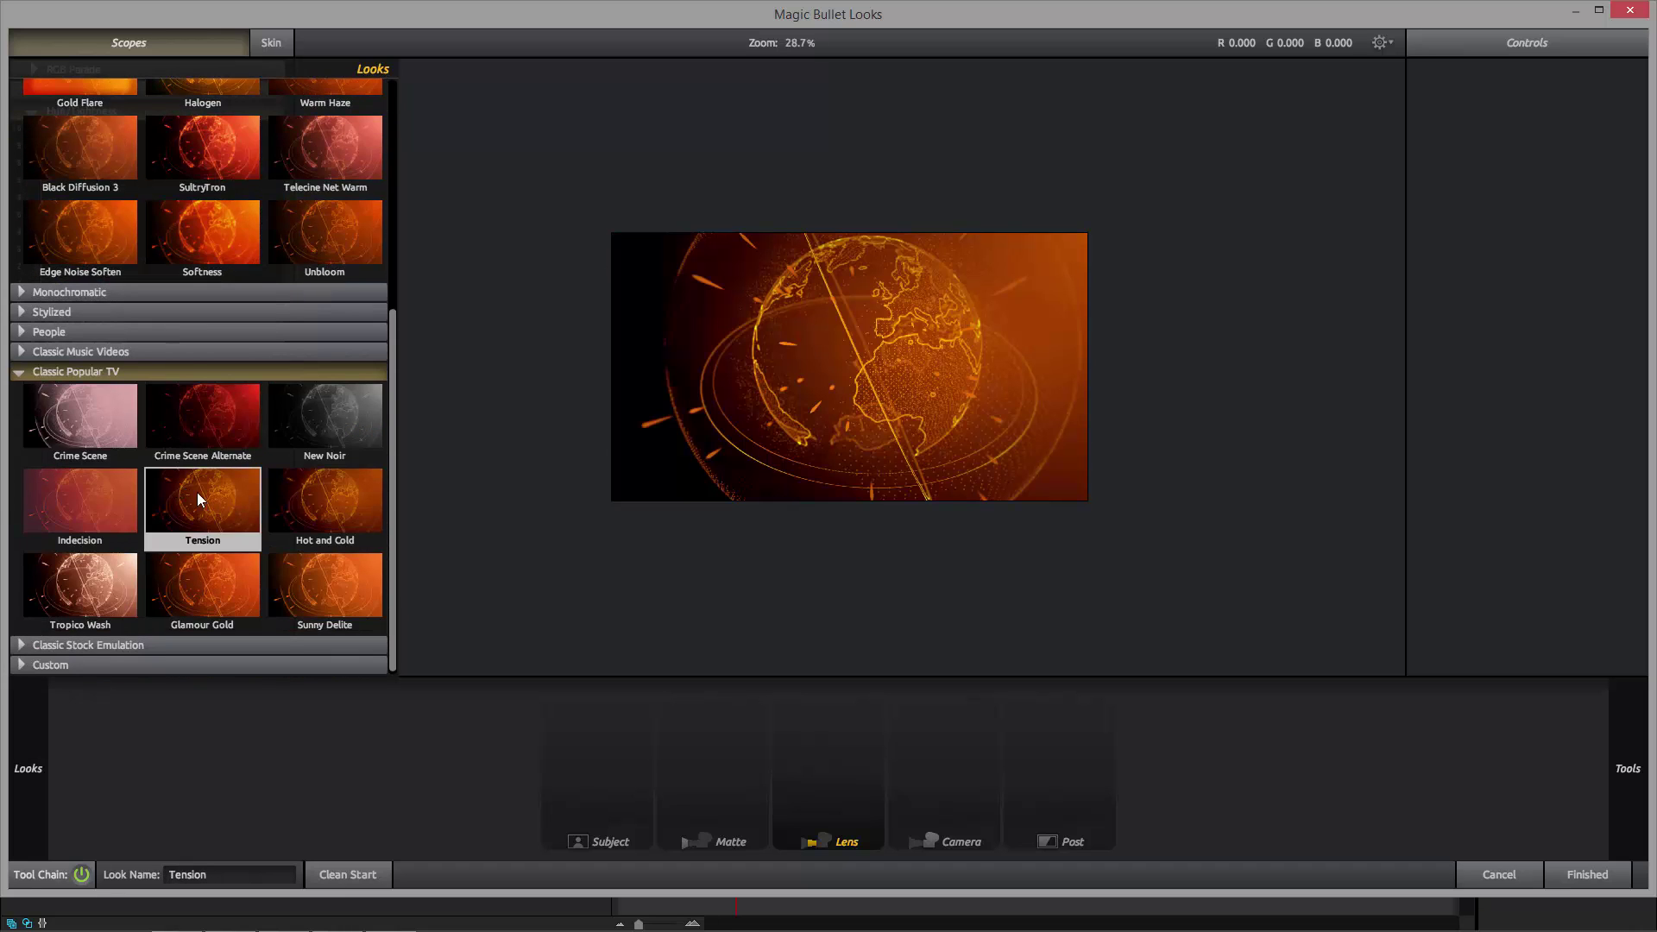
# Step: Try the Softness preset, and settle on the SultryTron preset from the Diffusion and Light looks
pyautogui.click(219, 226)
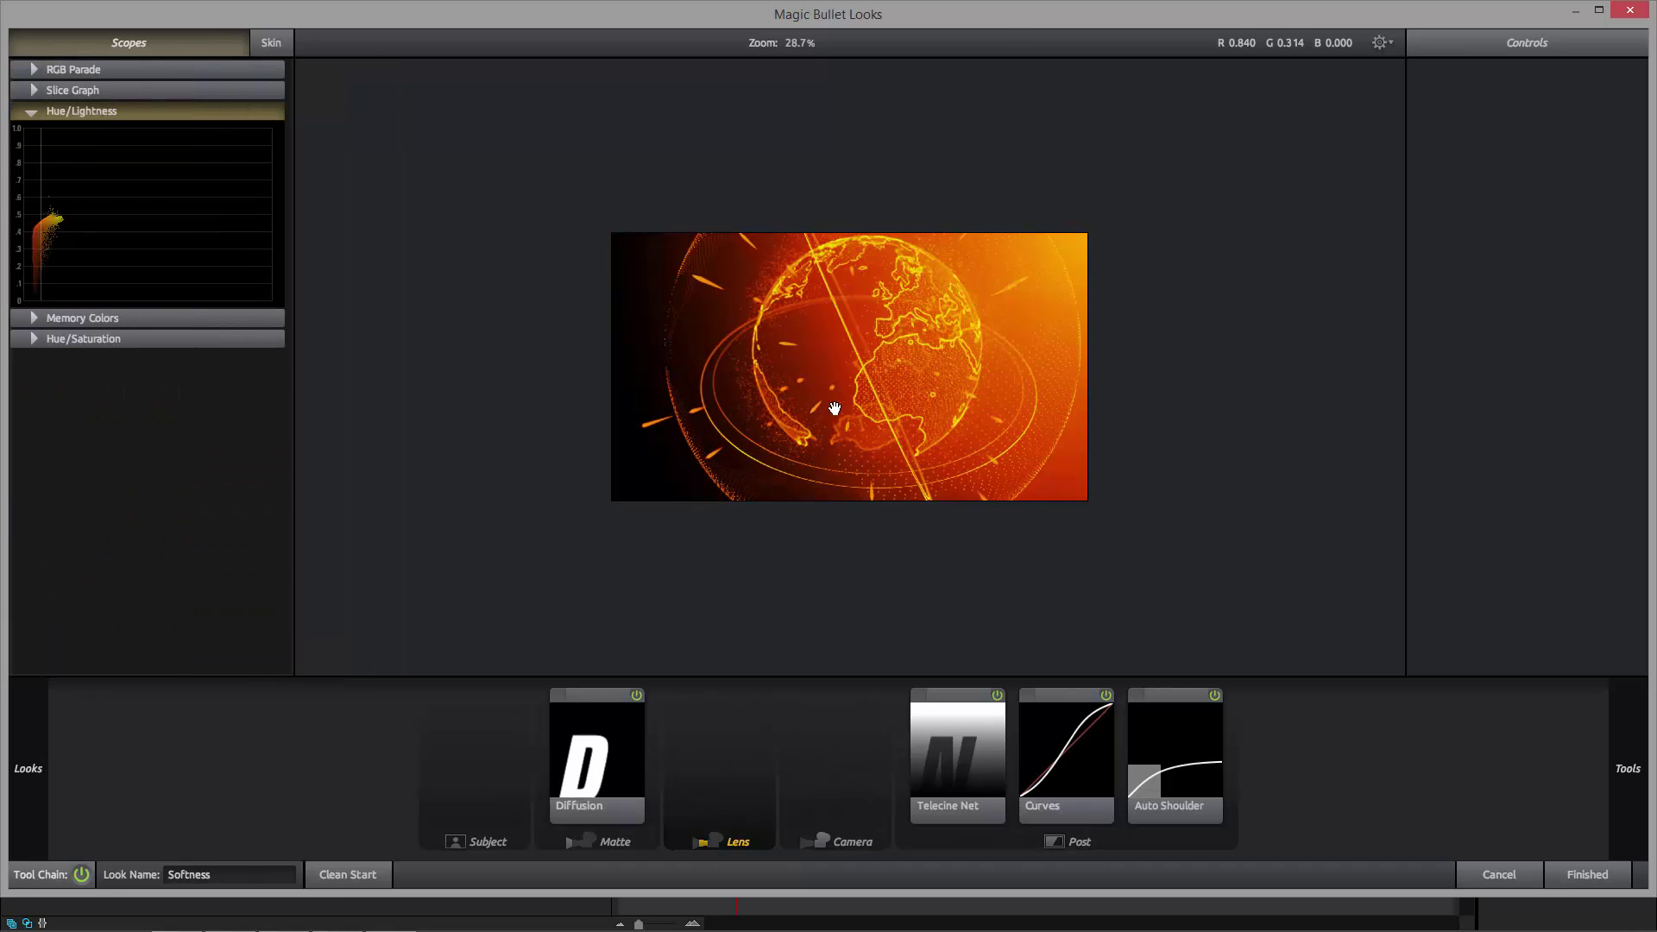
pyautogui.moveTo(25, 759)
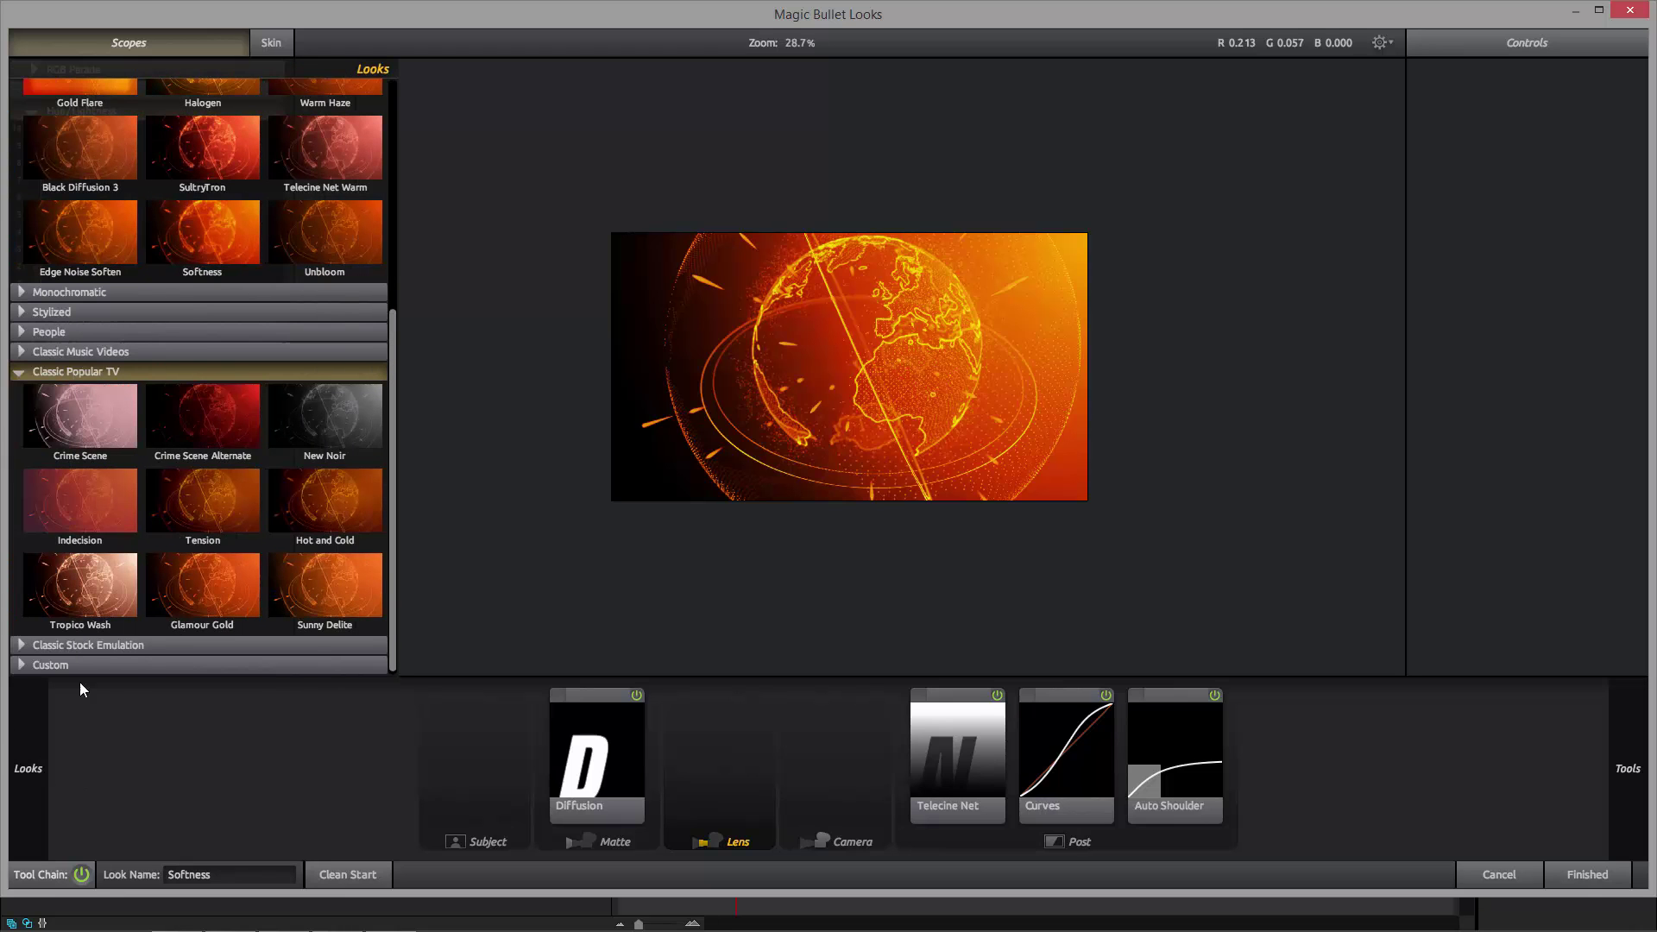
pyautogui.scroll(5, 169, 406)
pyautogui.scroll(1, 171, 412)
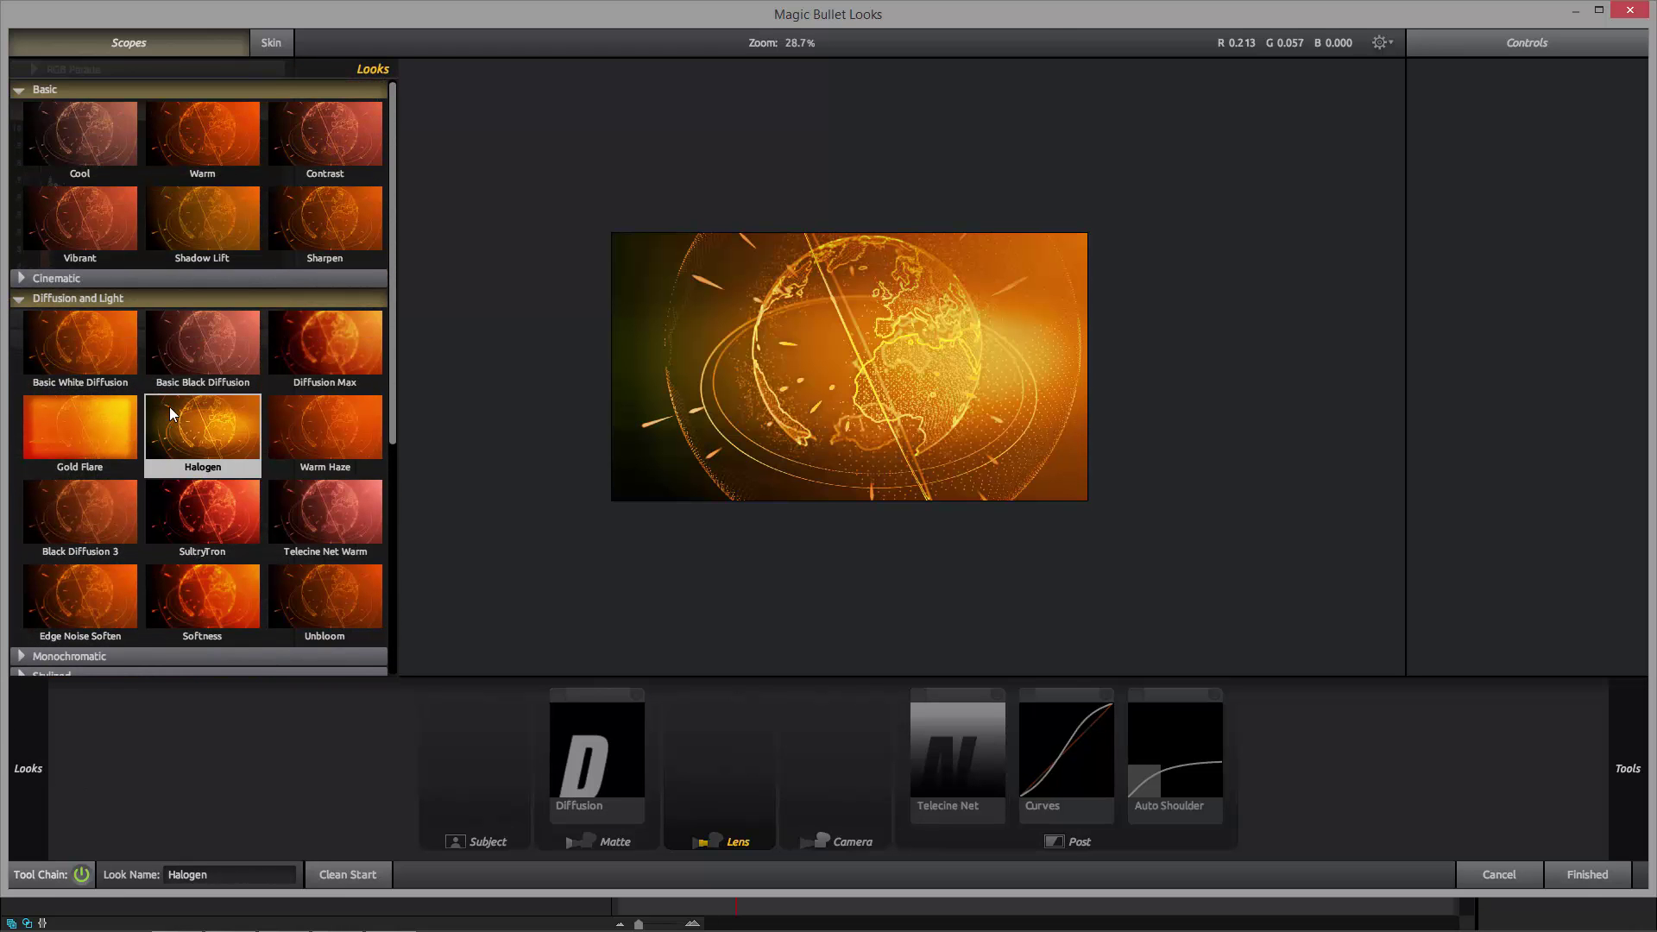
pyautogui.click(220, 499)
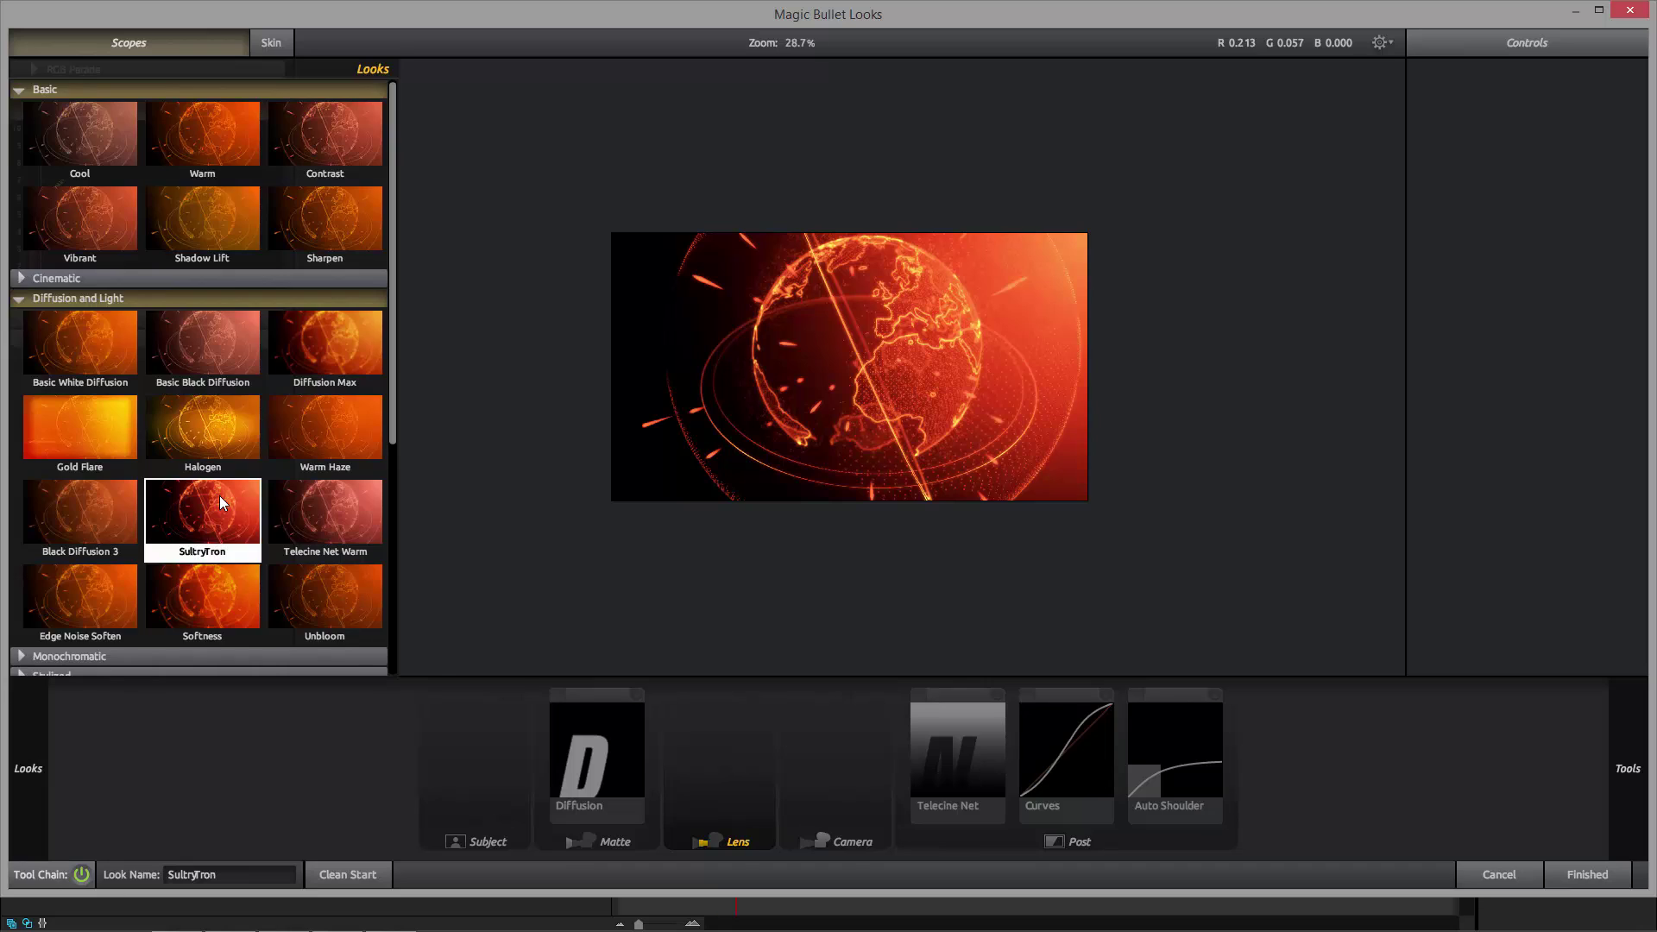
# Step: Add the Edge Softness lens tool to the look and widen its ellipse to an aspect of about 1.730
pyautogui.moveTo(1641, 802)
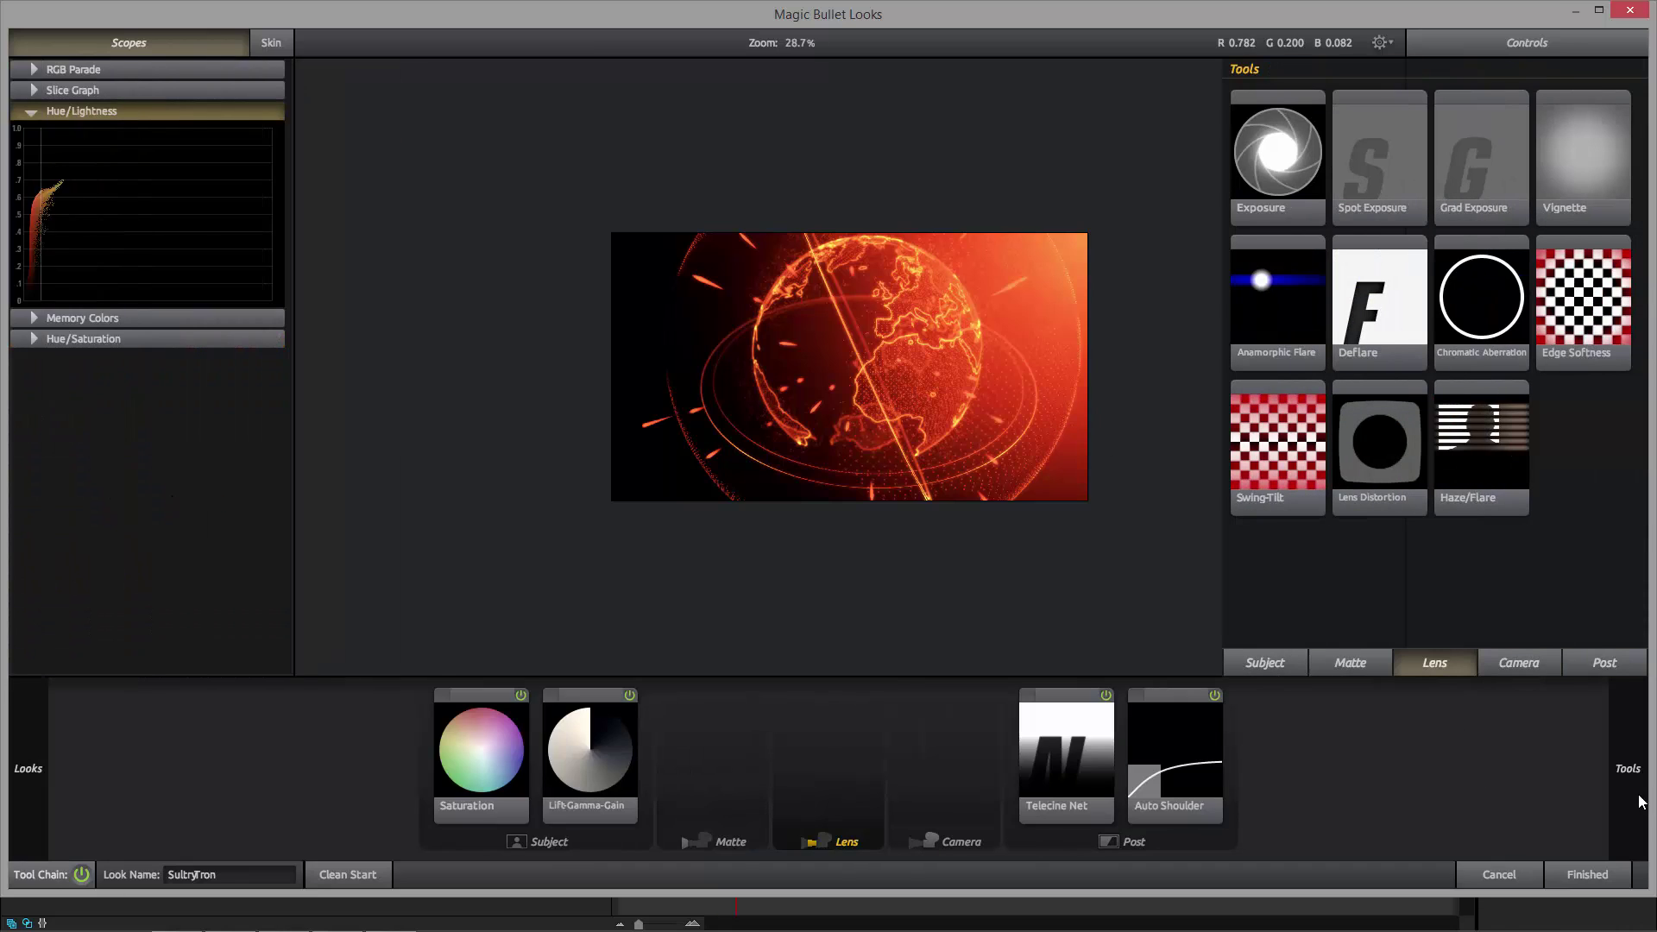
pyautogui.click(1594, 335)
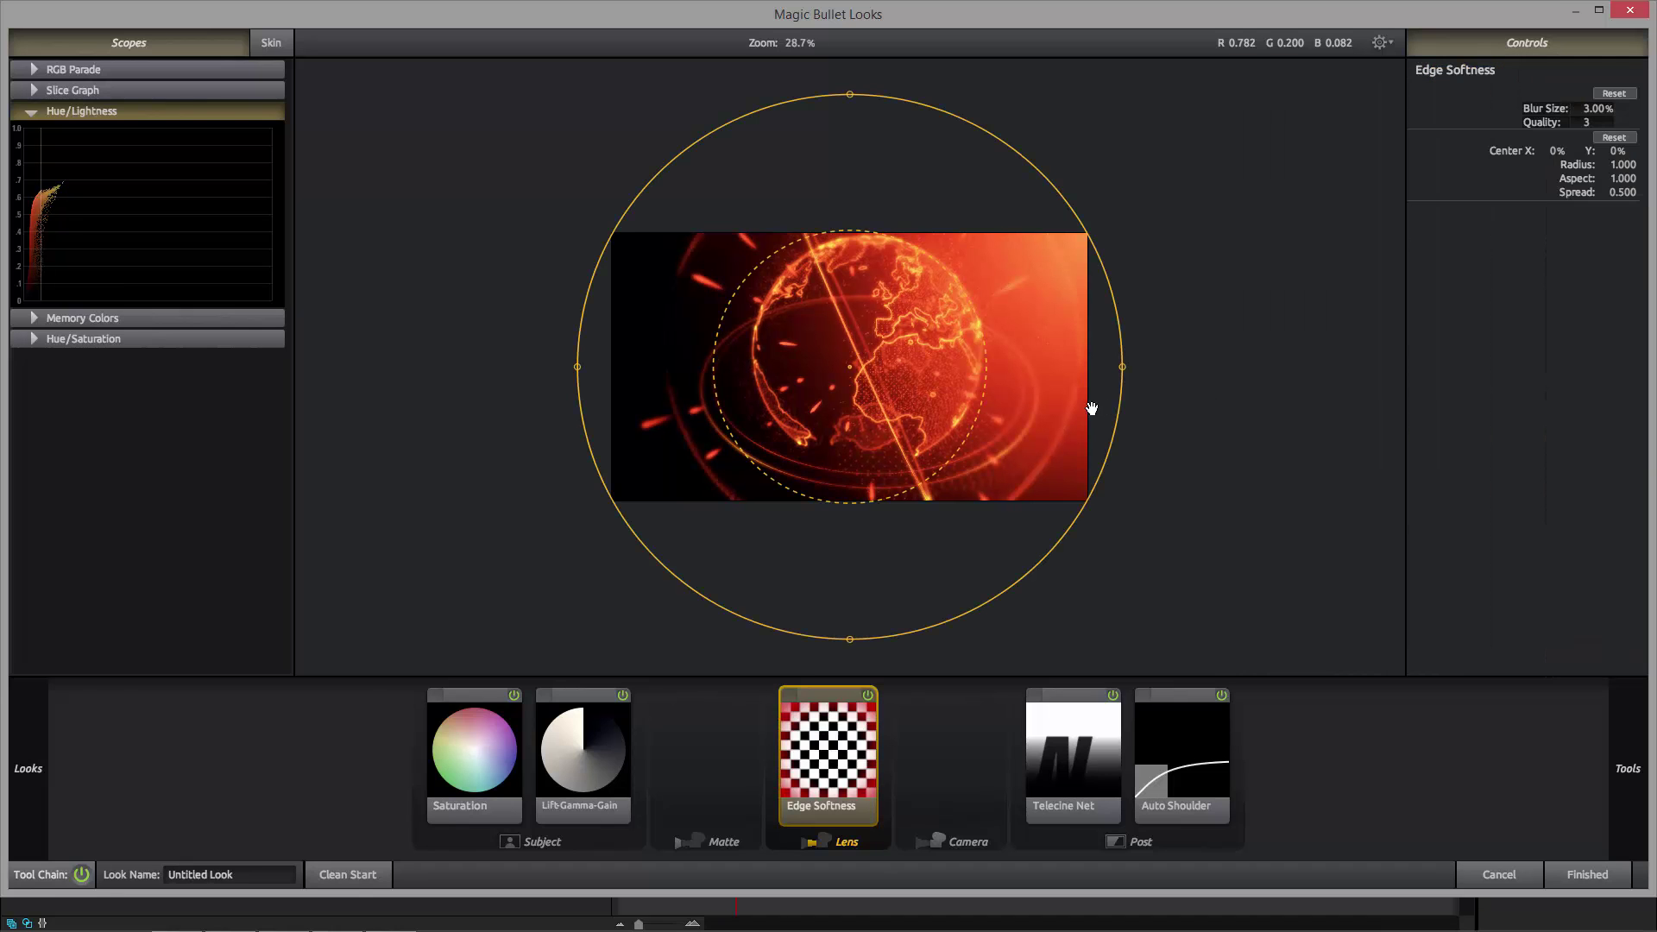
pyautogui.moveTo(1019, 375); pyautogui.dragTo(921, 370)
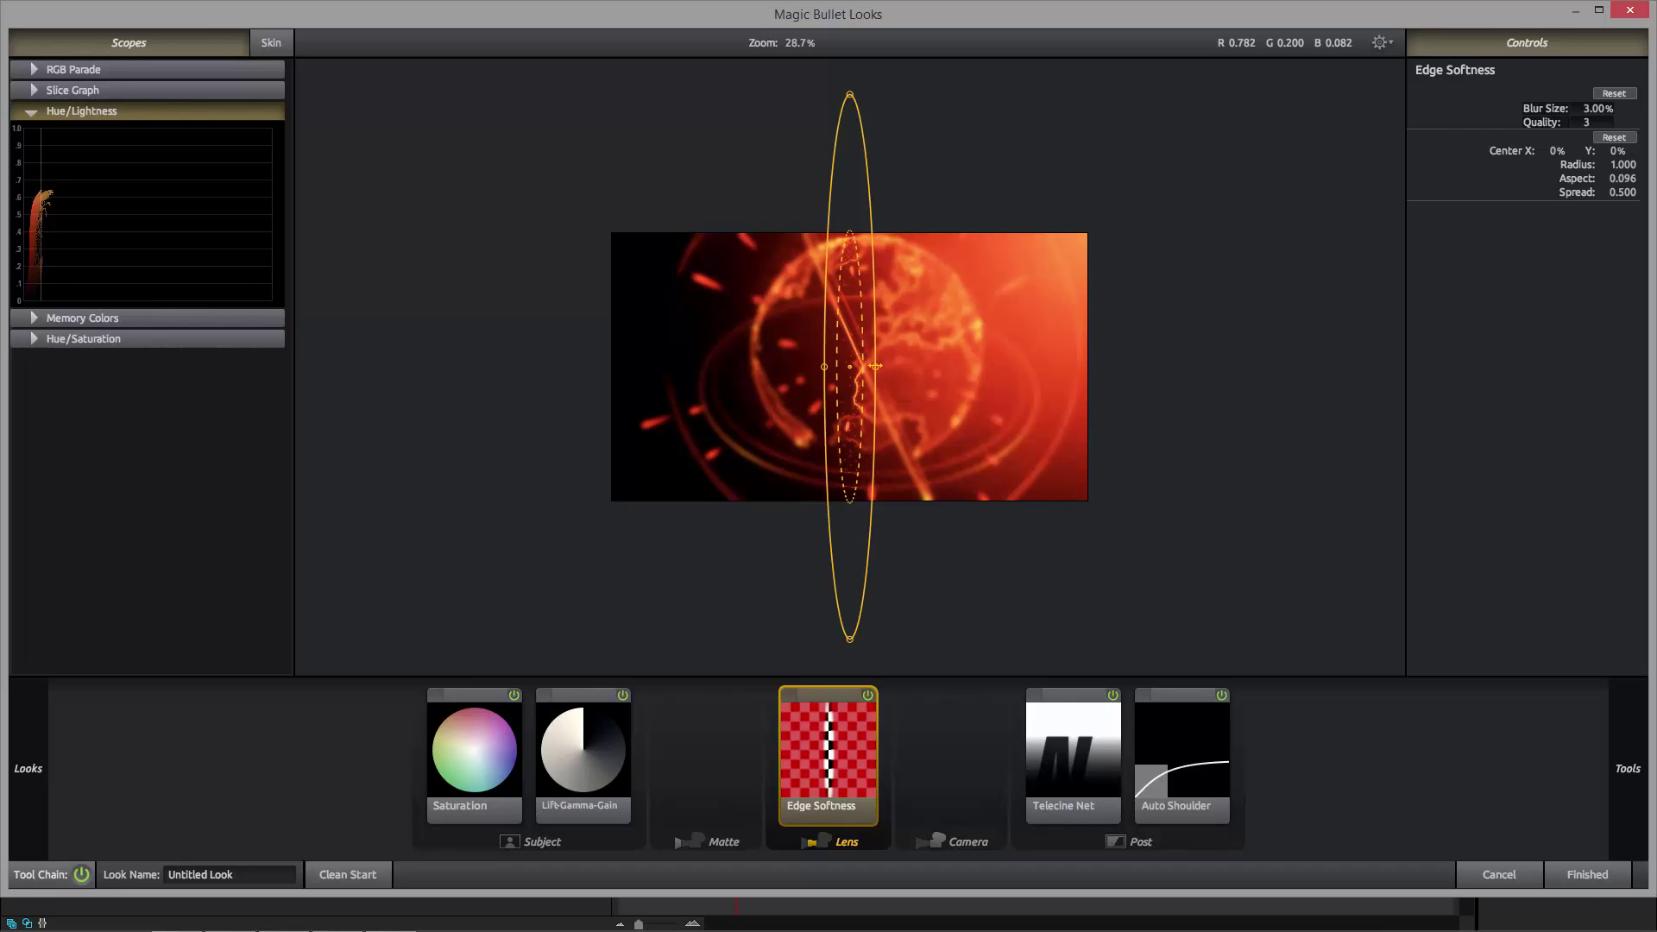
pyautogui.moveTo(876, 367); pyautogui.dragTo(1321, 356)
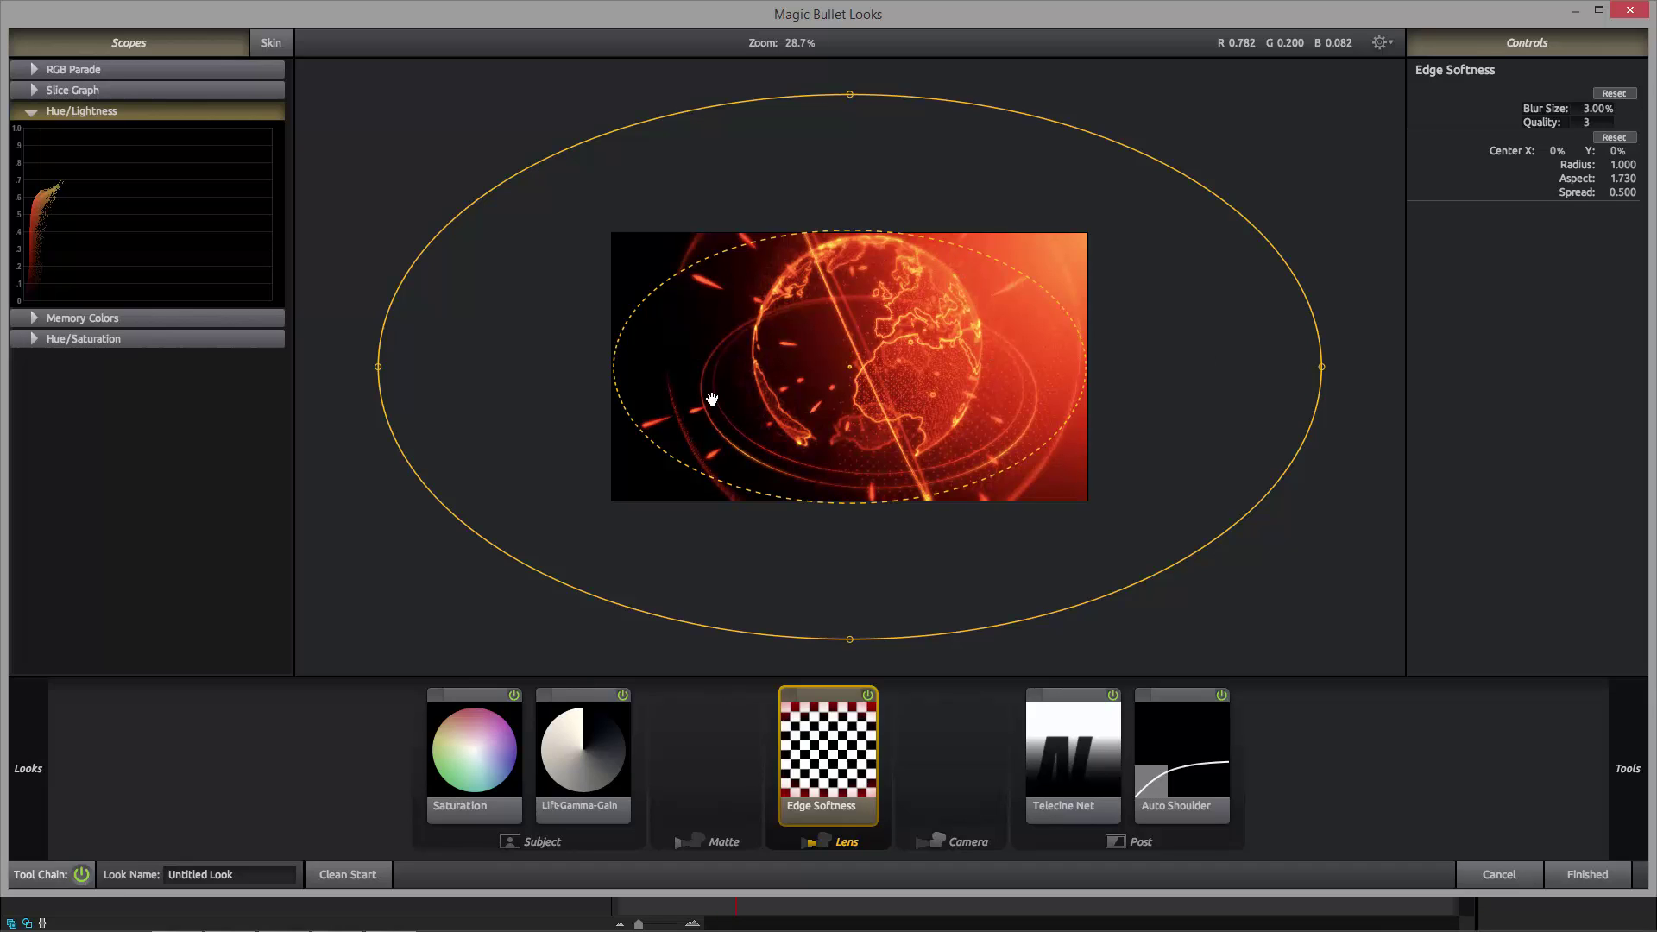
# Step: Add the Vignette lens tool and stretch its outline horizontally to an aspect of about 2.176
pyautogui.moveTo(1651, 846)
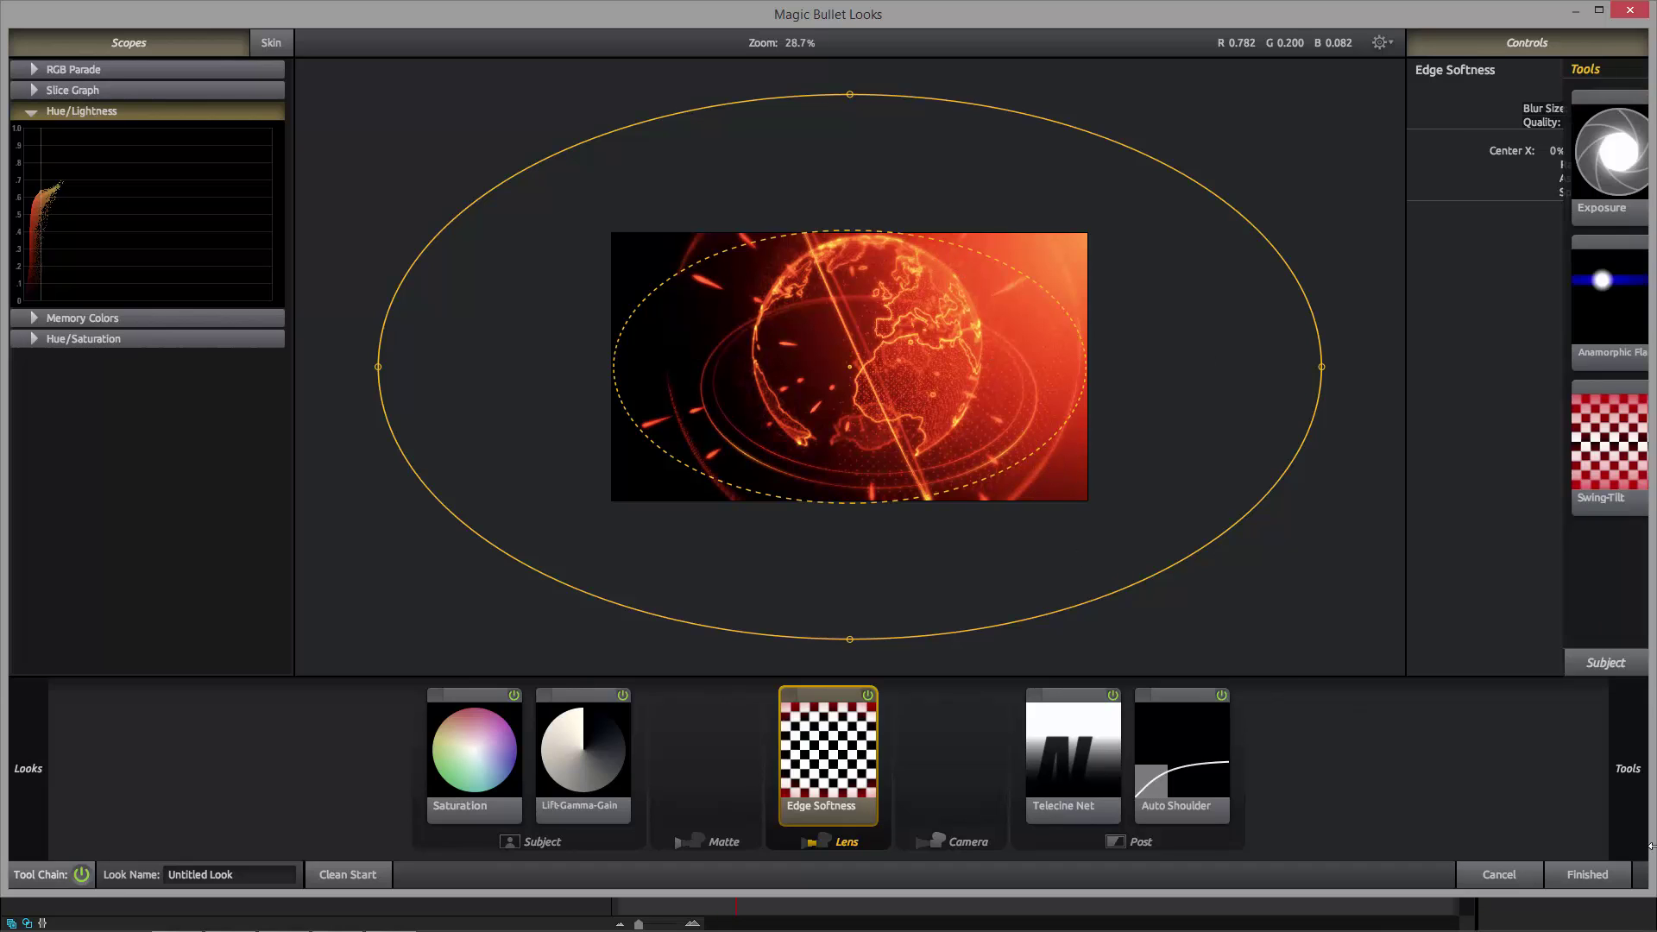
pyautogui.click(1598, 143)
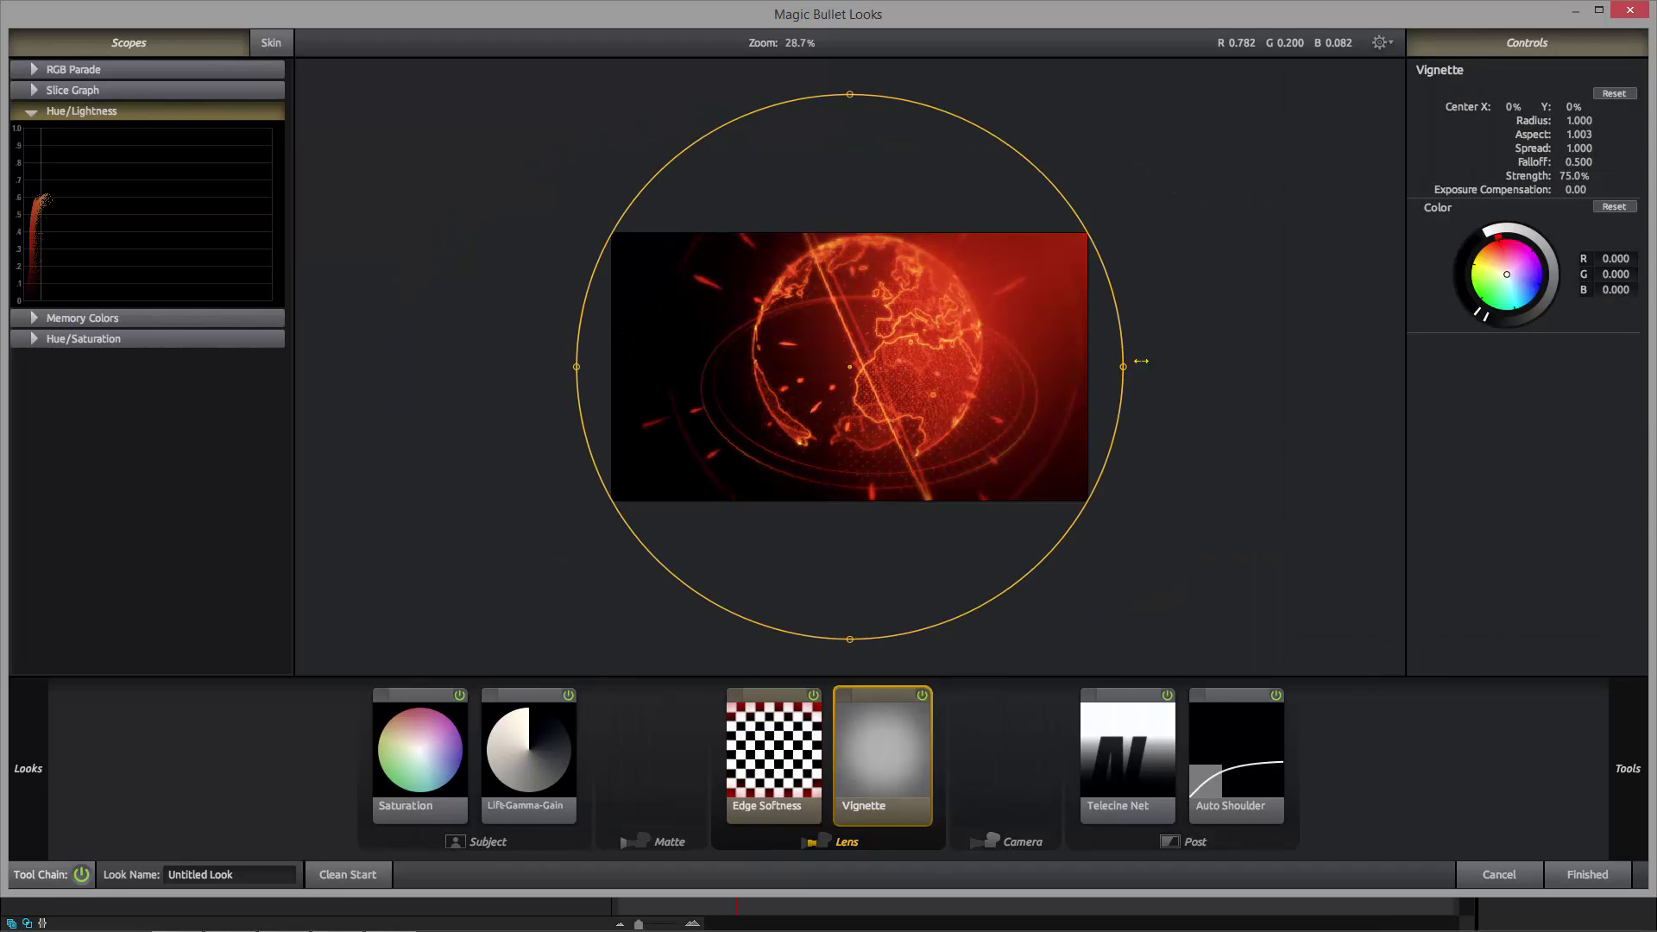
pyautogui.moveTo(1122, 367); pyautogui.dragTo(1409, 361)
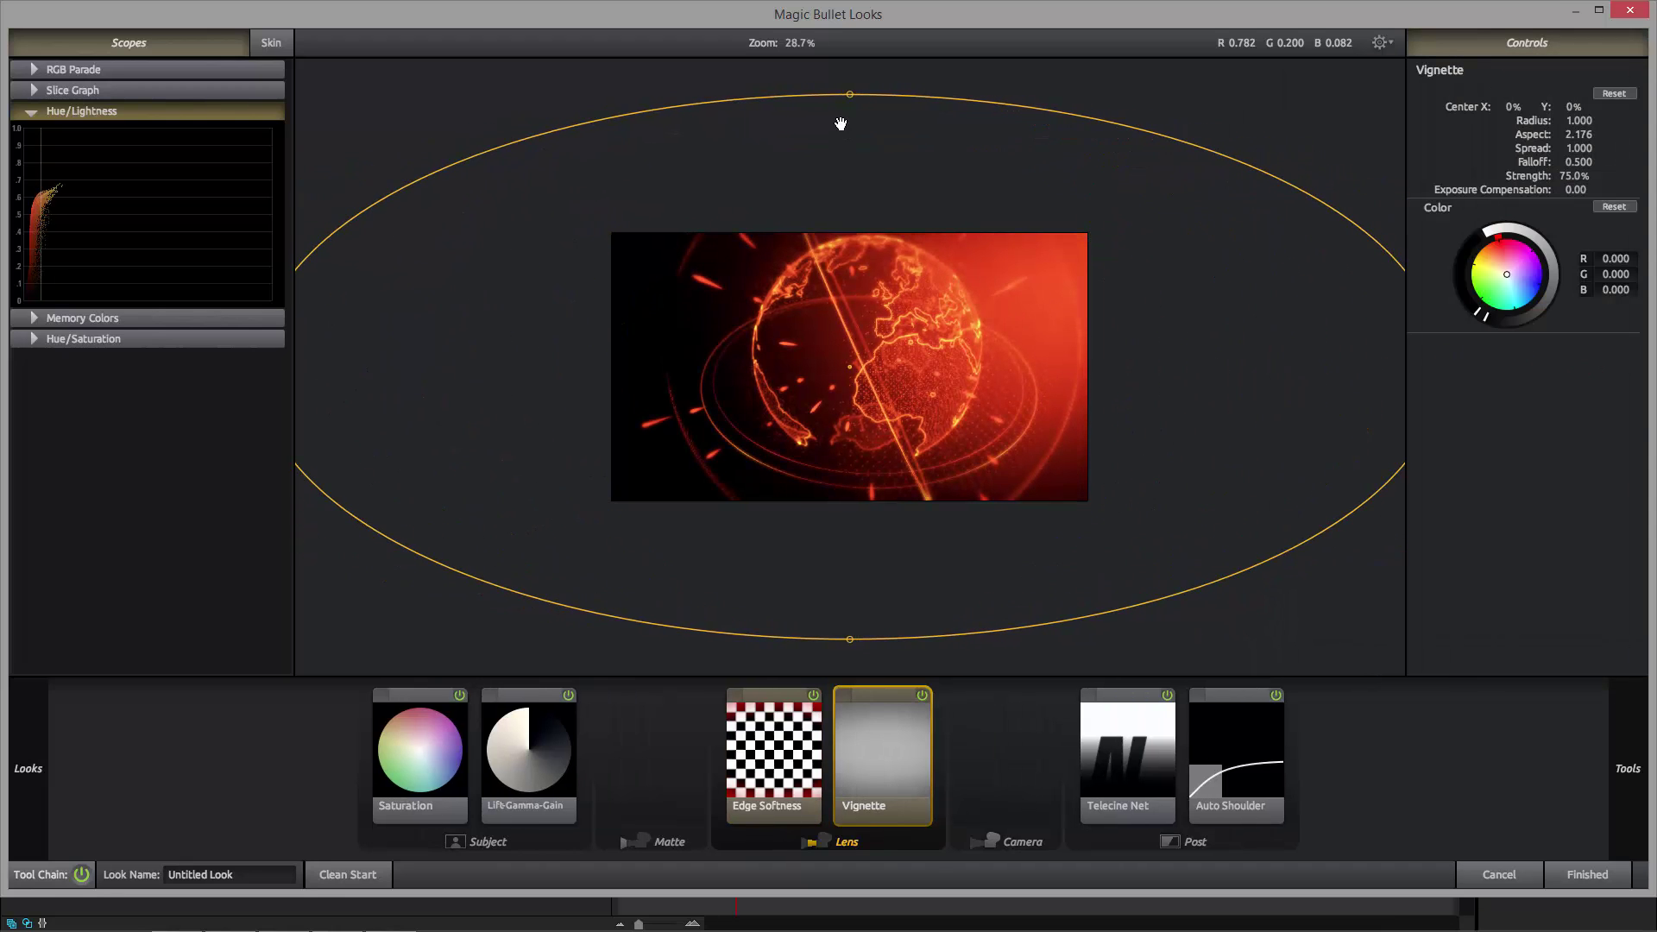
# Step: Add the Post tool S Curve with contrast 0.000, midpoint about 0.194 and brightness about 0.260, and finish editing the look
pyautogui.moveTo(1651, 784)
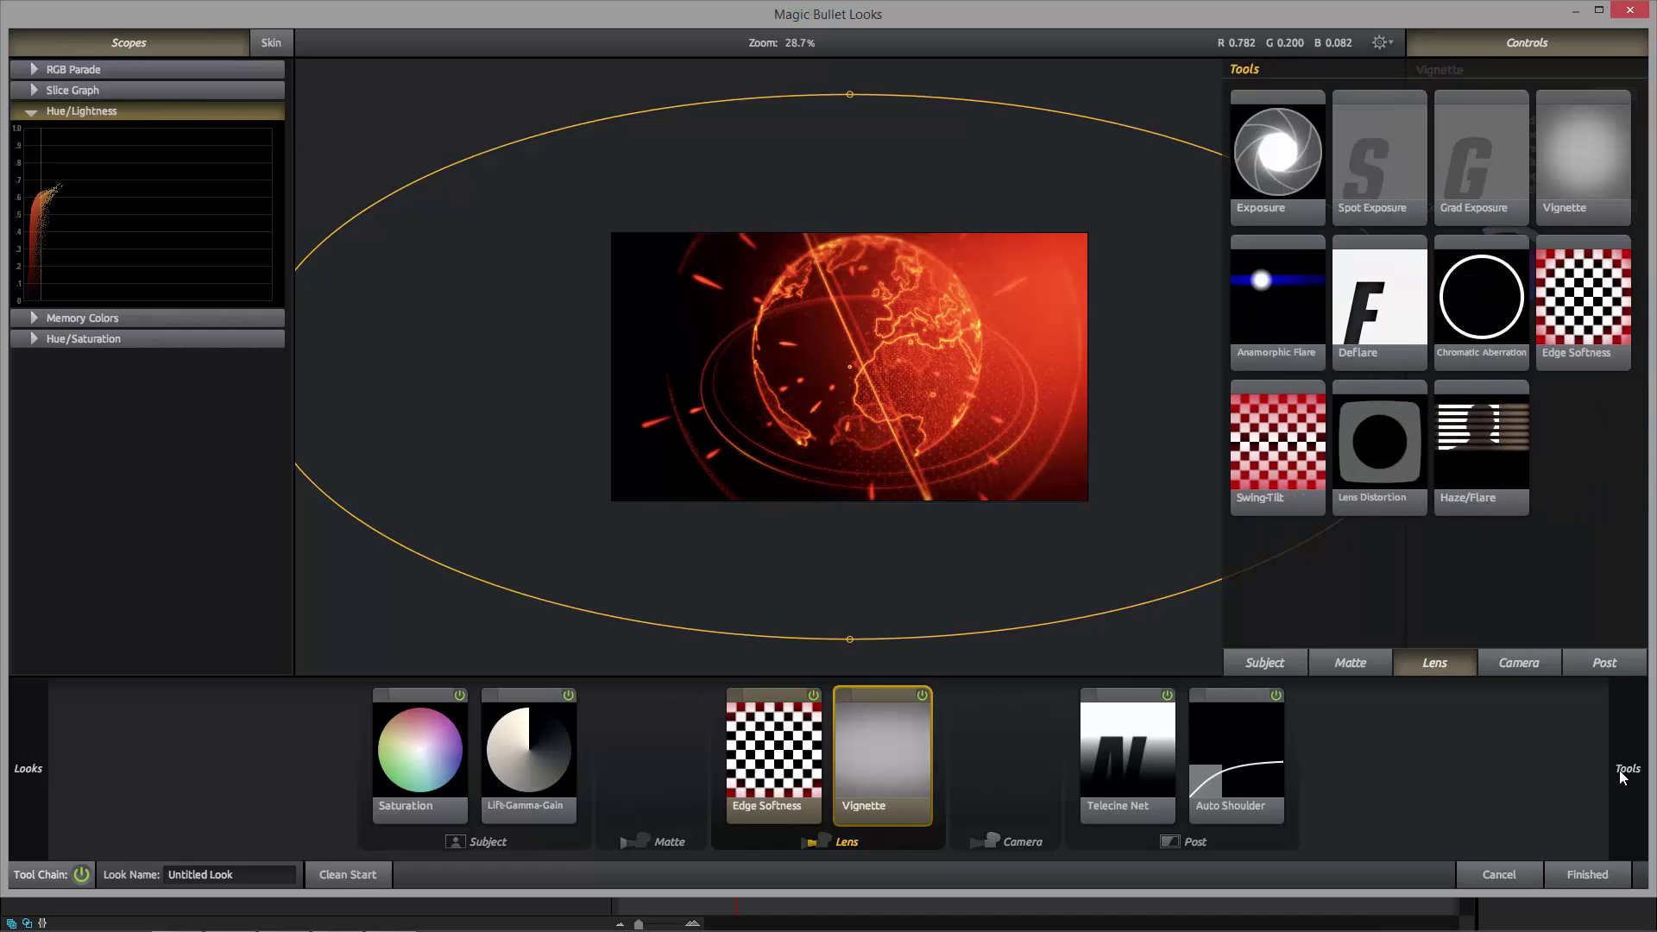
pyautogui.click(1601, 663)
pyautogui.scroll(-2, 1592, 580)
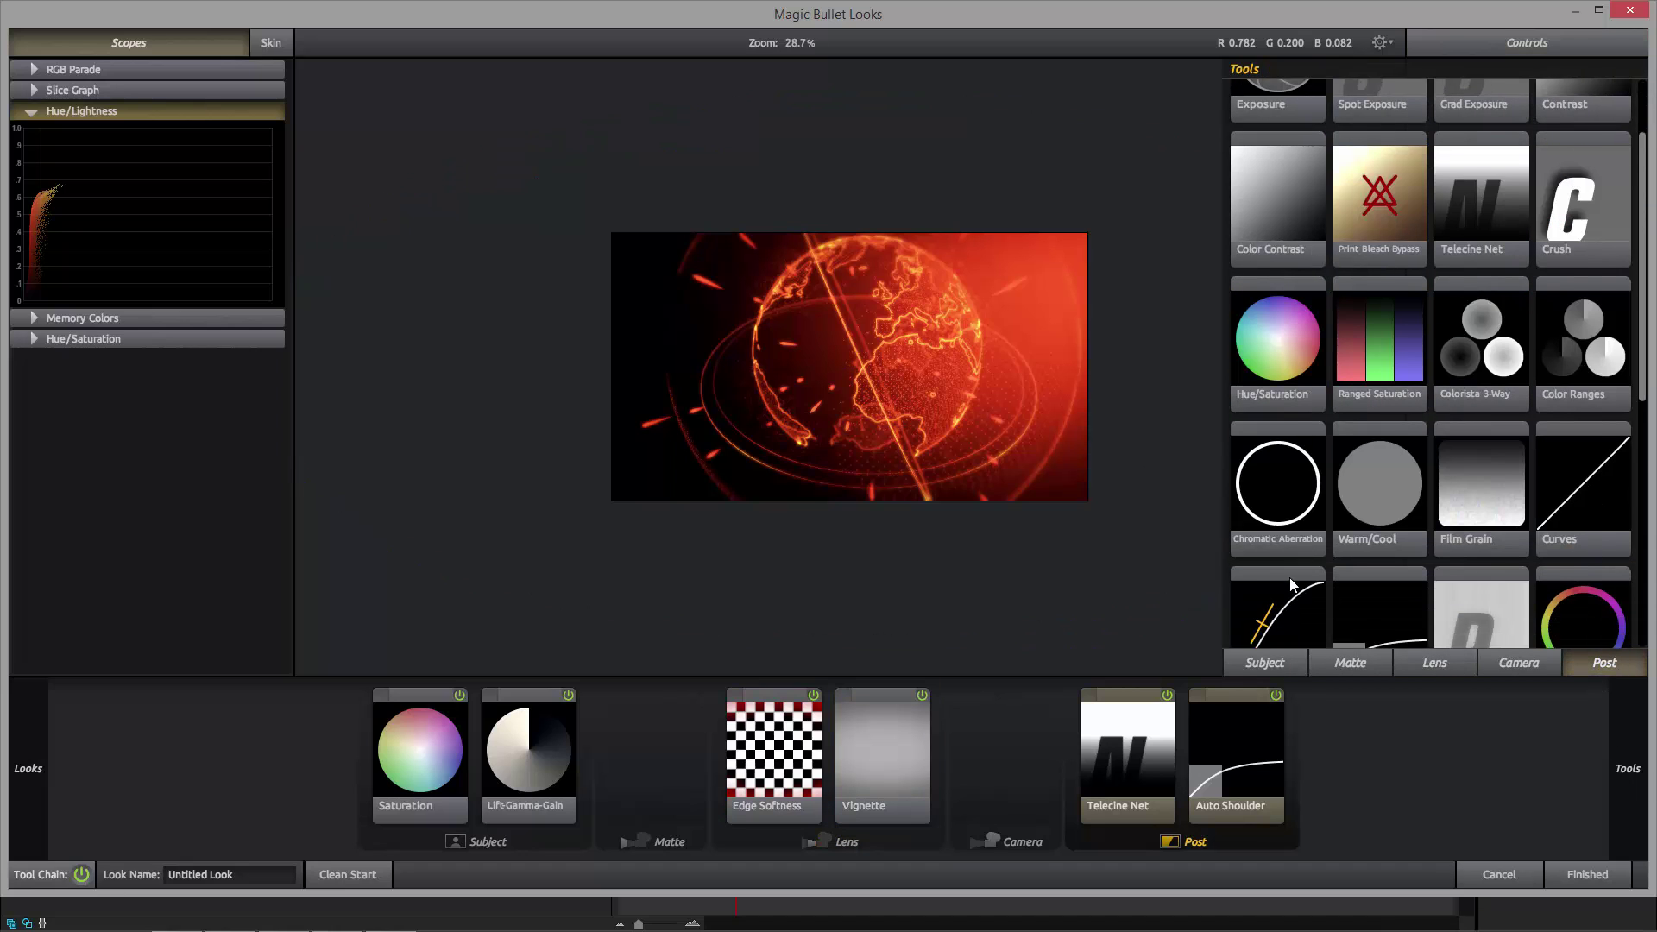
pyautogui.doubleClick(1288, 577)
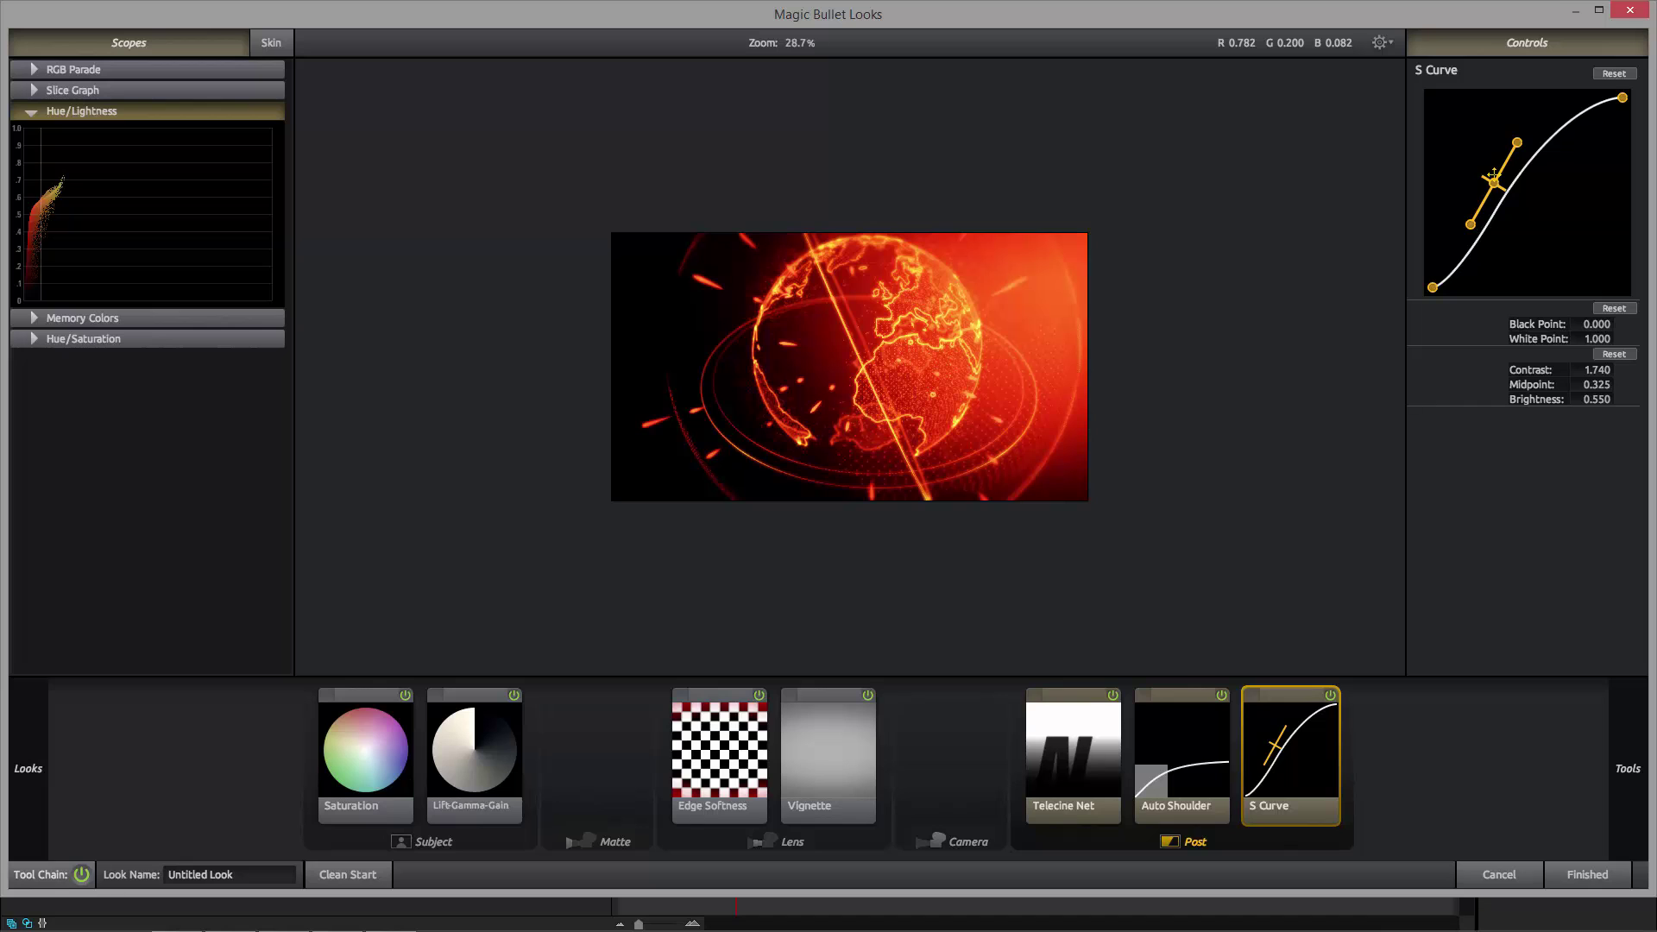
pyautogui.moveTo(1517, 143); pyautogui.dragTo(1433, 277)
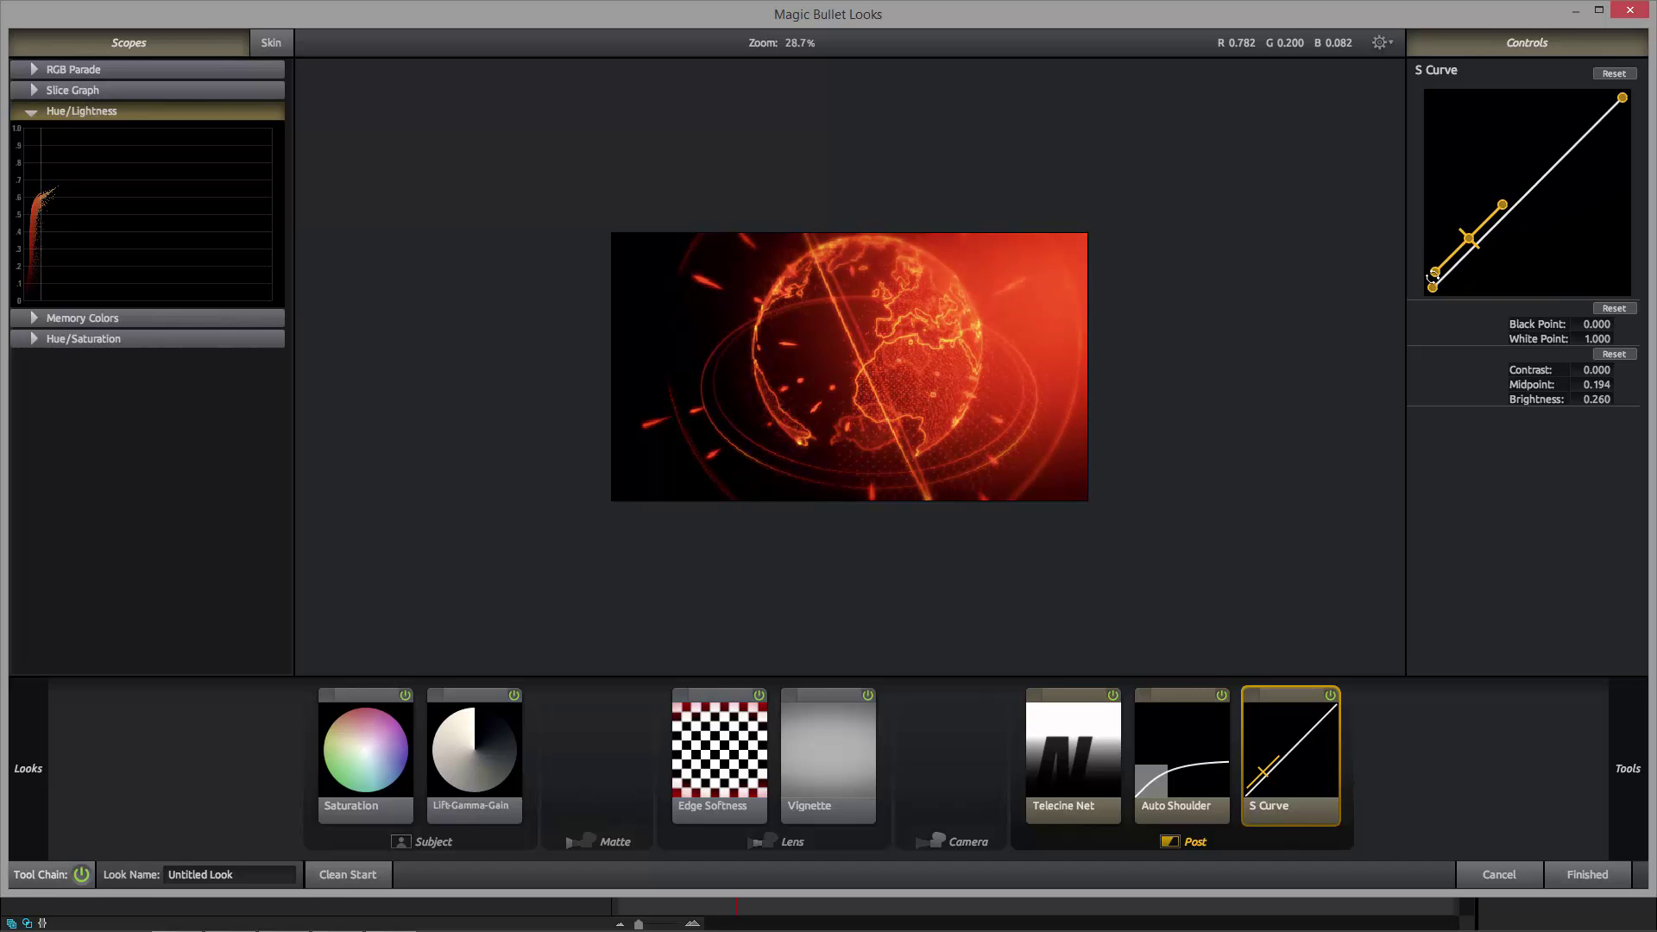
pyautogui.click(1587, 874)
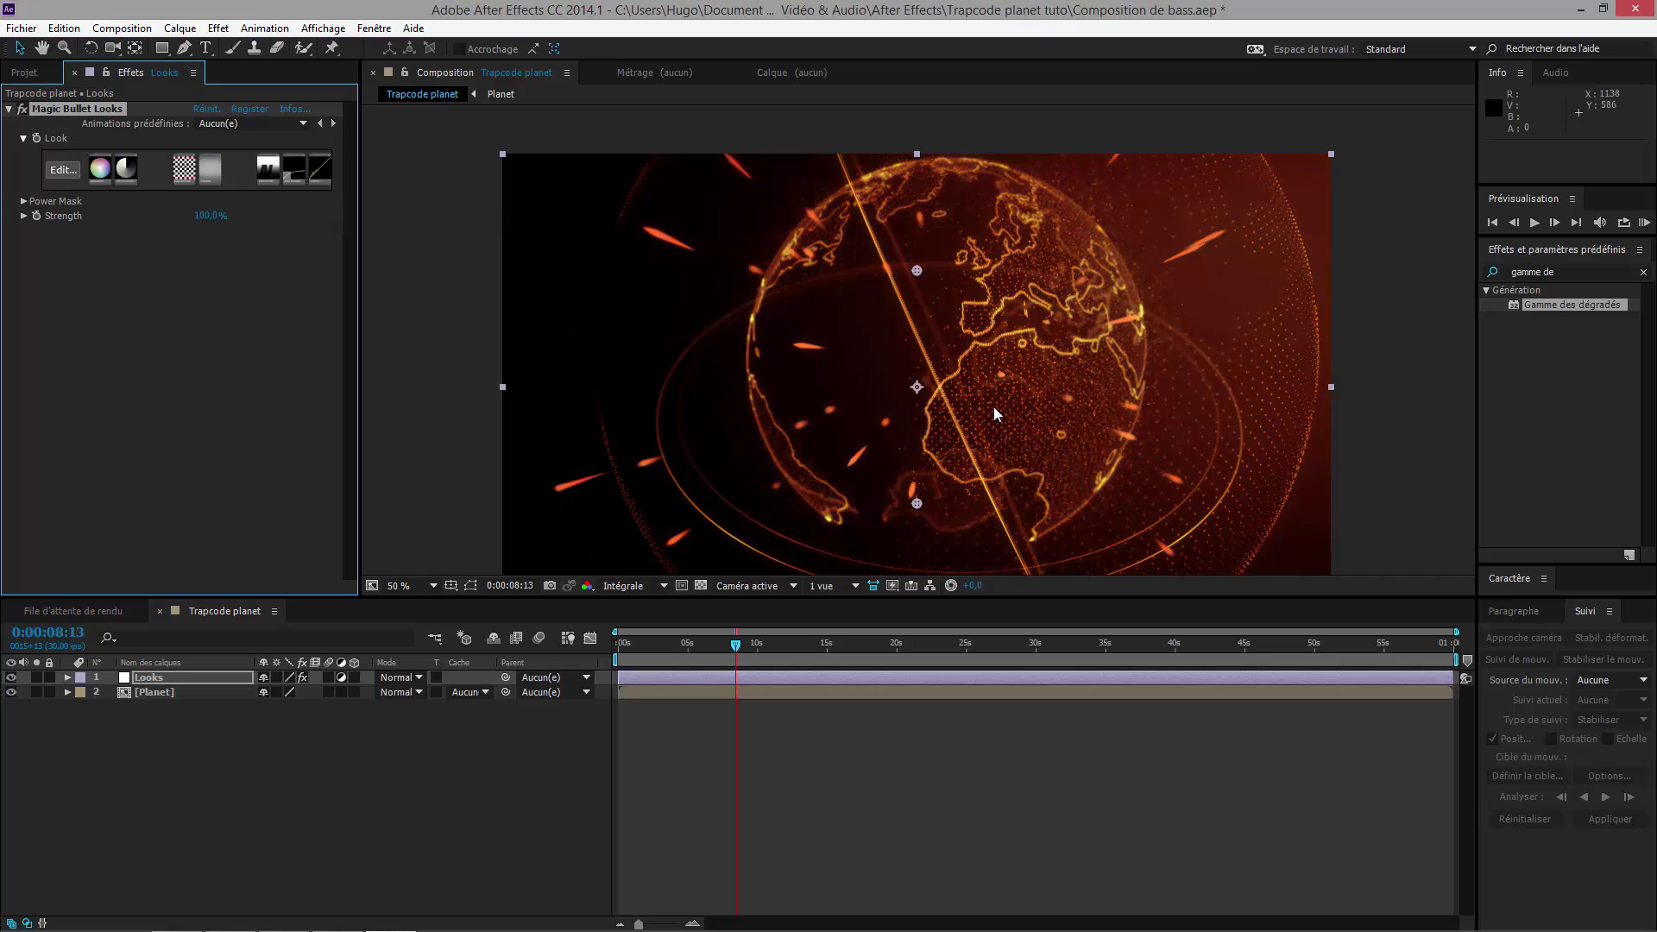
# Step: Compare the planet with and without Magic Bullet Looks by switching the effect off and on at different zoom levels
pyautogui.press(',')
pyautogui.press('.')
pyautogui.click(24, 110)
pyautogui.click(24, 109)
pyautogui.click(23, 110)
pyautogui.click(24, 110)
pyautogui.press(',')
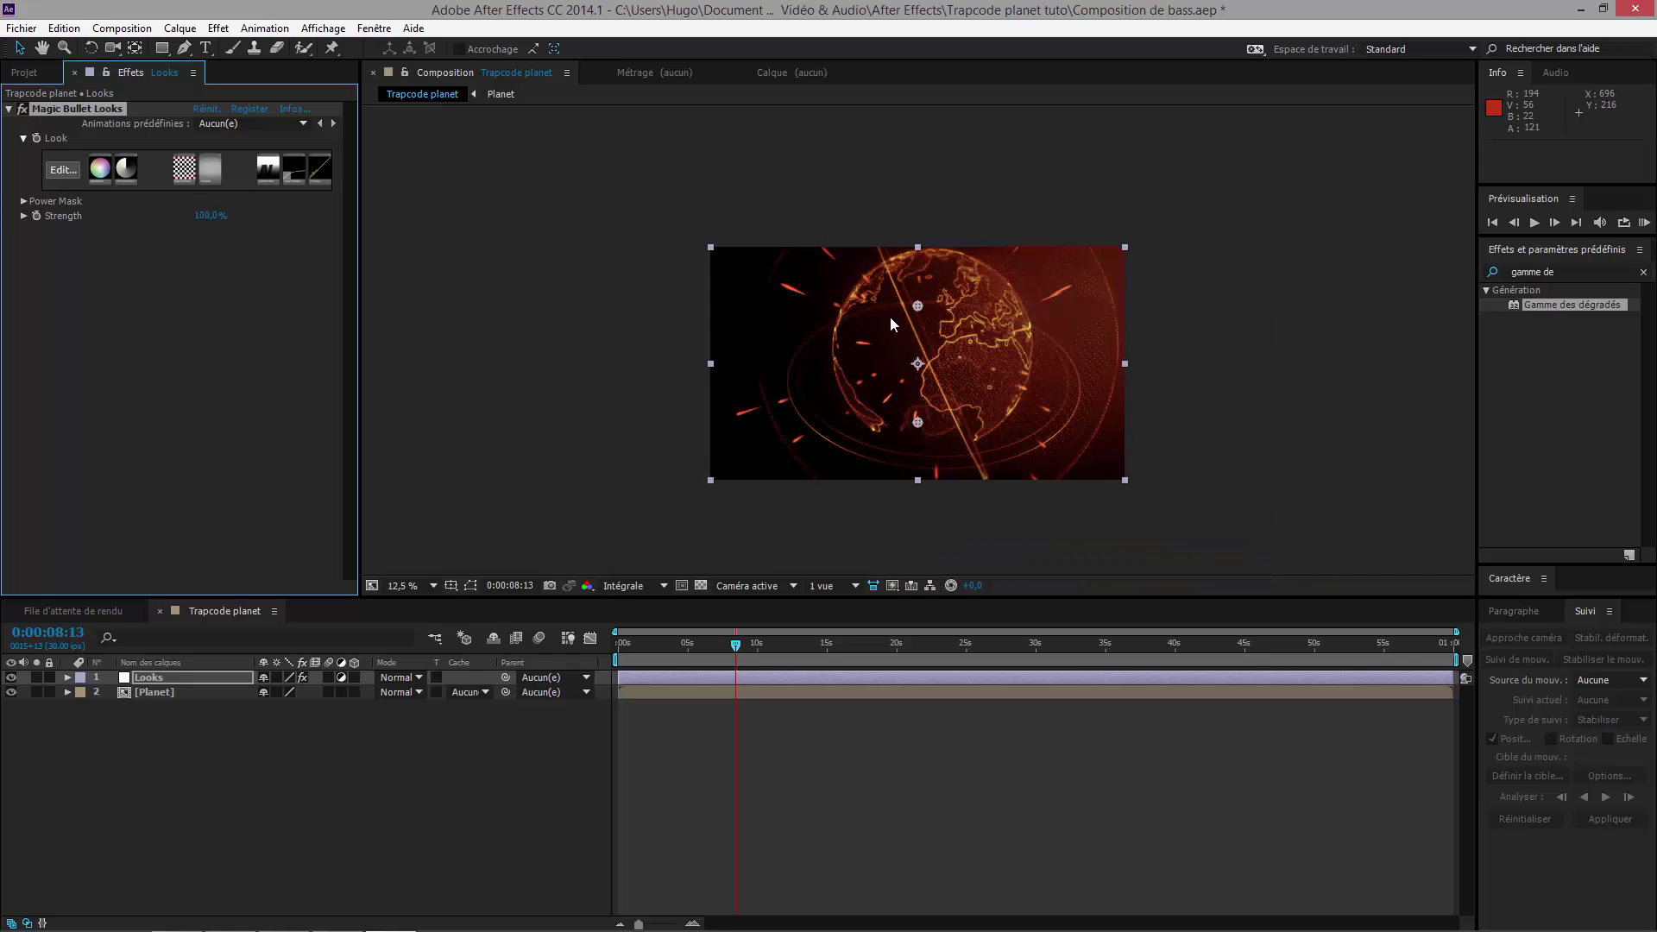
pyautogui.press('.')
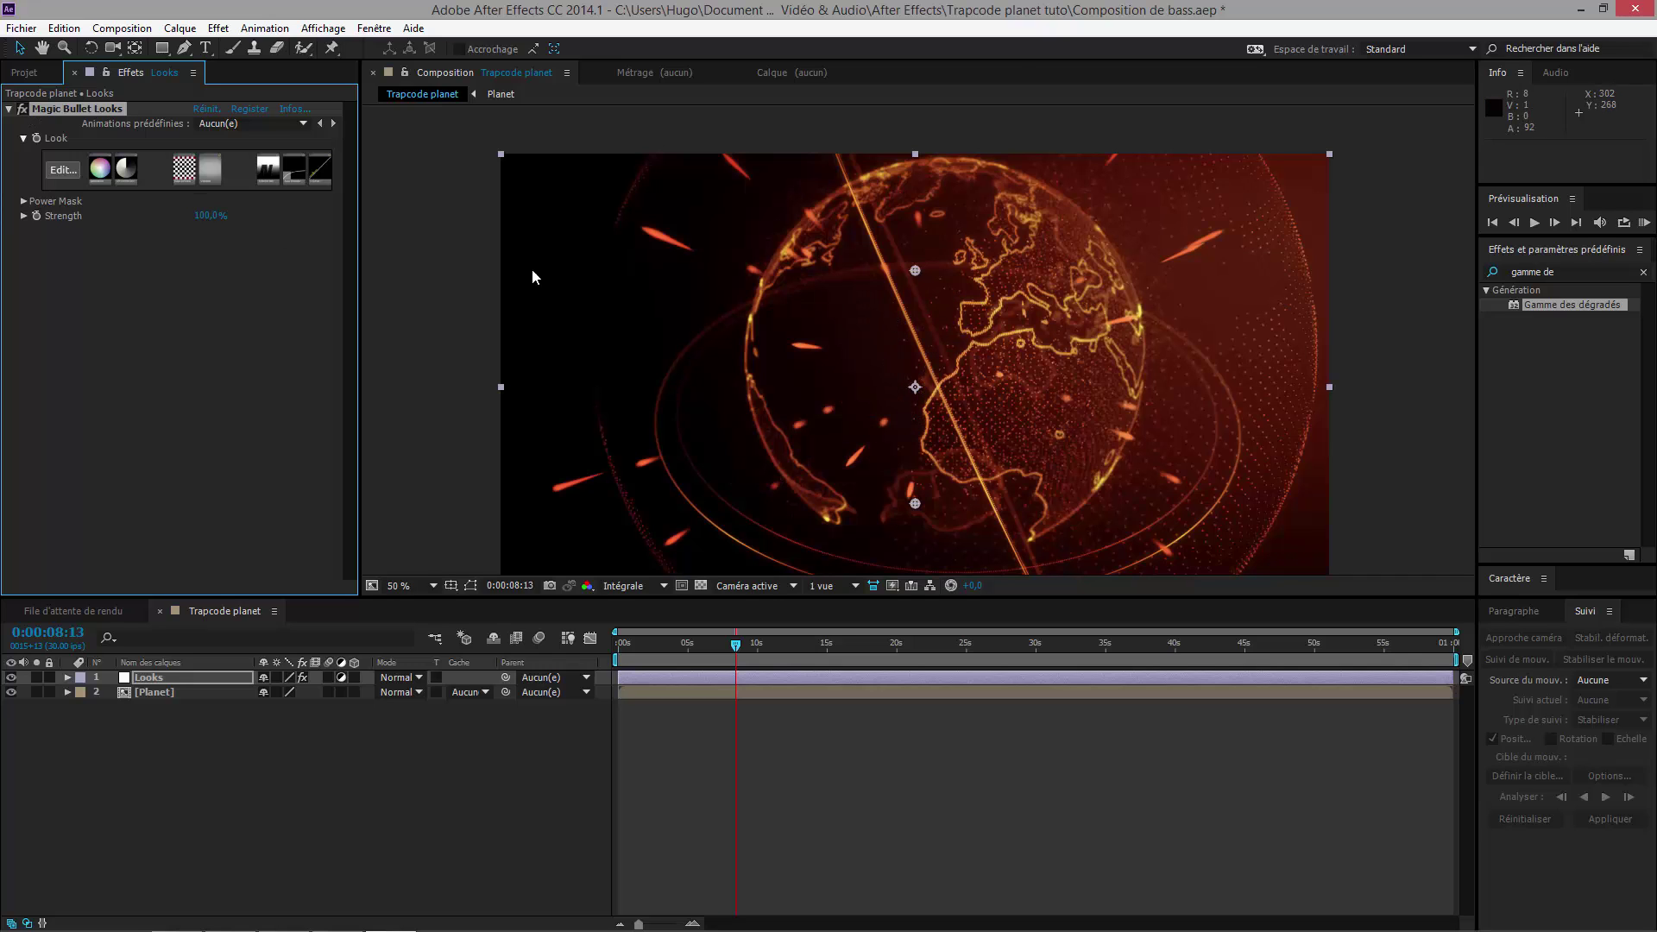
pyautogui.click(23, 109)
pyautogui.click(24, 109)
pyautogui.press(',')
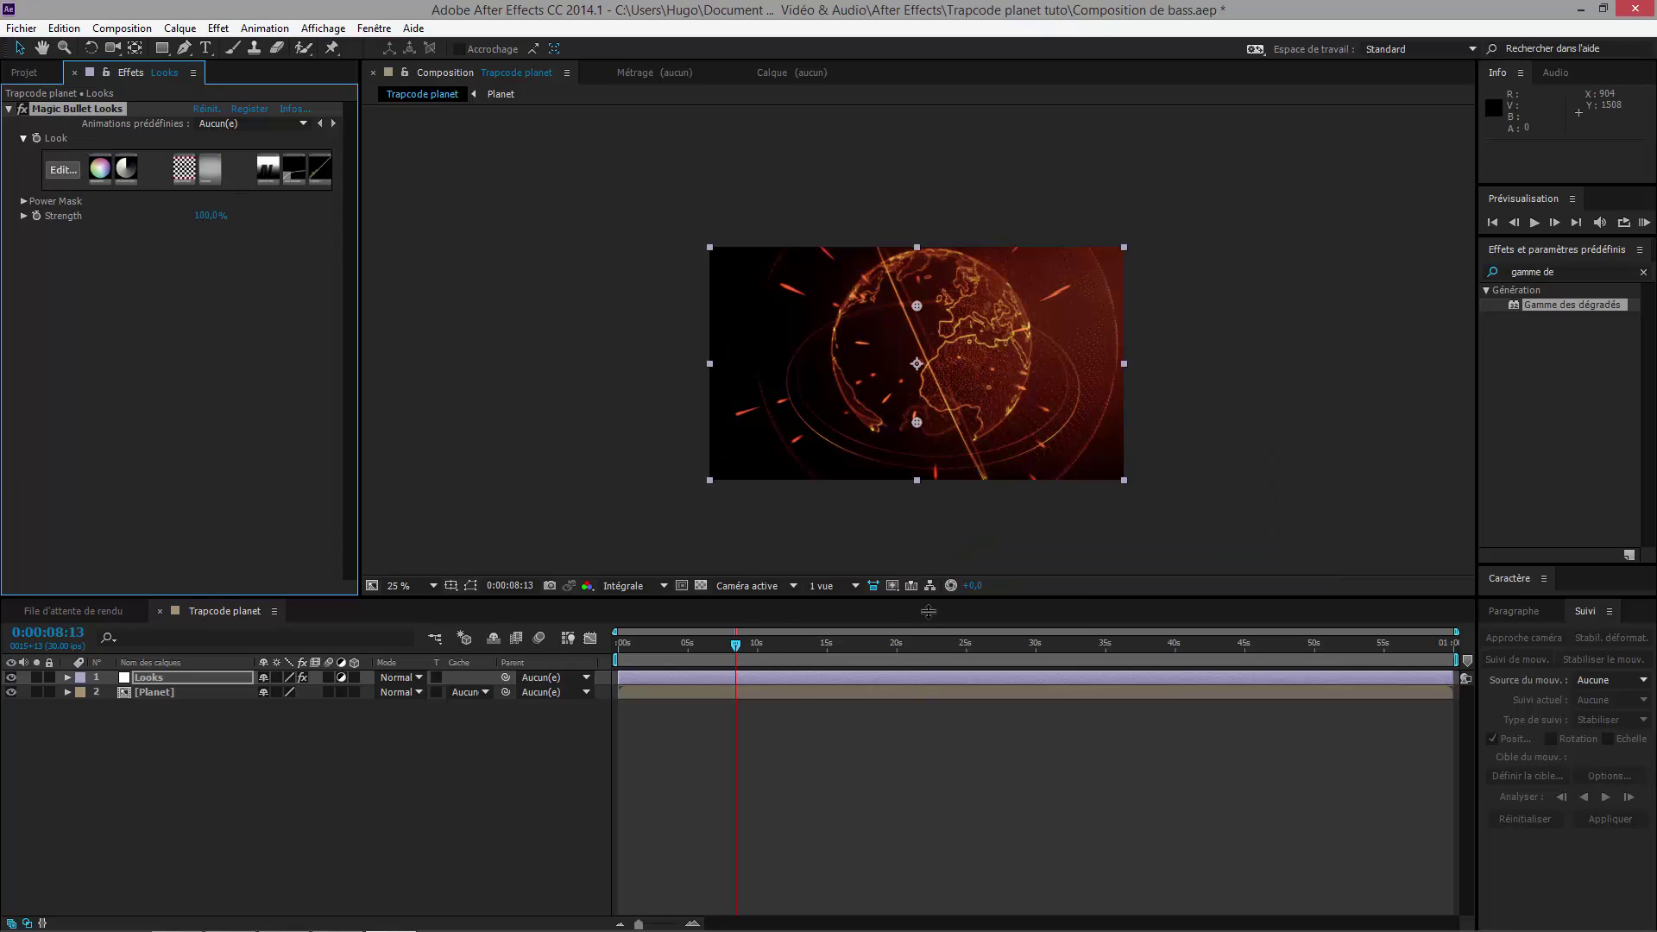
# Step: Make the composition viewer taller and fit the image to it, up to 100 %
pyautogui.moveTo(924, 599); pyautogui.dragTo(465, 664)
pyautogui.click(404, 638)
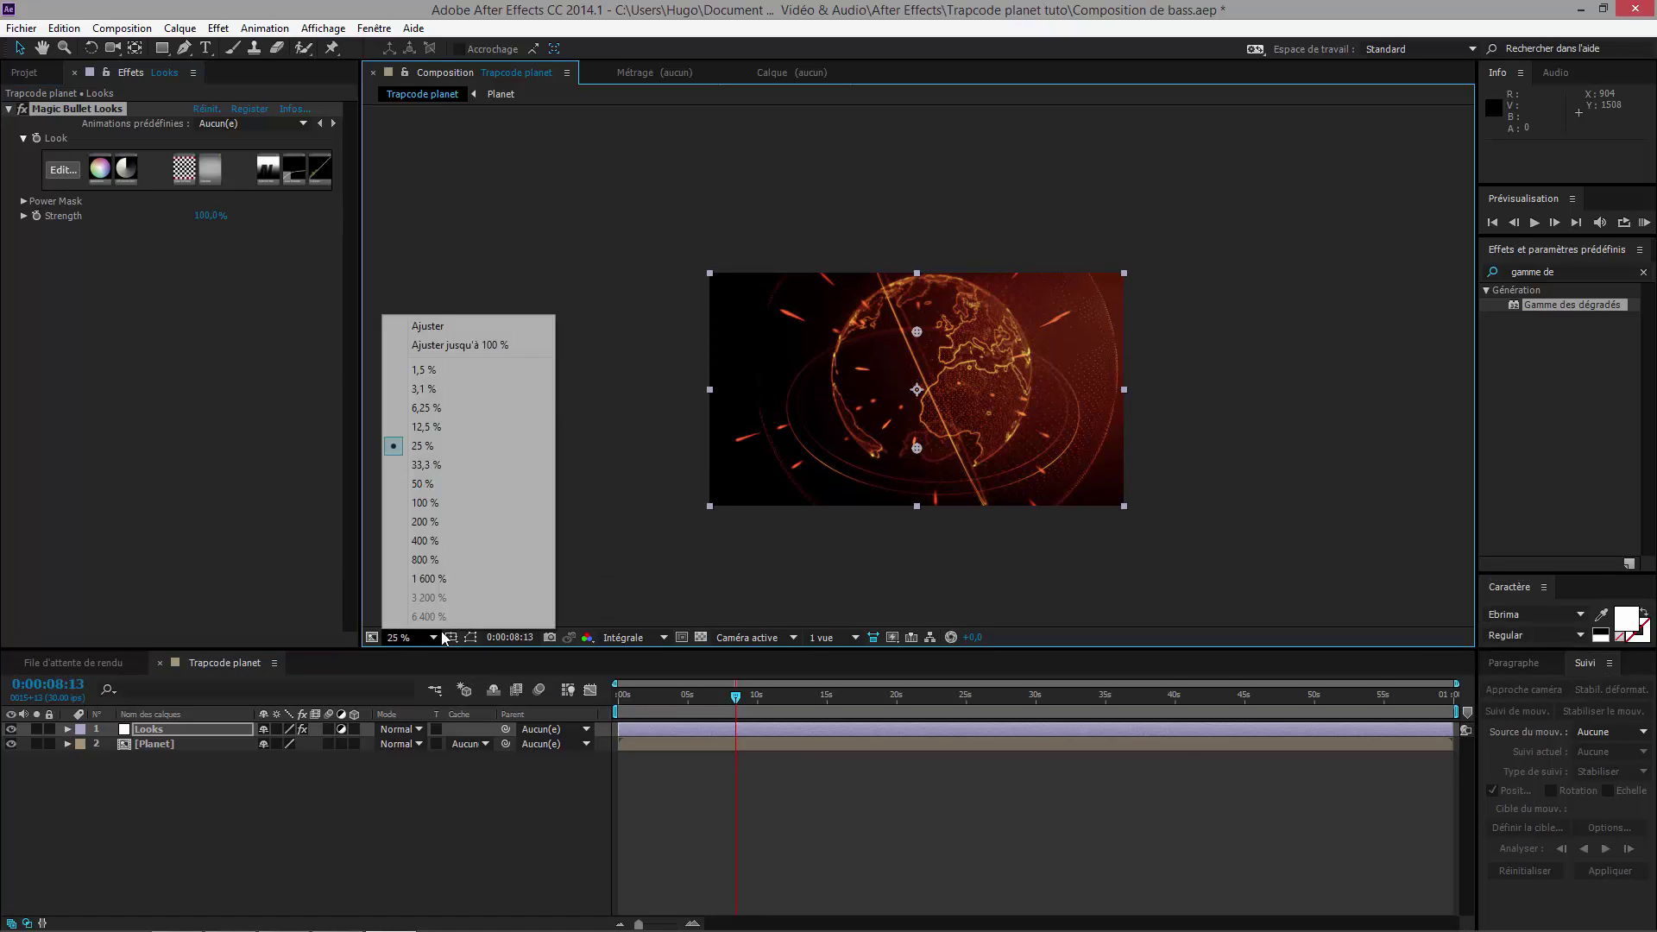
pyautogui.click(420, 641)
pyautogui.click(416, 641)
pyautogui.click(484, 346)
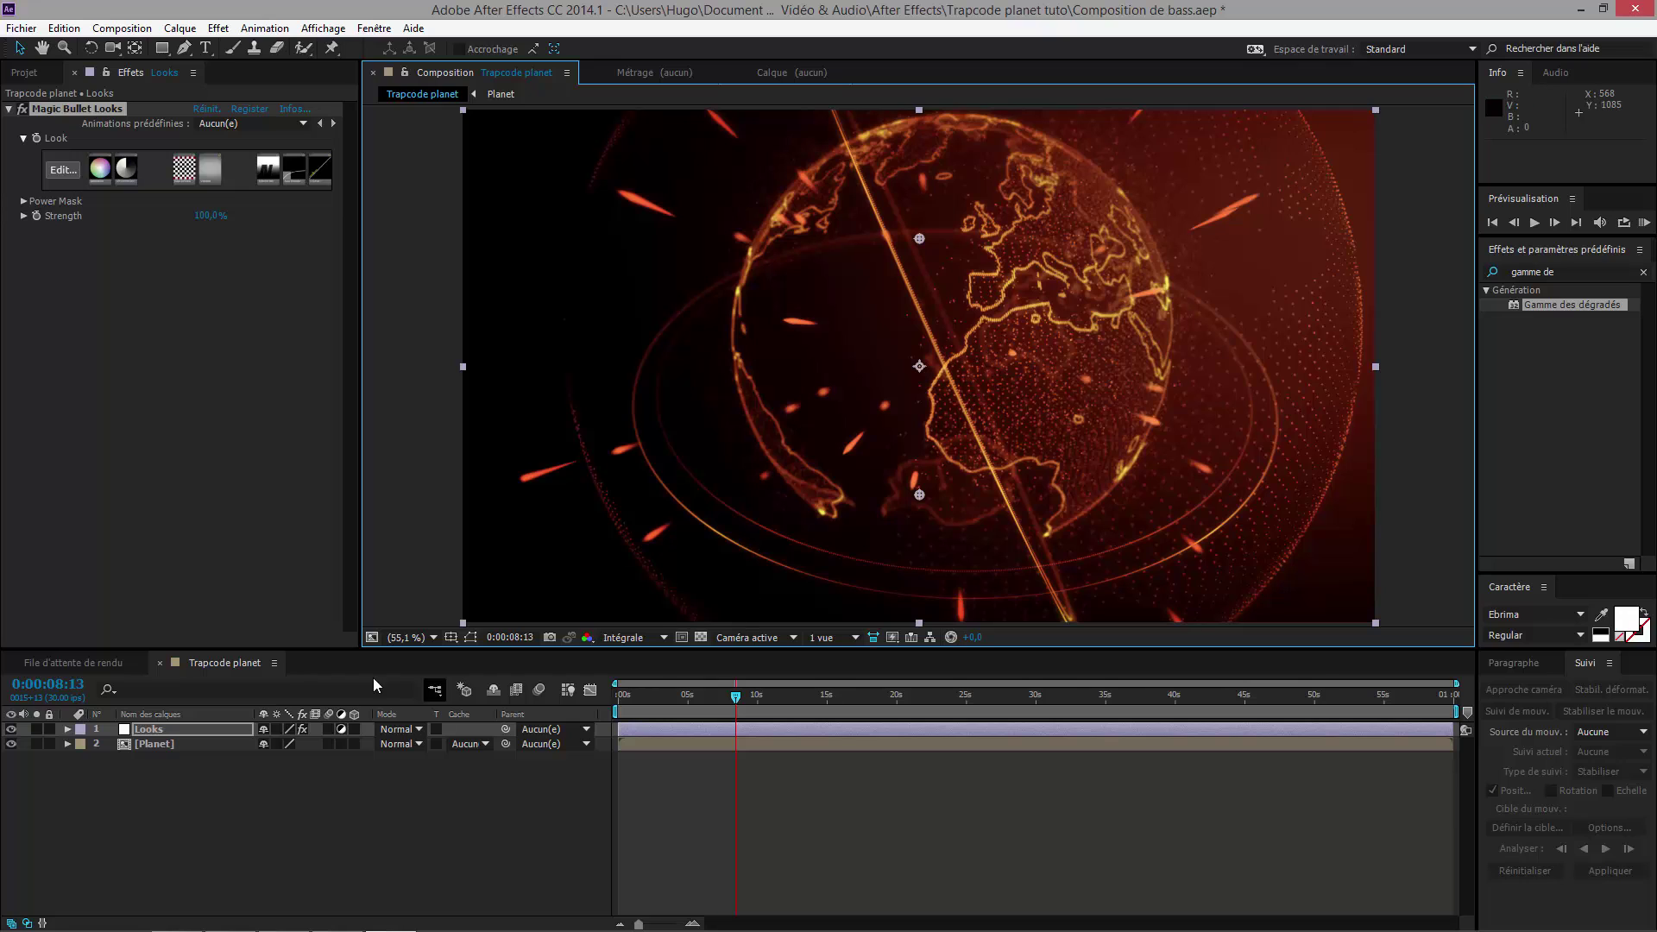
# Step: Open the Planet precomposition, reveal Caméra 1's position keyframes and move the current time to 0:00:14:10
pyautogui.doubleClick(144, 744)
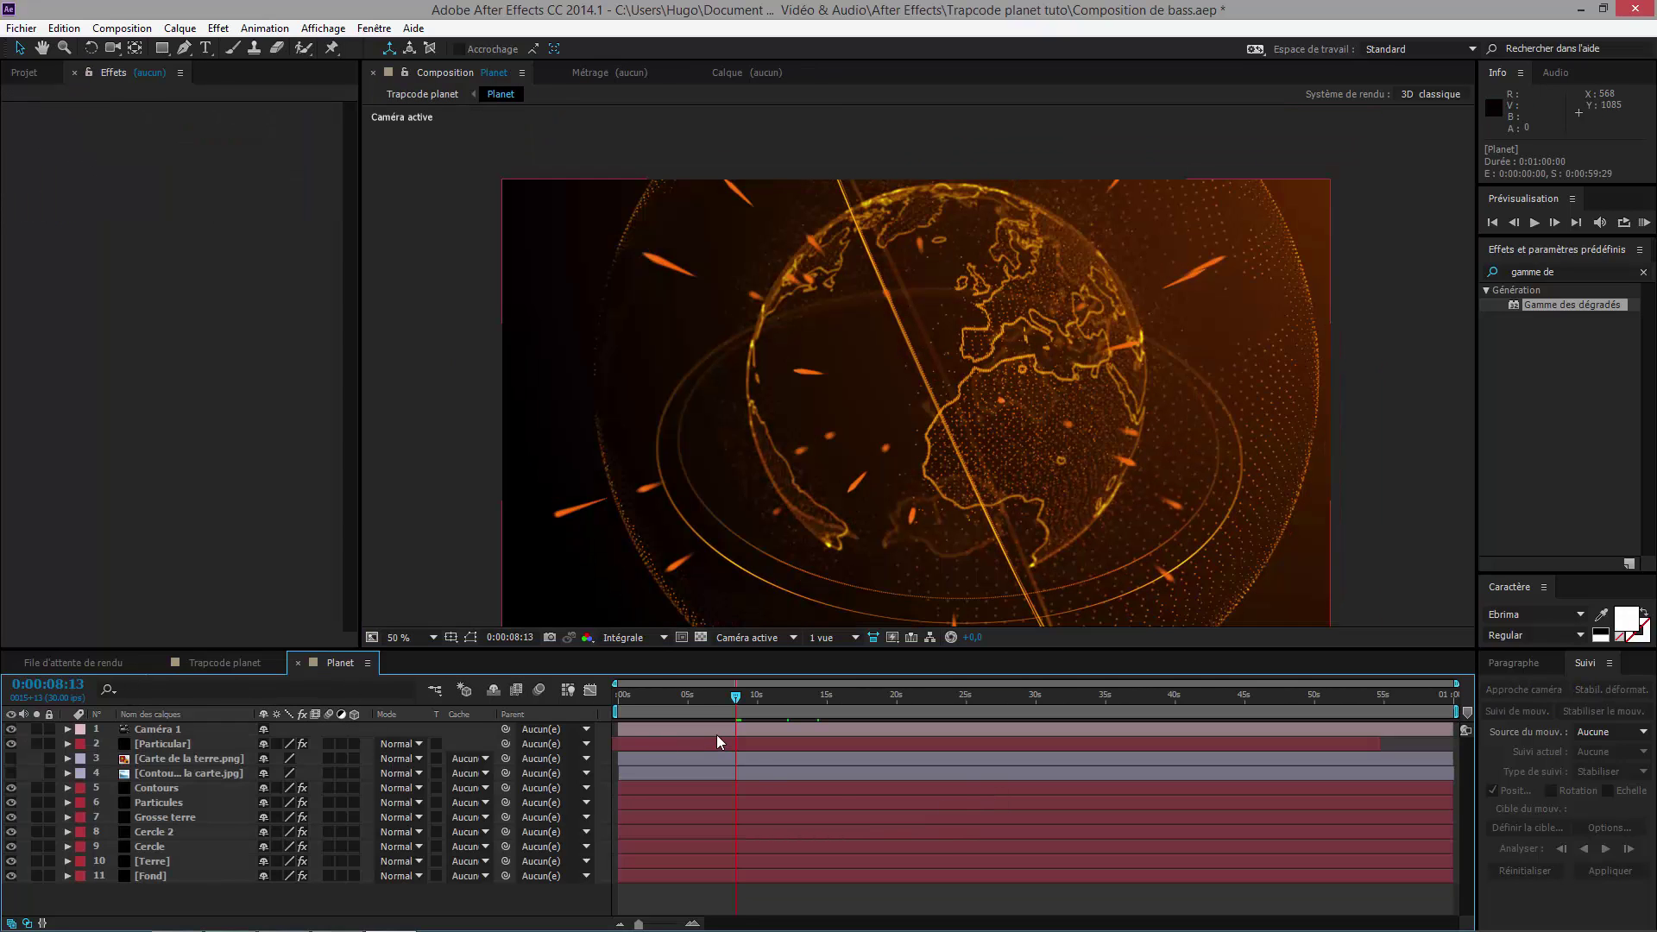
pyautogui.click(724, 728)
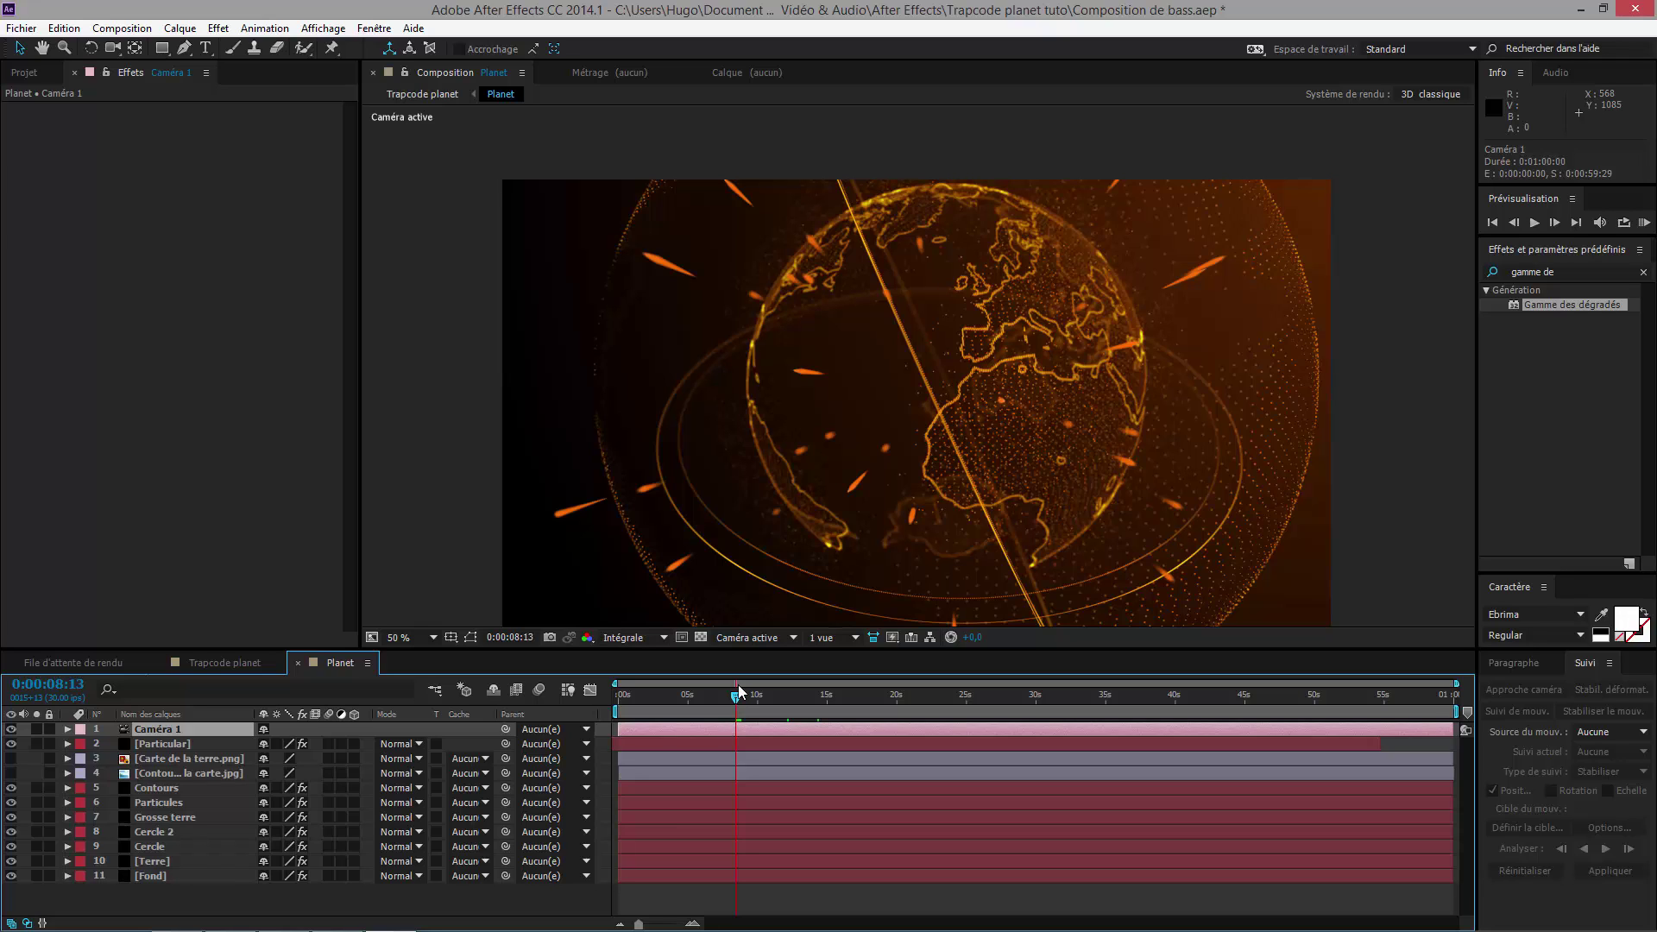
pyautogui.press('p')
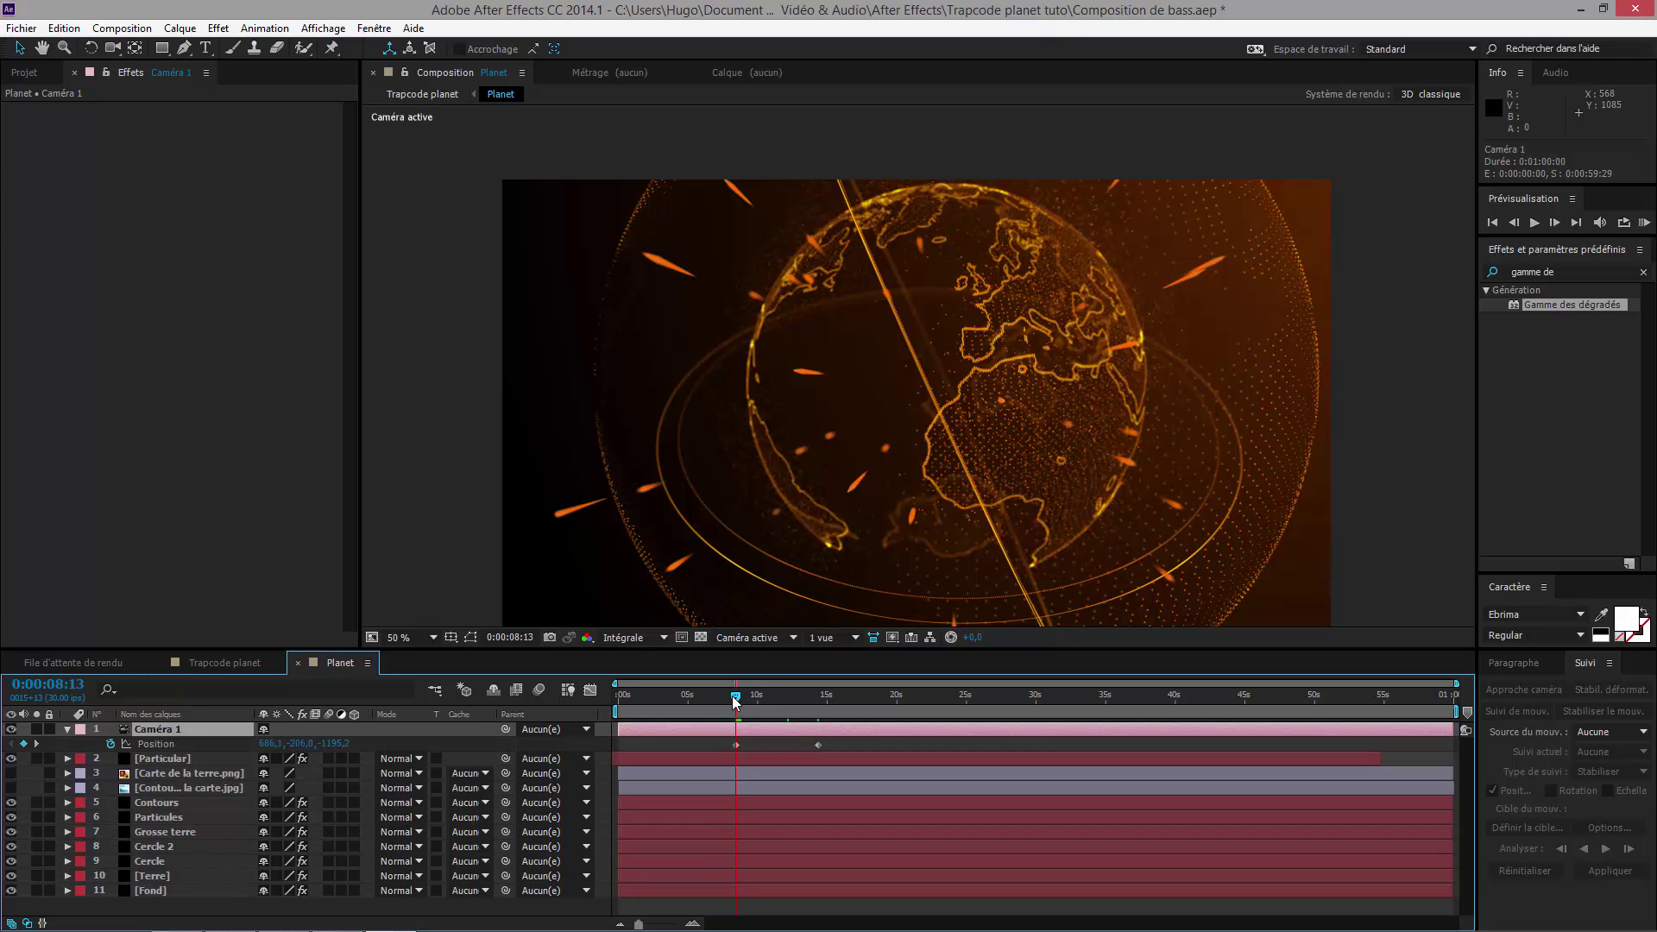
pyautogui.moveTo(732, 696); pyautogui.dragTo(816, 691)
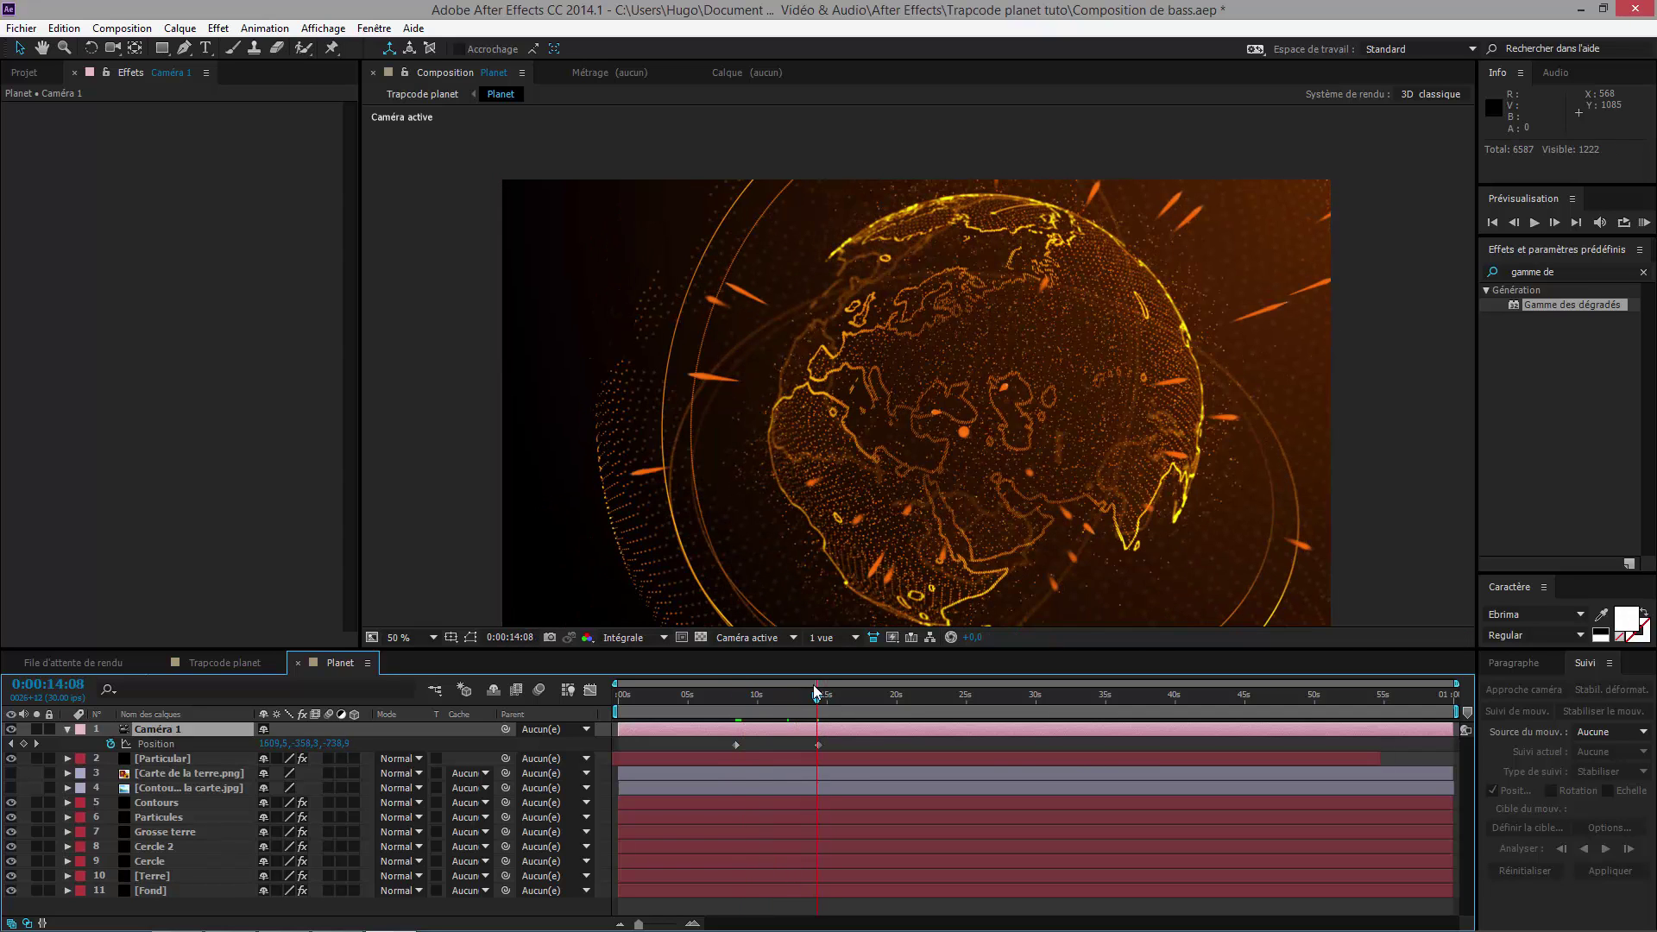
pyautogui.click(64, 27)
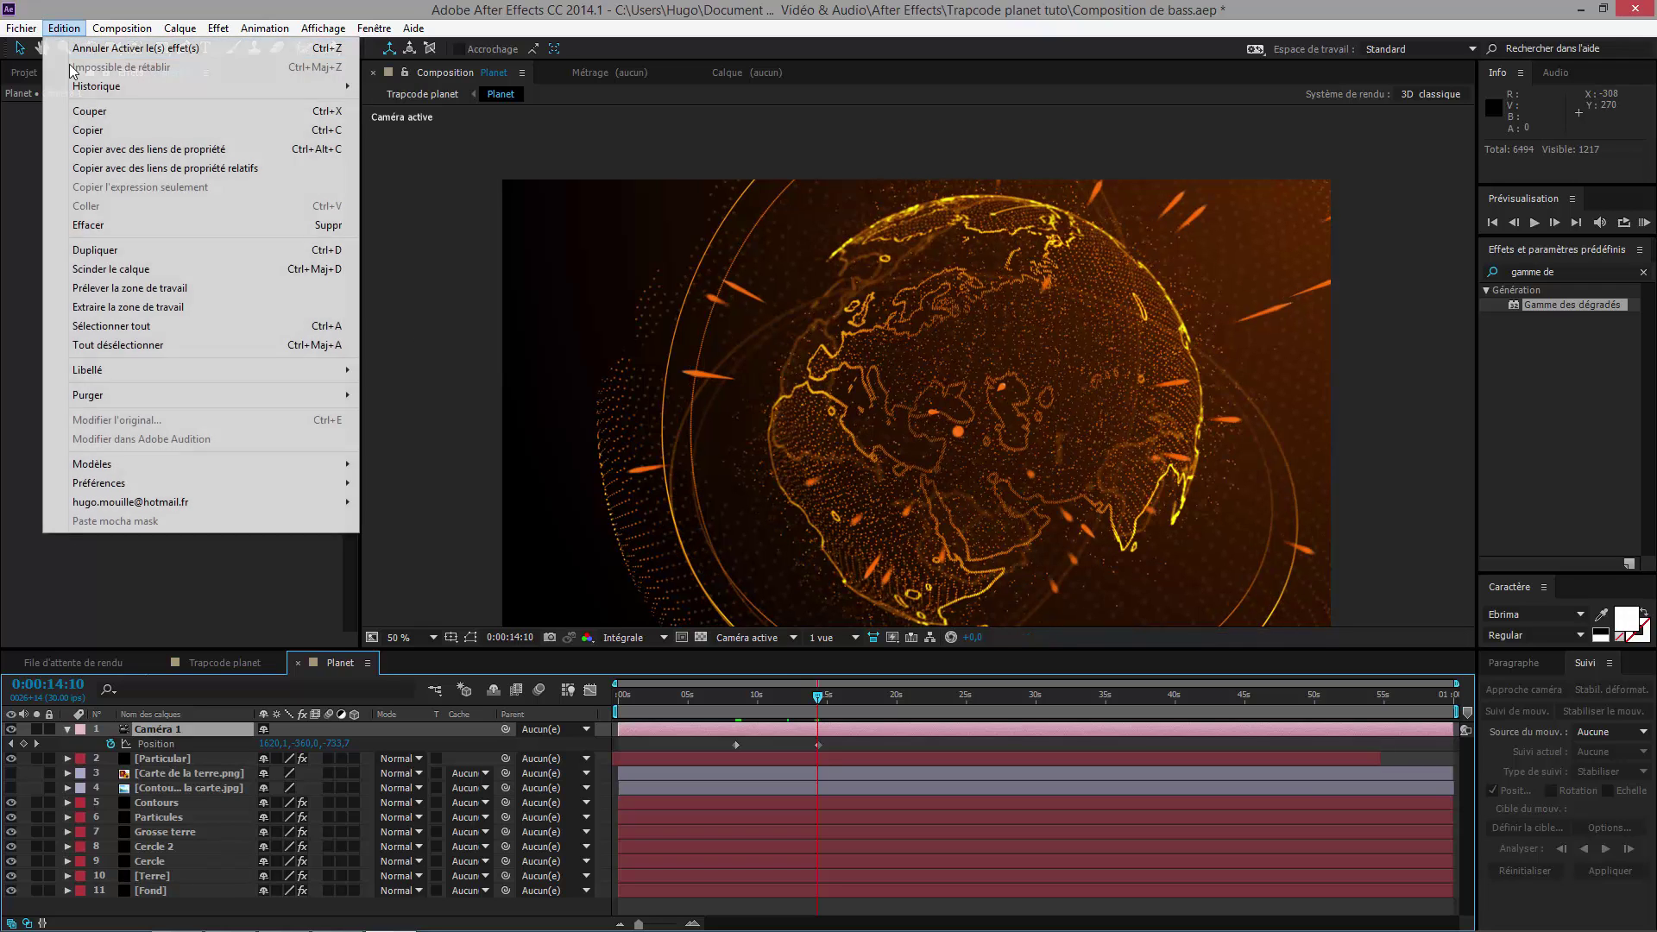
pyautogui.click(145, 257)
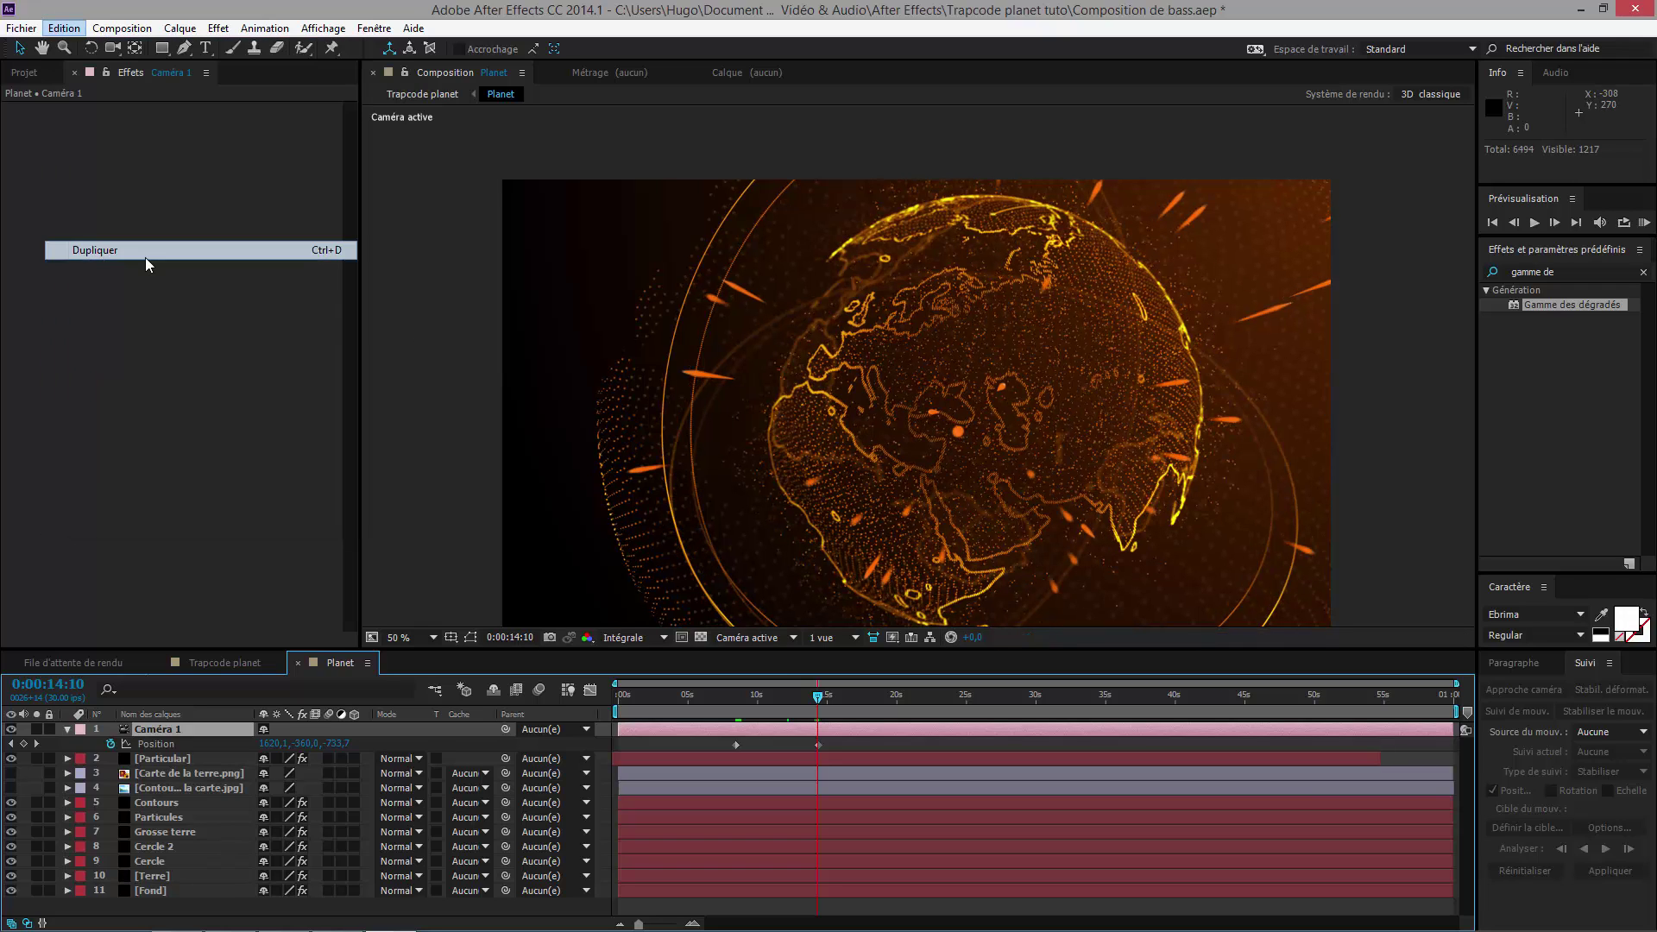
pyautogui.hotkey('ctrl', 'z')
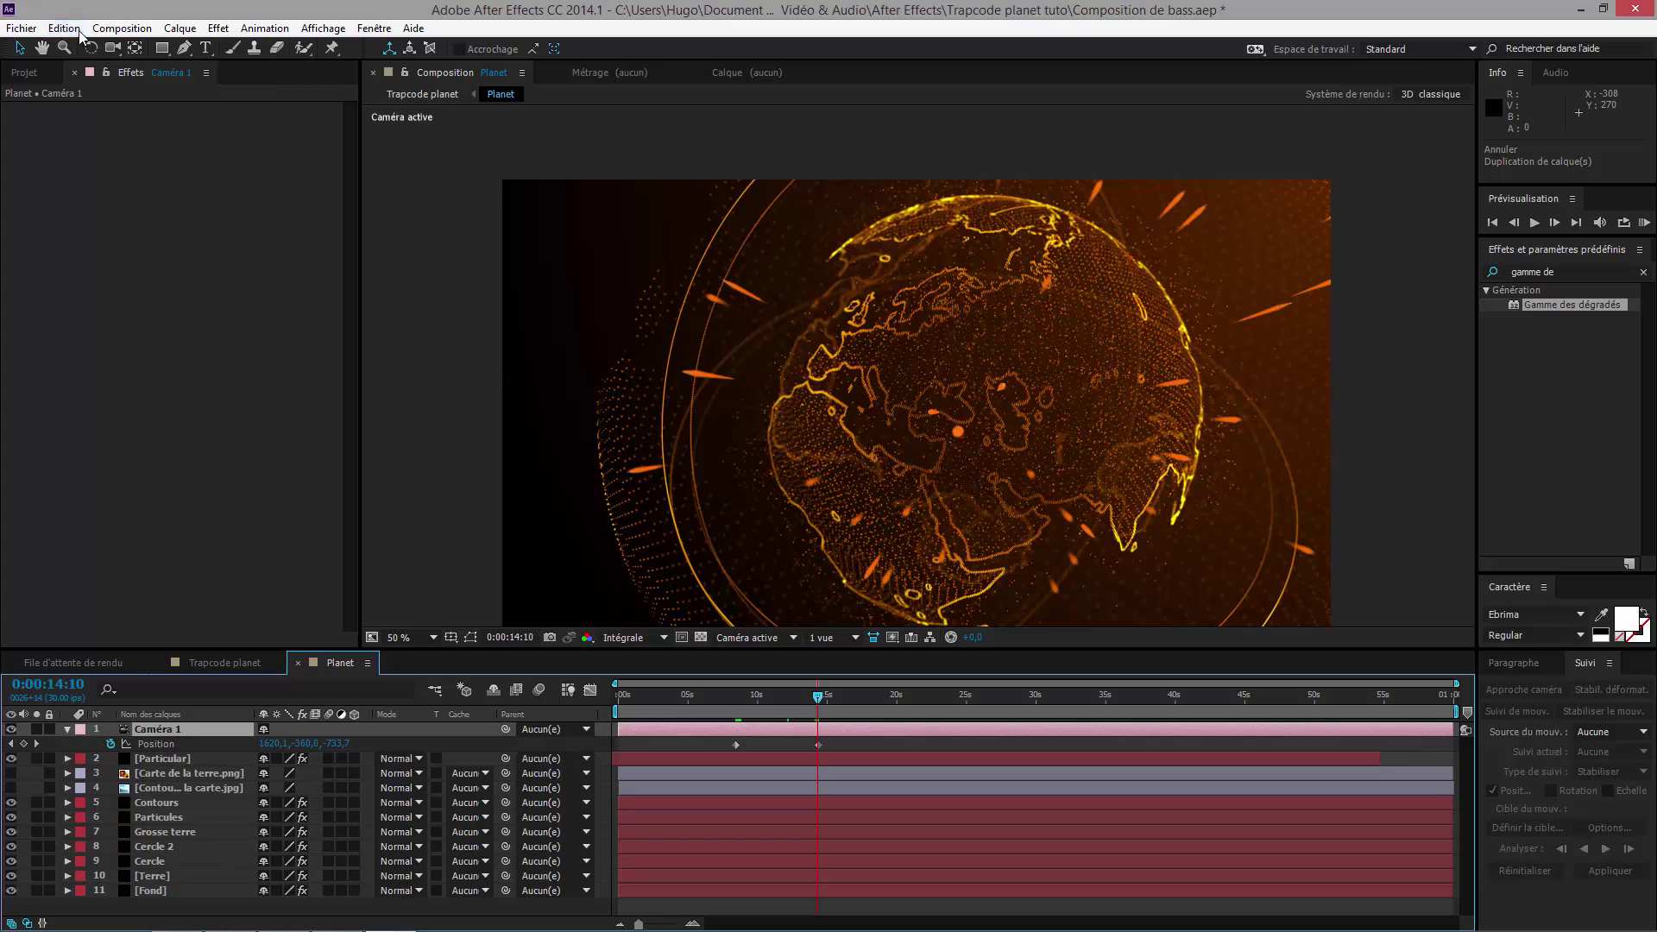
# Step: Split the Caméra 1 layer at 0:00:14:10 and start keyframing the position of Caméra 2 there
pyautogui.click(64, 28)
pyautogui.click(166, 273)
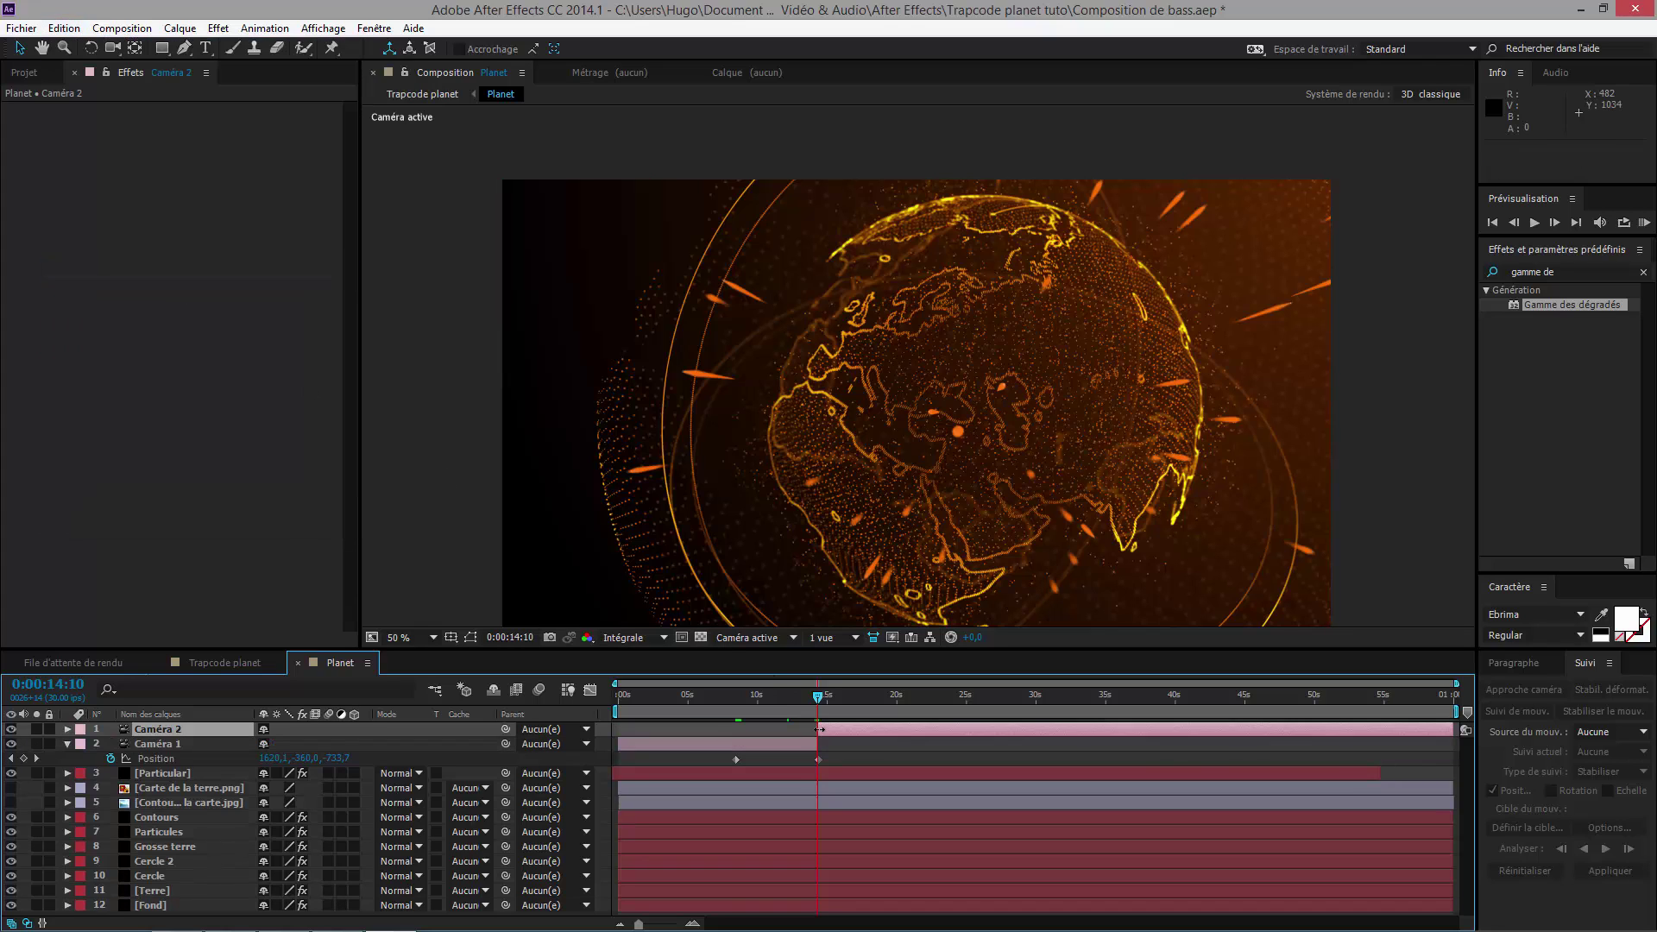
pyautogui.press('p')
pyautogui.click(108, 743)
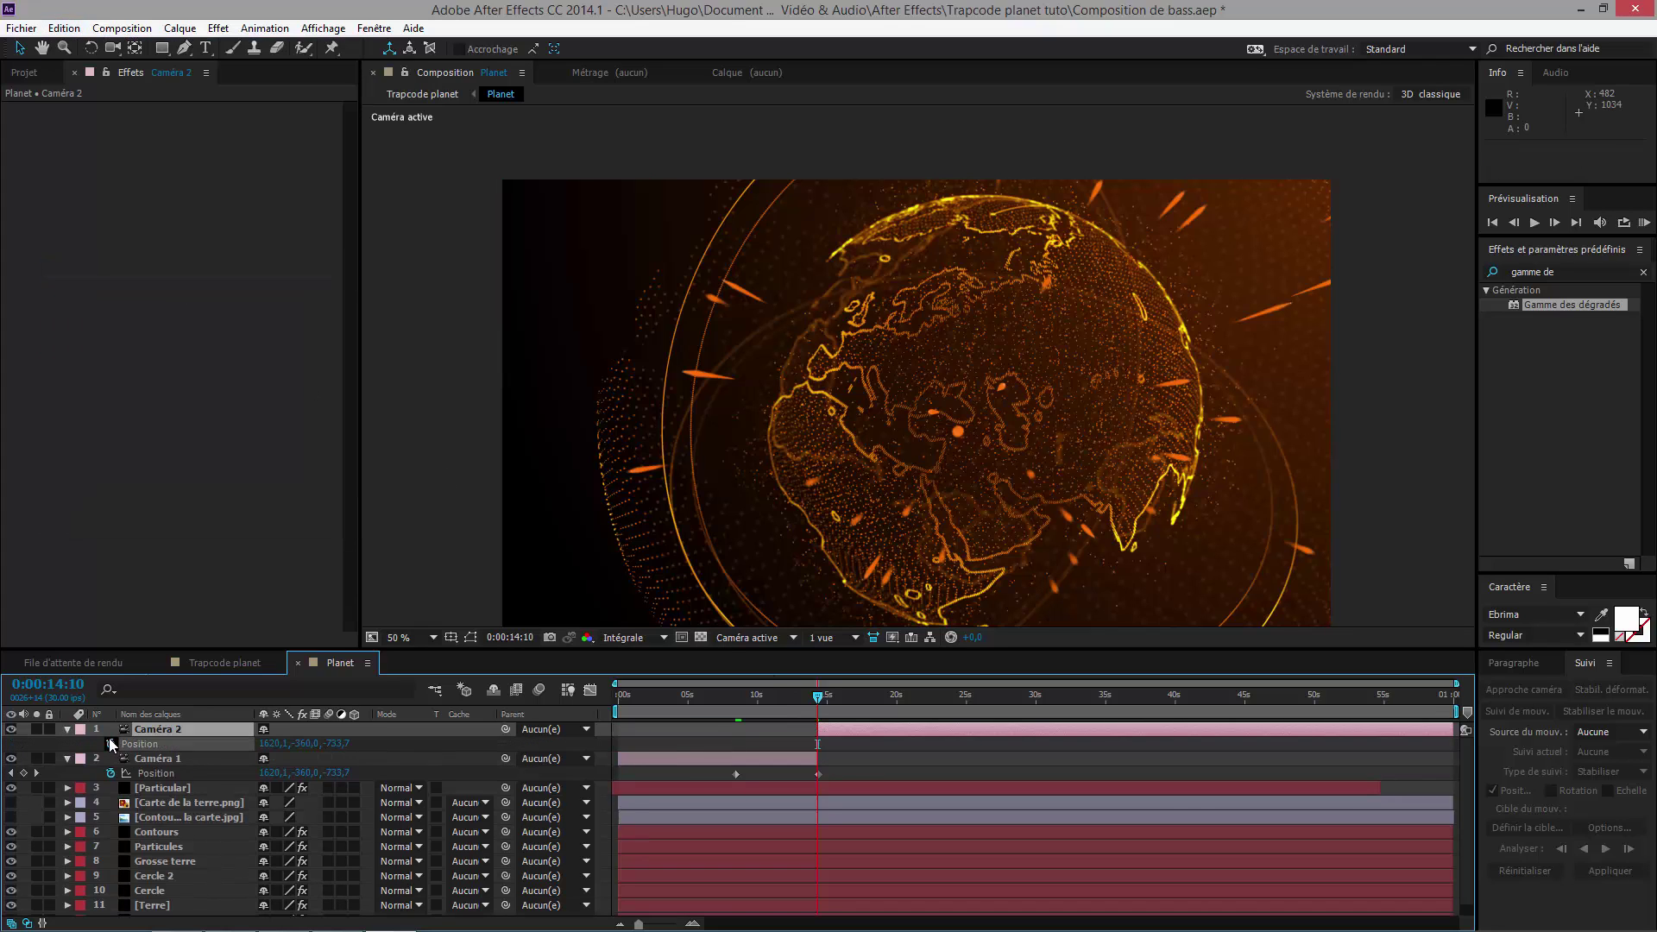
# Step: At 0:00:20:25, move Caméra 2 close to the globe for a second position keyframe of about 685.0, -277.9, -148.2
pyautogui.click(908, 704)
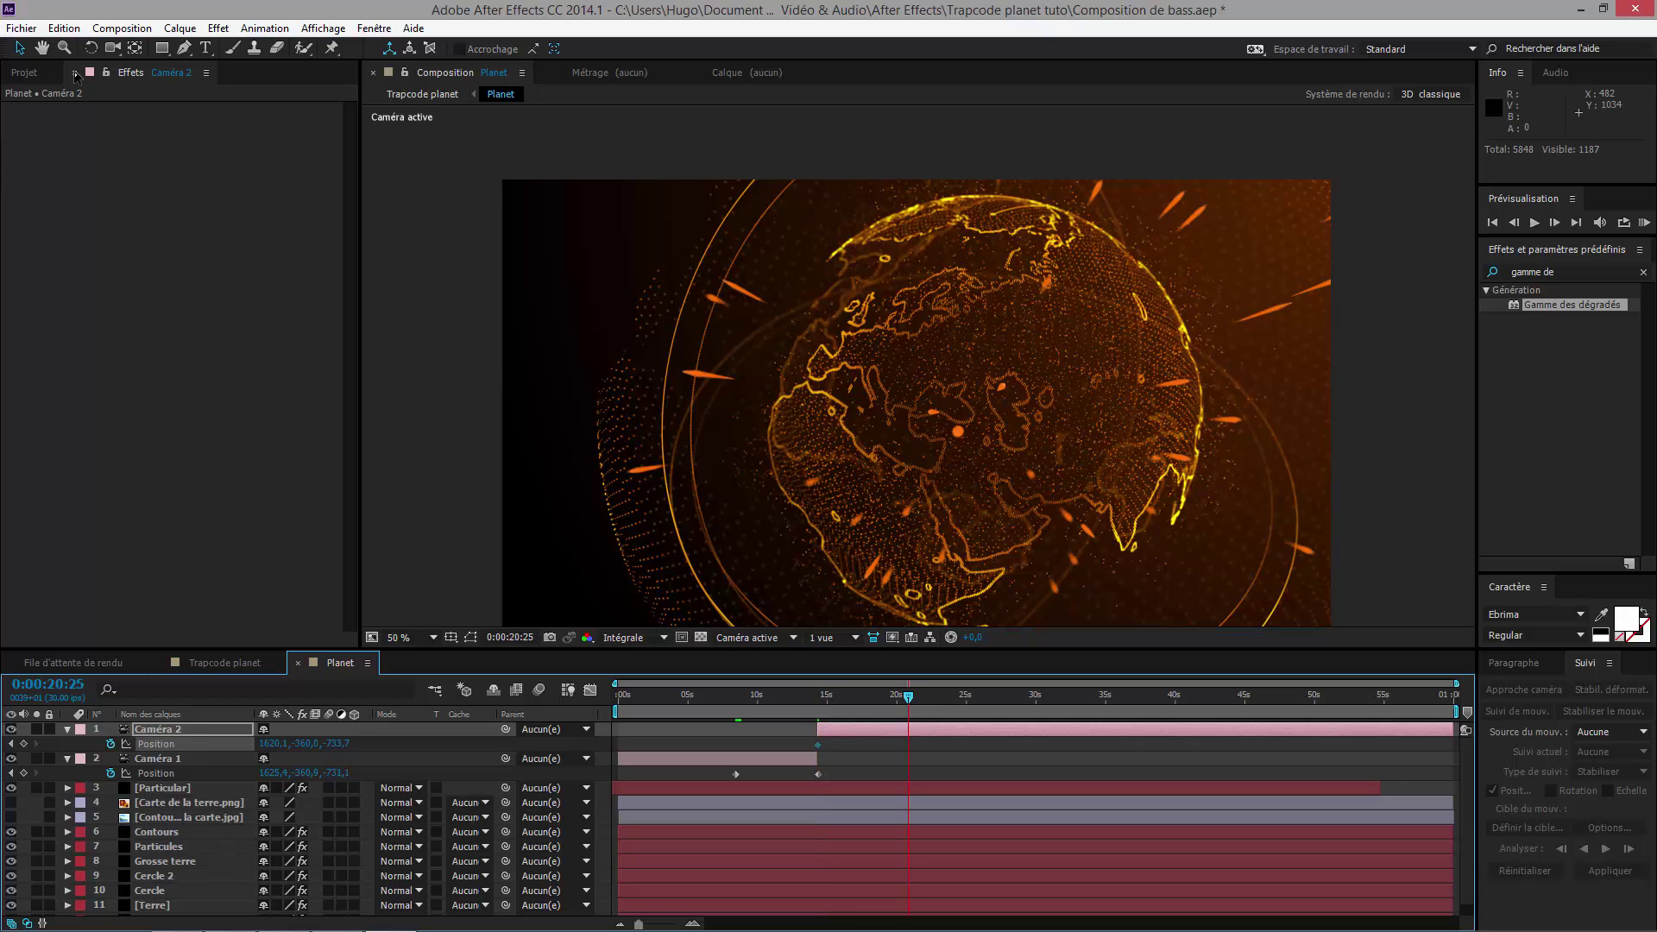
pyautogui.press('c')
pyautogui.moveTo(939, 382); pyautogui.dragTo(827, 410)
pyautogui.moveTo(943, 404); pyautogui.dragTo(964, 545)
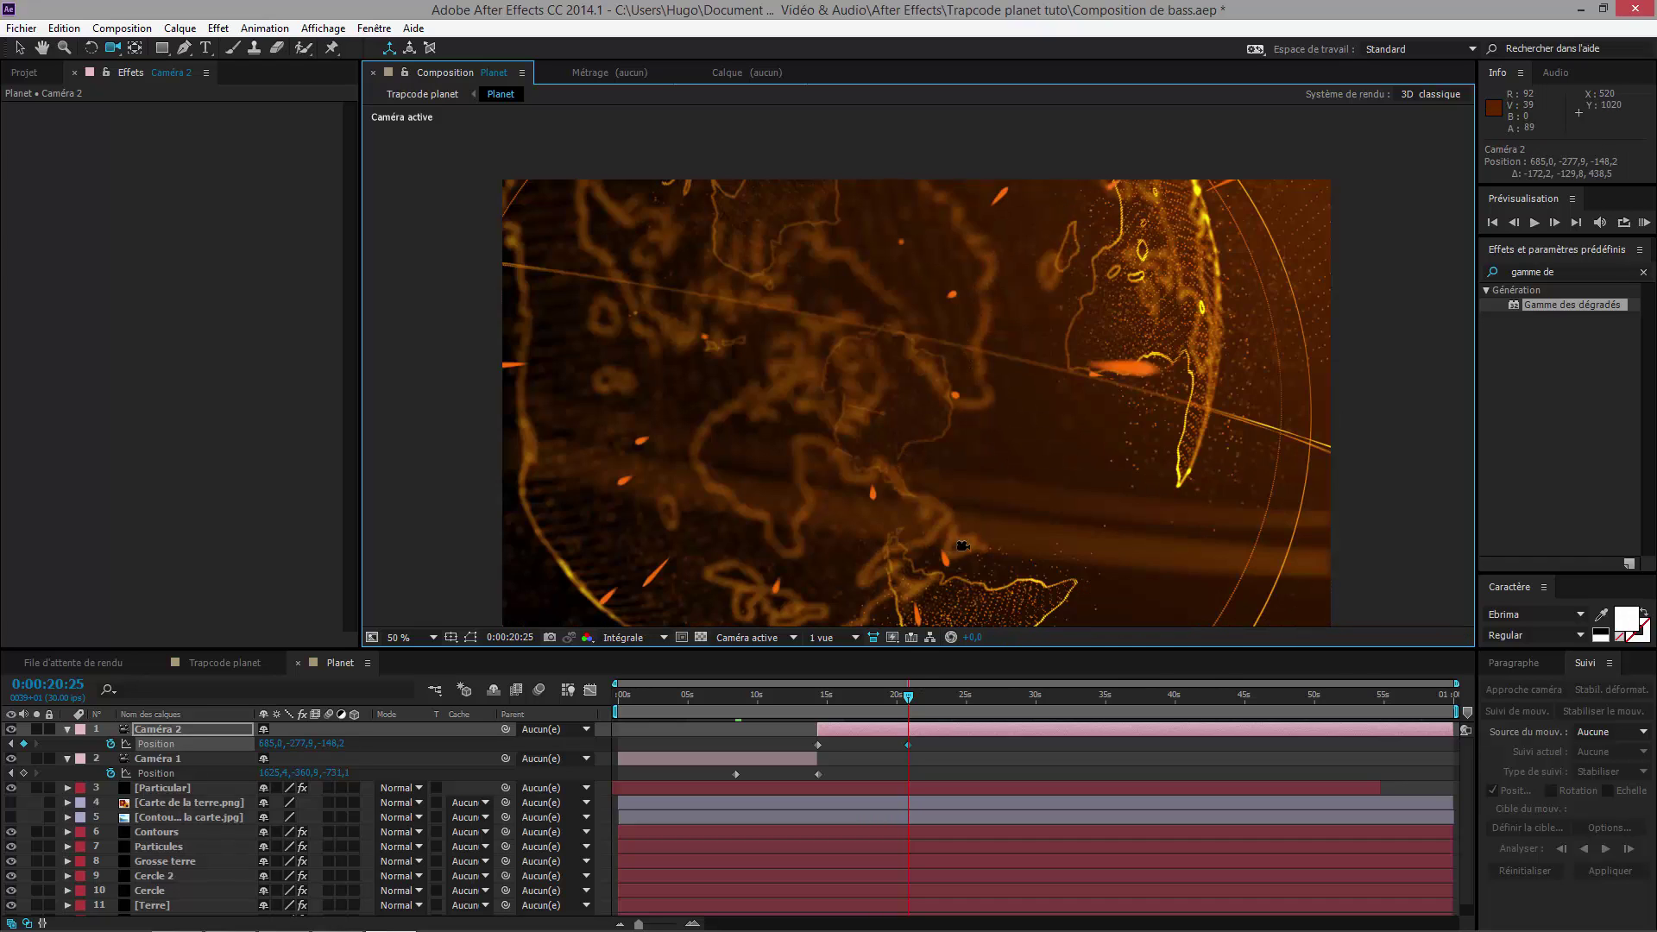
# Step: Return to the Trapcode planet composition at 0:00:10:20 and enlarge the composition viewer
pyautogui.moveTo(892, 695); pyautogui.dragTo(766, 706)
pyautogui.click(235, 663)
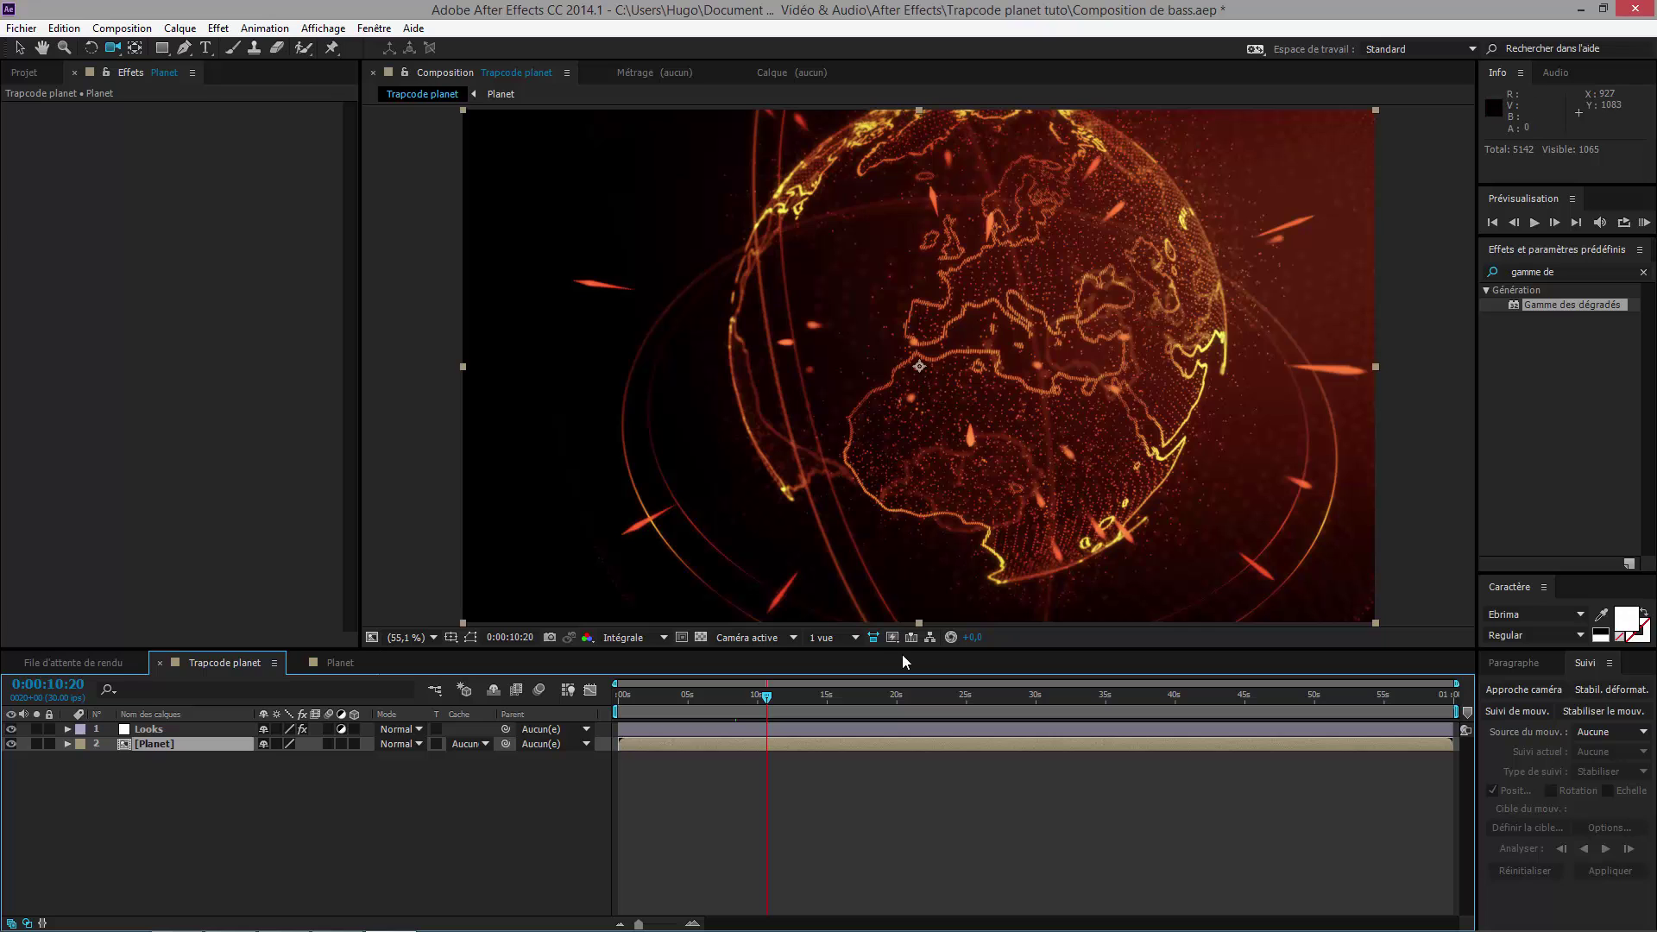
pyautogui.moveTo(905, 653); pyautogui.dragTo(926, 842)
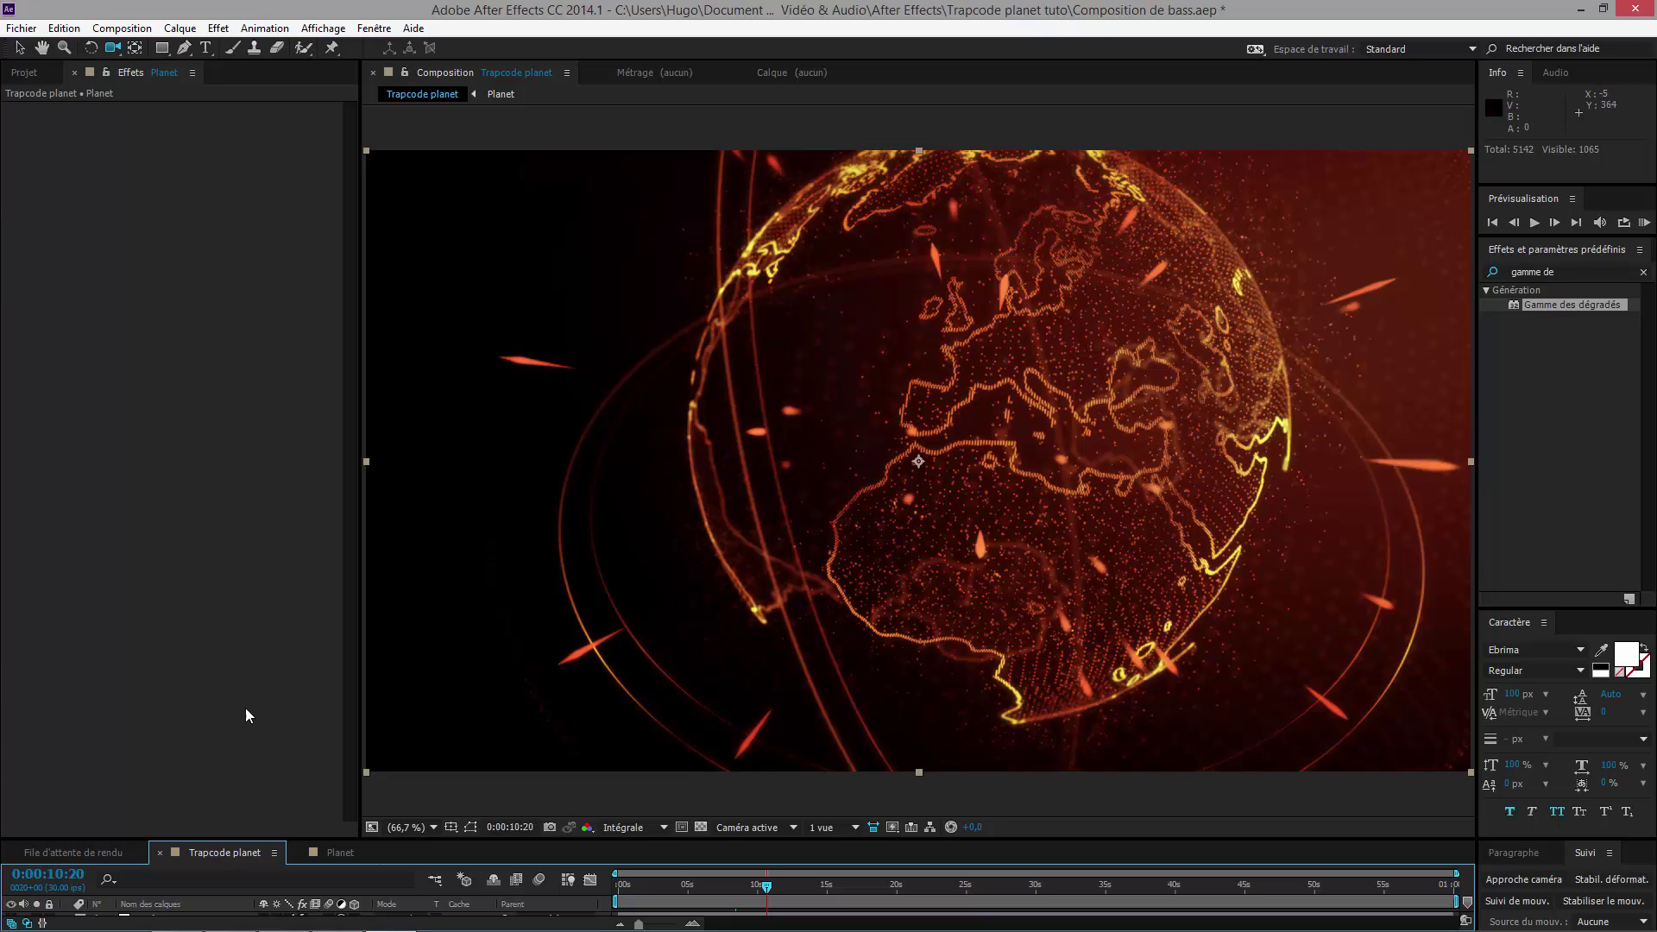
pyautogui.moveTo(493, 840); pyautogui.dragTo(499, 756)
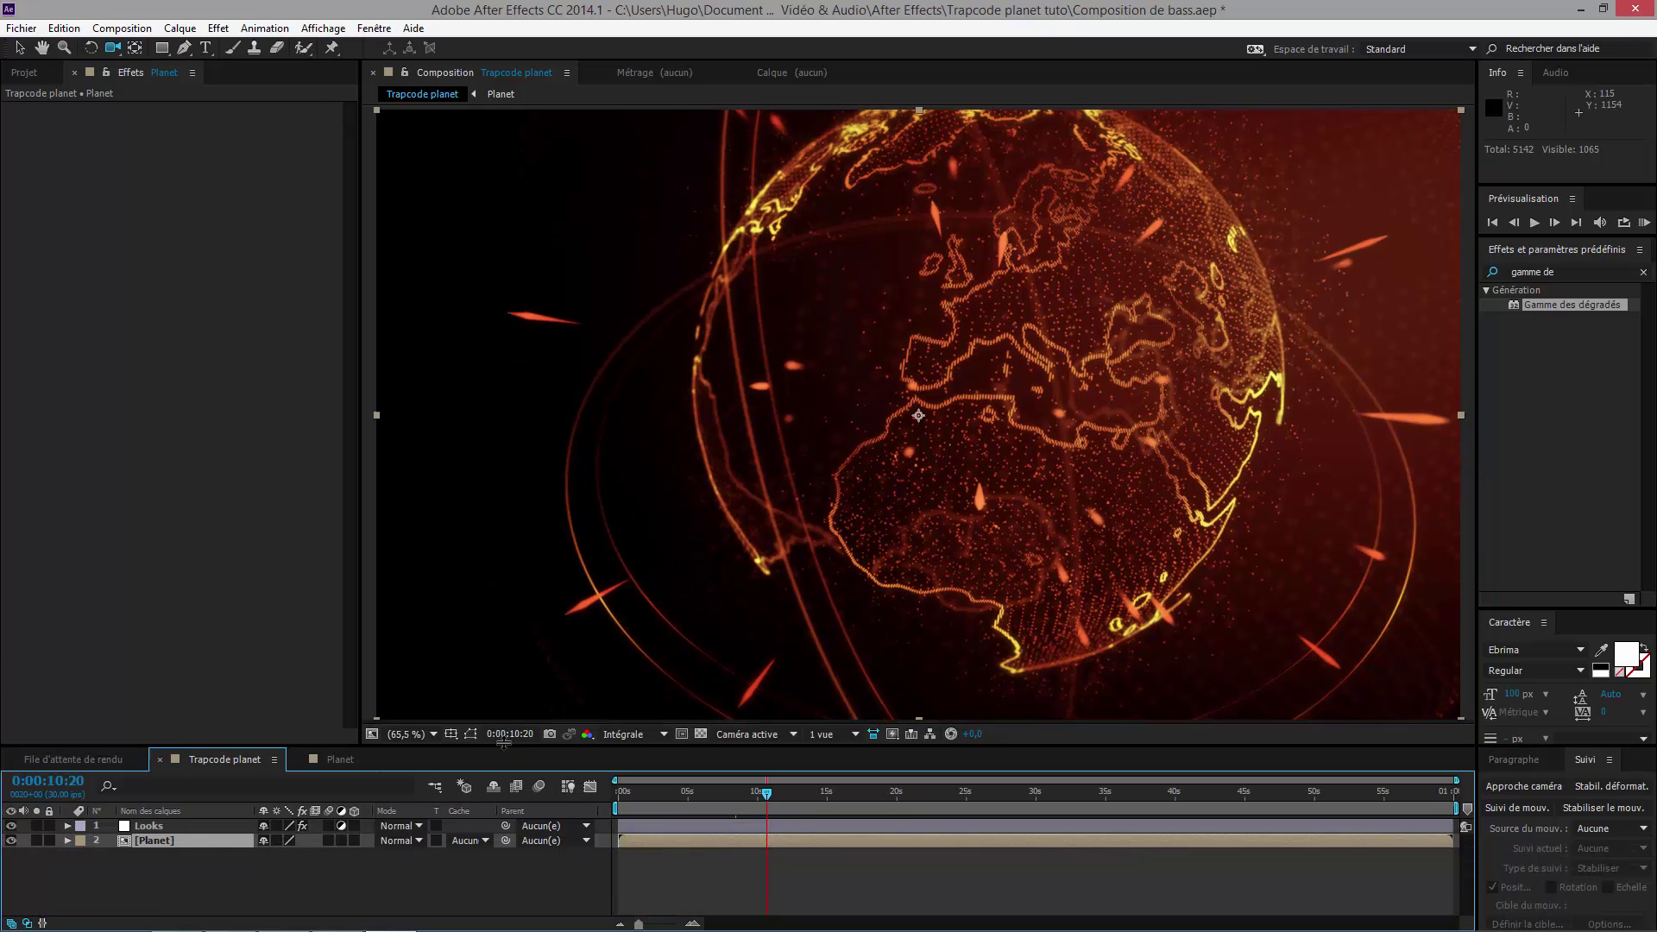
# Step: Compare the image with and without Magic Bullet Looks on the Looks layer, and bring up the project's file list
pyautogui.click(202, 792)
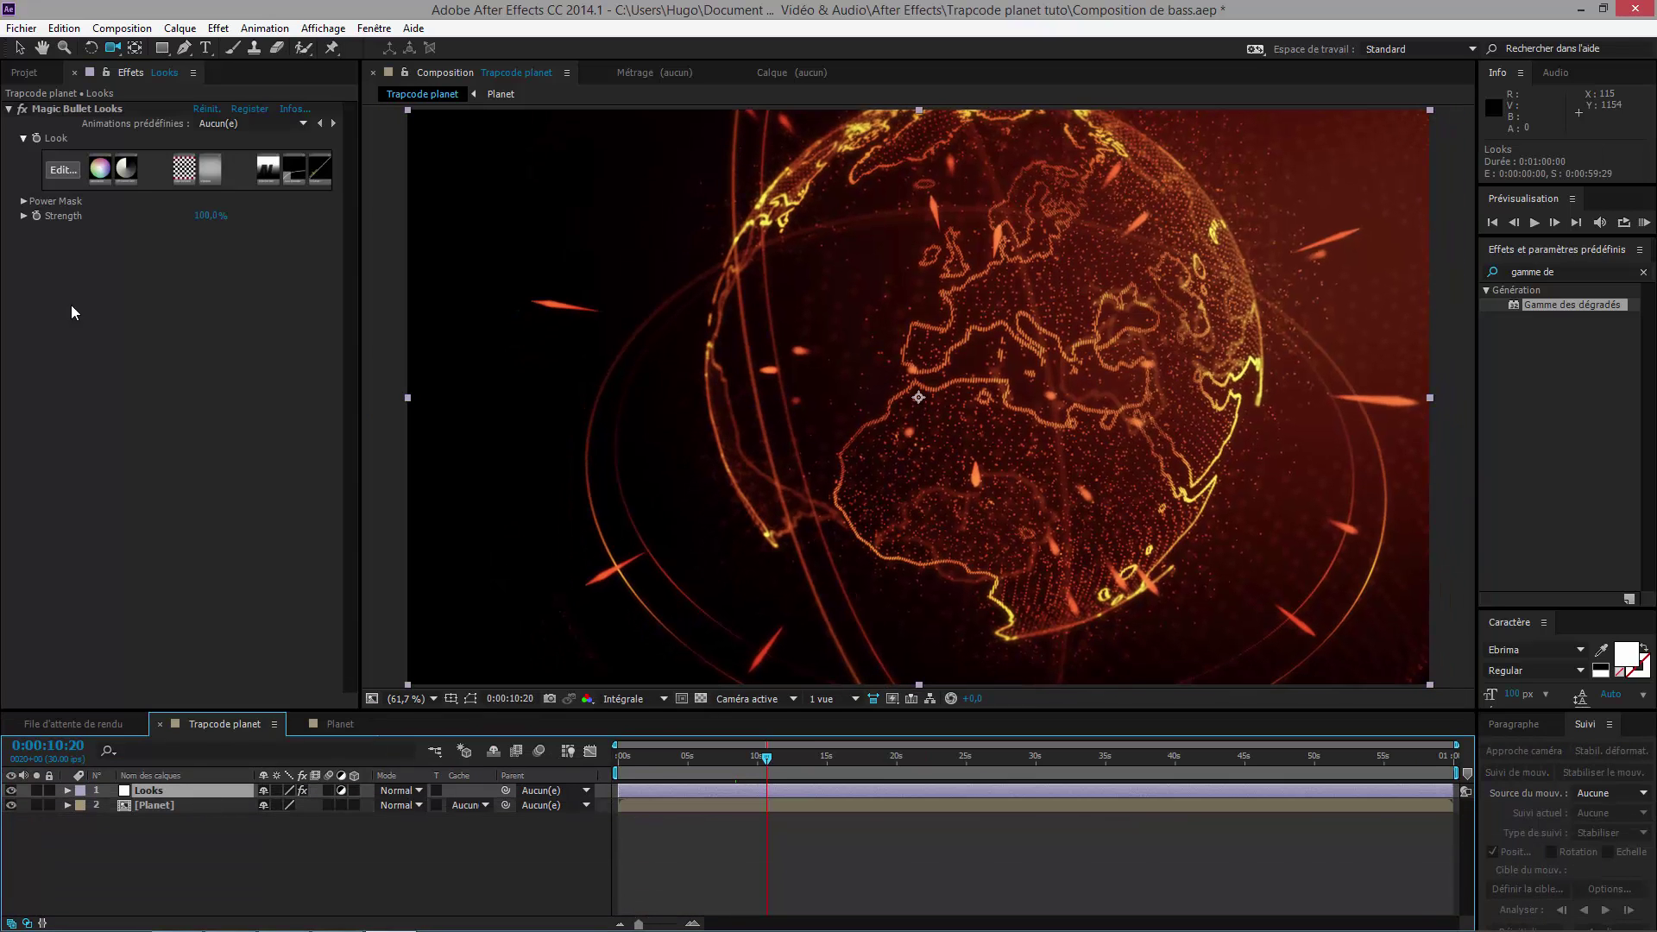
pyautogui.click(23, 109)
pyautogui.click(22, 109)
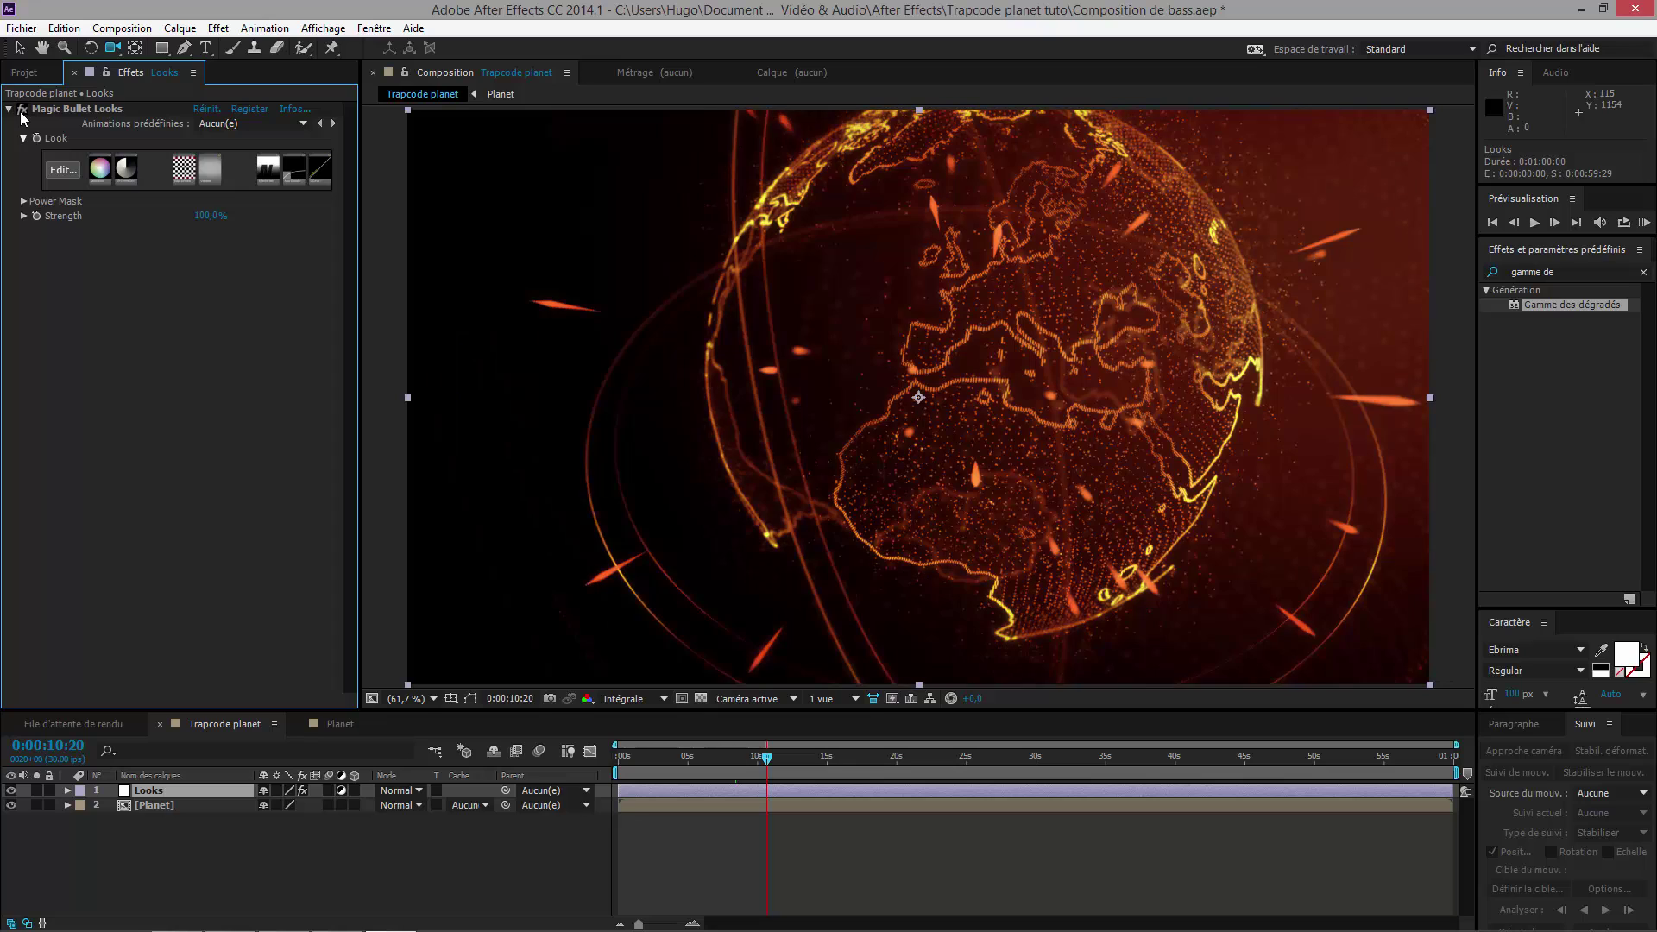
pyautogui.click(22, 109)
pyautogui.click(23, 110)
pyautogui.click(22, 110)
pyautogui.click(22, 110)
pyautogui.click(25, 75)
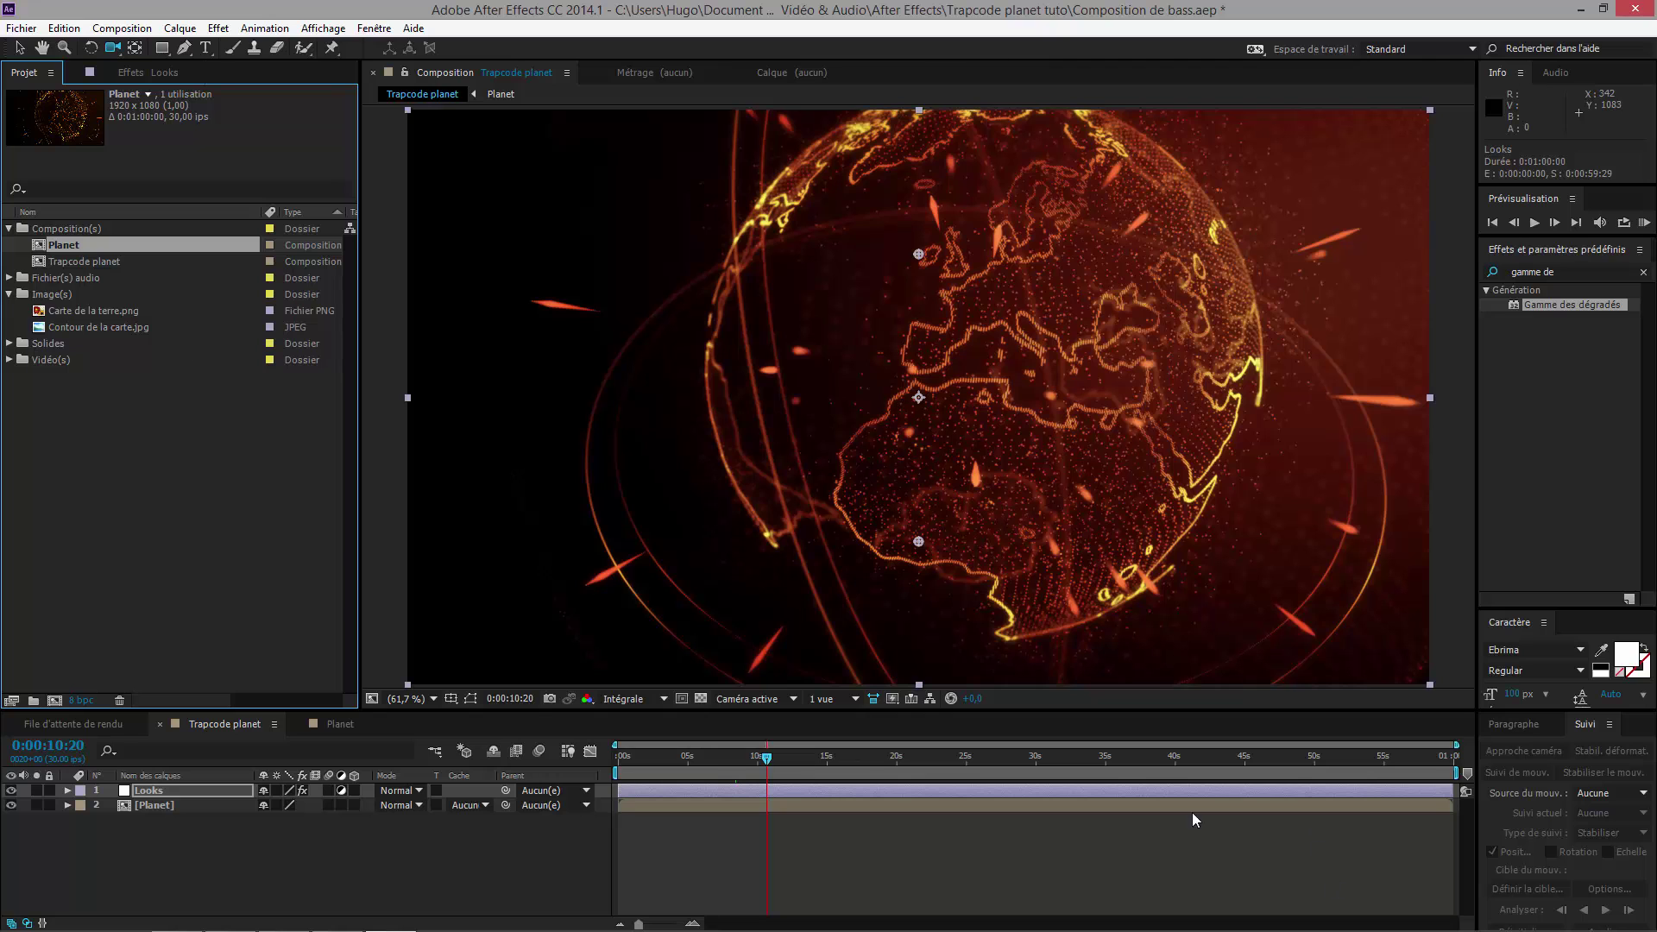